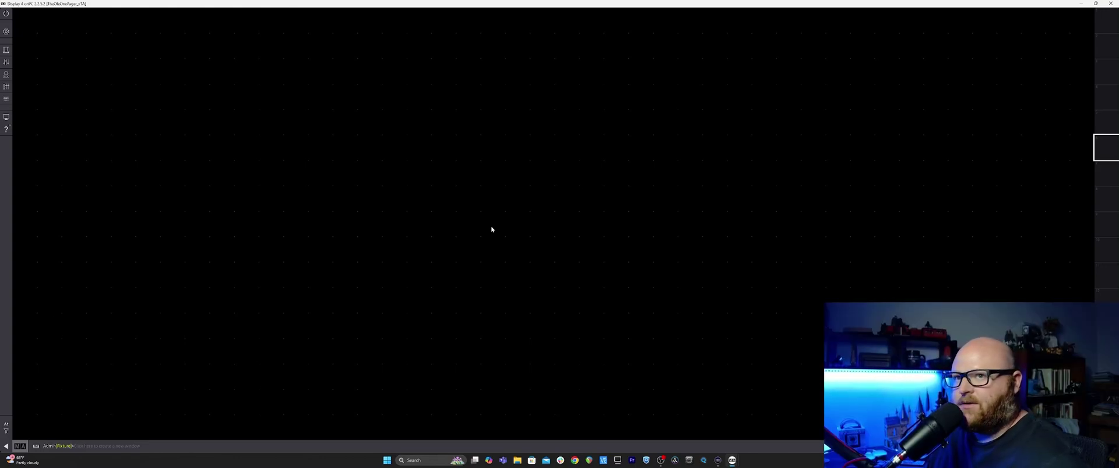
click(660, 462)
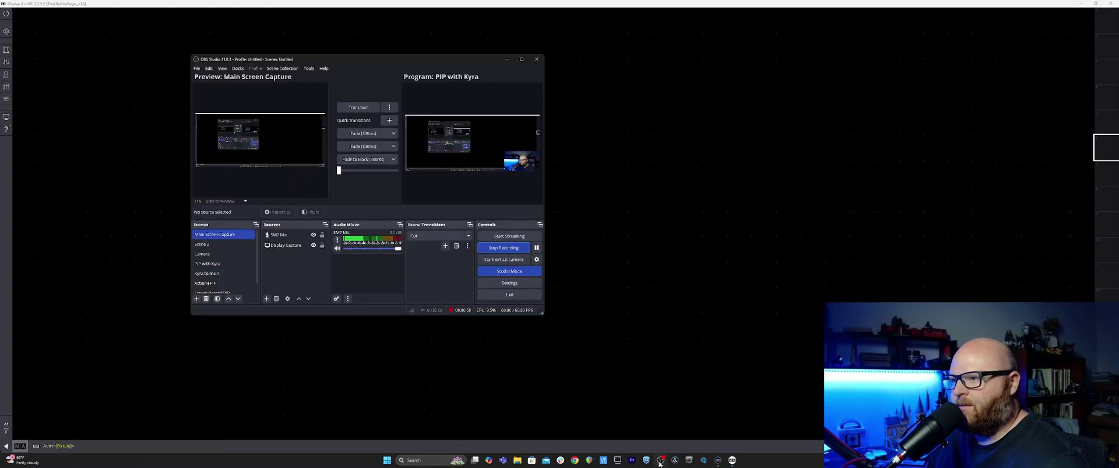
click(562, 316)
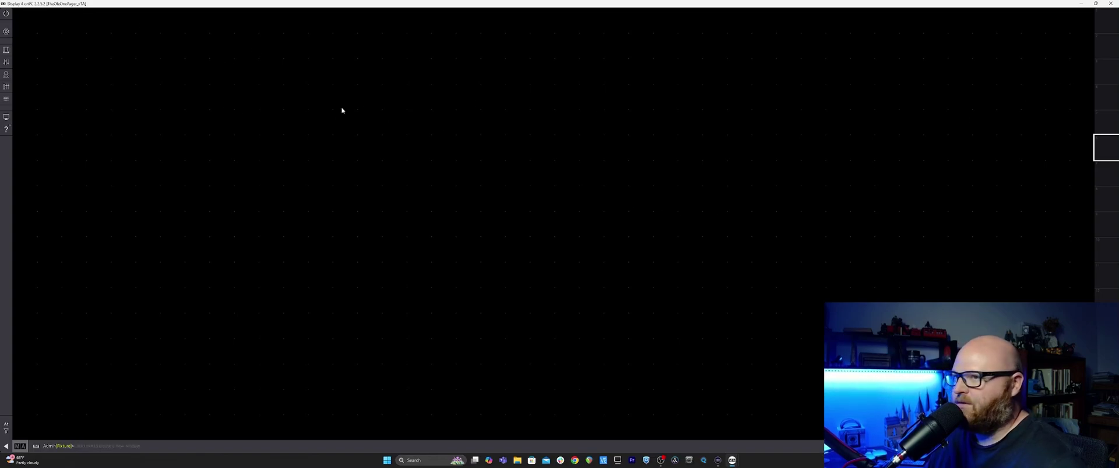
Step: Open the patch, look at the fixtures available from the show and the library, and exit discarding the changes
click(6, 31)
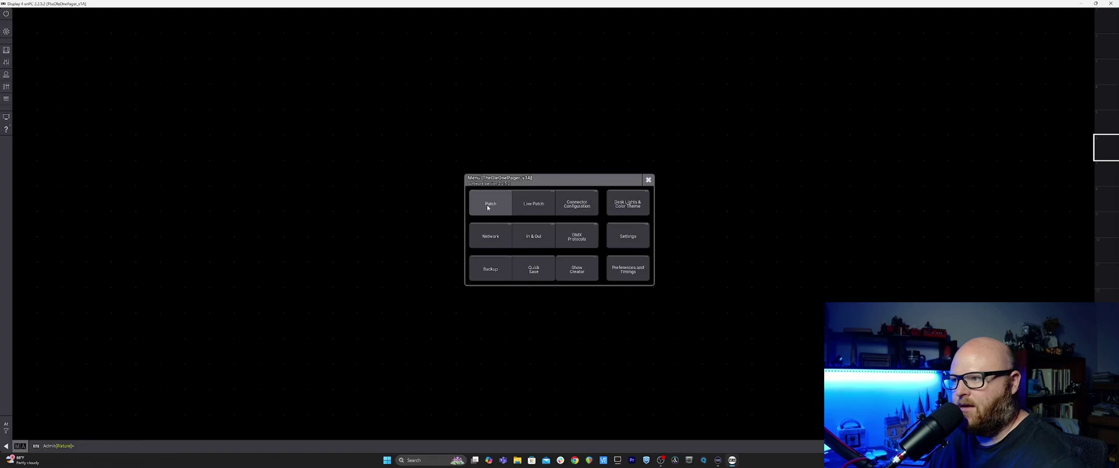
click(488, 206)
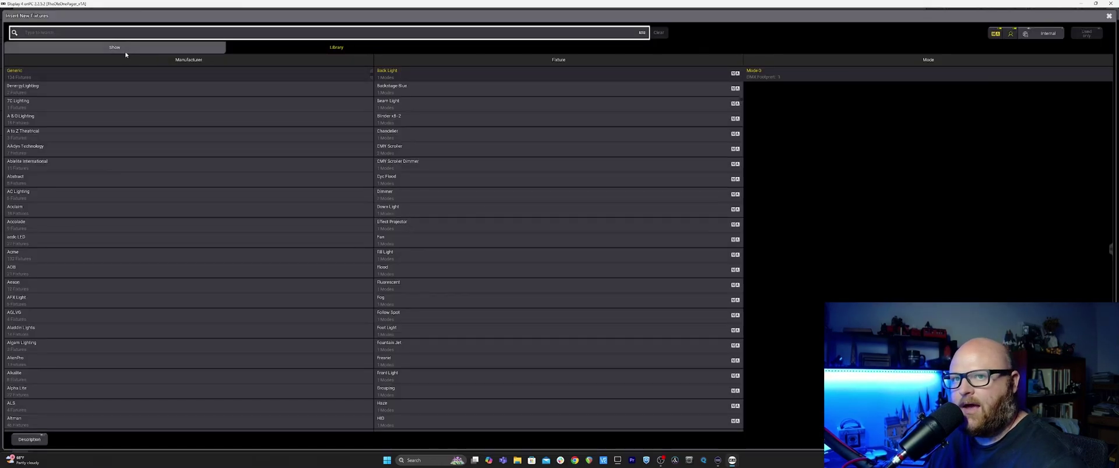
click(125, 52)
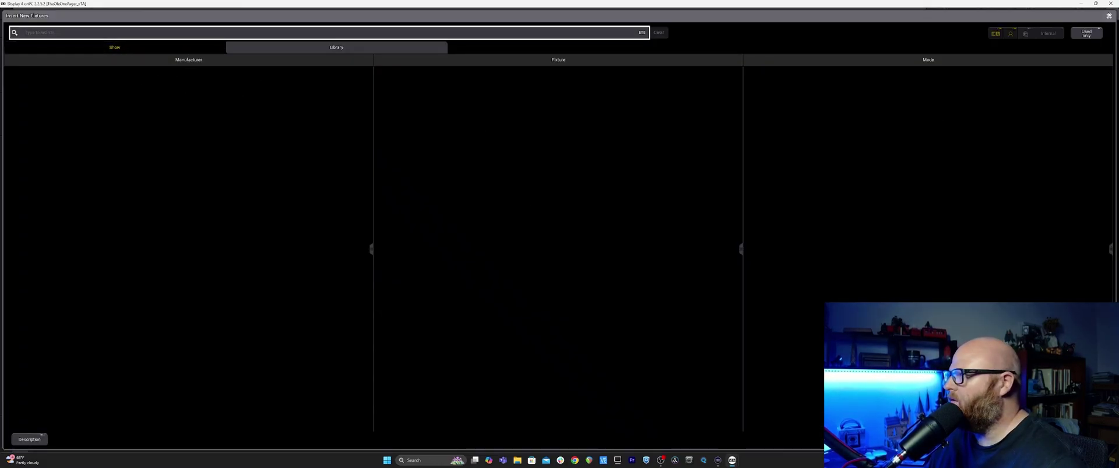
click(1109, 16)
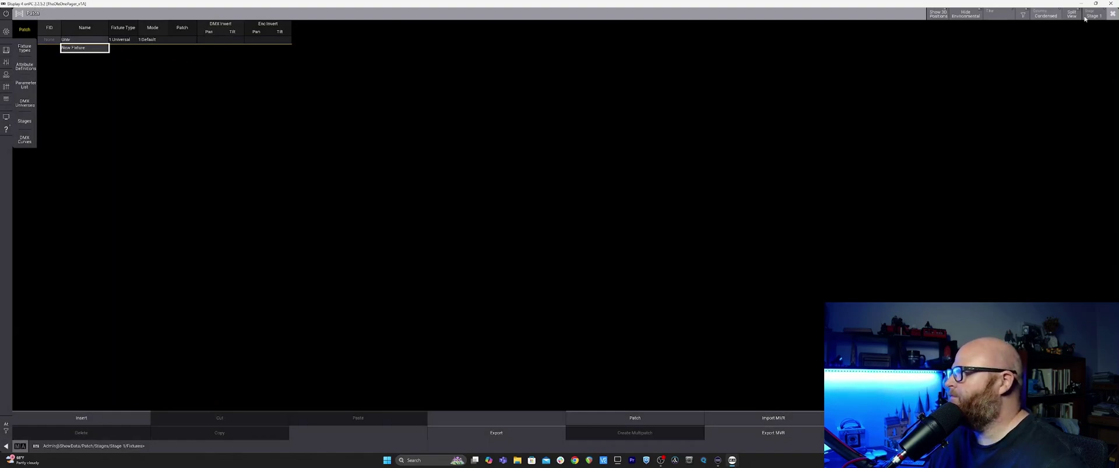
click(1112, 13)
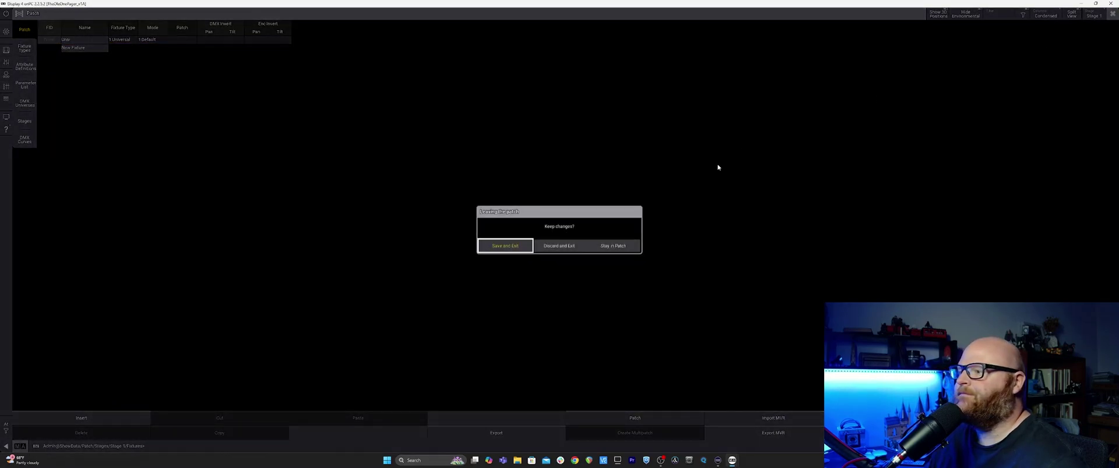
click(556, 247)
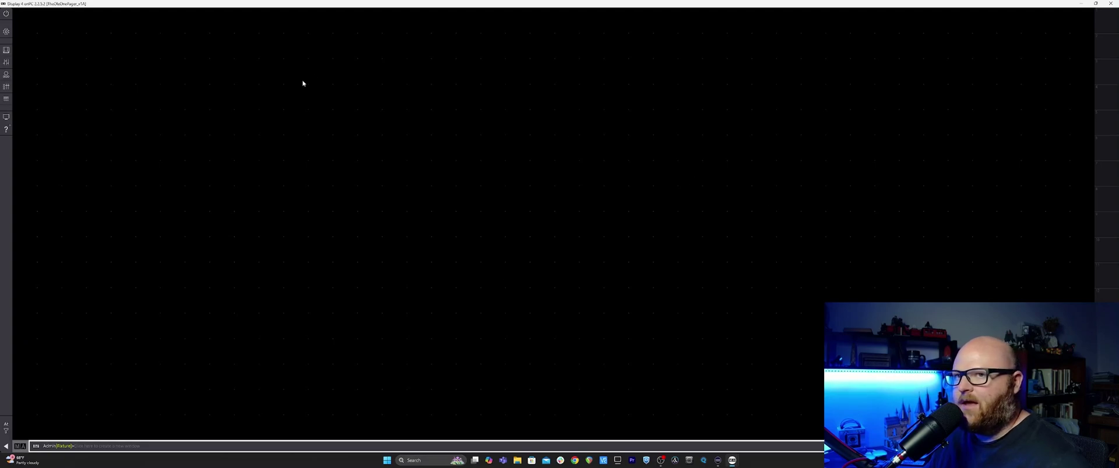
Step: Add a Sequence Sheet window to the empty workspace, try resizing it smaller, and delete the window
drag(20, 12, 608, 325)
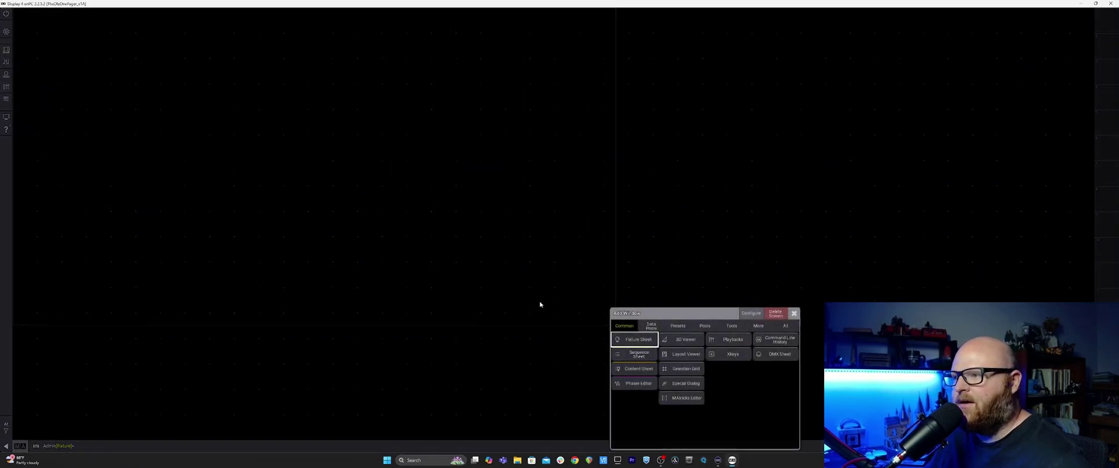
click(793, 314)
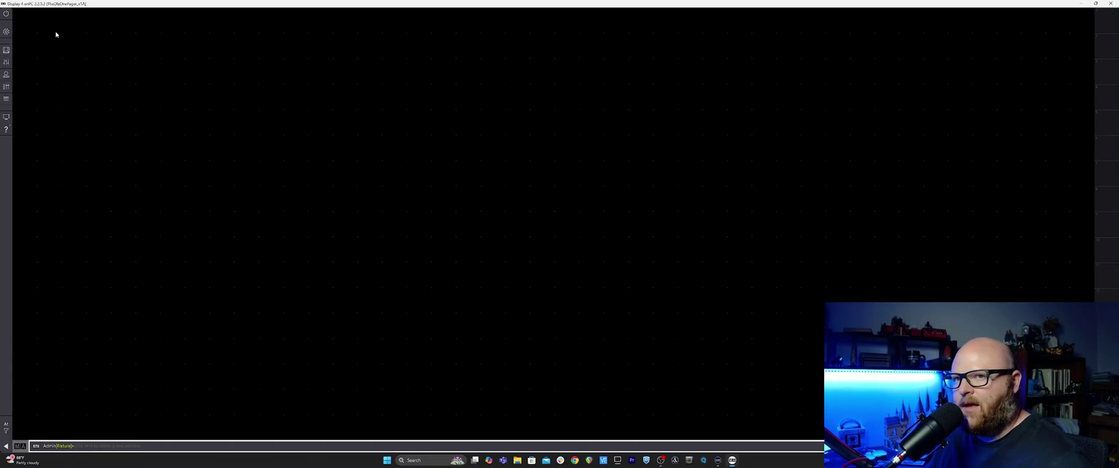
click(26, 22)
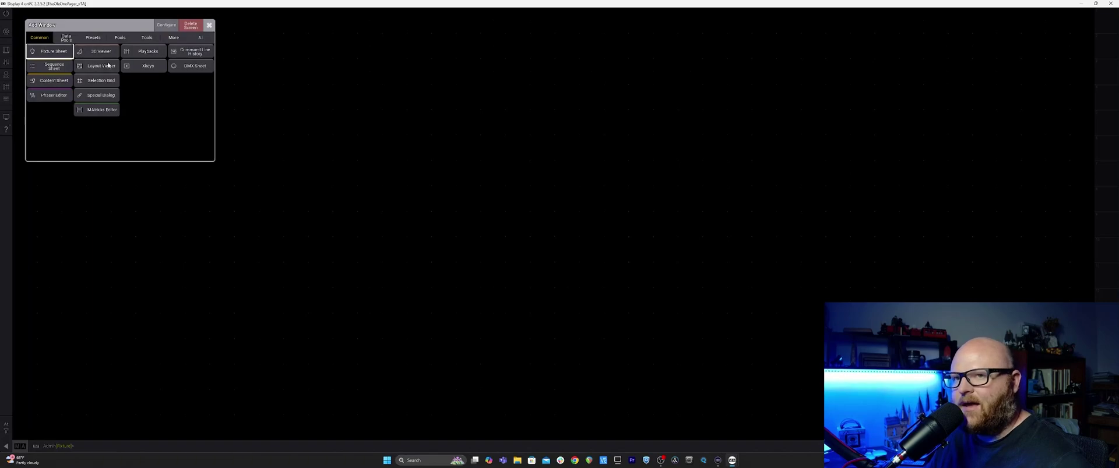
click(53, 65)
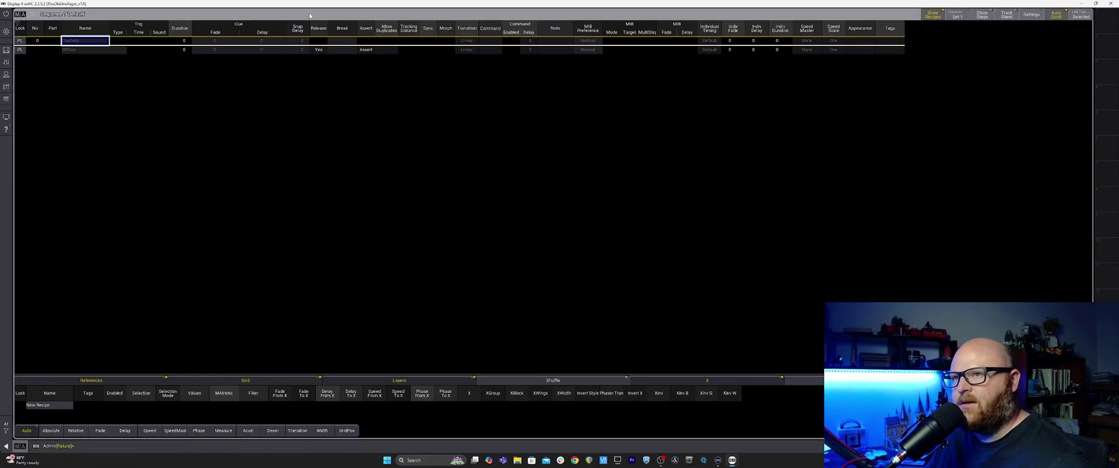
mouse_move(309, 16)
mouse_down()
mouse_move(455, 128)
mouse_move(642, 177)
mouse_move(681, 211)
mouse_move(320, 39)
mouse_move(318, 22)
mouse_up()
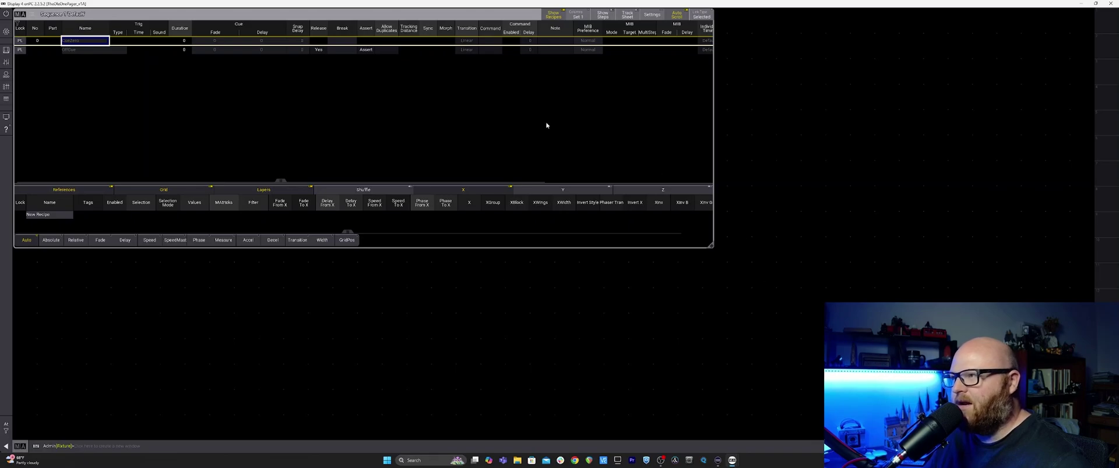
click(30, 15)
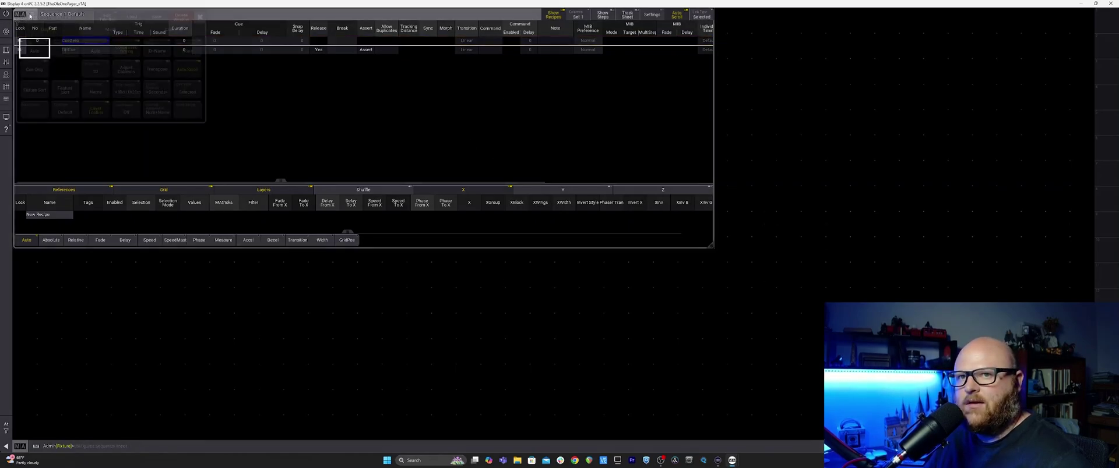
click(180, 16)
Step: Open the configuration of Display 4 and set its width to 25
click(5, 31)
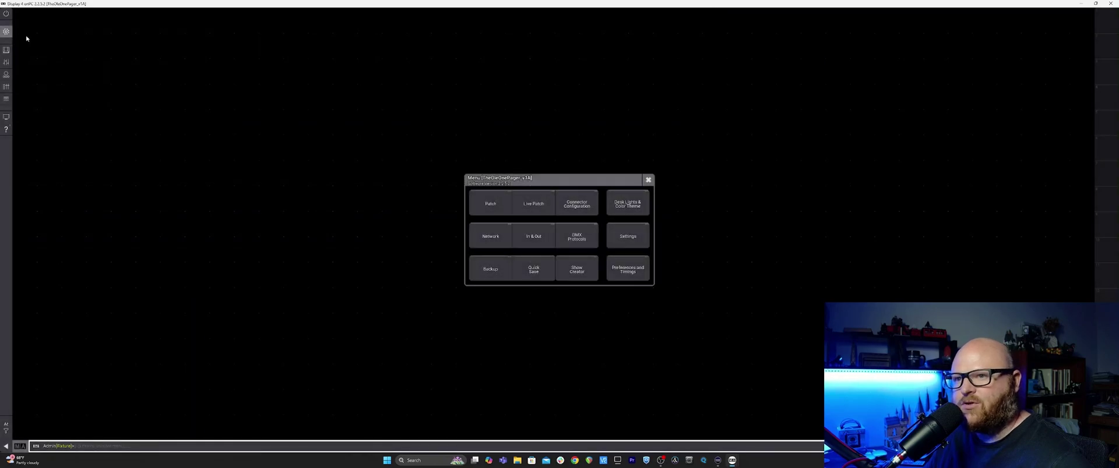
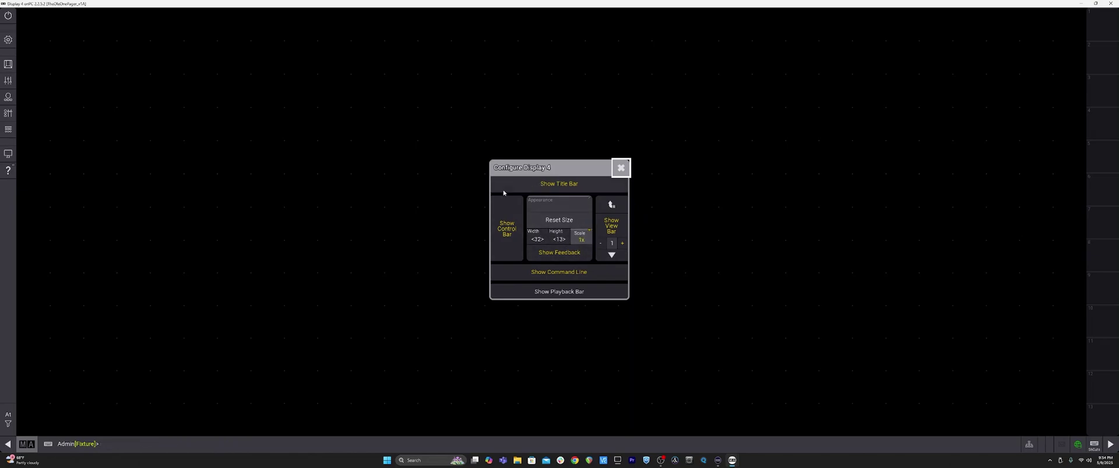
click(536, 239)
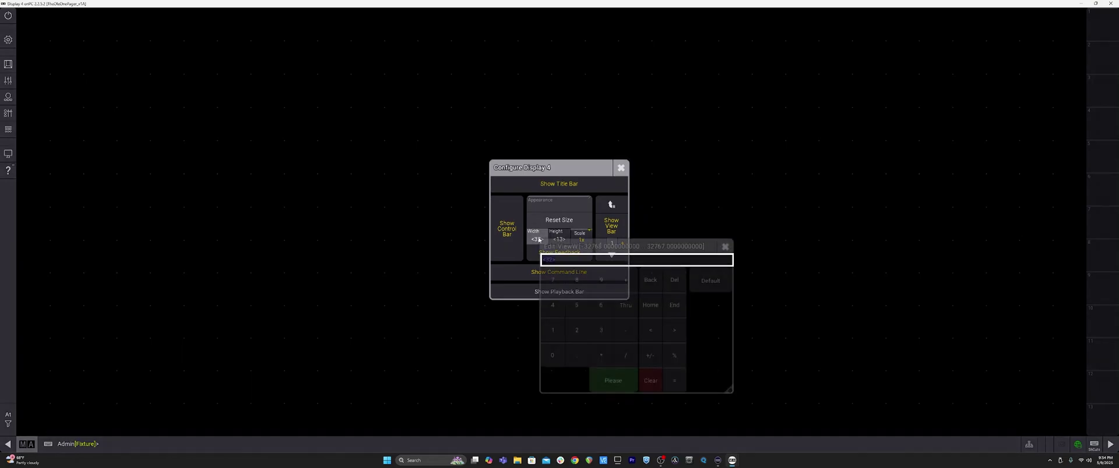
click(576, 330)
click(576, 306)
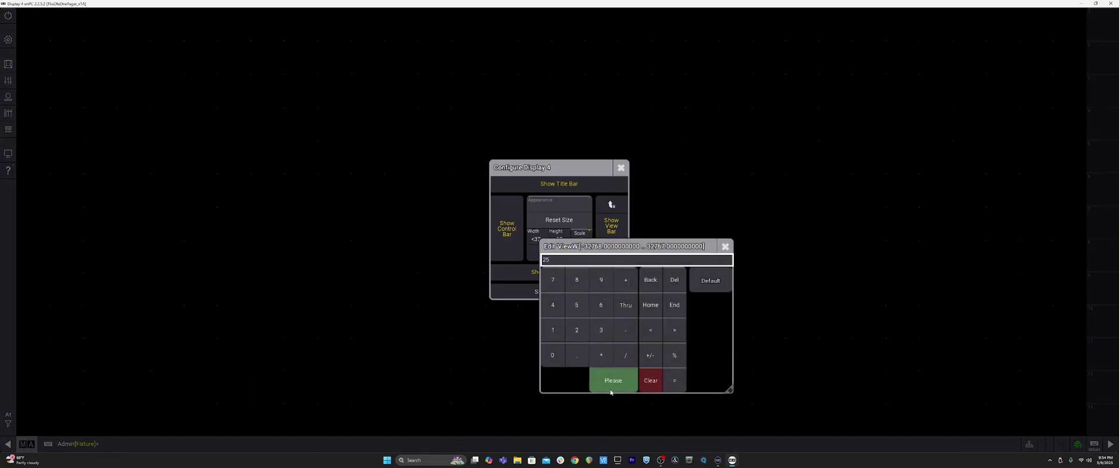
click(613, 380)
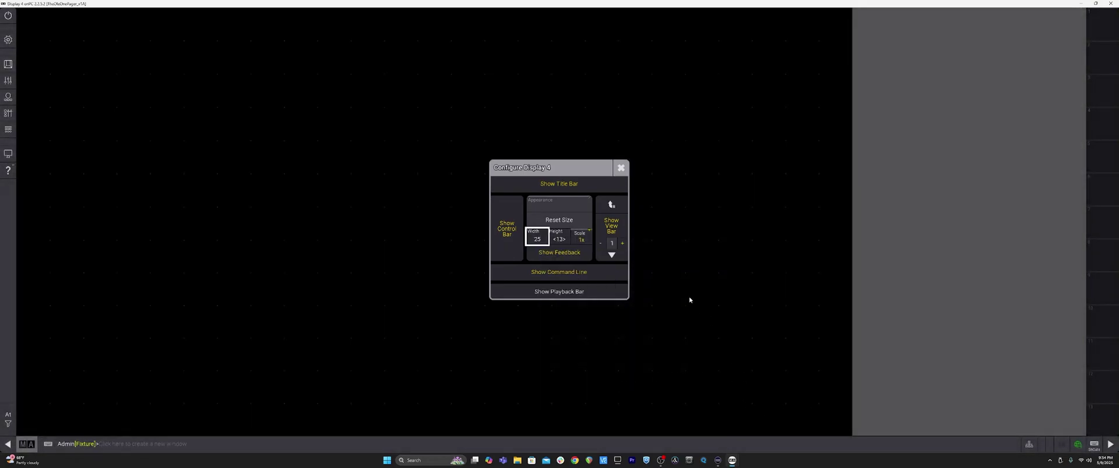
Step: Set the width of Display 4 to 32
click(537, 240)
click(600, 330)
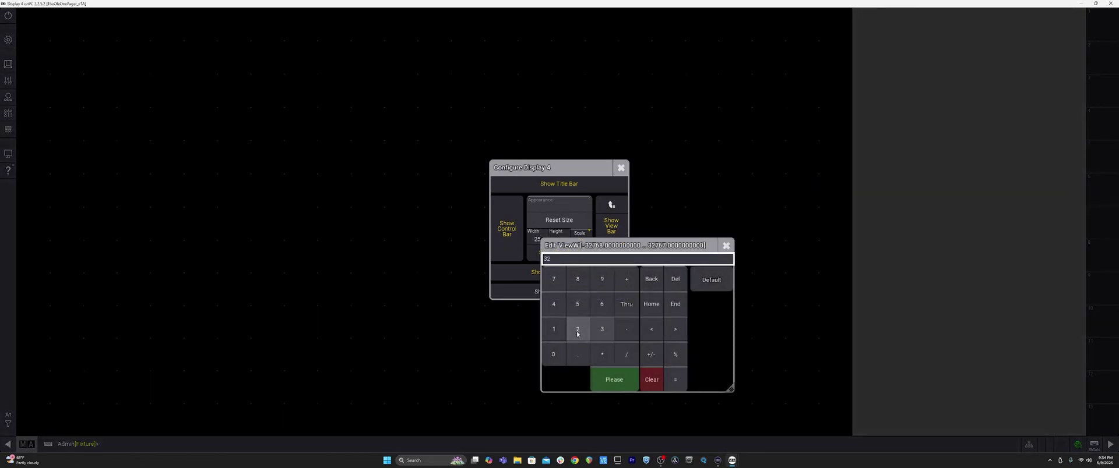
click(577, 329)
click(613, 381)
Step: Set the width of Display 4 to 55 and close the display configuration
click(537, 238)
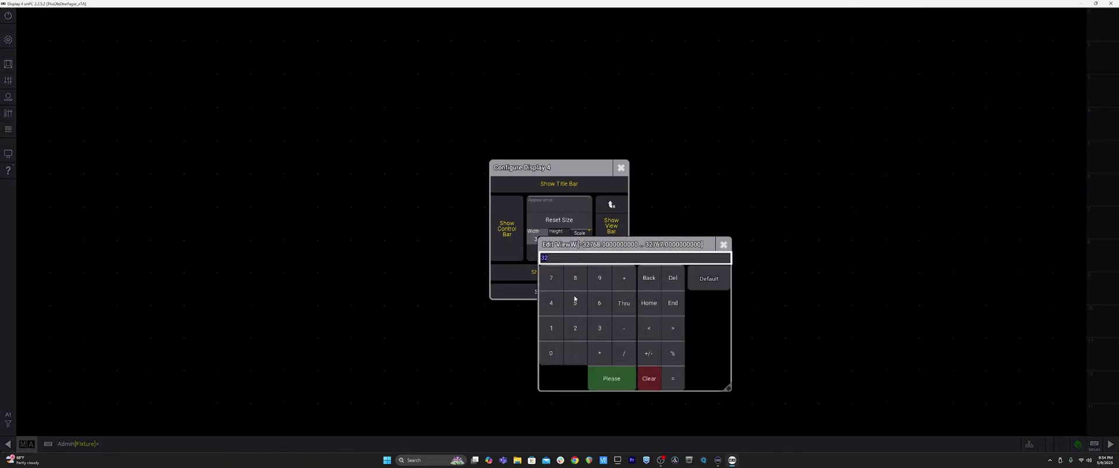
click(576, 305)
click(577, 305)
click(613, 380)
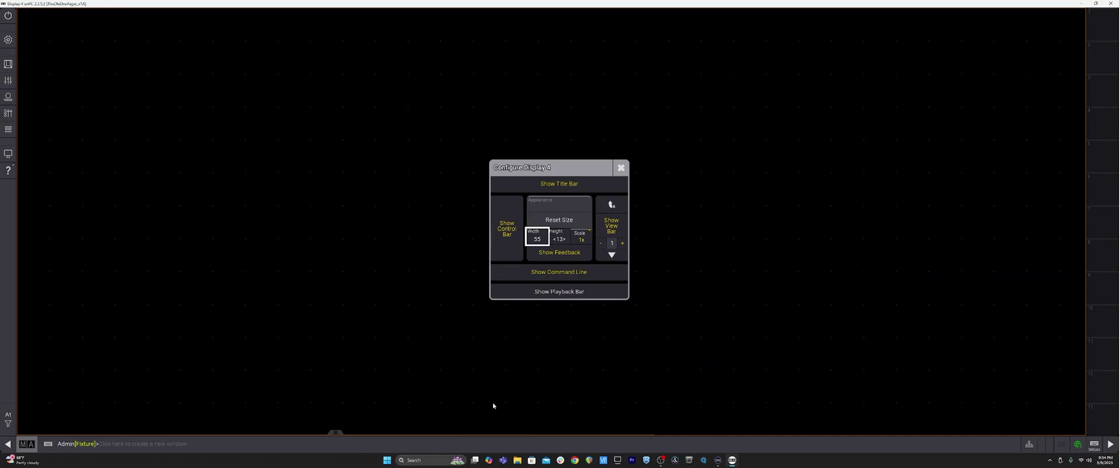
click(408, 441)
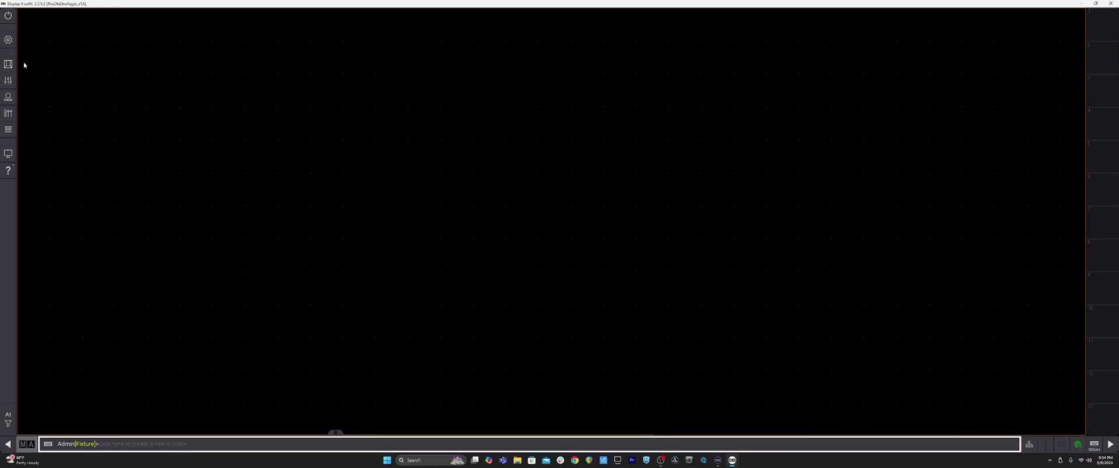
Step: Reopen the configuration of Display 4 and set its width back to 32
click(7, 39)
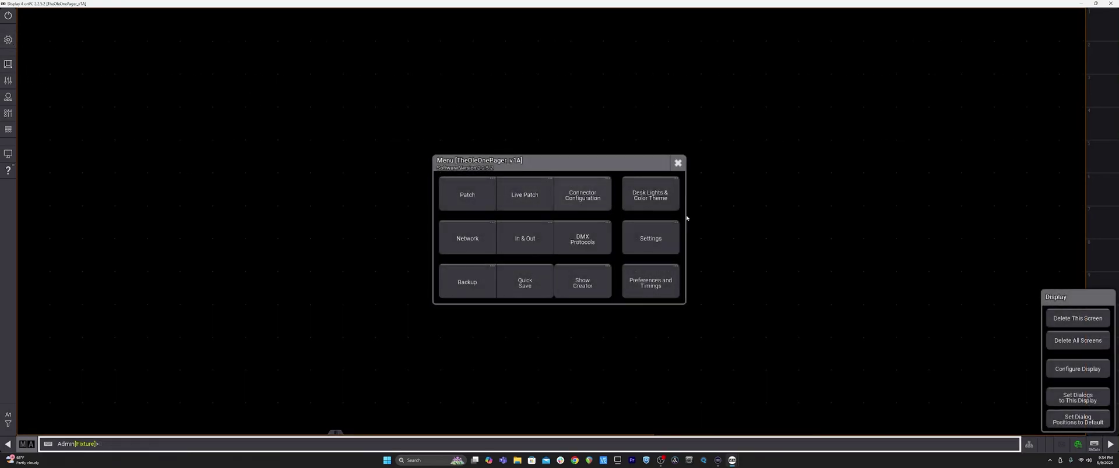
click(1068, 369)
click(538, 238)
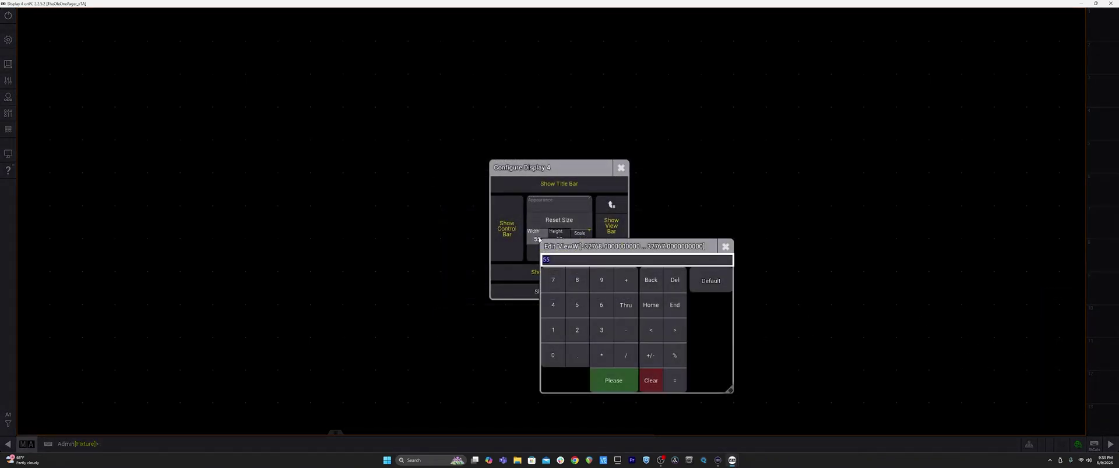
text(35)
key(Return)
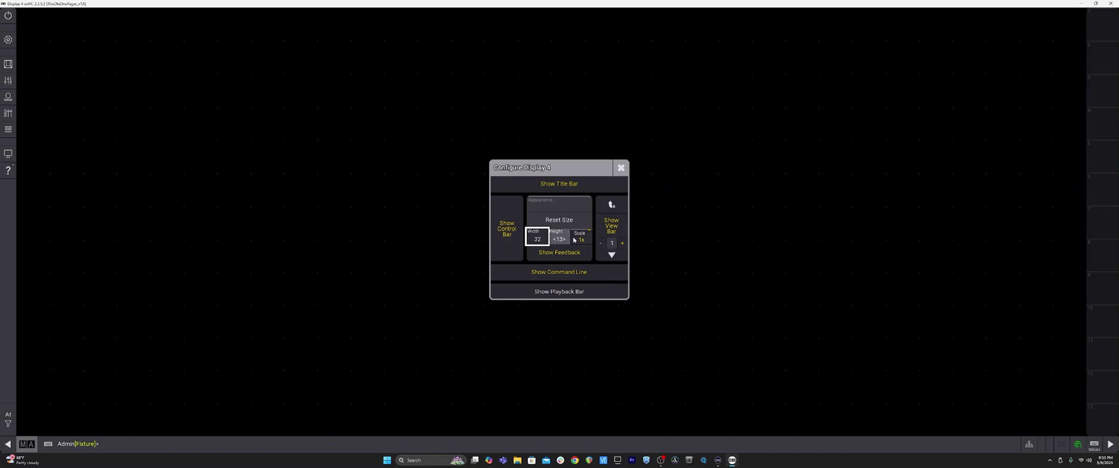
Step: Try hiding the view bar, control bar and command line of Display 4 and show each of them again
click(611, 226)
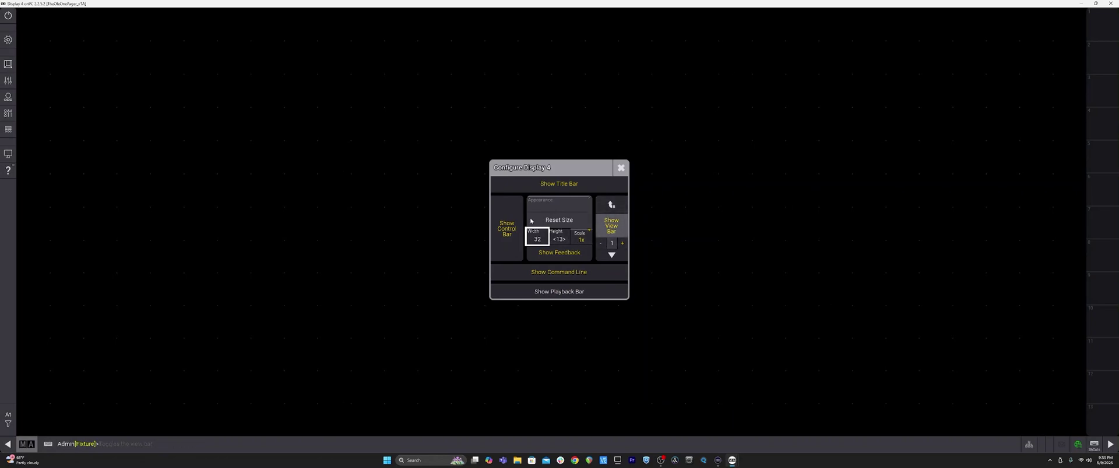
click(507, 228)
click(507, 228)
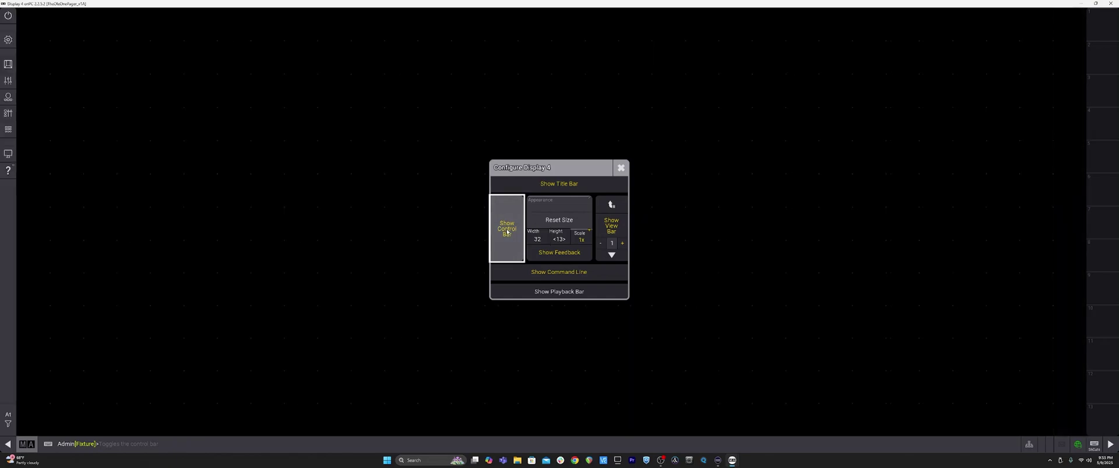
click(615, 227)
click(614, 227)
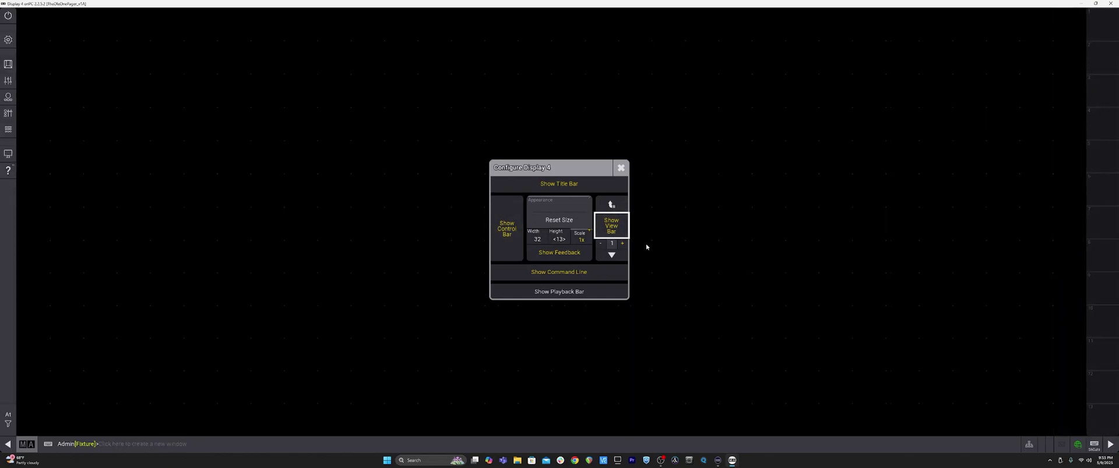
click(554, 273)
click(554, 275)
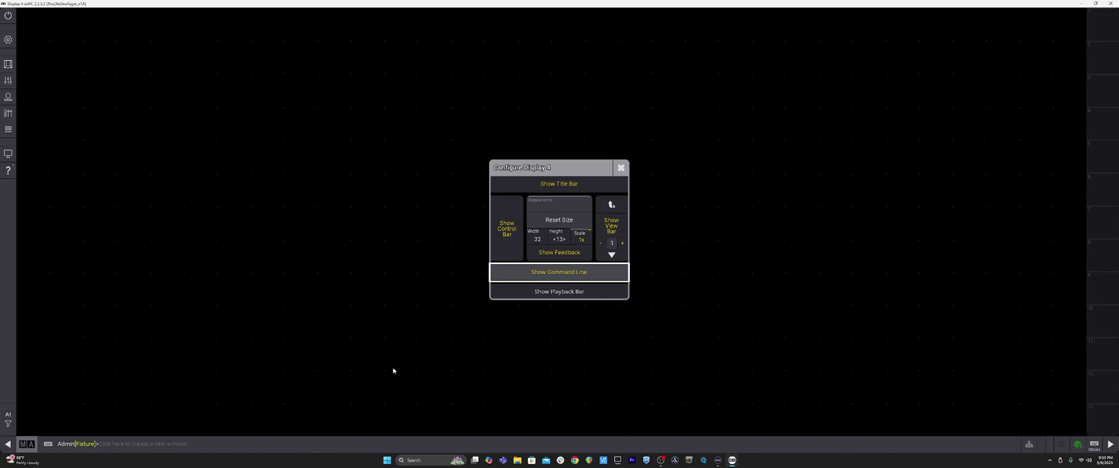
Step: Show the playback bar on Display 4 and close the display configuration
click(536, 294)
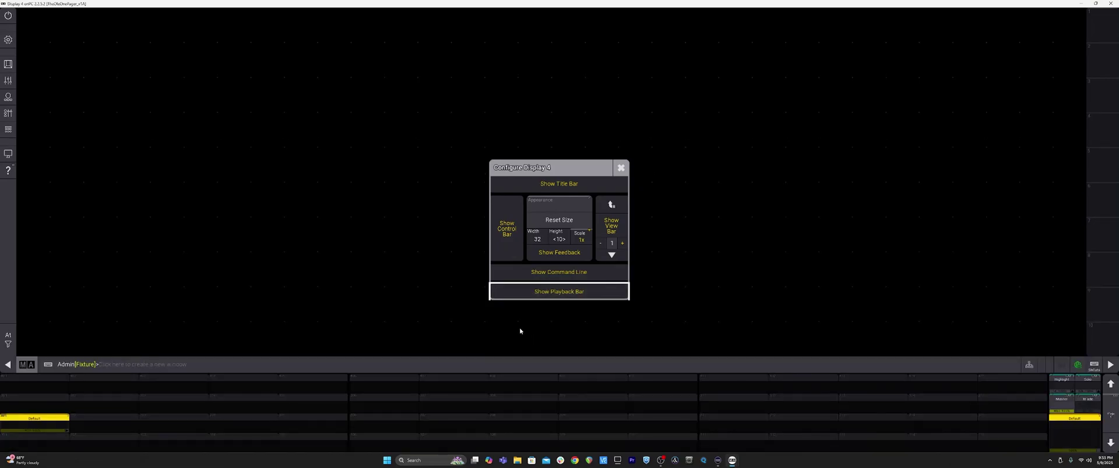
key(Escape)
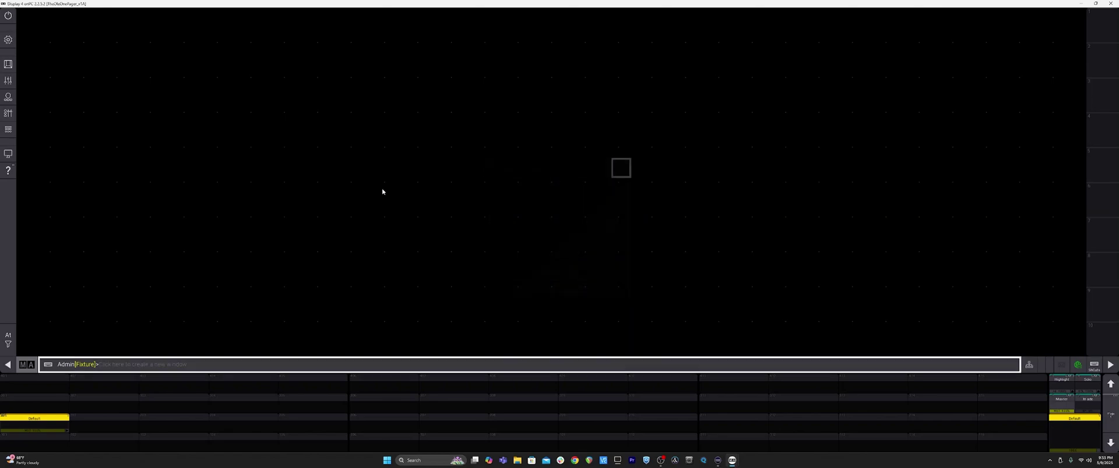
Step: Open the list of displays and look over the available internal, external and additional screens
click(9, 154)
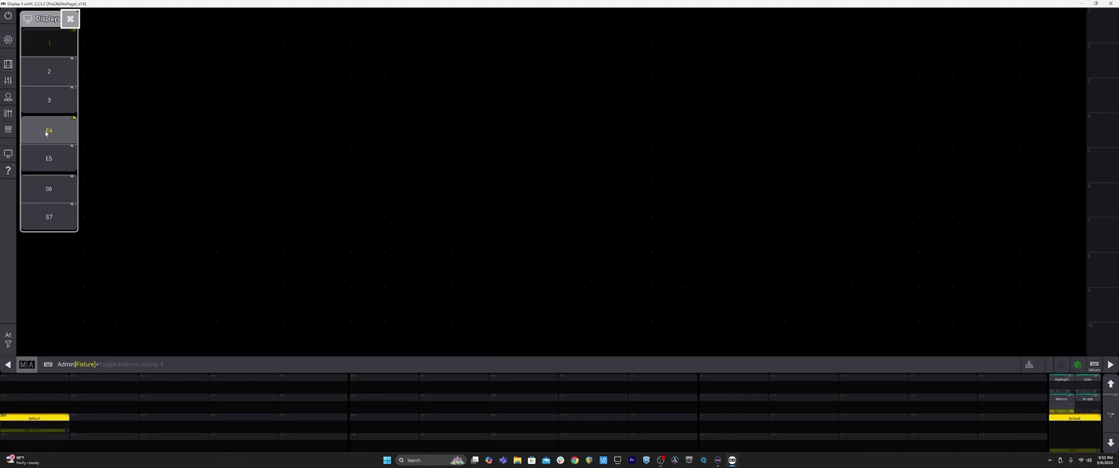
click(50, 61)
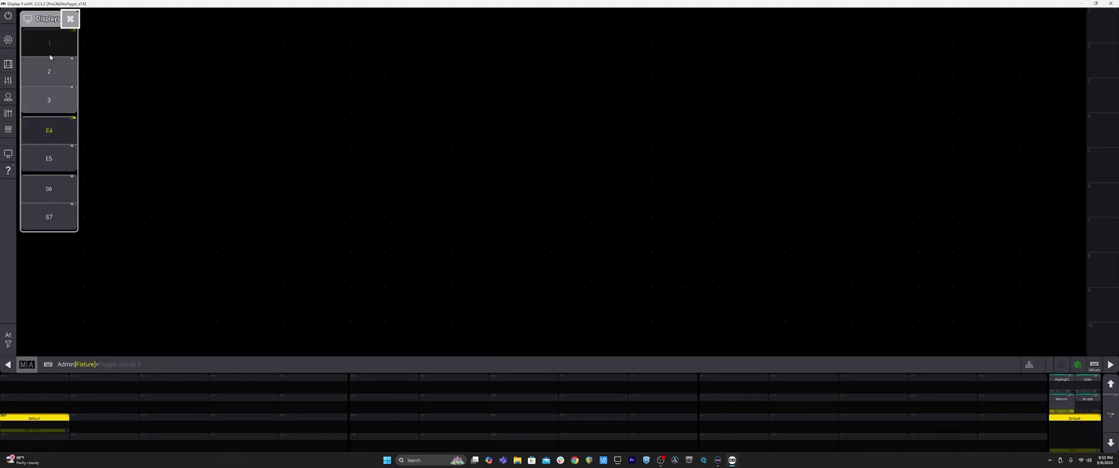
click(46, 101)
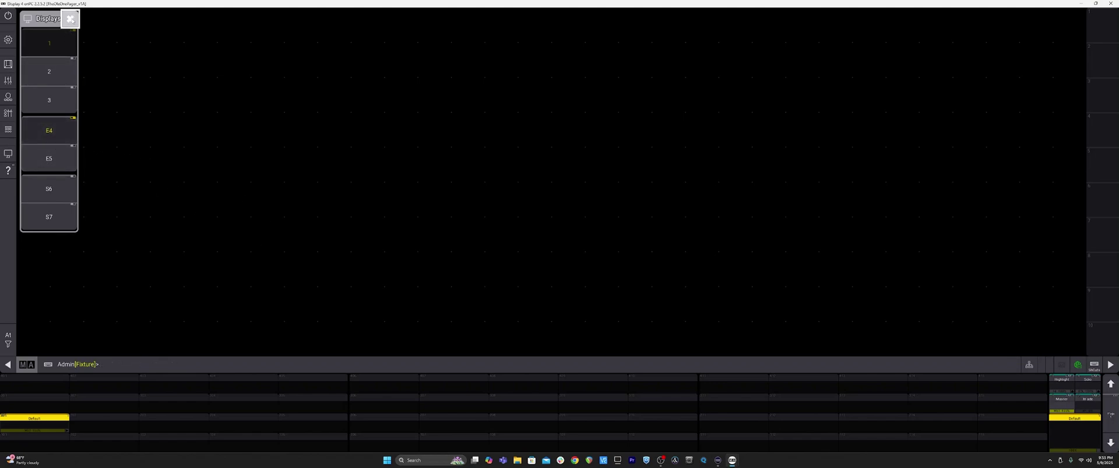
Step: Reopen the configuration of Display 4, try up to 3 view bar columns, and set the number back to 1
click(71, 19)
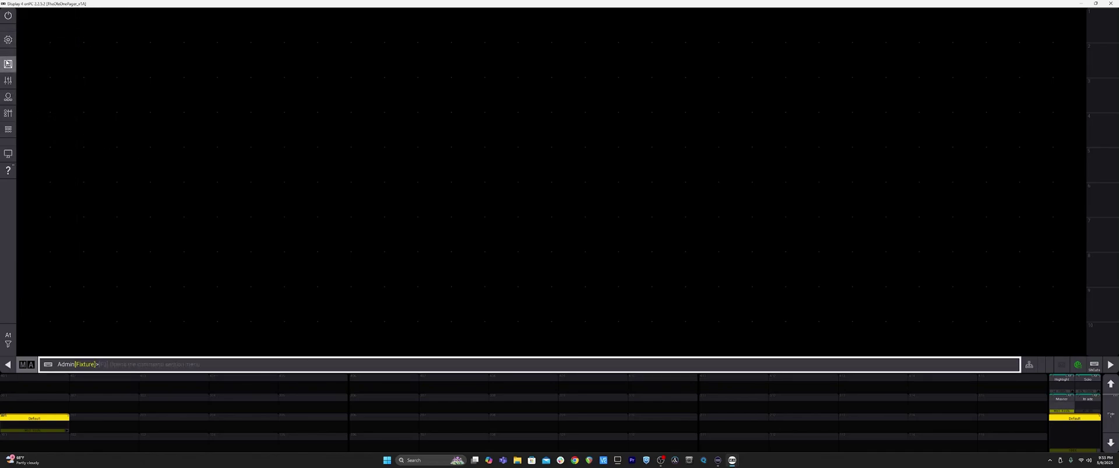
click(9, 40)
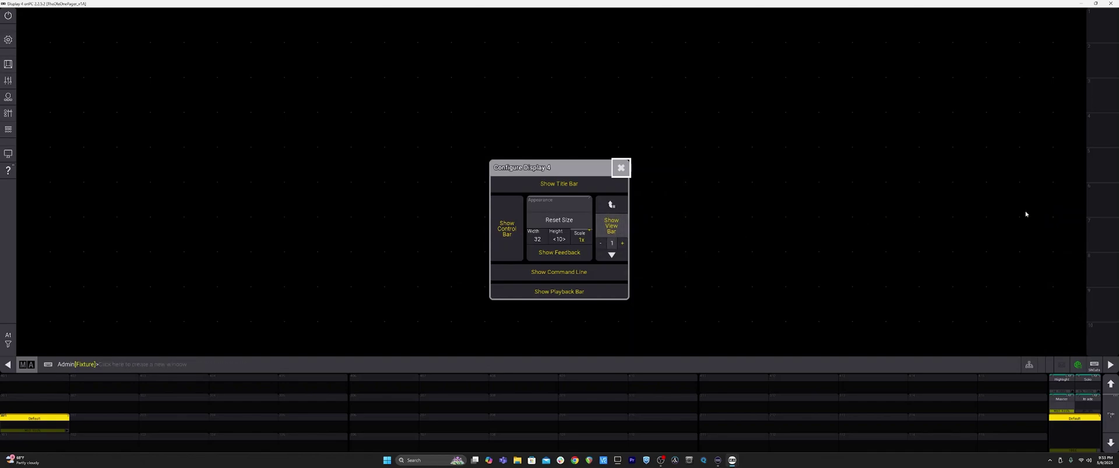
click(622, 244)
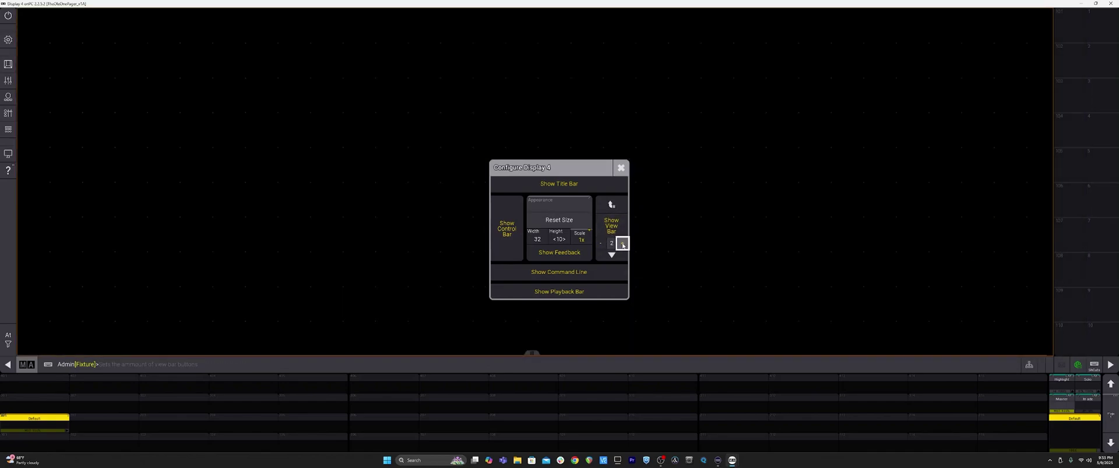
click(622, 244)
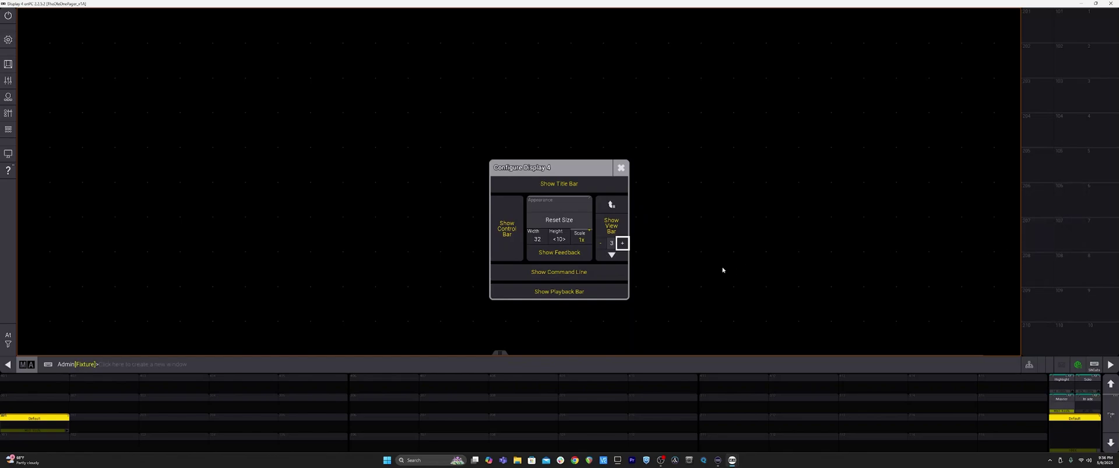
click(600, 244)
click(601, 244)
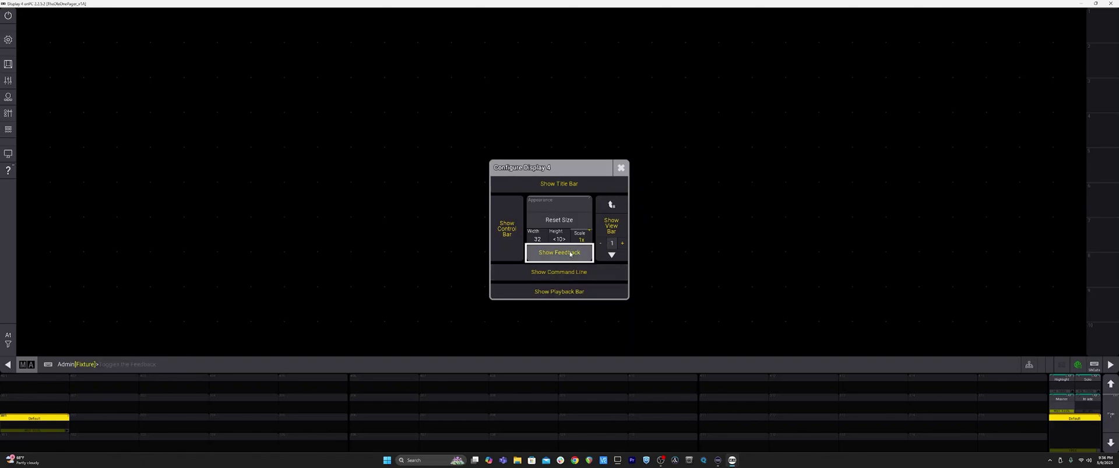
Step: Try toggling the title bar of Display 4 off and on again, and close the display configuration
click(564, 184)
click(564, 181)
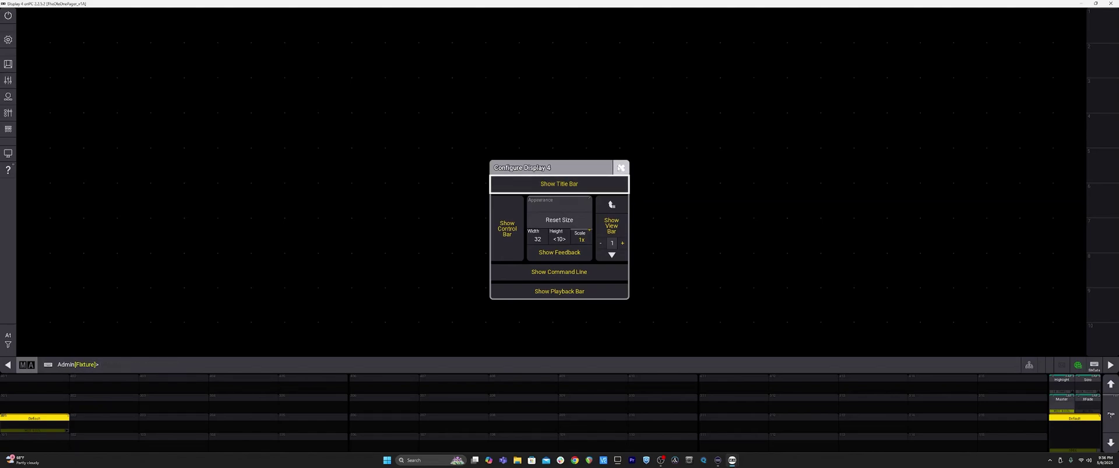
click(621, 169)
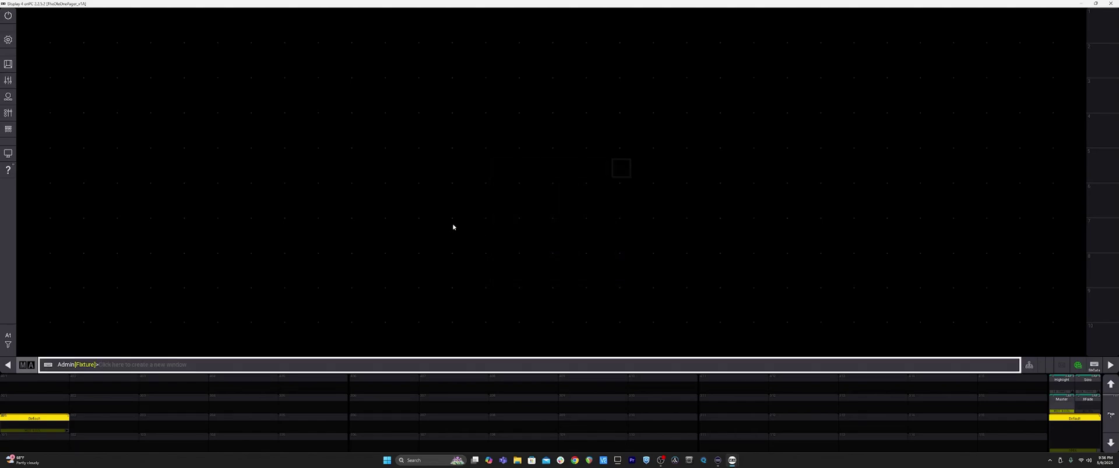
Step: Go to the Display 4 configuration from the main menu and close it again
click(8, 40)
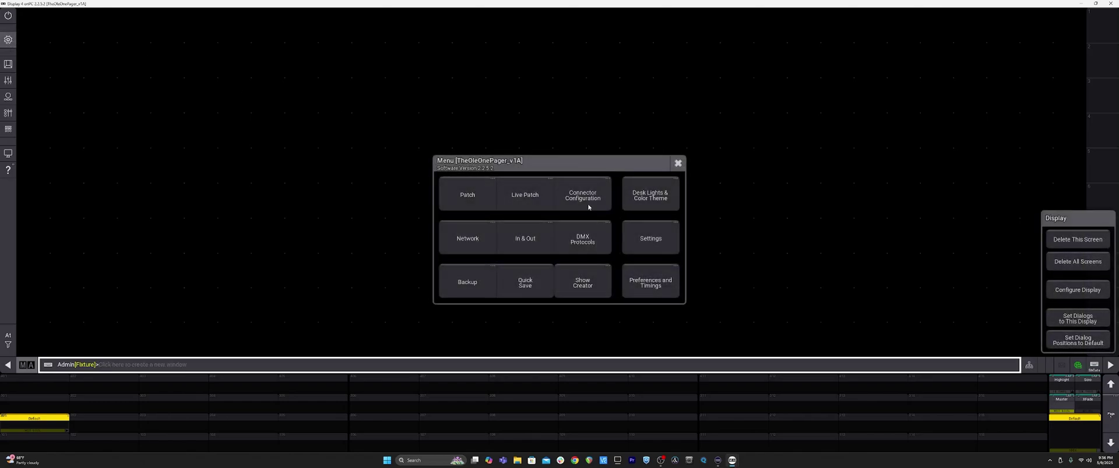
click(1077, 290)
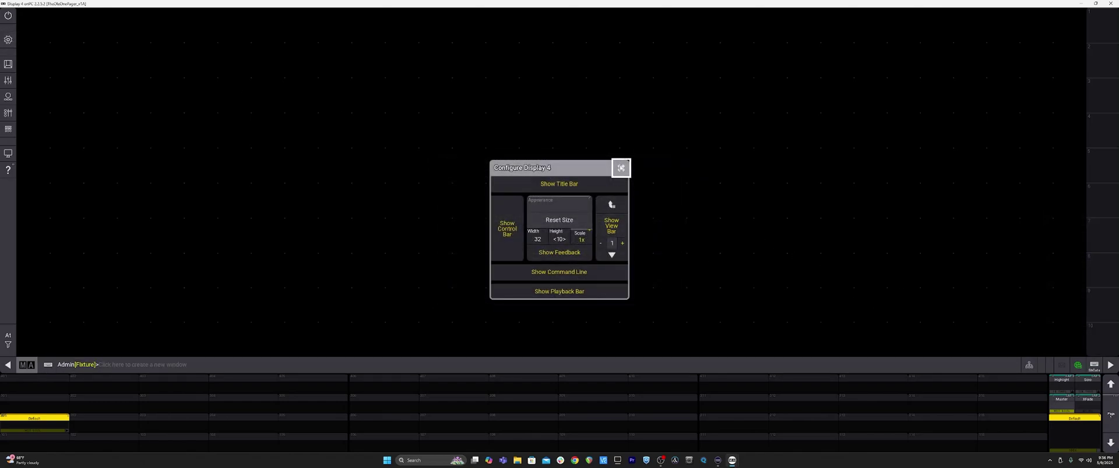
click(621, 168)
Step: Enter "update please" on the command line, and open and dismiss the main menu
text(update please)
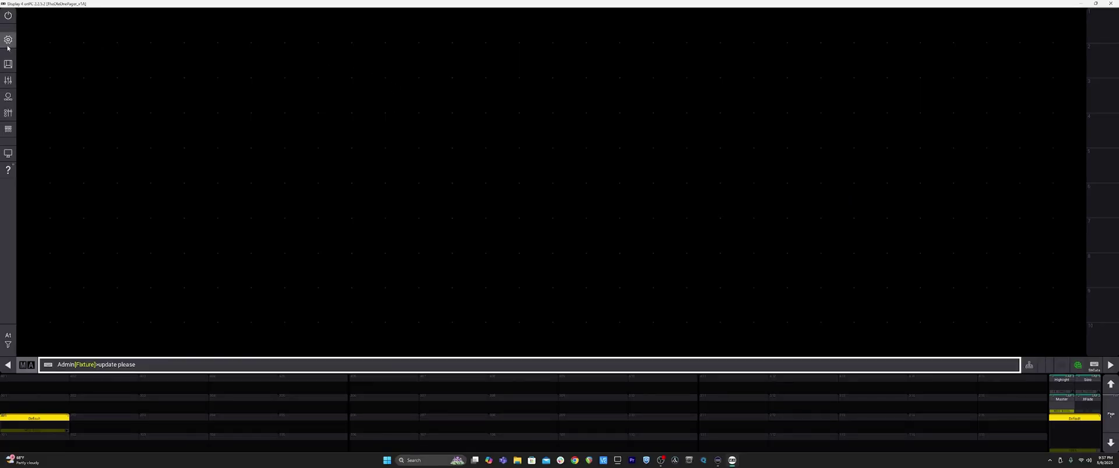
click(8, 40)
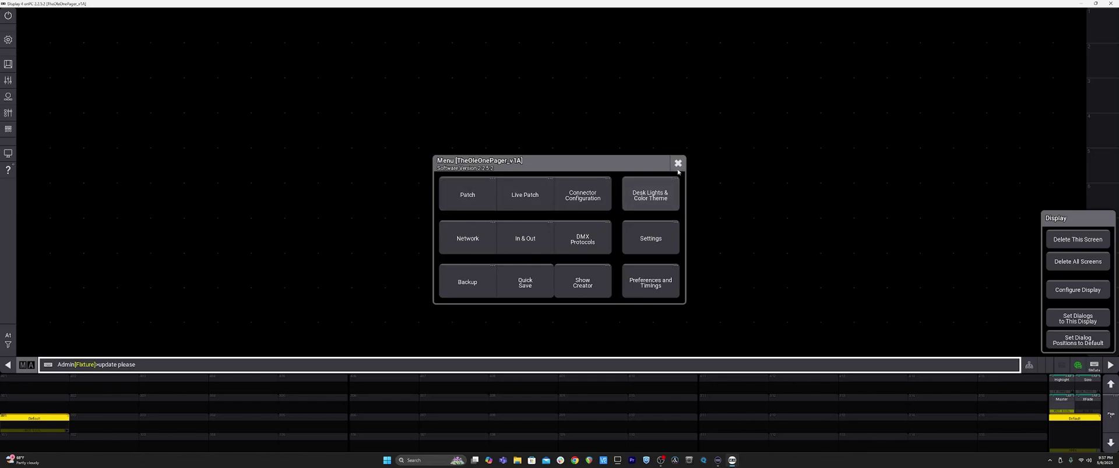
click(310, 137)
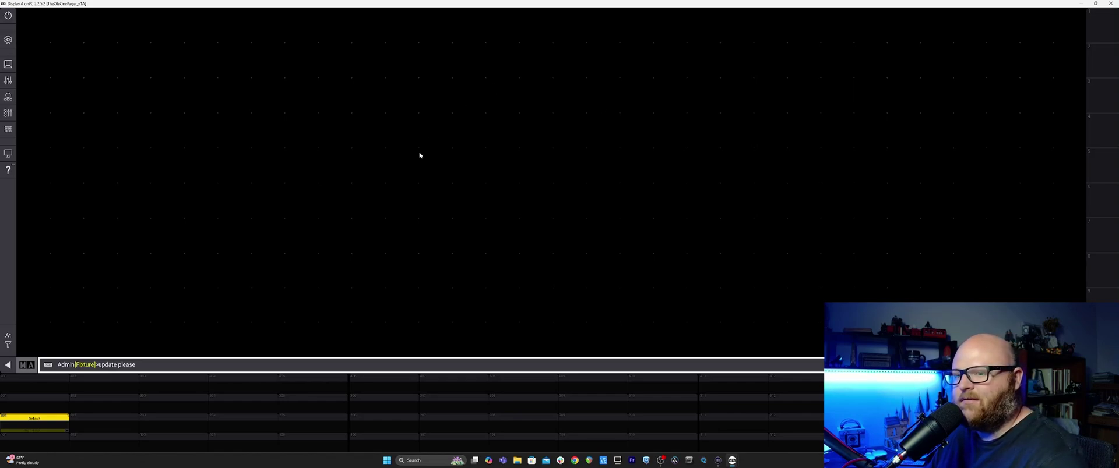
Step: Open the Display 4 configuration from the empty workspace and close it
click(31, 19)
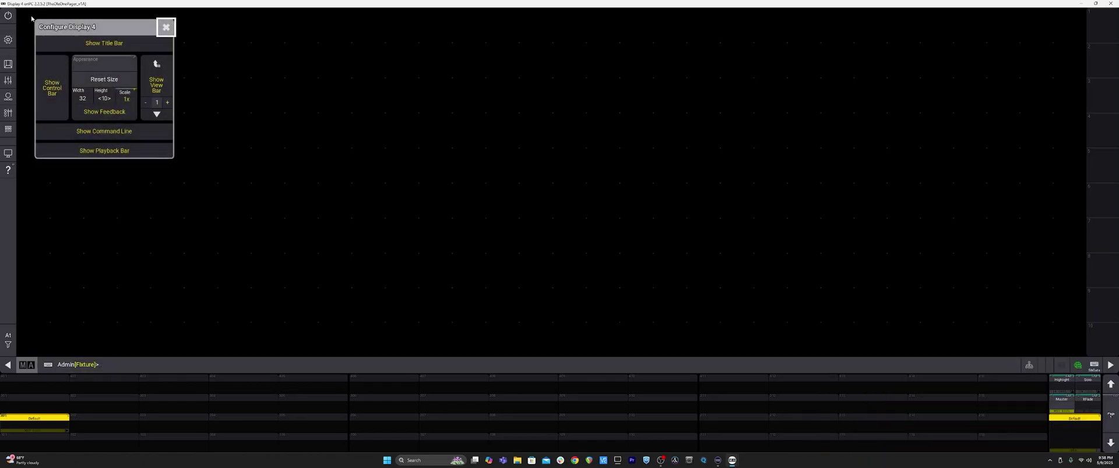
click(166, 28)
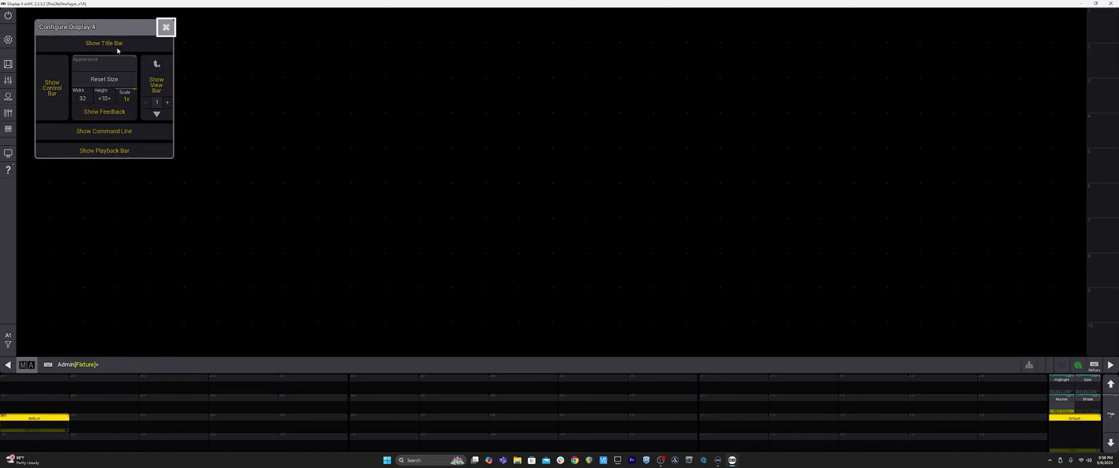
Step: Try adding a Fixture Sheet window from the common windows and delete it again
click(23, 24)
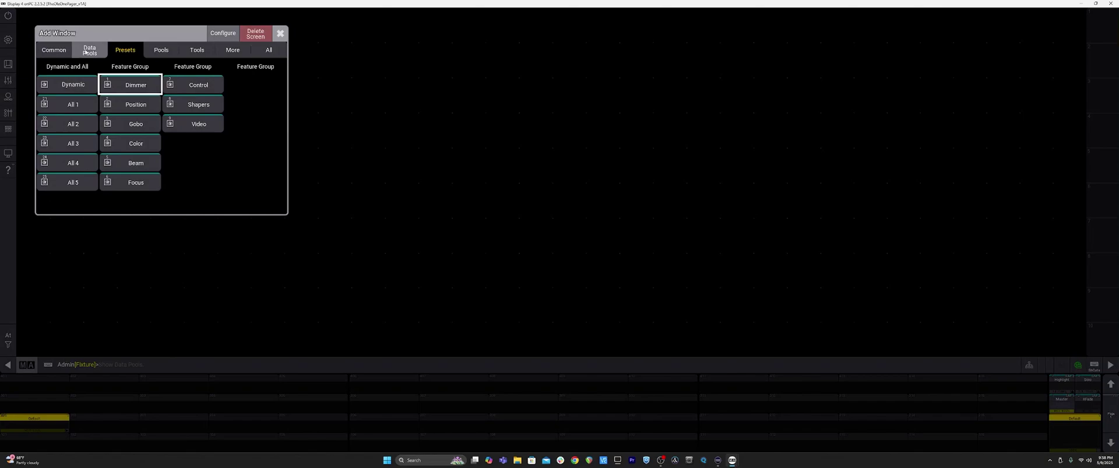
click(54, 49)
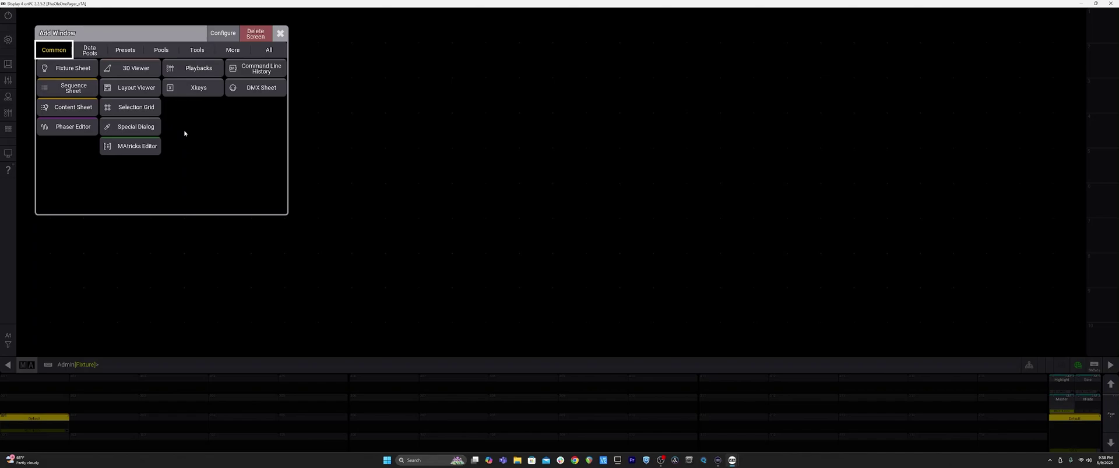
click(75, 72)
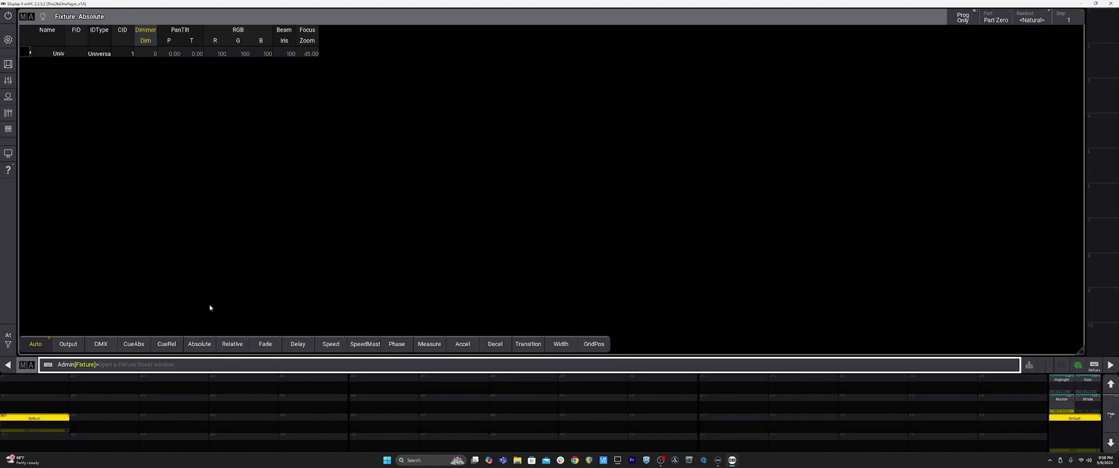
click(27, 16)
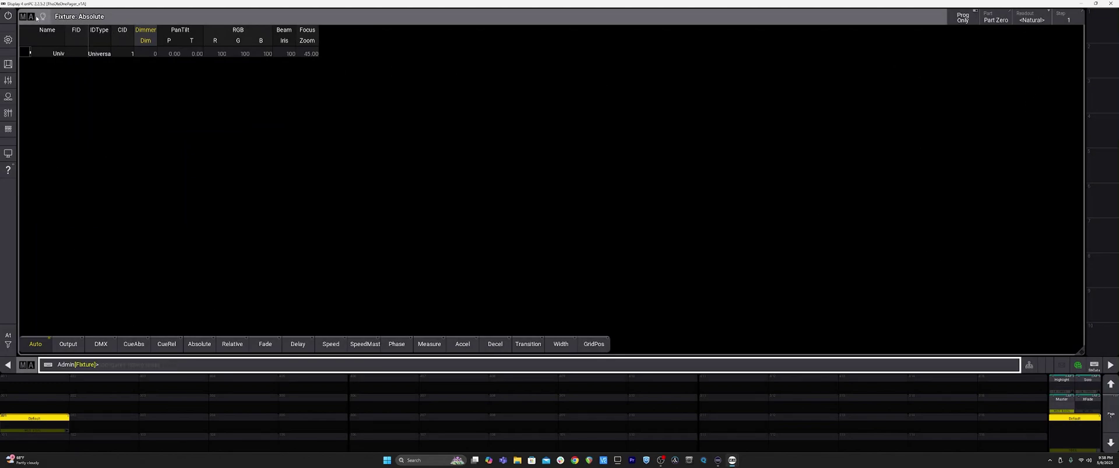
click(231, 23)
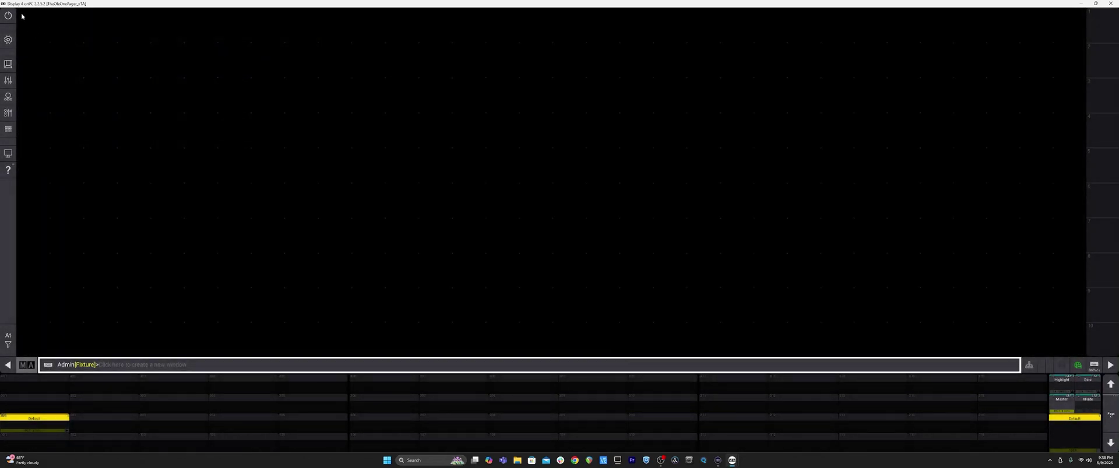
Step: Add a Layout Viewer window and shrink it to about 11 by 5 grid cells in the workspace's upper-left corner
click(27, 18)
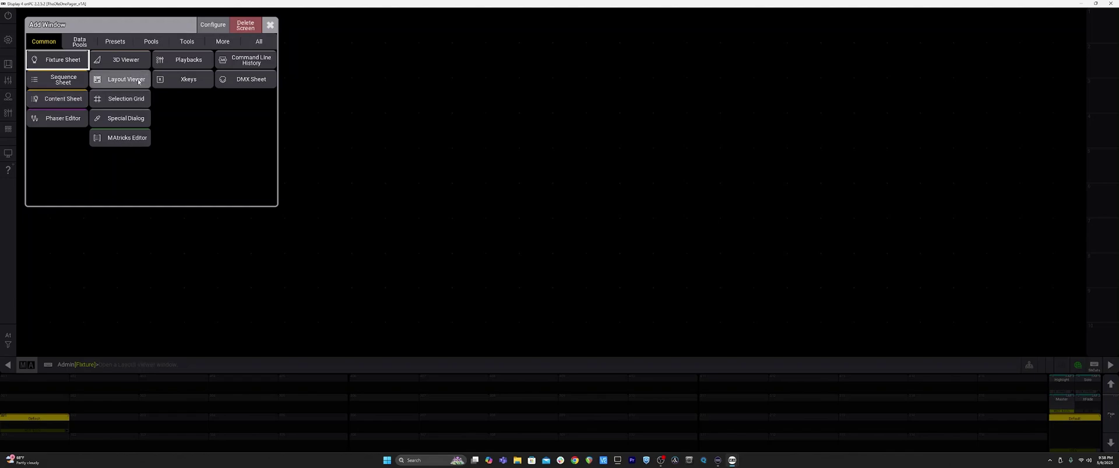
click(111, 85)
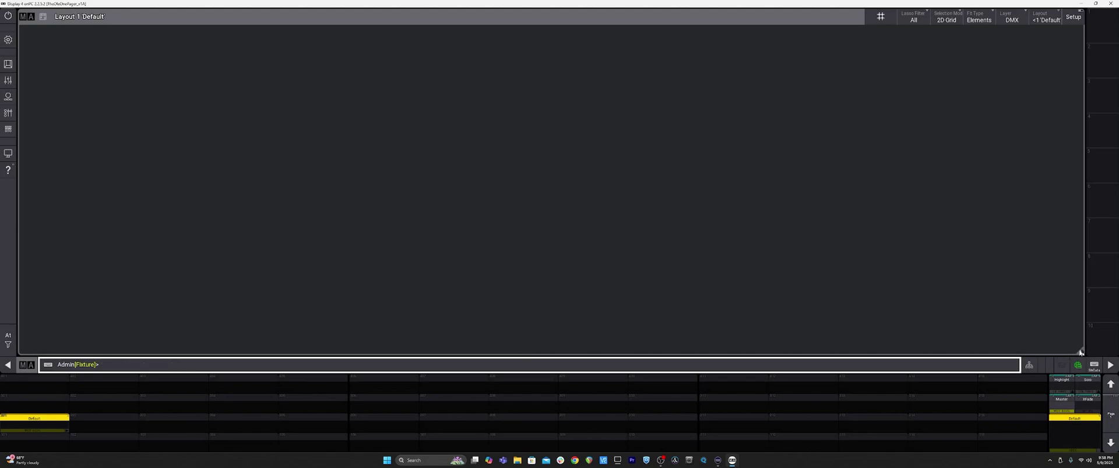
drag(1080, 352, 386, 183)
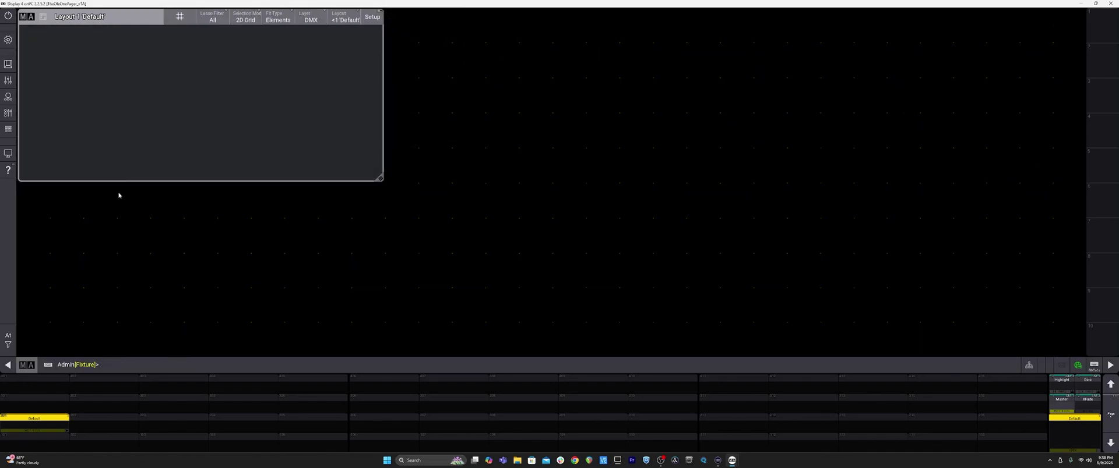
Step: Add a Views pool directly beneath the Layout Viewer and resize it to one row matching the viewer's width
click(26, 193)
click(162, 223)
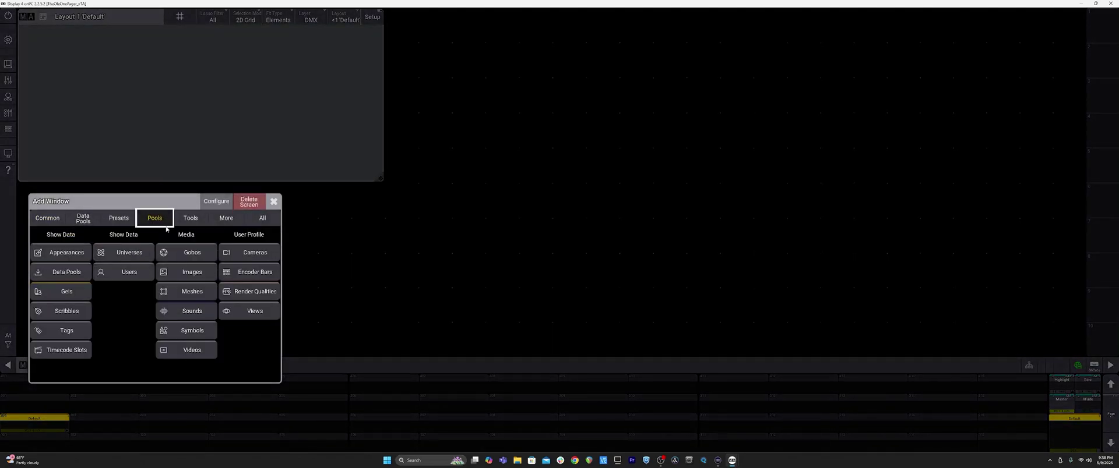
click(251, 312)
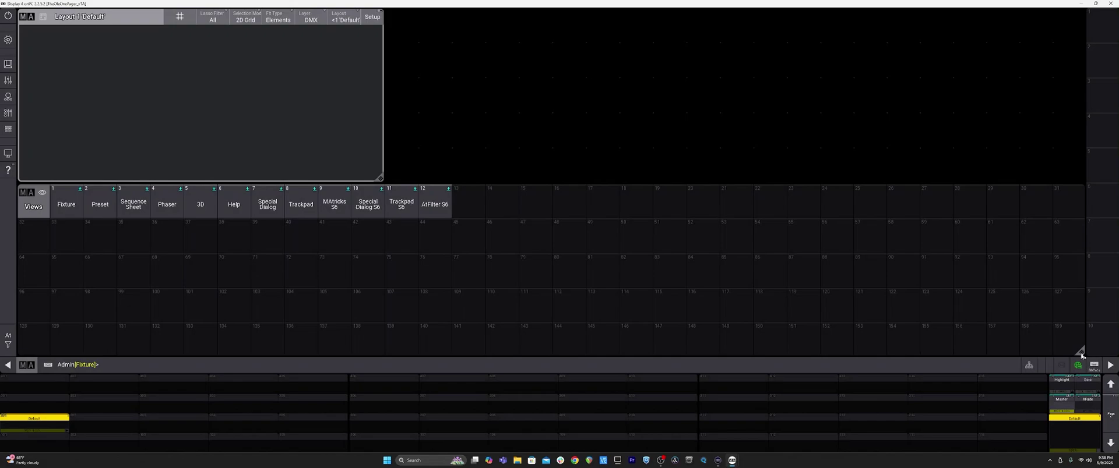
drag(1079, 351, 382, 216)
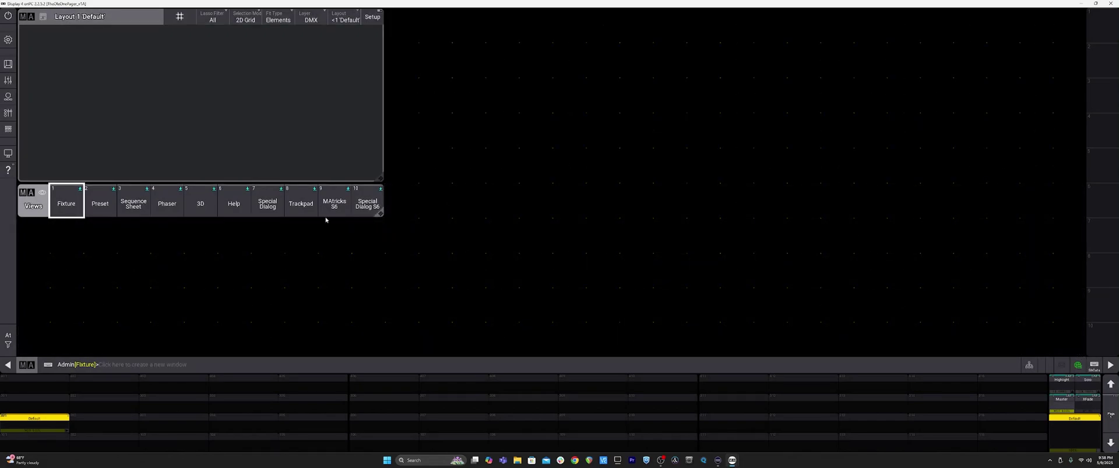
Step: Delete all views with the command "Delete View 1 Thru", and remove the Views pool window
click(70, 202)
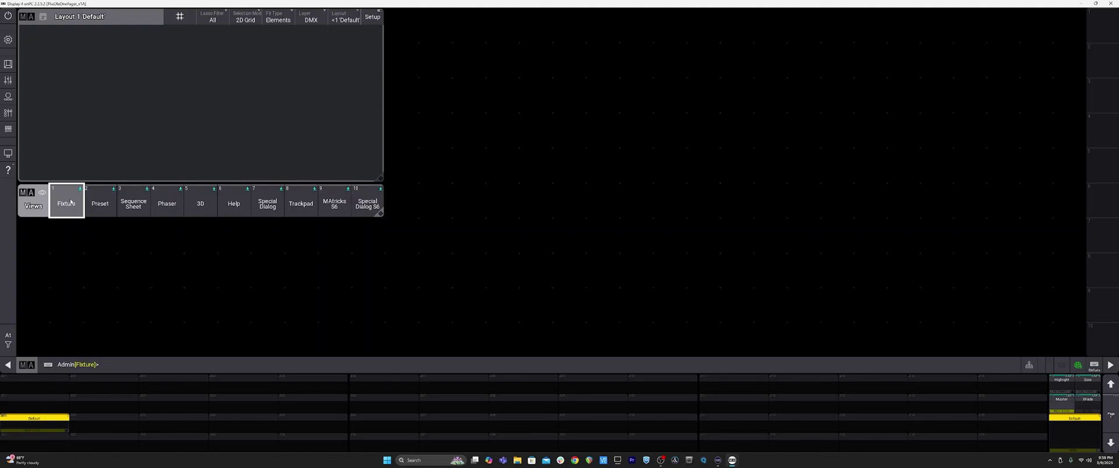
click(207, 365)
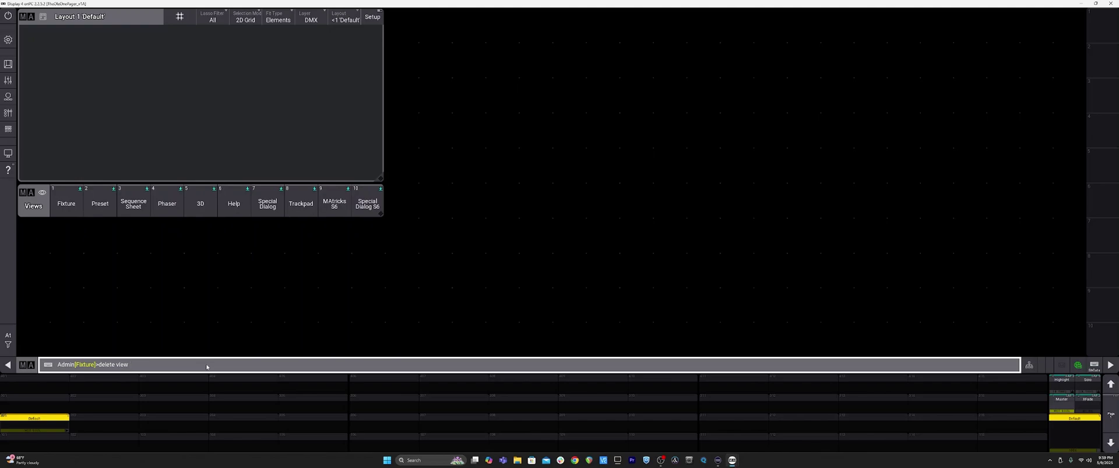
key(Return)
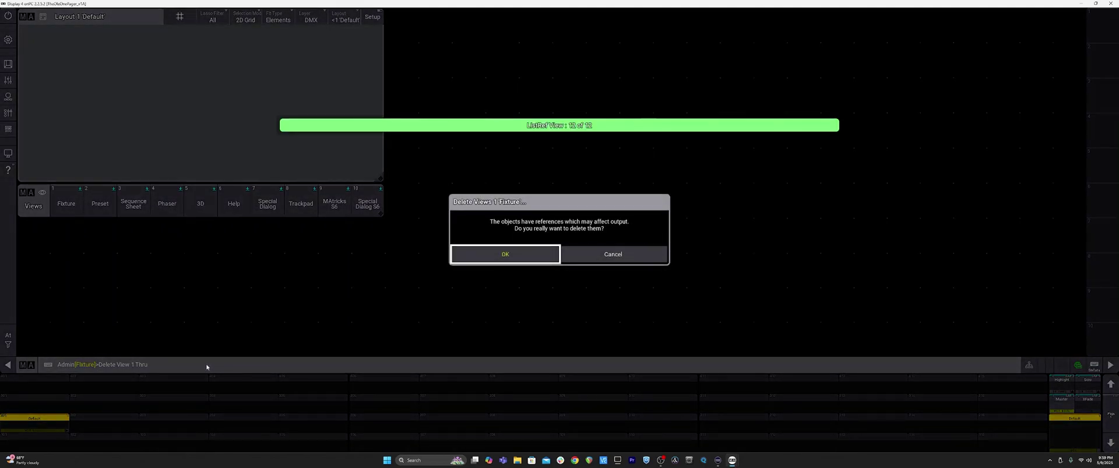
click(490, 259)
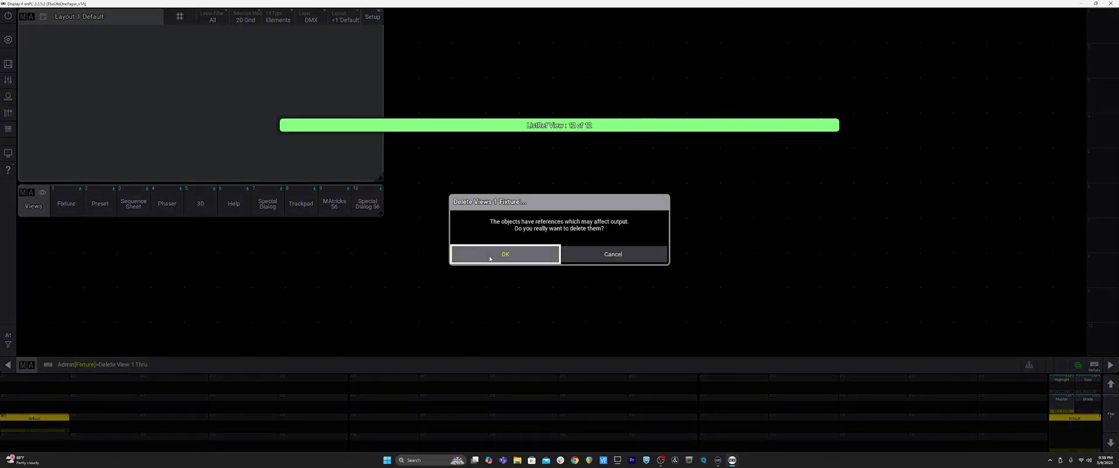
click(27, 192)
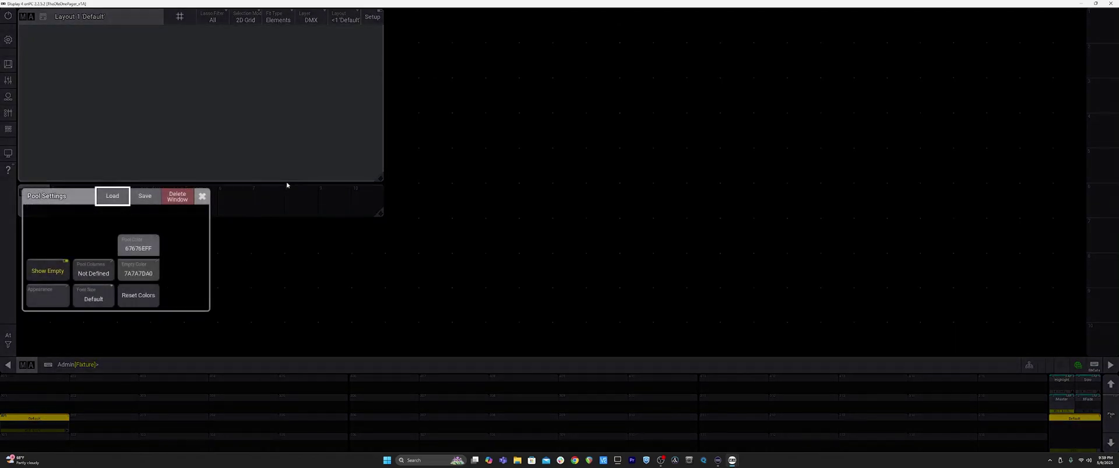
click(177, 197)
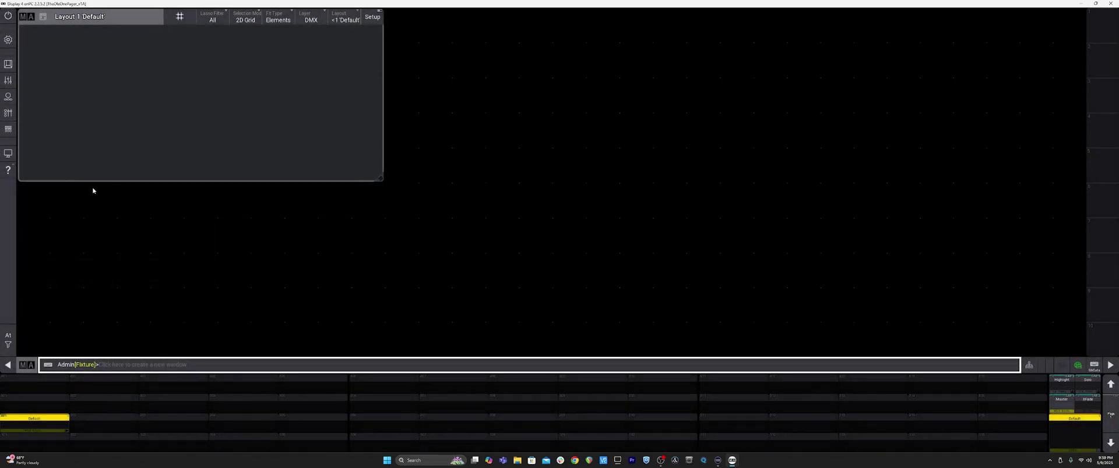
Step: Add a Layouts data pool directly beneath the Layout Viewer and resize it to one row matching the viewer's width
click(26, 188)
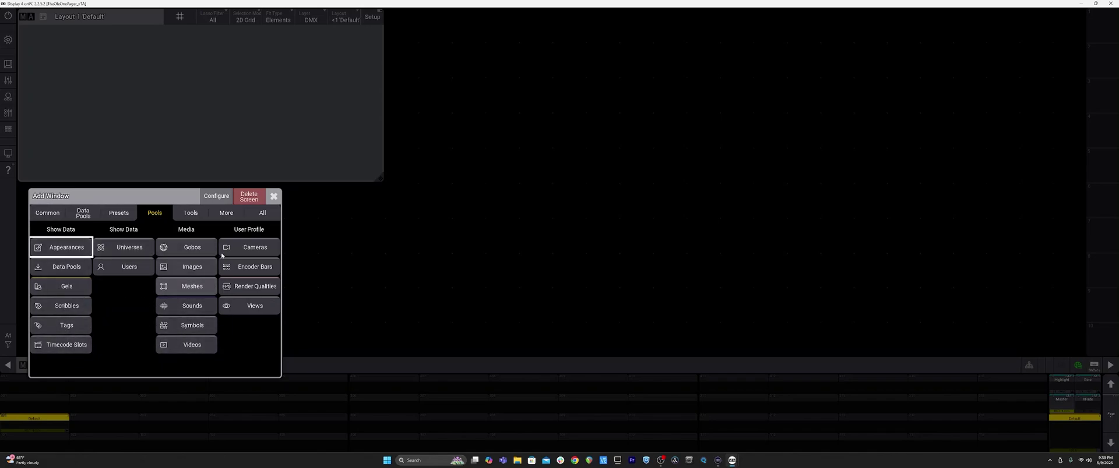
click(83, 214)
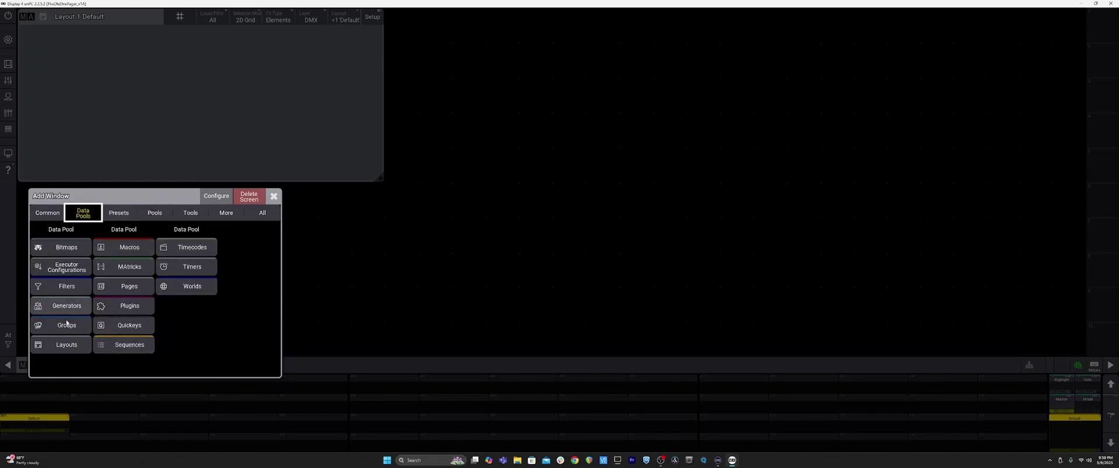
click(64, 345)
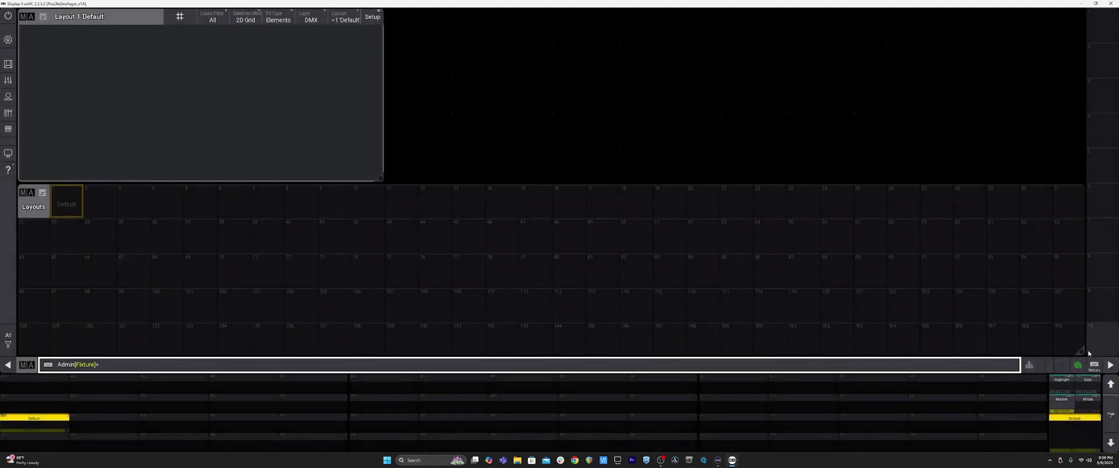
drag(1079, 350, 380, 227)
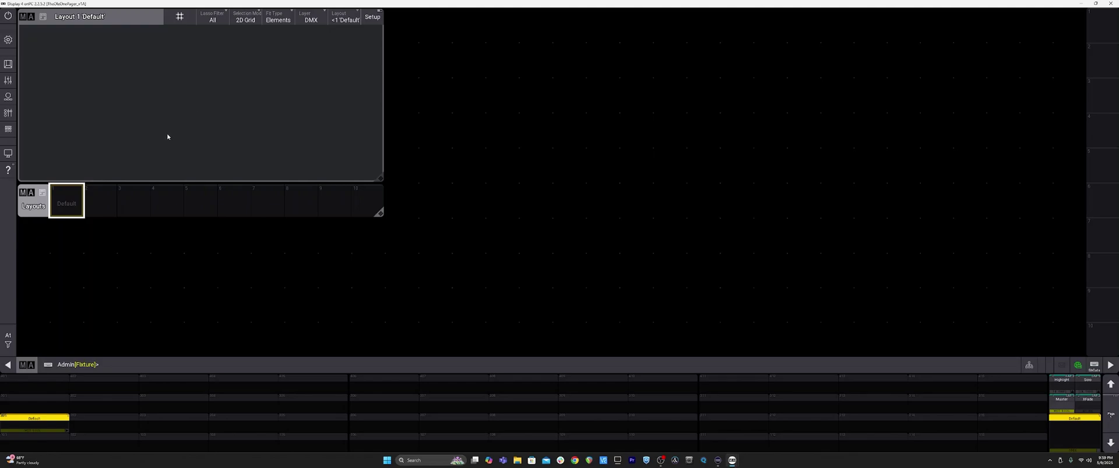
Step: Store the current screen on the first view button of display 4 with the label "Layout View"
key(s)
click(1101, 25)
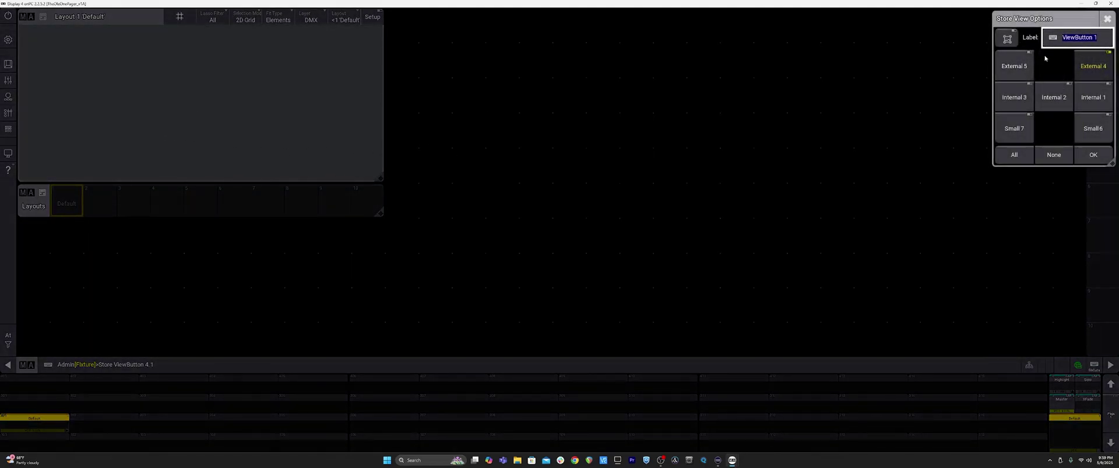
text(View)
key(BackSpace)
key(BackSpace)
key(BackSpace)
key(BackSpace)
text(Layout View)
key(Return)
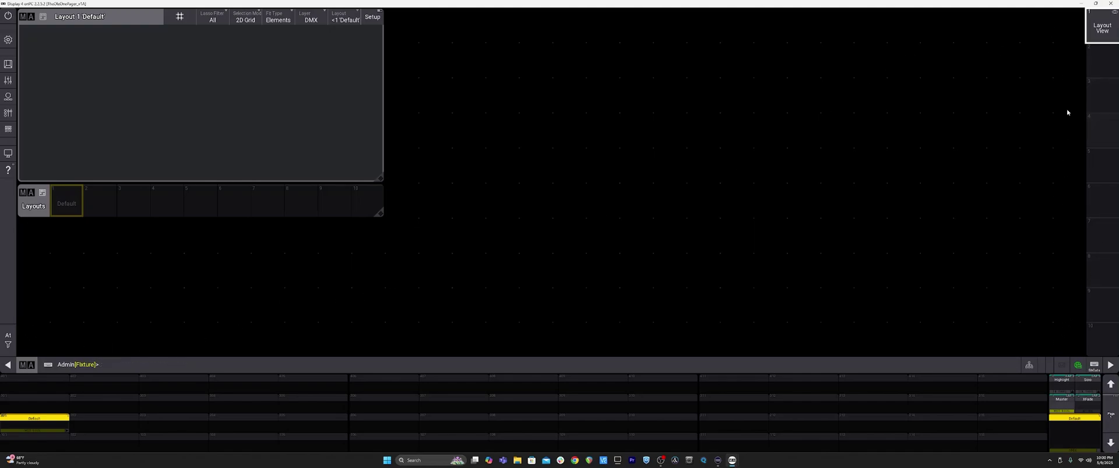
Step: Add a Views pool along the workspace's lower edge, starting at slot 101, and resize it to one row matching the Layouts pool's width
click(24, 330)
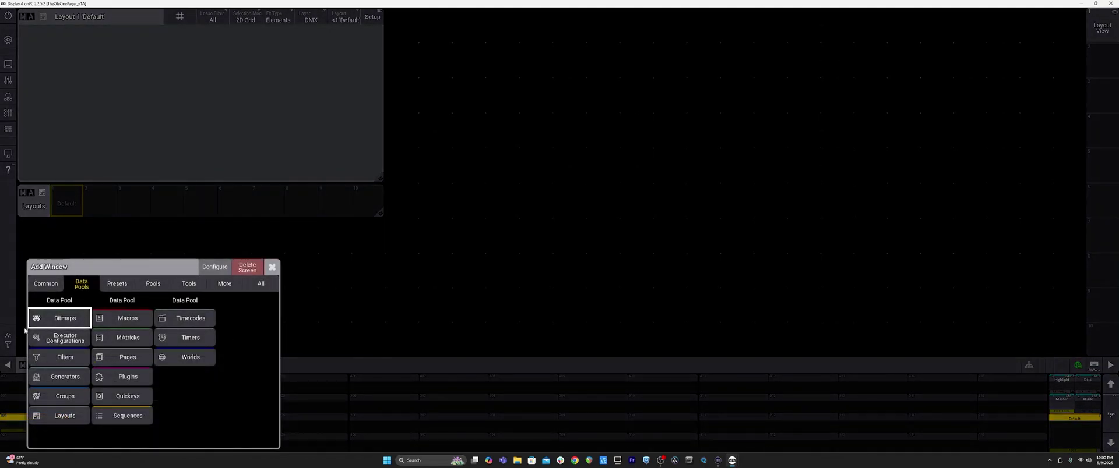
click(152, 284)
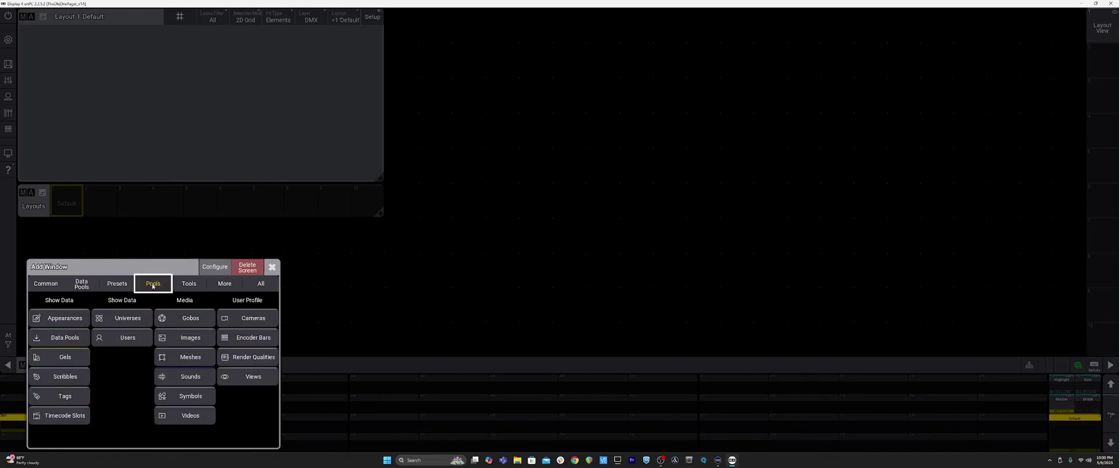
click(250, 377)
click(69, 345)
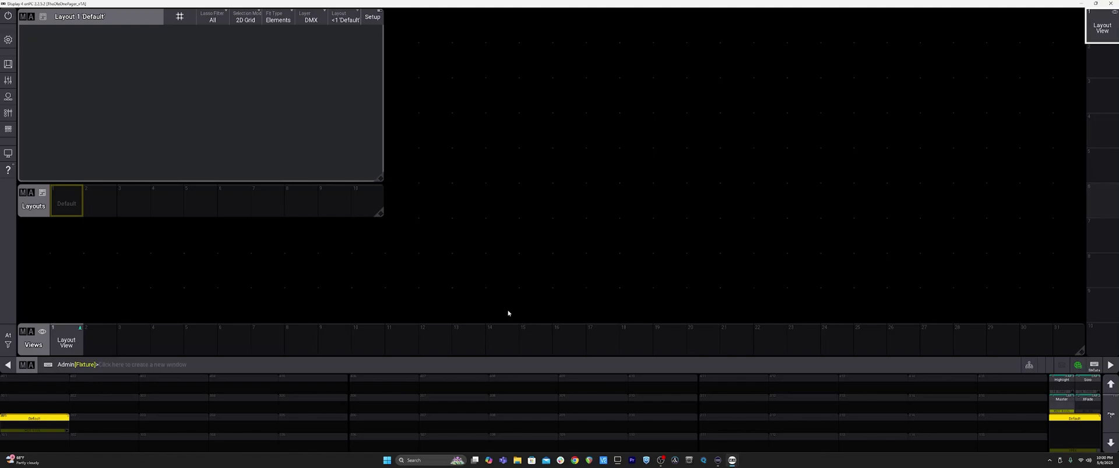
scroll(67, 341, down, 1)
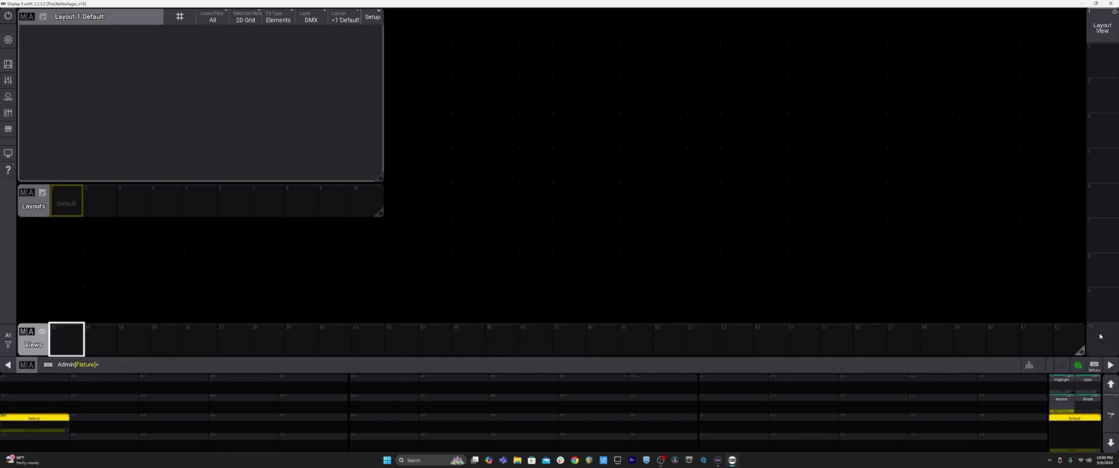
drag(1081, 352, 83, 356)
scroll(70, 345, up, 1)
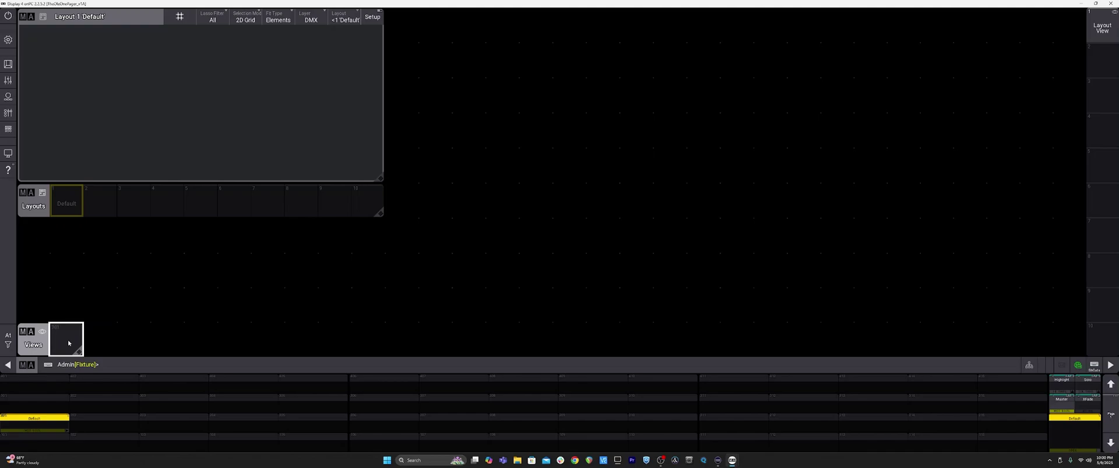
drag(79, 352, 386, 360)
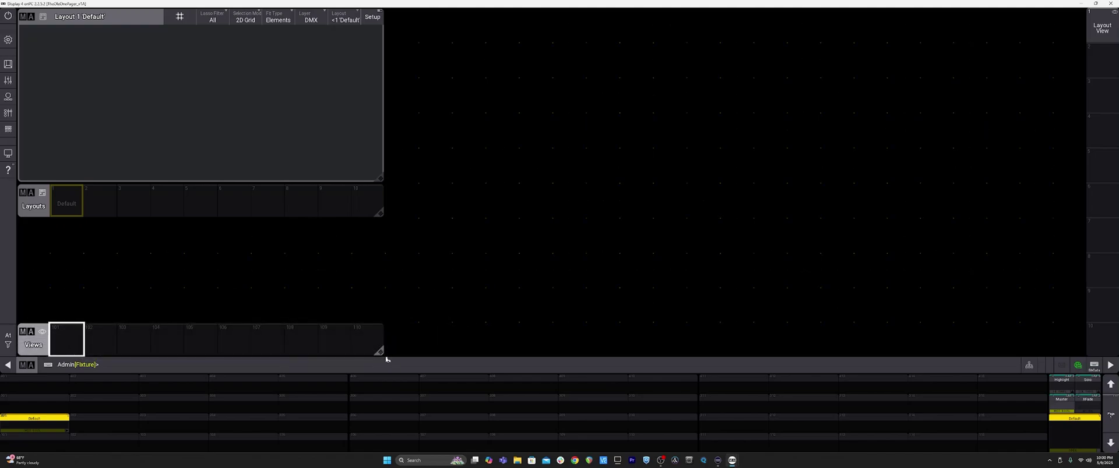
Step: Overwrite the Layout View button with the current screen, and store the same screen in slot 101 of the Views pool
click(1101, 26)
drag(1098, 88, 1066, 70)
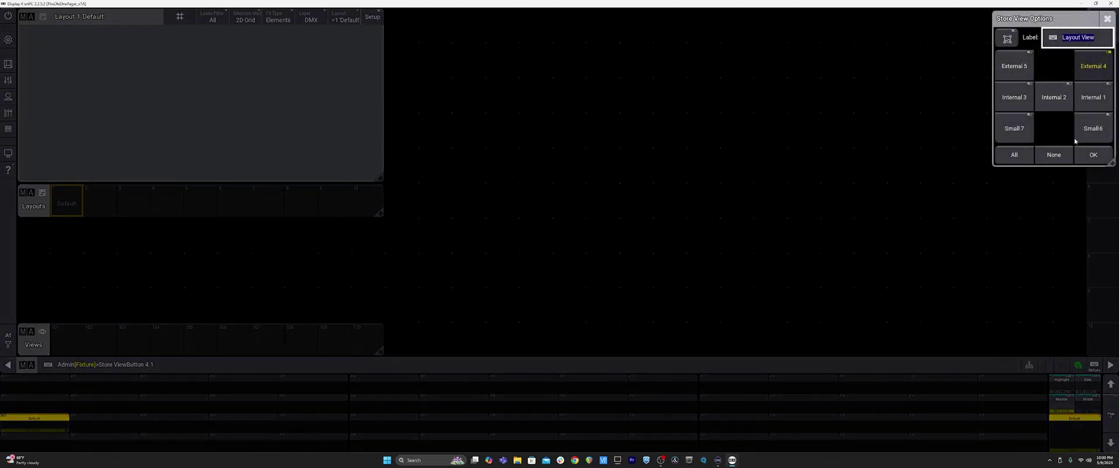
click(1087, 156)
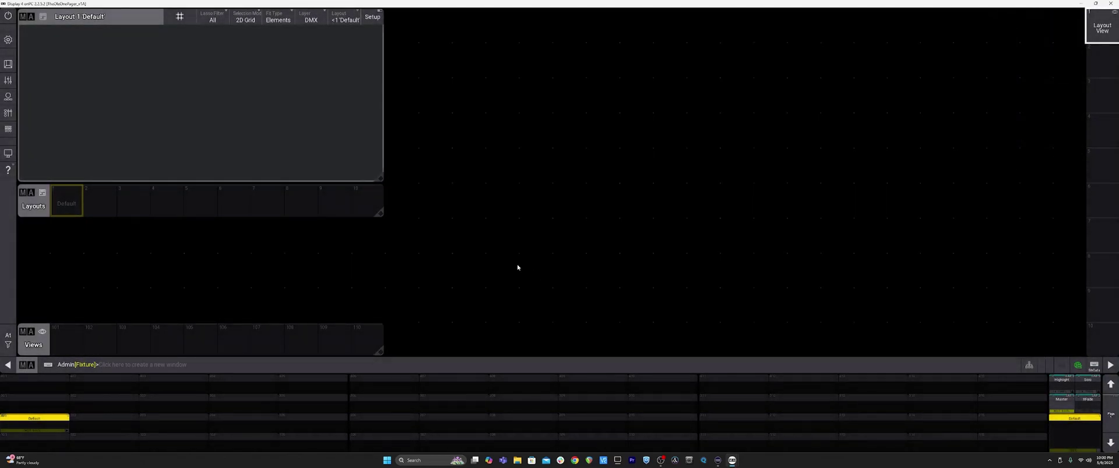
drag(66, 341, 39, 311)
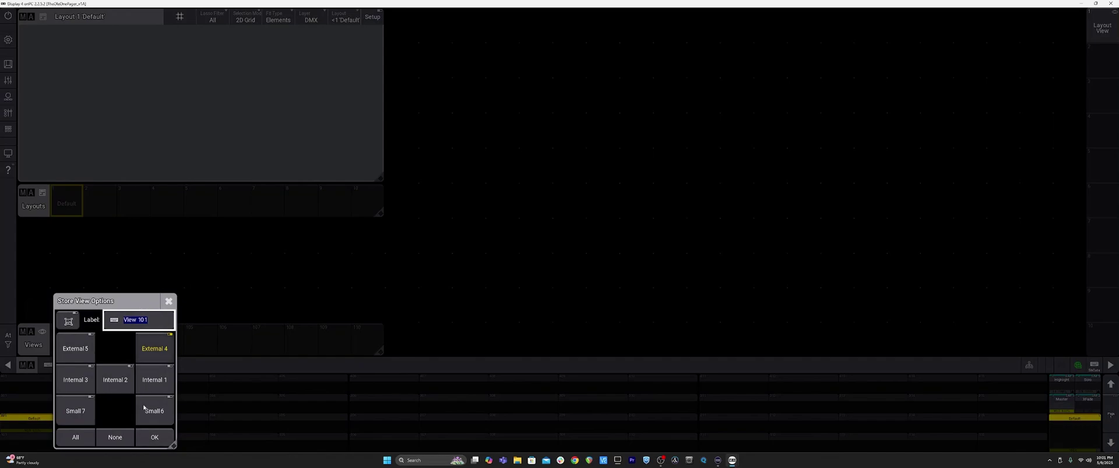
click(154, 440)
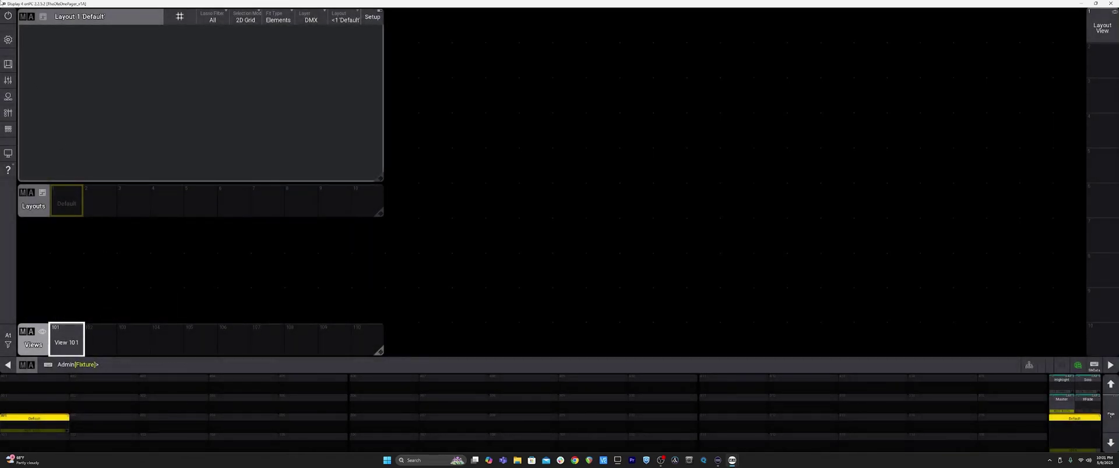
Step: Try a two-column view bar in the display 4 configuration, and return it to one column
click(8, 39)
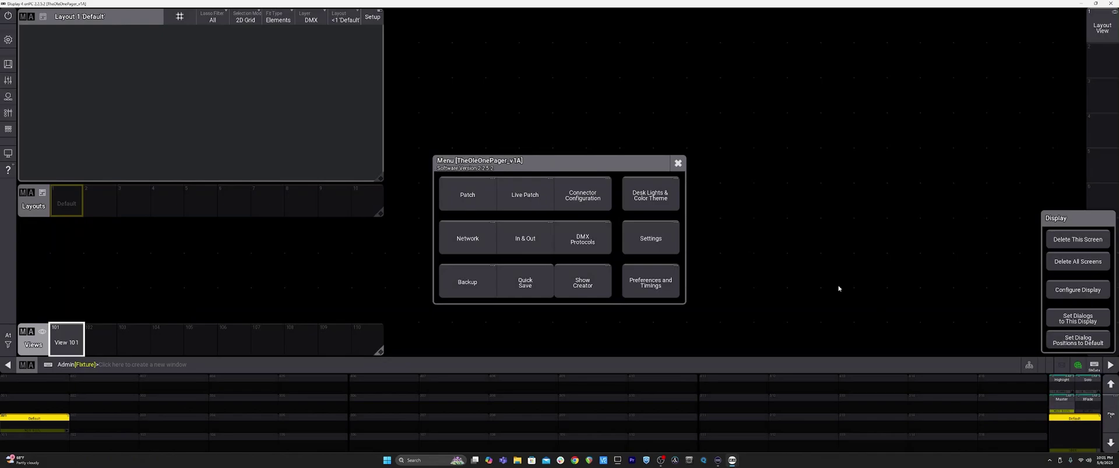
click(1077, 294)
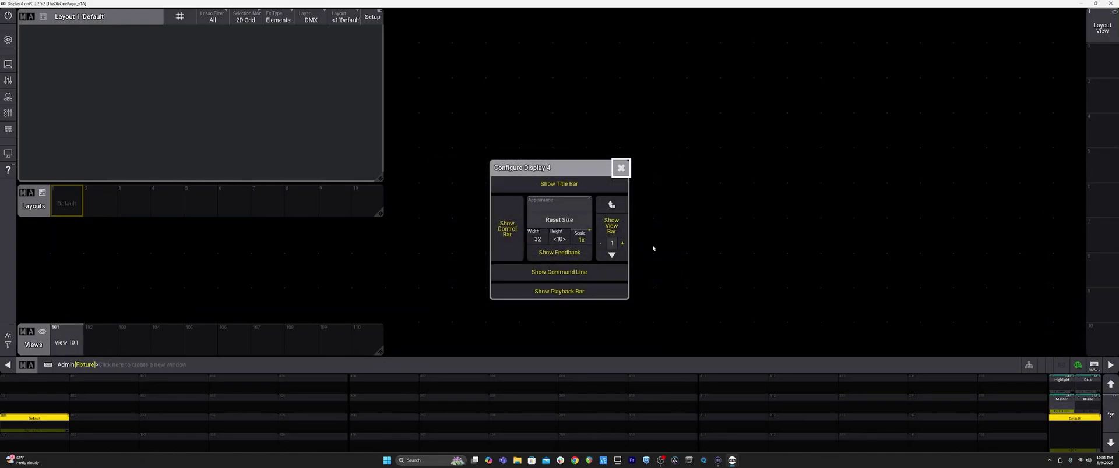
click(621, 243)
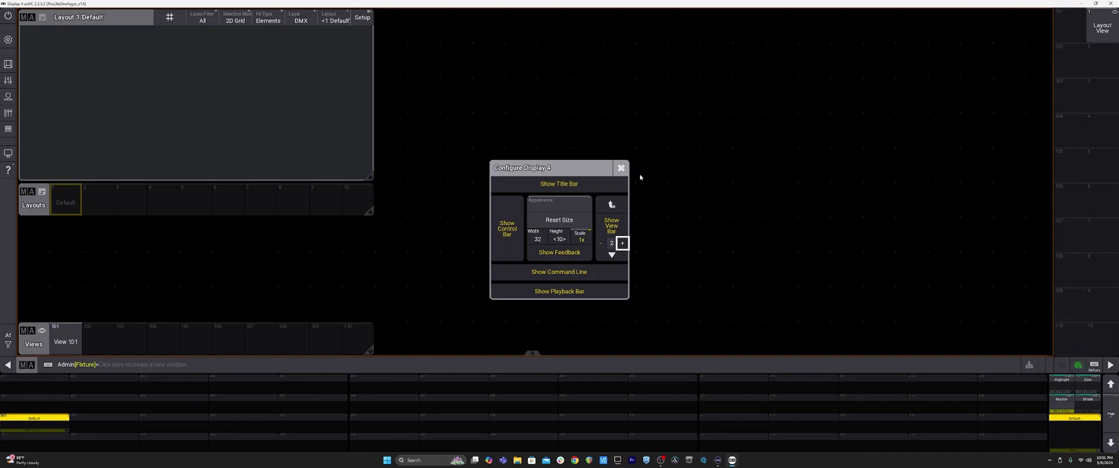
click(601, 244)
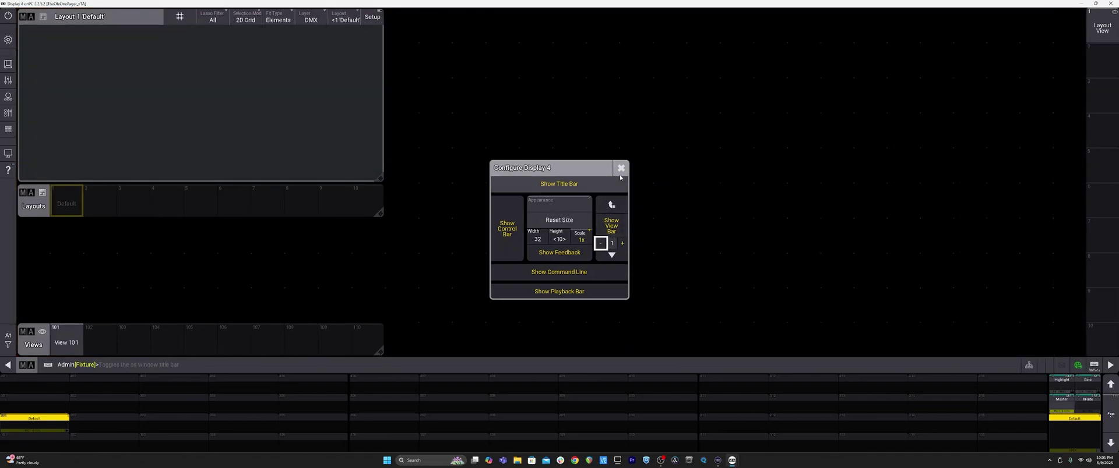
click(621, 168)
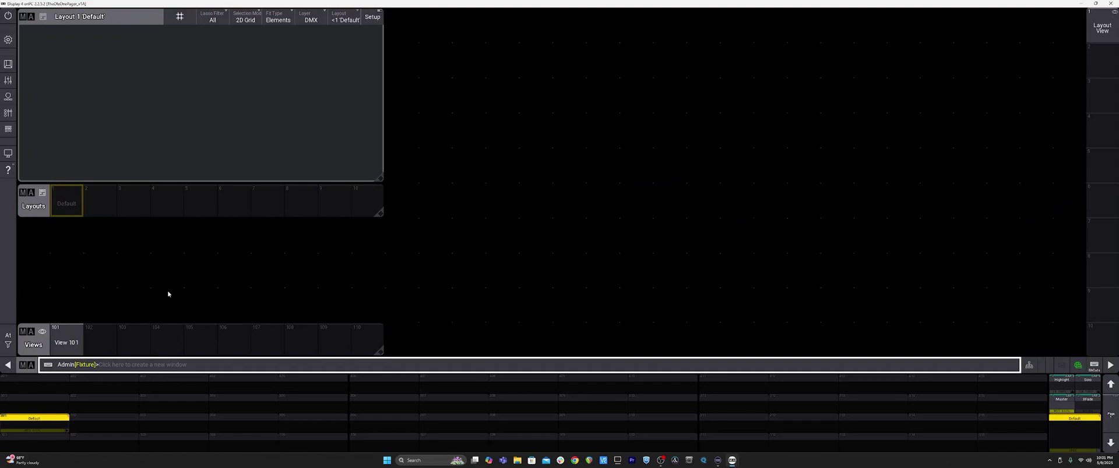
Step: Label view 101 in the Views pool as "Home"
click(70, 347)
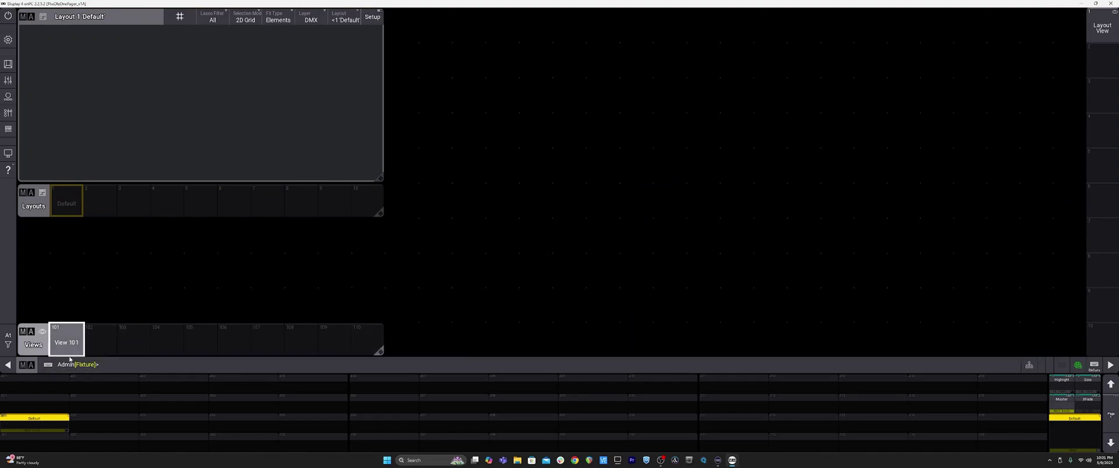
drag(69, 359, 66, 315)
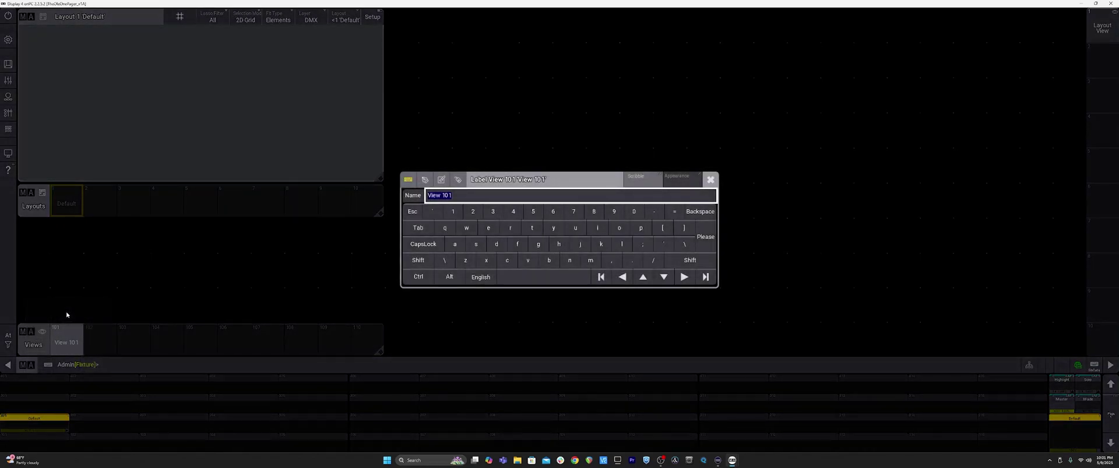
text(HOmne)
key(BackSpace)
key(BackSpace)
text(ome)
key(Return)
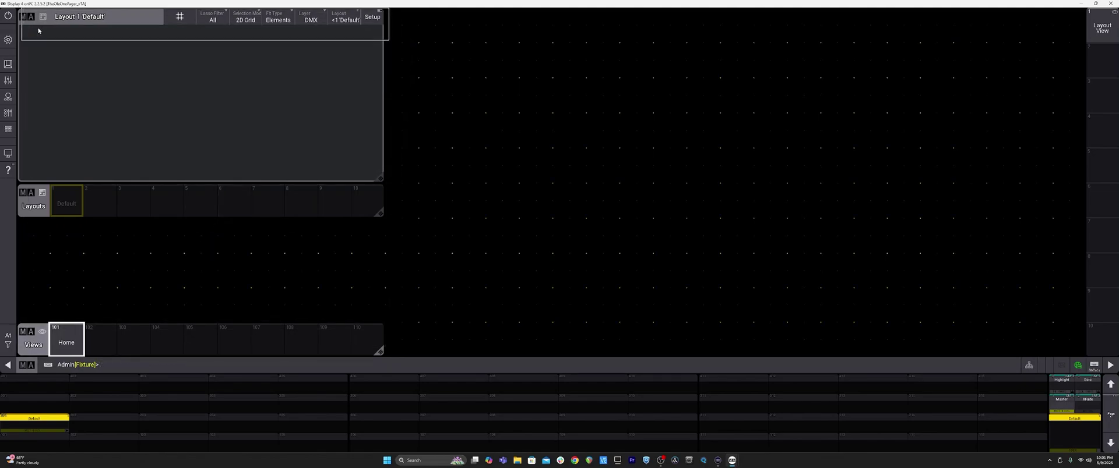
click(24, 343)
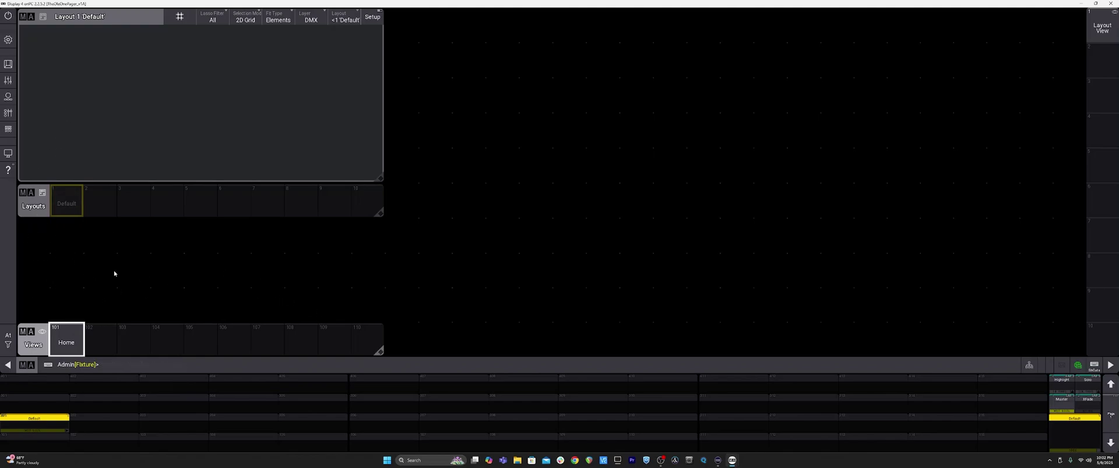
click(78, 203)
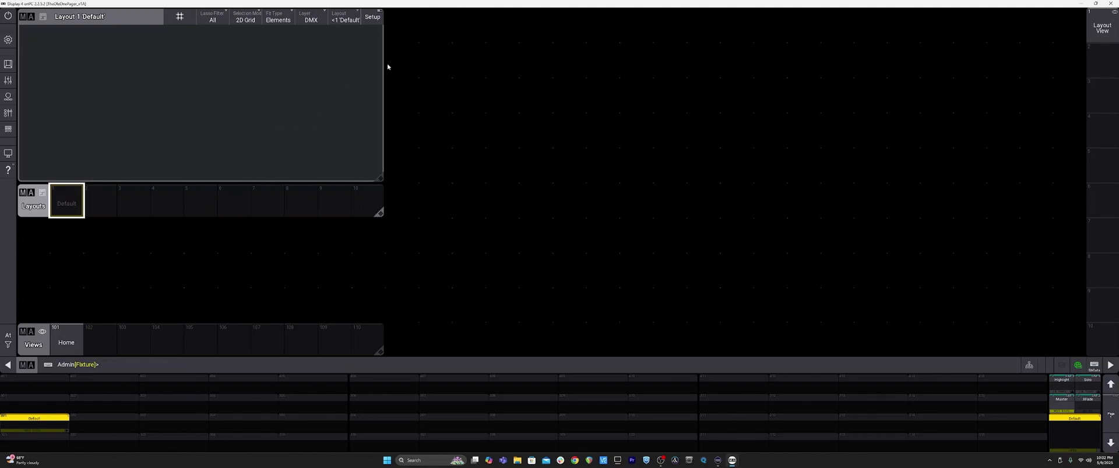
click(391, 18)
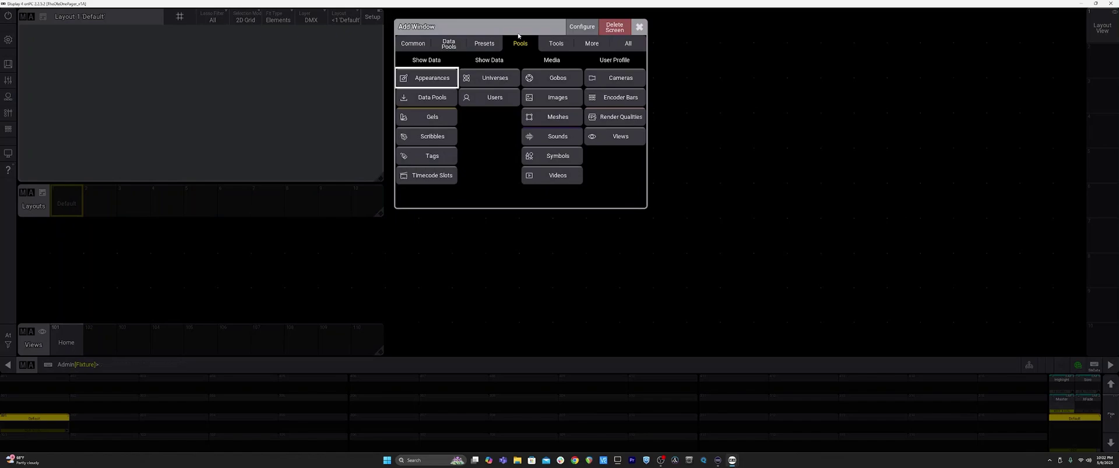
click(493, 44)
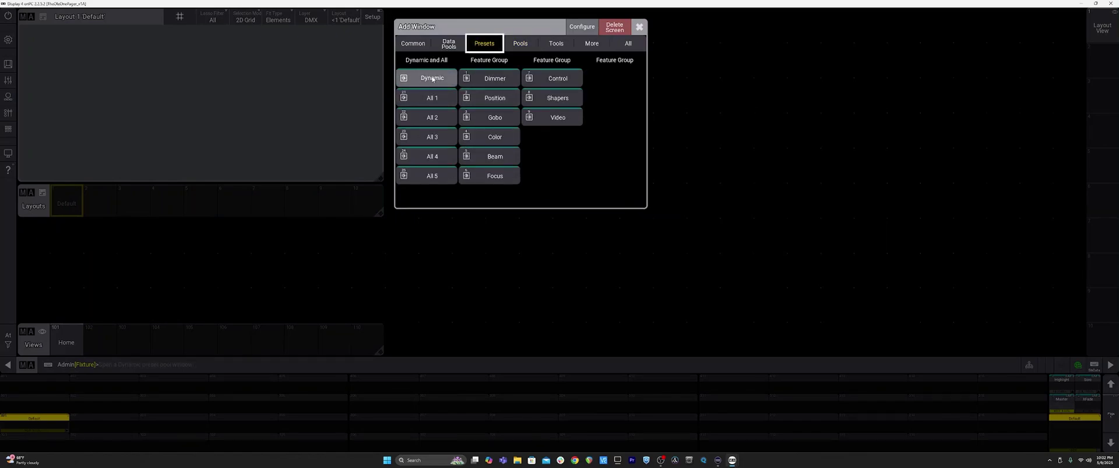
click(639, 27)
Step: Hide the playback bar in the display 4 configuration
click(8, 40)
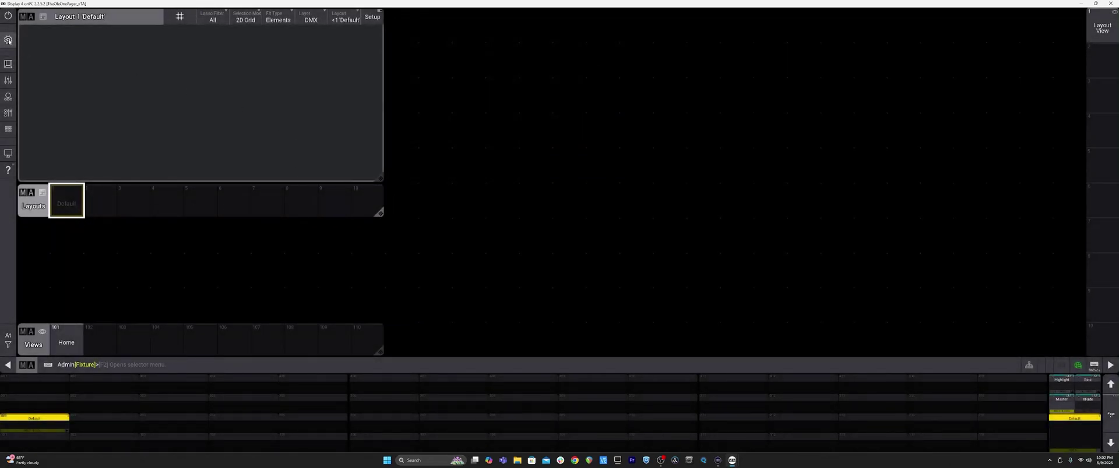
click(1077, 290)
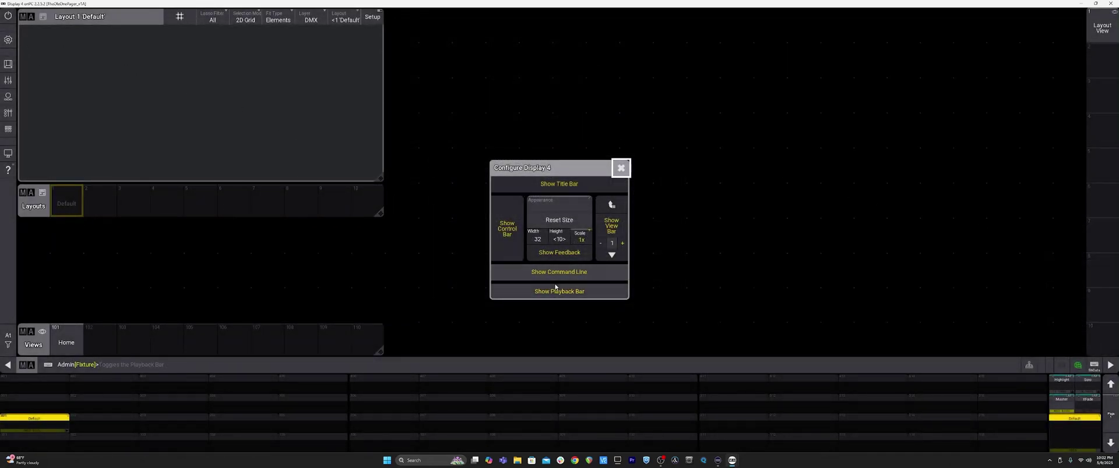
click(541, 291)
click(621, 168)
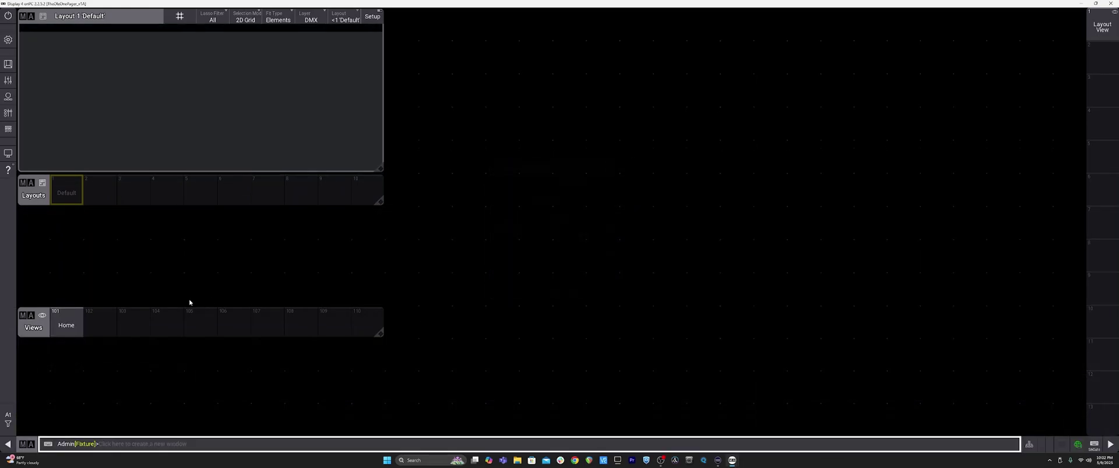
Step: Add an Encoder Bar window in the free space directly beneath the Views pool
click(25, 345)
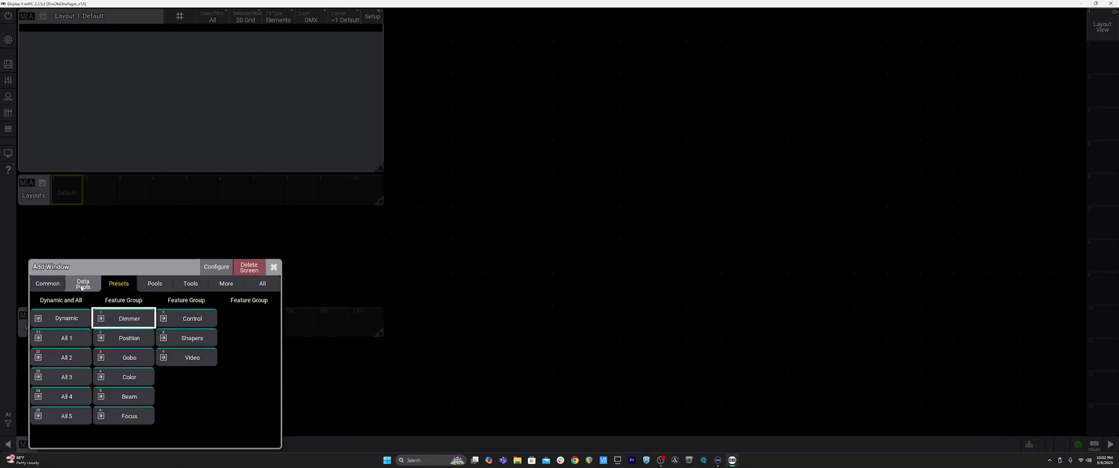
click(47, 284)
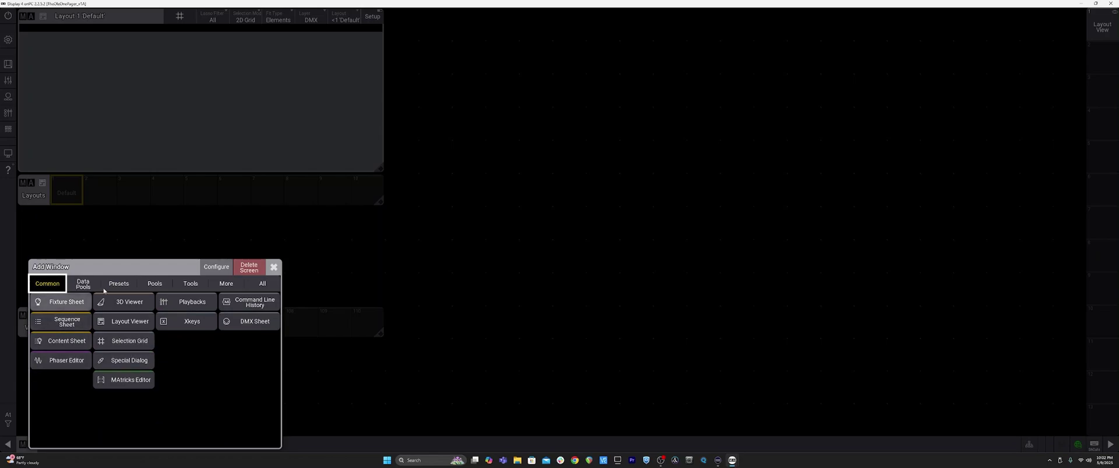
click(190, 284)
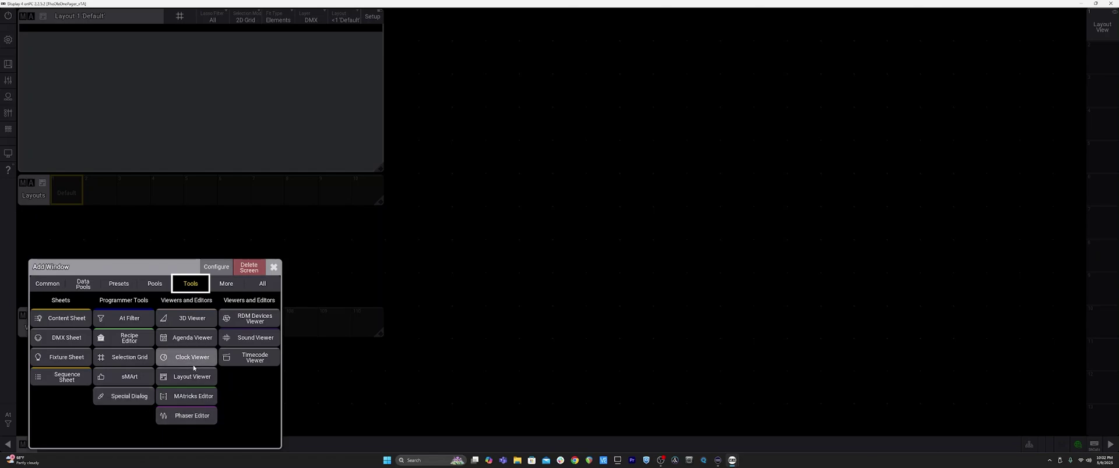
click(224, 284)
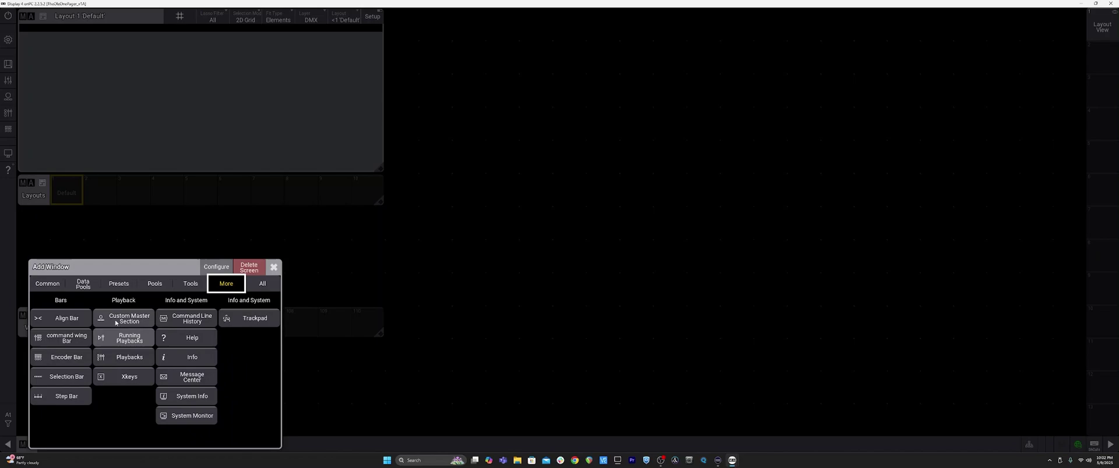
click(63, 357)
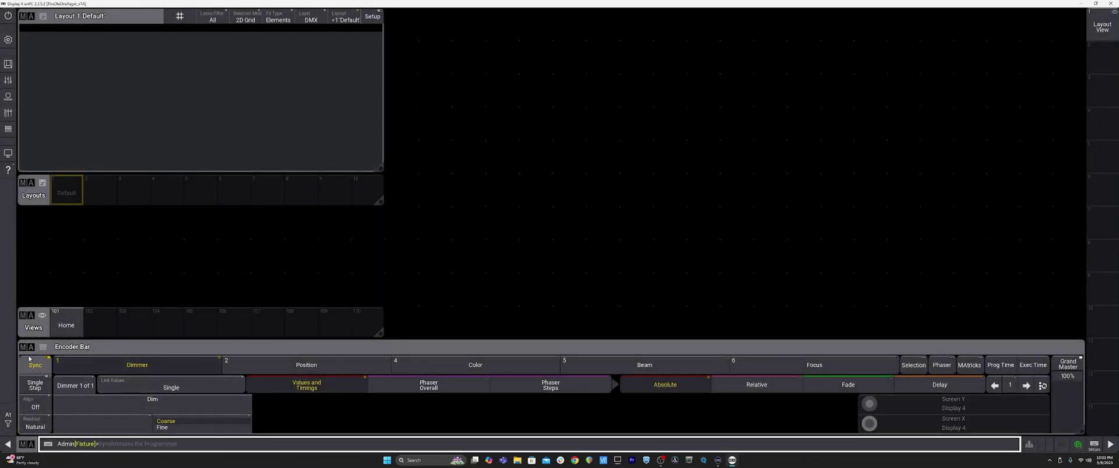
Step: Overwrite the Home view in the Views pool and the Layout View button with the current screen
drag(65, 324, 38, 295)
click(155, 440)
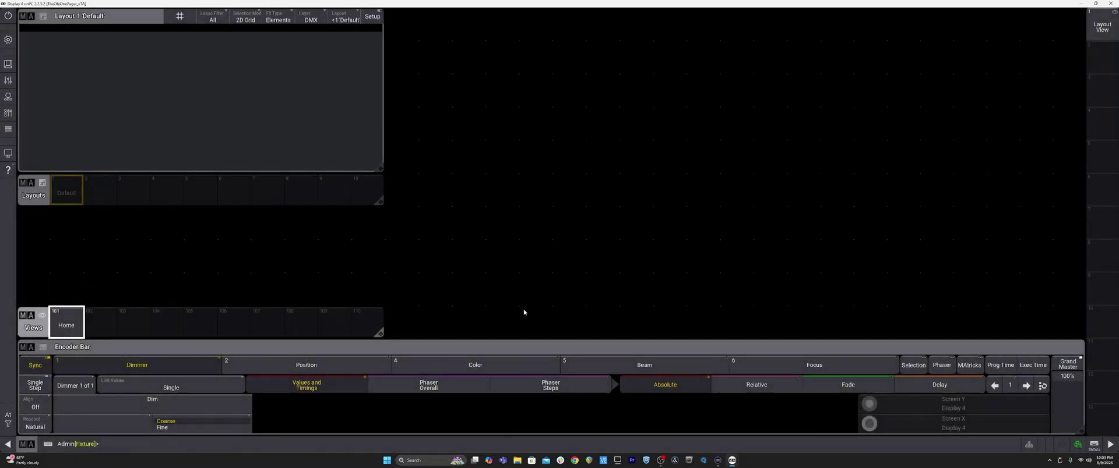
drag(1101, 27, 1053, 23)
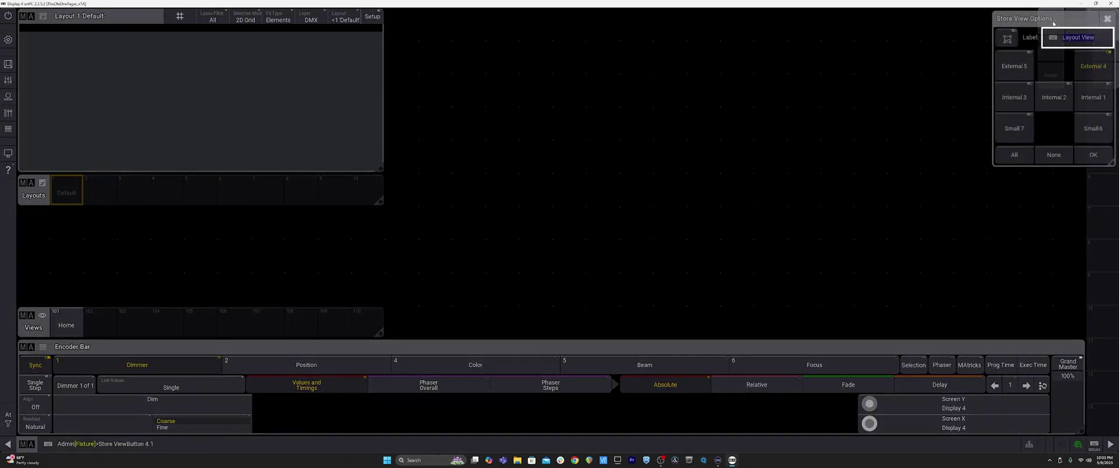
click(1092, 154)
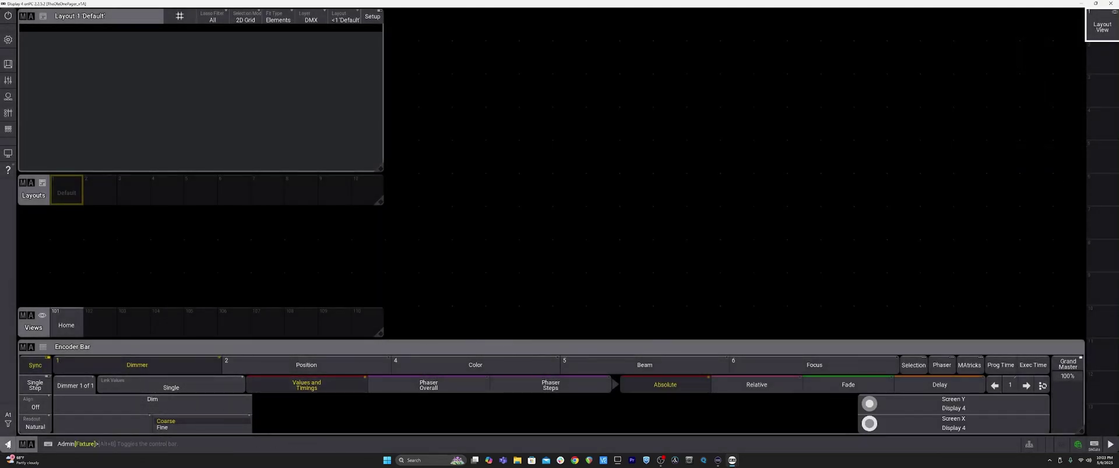
click(7, 444)
click(7, 443)
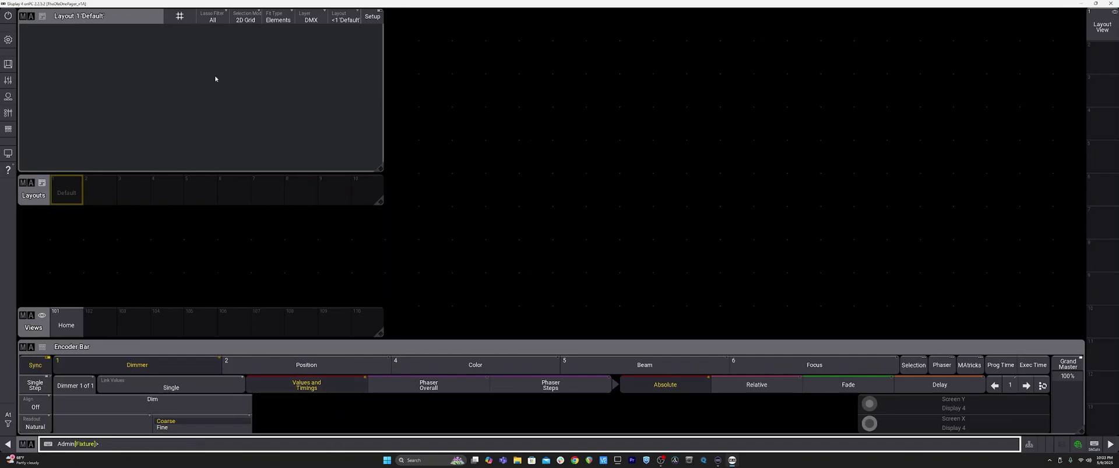
text(update please)
click(526, 30)
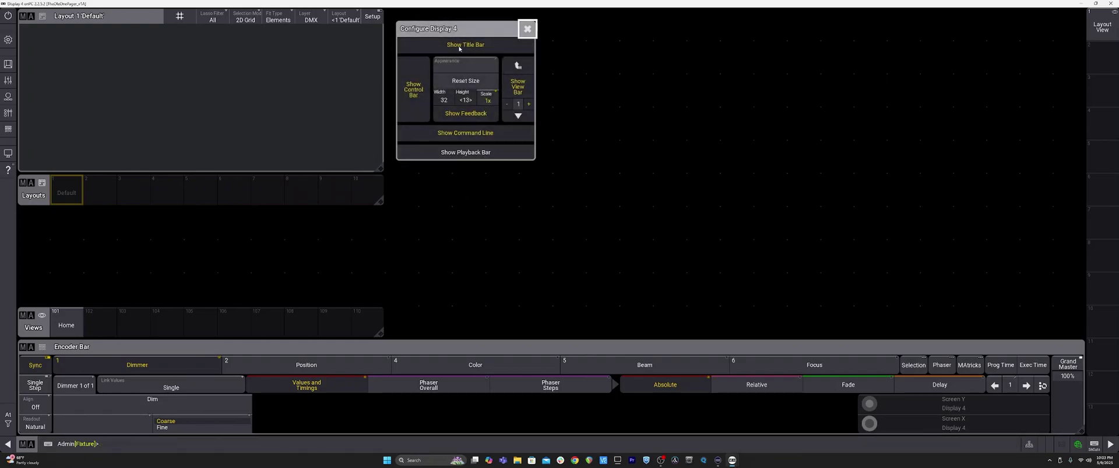
click(527, 30)
Step: Add a Dynamic presets pool in the free space beside the Layout Viewer and narrow it to seven columns
click(398, 24)
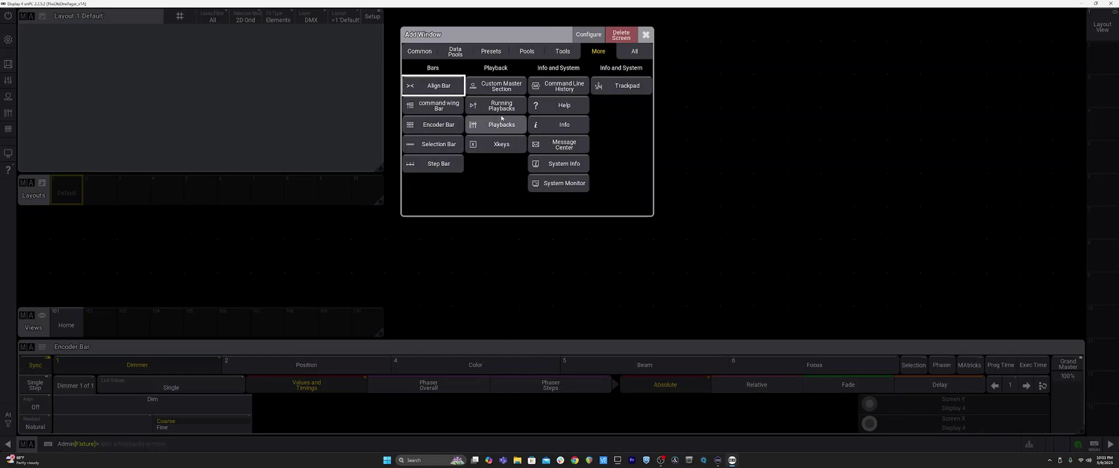
click(496, 56)
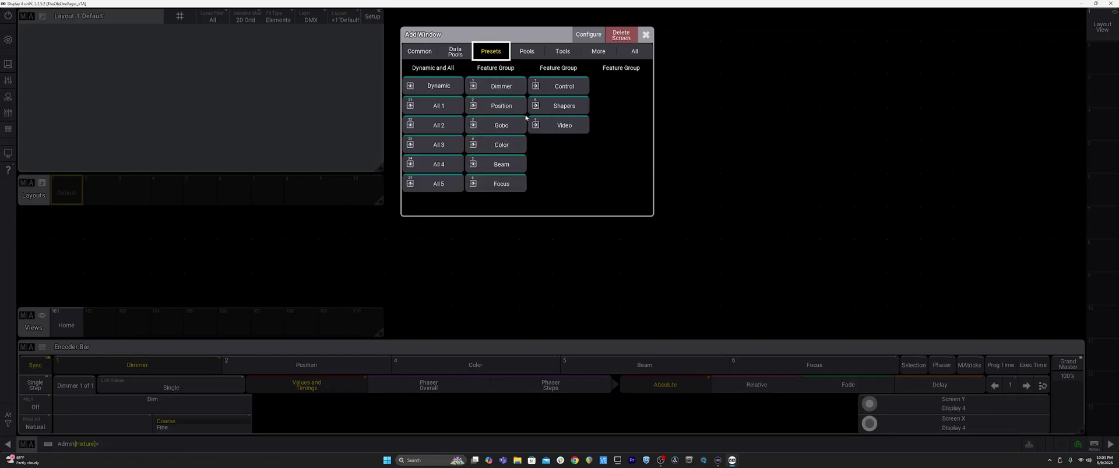
click(429, 87)
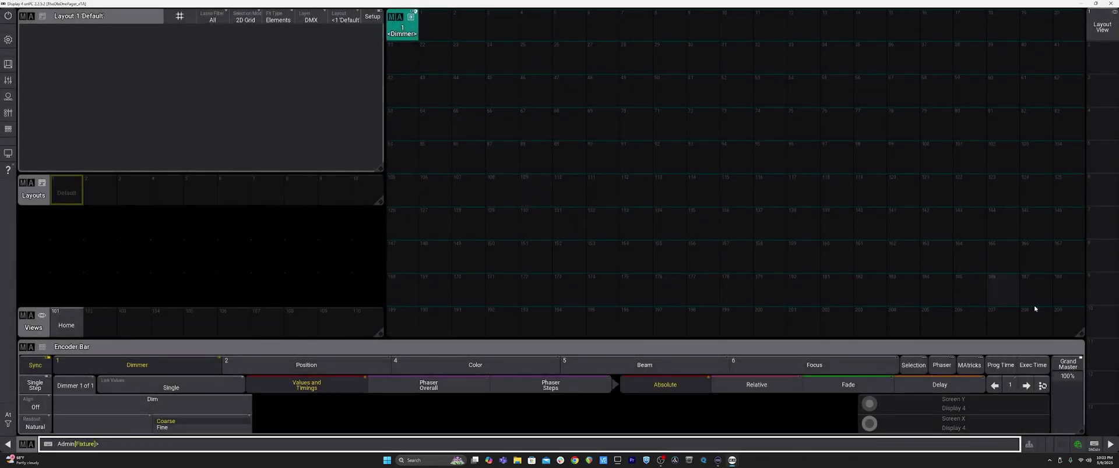
drag(1080, 337, 619, 341)
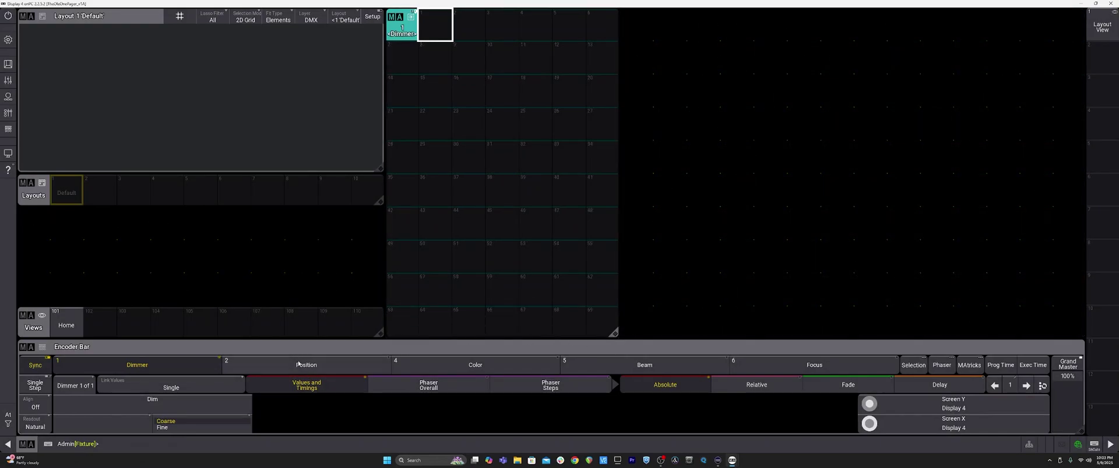
Step: Cycle the Encoder Bar through the Position, Color, Beam and Dimmer feature groups to check how the Dynamic presets pool follows
click(298, 364)
click(475, 365)
click(616, 365)
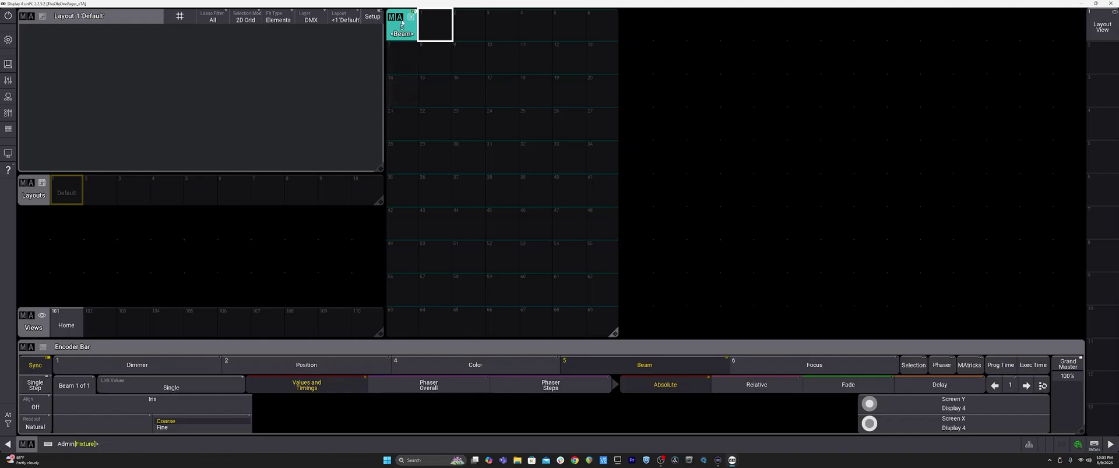
click(137, 365)
click(306, 365)
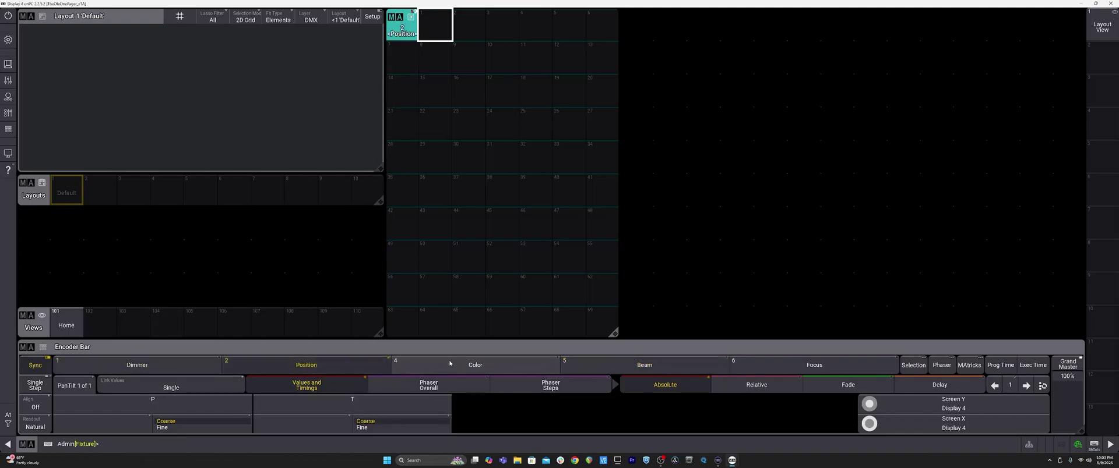
click(475, 365)
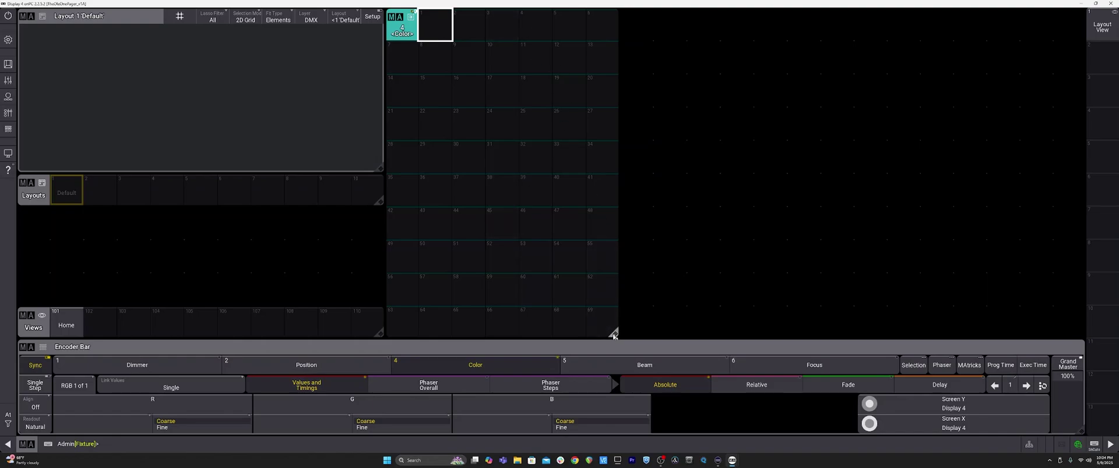
Step: Resize the Dynamic presets pool to ten columns by six rows and switch the Encoder Bar to the Dimmer feature group
drag(614, 332, 686, 340)
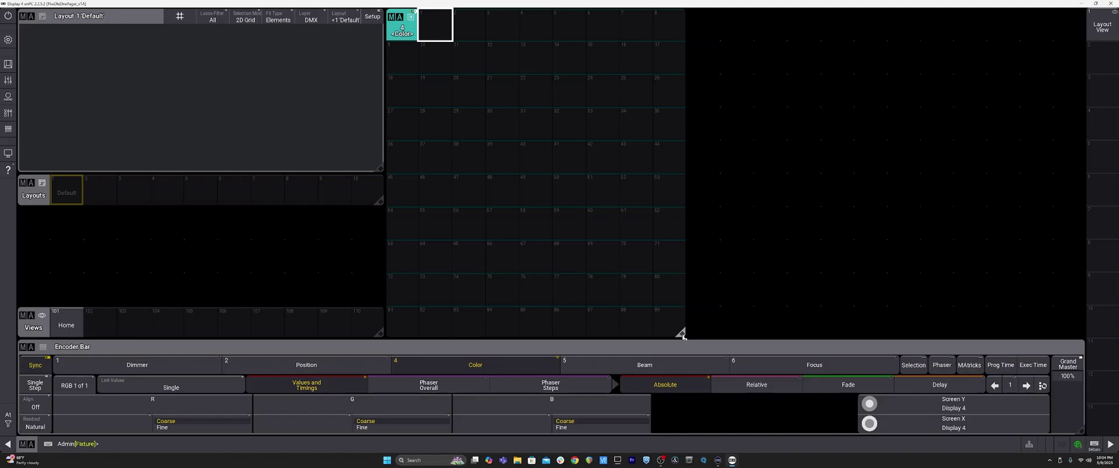
drag(683, 337, 716, 334)
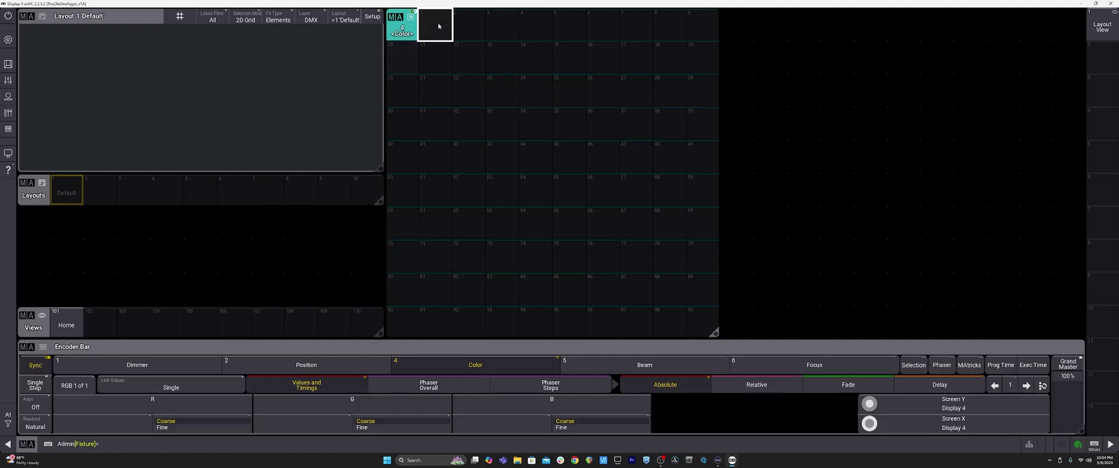
drag(715, 334, 683, 203)
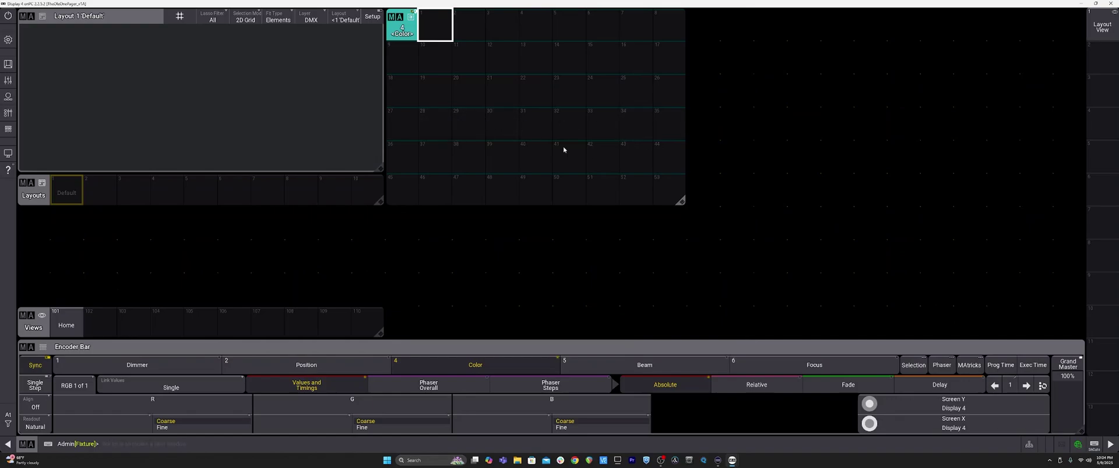
drag(680, 201, 714, 201)
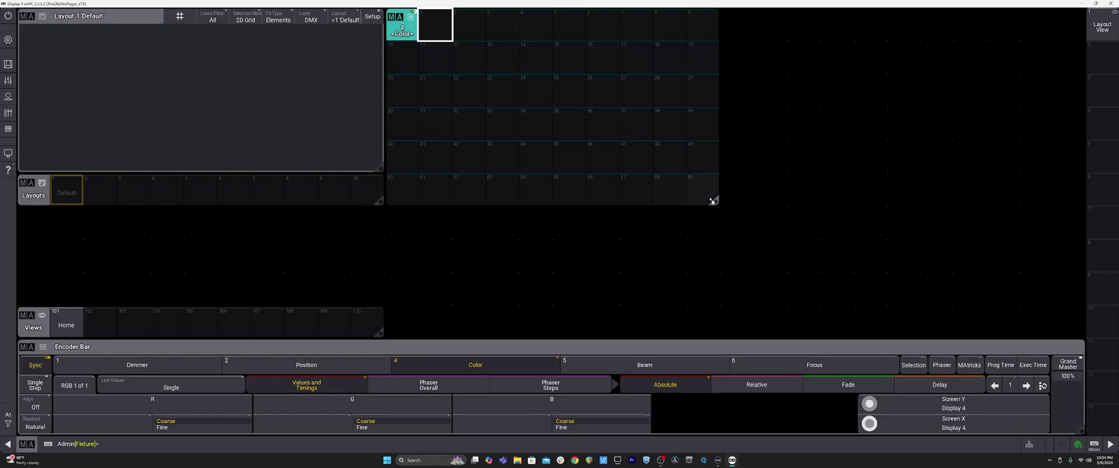
drag(714, 202, 751, 207)
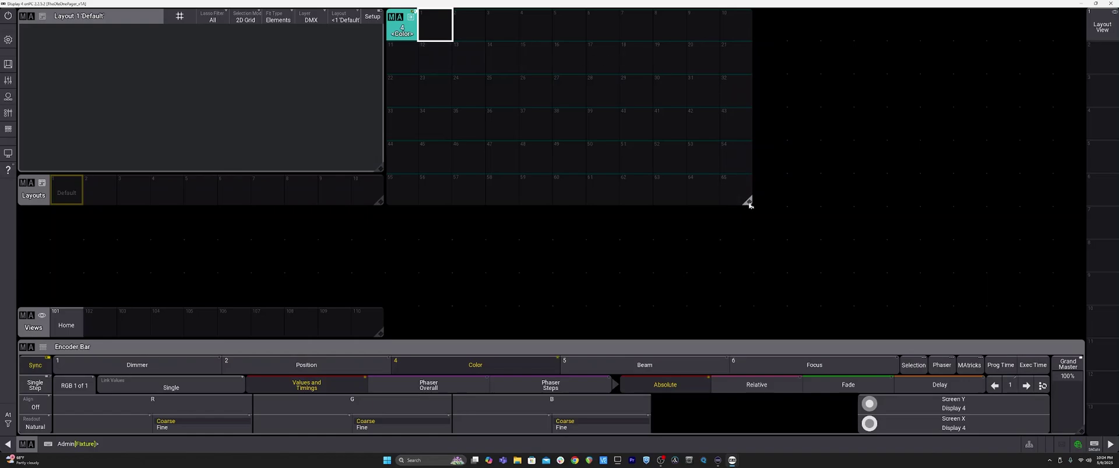
drag(747, 202, 719, 202)
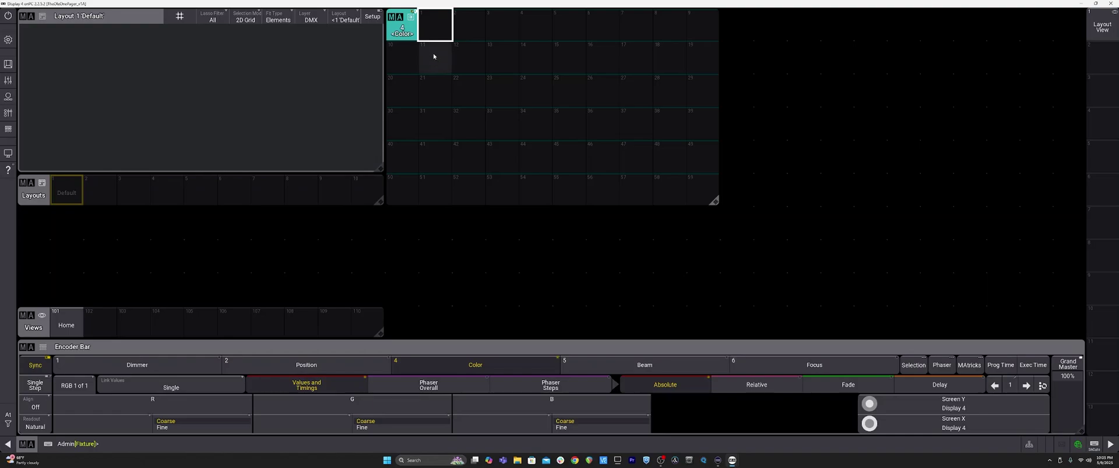
click(200, 368)
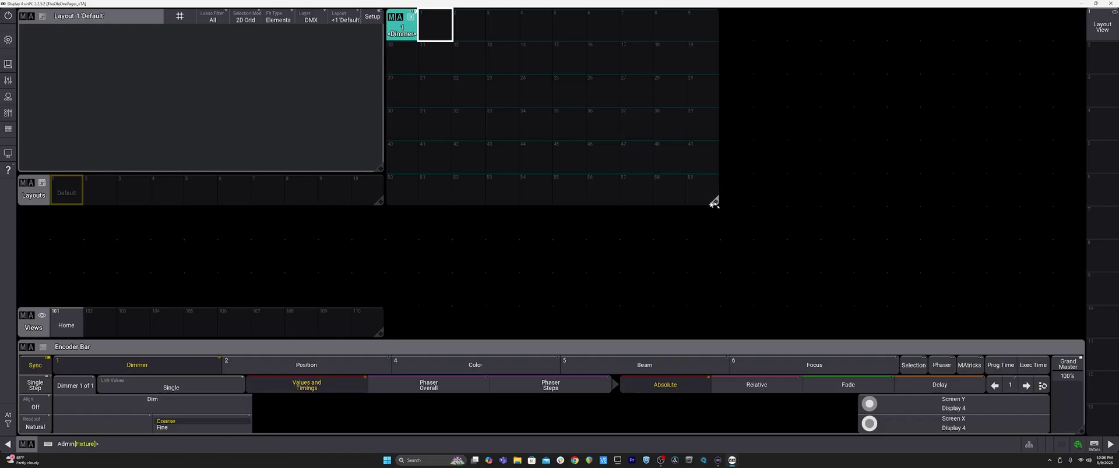
Step: Try the Dynamic presets pool at eleven columns wide
drag(715, 204, 756, 208)
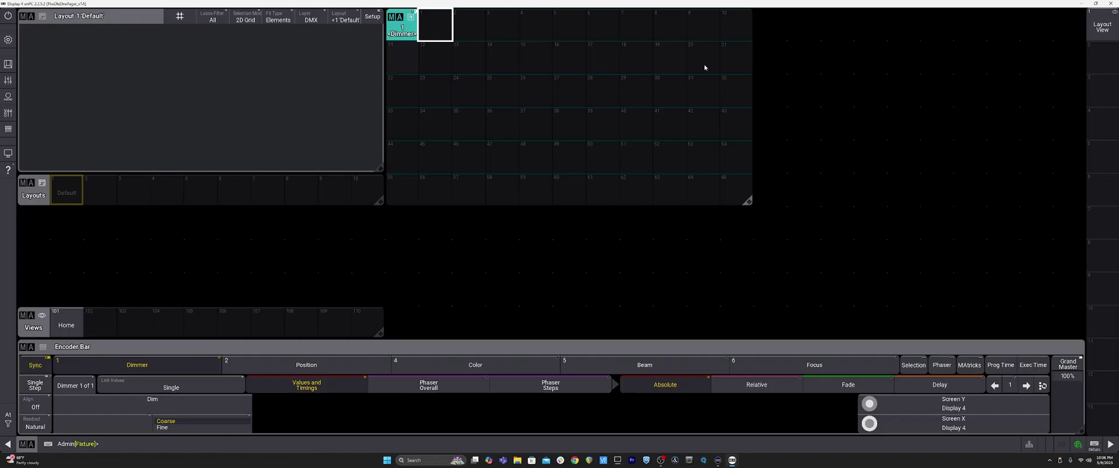
drag(747, 202, 721, 207)
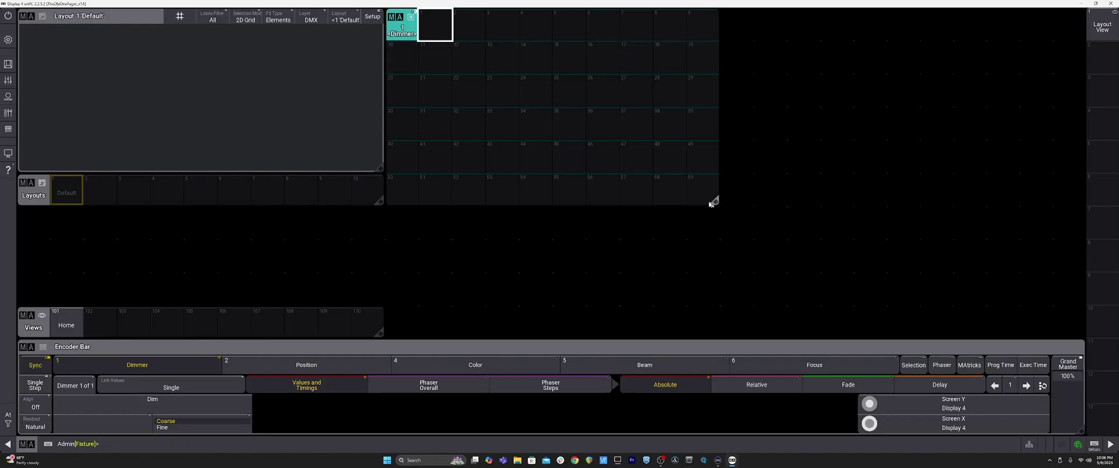
mouse_move(713, 201)
mouse_down()
mouse_move(789, 207)
mouse_move(723, 209)
mouse_up()
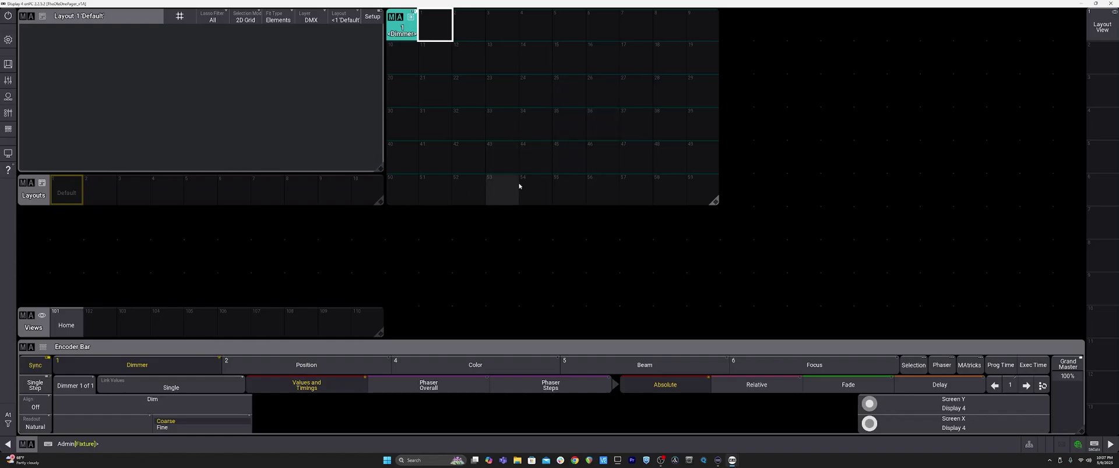
Step: Store the current screen over the Home view in the Views pool and over the Layout View button
drag(53, 333, 34, 308)
click(146, 438)
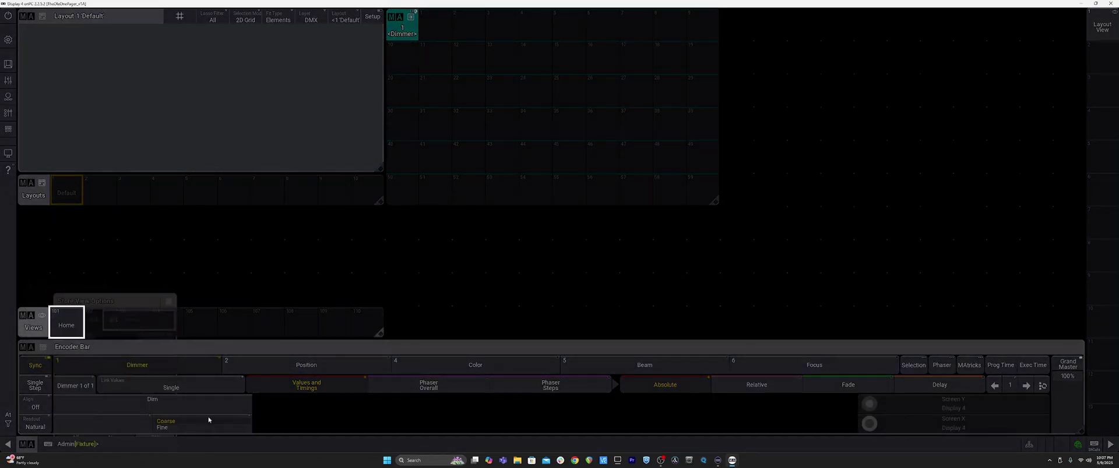
drag(1100, 27, 1074, 41)
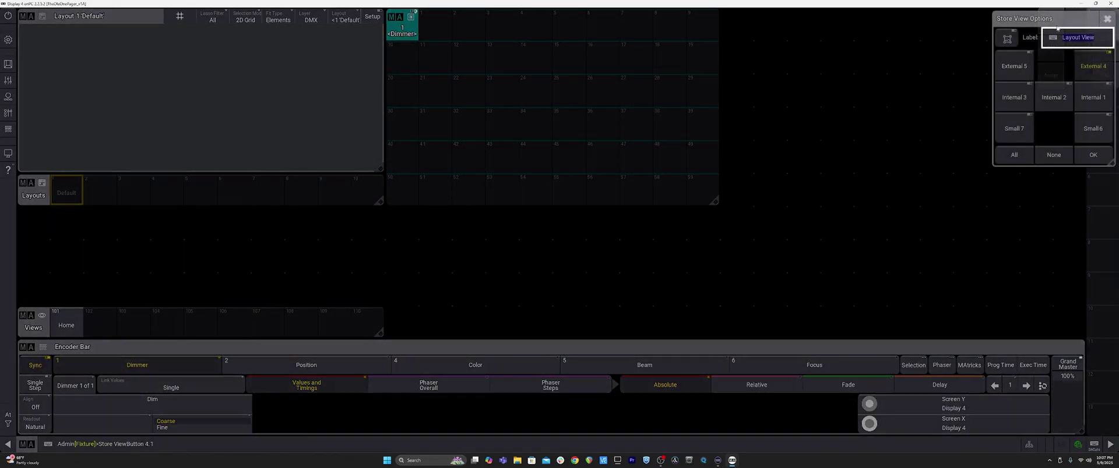
click(1093, 156)
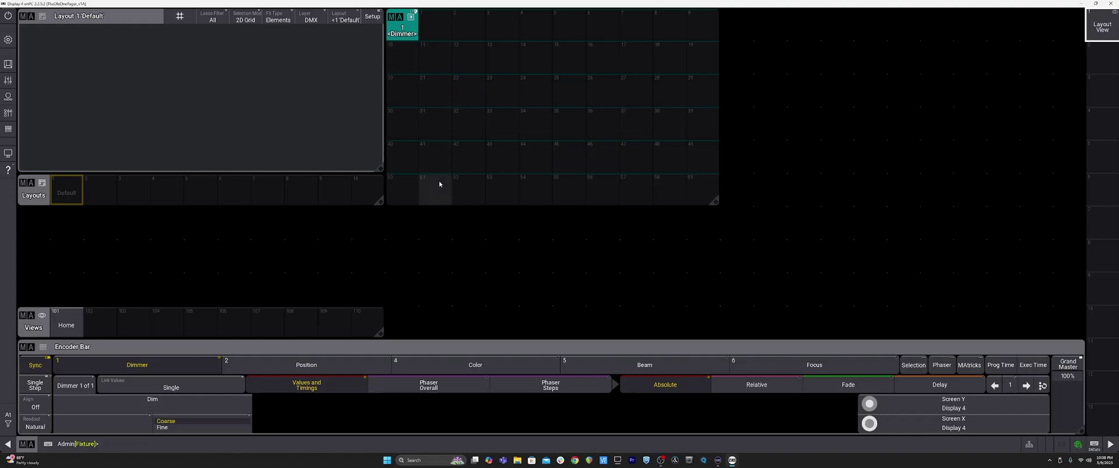
Step: Try extending the Dynamic presets pool down to the Encoder Bar at ten rows high
drag(716, 205, 723, 342)
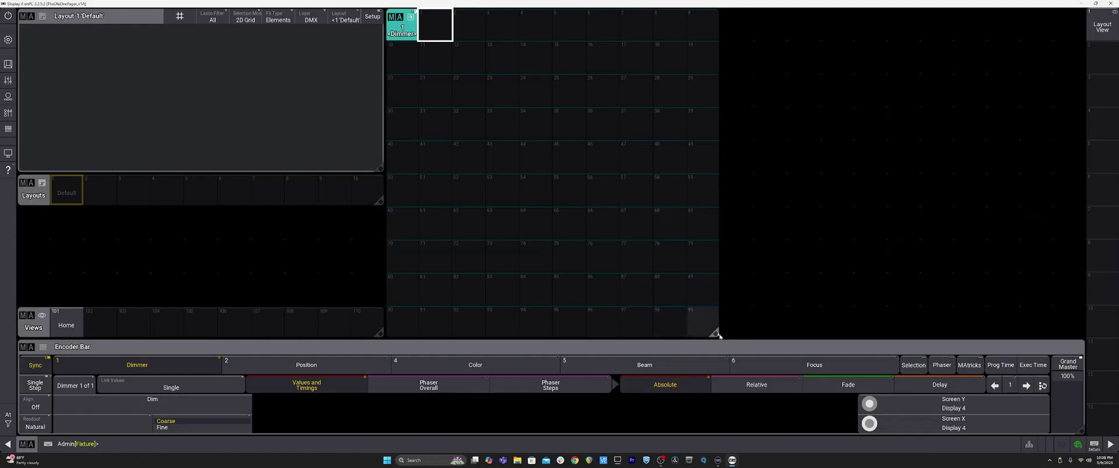
drag(715, 333, 719, 210)
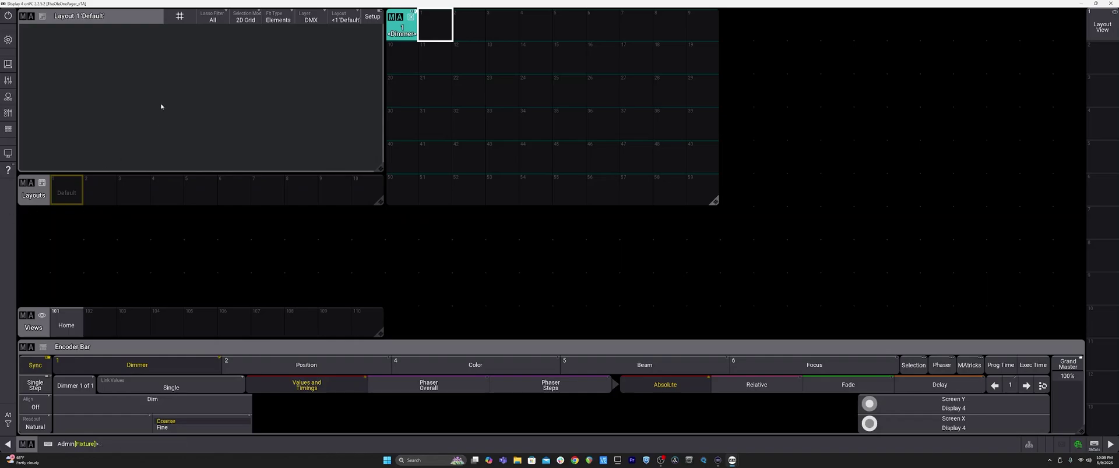
Step: Add a Groups pool directly beneath the Layouts pool and size it to one row matching the Layouts pool's width
click(26, 214)
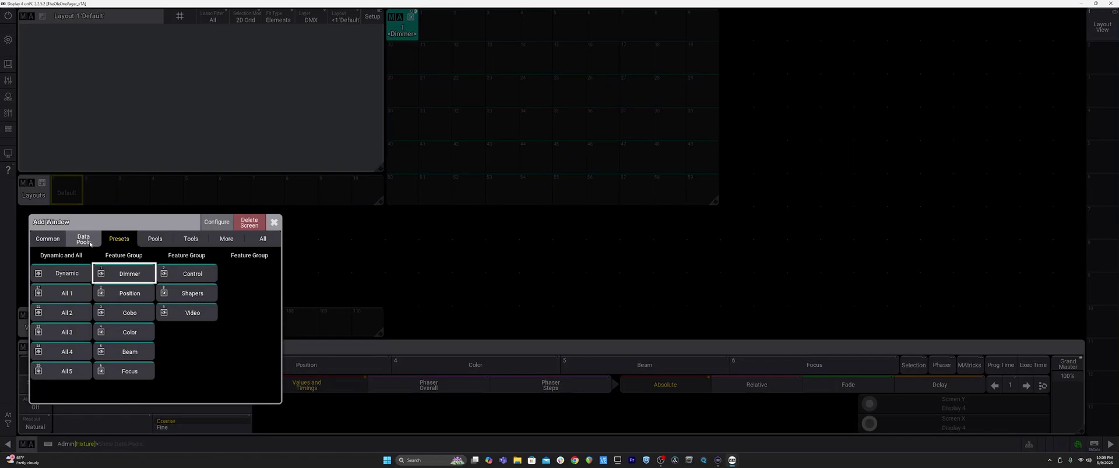
click(155, 239)
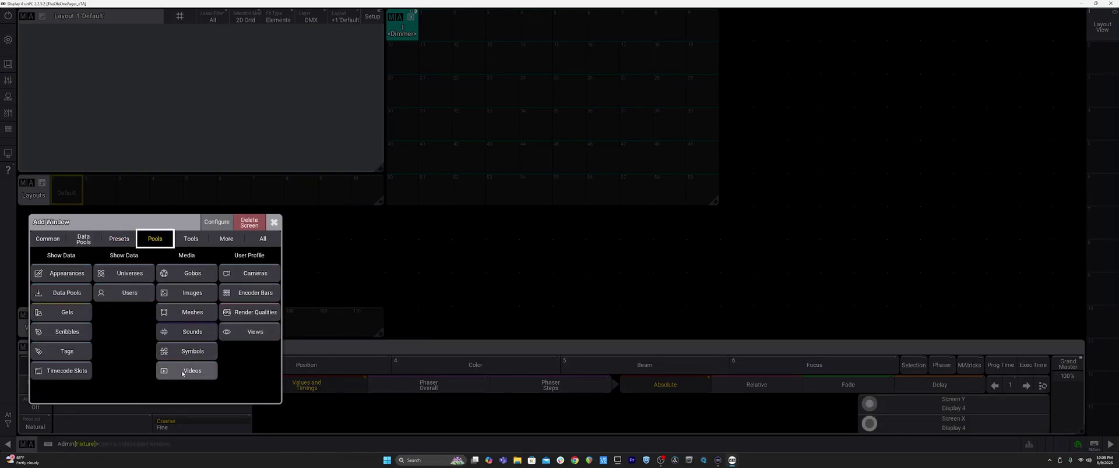
click(85, 240)
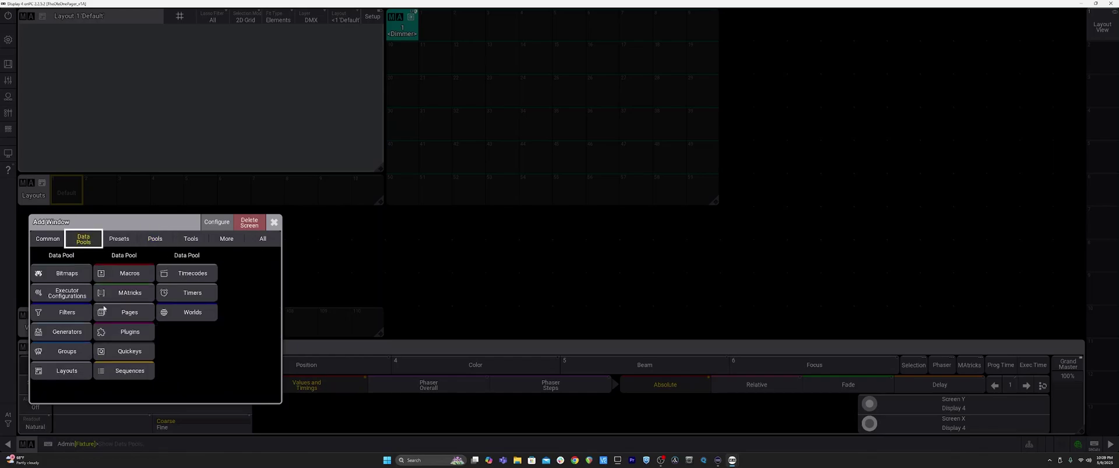
click(67, 351)
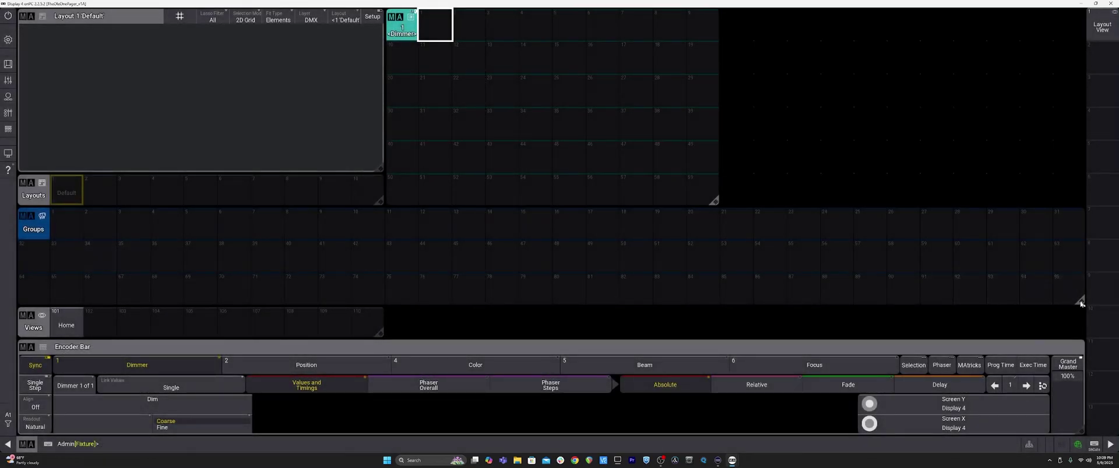
drag(1079, 300, 382, 305)
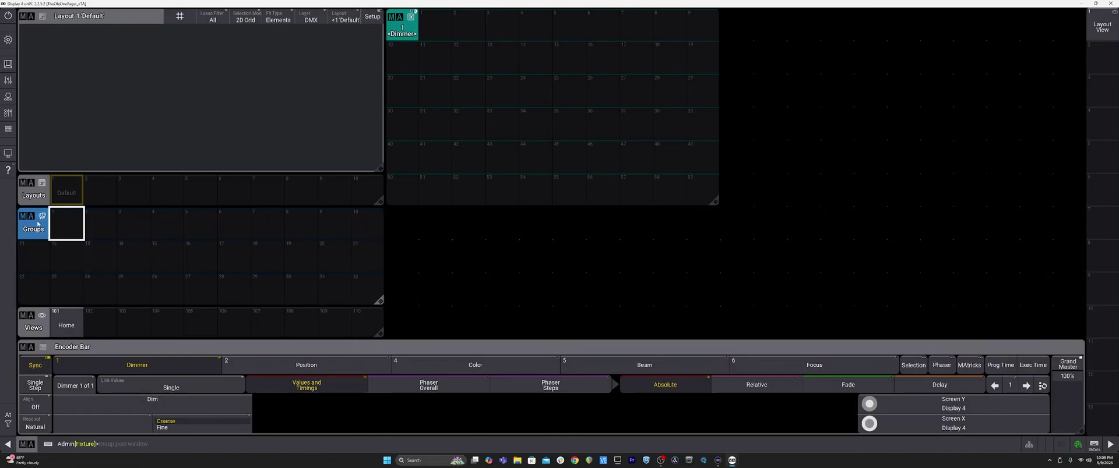
drag(382, 304, 384, 242)
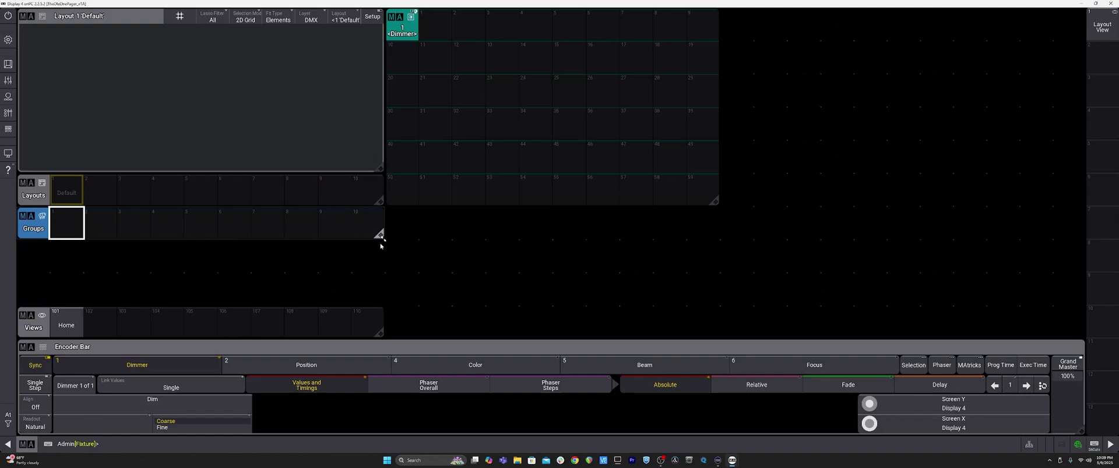
mouse_move(380, 245)
mouse_down()
mouse_move(382, 308)
mouse_move(384, 240)
mouse_up()
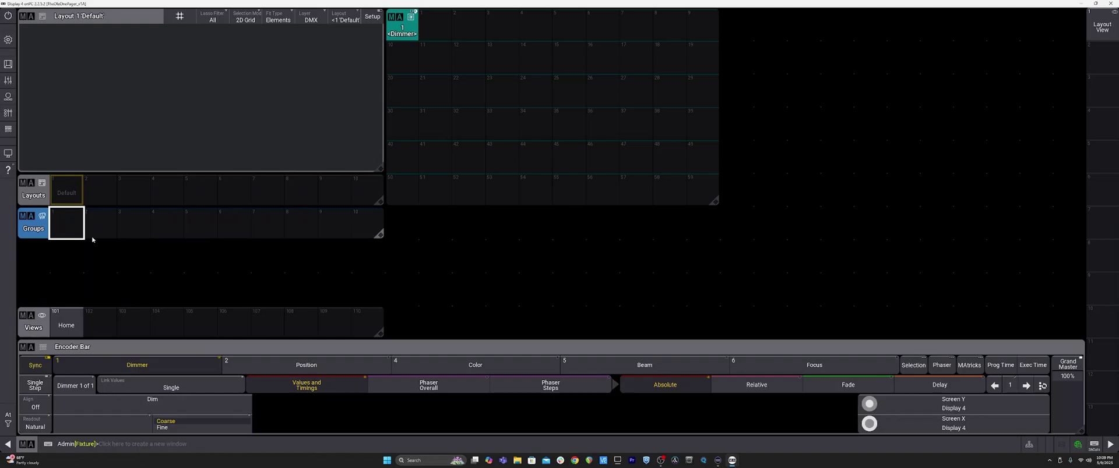
Step: Add a MAtricks pool directly beneath the Groups pool and size it to one row matching the Groups pool's width
click(23, 246)
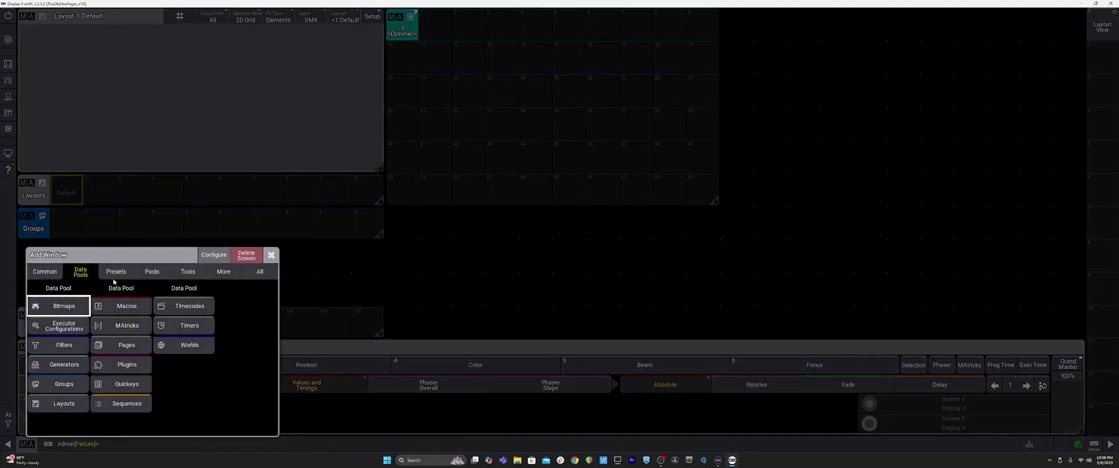
click(132, 326)
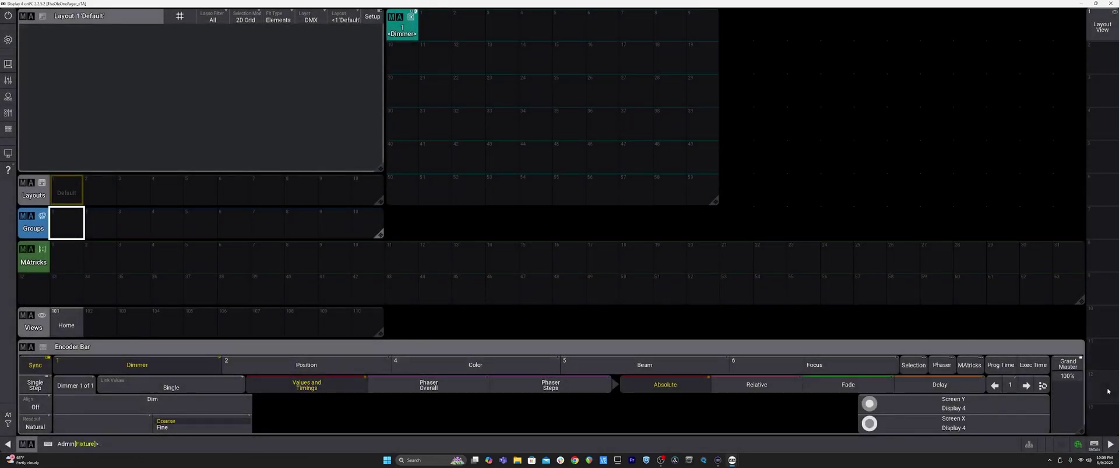
drag(1079, 300, 389, 314)
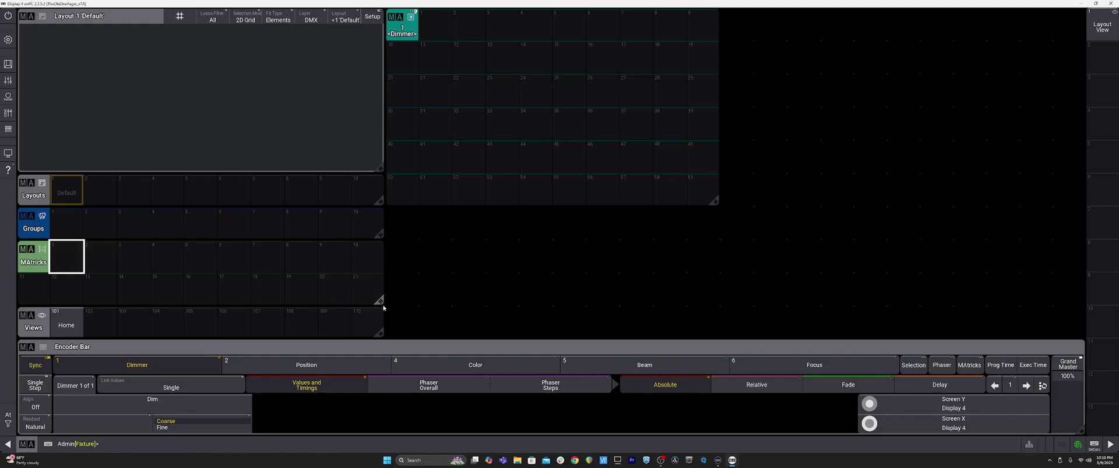
drag(380, 303, 383, 272)
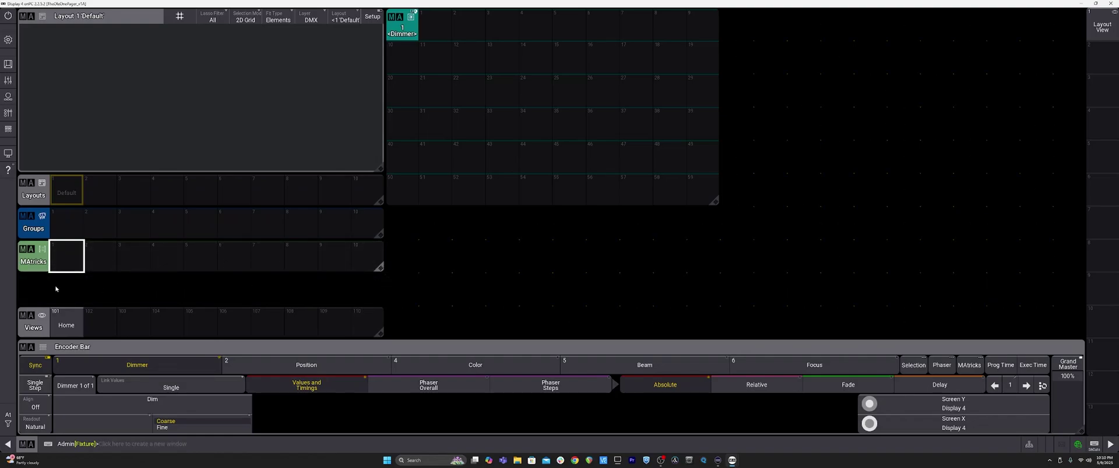
Step: Add a Macros pool directly beneath the MAtricks pool and size it to one row matching the MAtricks pool's width
click(26, 280)
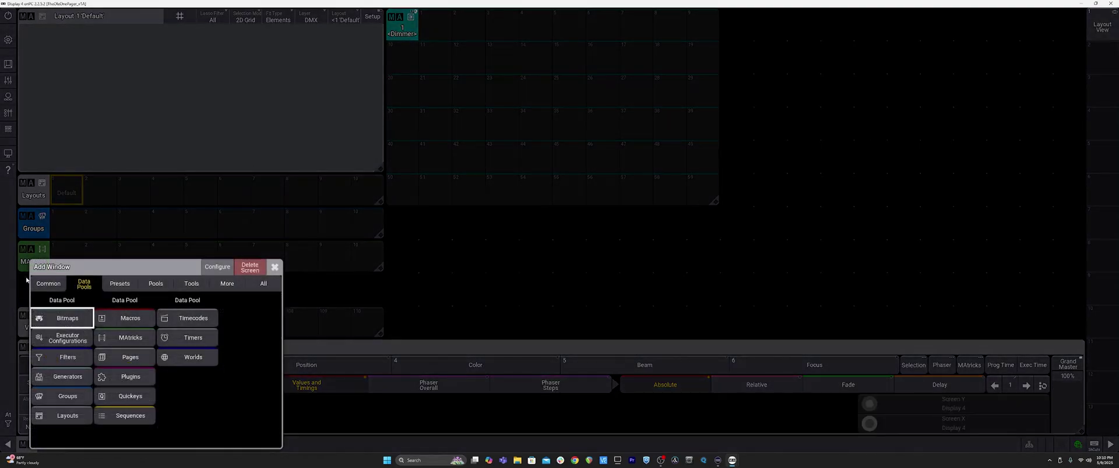
click(130, 318)
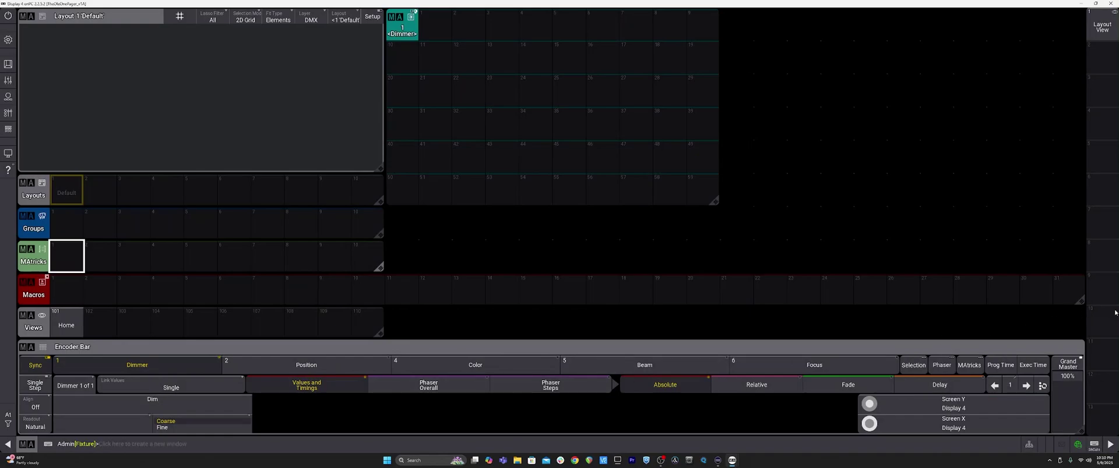
drag(1079, 302, 384, 304)
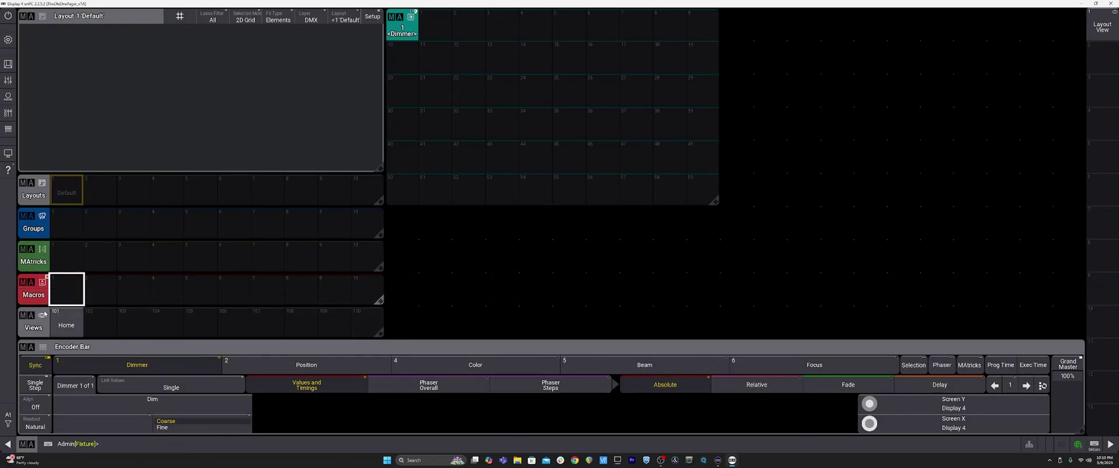
Step: Store the screen with the Macros pool over the Home view and over the Layout View button
click(66, 331)
click(67, 348)
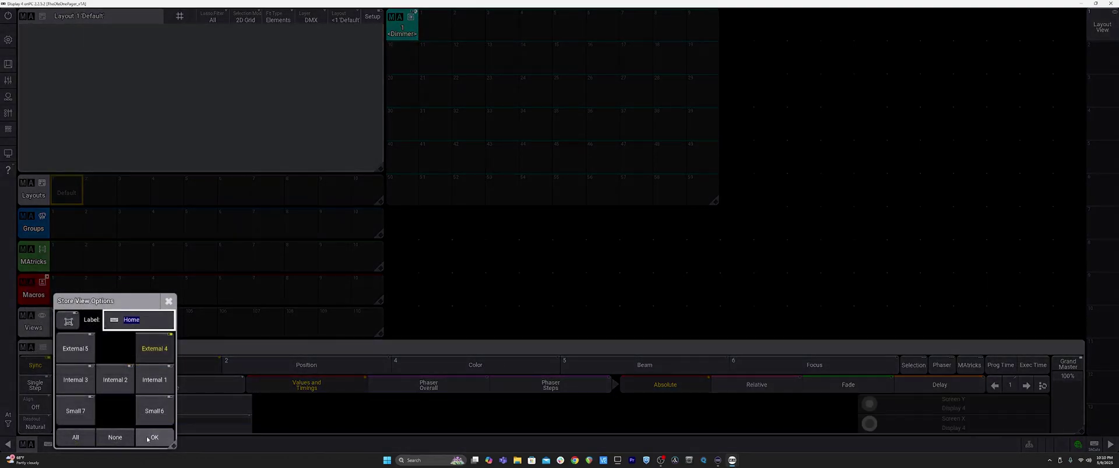
click(432, 317)
drag(1101, 26, 1053, 24)
click(1092, 153)
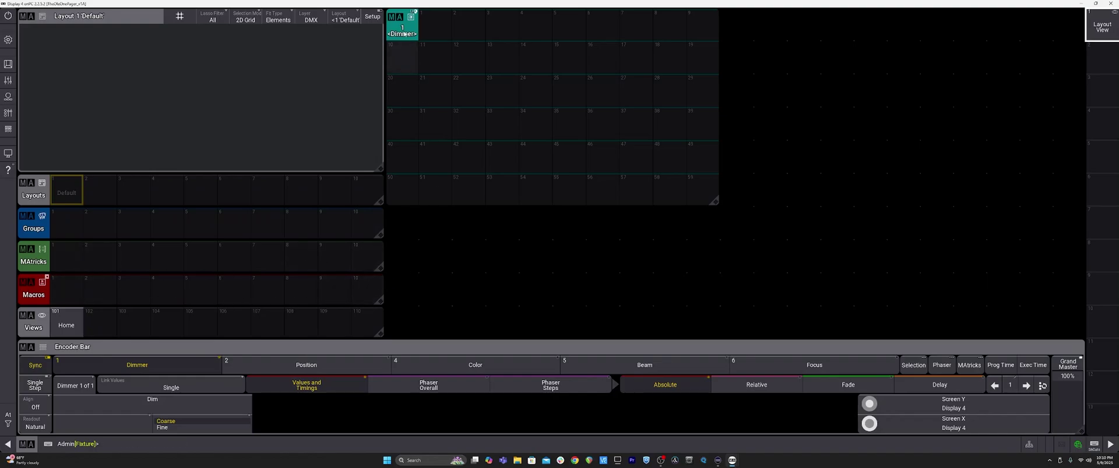
Step: Add an All 1 preset pool beneath the Dynamic presets pool, matching its width and reaching down to the Encoder Bar
click(391, 214)
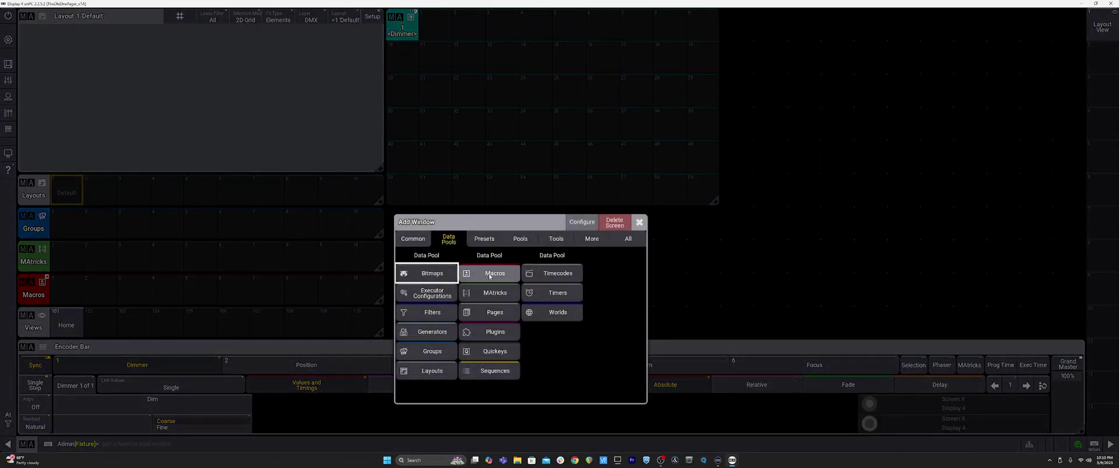
click(519, 238)
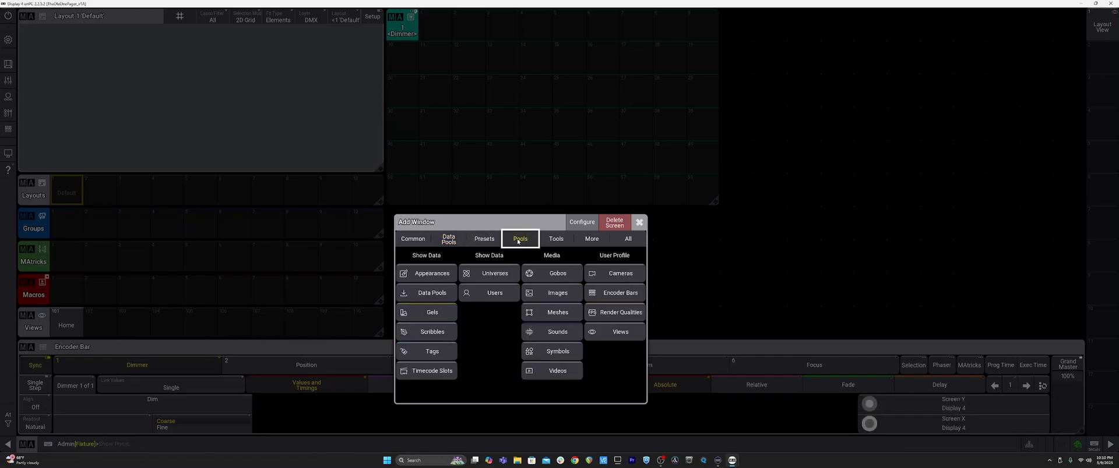
click(486, 239)
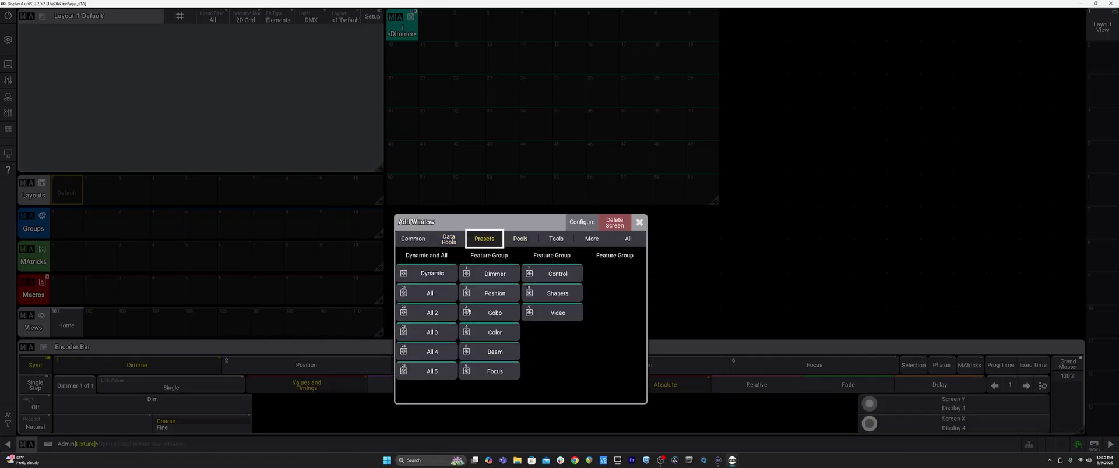
click(435, 296)
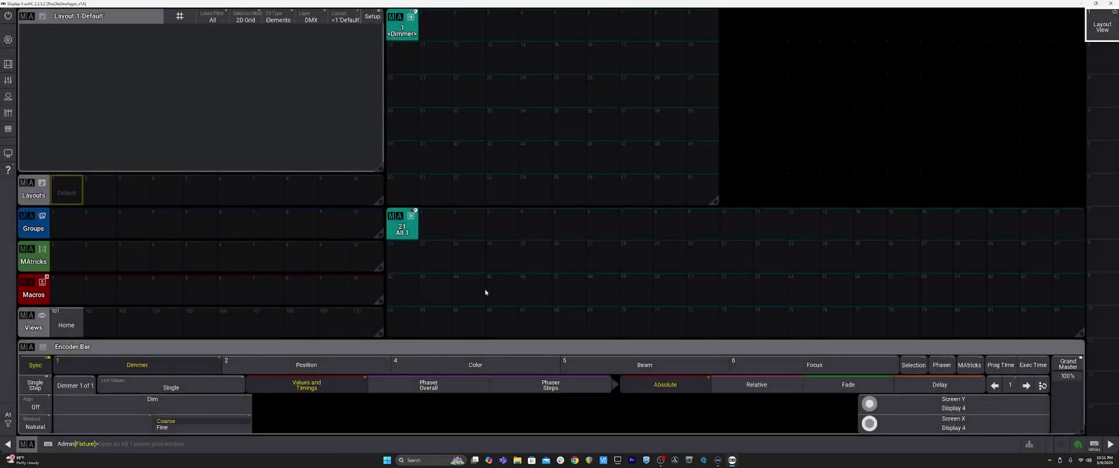
drag(1080, 333, 721, 341)
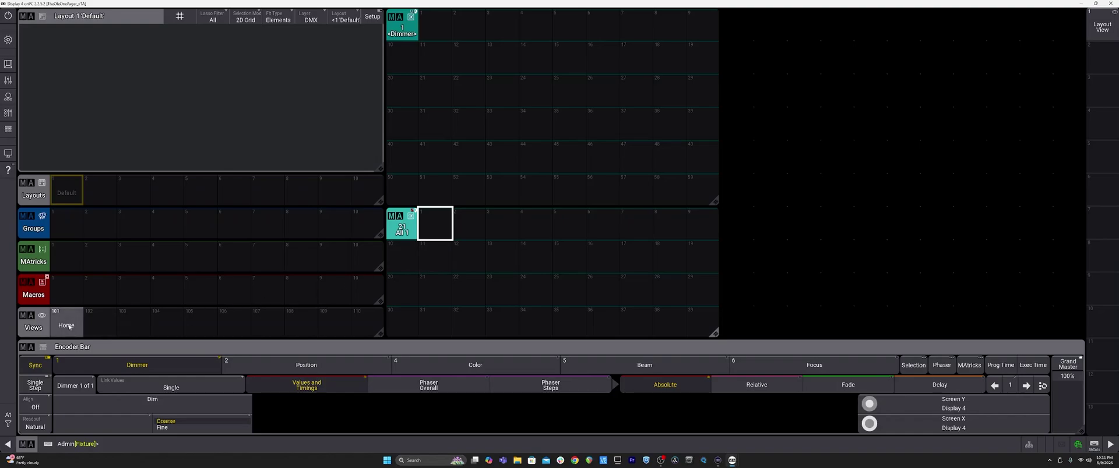
Step: Store the screen with the All 1 preset pool over the Home view and over the Layout View button
drag(68, 327, 39, 324)
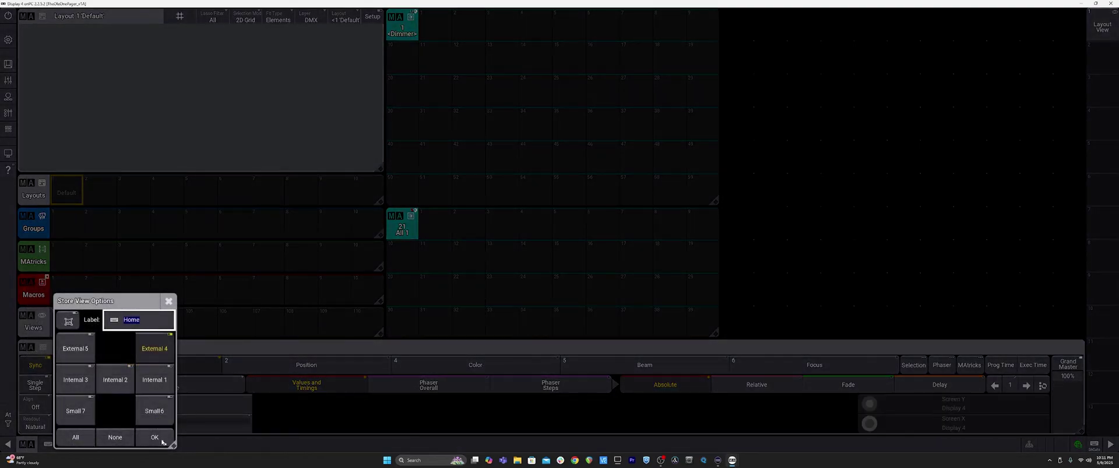
click(150, 438)
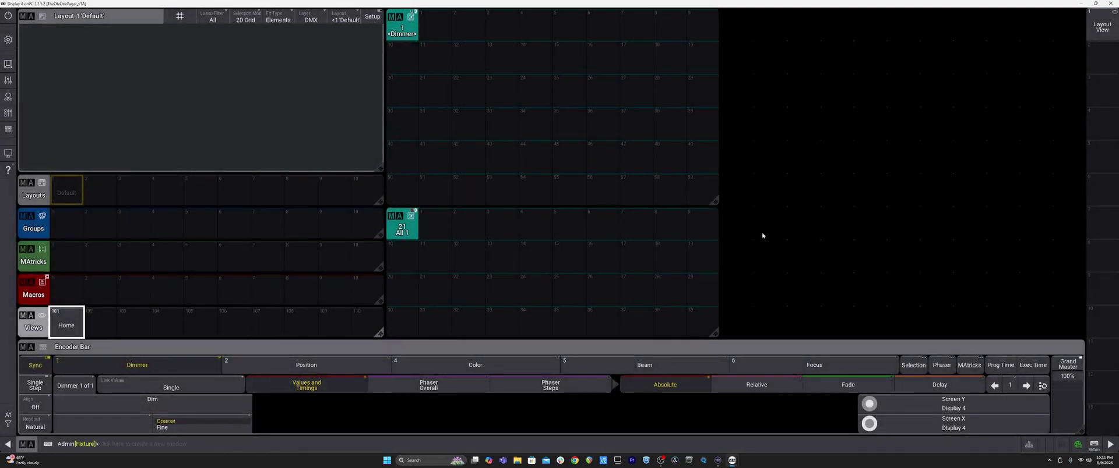
click(1101, 25)
click(1056, 21)
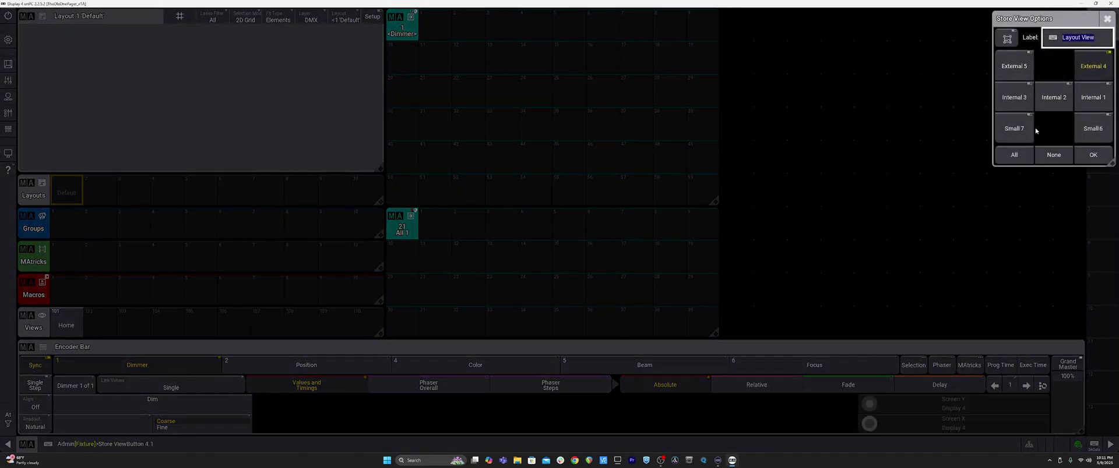
click(1094, 150)
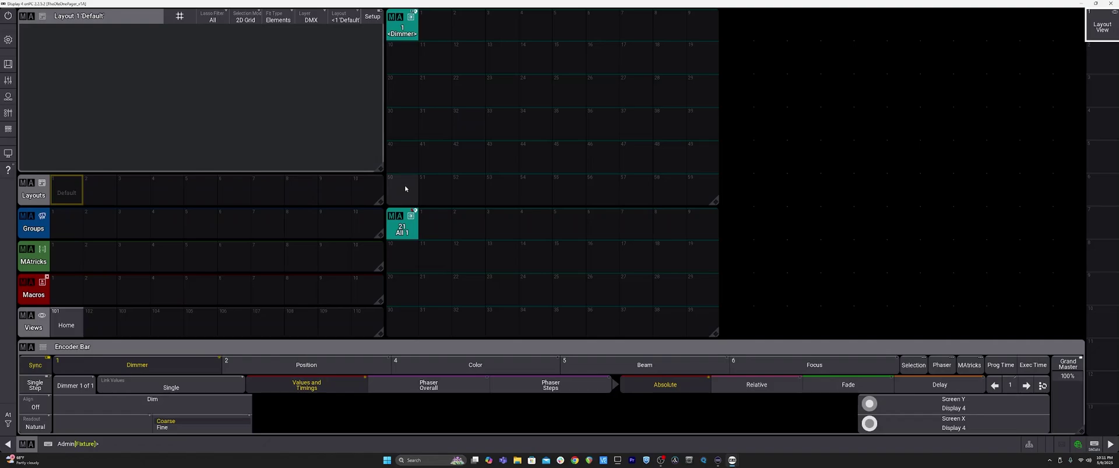
Step: Start inserting new fixtures in the patch, search the library for "Chauvet force s" and select the Maverick Force S Spot
click(9, 41)
click(468, 196)
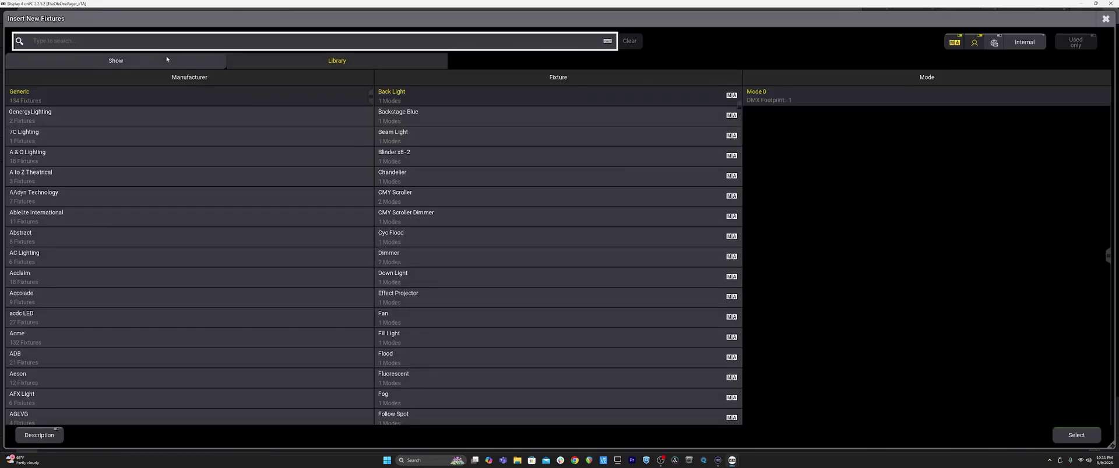
click(159, 58)
click(262, 61)
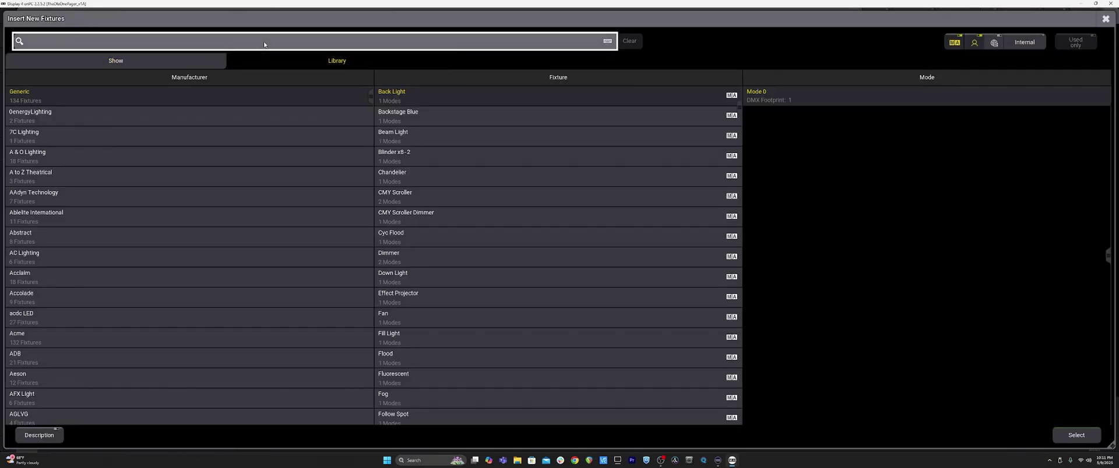
text(Cha)
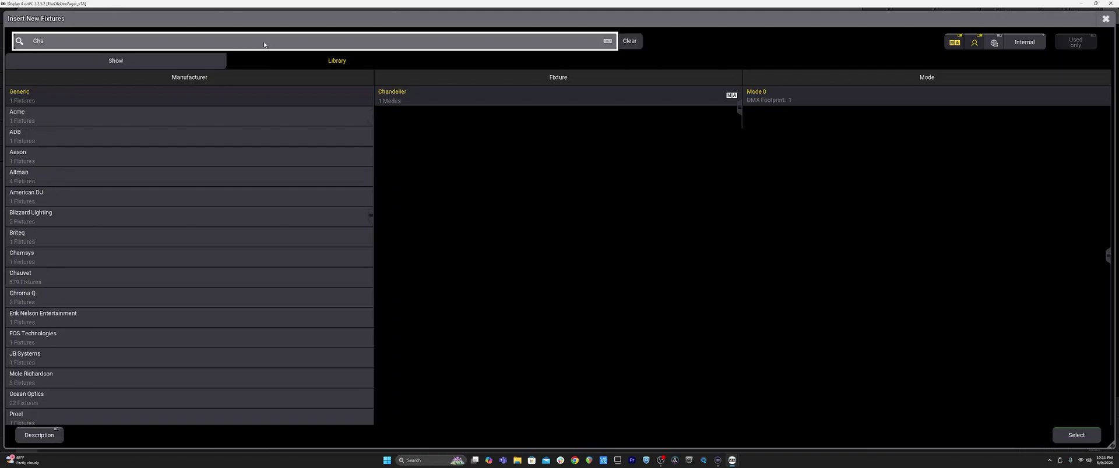
text(uvet force)
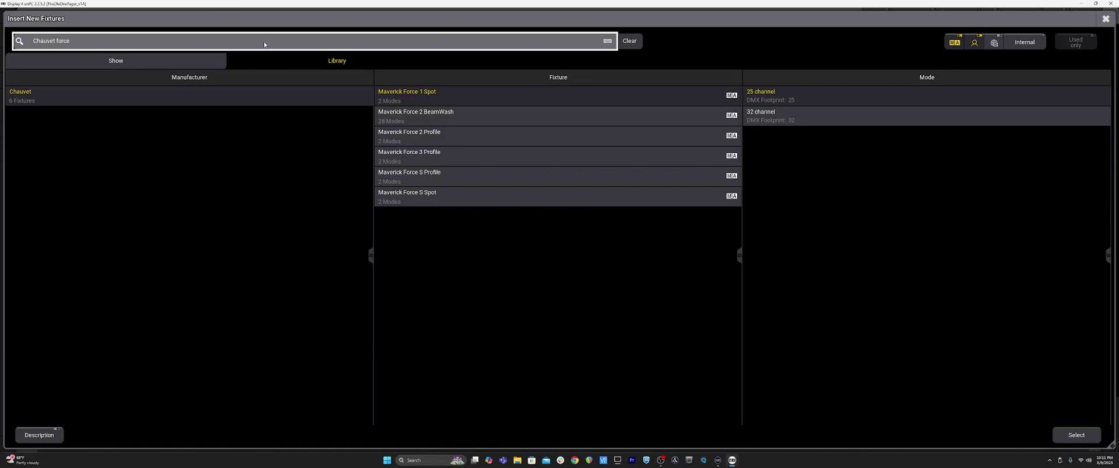
text( s)
click(420, 155)
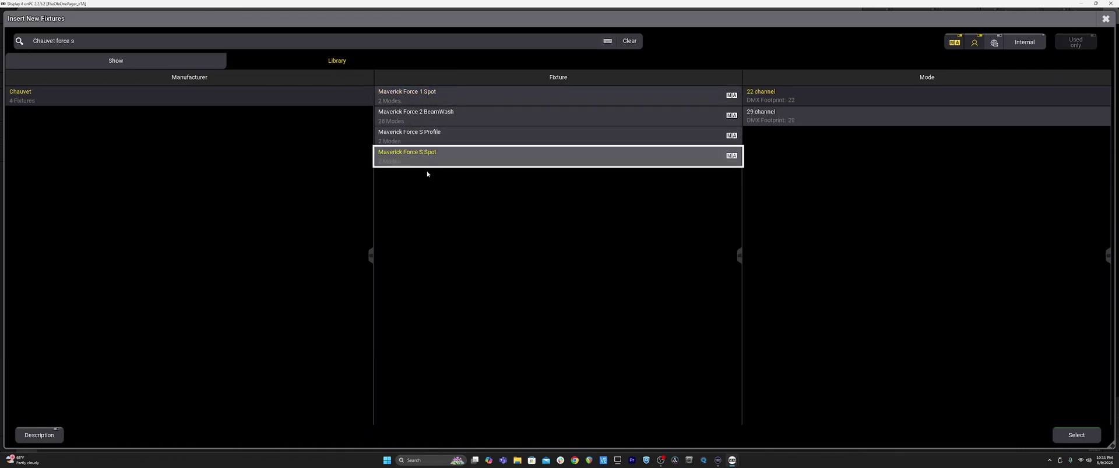
Step: Compare the Maverick Force S Spot's modes and their description, and choose the 29 channel mode for the new fixtures
click(803, 114)
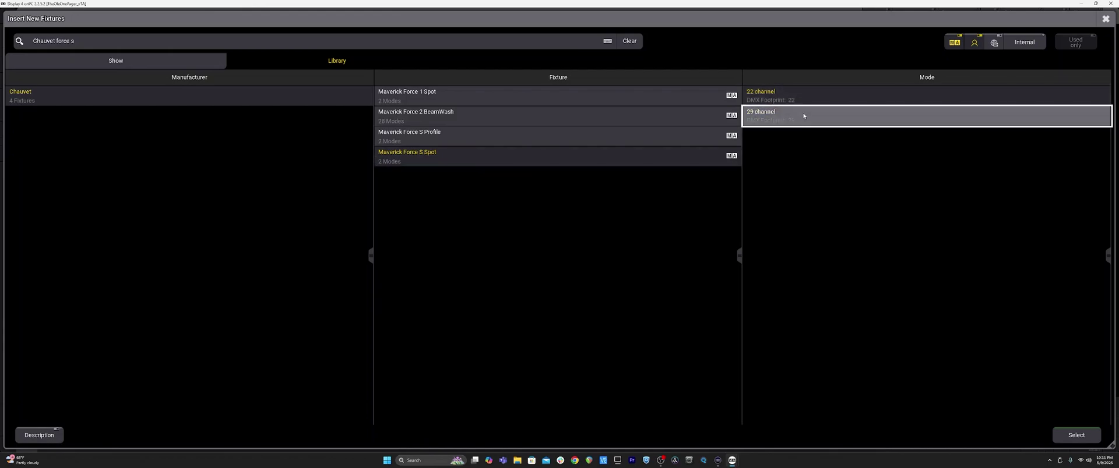
click(793, 99)
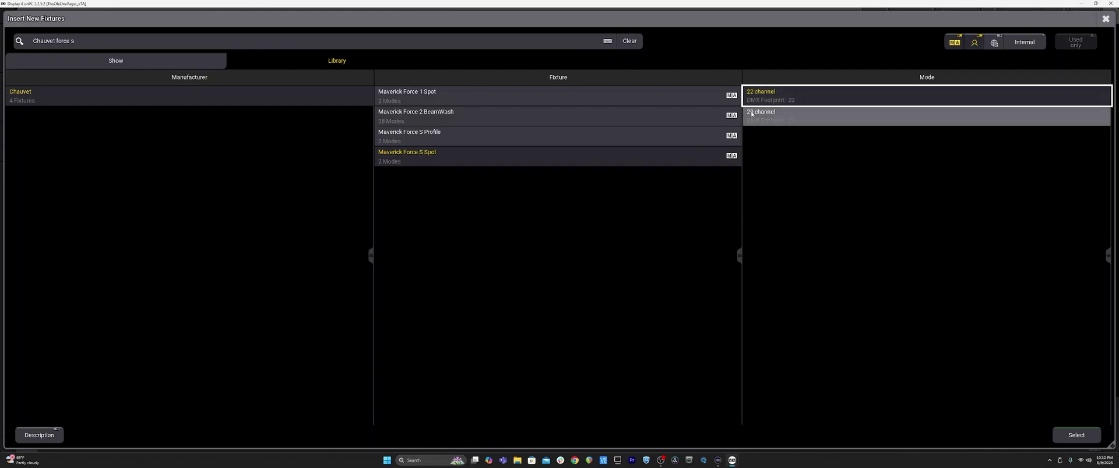
click(766, 119)
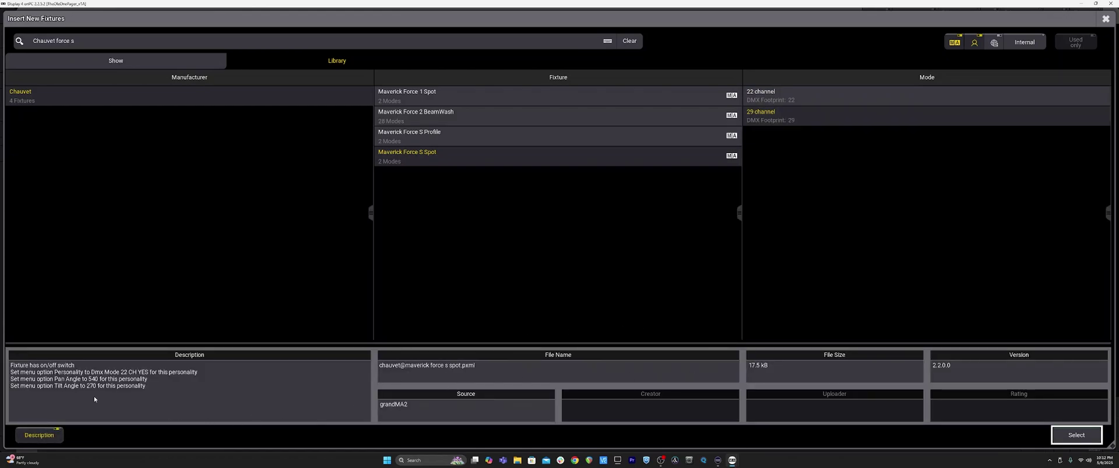
click(765, 102)
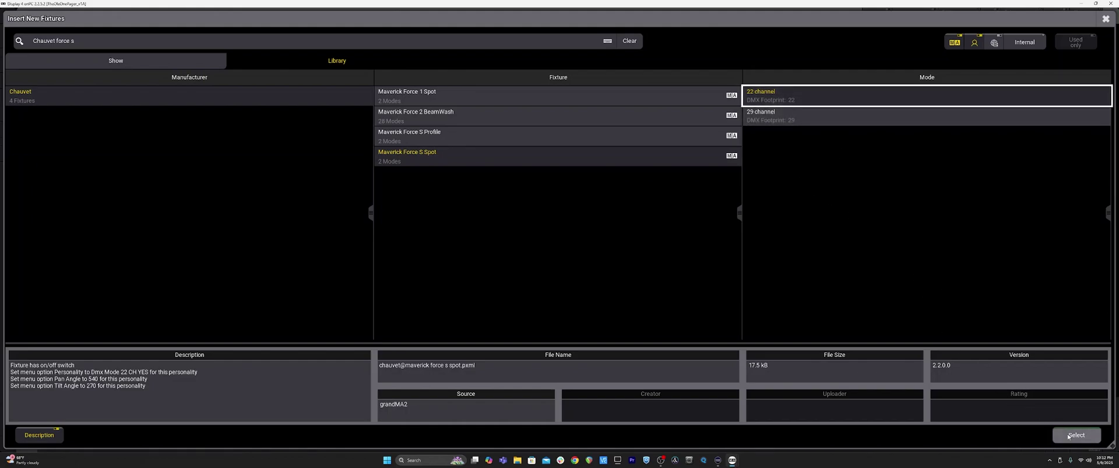
click(801, 119)
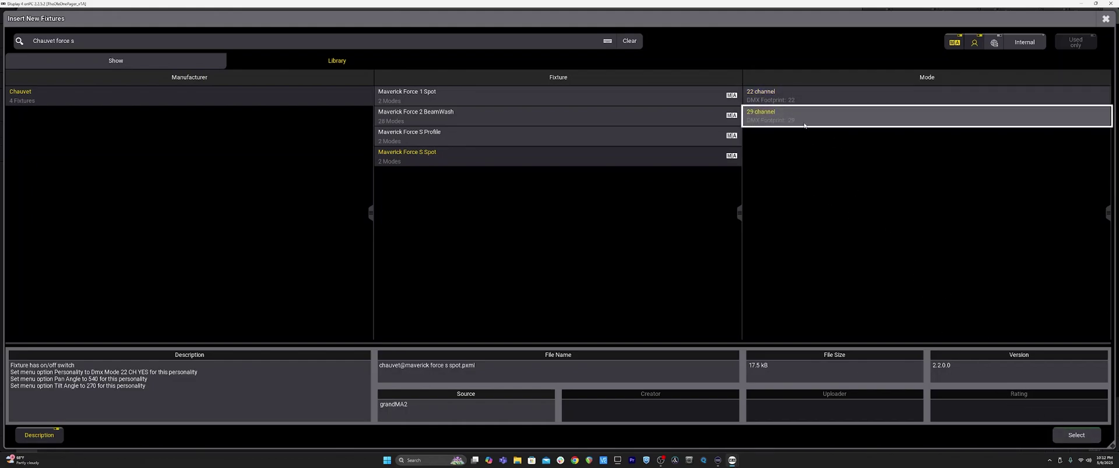
click(1074, 436)
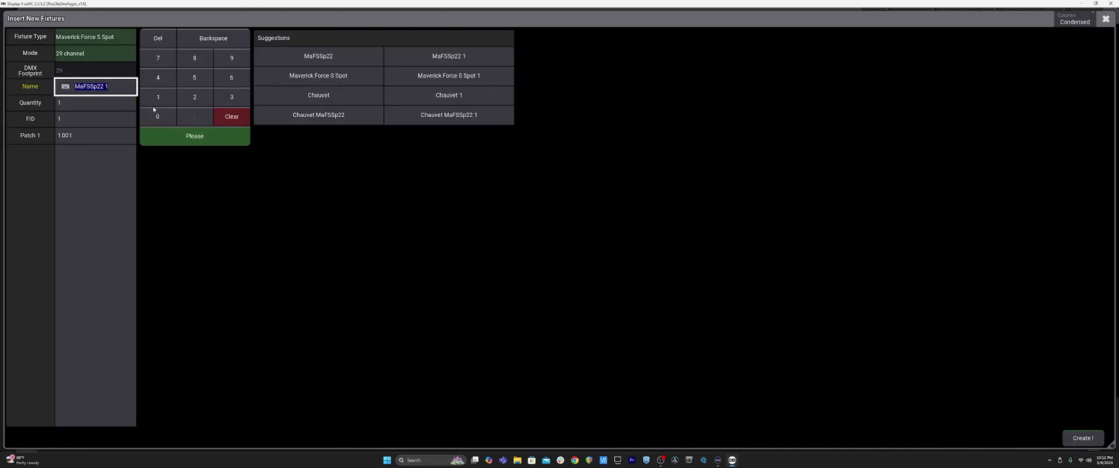
Step: Create 12 fixtures named Force S Spot with FIDs starting at 201, patched from address 1.001
text(Force S Spot)
click(74, 107)
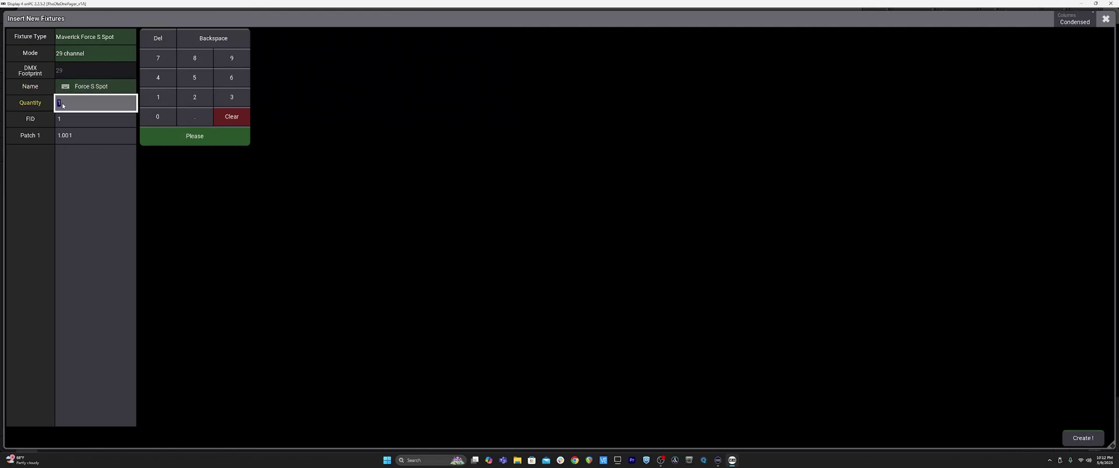
text(12)
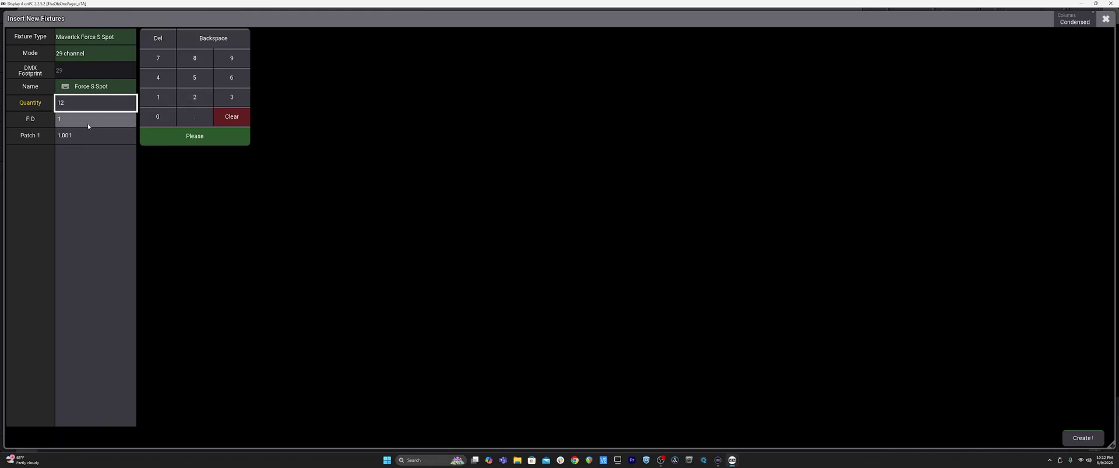
click(87, 125)
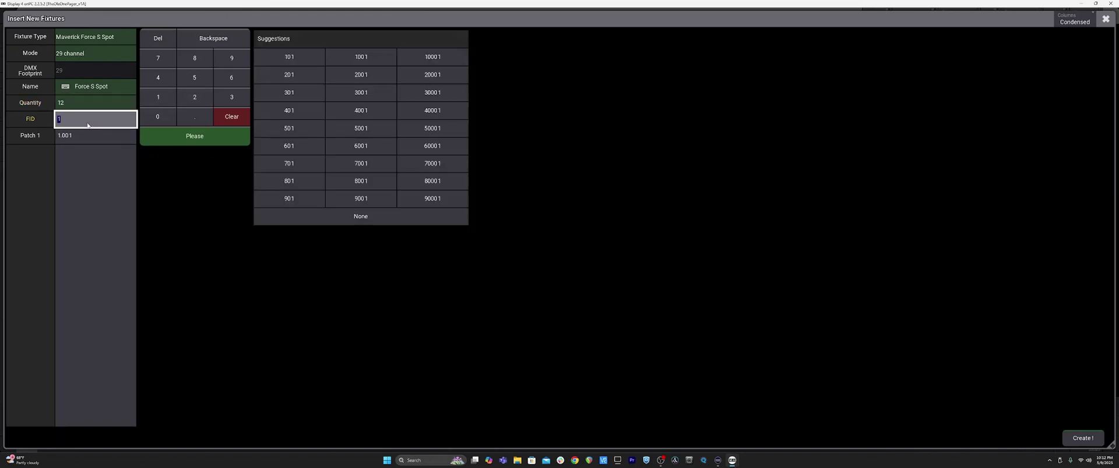
text(201)
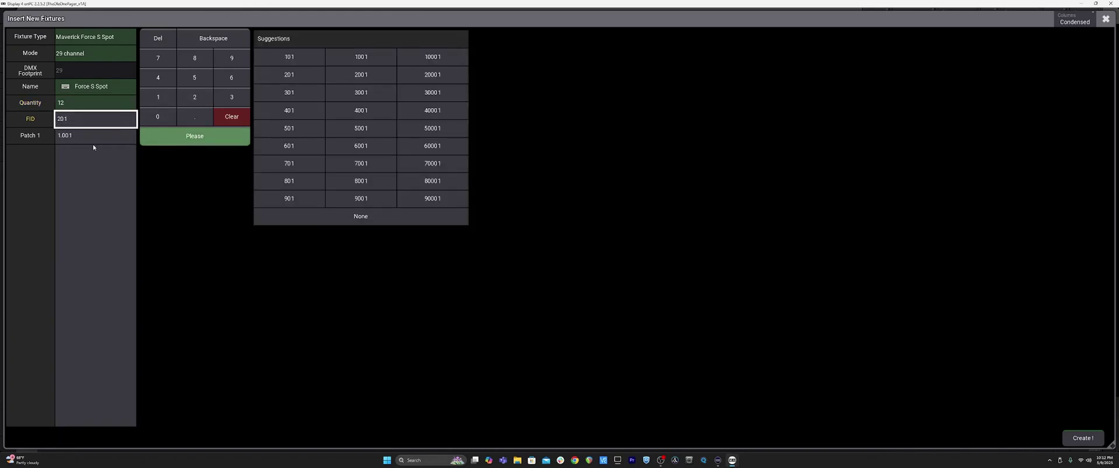
click(93, 140)
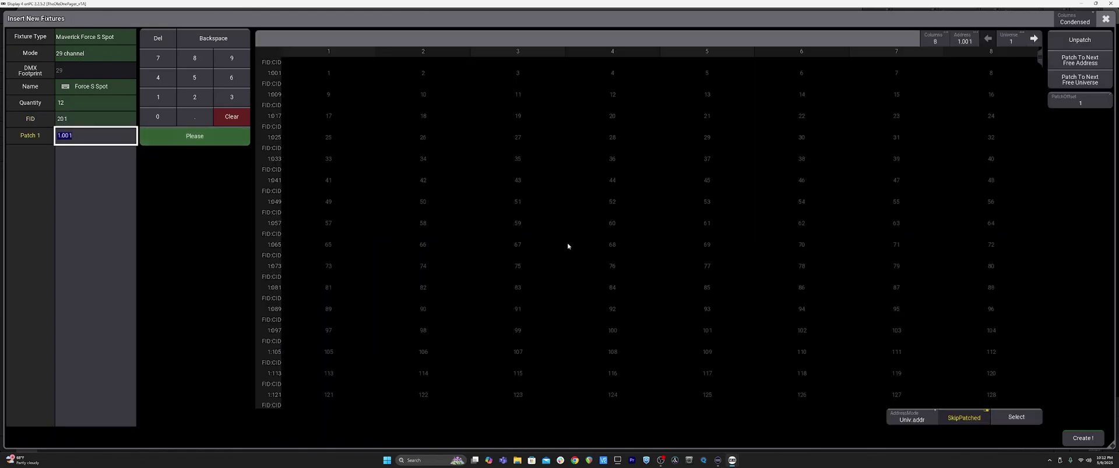
click(1077, 439)
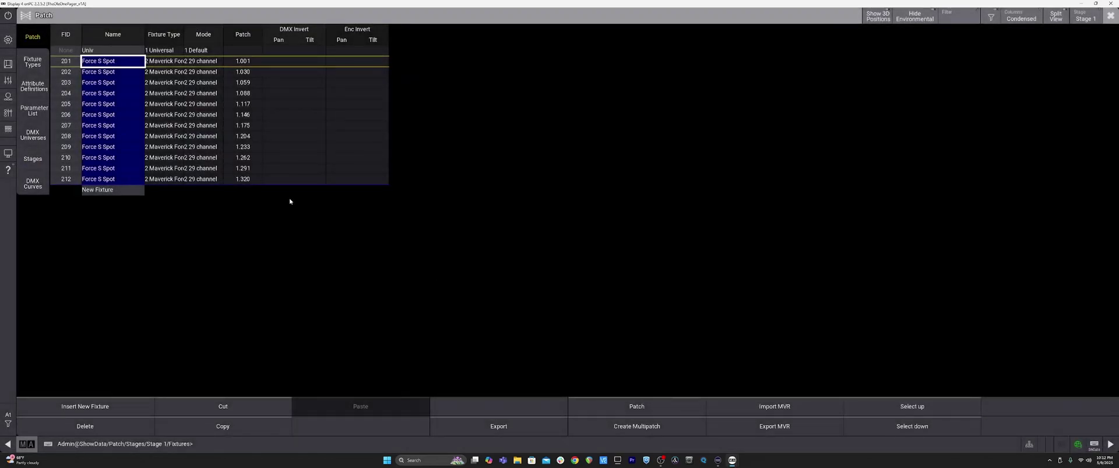
Step: Start inserting new fixtures in the patch, search the library for "R2x wash" and select the Chauvet Rogue R2X Wash
click(101, 190)
click(81, 406)
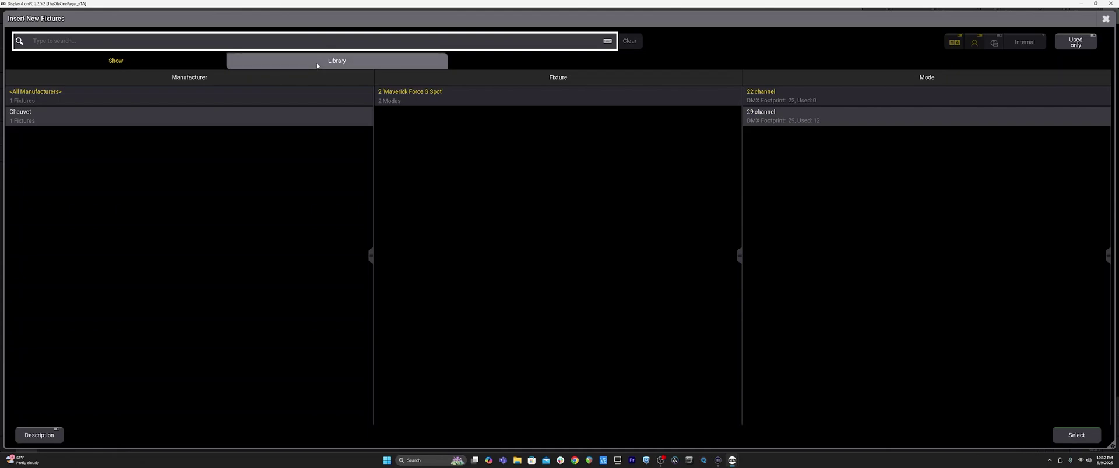
click(317, 67)
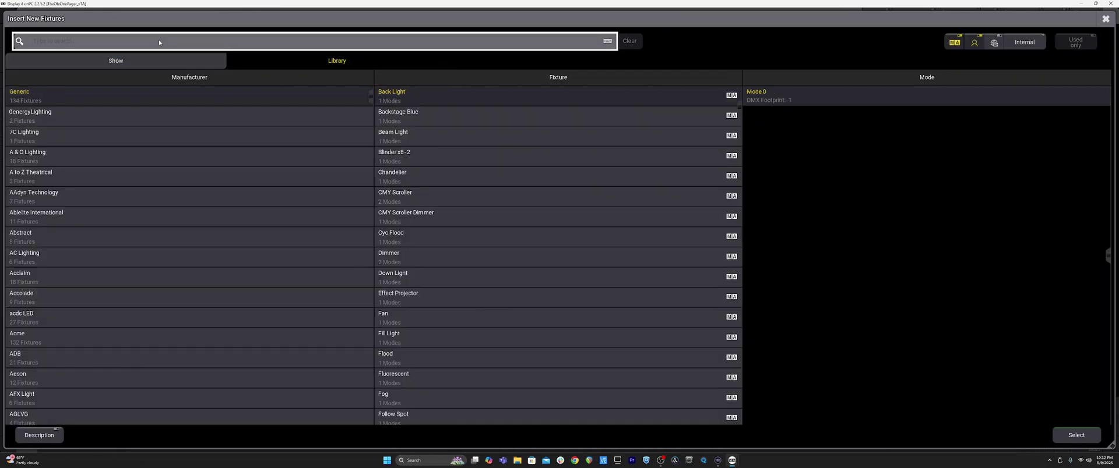
text(Chauve)
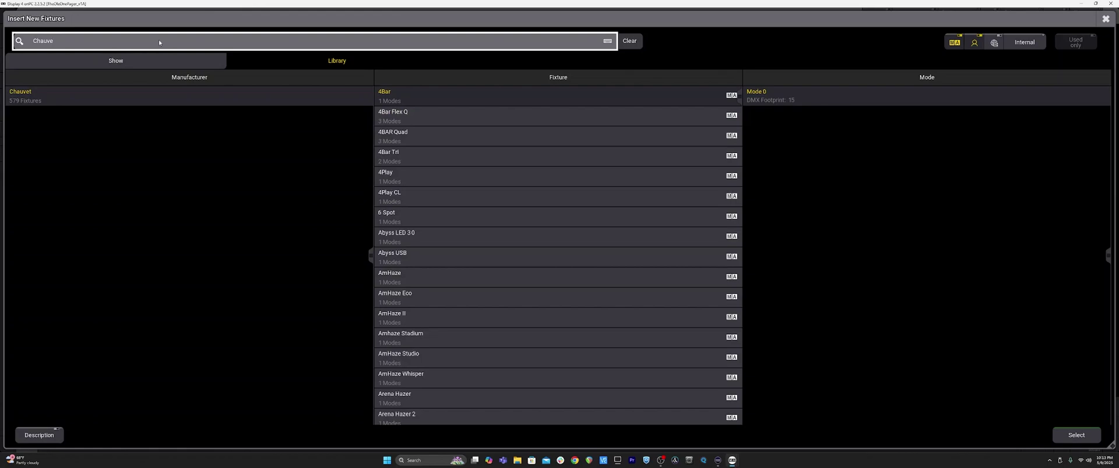
key(BackSpace)
key(BackSpace)
key(BackSpace)
key(BackSpace)
key(BackSpace)
key(BackSpace)
text(R2)
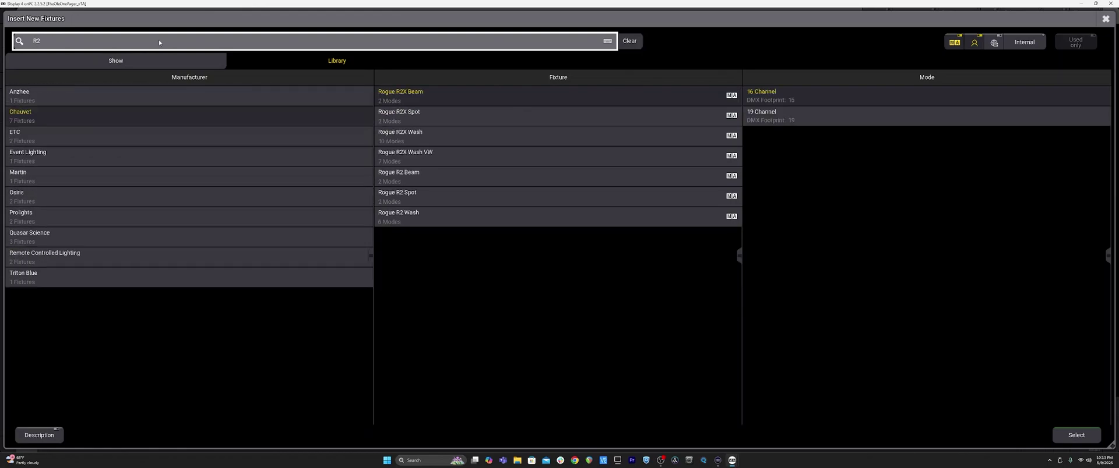
text(x wash)
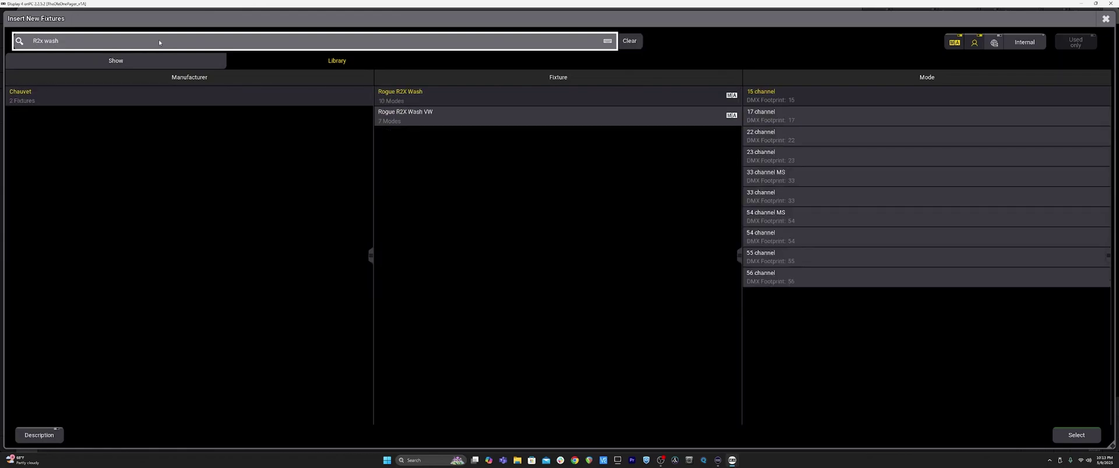
click(442, 93)
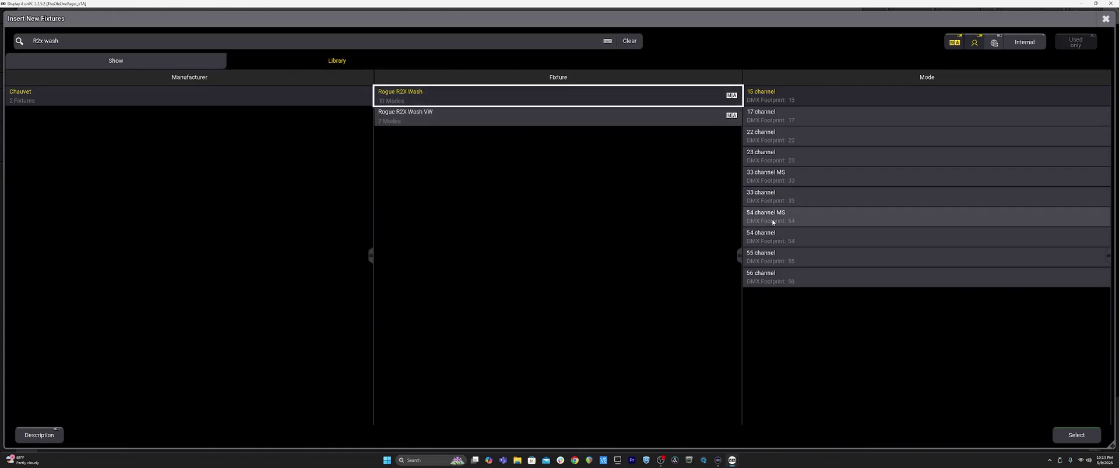
Step: Compare the Rogue R2X Wash's modes and their description, and choose the 15 channel mode for the new fixtures
click(800, 95)
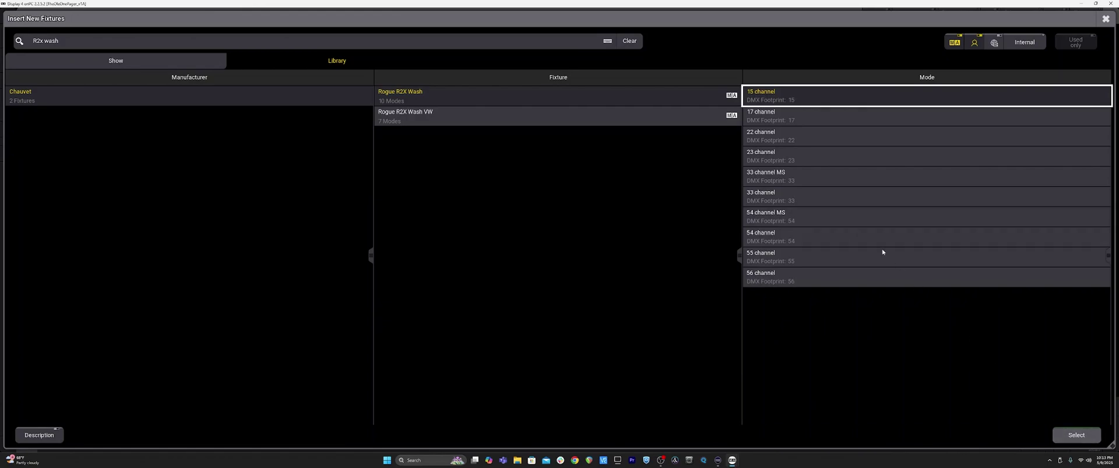
click(781, 197)
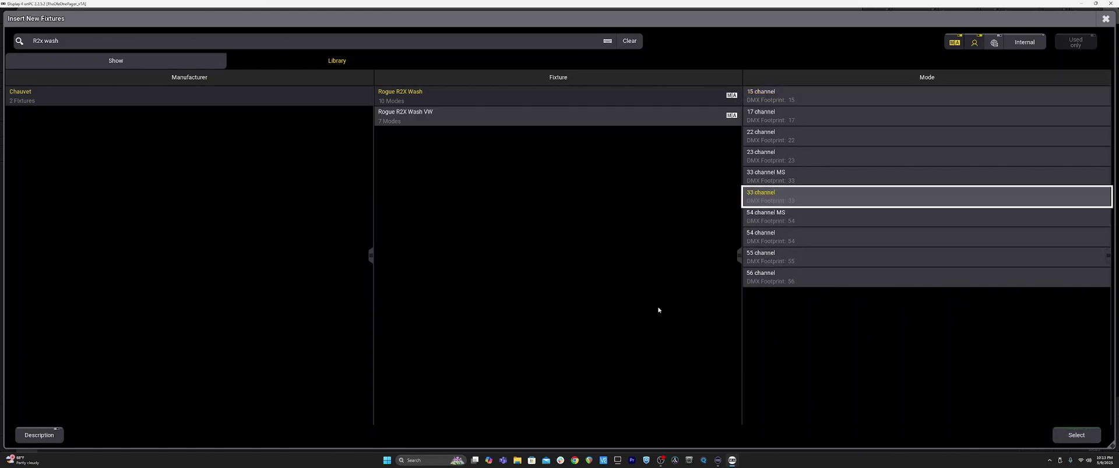
click(56, 432)
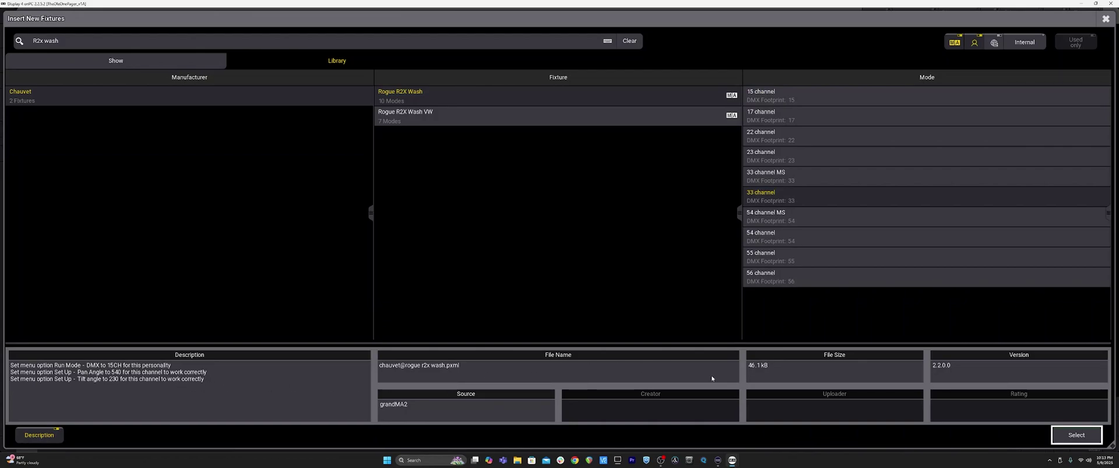
click(775, 237)
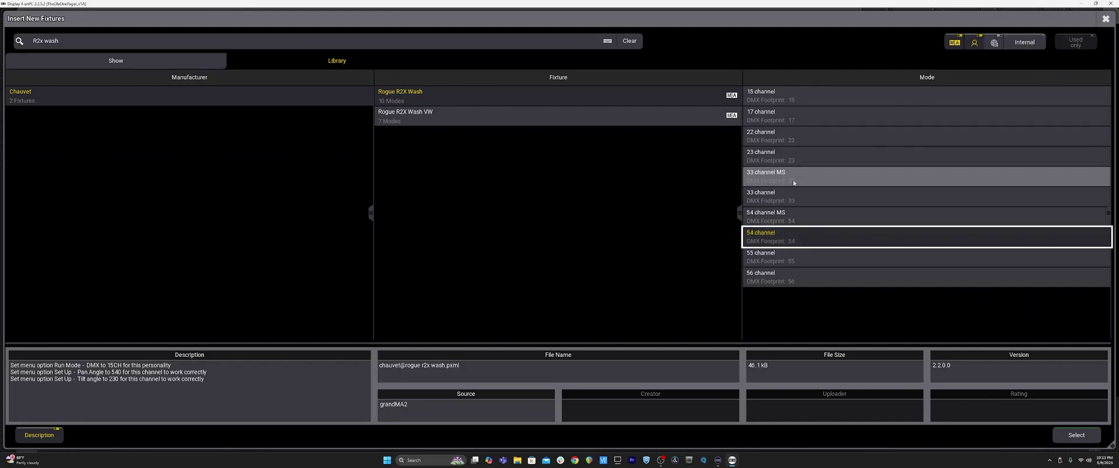
click(794, 217)
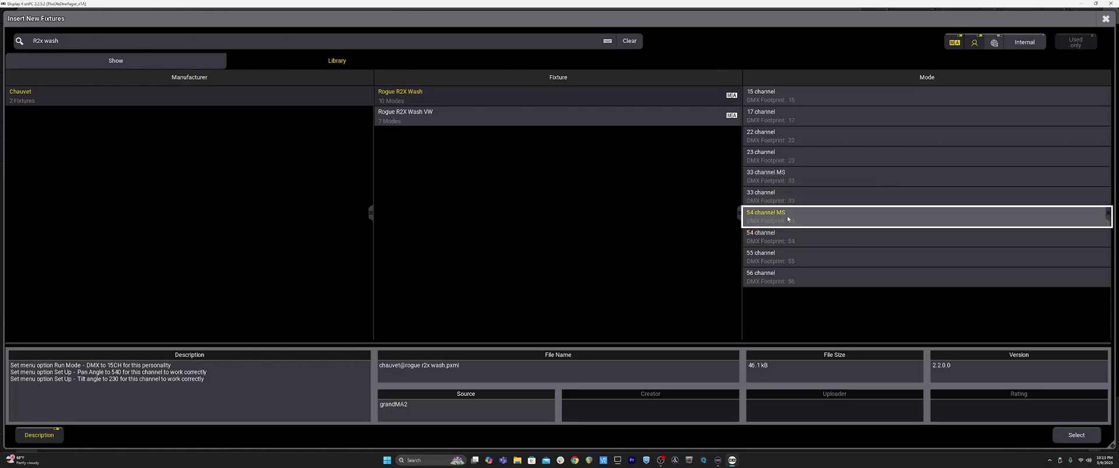
click(793, 198)
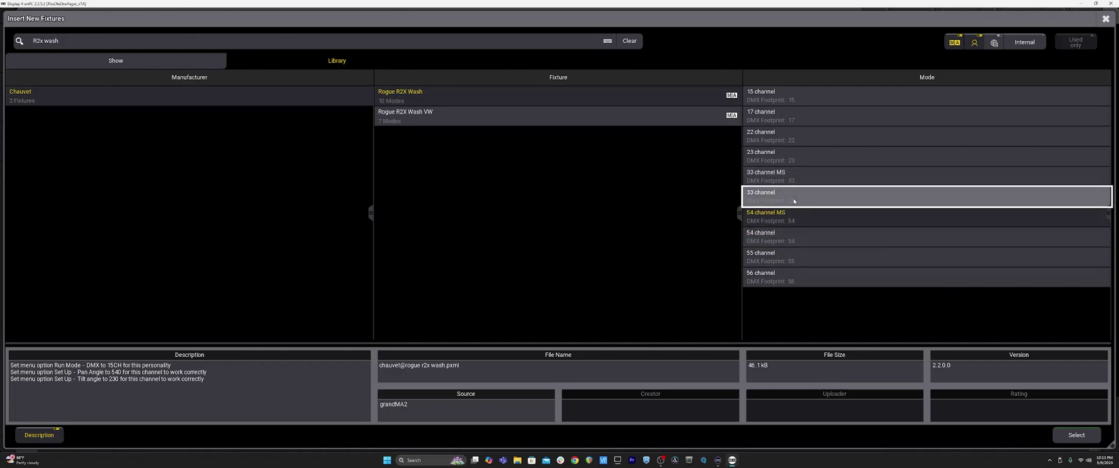
click(800, 164)
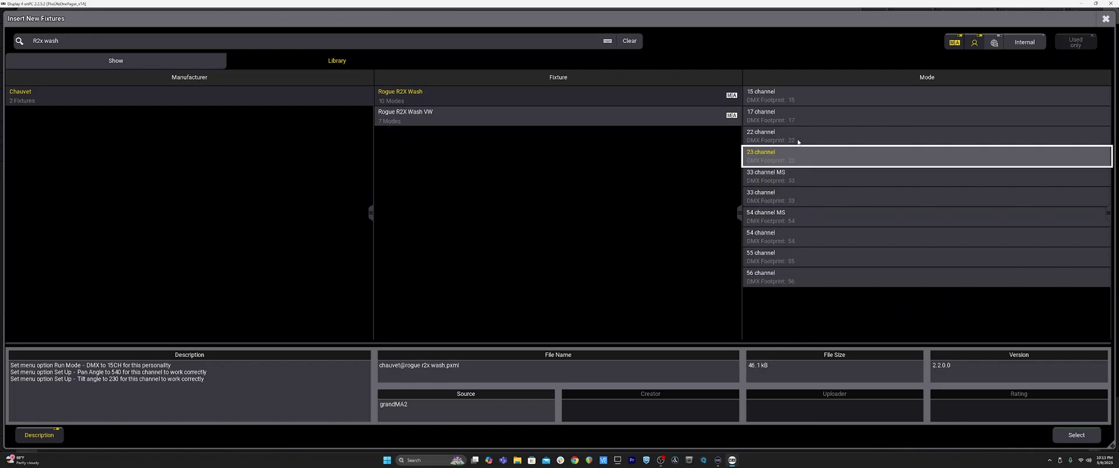
click(794, 114)
click(794, 96)
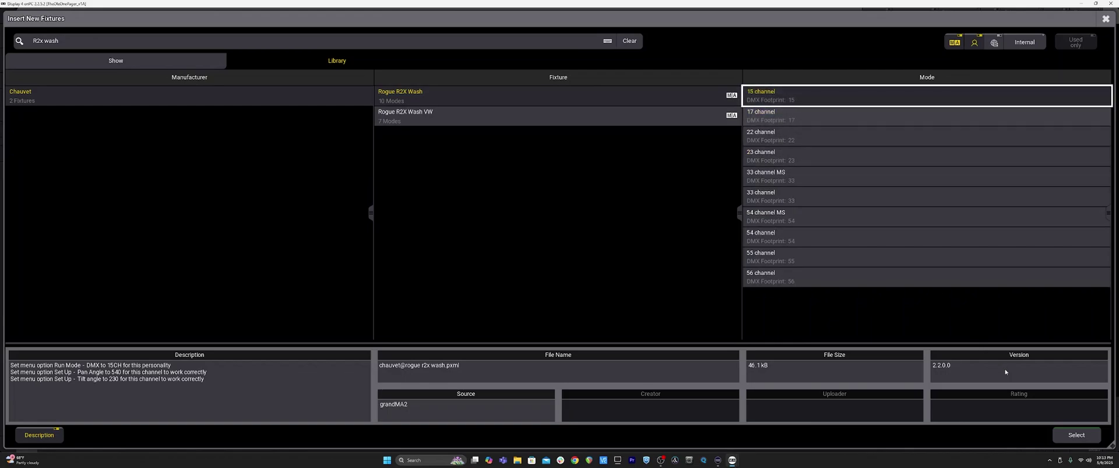
click(1075, 436)
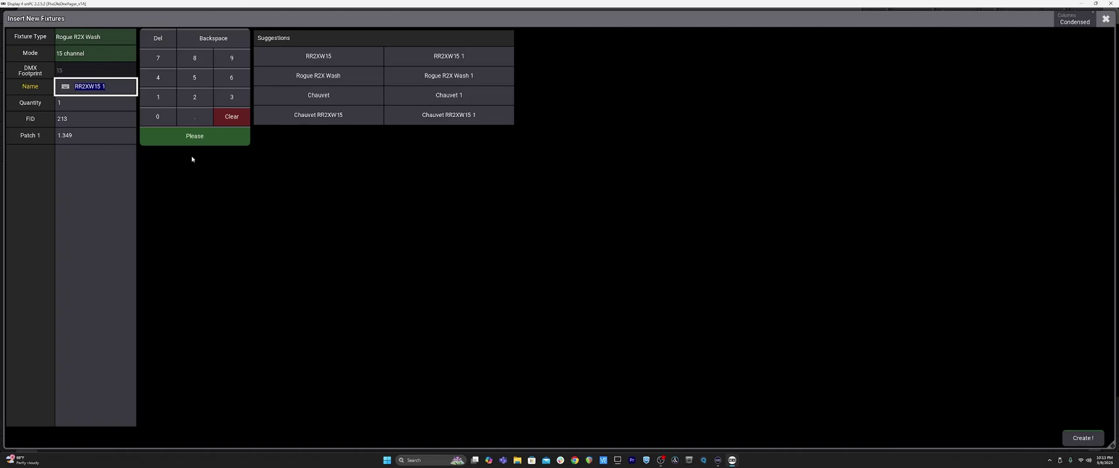
Step: Create 12 fixtures named R2x Wash with FIDs starting at 301, patched from address 1.349
text(R2x Wash)
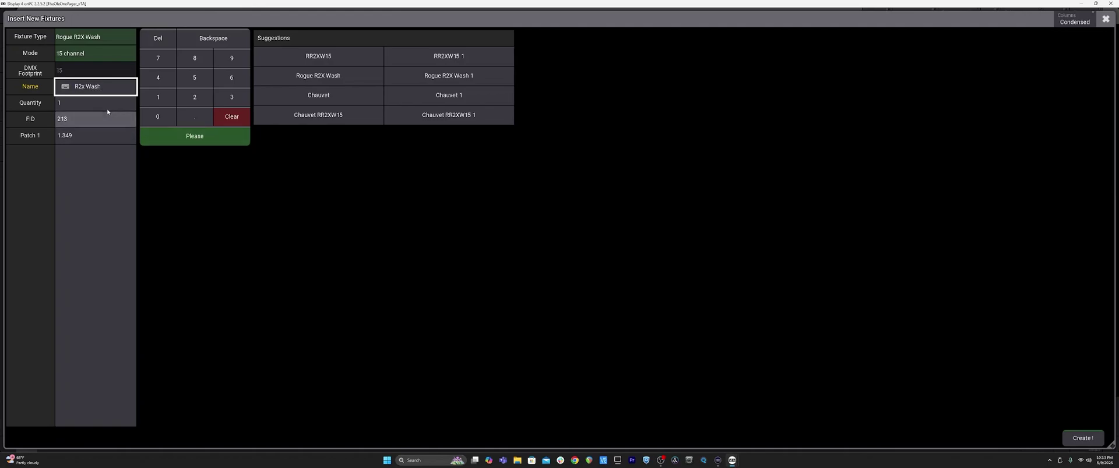
click(62, 103)
click(179, 99)
click(97, 121)
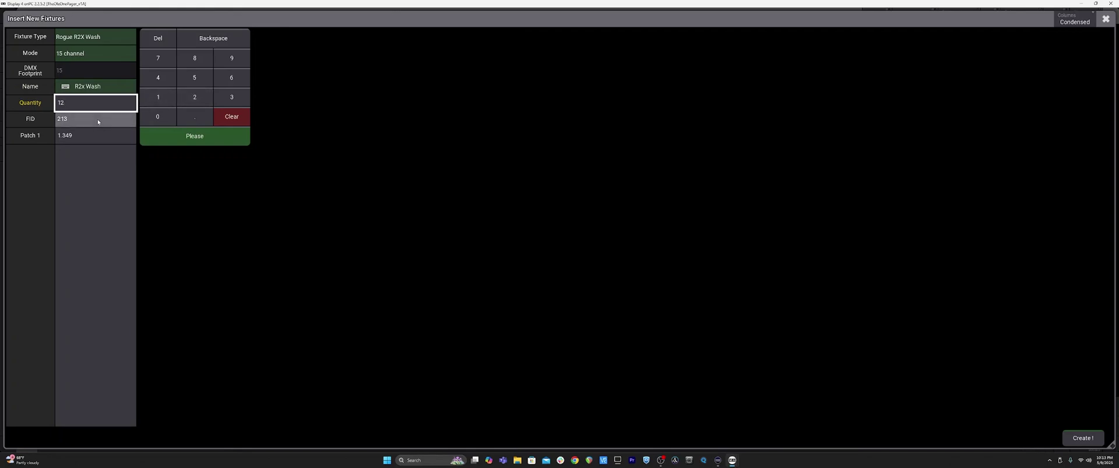
text(301)
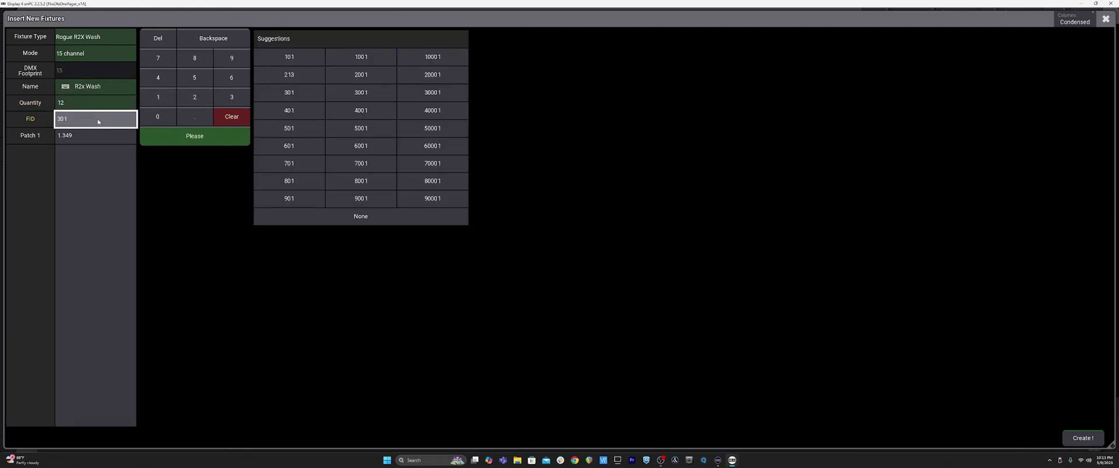
key(Return)
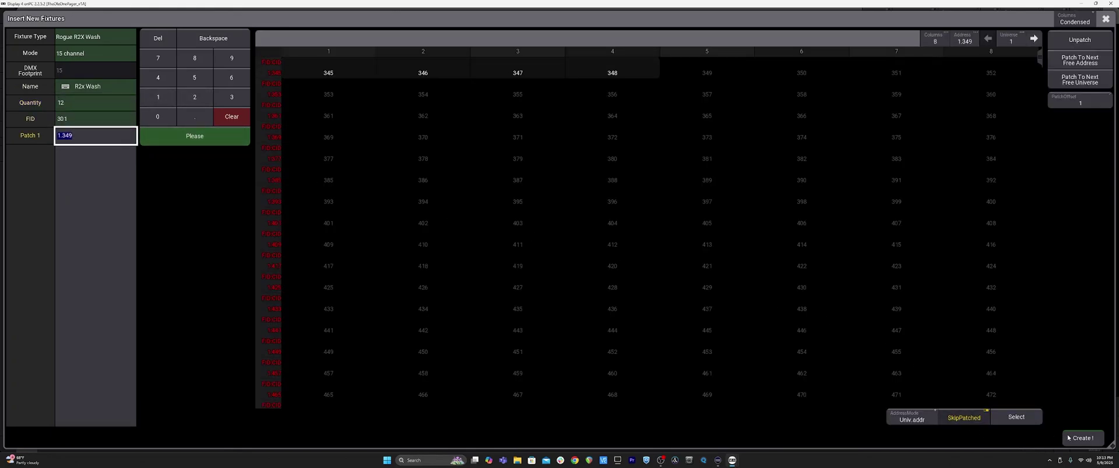
click(1068, 437)
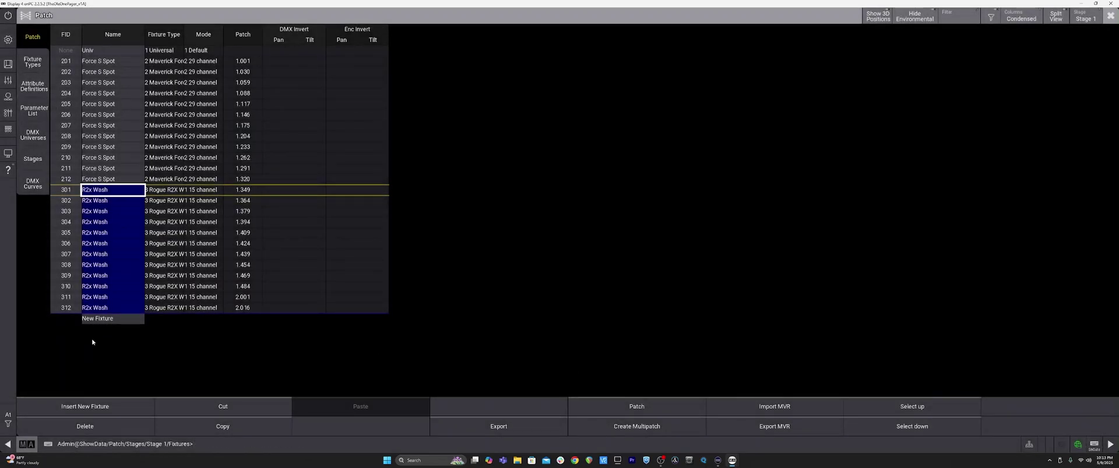
Step: Start inserting another fixture type, search the library for "group" and choose the Generic Grouping fixture in Default mode
click(92, 342)
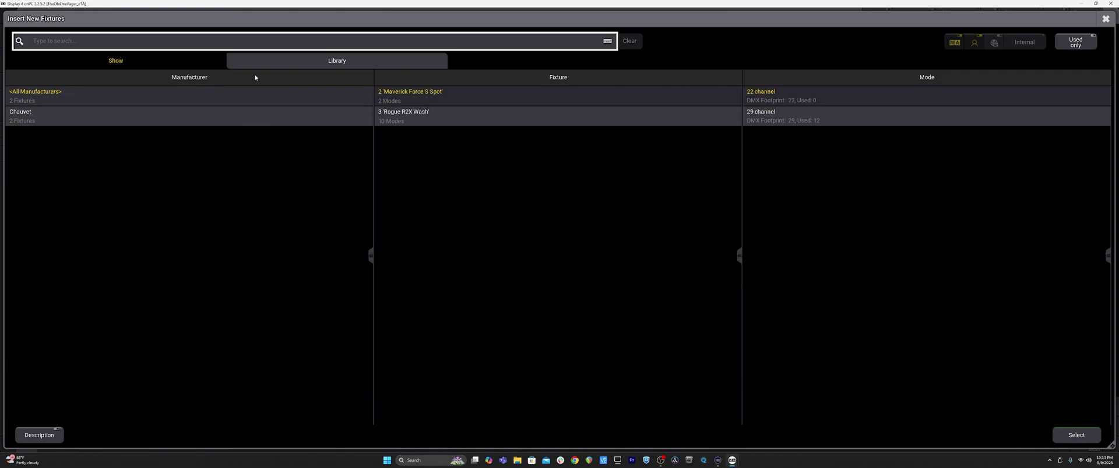
click(278, 42)
text(gen)
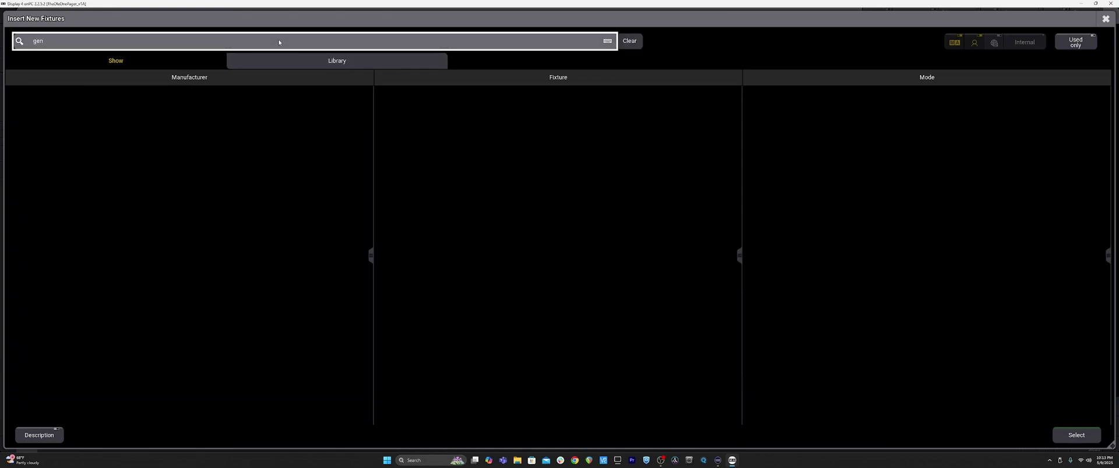
key(BackSpace)
key(BackSpace)
text(group)
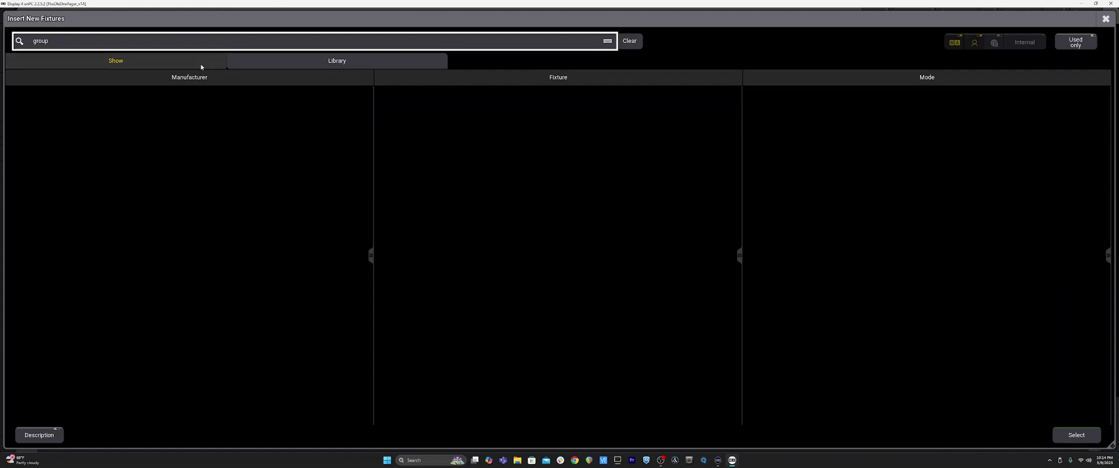
click(252, 62)
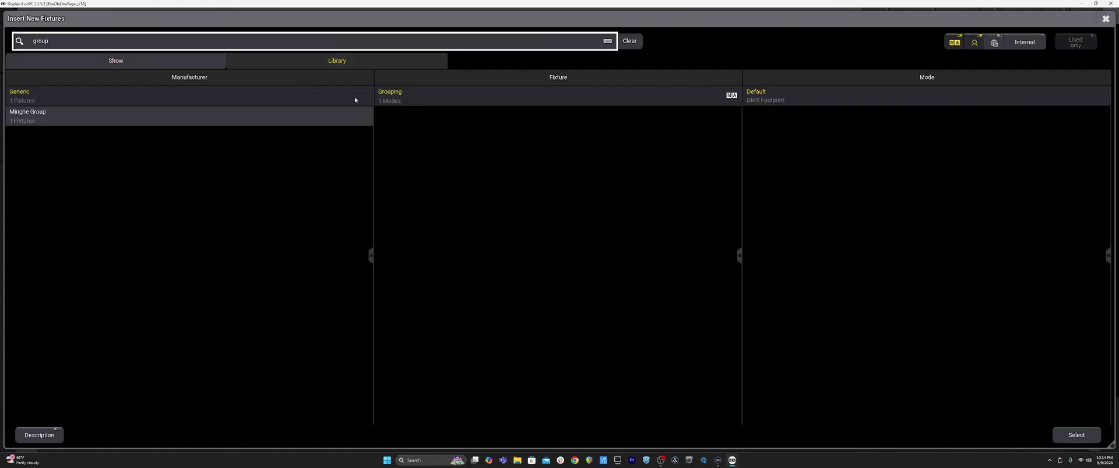
click(1076, 435)
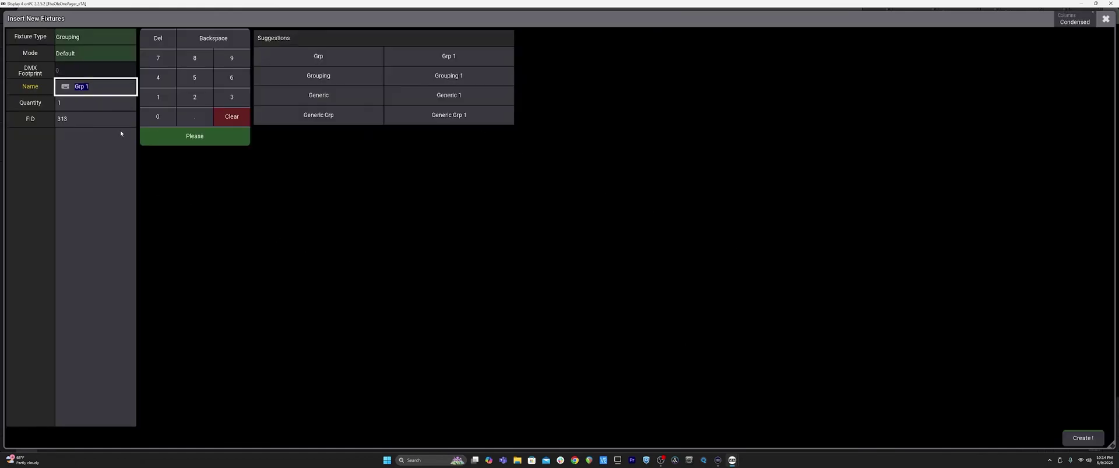
Step: Create two Grouping fixtures, keeping the suggested name and FID
click(99, 102)
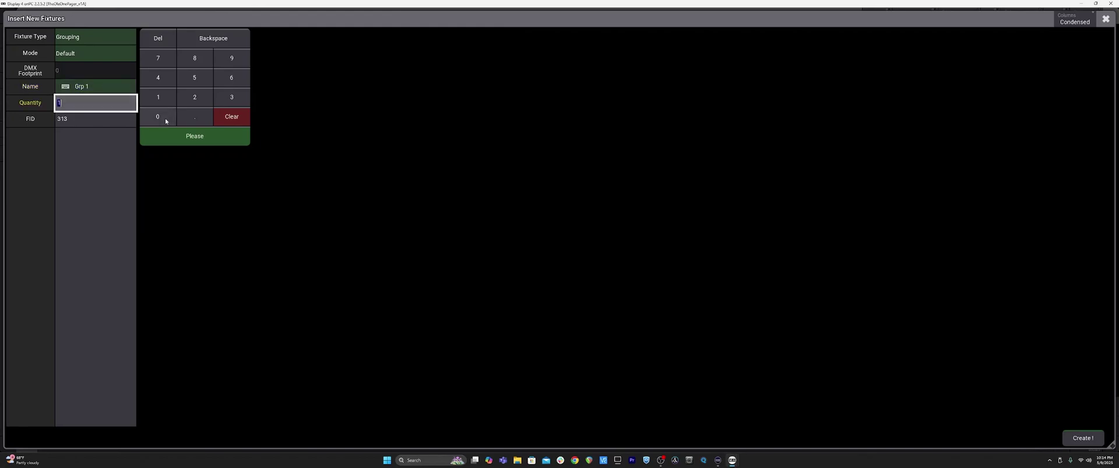
click(194, 97)
click(187, 139)
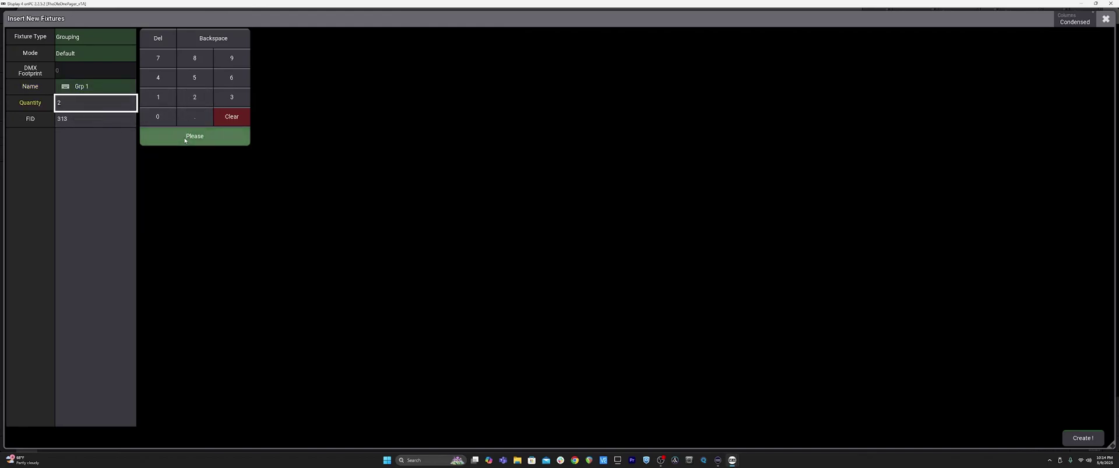
click(1082, 437)
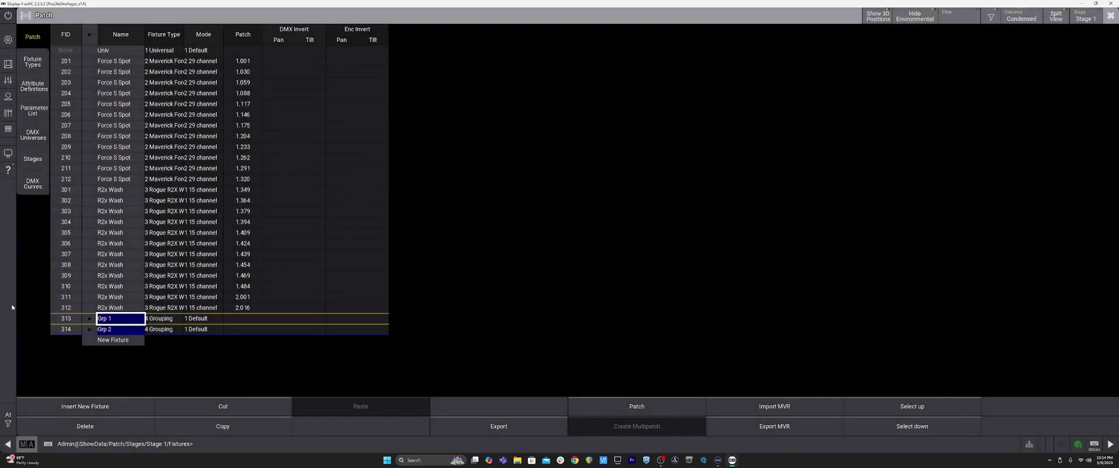
Step: Set the FID of the first Grouping fixture to 200 and of the second to 300
click(67, 319)
click(67, 320)
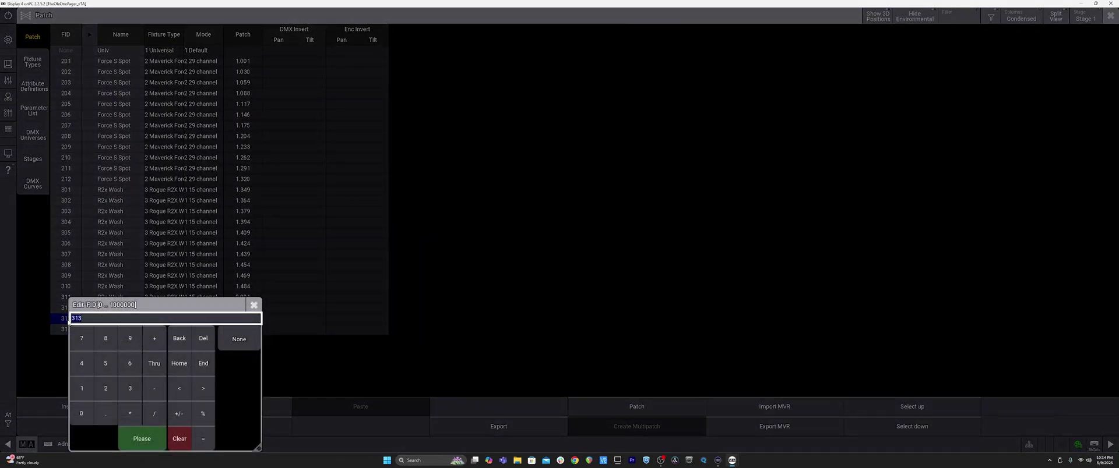
text(200)
key(Return)
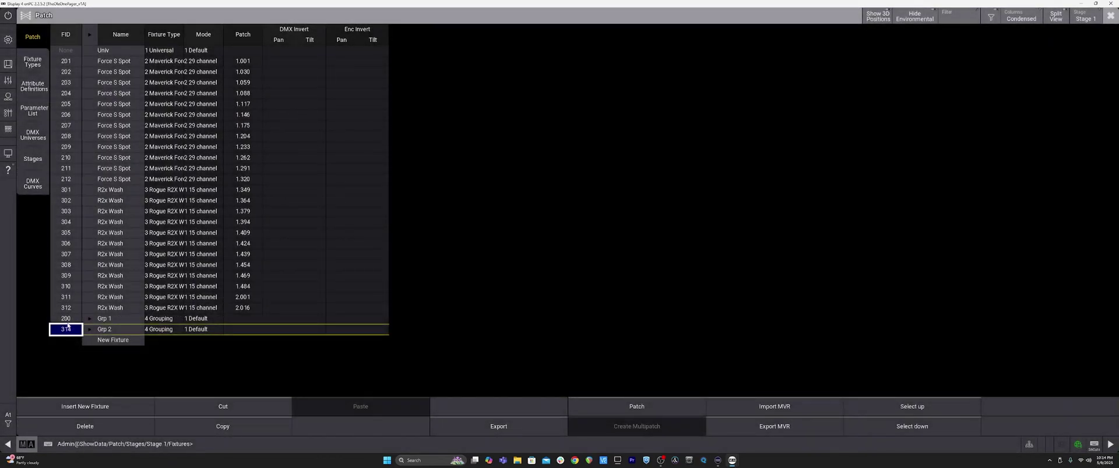
click(68, 328)
text(300)
key(Return)
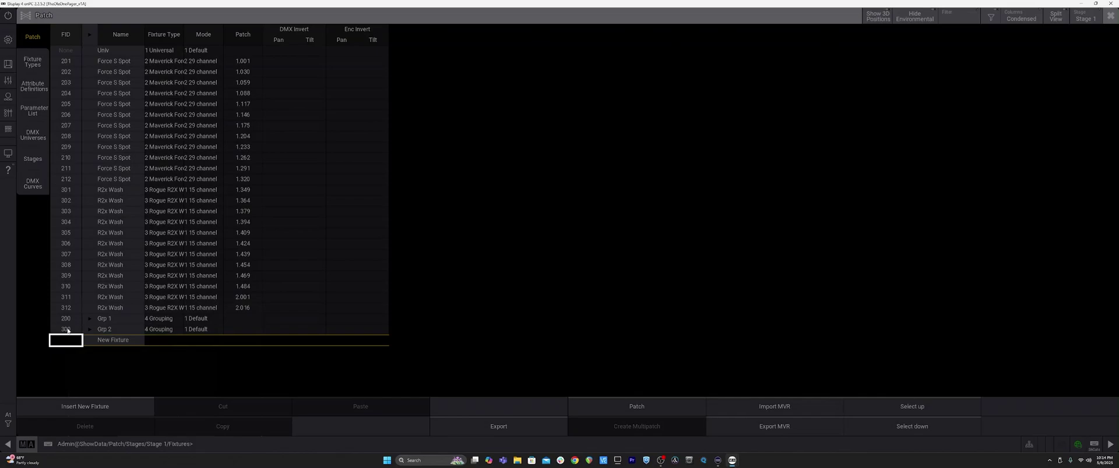
Step: Rename the Grouping fixture with FID 200 to Spots and the one with FID 300 to Washes
double_click(108, 319)
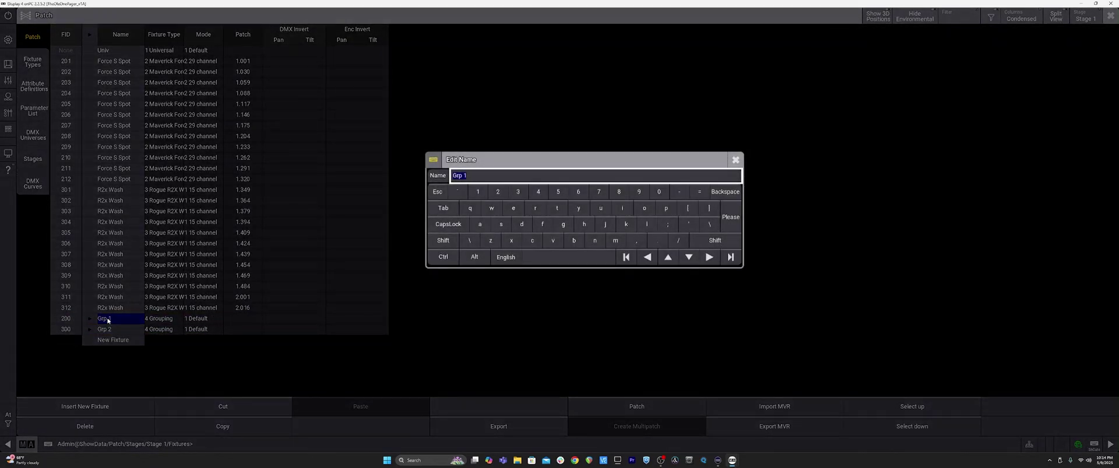
text(Spots)
key(Return)
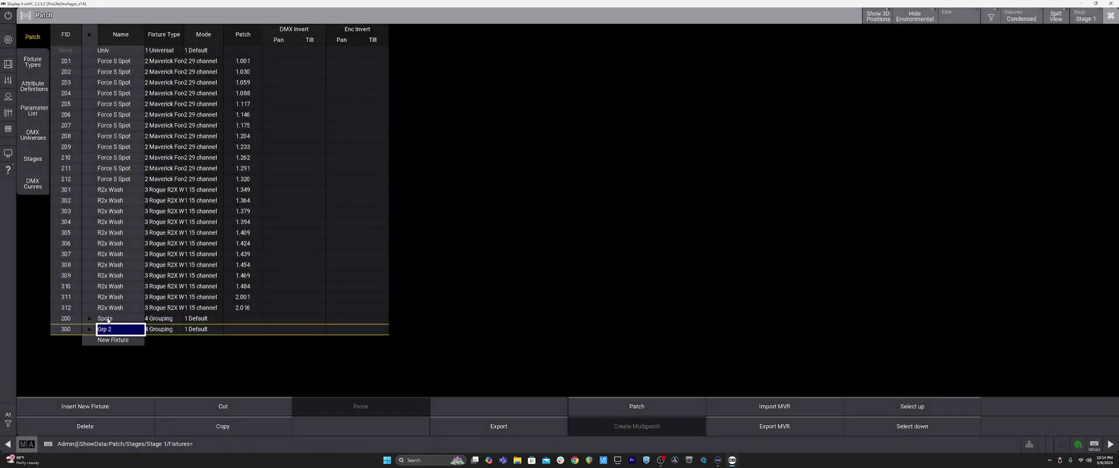
click(110, 330)
text(Washe)
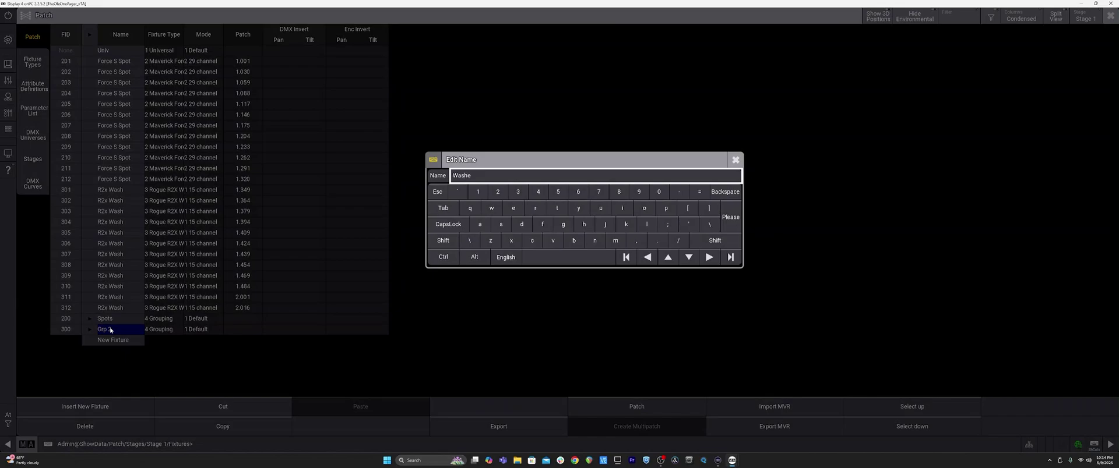
text(s)
key(Return)
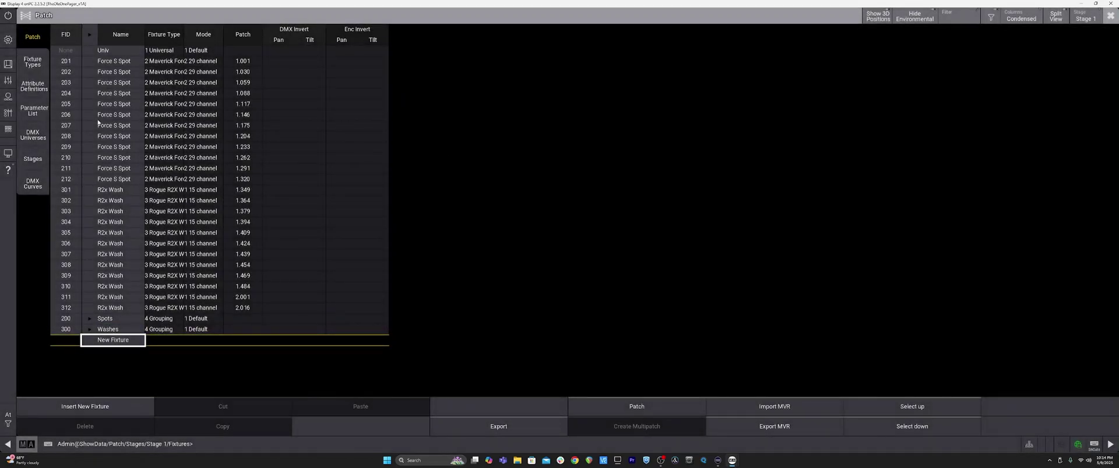
Step: Move the 12 Force S Spot fixtures, FID 201 to 212, into the Spots grouping, keeping their absolute position and rotation
click(91, 320)
click(90, 340)
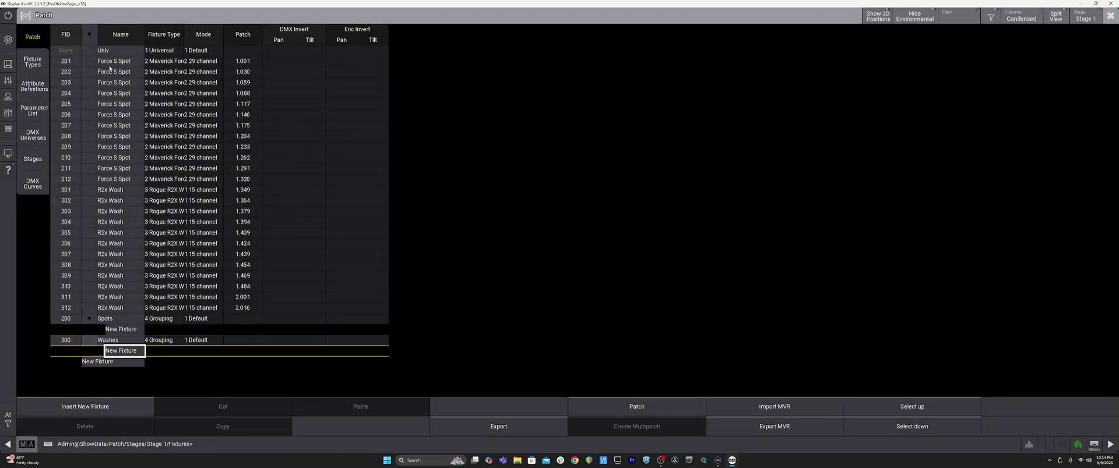
click(108, 63)
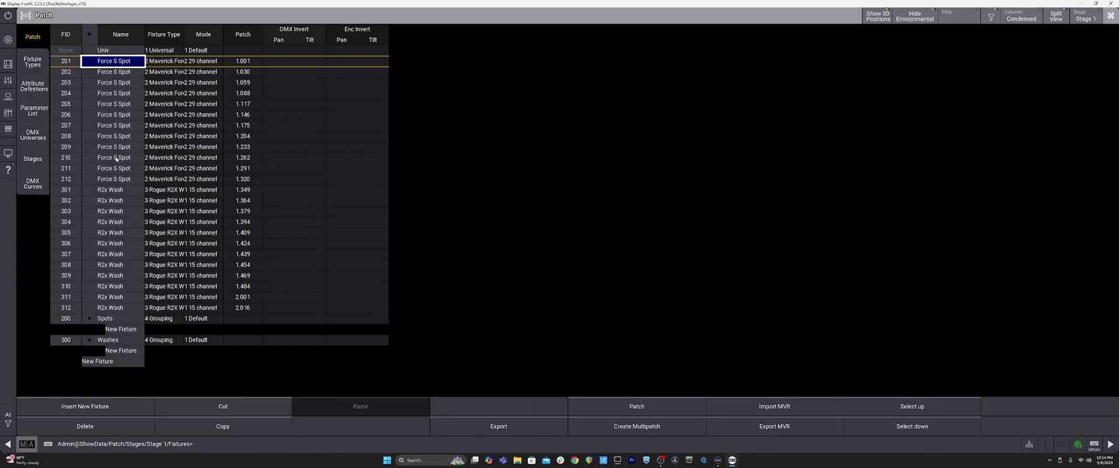
key(Caps_Lock)
key(Caps_Lock)
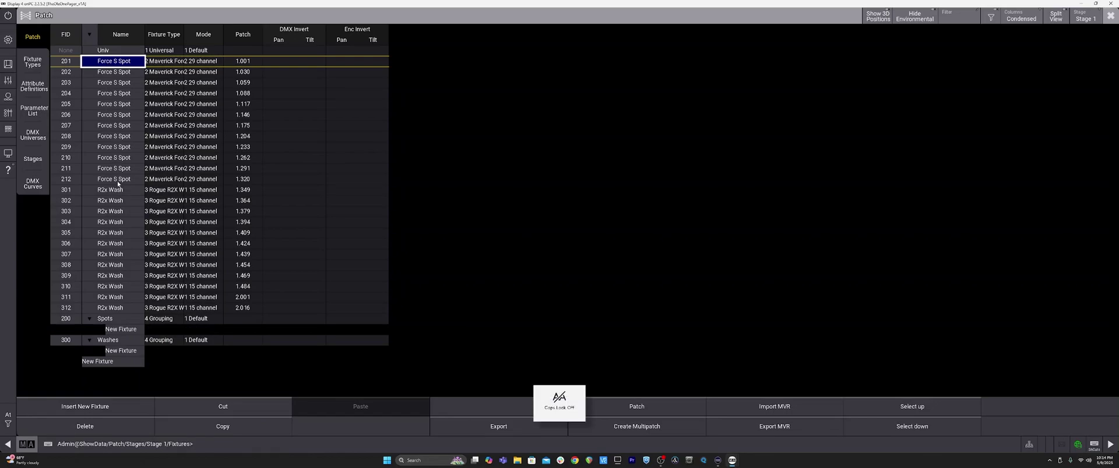
shift+click(118, 180)
key(ctrl+x)
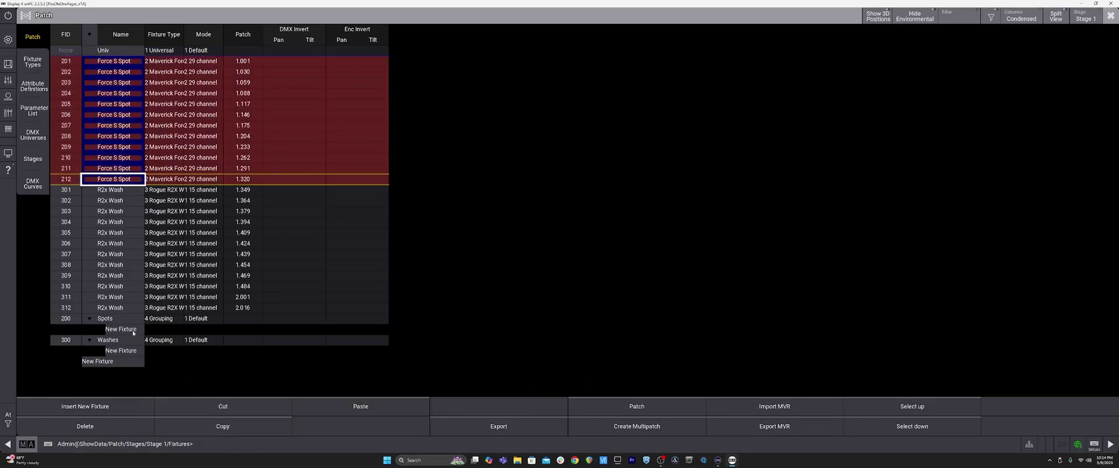
click(133, 330)
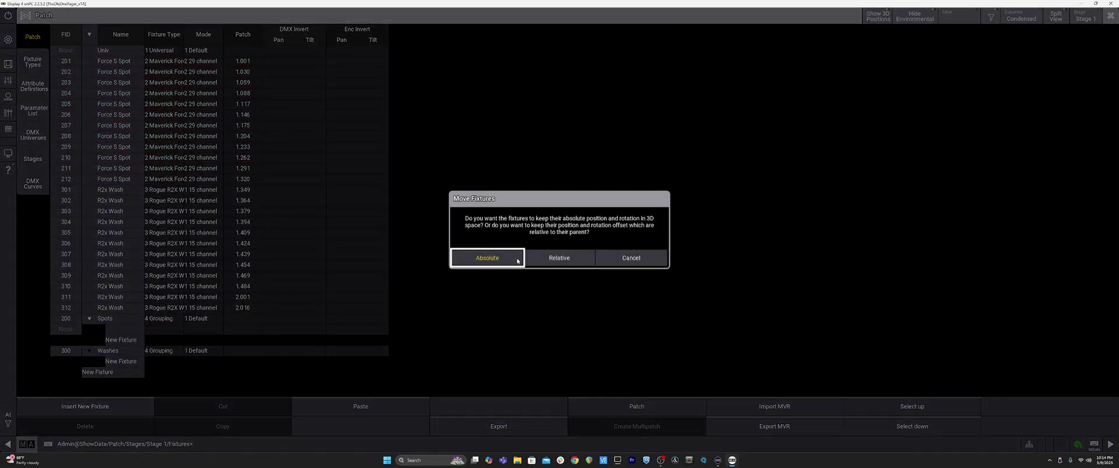
click(495, 261)
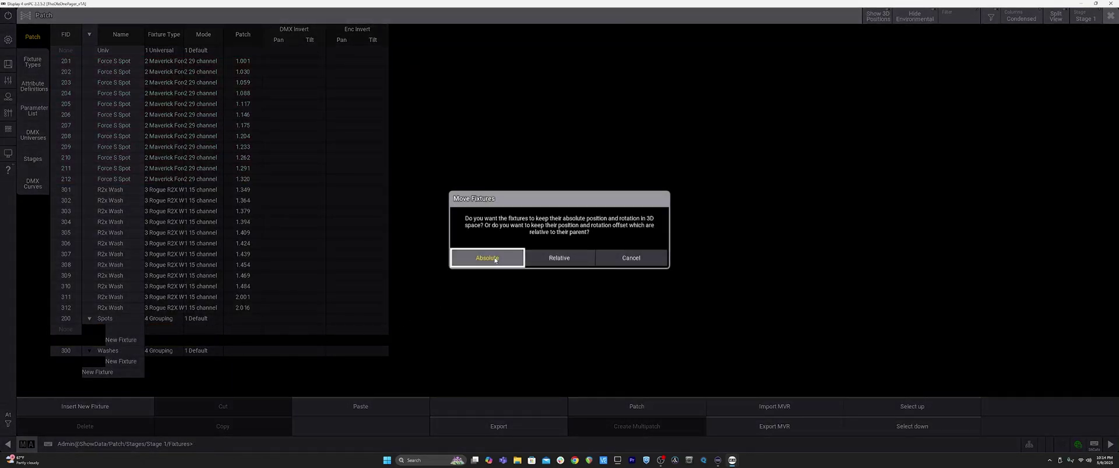
click(494, 261)
Step: Move the 12 R2x Wash fixtures, FID 301 to 312, into the Washes grouping, keeping their absolute position and rotation
click(90, 190)
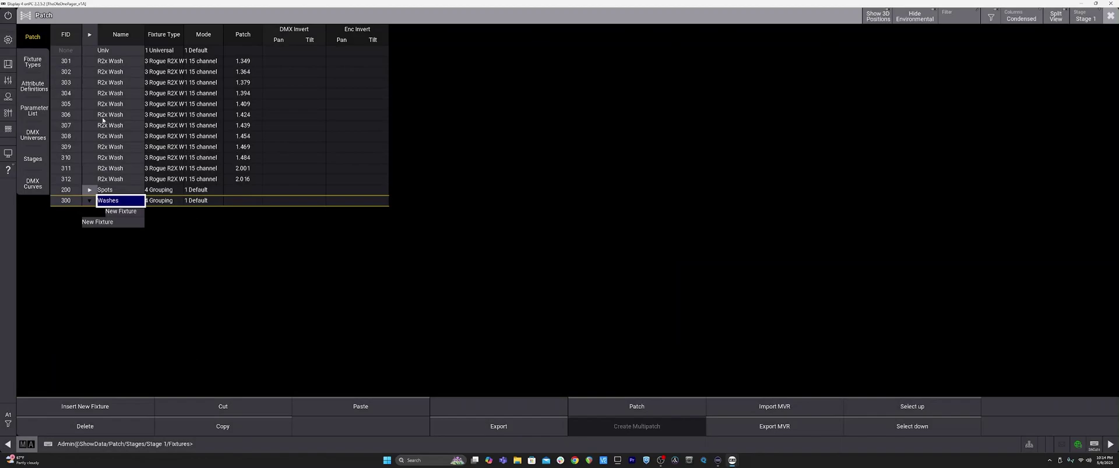
shift+click(117, 180)
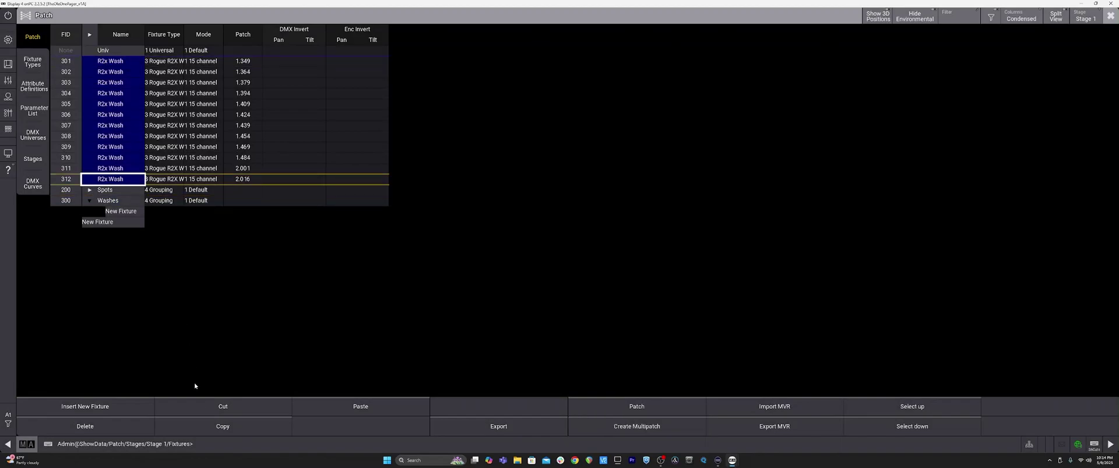
key(ctrl+x)
click(113, 212)
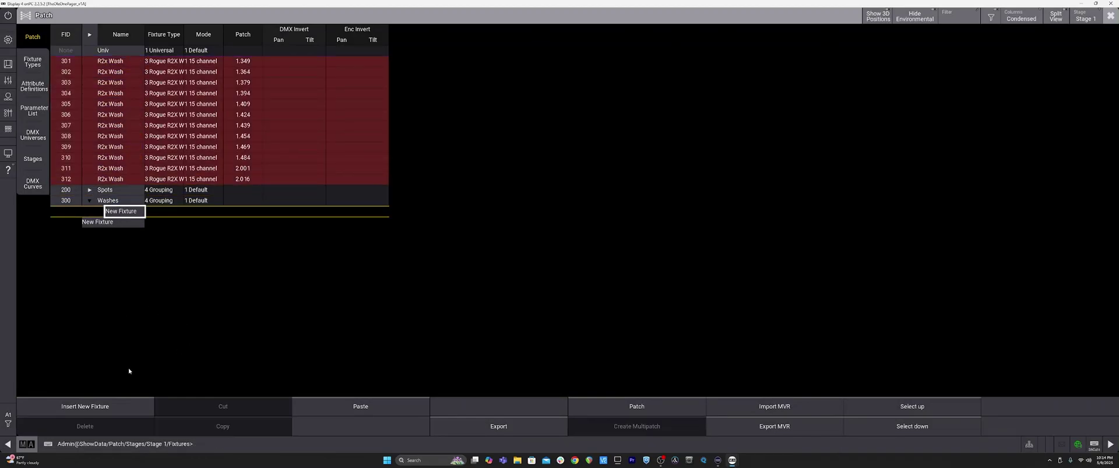
click(360, 407)
click(506, 261)
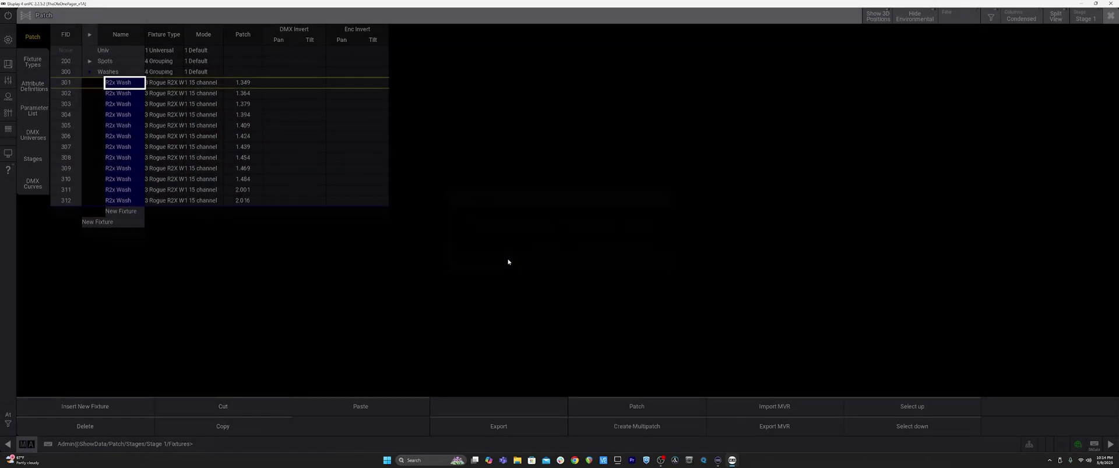
Step: Collapse the Washes grouping and leave the patch, saving the changes
click(90, 72)
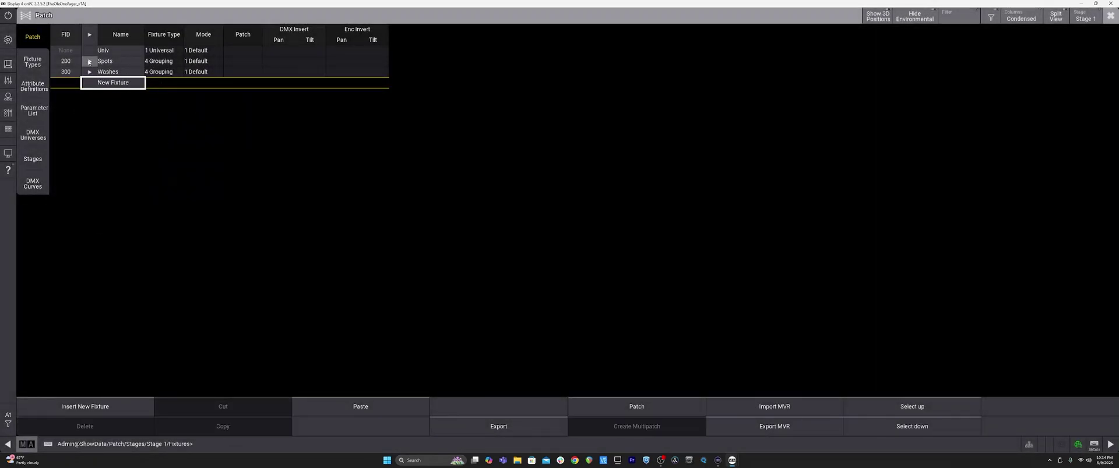
click(89, 61)
click(89, 60)
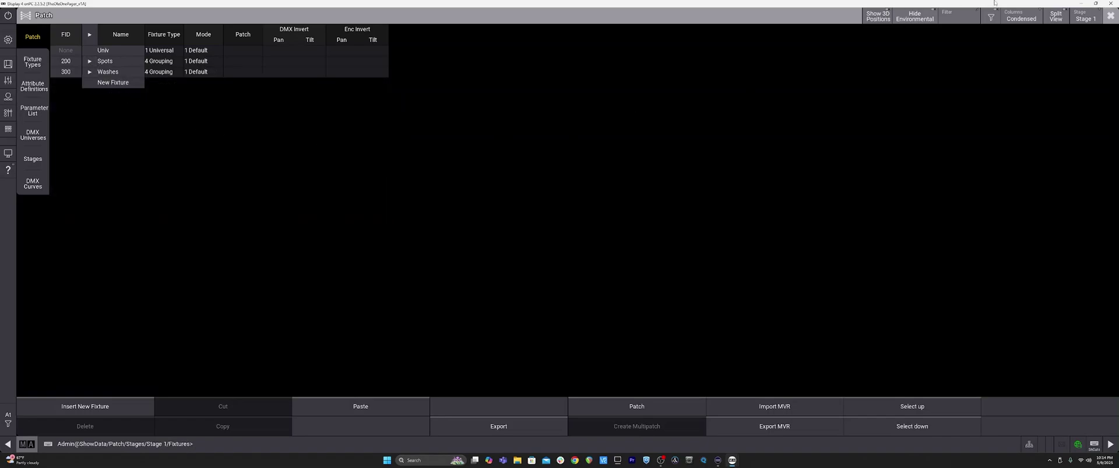
click(1110, 15)
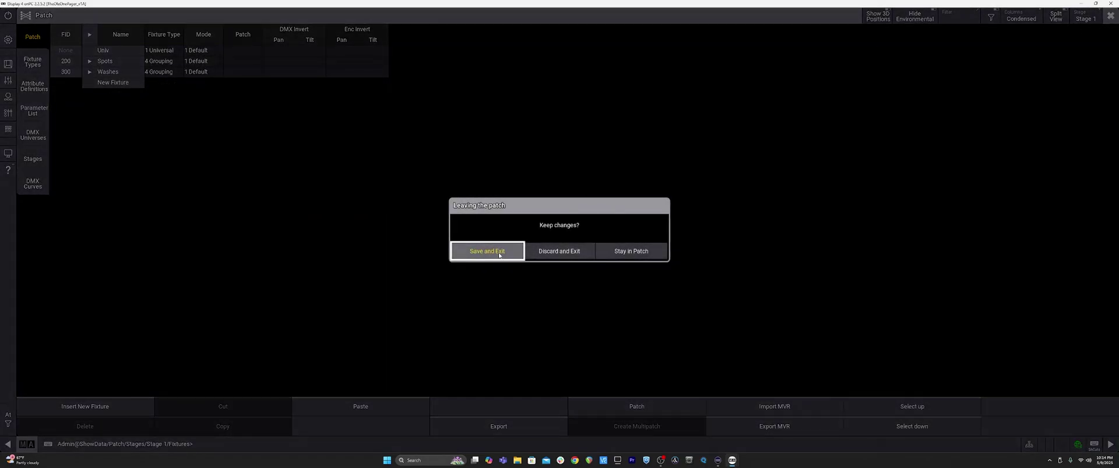
click(499, 255)
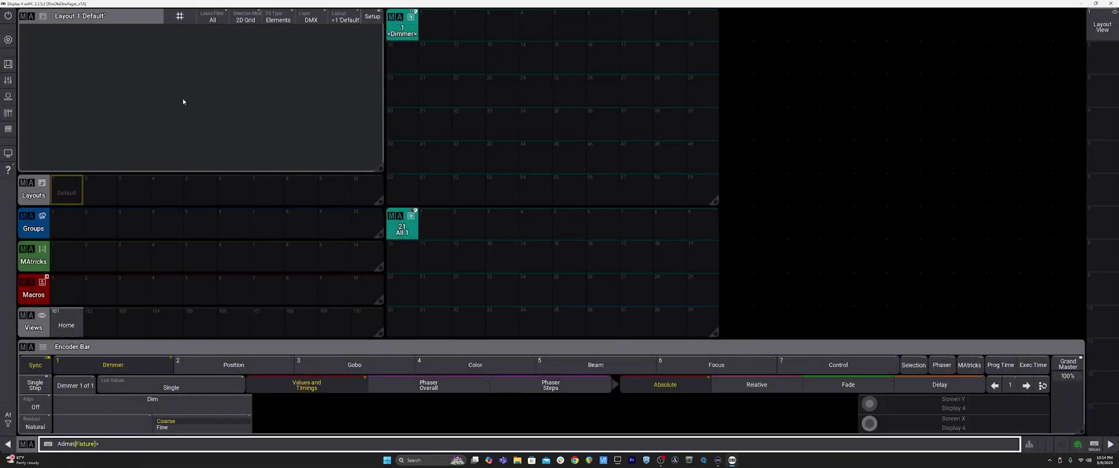
Step: Add a Fixture Sheet window in the empty screen area and collapse its Spots and Washes groupings
click(722, 23)
click(748, 48)
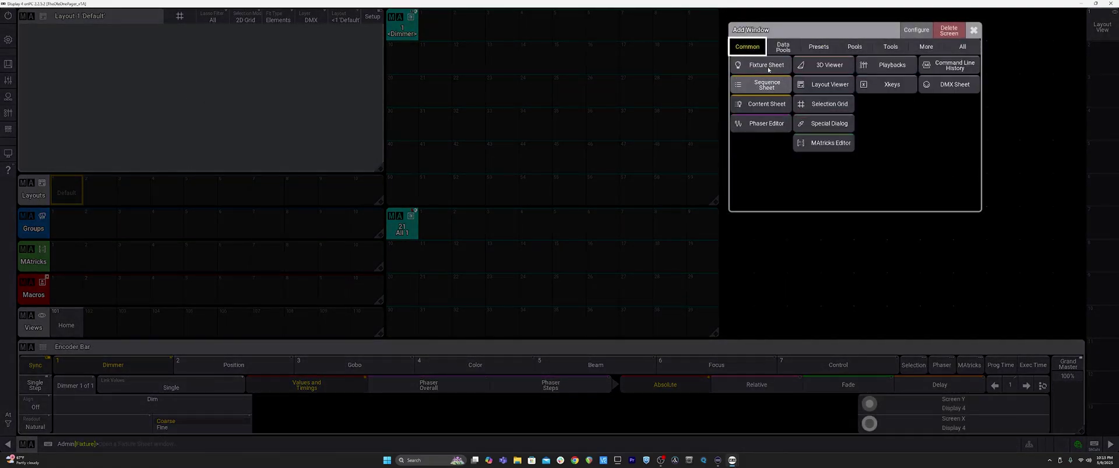
click(743, 66)
click(730, 61)
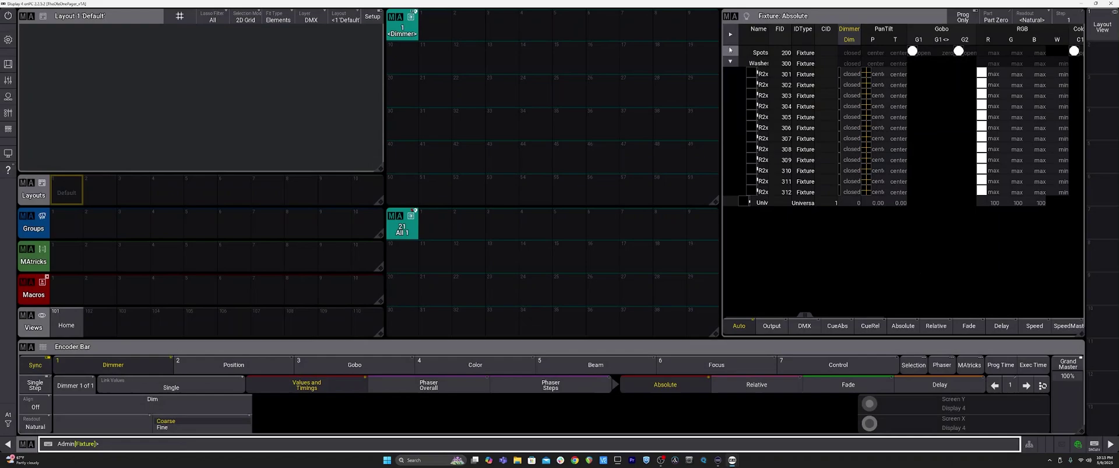
click(730, 52)
click(730, 52)
click(730, 60)
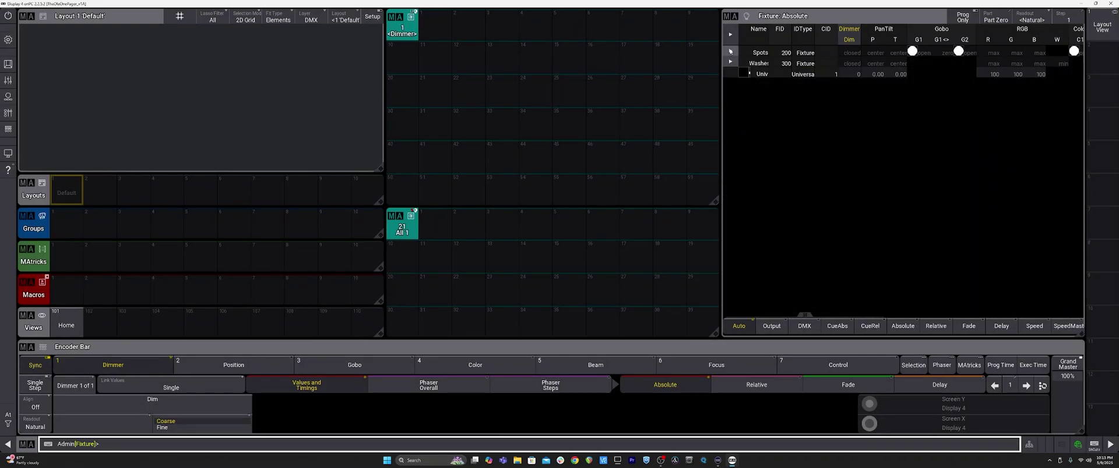
Step: Select all 12 Force S Spots inside the Spots grouping of the fixture sheet and assign them to layout 1
click(730, 52)
drag(765, 60, 804, 180)
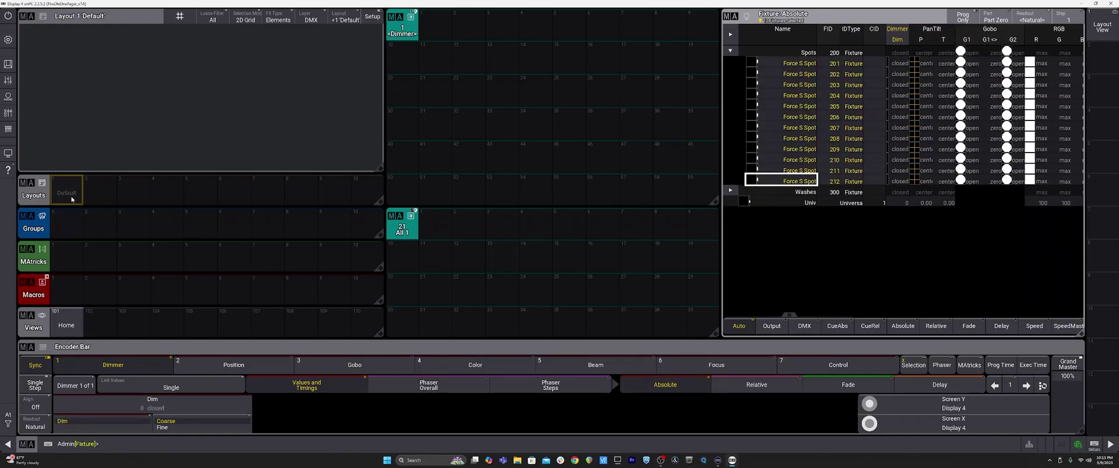
drag(66, 192, 76, 245)
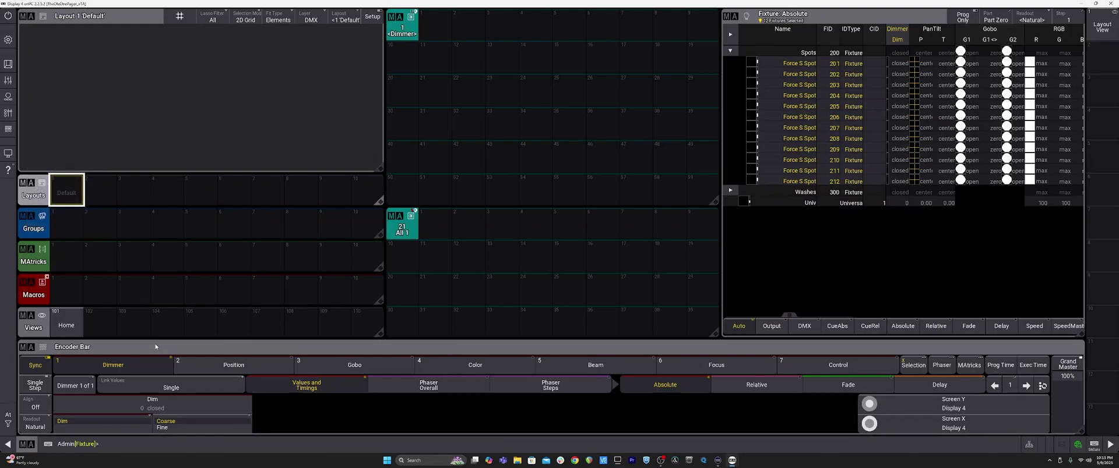
click(163, 446)
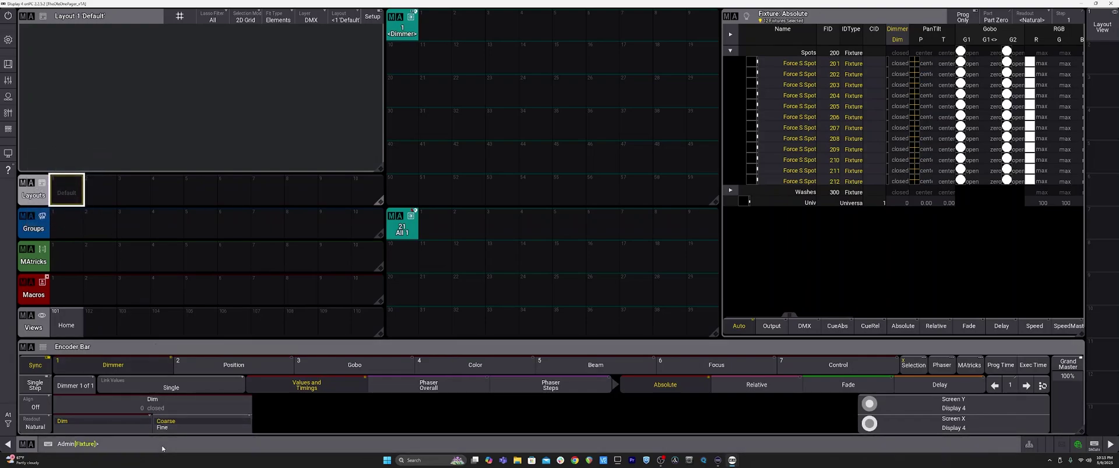
text(S)
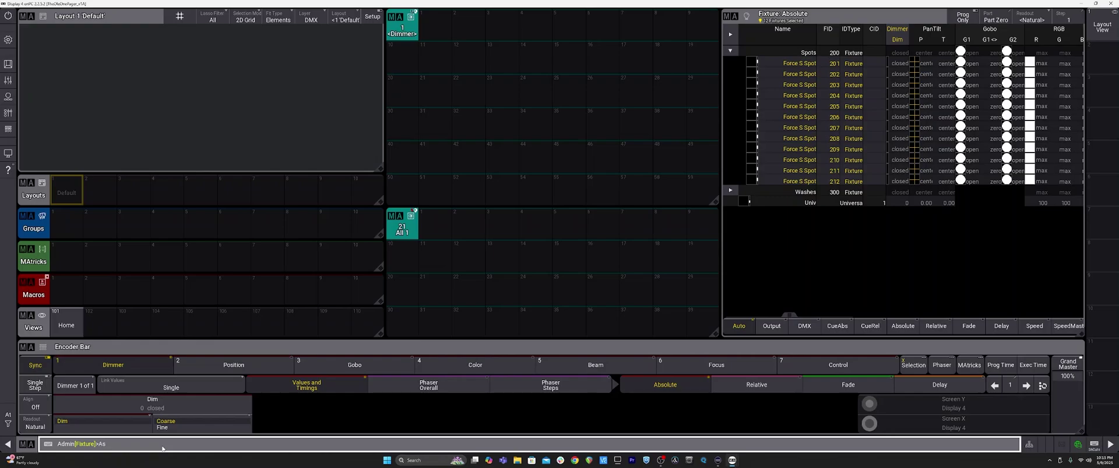
text(sign)
click(66, 191)
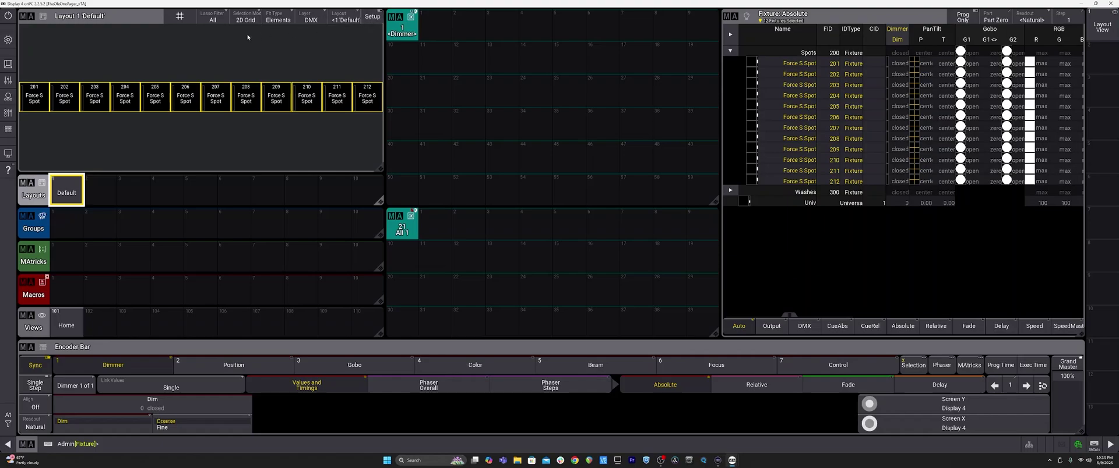
Step: Turn on layout setup mode and set the layout viewer's grid color to red (FF0000FF) and its grid style to Lines
click(373, 16)
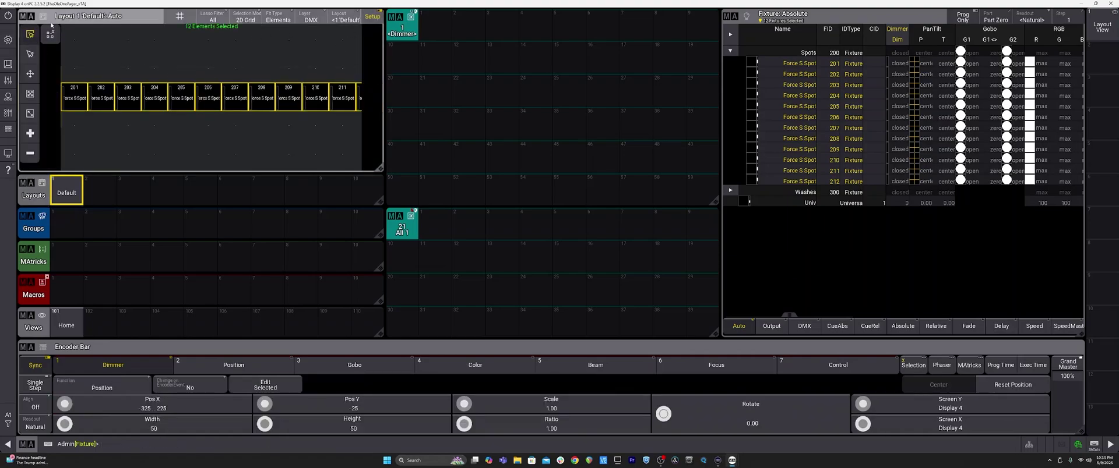
click(27, 17)
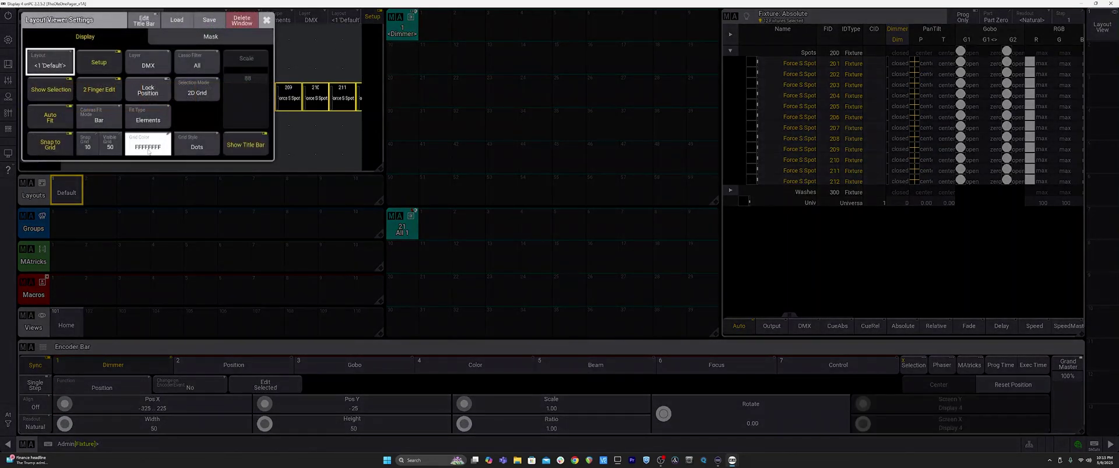
click(148, 148)
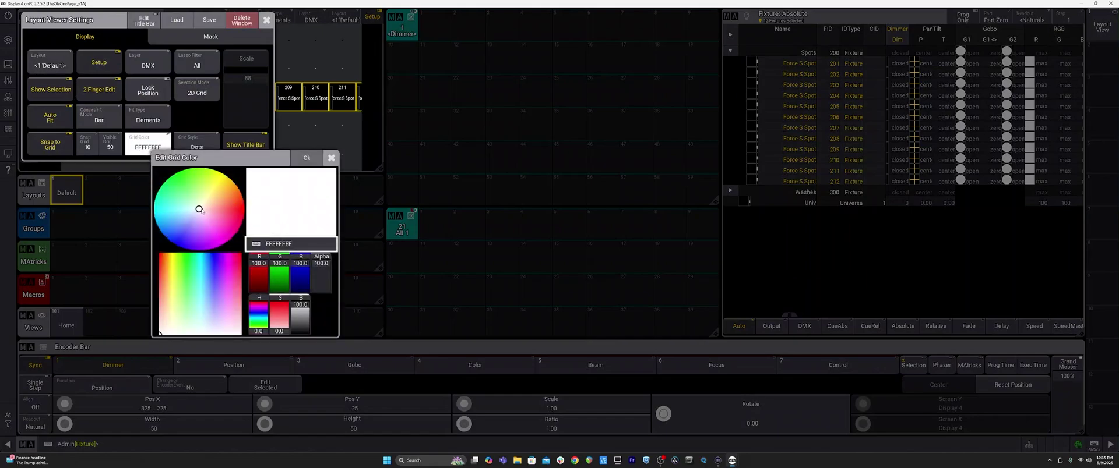
drag(200, 210, 264, 216)
drag(299, 278, 300, 300)
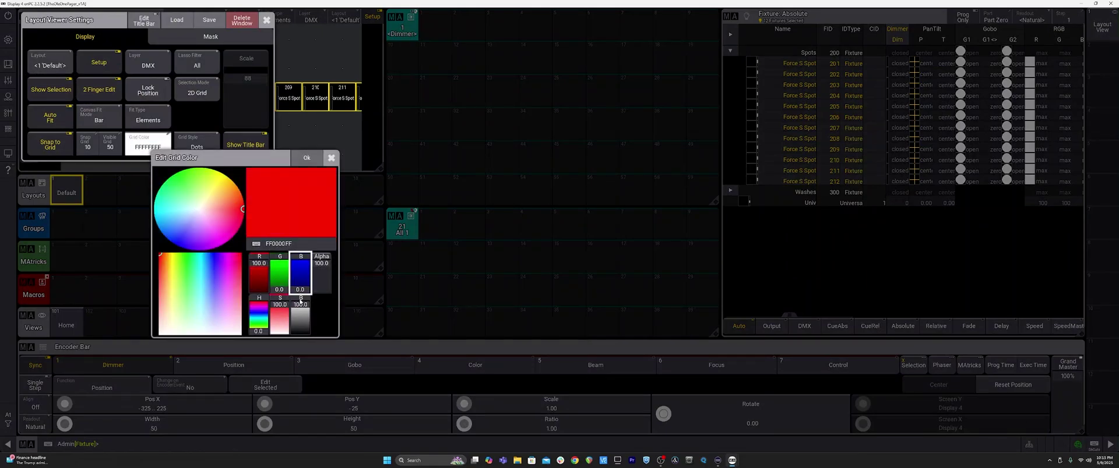
click(306, 158)
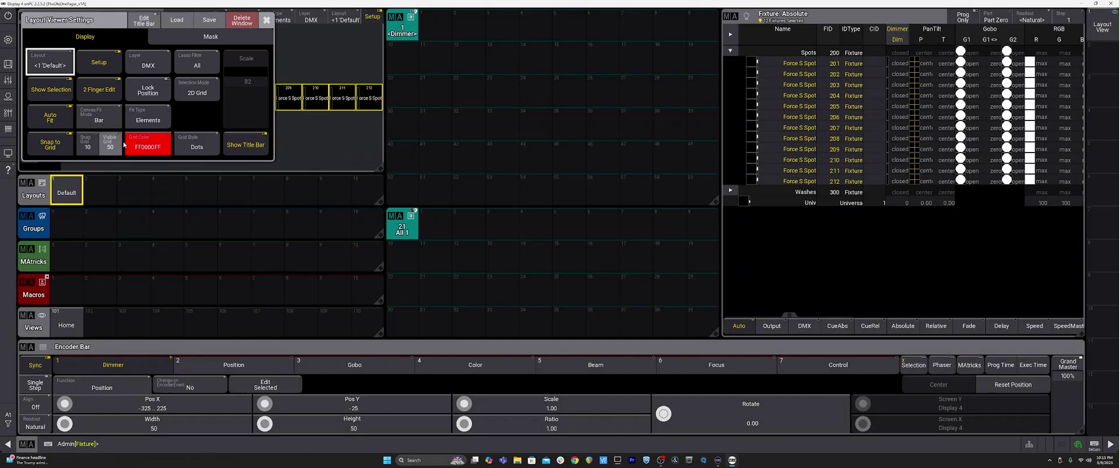
click(198, 146)
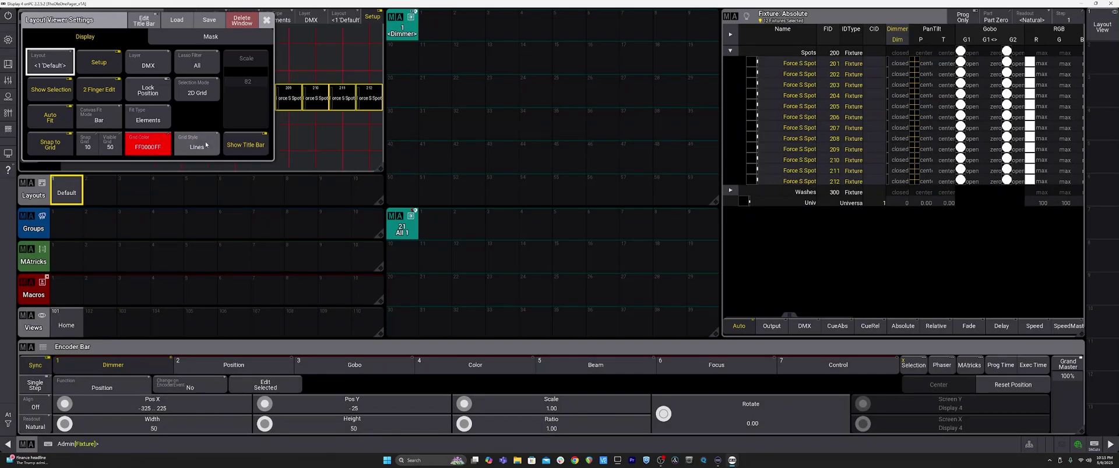
Step: Save the layout viewer settings as a new preference named Default and close the settings
click(208, 21)
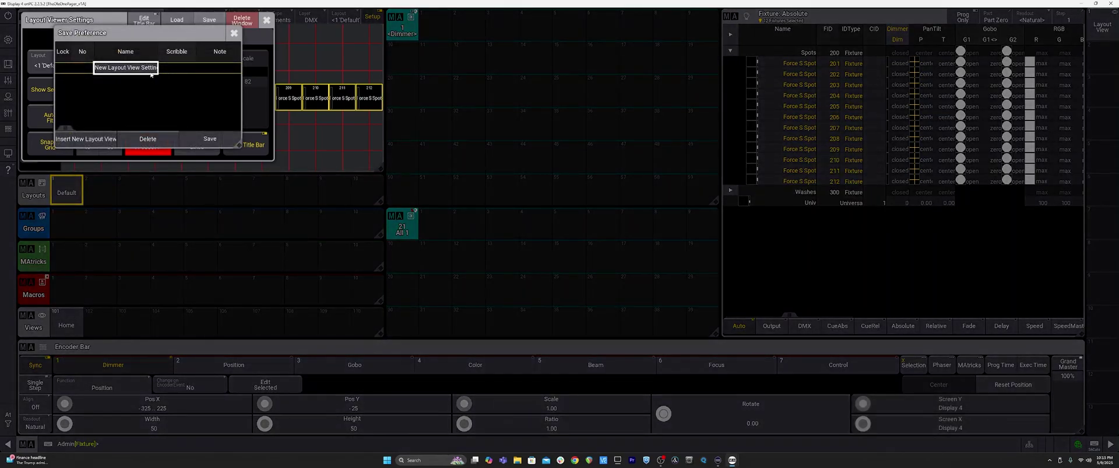
click(208, 139)
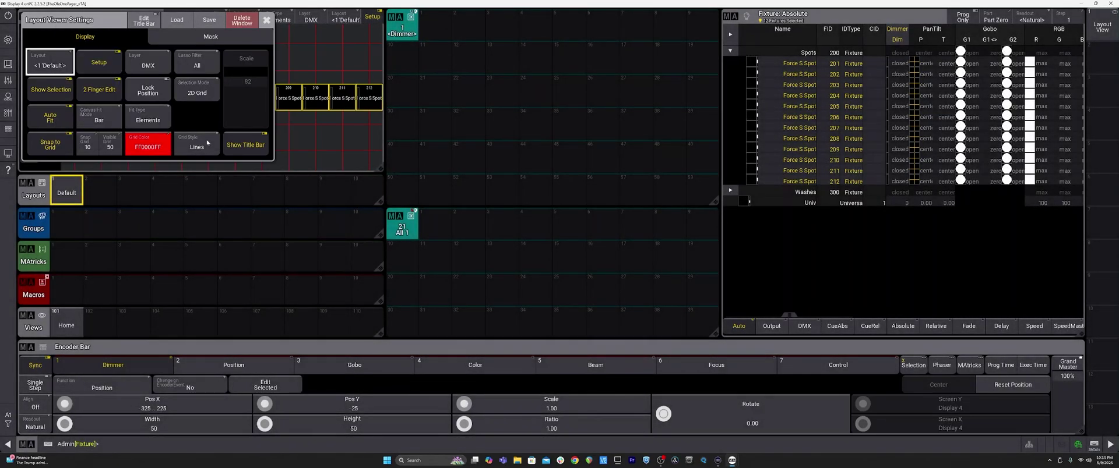
click(208, 20)
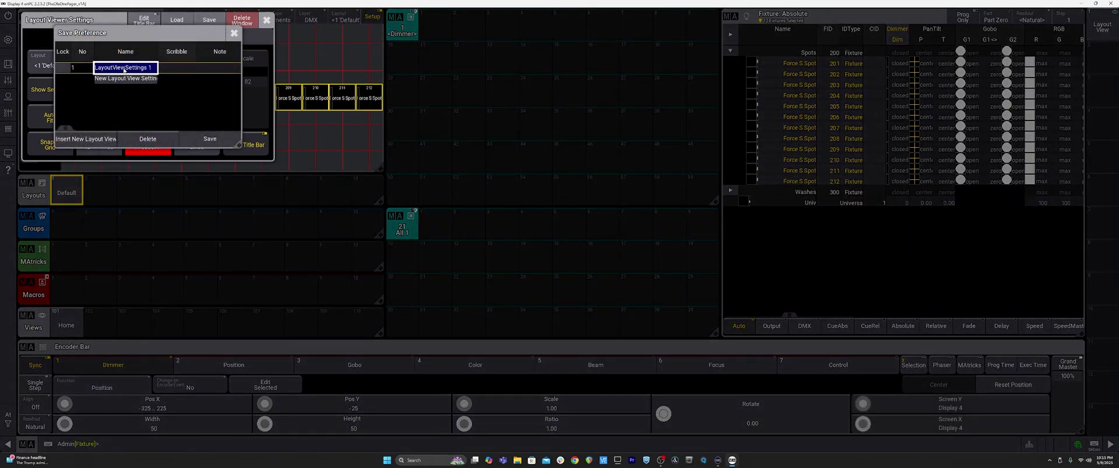
click(123, 69)
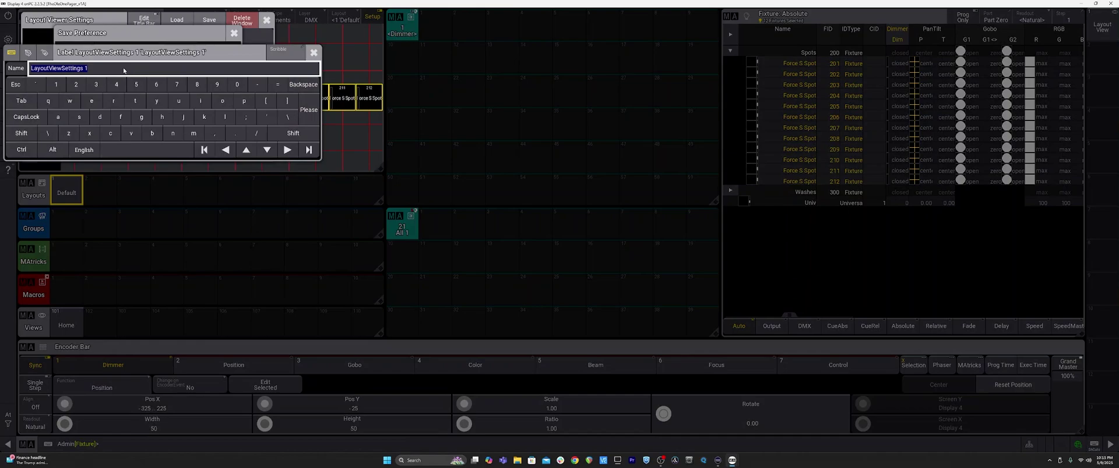
text(Defau)
key(BackSpace)
key(BackSpace)
key(BackSpace)
text(ault)
key(Return)
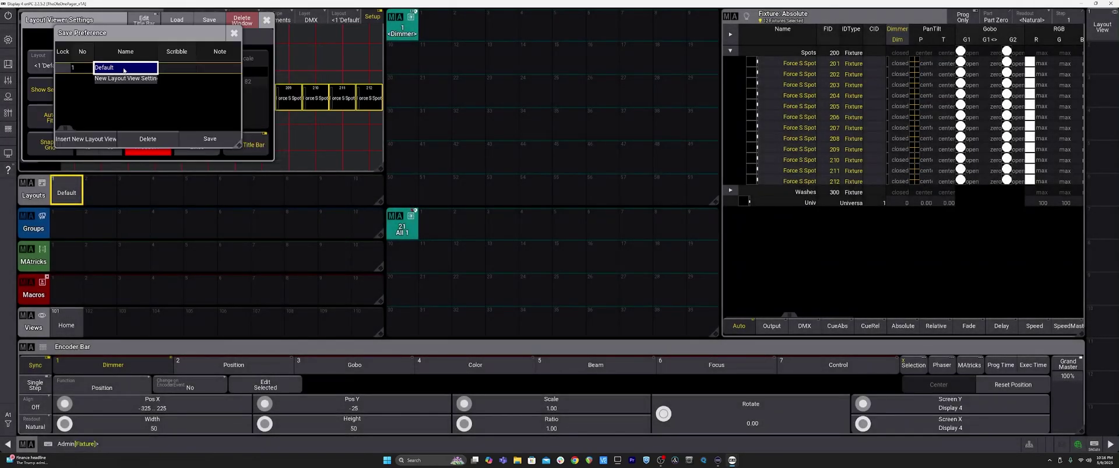
click(210, 139)
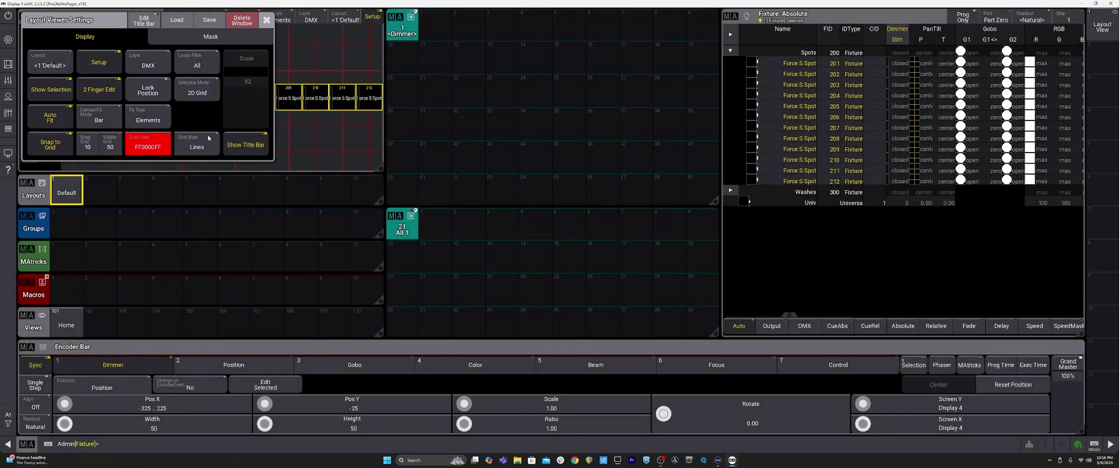
click(266, 20)
Step: Label layout 1 as Spots
drag(67, 193, 69, 164)
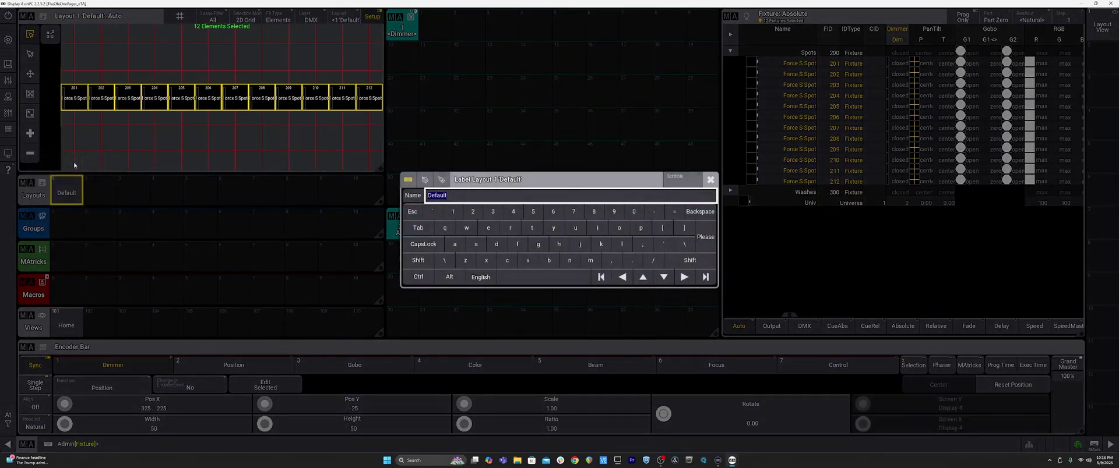
text(Spots)
key(Return)
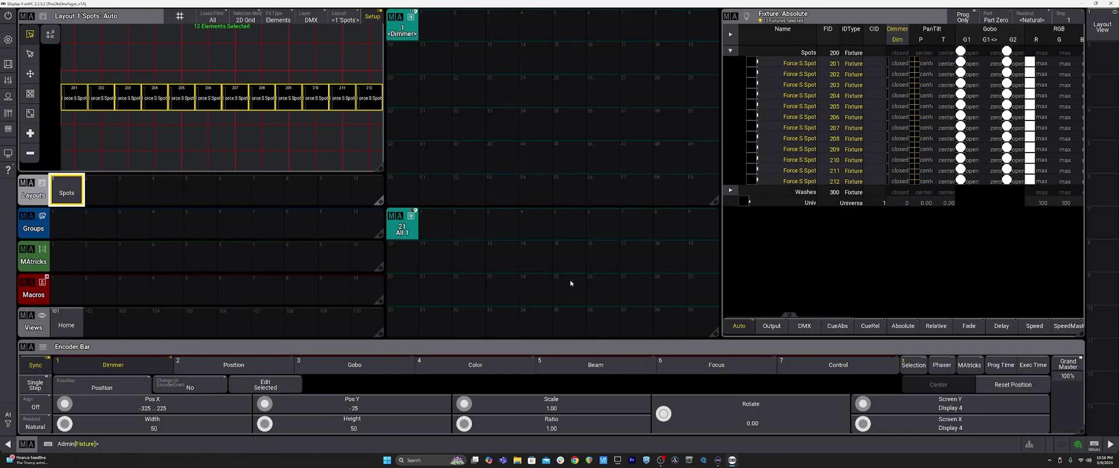
Step: Recall the Home view and add a Selection Grid window in the empty screen area
click(66, 325)
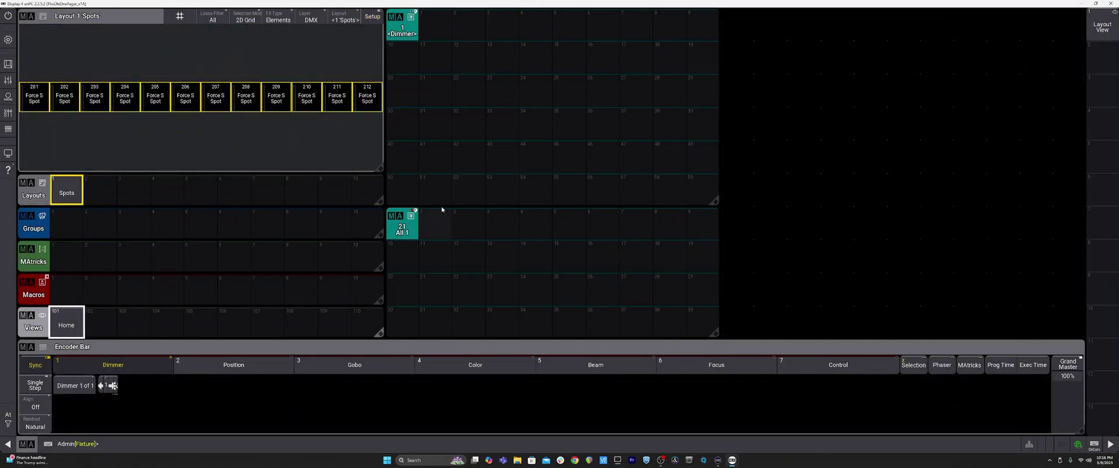
click(733, 25)
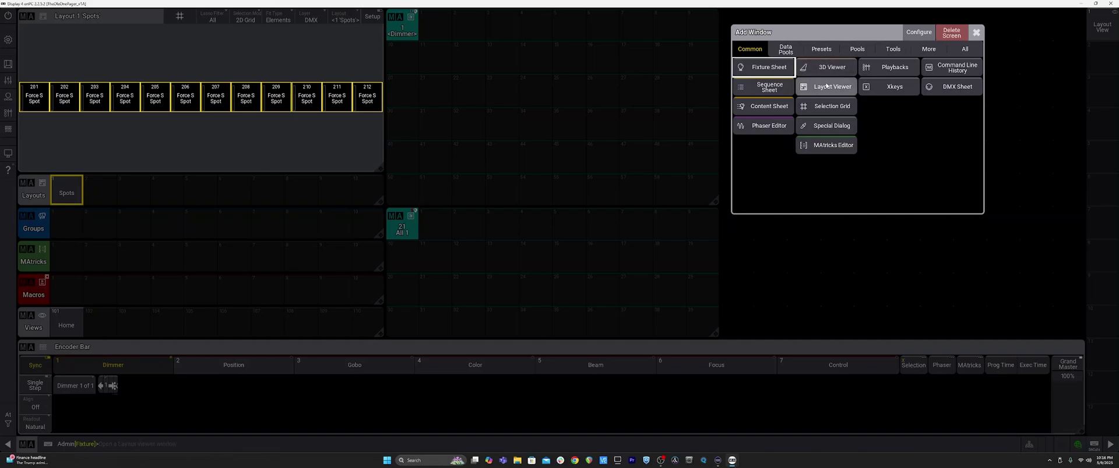
click(831, 106)
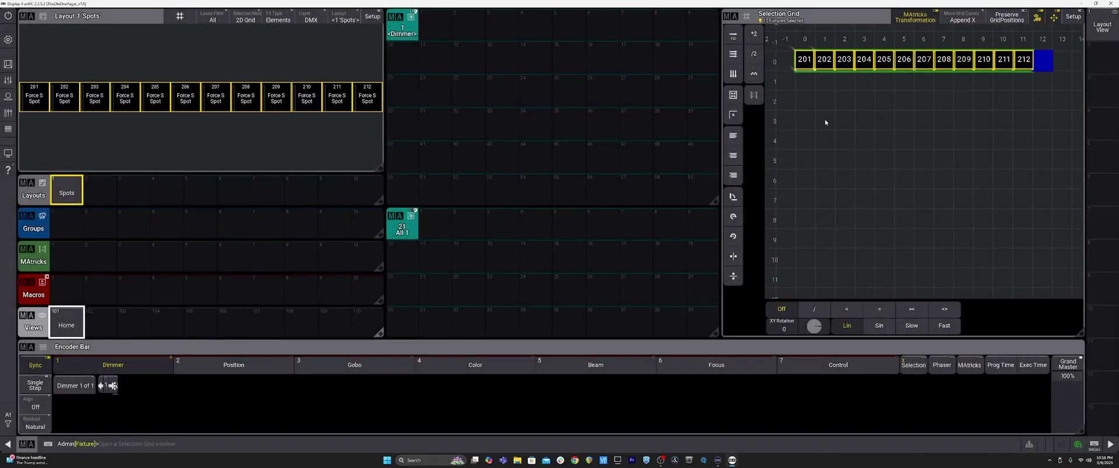
Step: Turn on setup mode for the Spots layout and load the saved Default preference into the layout viewer settings
click(372, 16)
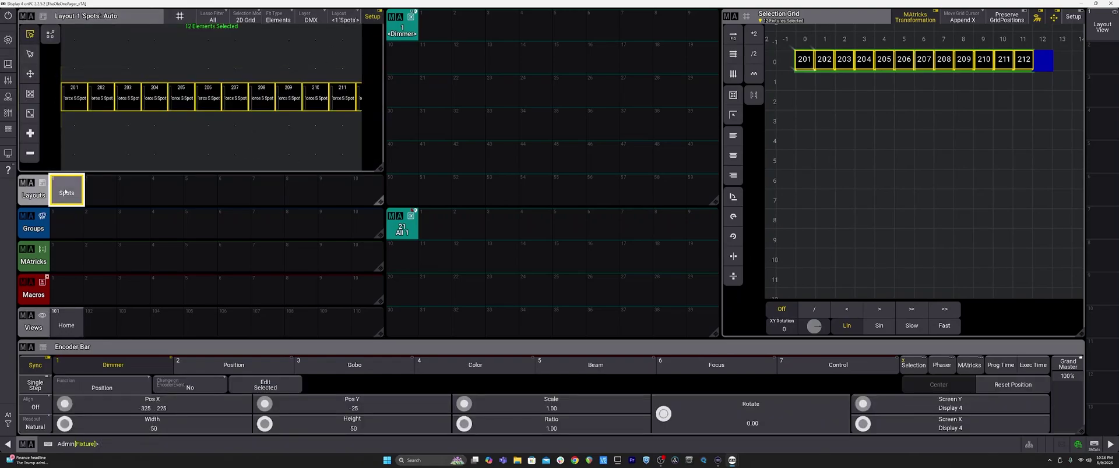
click(32, 21)
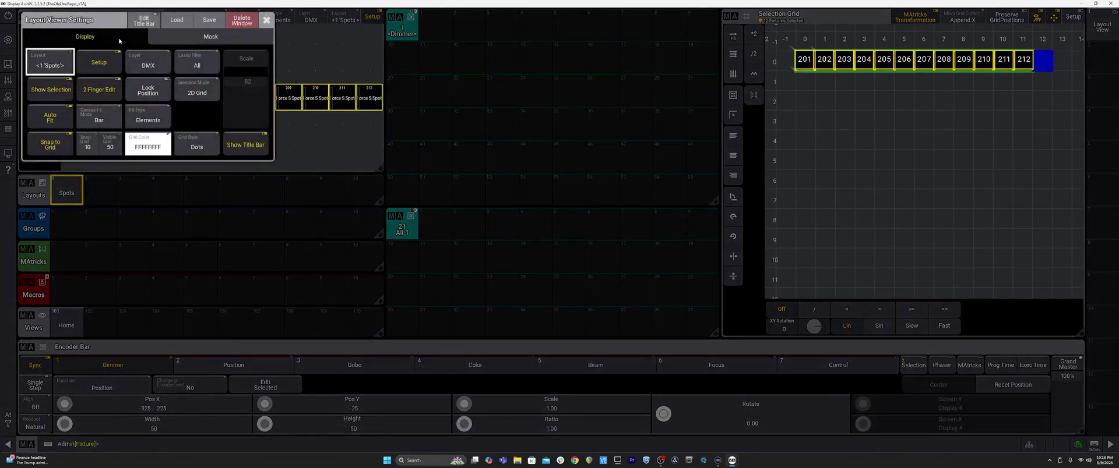
click(176, 19)
click(209, 138)
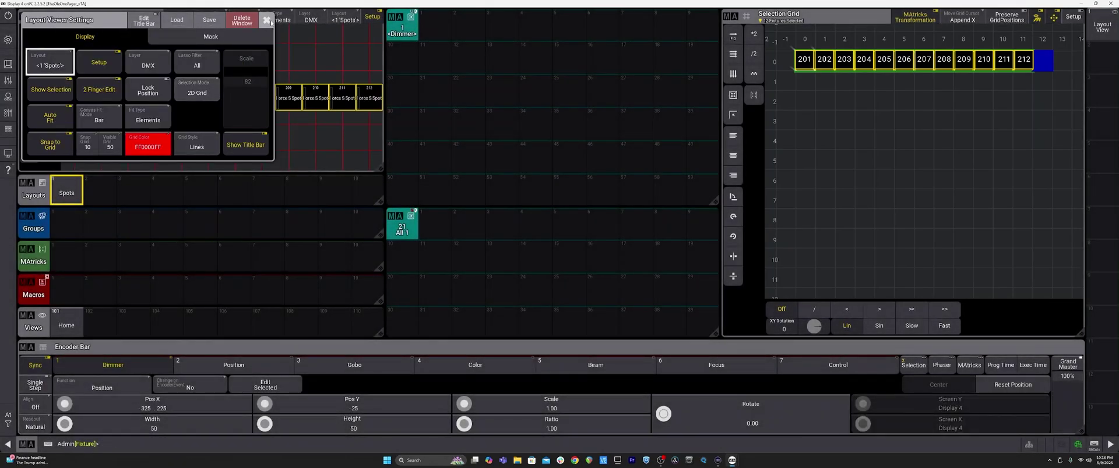
click(266, 19)
click(62, 195)
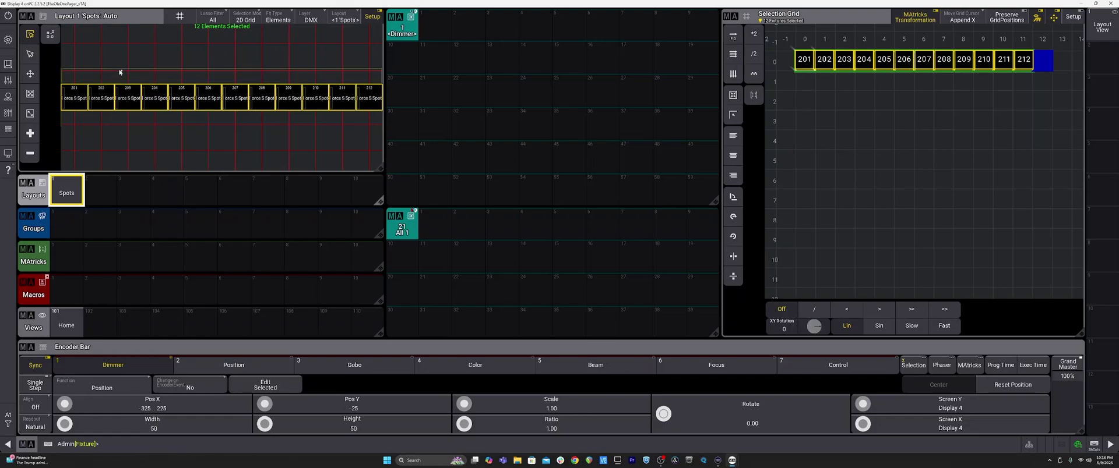
Step: Arrange the Force S Spots in two rows of six, 201–206 above 207–212, leaving one empty grid cell between neighbouring fixtures
mouse_move(89, 73)
mouse_down()
mouse_move(84, 41)
mouse_move(86, 60)
mouse_up()
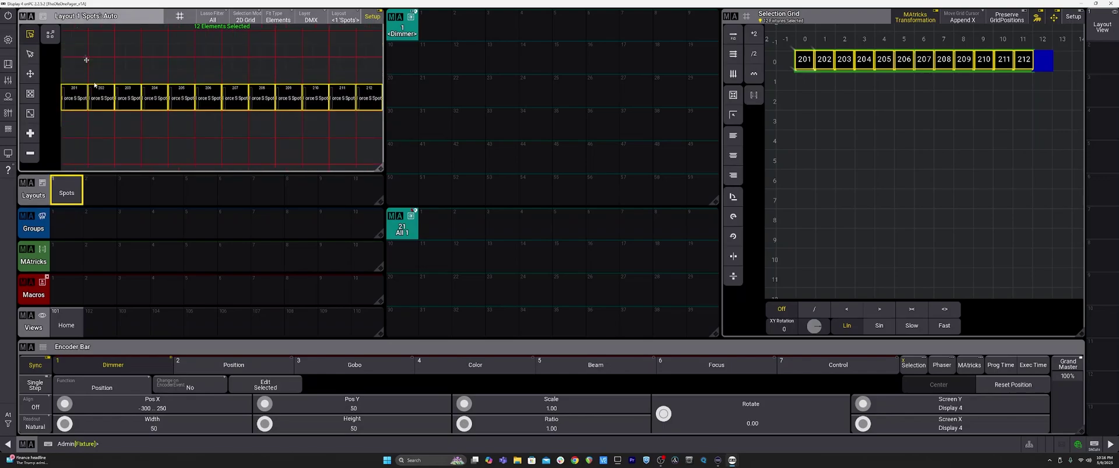
click(114, 140)
drag(74, 98, 289, 87)
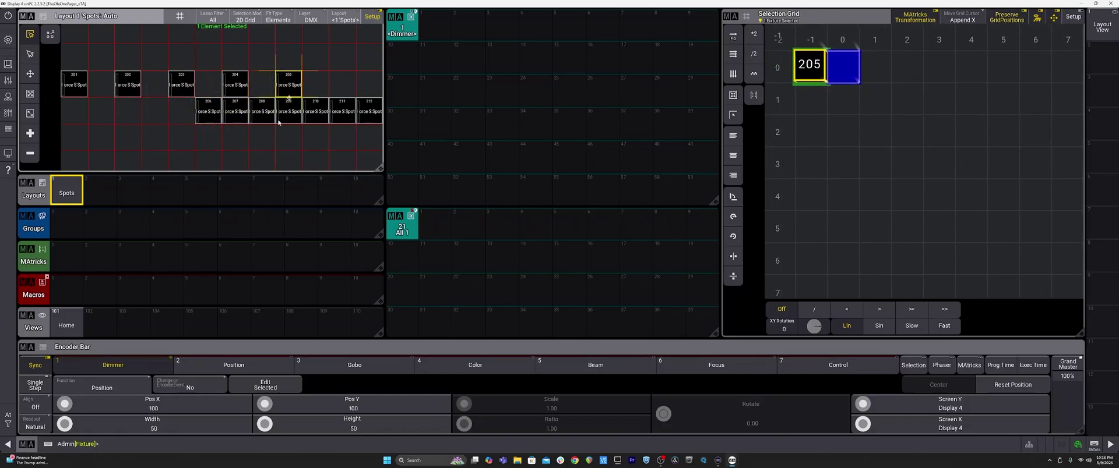
drag(209, 111, 71, 137)
drag(262, 95, 181, 124)
drag(319, 98, 238, 124)
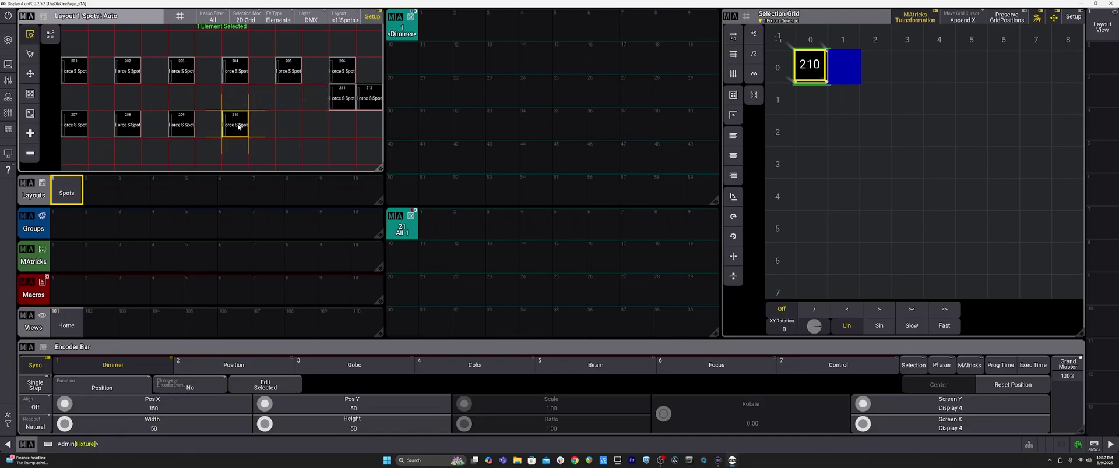
drag(332, 105, 279, 125)
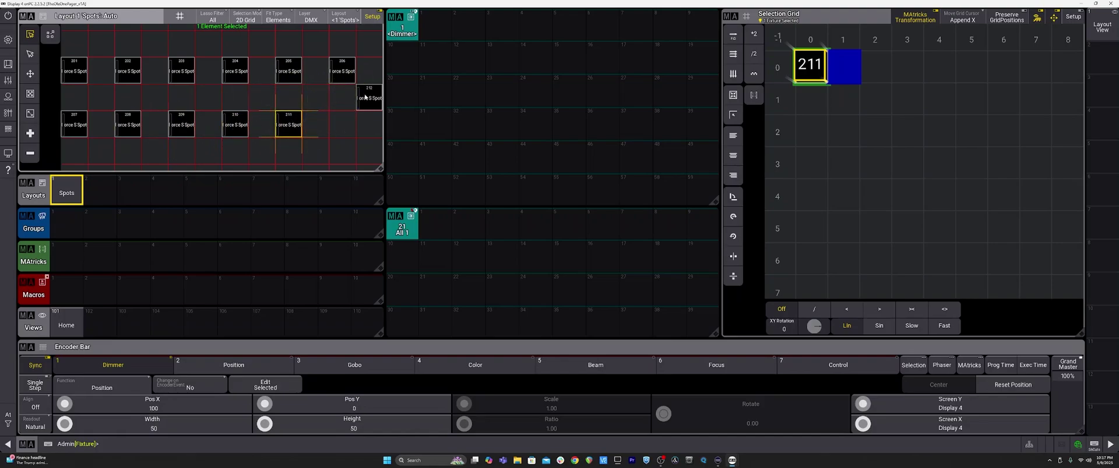
drag(369, 98, 341, 125)
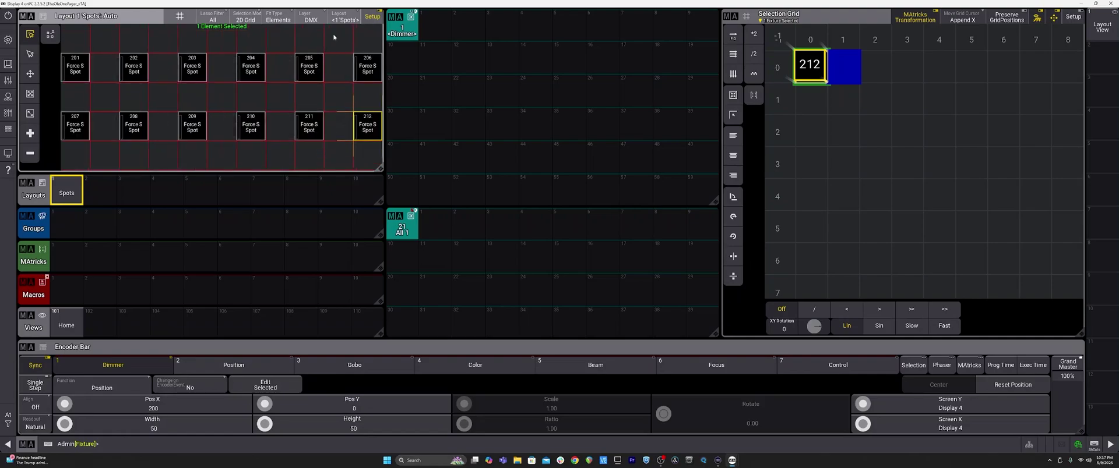
Step: Turn off layout setup mode for the Spots layout and clear the fixture selection
scroll(254, 106, down, 3)
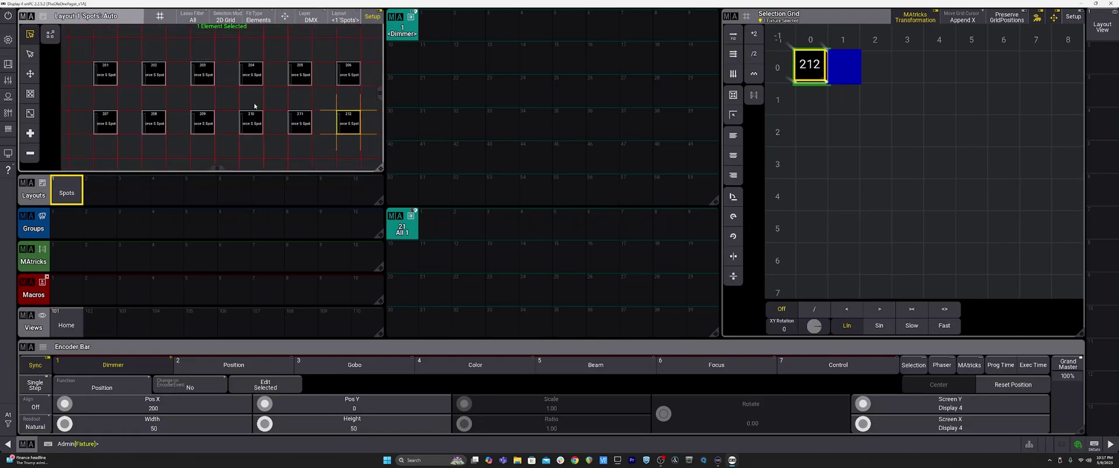
click(372, 17)
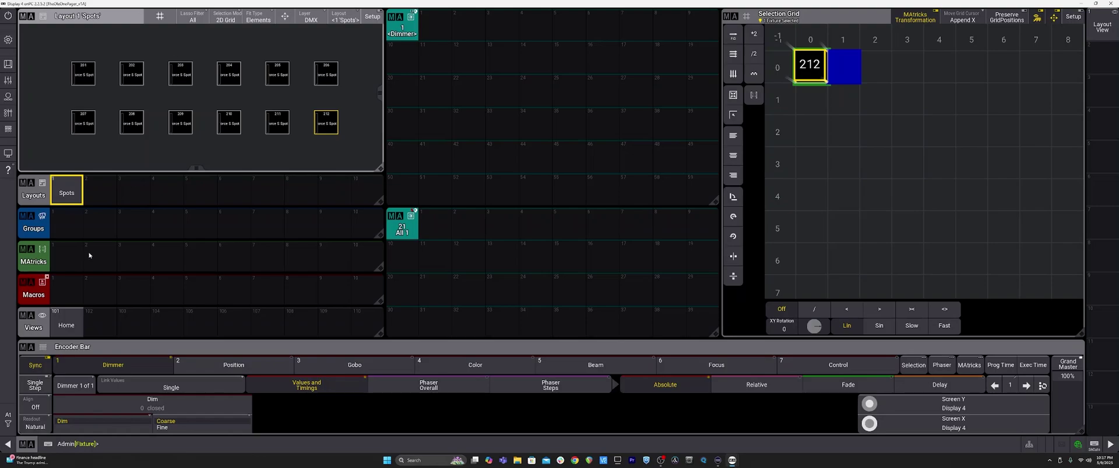
click(9, 415)
click(34, 424)
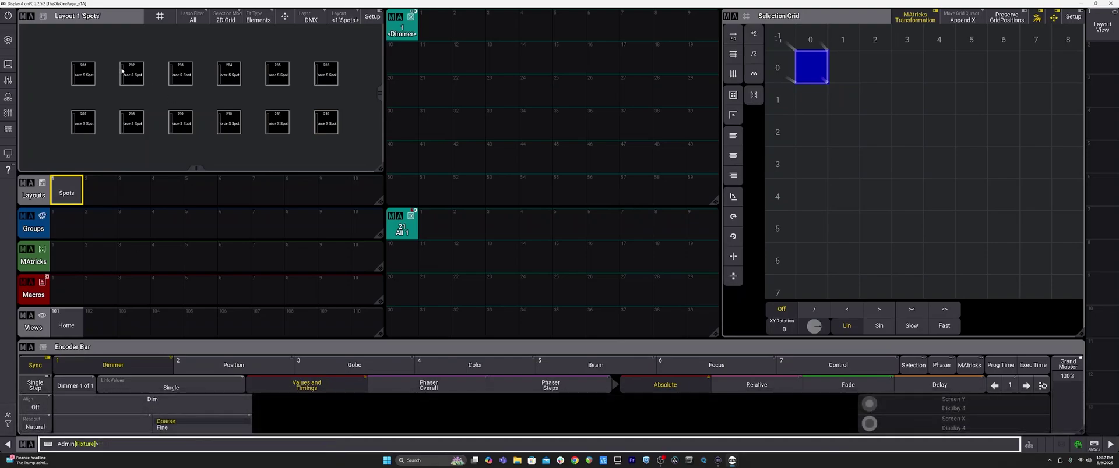
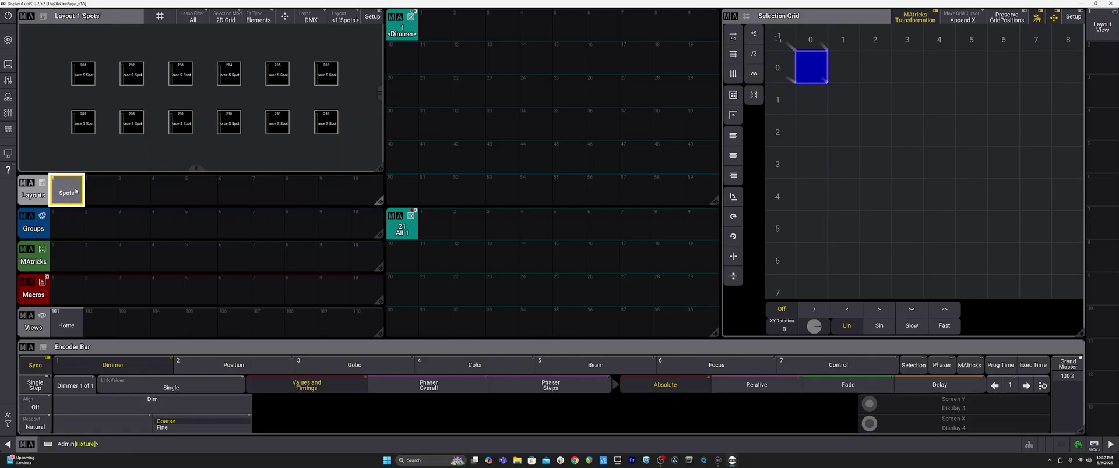
click(370, 16)
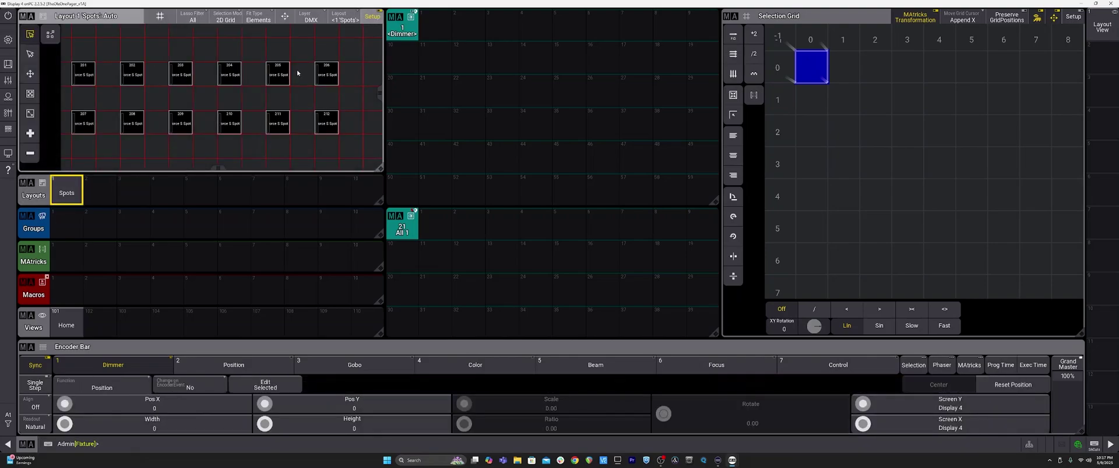
click(371, 16)
click(82, 192)
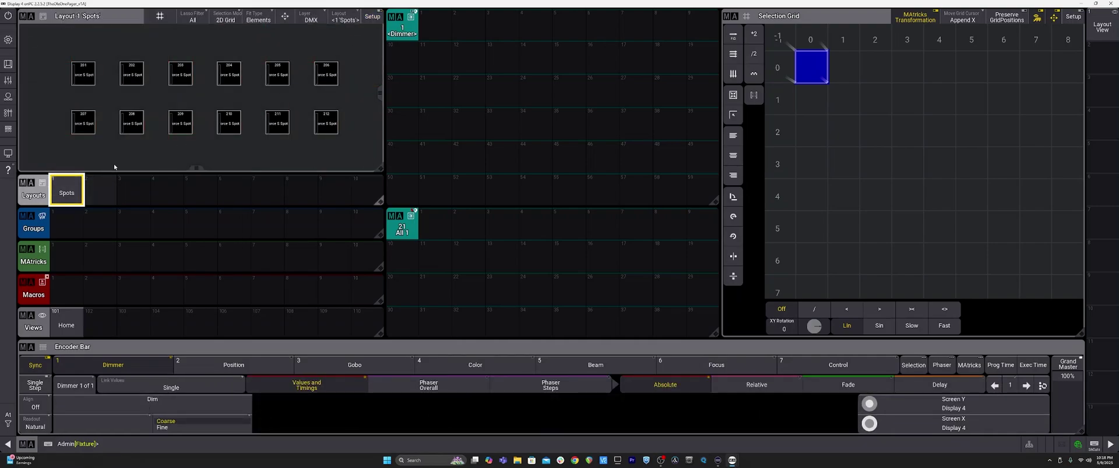
Step: Delete the Selection Grid window from the screen
click(729, 16)
click(912, 23)
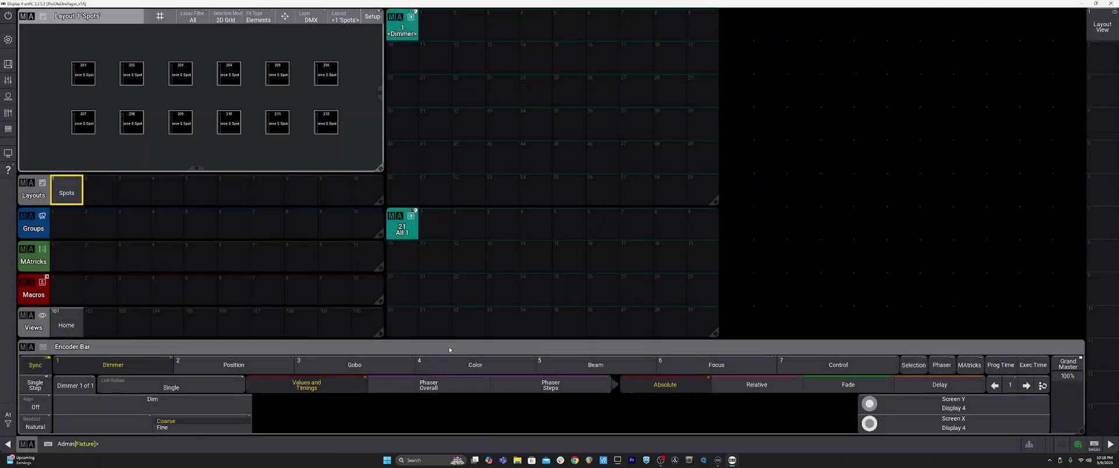
Step: Select fixtures 301 thru 312 by command and assign them to layout 2
click(358, 445)
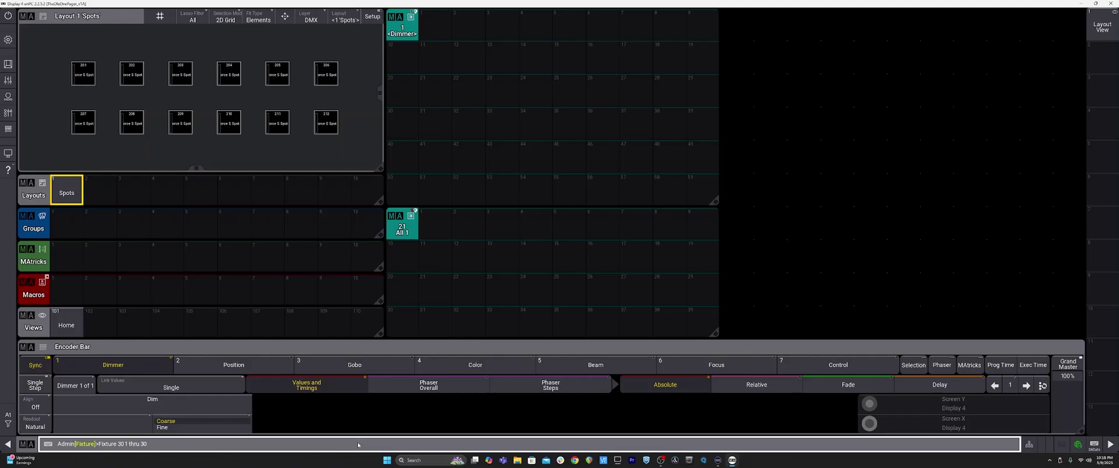
key(Return)
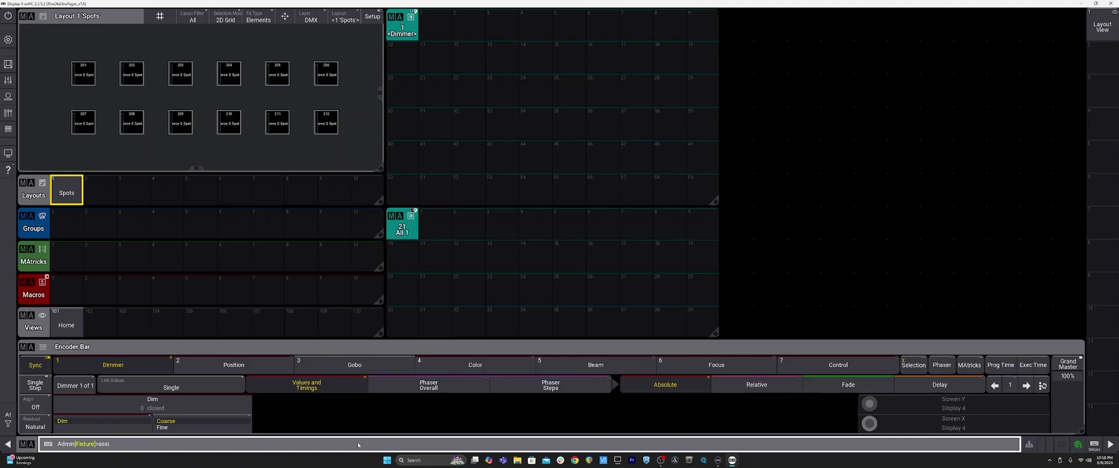
click(97, 200)
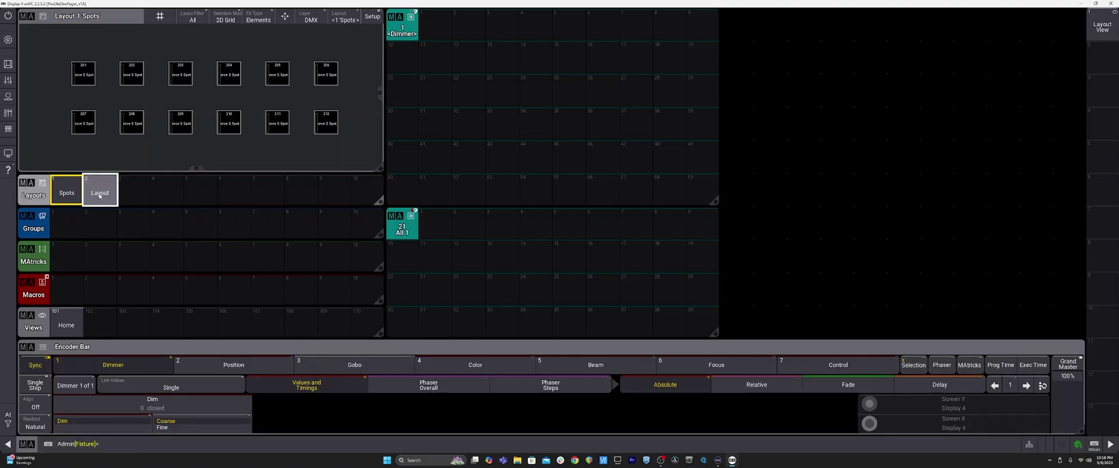
Step: Label layout 2 as Washes
drag(97, 201, 102, 169)
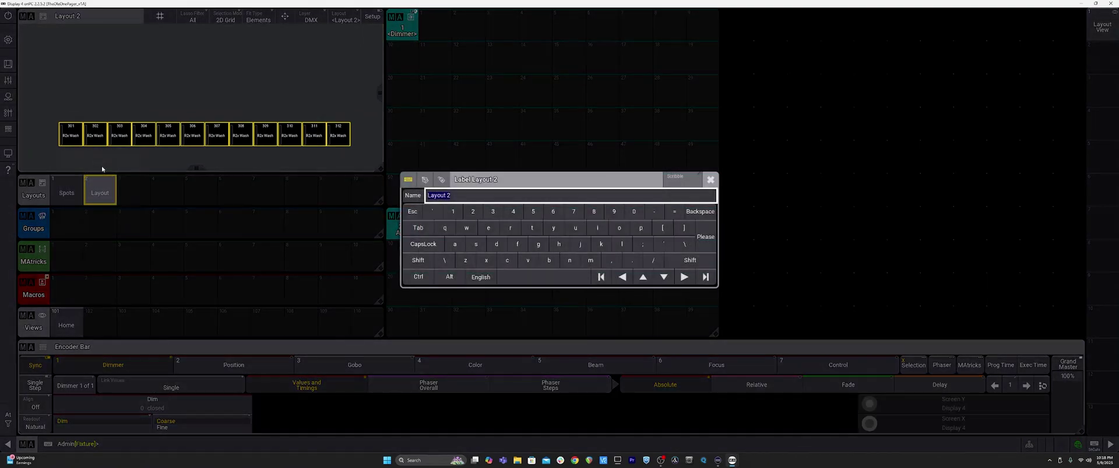
text(Washes)
key(Return)
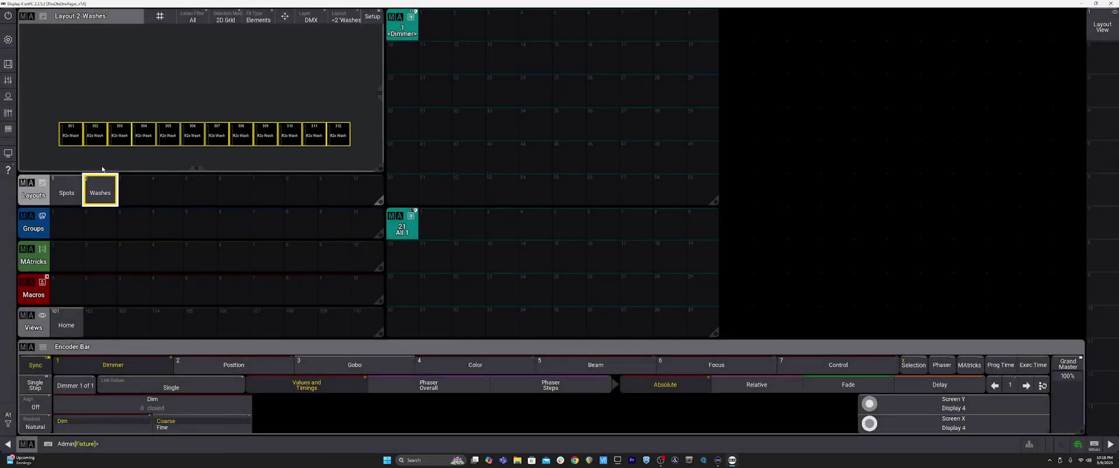
Step: Turn on layout setup mode and place R2X Washes 301 to 306 in an upper row with one empty grid cell between them
click(371, 15)
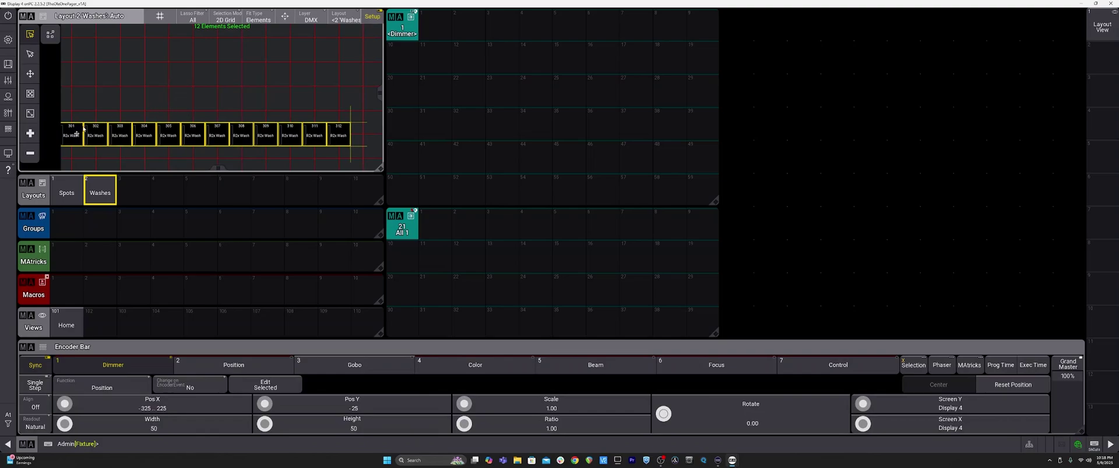
drag(84, 129, 85, 46)
click(82, 97)
drag(105, 98, 129, 50)
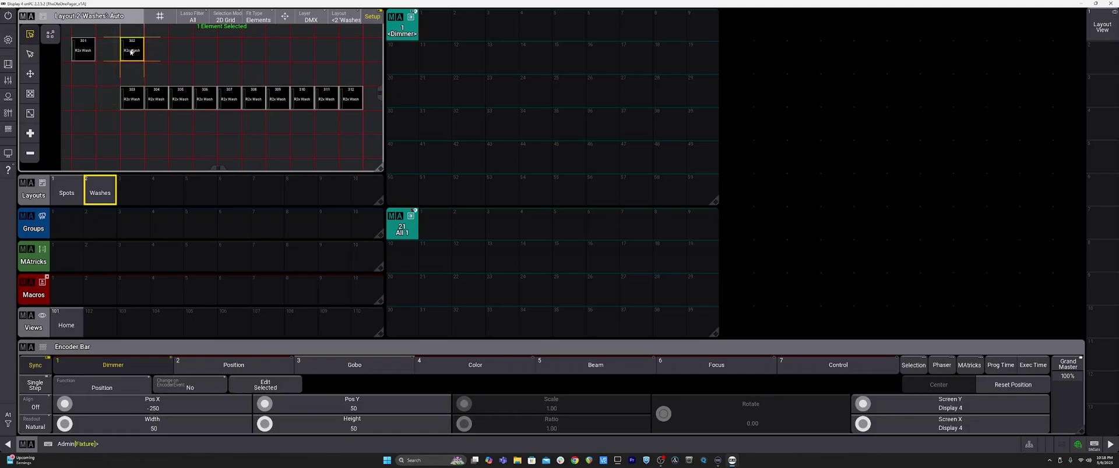
drag(132, 98, 181, 52)
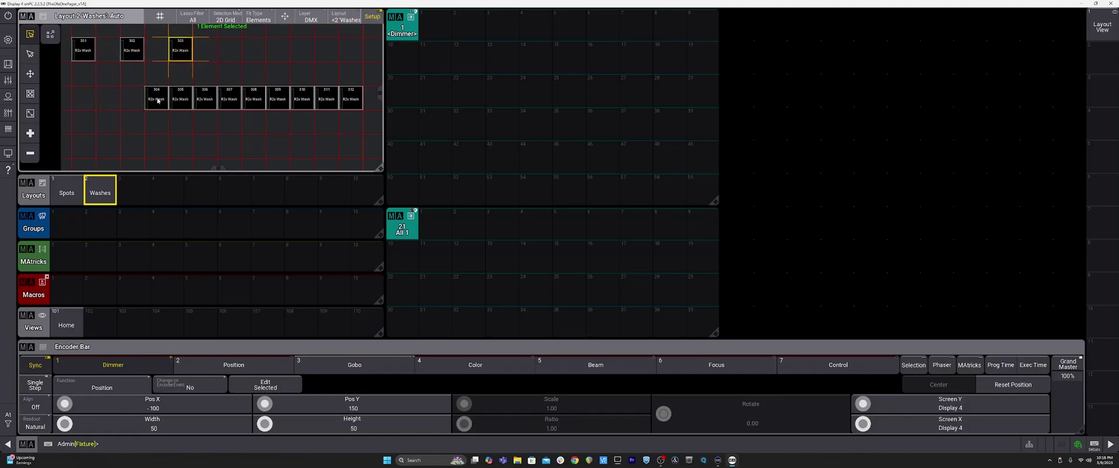
drag(156, 98, 228, 50)
drag(180, 98, 277, 50)
drag(211, 98, 331, 52)
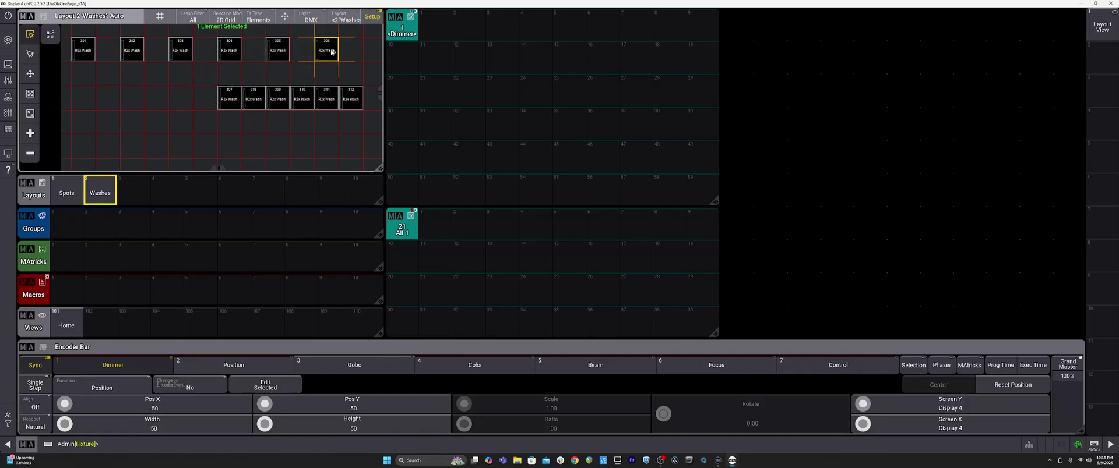
Step: Place R2X Washes 307 to 310 in a lower row, aligned beneath 301 to 304 in the Washes layout
drag(230, 98, 84, 89)
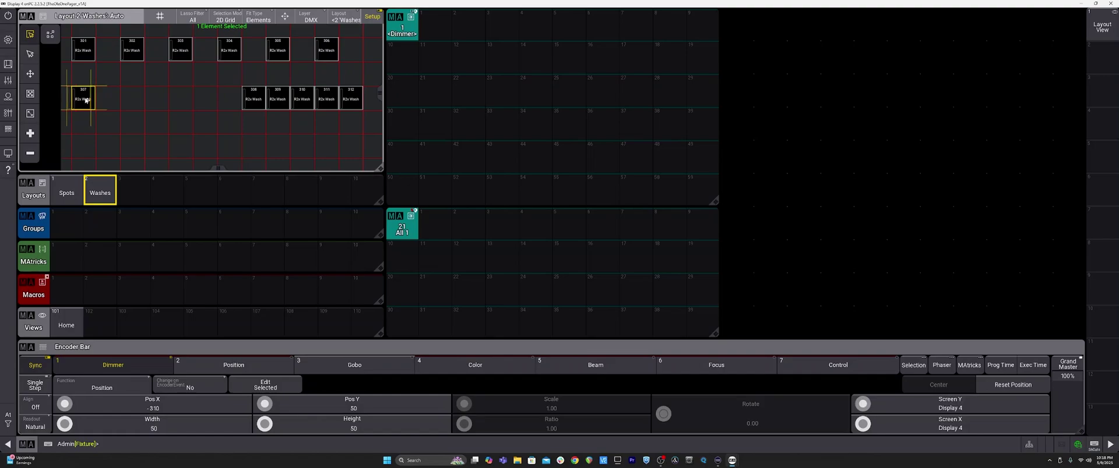
drag(249, 98, 127, 99)
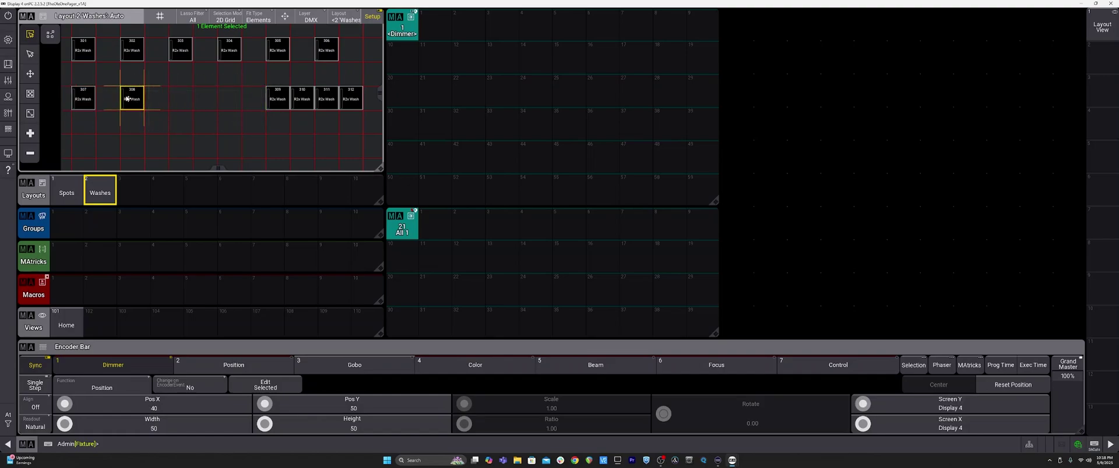
drag(274, 96, 184, 100)
drag(300, 99, 229, 99)
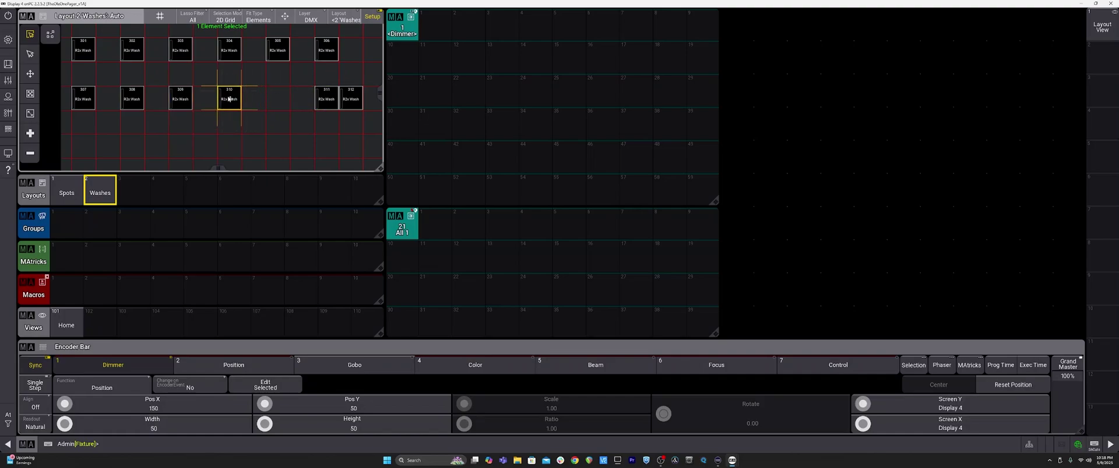
Step: Move wash fixtures 311 and 312 into the second row beneath 305 and 306, and close the layout setup
drag(327, 99, 277, 99)
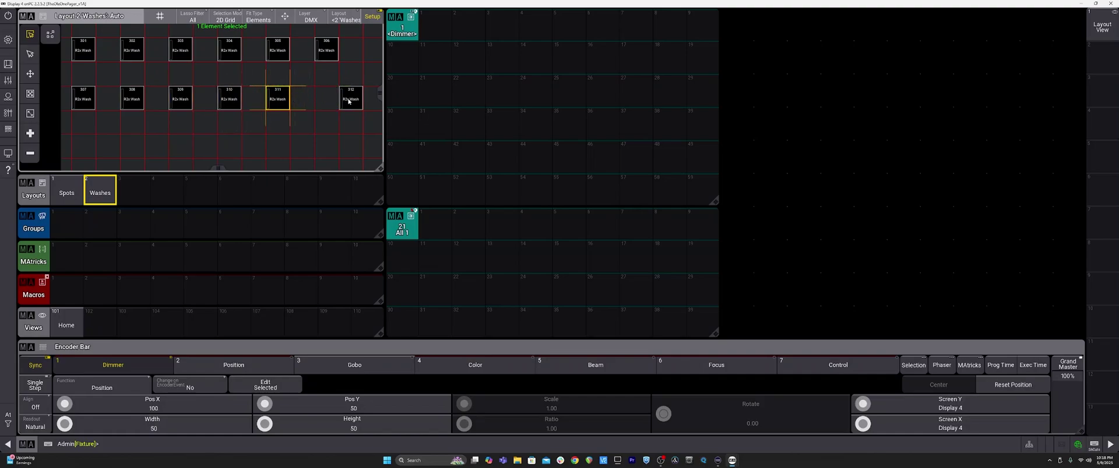
drag(351, 99, 324, 102)
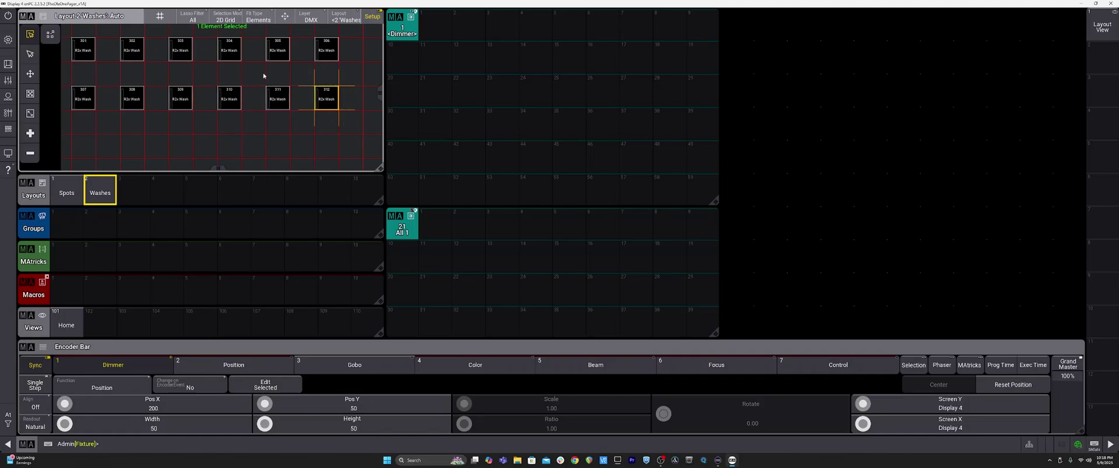
click(372, 16)
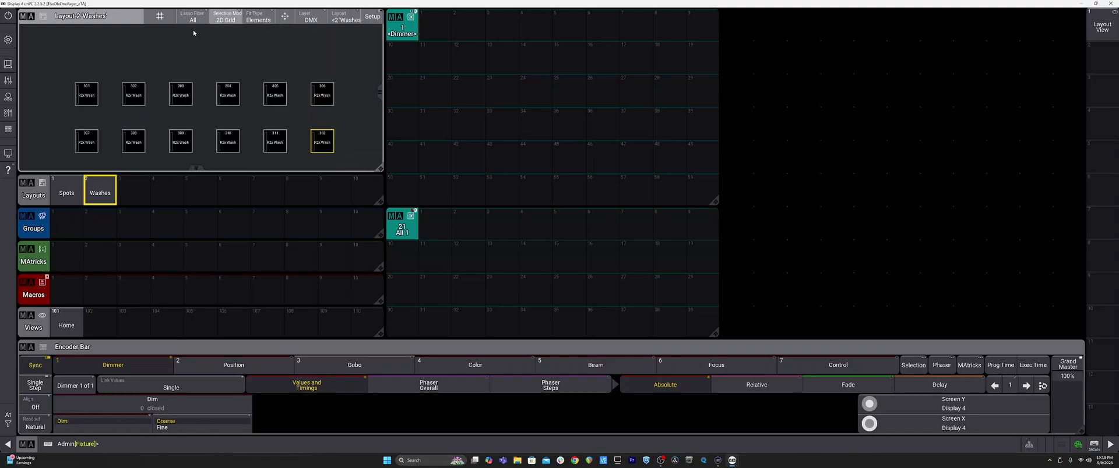
Step: Set the fit type of the Washes layout view to Canvas
click(256, 18)
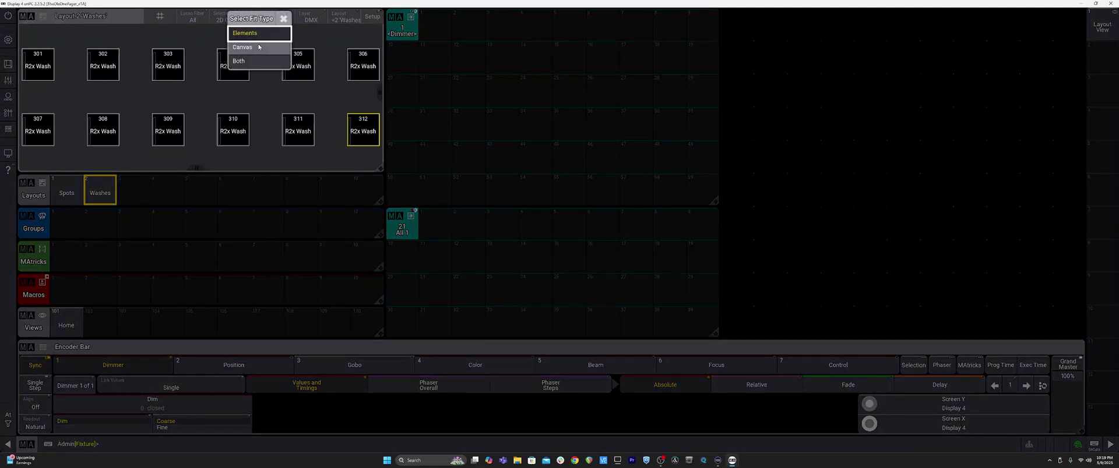
click(259, 47)
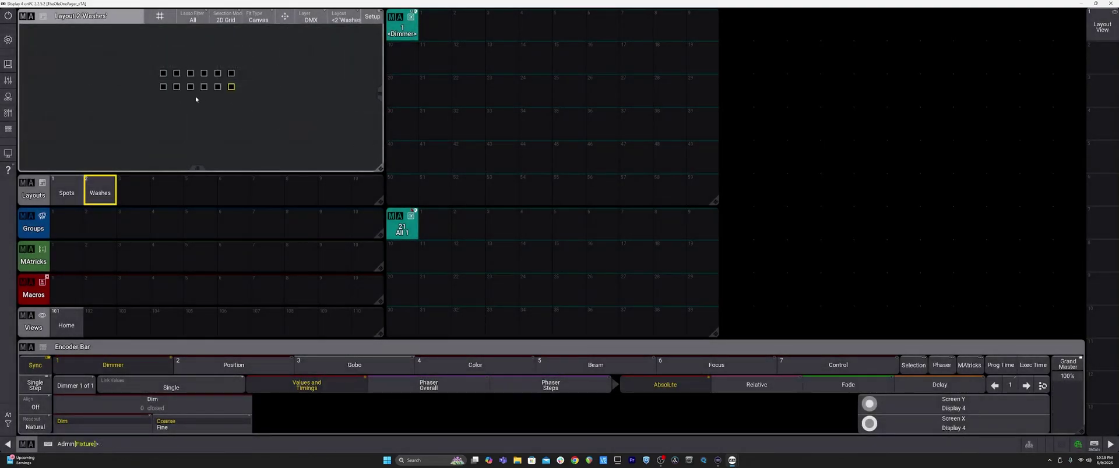
click(373, 16)
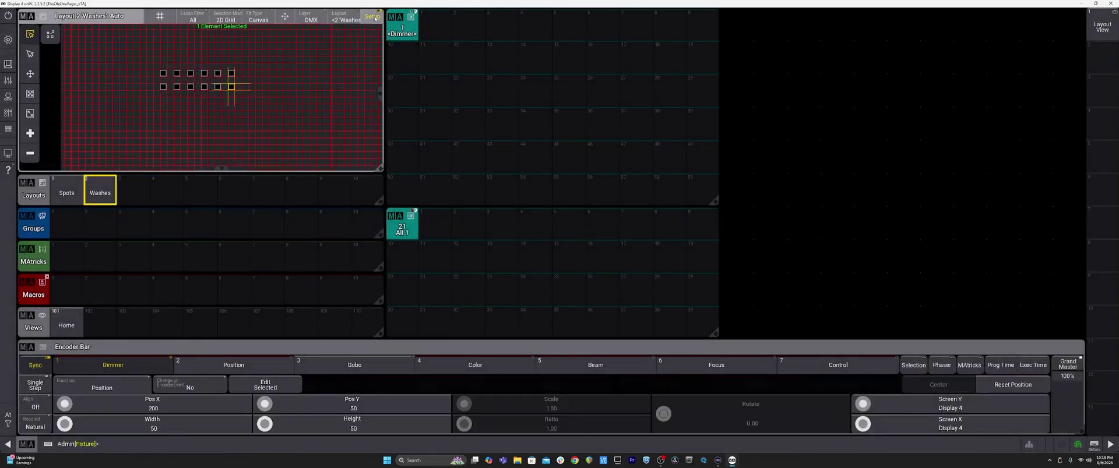
scroll(229, 69, up, 2)
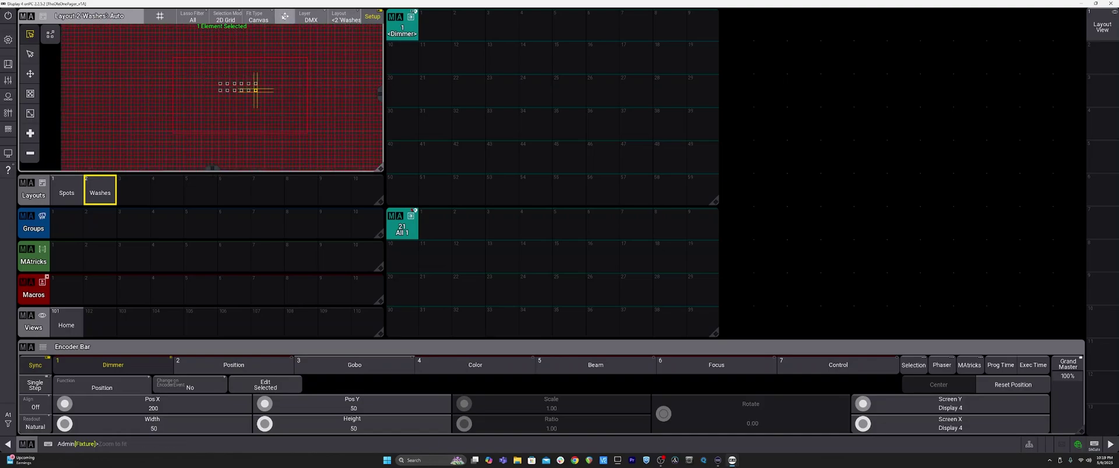
Step: Set the layout view's fit type to Both, frame the two rows of wash fixtures, and close the layout setup
click(284, 16)
click(257, 19)
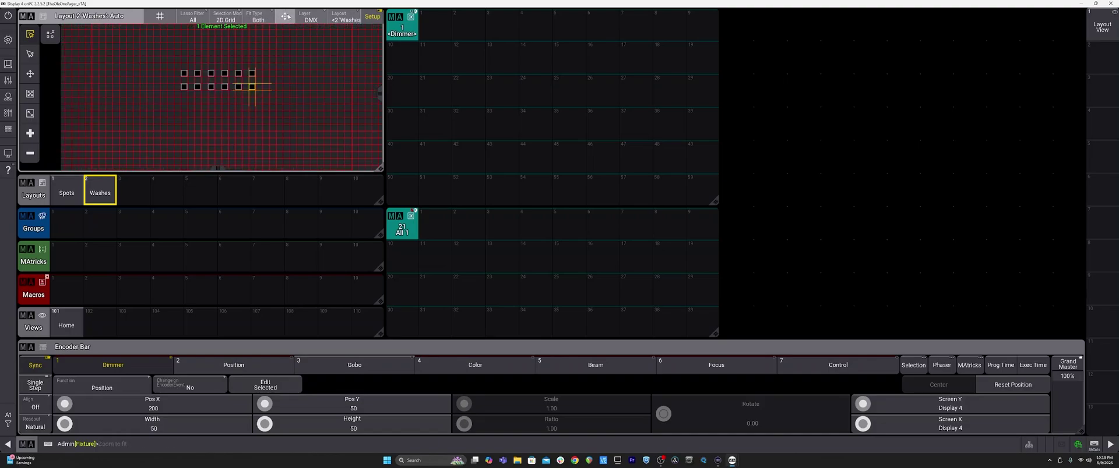
scroll(233, 93, up, 4)
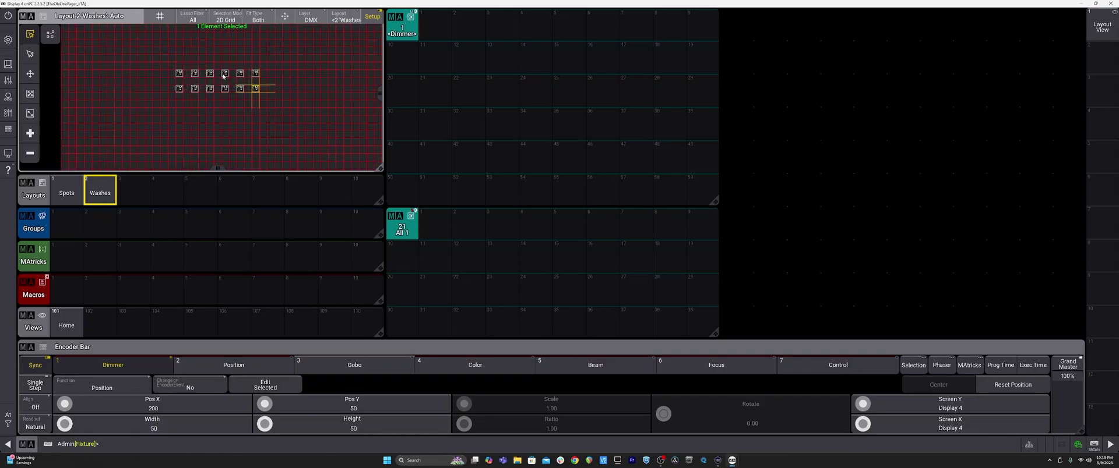
scroll(221, 88, up, 1)
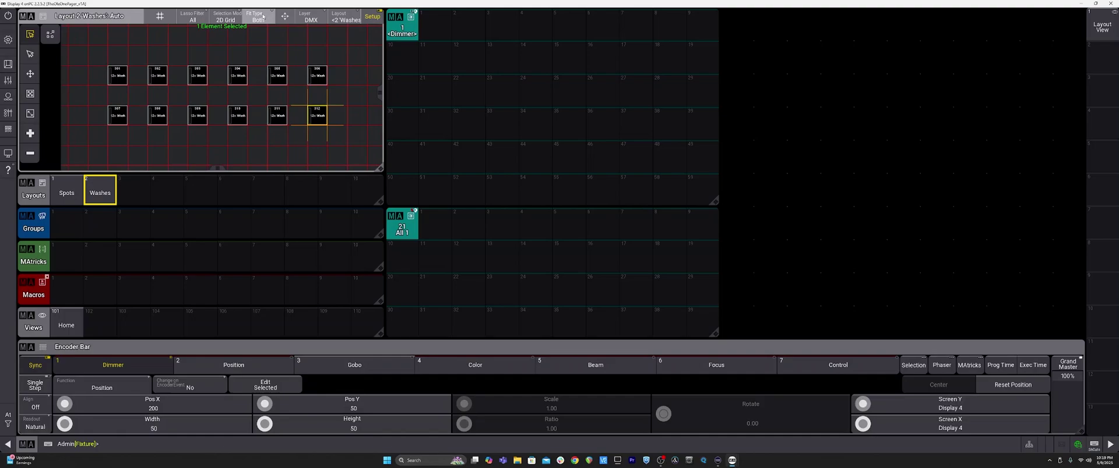
click(251, 60)
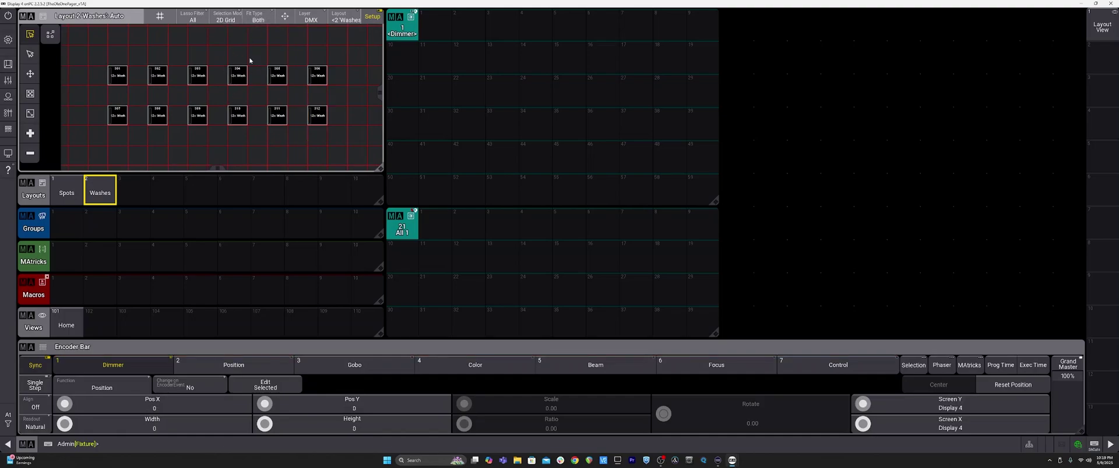
click(368, 18)
drag(100, 193, 73, 169)
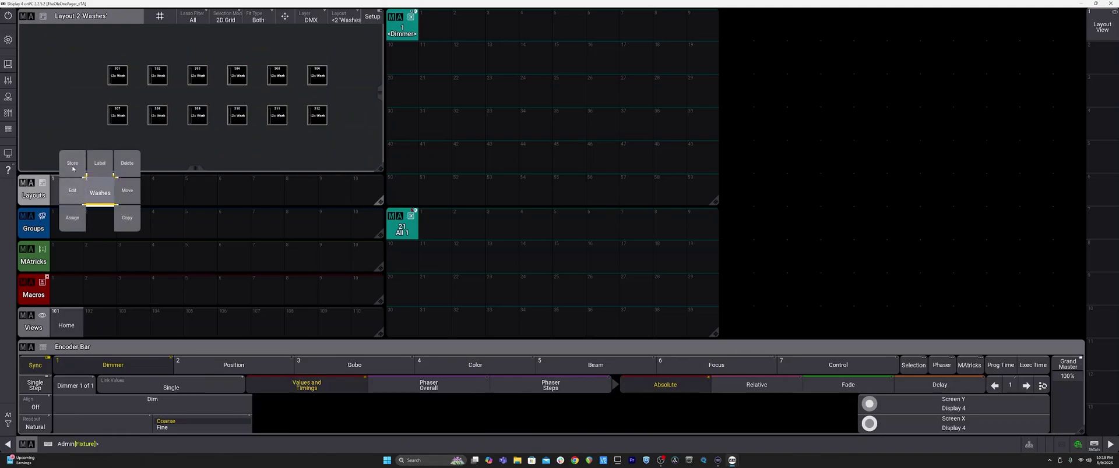
Step: Open the Spots layout and adjust its saved framing so both rows of spot fixtures sit centred and enlarged
click(67, 193)
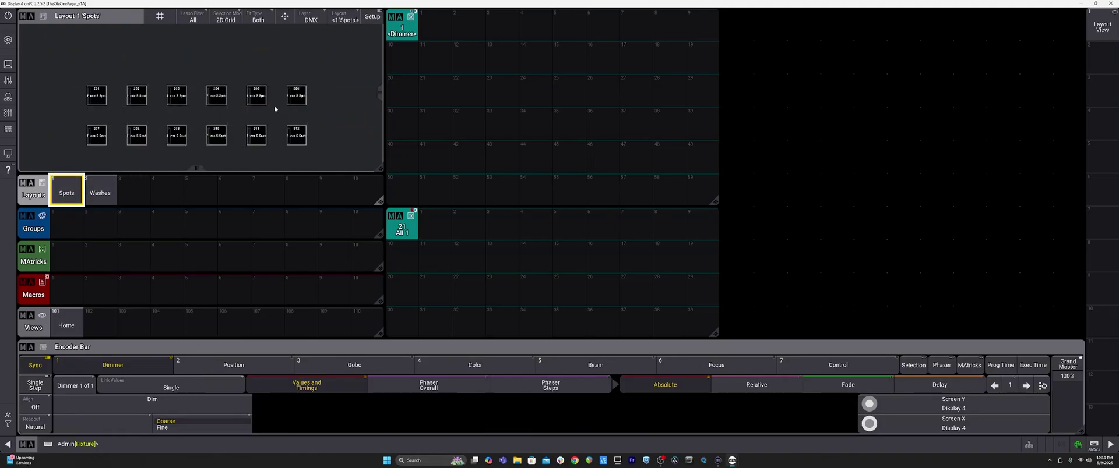
click(372, 18)
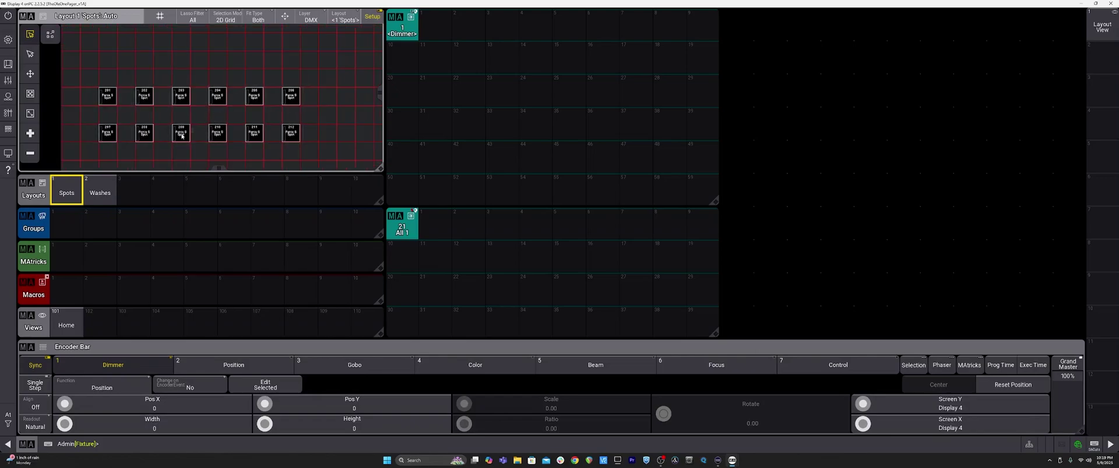
scroll(218, 93, down, 5)
scroll(217, 92, up, 4)
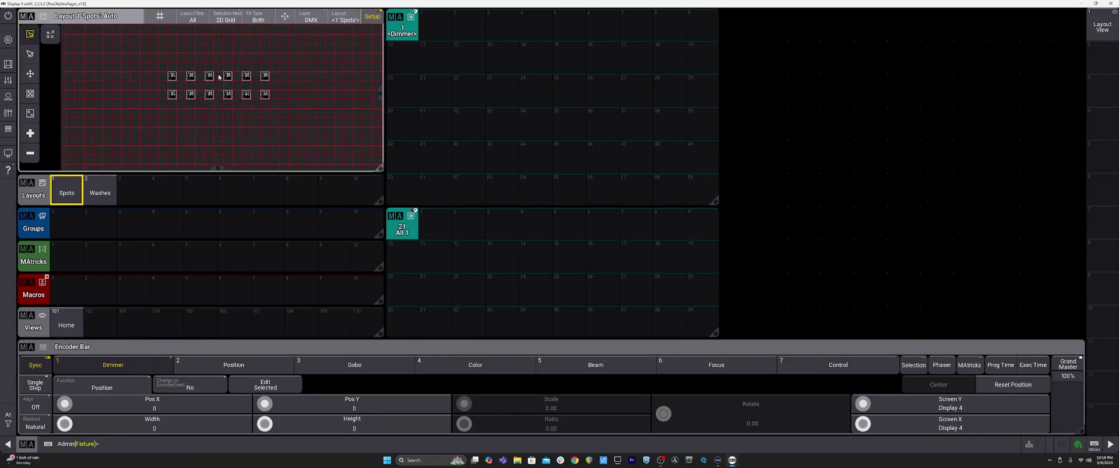
scroll(216, 87, up, 2)
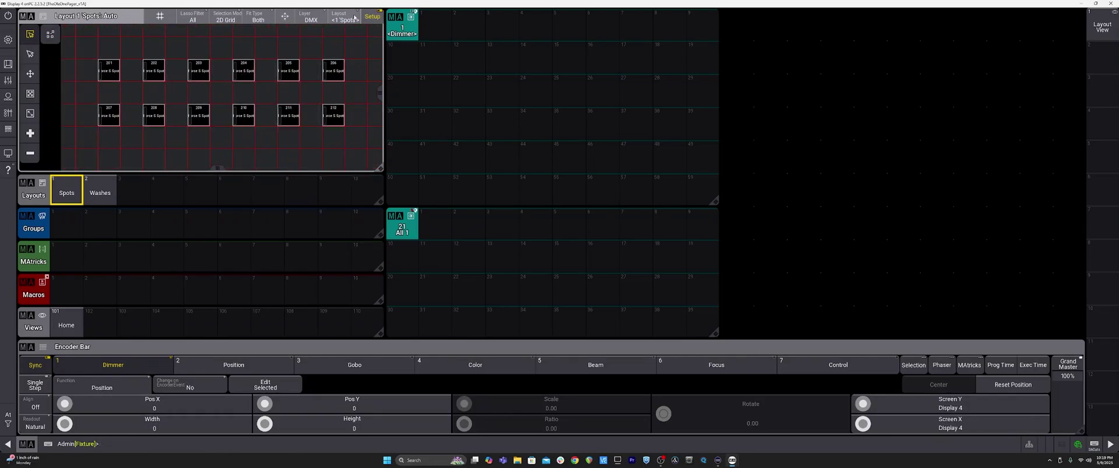
click(375, 19)
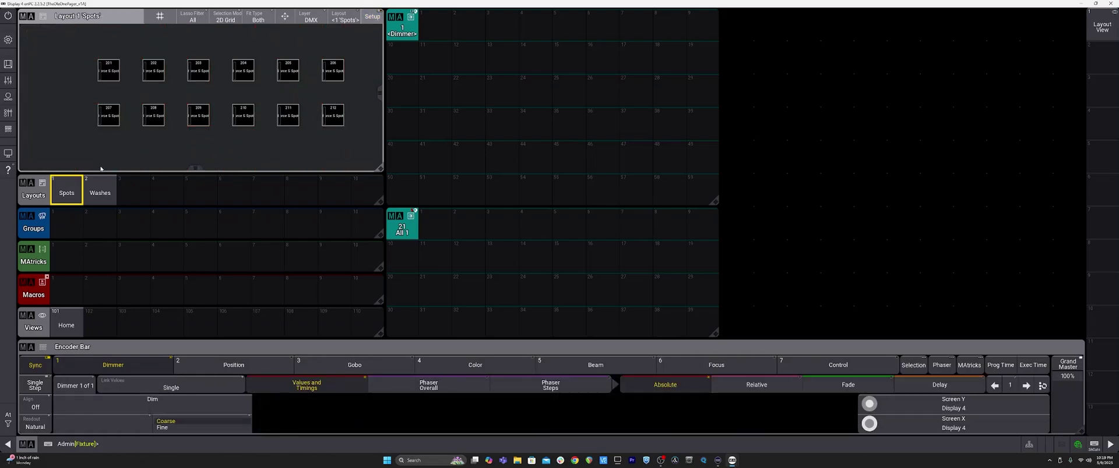
Step: Switch between the Washes and Spots layouts to compare their framing, ending on Washes
click(99, 192)
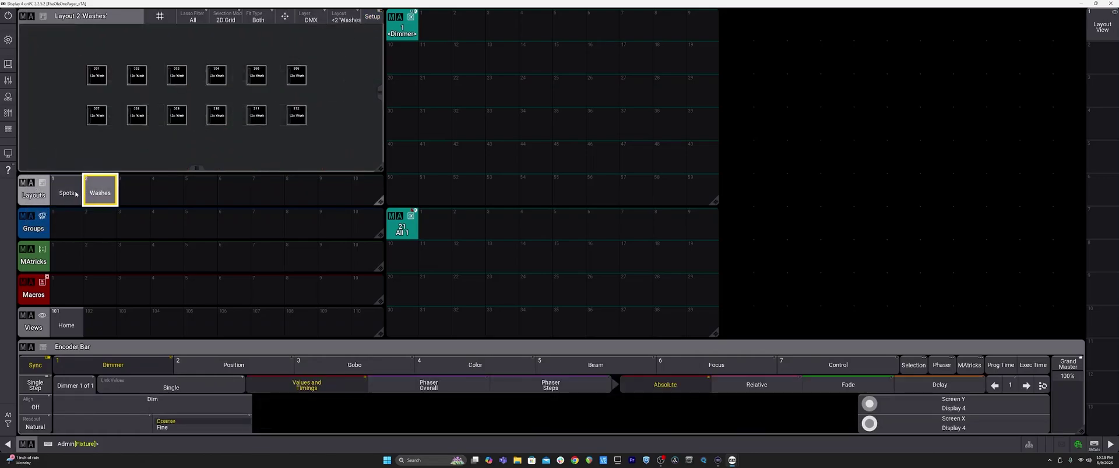
click(67, 193)
click(101, 192)
Step: Add a Fixture Sheet window to the empty area beside the preset pools
click(728, 21)
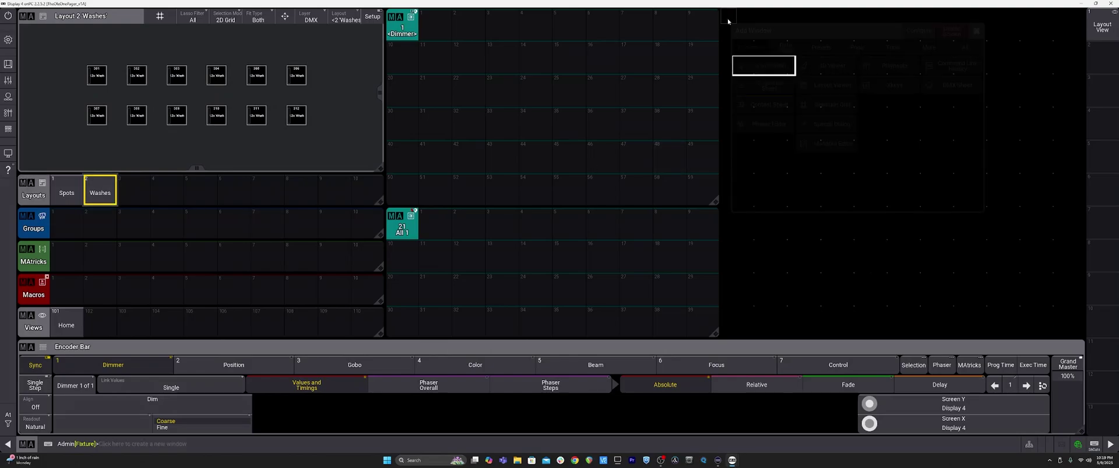
click(819, 48)
click(786, 47)
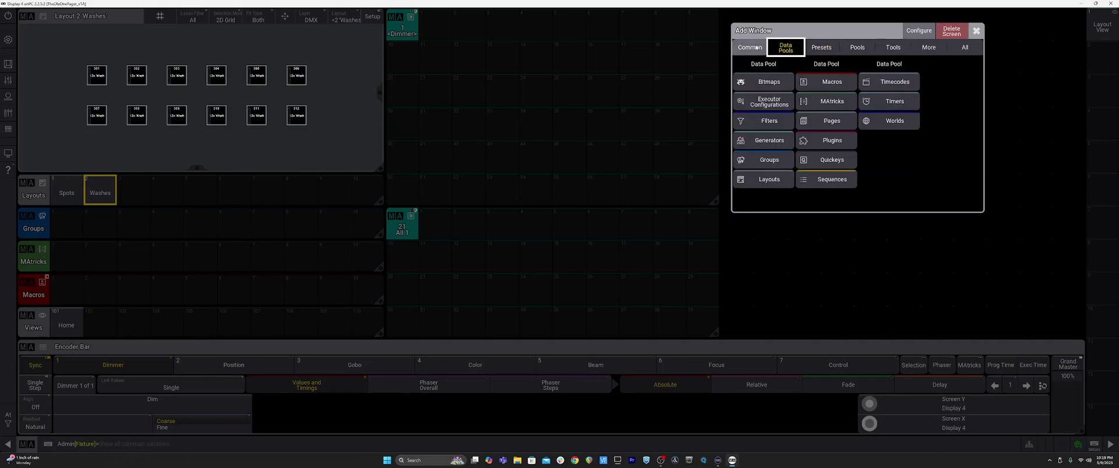
click(756, 48)
click(764, 70)
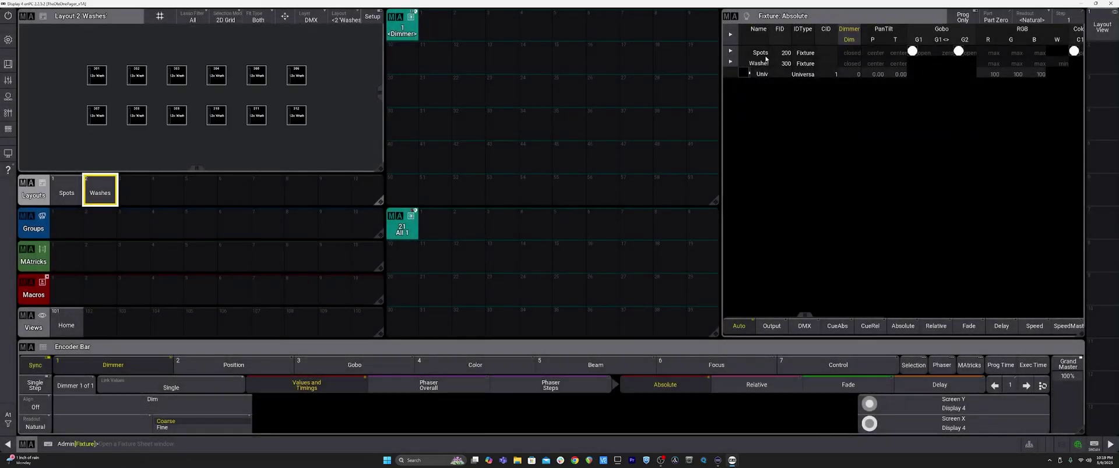
Step: Expand the Spots and Washes groups in the fixture sheet and select fixtures 201 to 212 and 301 to 312
click(731, 51)
drag(763, 65, 757, 180)
click(730, 192)
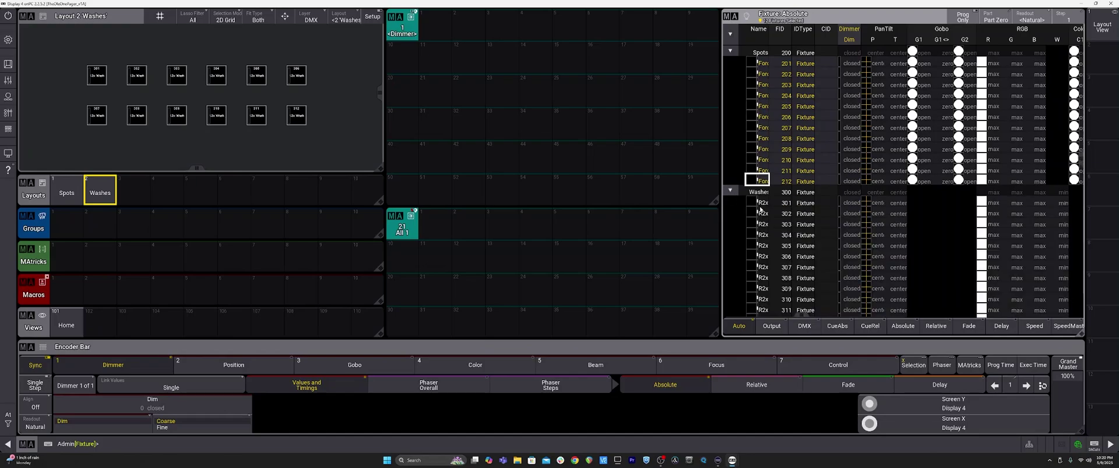
drag(757, 303, 757, 185)
Step: Store the selected spot and wash fixtures as layout 3 and fit its fixture strip in the layout view
click(226, 446)
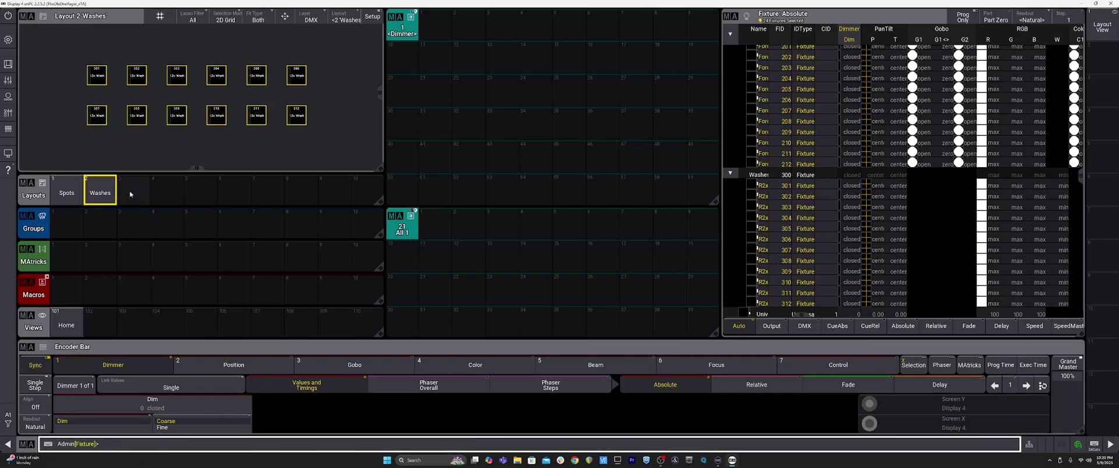
drag(130, 189, 106, 221)
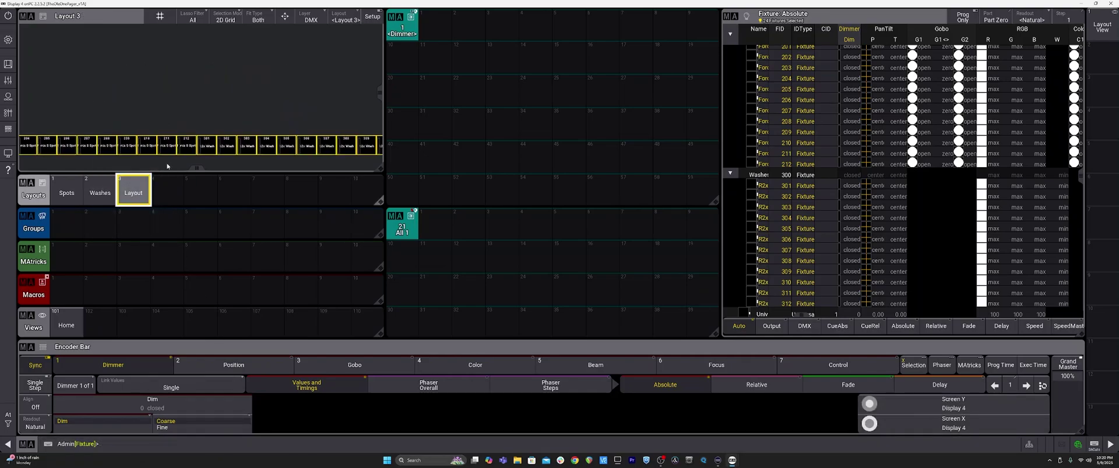
click(284, 16)
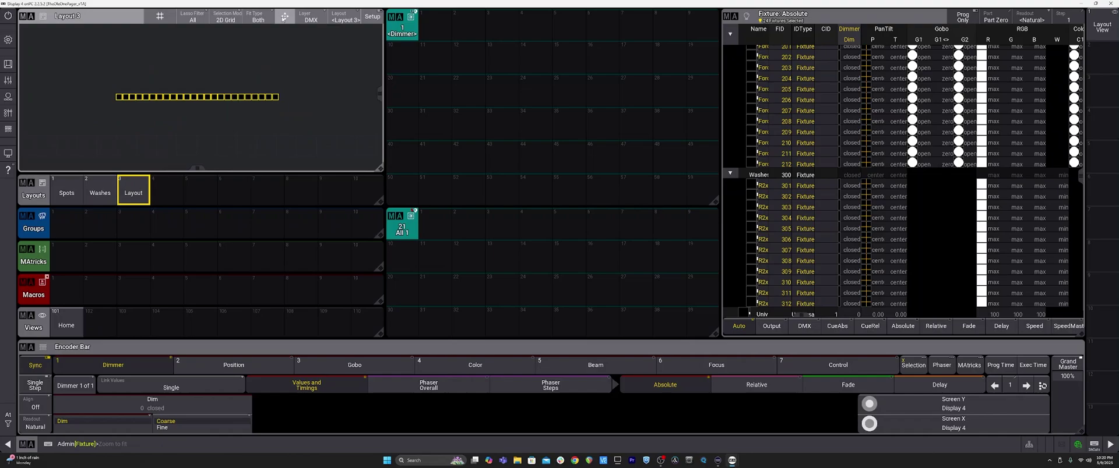
scroll(142, 93, up, 3)
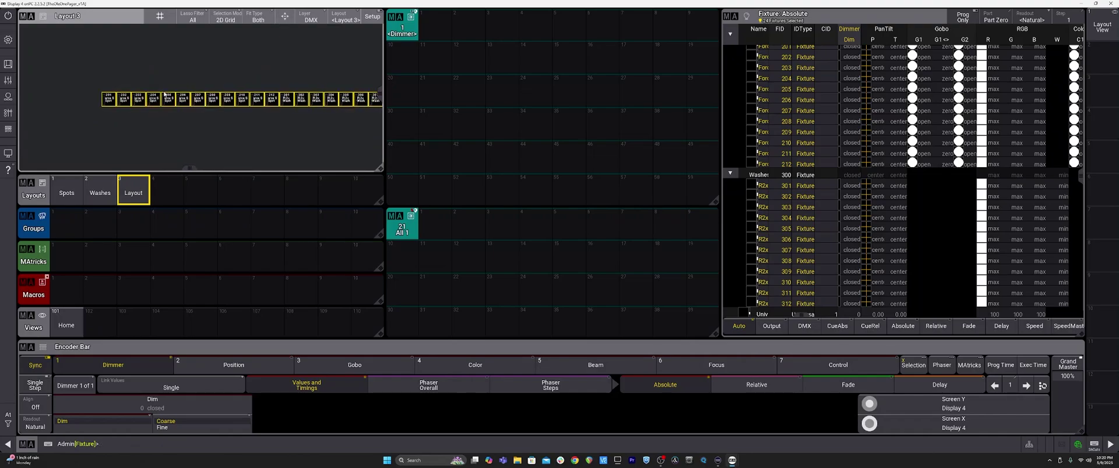
Step: In layout 3's setup, arrange spots 201 to 206 in a row above the strip at Y 100, about 200 units apart
click(372, 16)
click(118, 57)
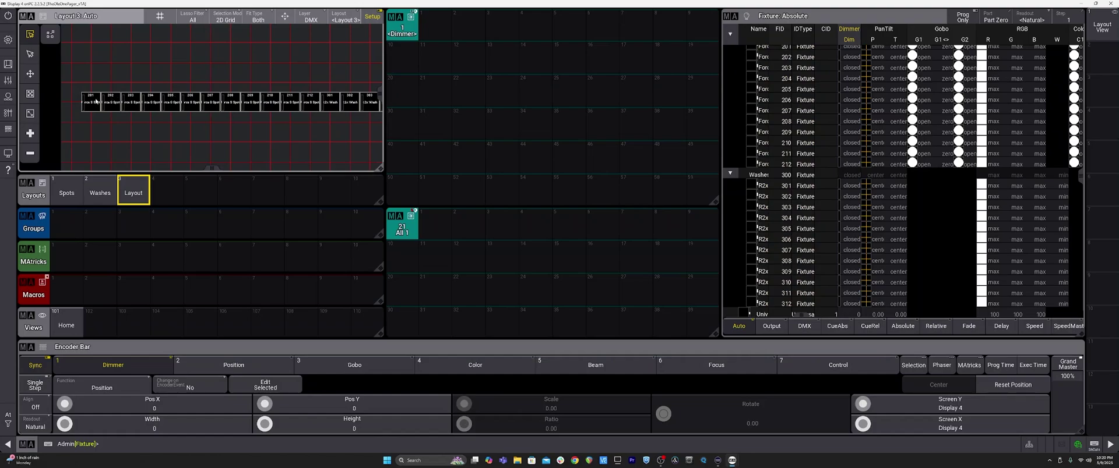
drag(89, 103, 106, 62)
drag(111, 105, 182, 53)
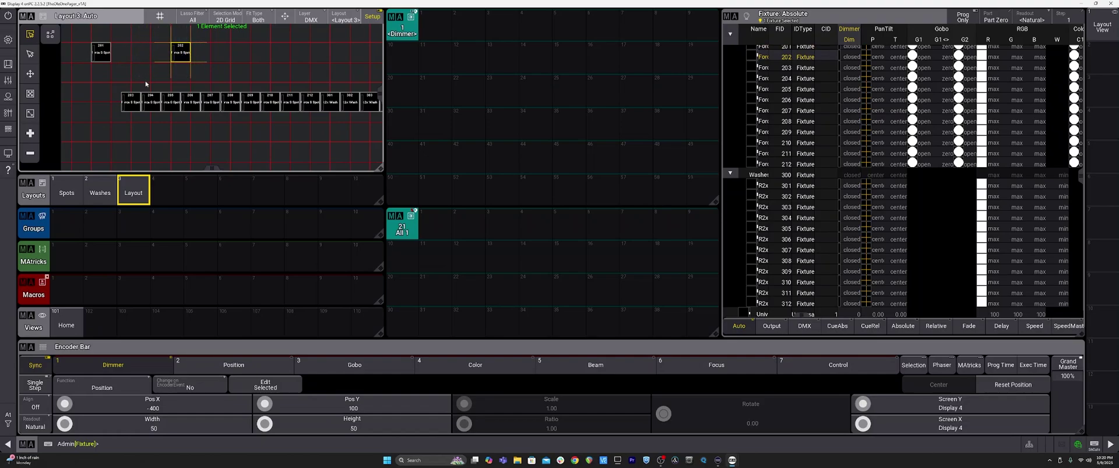
drag(131, 102, 260, 53)
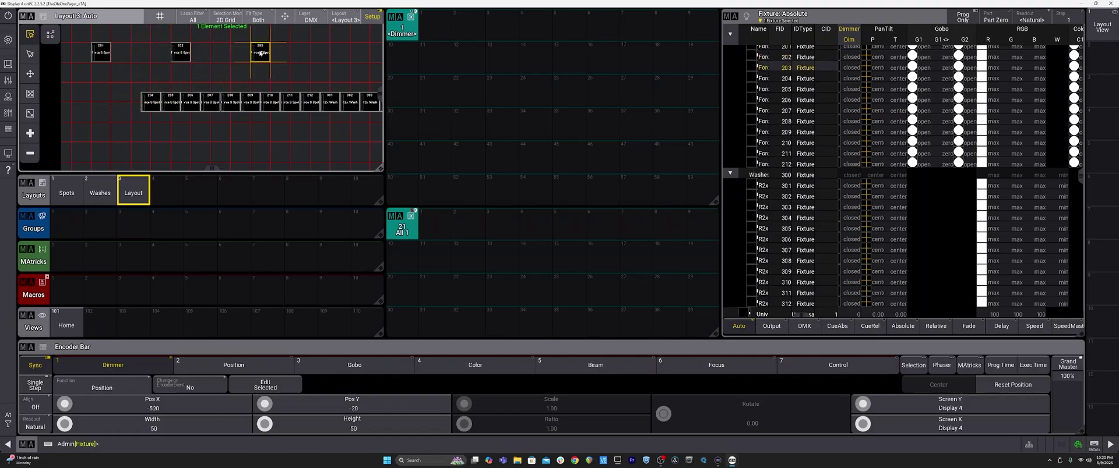
drag(157, 99, 339, 52)
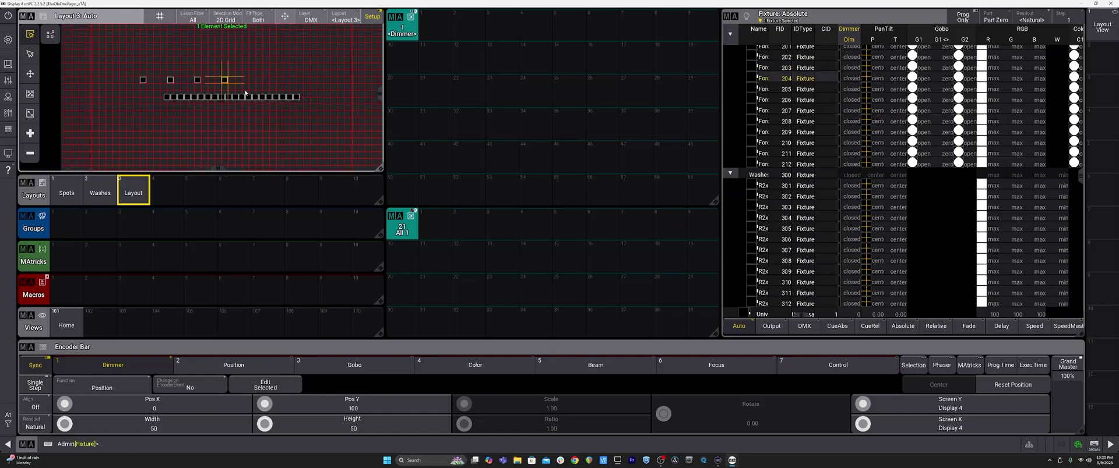
drag(166, 98, 246, 88)
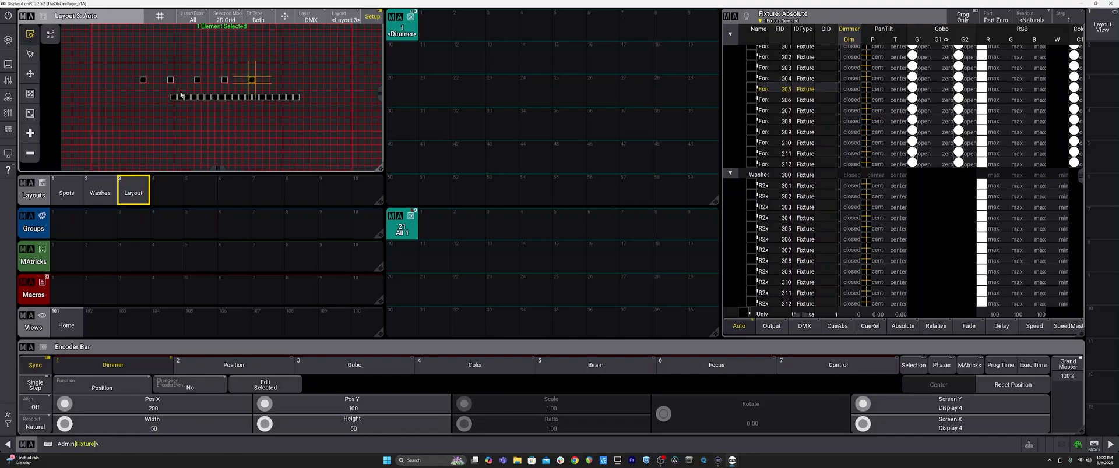
drag(174, 97, 280, 81)
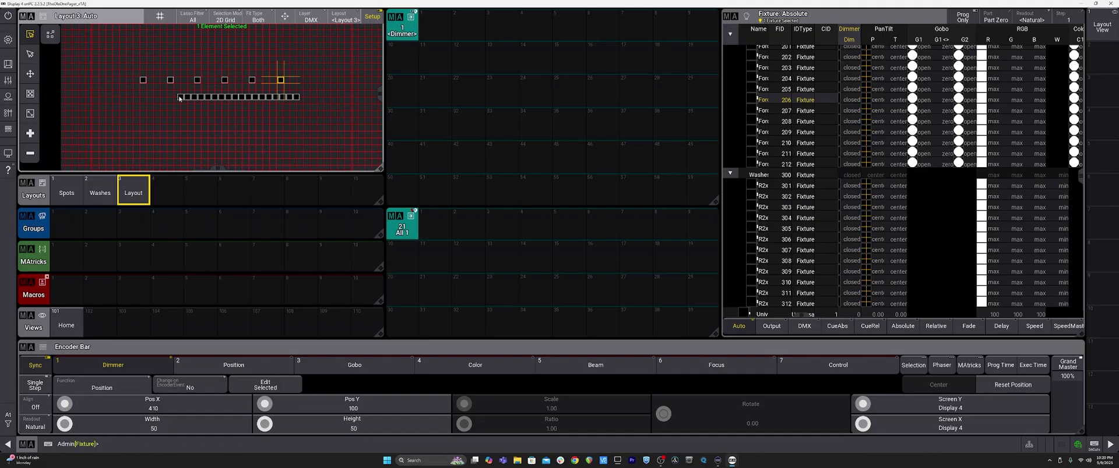
Step: Place spots 207 to 210 in a second row below the strip at Y -150, aligned under 201 to 204, and clear the selection
drag(179, 98, 198, 116)
click(202, 97)
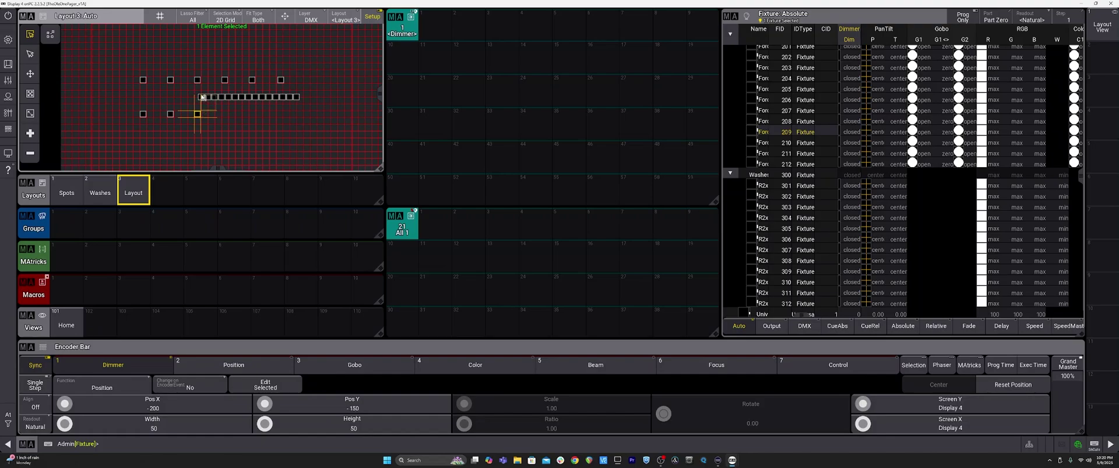
drag(202, 97, 225, 116)
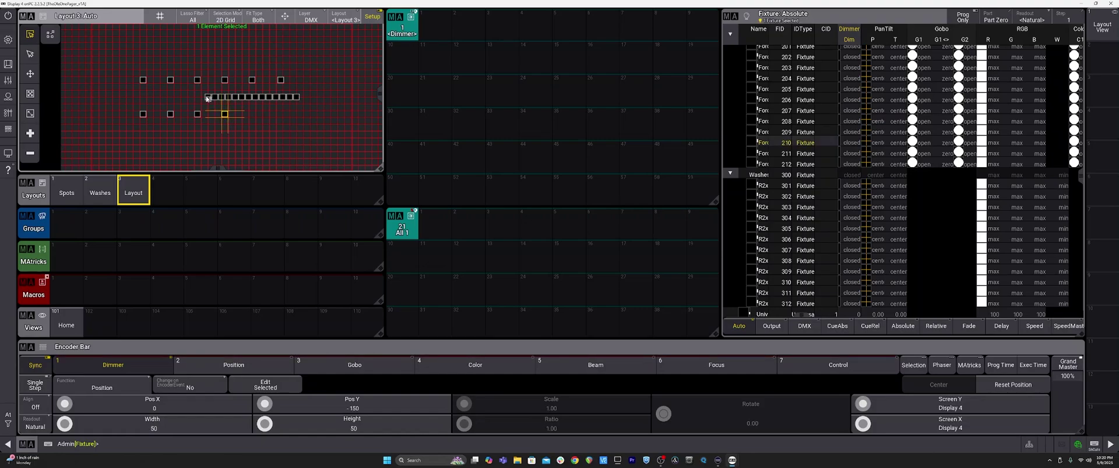
click(188, 97)
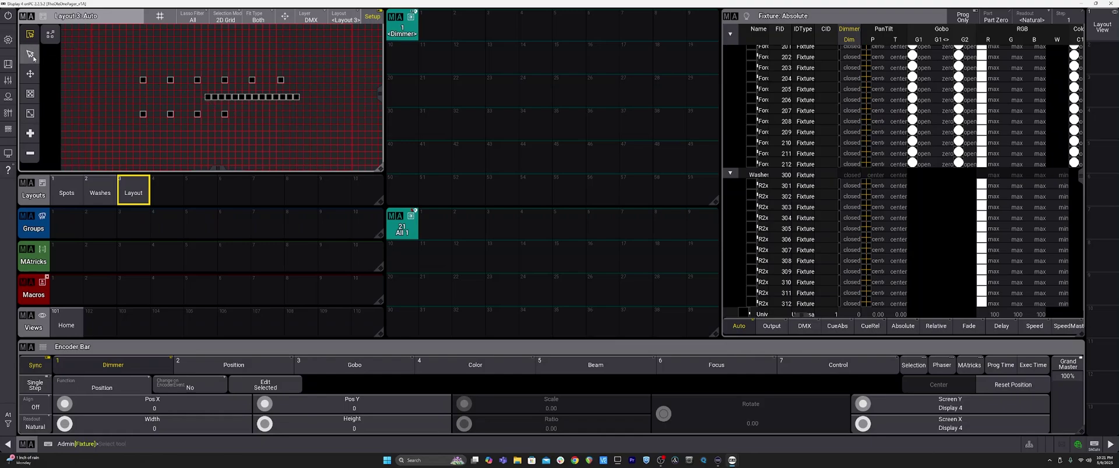
Step: Place spots 211 and 212 in the lower row at Y -150, completing it under spots 205 and 206
click(207, 98)
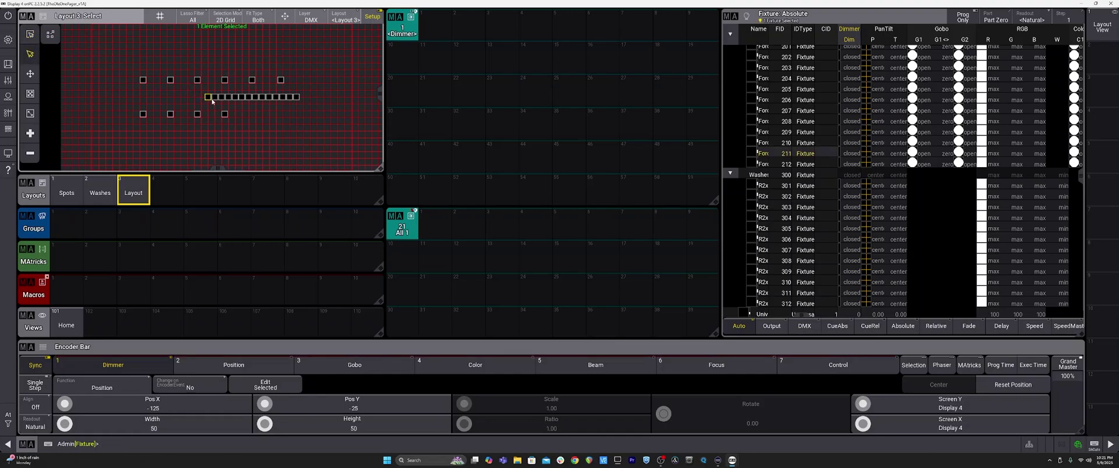
mouse_move(207, 98)
mouse_down()
mouse_move(242, 114)
mouse_move(225, 103)
mouse_up()
click(31, 35)
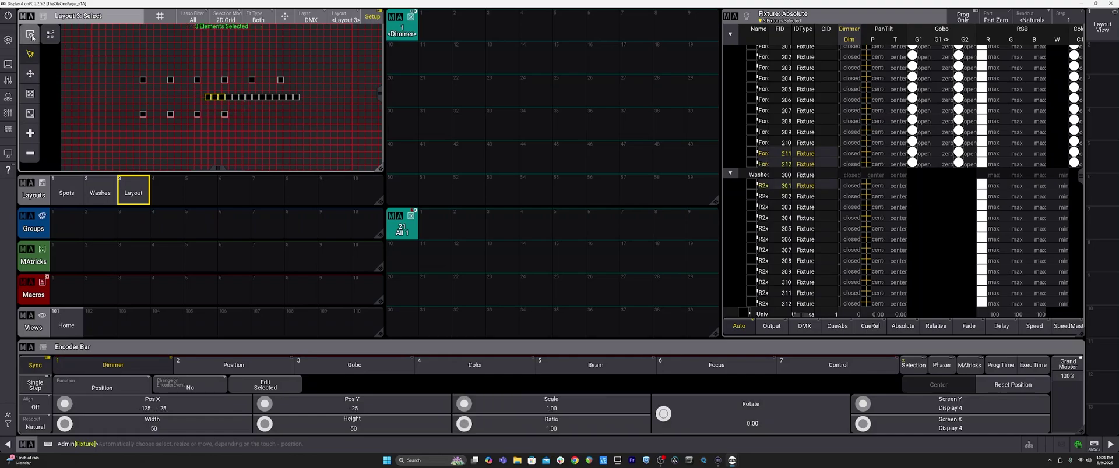
click(187, 95)
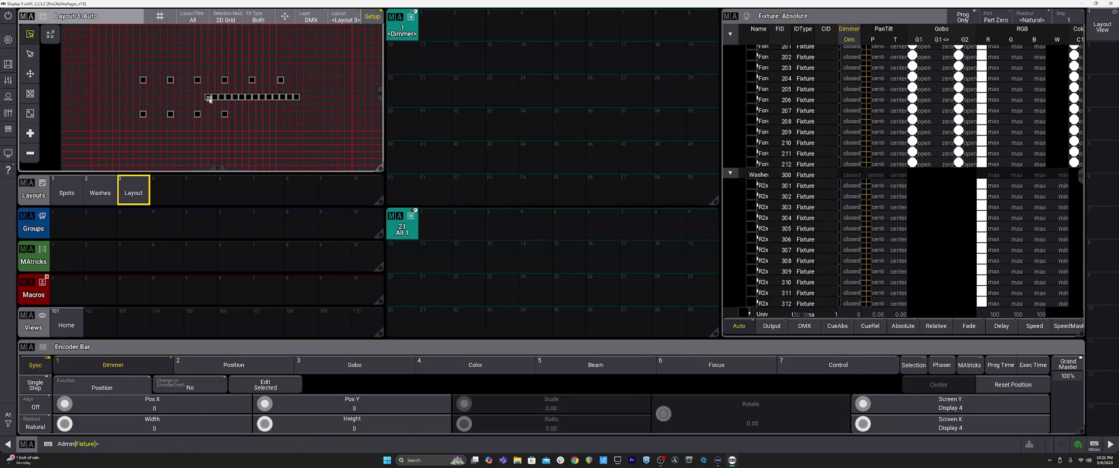
drag(216, 97, 267, 118)
drag(217, 96, 307, 119)
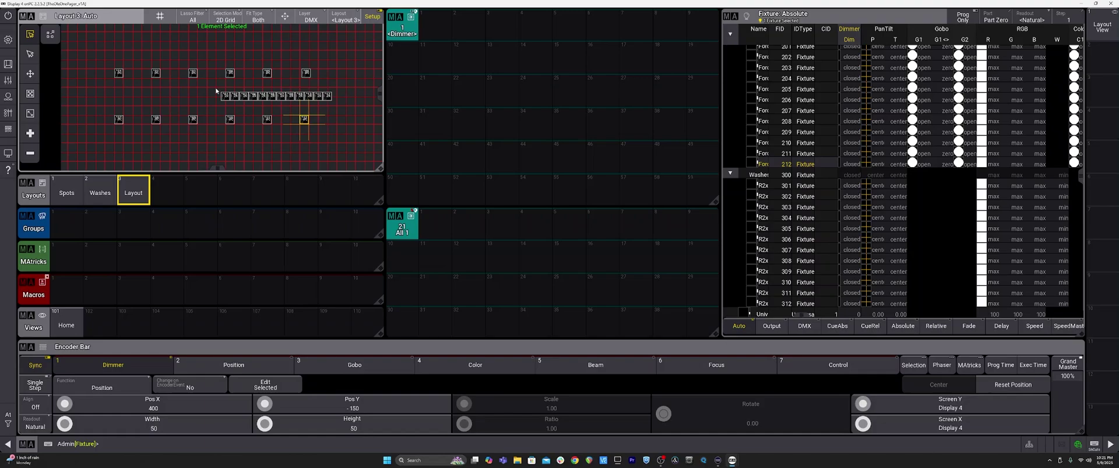
Step: Place washes 301 to 305 in a row at Y 150, from X -500 to 300 in 200-unit steps, offset between the upper spots
drag(226, 97, 138, 73)
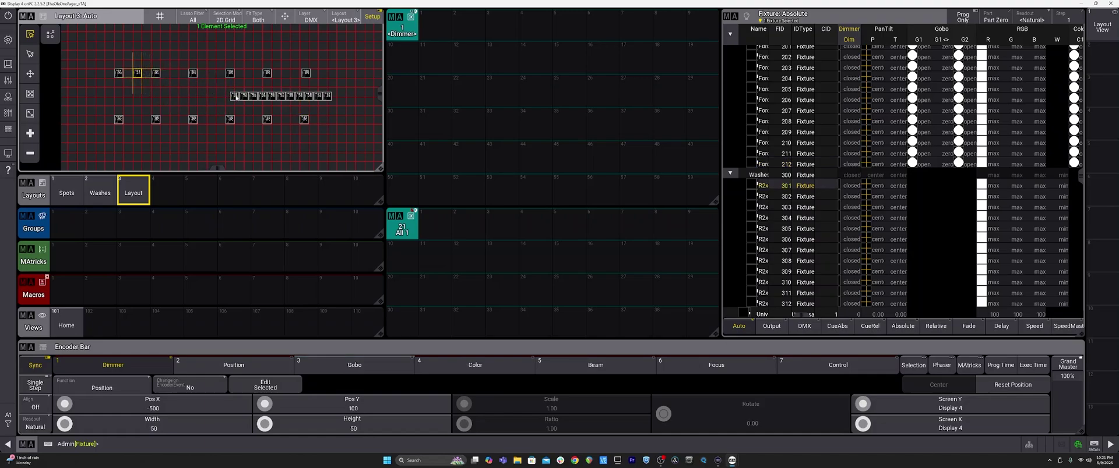
drag(236, 97, 176, 74)
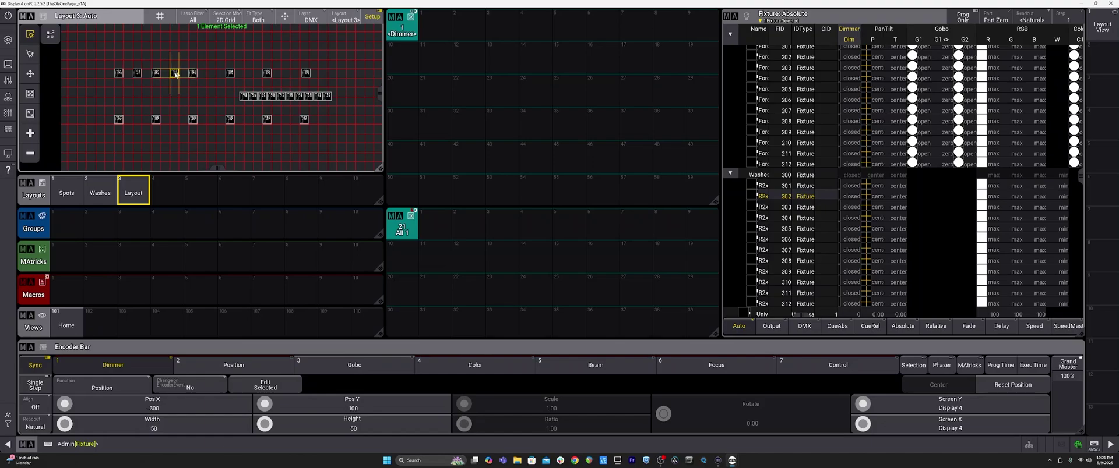
drag(175, 74, 137, 65)
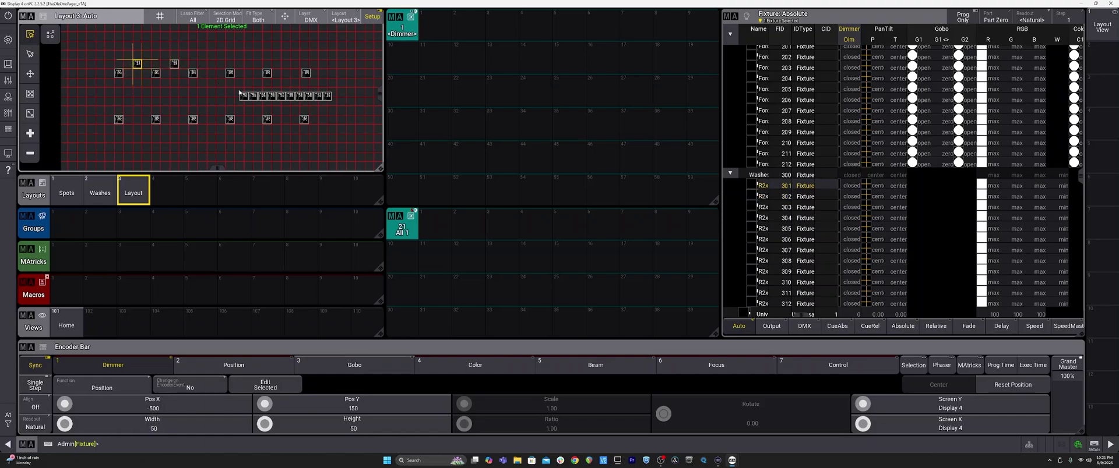
drag(245, 97, 213, 65)
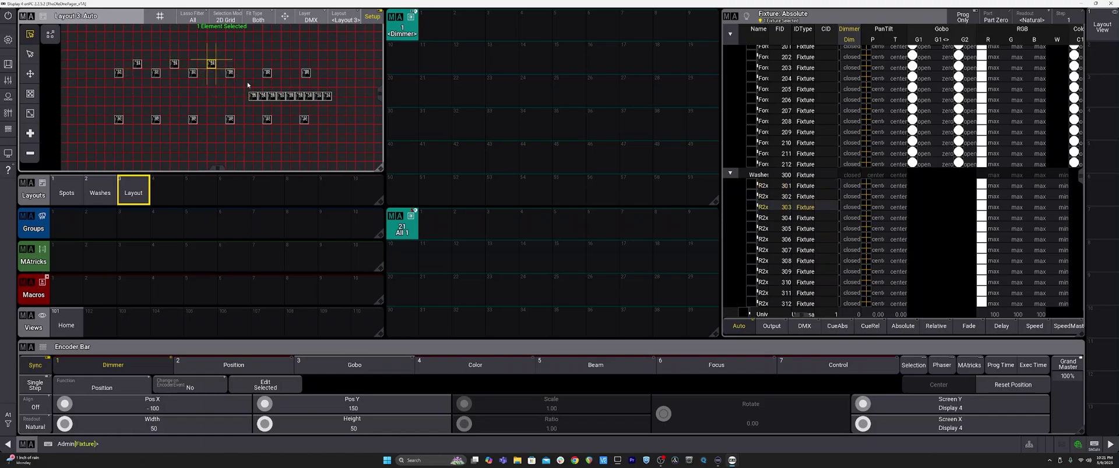
drag(254, 97, 249, 65)
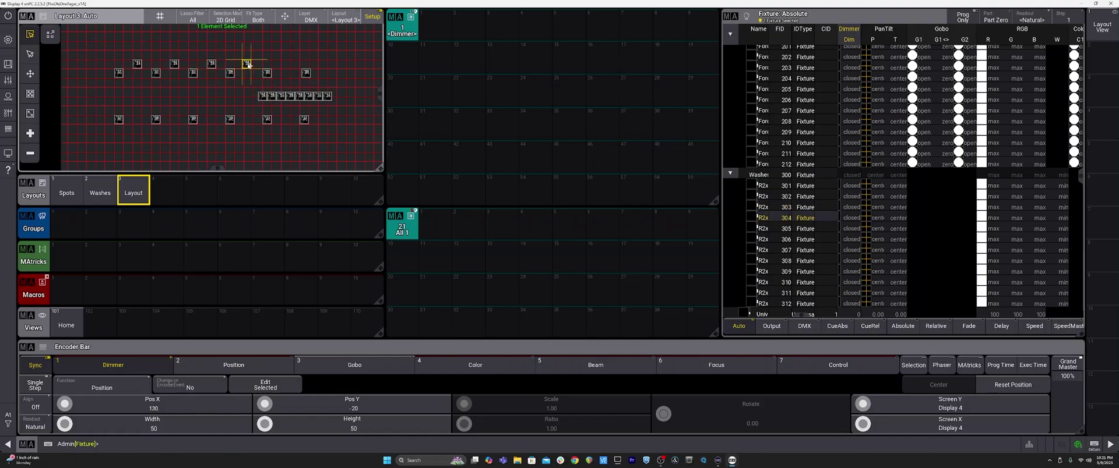
click(262, 96)
drag(263, 98, 287, 67)
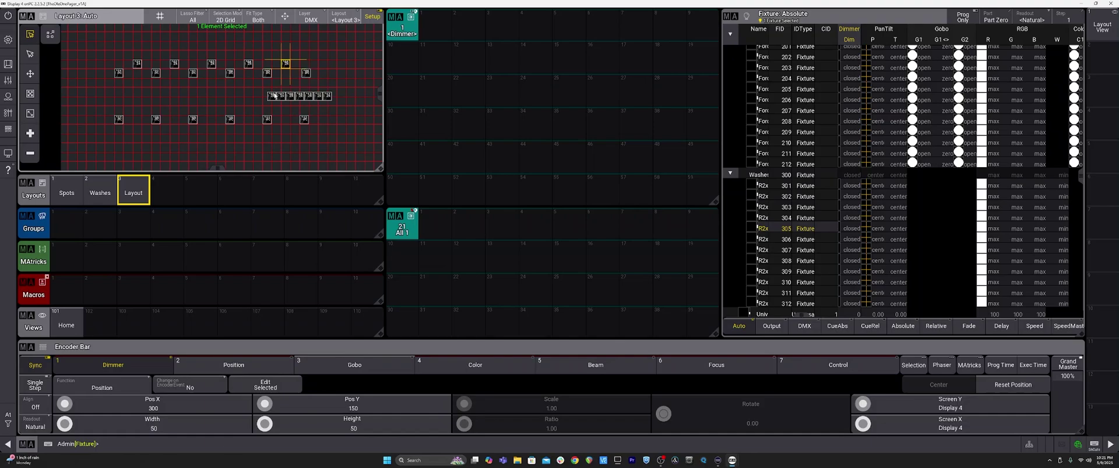
Step: Place washes 306 to 310 in a lower row at Y -100, from X -500 to 300 in 200-unit steps
drag(275, 96, 137, 110)
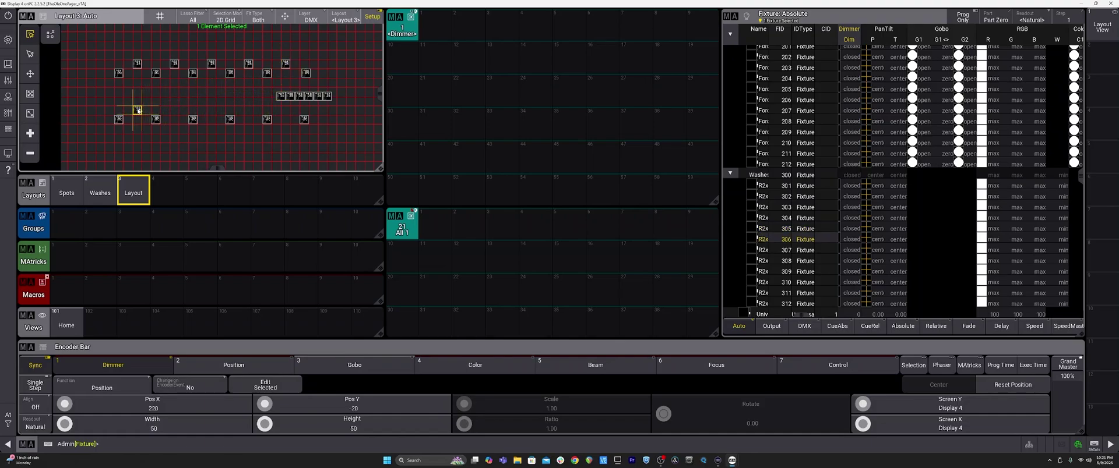
drag(282, 96, 175, 110)
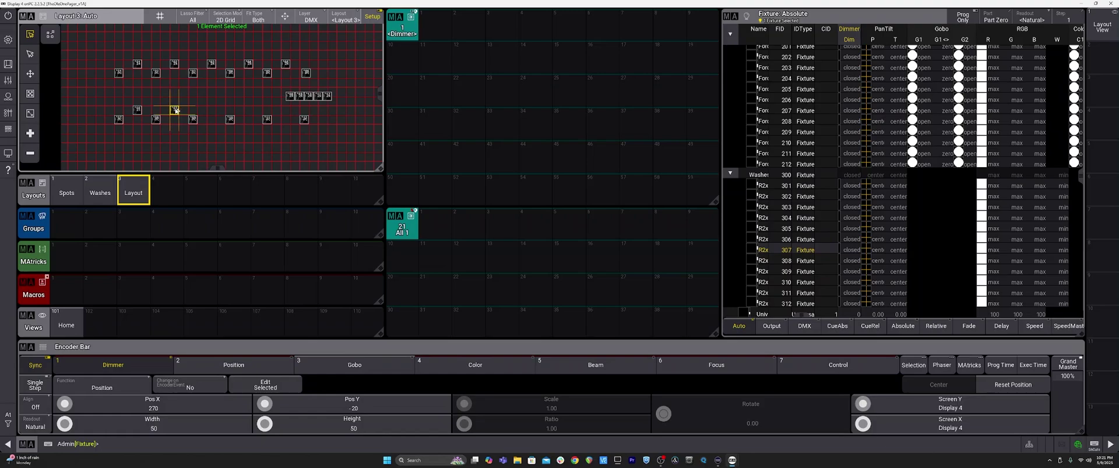
drag(291, 96, 211, 109)
drag(300, 97, 248, 109)
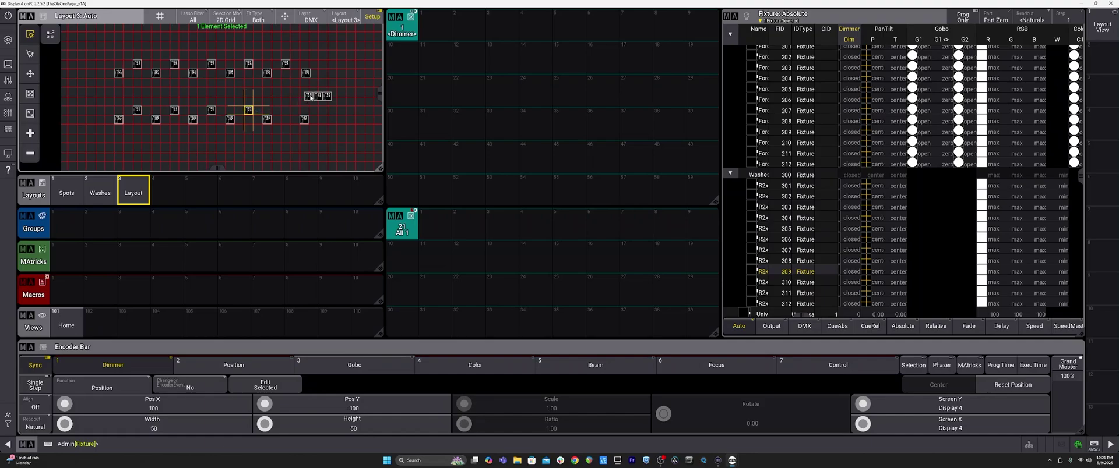
drag(311, 98, 287, 112)
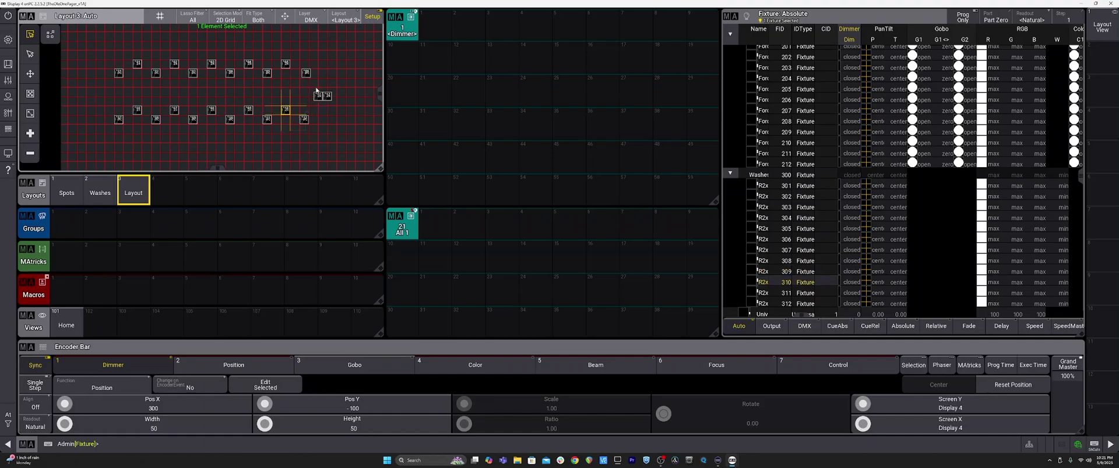
Step: Move wash 306 to X 500, Y 150 and line up washes 307 to 312 at Y -100 under the upper washes, starting at X -500
drag(318, 97, 324, 65)
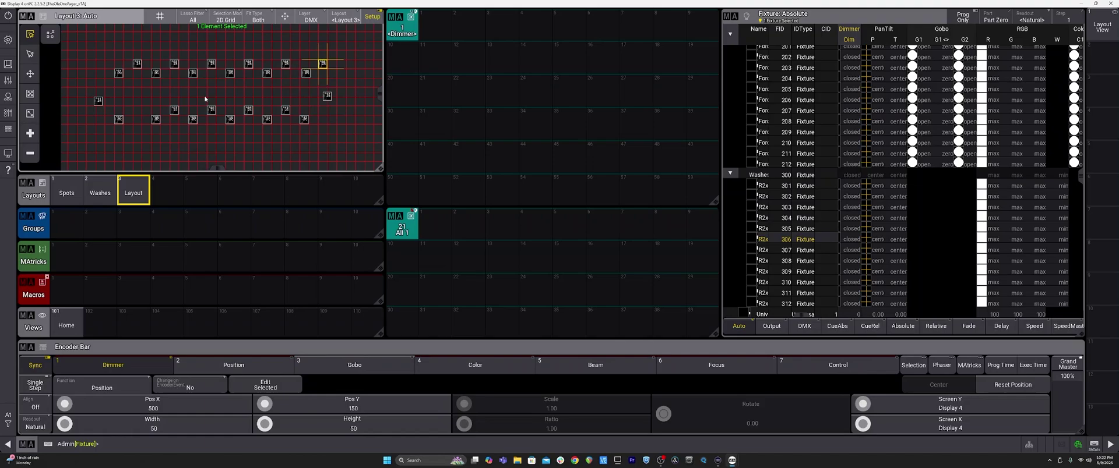
drag(175, 112, 140, 113)
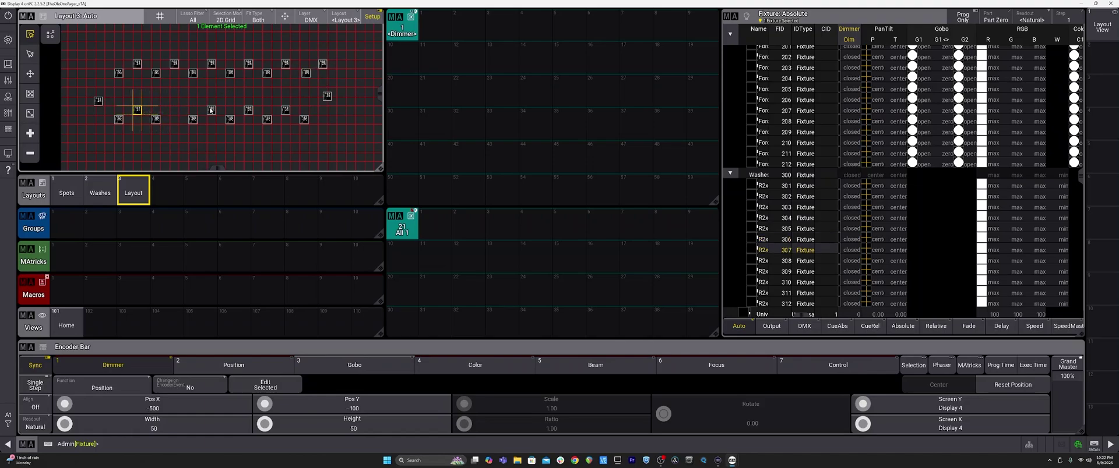
drag(211, 110, 177, 111)
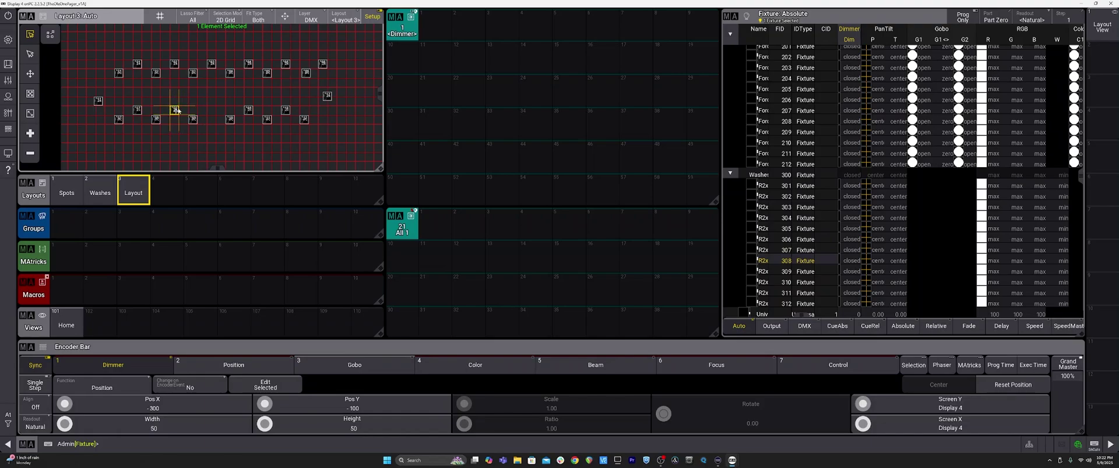
drag(249, 109, 211, 109)
drag(289, 111, 251, 111)
drag(100, 100, 323, 111)
click(356, 93)
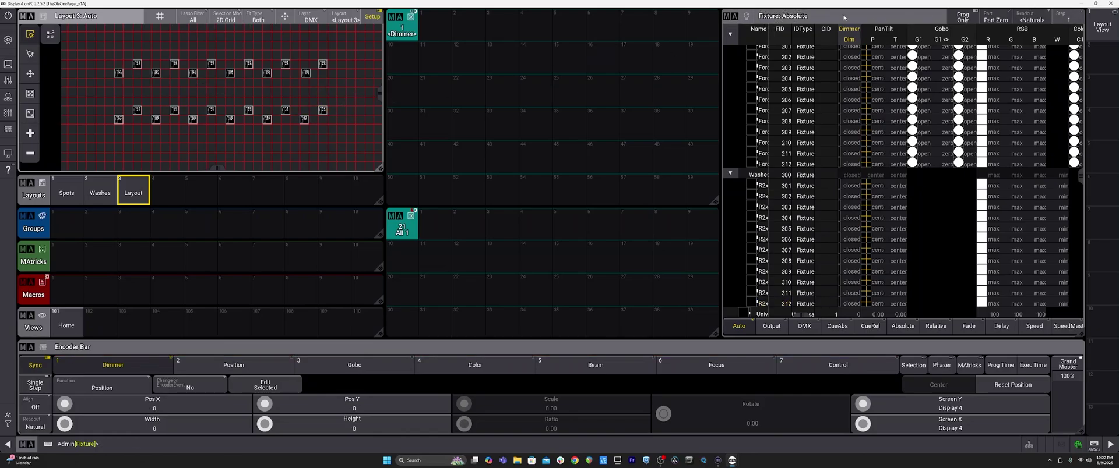
Step: Delete the fixture sheet window and label layout 3 as All
click(730, 17)
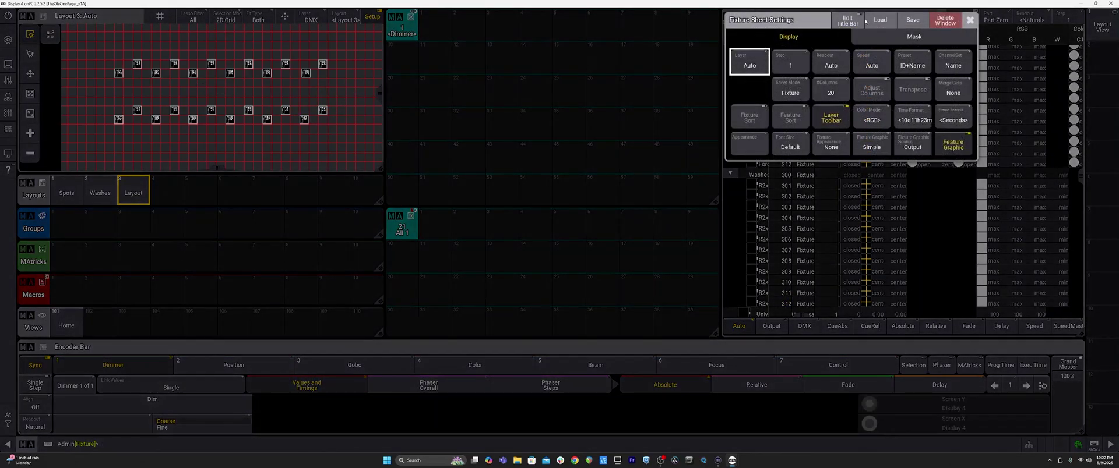
click(941, 19)
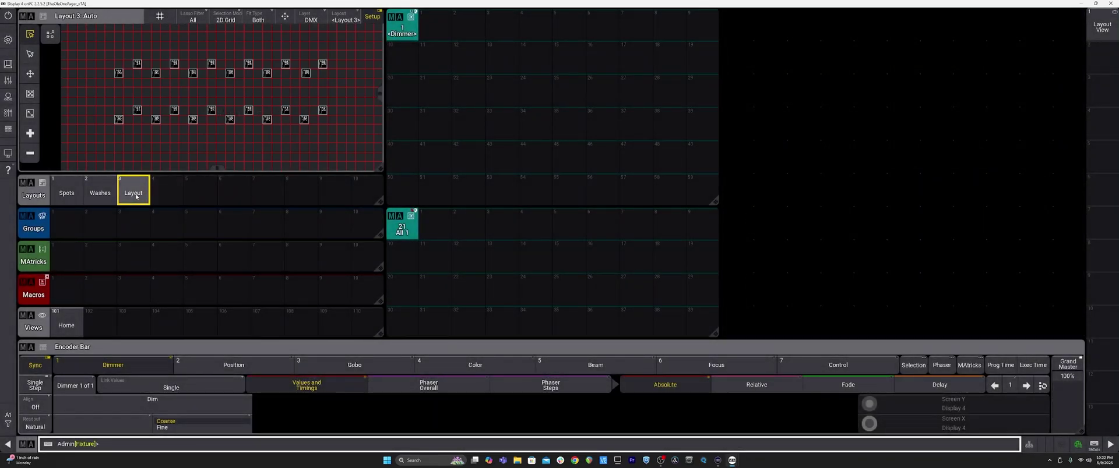
drag(133, 191, 129, 164)
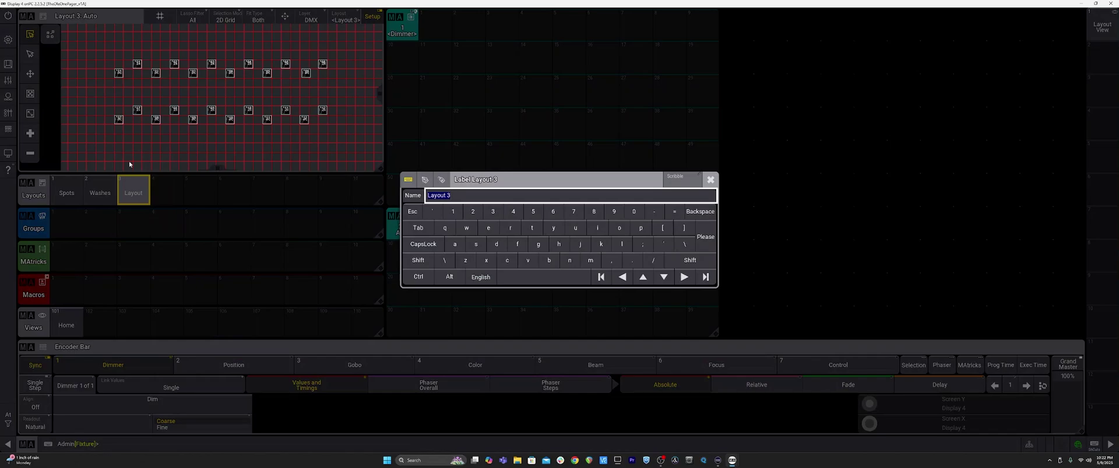
text(All)
key(Return)
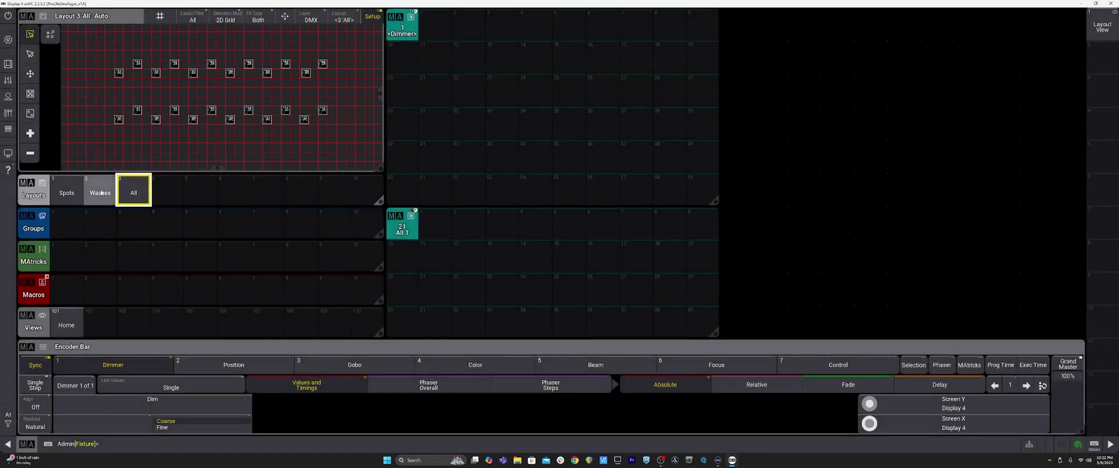
Step: Reorder the layout pool so that All is layout 1, Spots is layout 2 and Washes is layout 3
drag(134, 190, 99, 196)
click(167, 190)
click(134, 193)
click(100, 193)
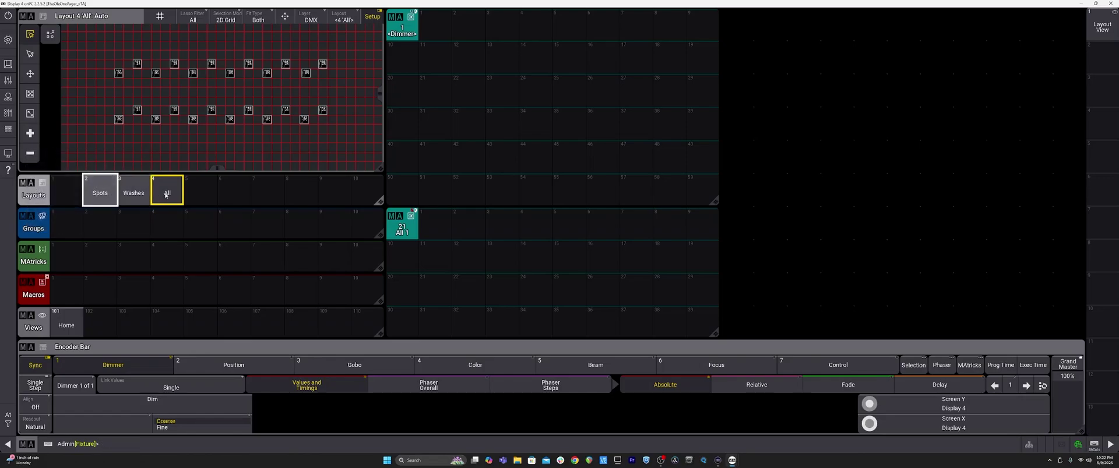
drag(167, 193, 194, 193)
click(73, 176)
click(100, 193)
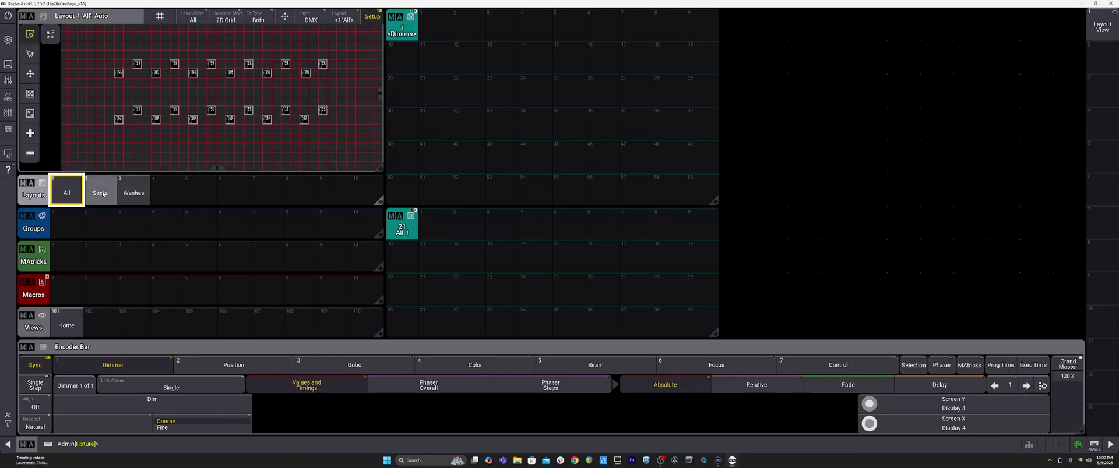
Step: Show the Spots layout outside setup mode and add a Selection Grid window in the empty area
click(133, 193)
click(100, 193)
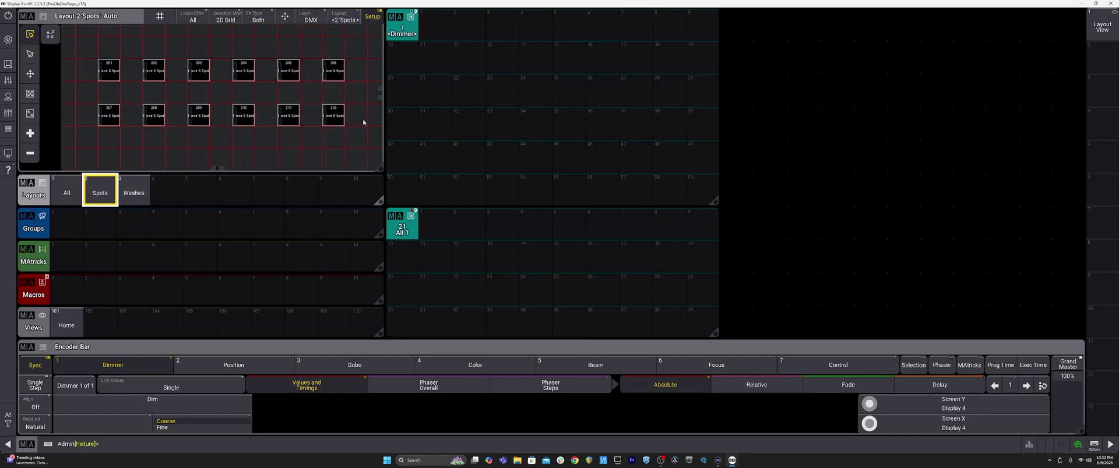
click(373, 20)
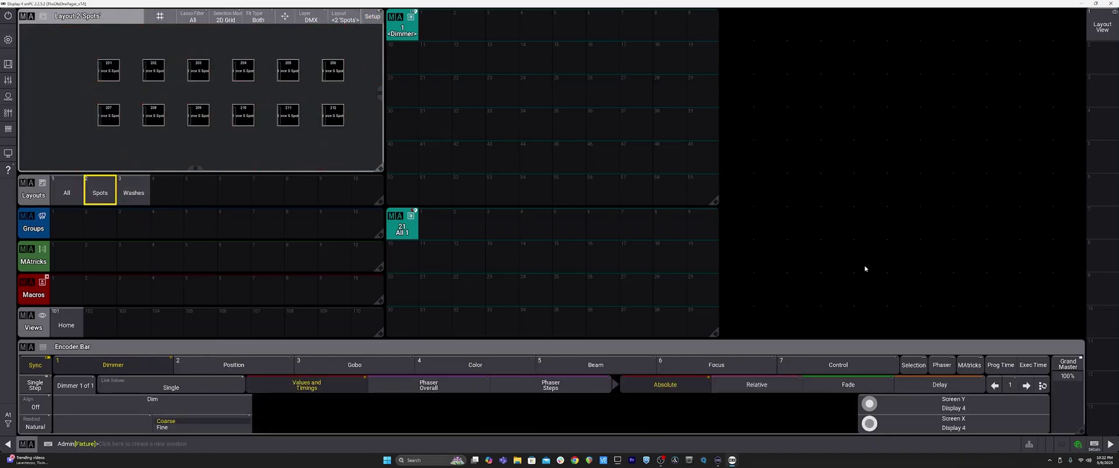
click(732, 25)
click(829, 107)
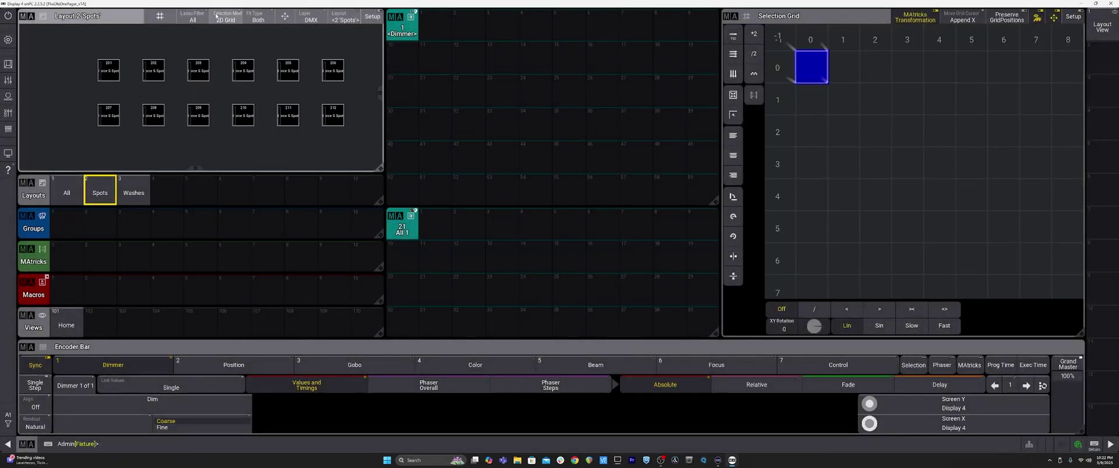
Step: Set the layout's selection mode to Linearize and lasso all twelve spots several times in different directions to compare the selection order
click(233, 22)
drag(63, 56, 366, 143)
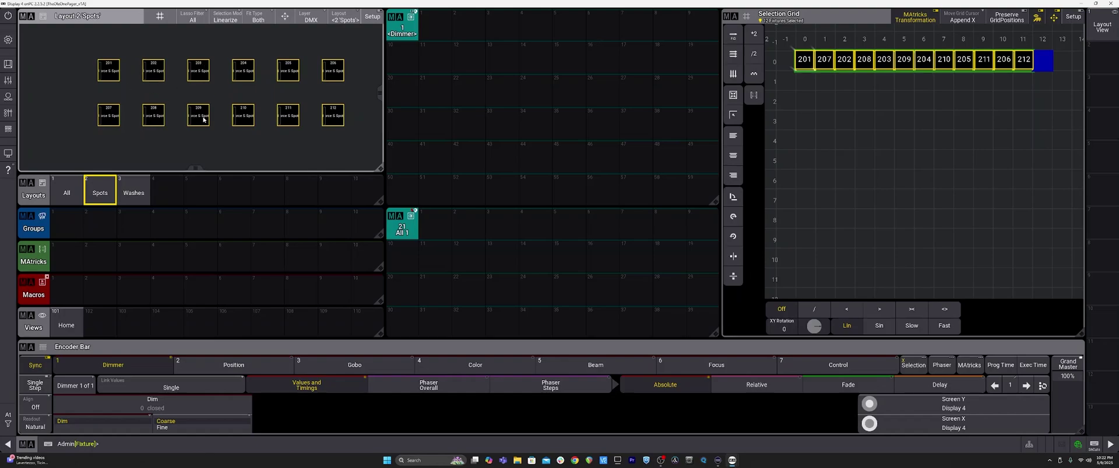
drag(80, 60, 335, 82)
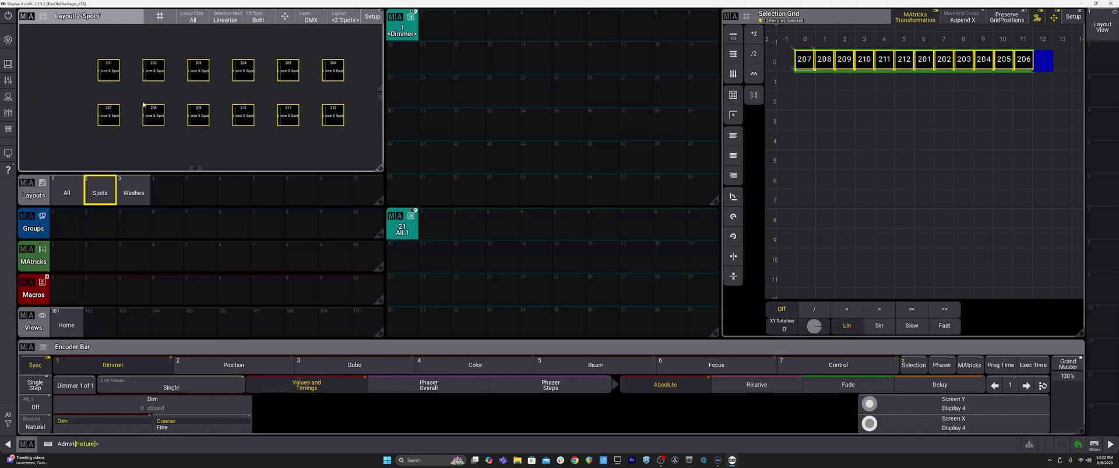
mouse_move(90, 93)
mouse_down()
mouse_move(149, 146)
mouse_move(350, 148)
mouse_up()
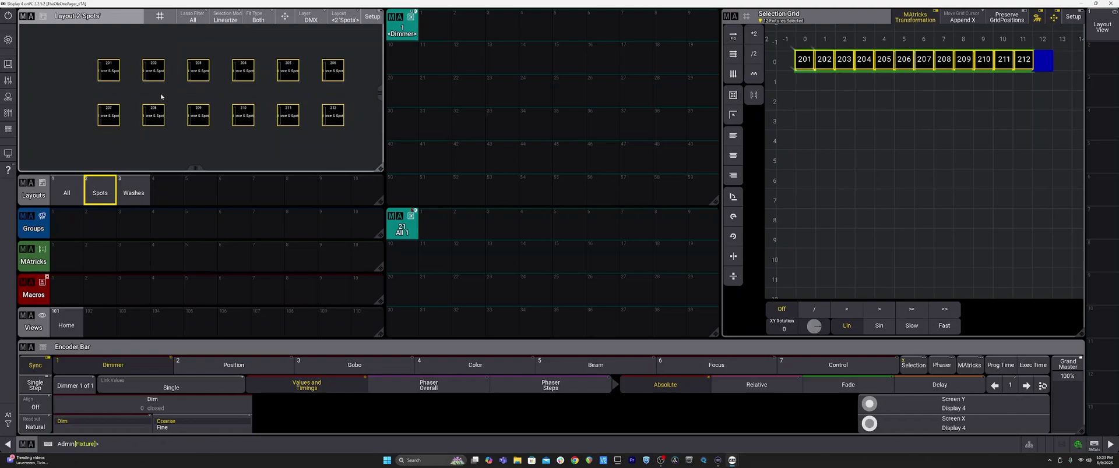
Step: Set the selection mode to 2D Grid and lasso all twelve spots, then clear and repeat the selection to examine it in the grid
click(227, 21)
mouse_move(76, 49)
mouse_down()
mouse_move(78, 95)
mouse_move(338, 138)
mouse_up()
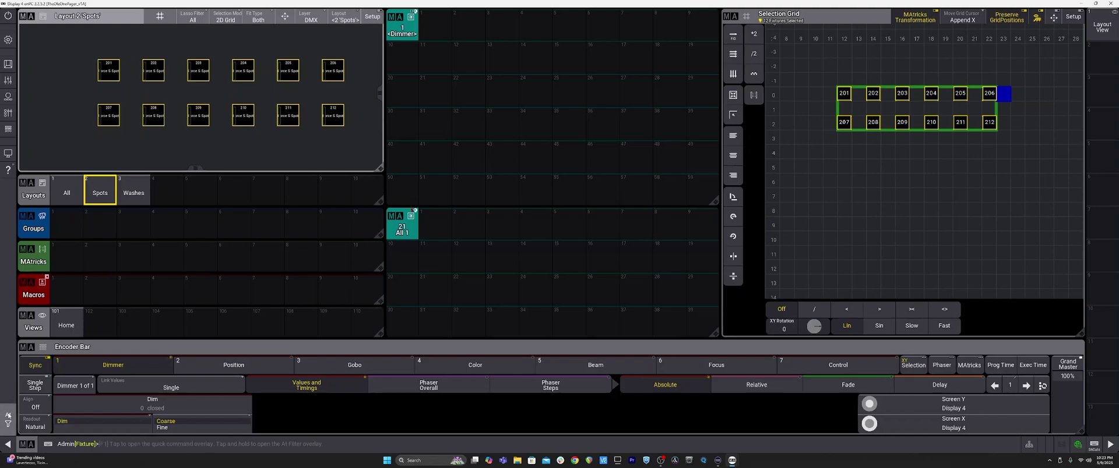
click(8, 415)
click(39, 419)
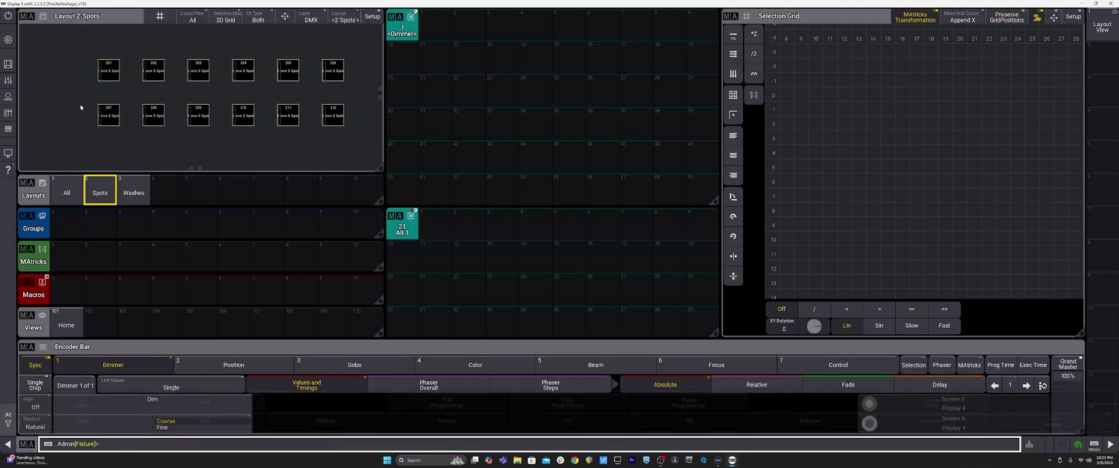
drag(79, 55, 350, 116)
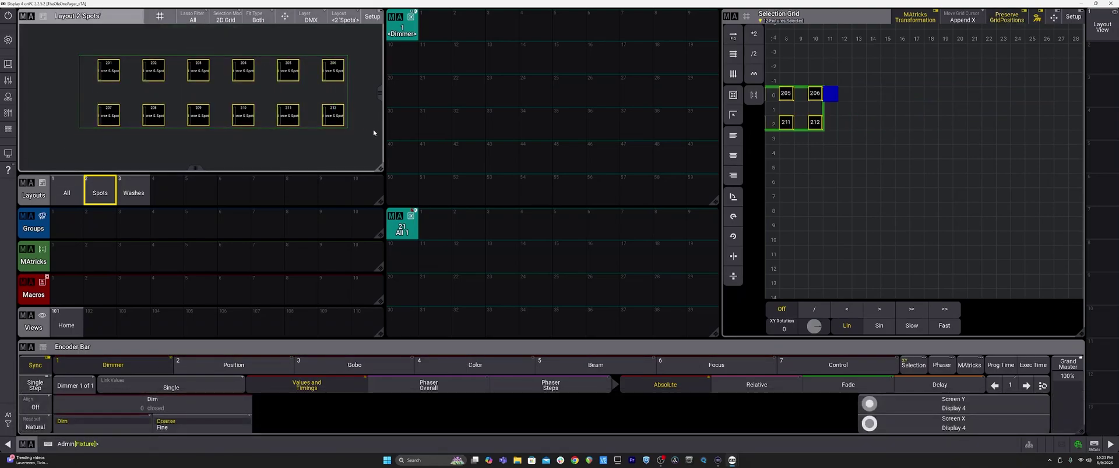
scroll(820, 105, down, 5)
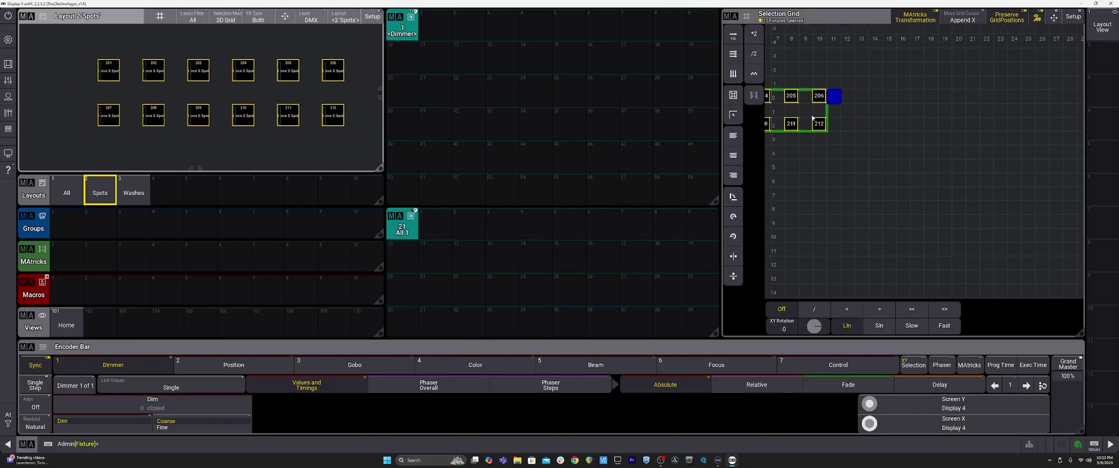
scroll(825, 165, up, 5)
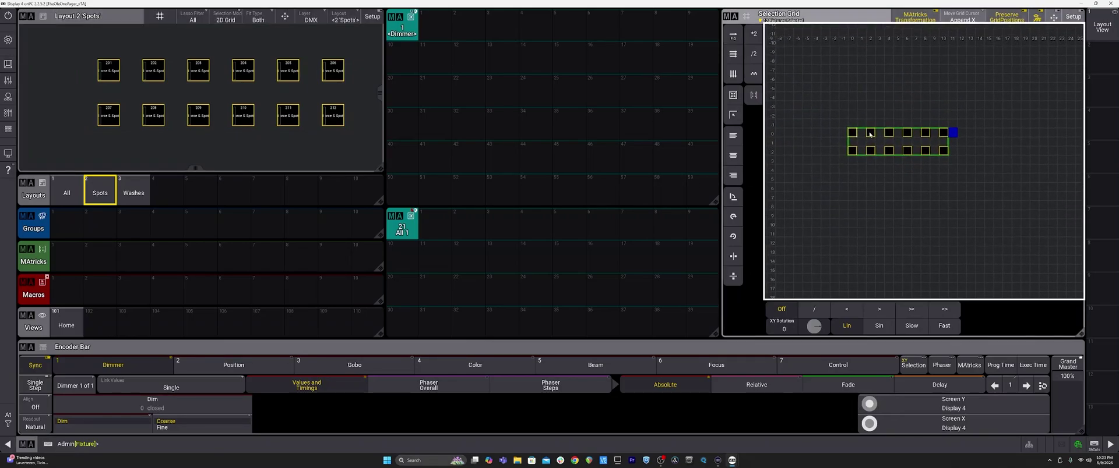
Step: Clear the current selection of the twelve spots
click(8, 416)
click(43, 421)
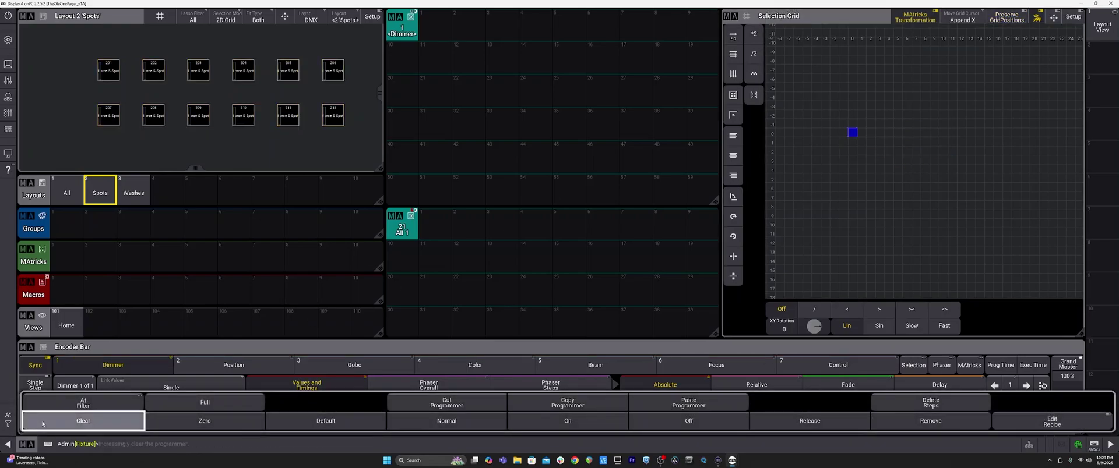
click(8, 416)
mouse_move(80, 59)
mouse_down()
mouse_move(113, 135)
mouse_move(337, 143)
mouse_move(82, 109)
mouse_up()
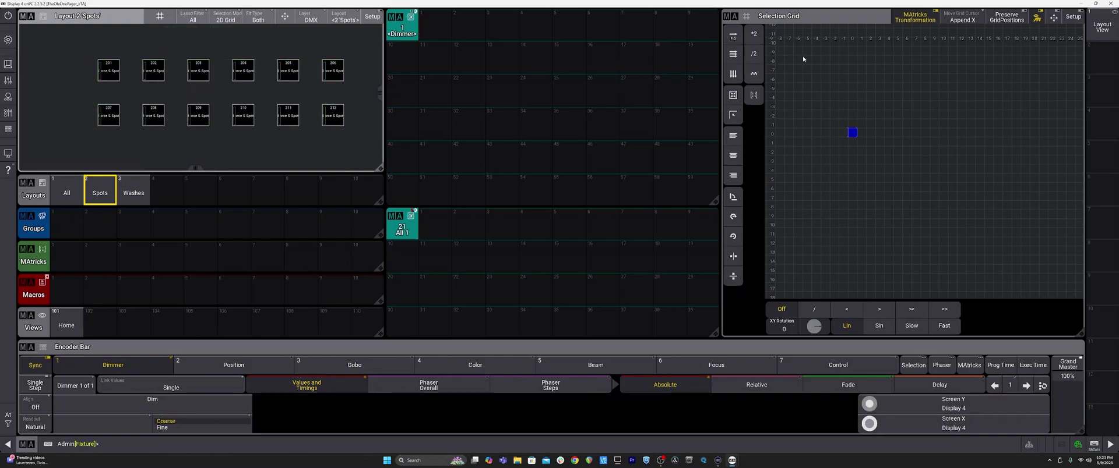
Step: Return the Selection Grid cursor to cell 0,0 and lasso all twelve spots to examine their 2D arrangement
scroll(807, 64, up, 3)
scroll(804, 61, up, 1)
click(789, 57)
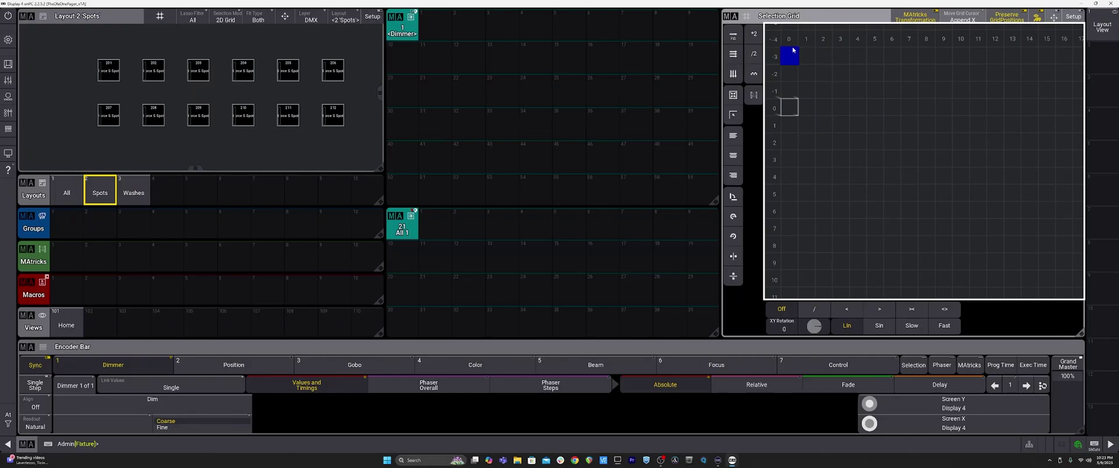
scroll(792, 50, down, 1)
click(802, 56)
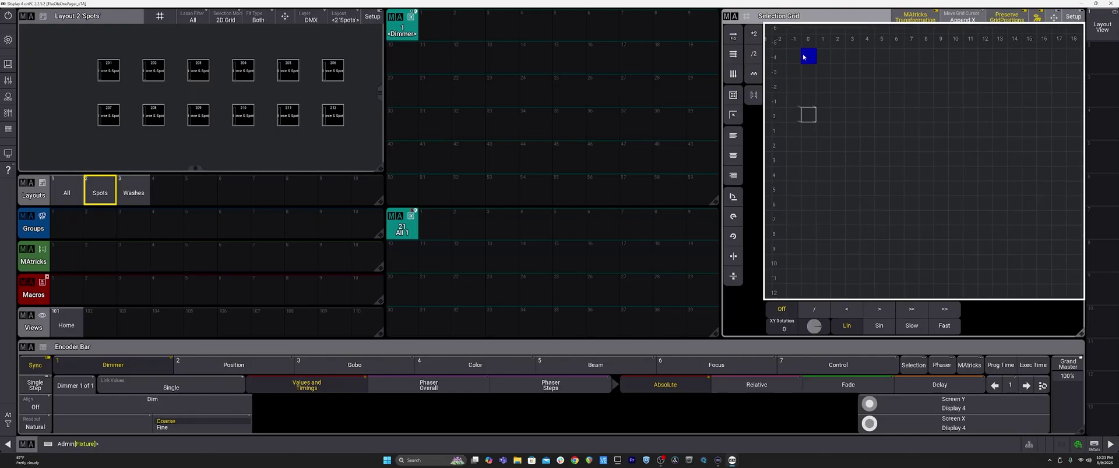
scroll(804, 56, down, 1)
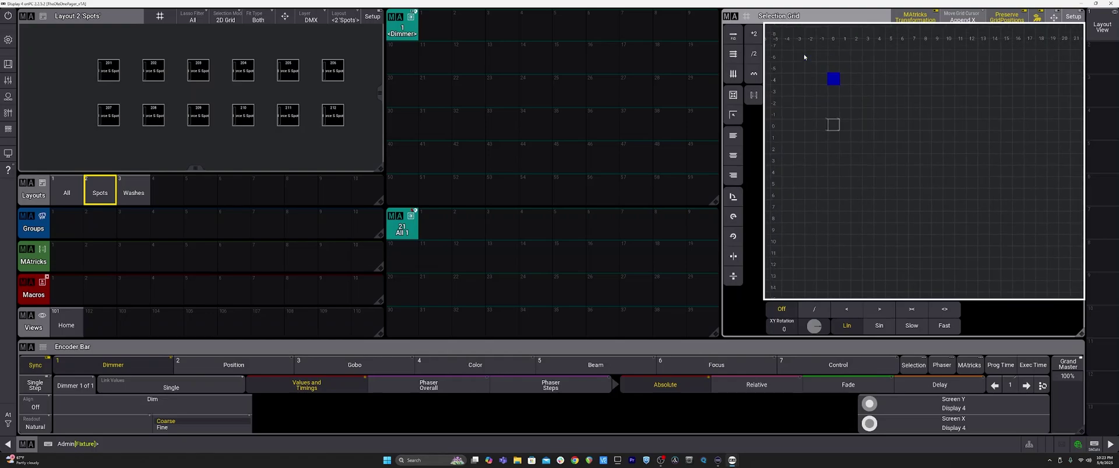
click(834, 126)
scroll(834, 126, up, 1)
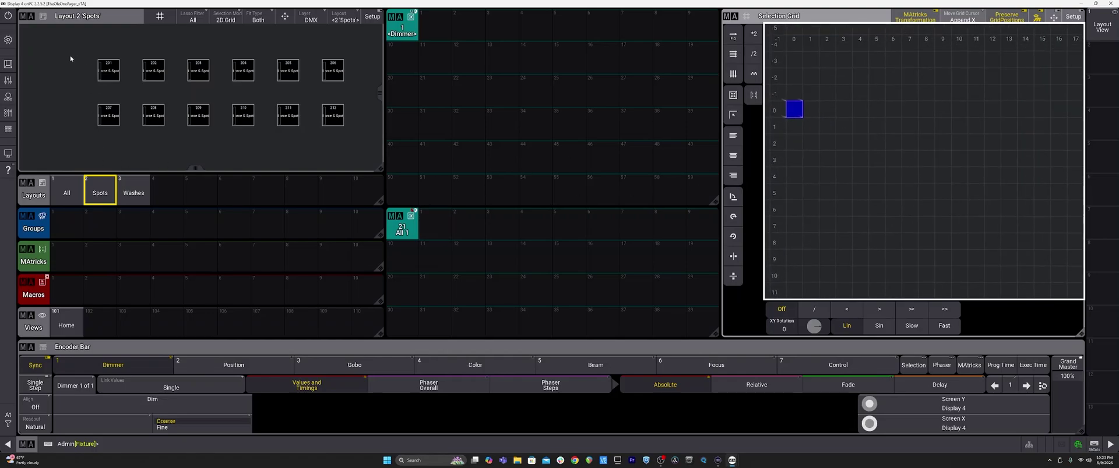
drag(69, 58, 349, 149)
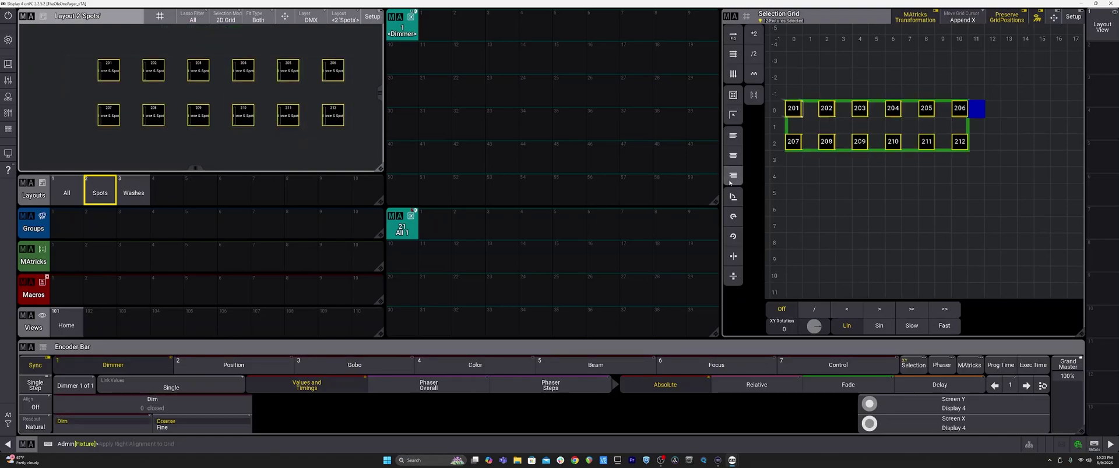
Step: Show the whole All layout, clear the selection and lasso every fixture to examine the combined arrangement in the Selection Grid
click(66, 193)
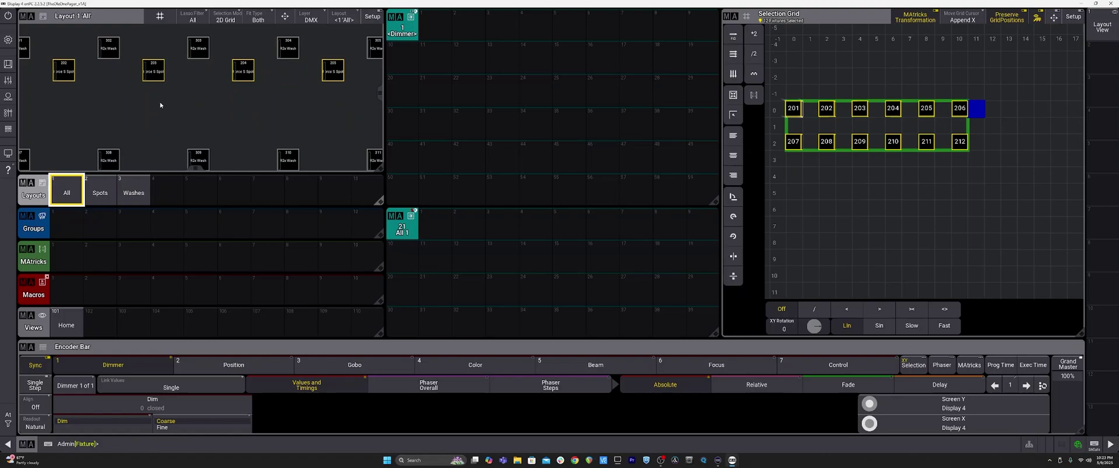
click(285, 19)
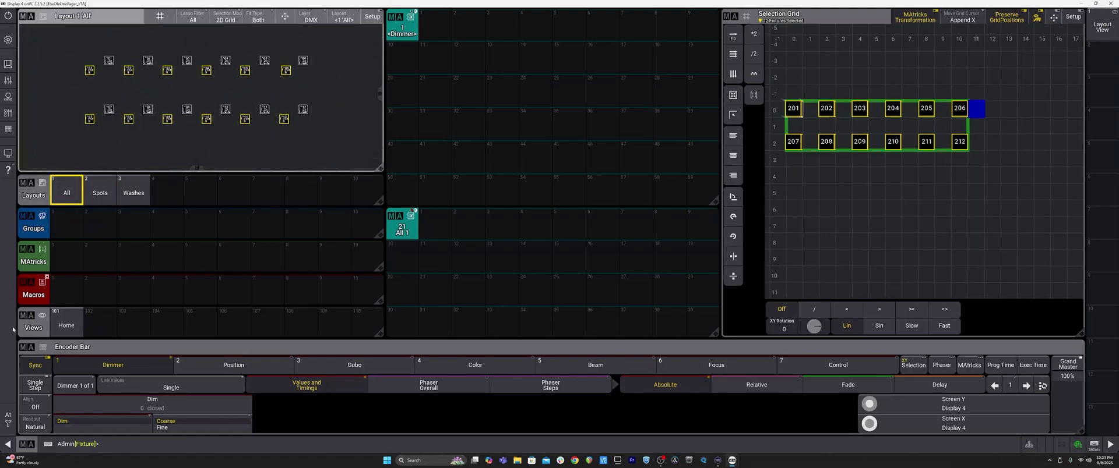
click(8, 416)
click(46, 421)
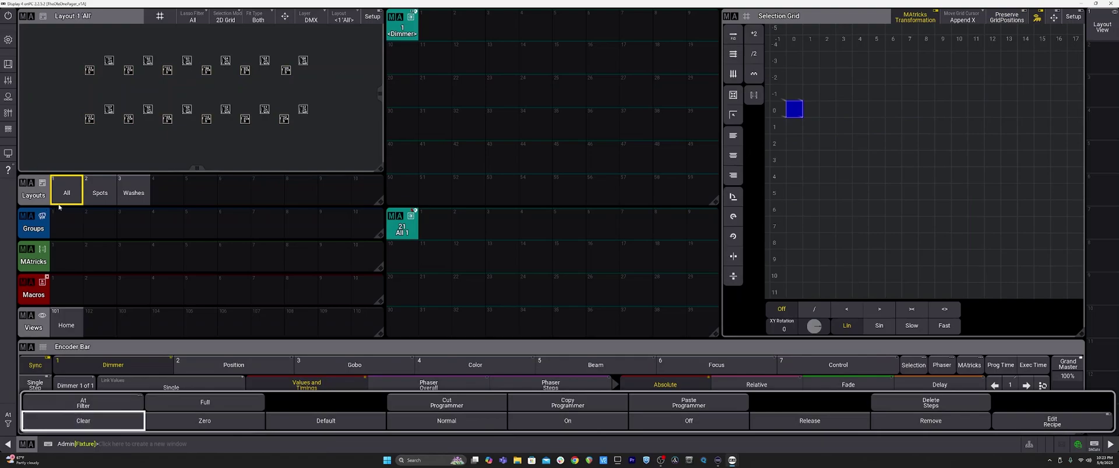
drag(67, 192, 50, 108)
drag(46, 42, 64, 145)
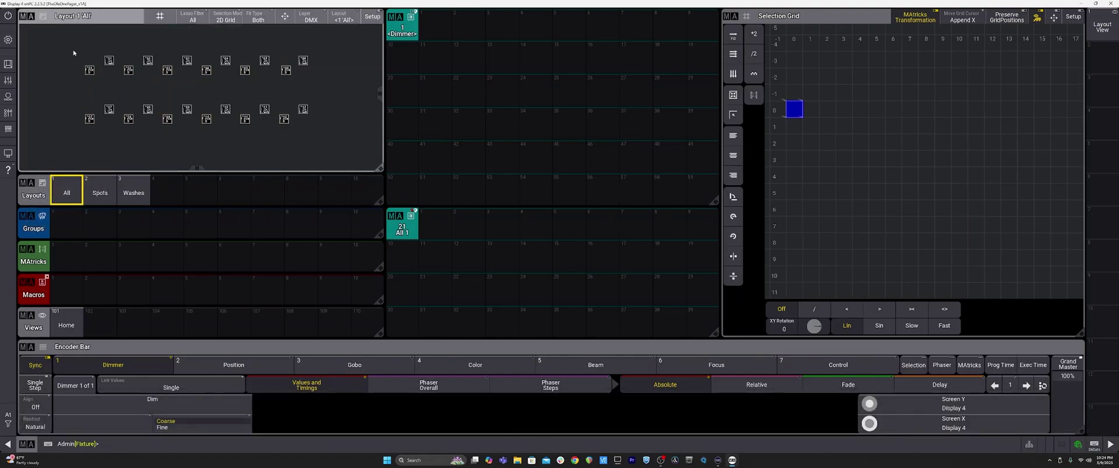
mouse_move(57, 45)
mouse_down()
mouse_move(55, 123)
mouse_move(314, 140)
mouse_up()
scroll(776, 185, down, 5)
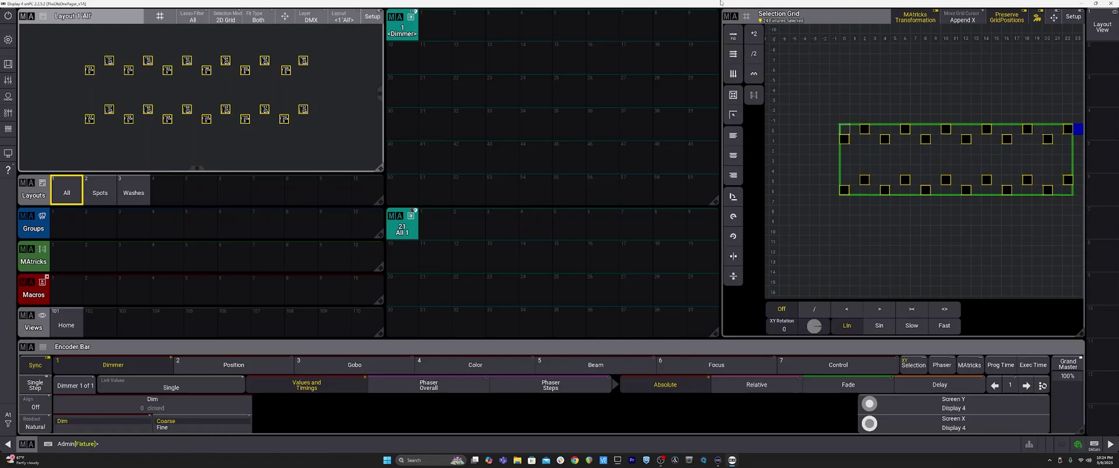
Step: Remove the Selection Grid window from the view and clear the fixture selection
click(730, 16)
click(945, 20)
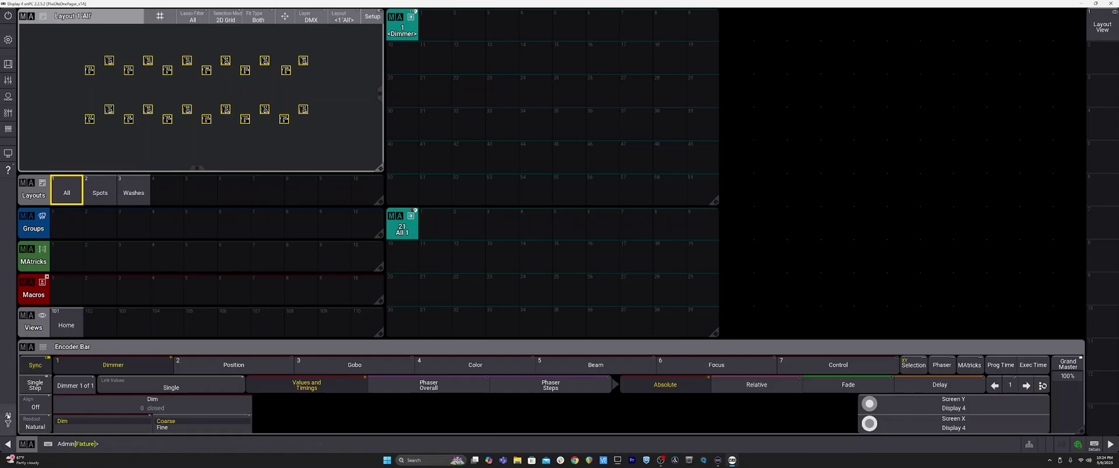
click(7, 416)
click(47, 423)
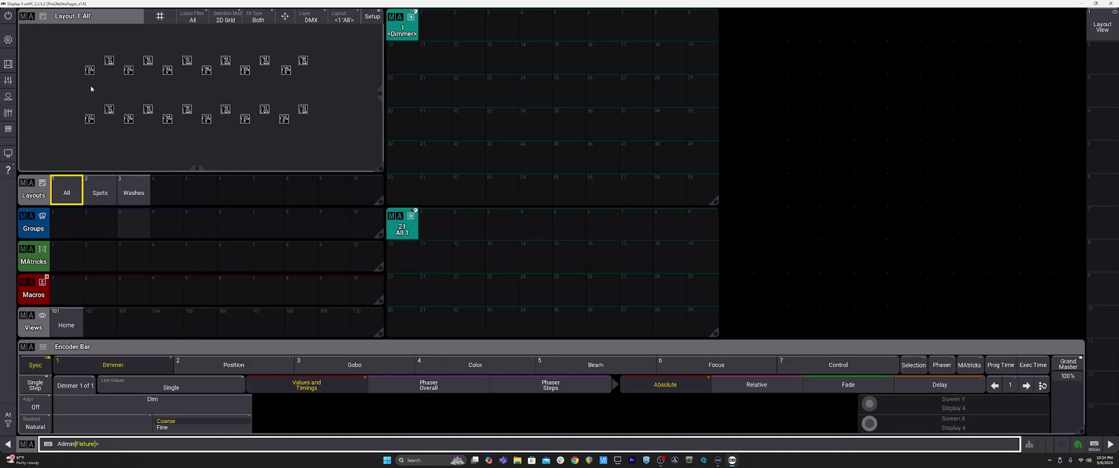
Step: Lasso all twelve fixtures in the Spots layout and store them as group 1, labelled "Spots Sym"
click(99, 193)
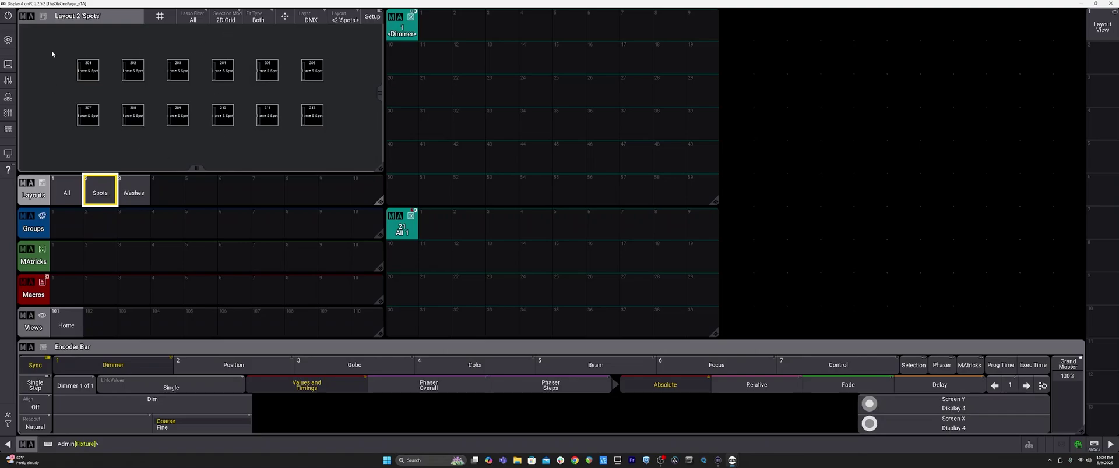
mouse_move(52, 54)
mouse_down()
mouse_move(59, 140)
mouse_move(356, 160)
mouse_move(348, 143)
mouse_up()
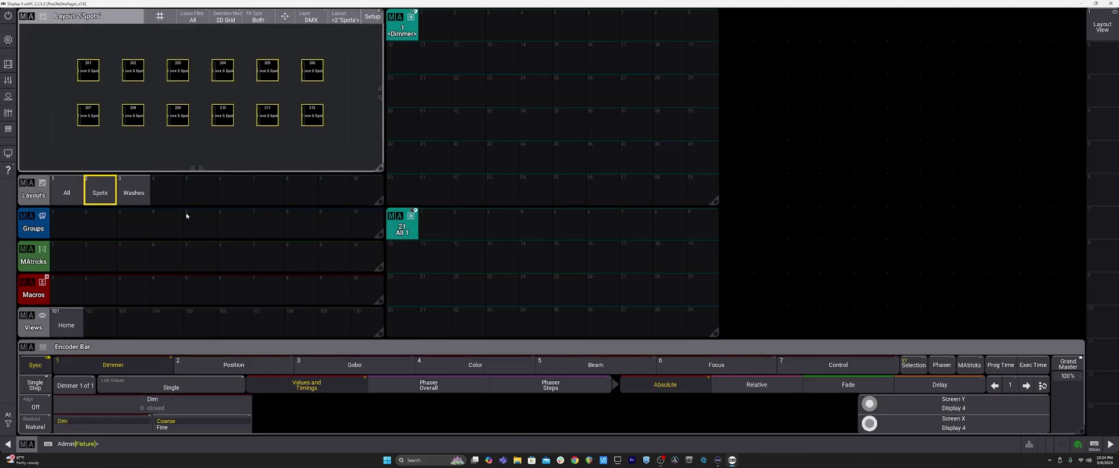
click(65, 227)
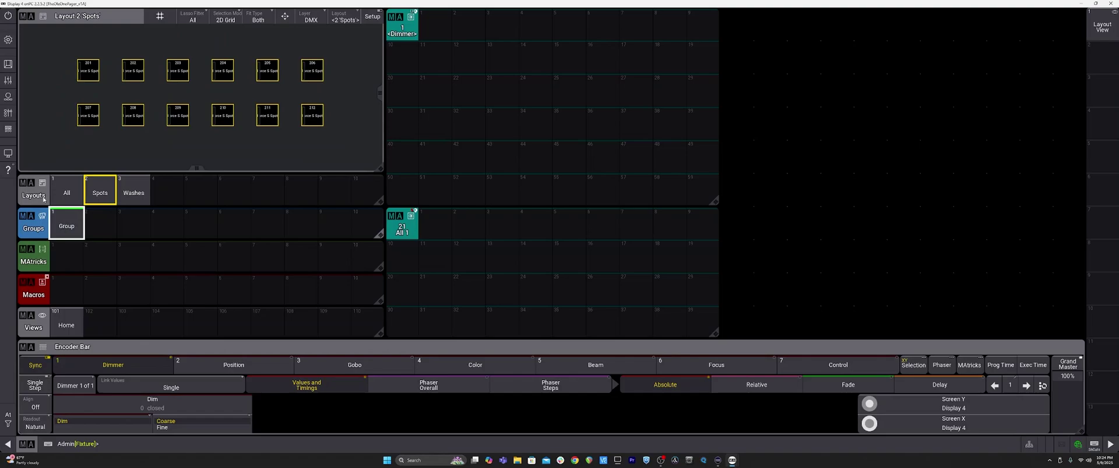
click(71, 201)
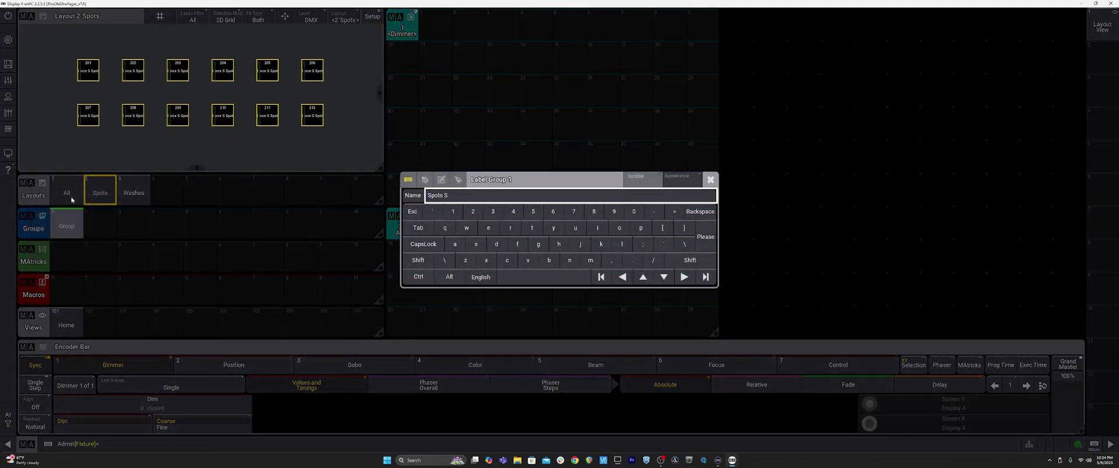
text(Spots Sym)
key(Return)
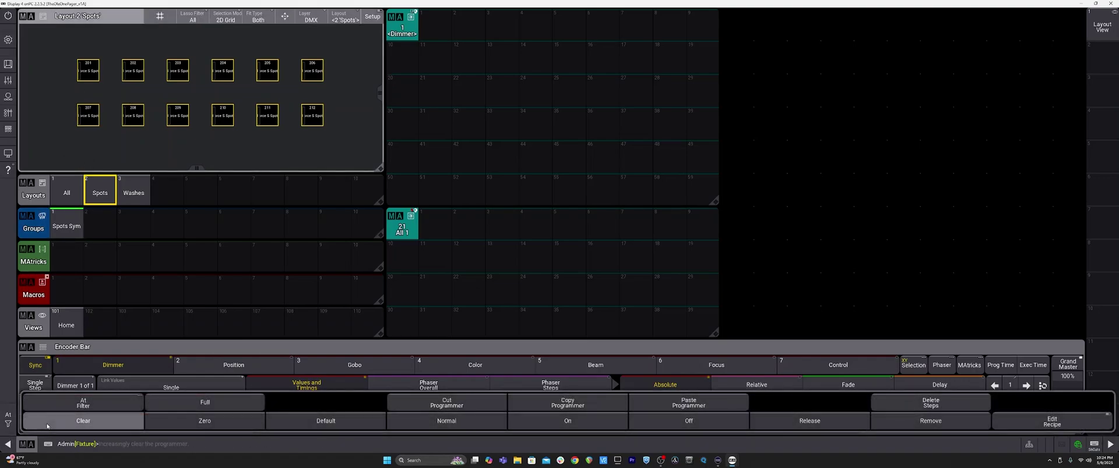
Step: Clear the selection, then lasso all twelve fixtures in the Washes layout and store them as group 2, labelled "Wash Sym"
click(67, 150)
click(133, 193)
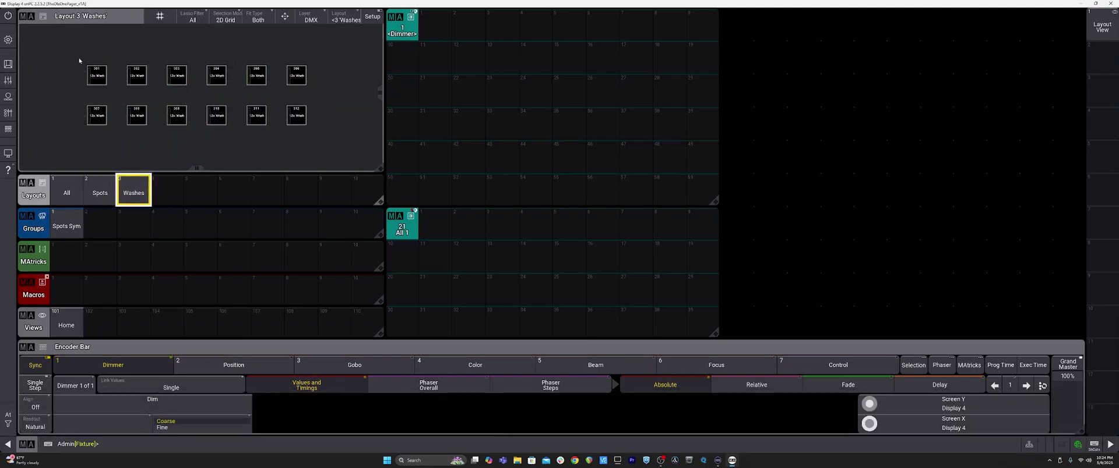
drag(77, 68, 81, 140)
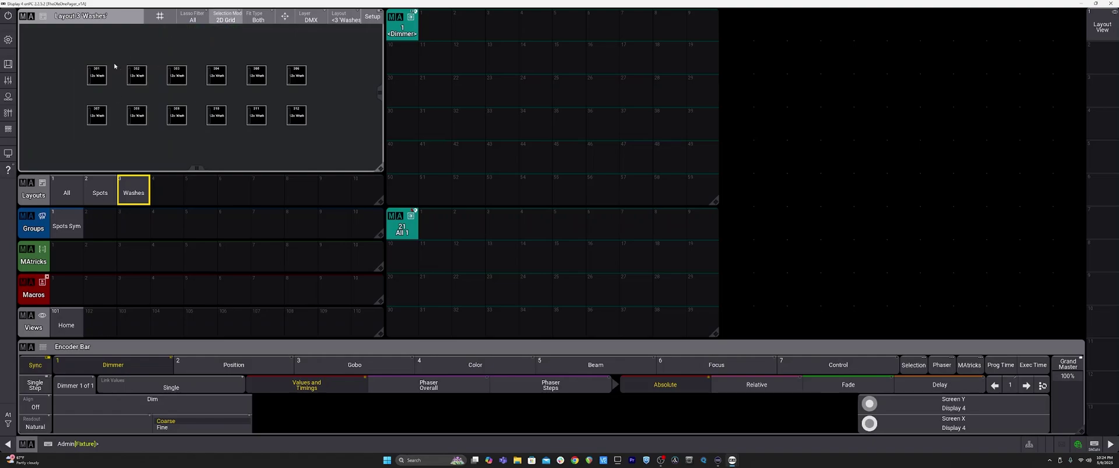
drag(77, 61, 311, 134)
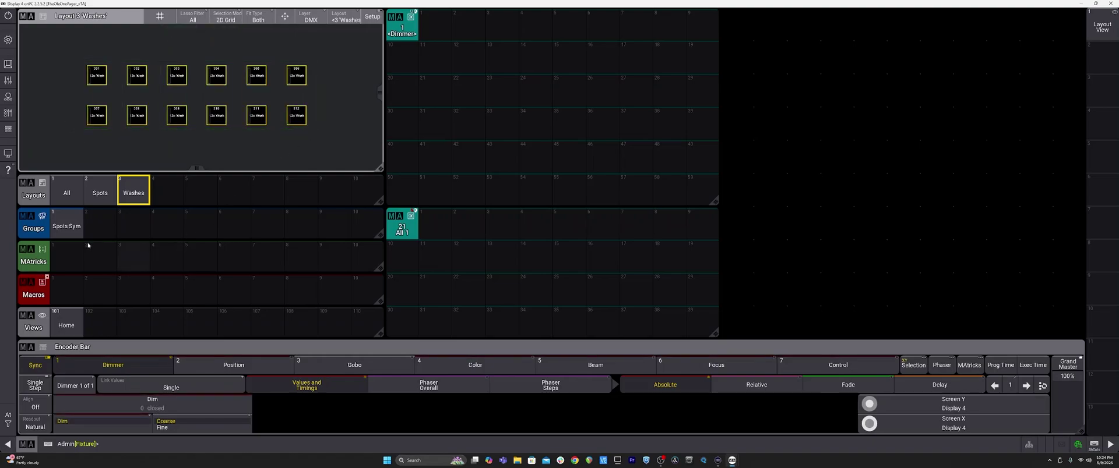
click(98, 213)
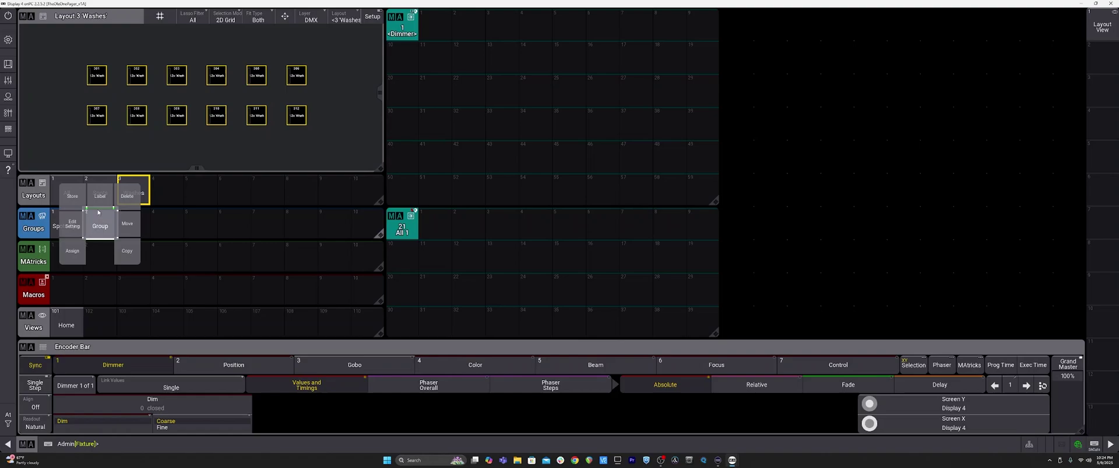
click(99, 196)
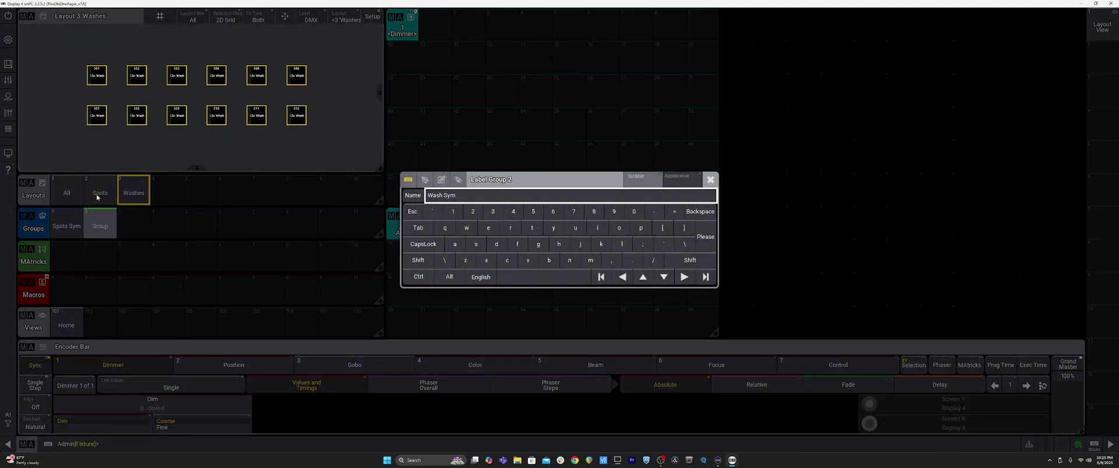
key(Return)
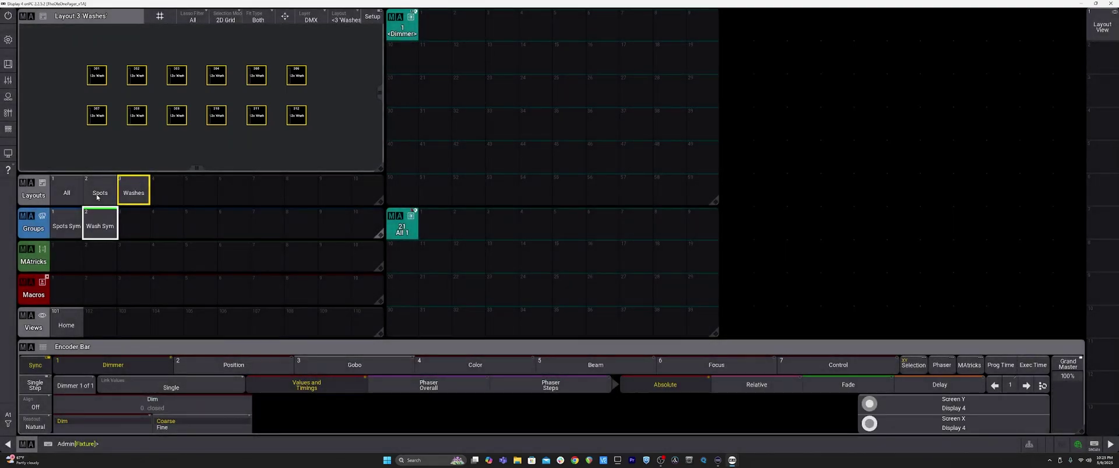
Step: Clear the selection and lasso every fixture in the All layout
click(7, 423)
click(76, 422)
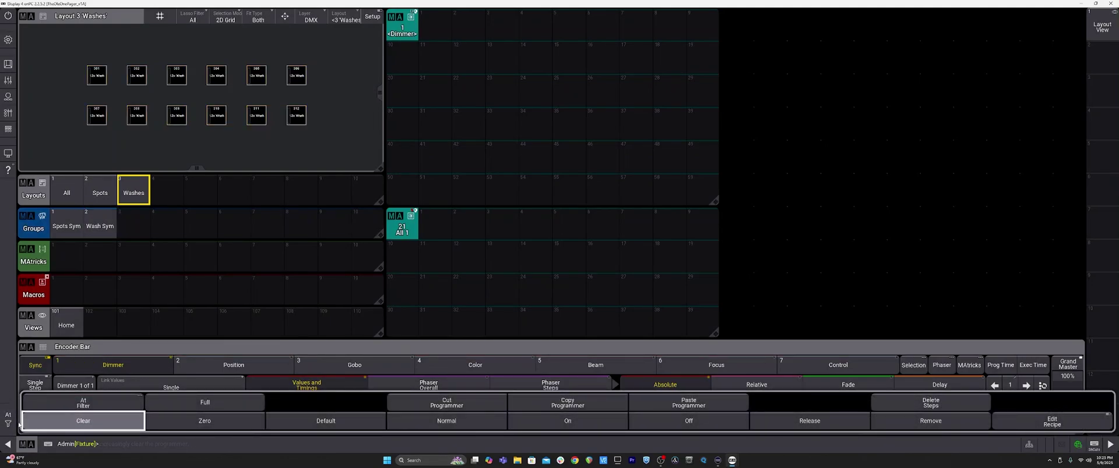
click(71, 192)
drag(59, 44, 330, 146)
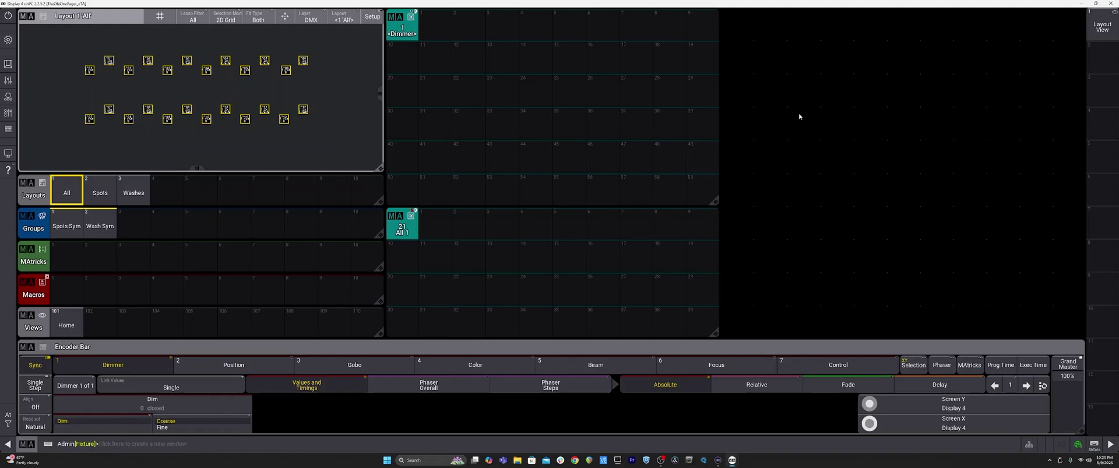
Step: Add a Selection Grid window in the empty area and store the selected fixtures as group 3, labelled "All Sym"
click(729, 25)
click(816, 139)
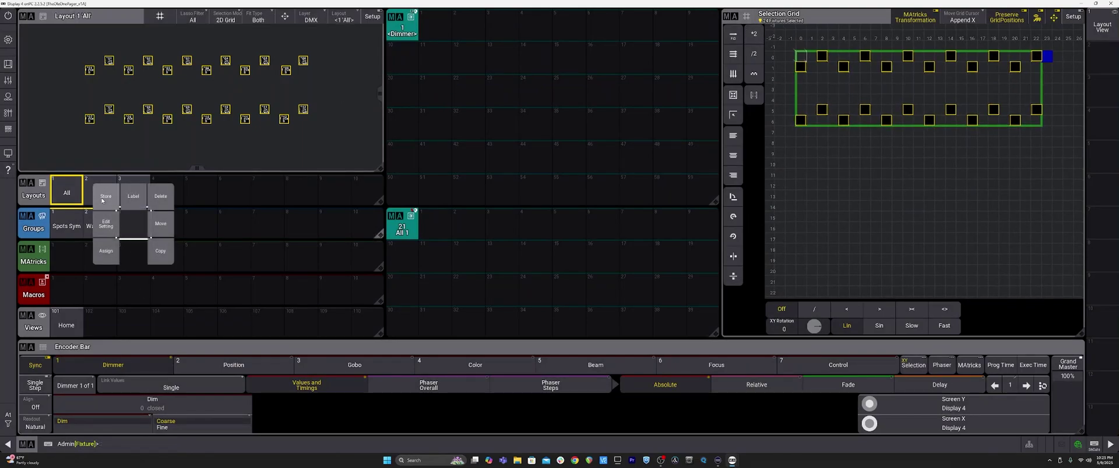
click(133, 224)
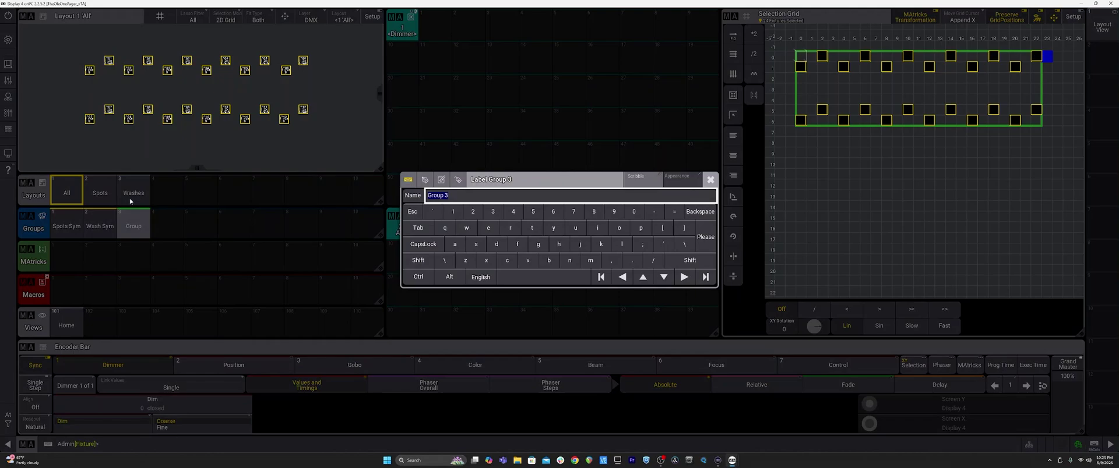
key(Return)
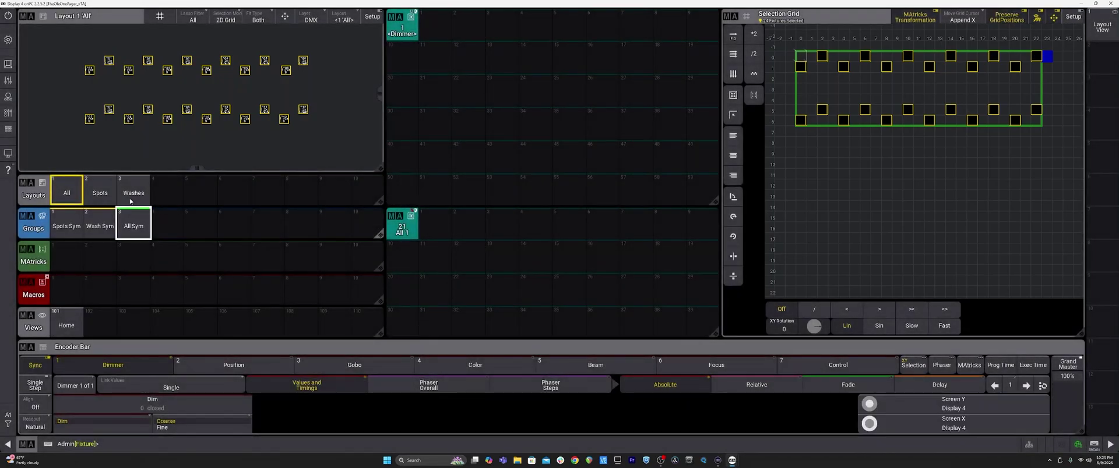
Step: Clear the selection and recall the stored groups to examine their arrangement in the Selection Grid
click(8, 416)
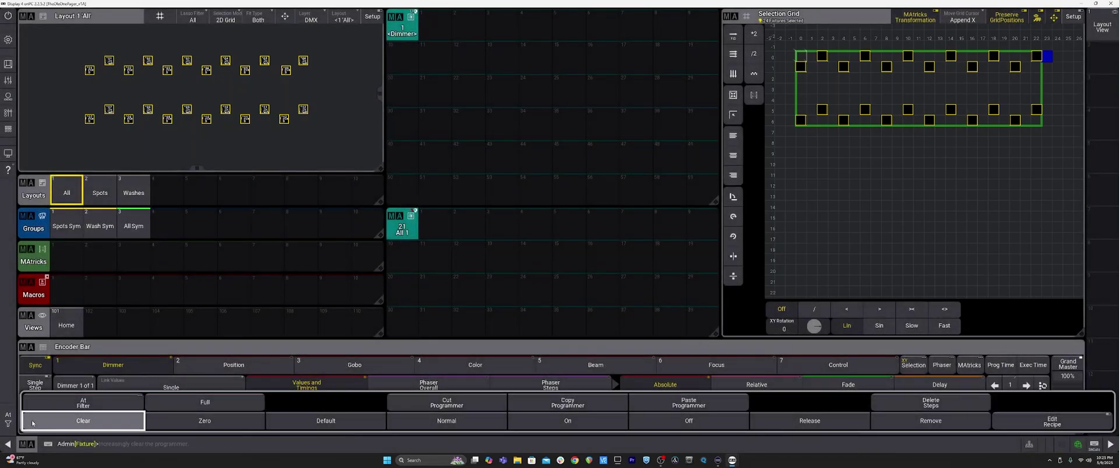
click(83, 420)
click(100, 225)
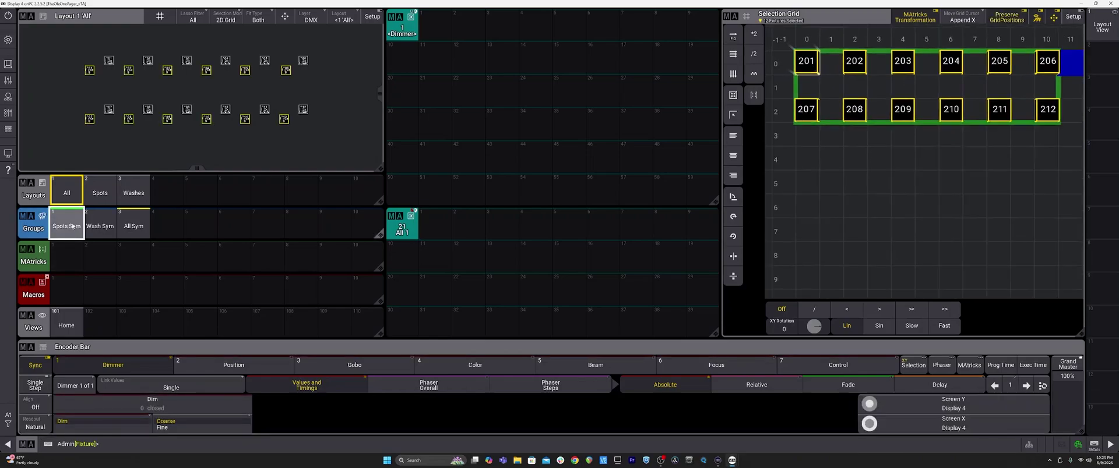
click(125, 225)
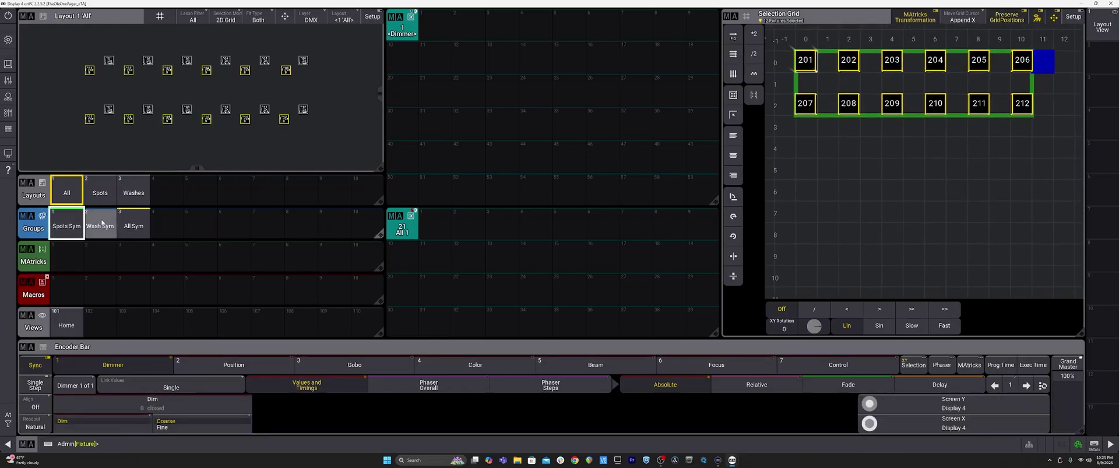
Step: Clear the recalled group selection and show the Spots layout
click(8, 417)
click(47, 421)
click(46, 421)
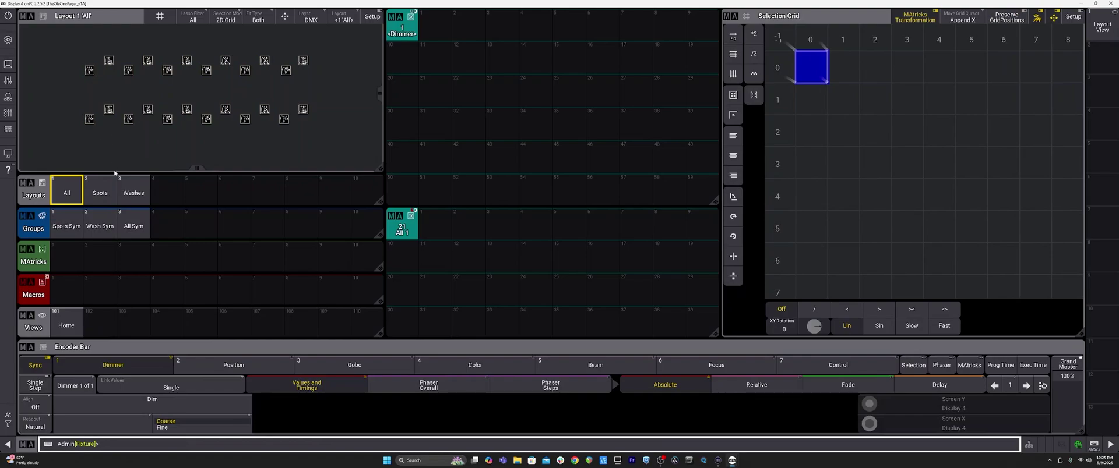
click(100, 193)
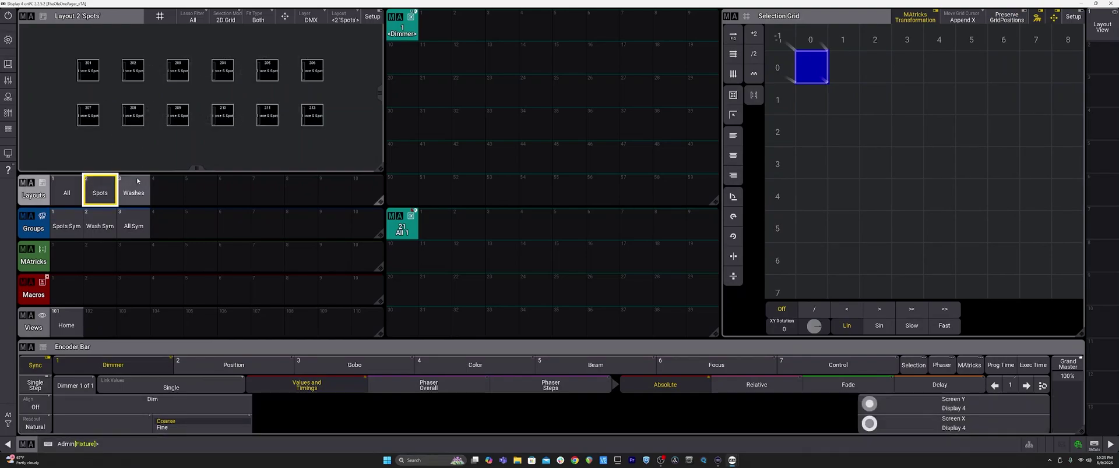
Step: Set the Spots layout's selection mode to Linearize and select the upper row of spots followed by the lower row
click(228, 19)
mouse_move(61, 55)
mouse_down()
mouse_move(63, 127)
mouse_move(346, 143)
mouse_move(51, 66)
mouse_move(337, 94)
mouse_up()
drag(62, 102, 346, 144)
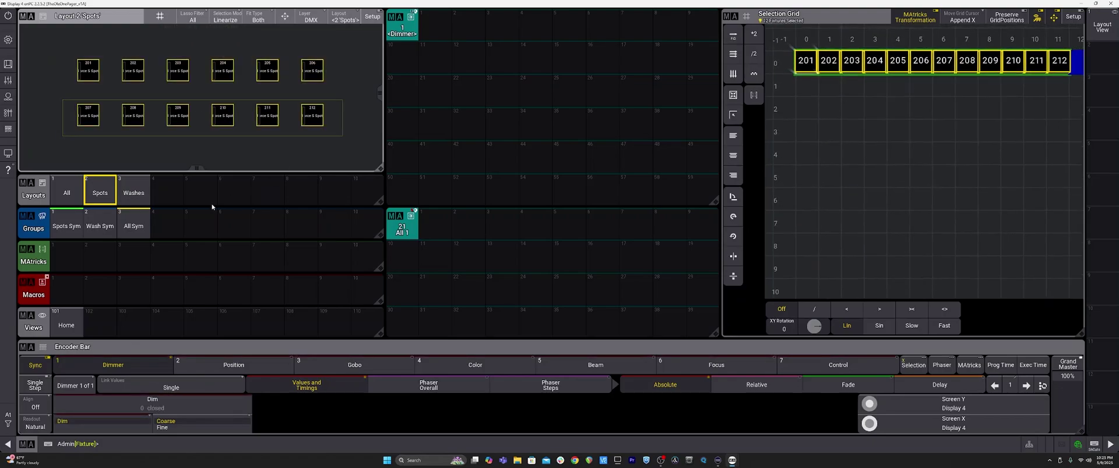
Step: Store the selected spots as group 4, labelled "Spot Linear", and clear the selection
drag(165, 222, 165, 266)
click(139, 197)
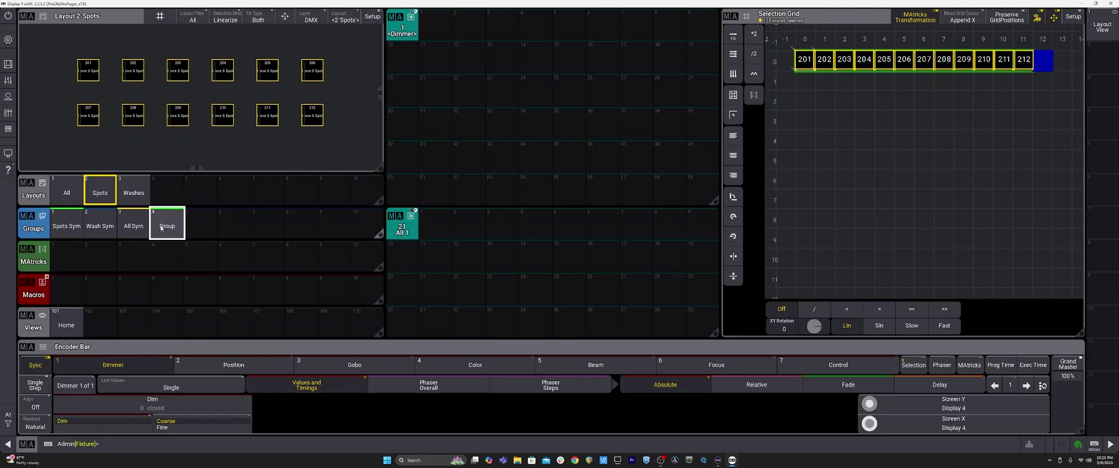
drag(167, 224, 169, 195)
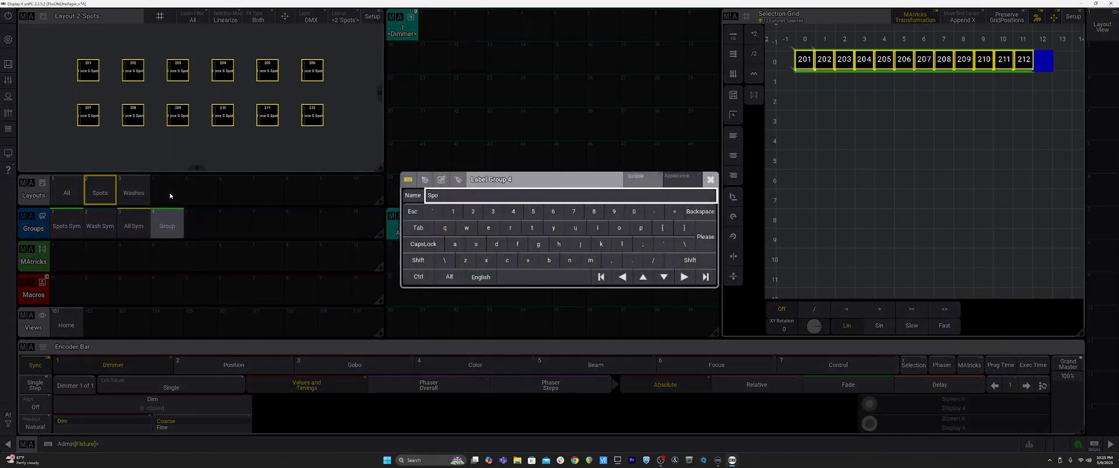
text(Spot Linear)
key(Return)
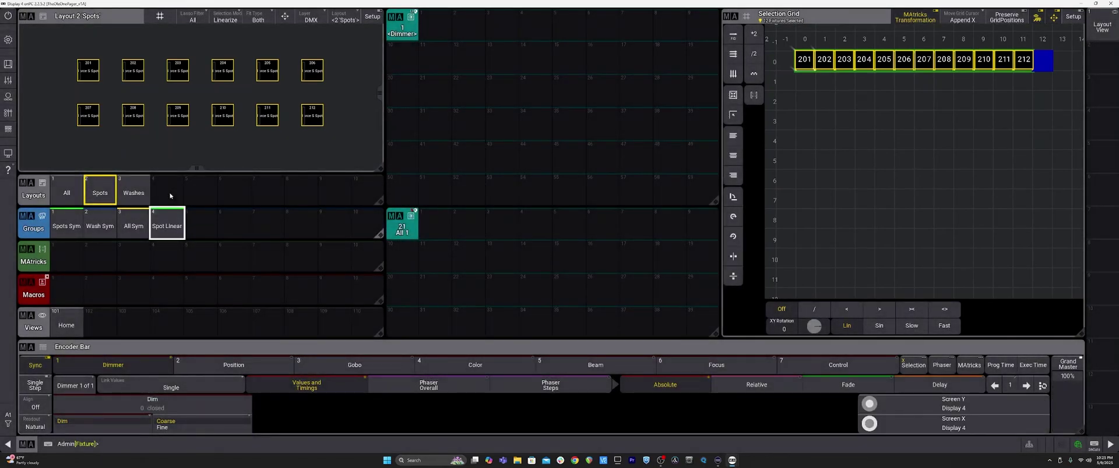
click(8, 412)
click(28, 419)
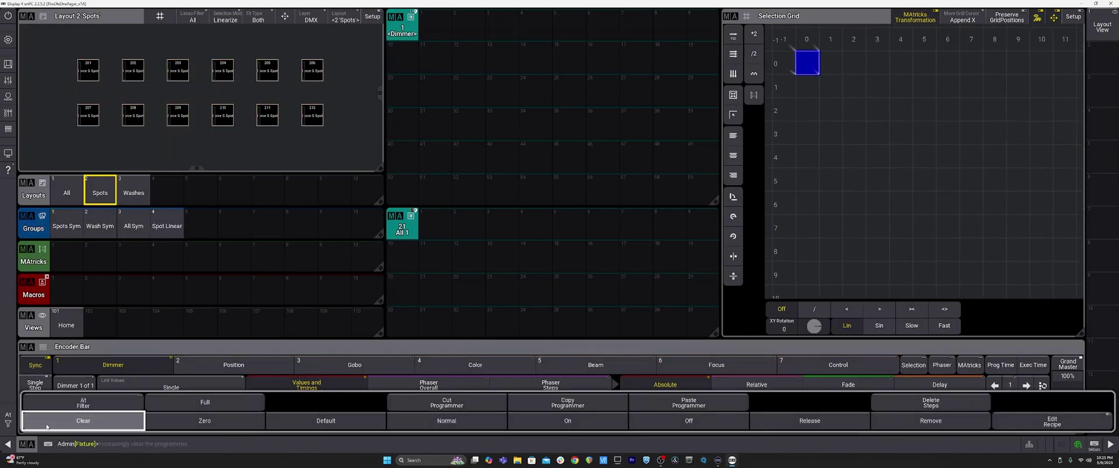
click(14, 412)
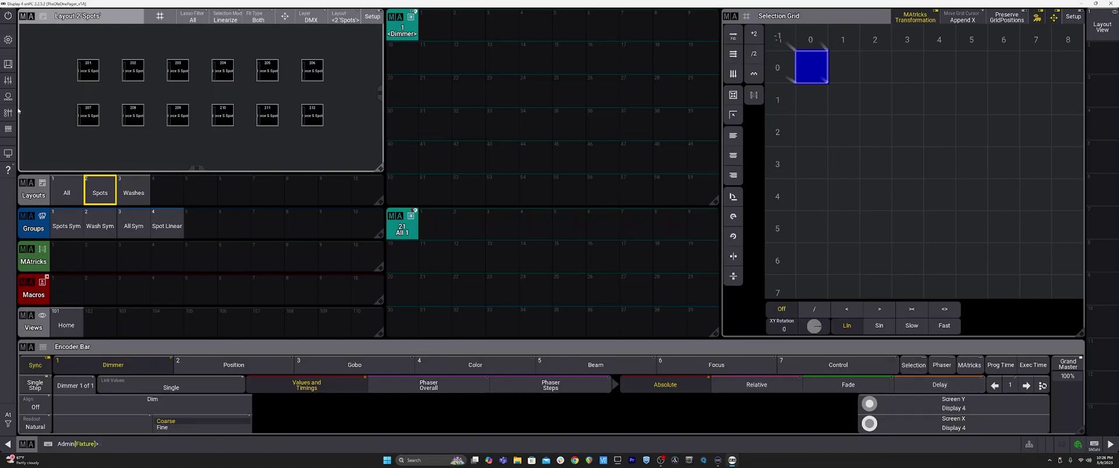
Step: Switch to Display 1 and open displays 2, 3, 6 and 7 to examine them
click(8, 154)
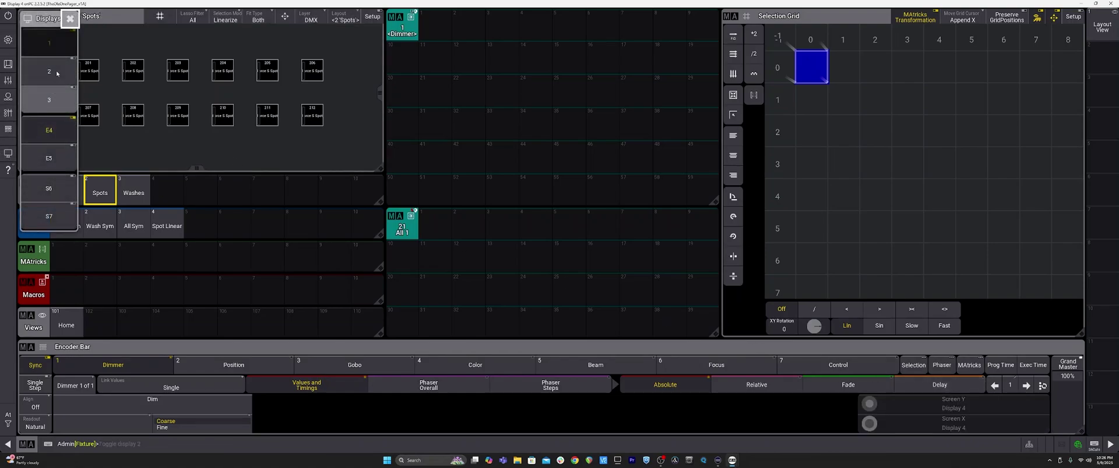
click(50, 48)
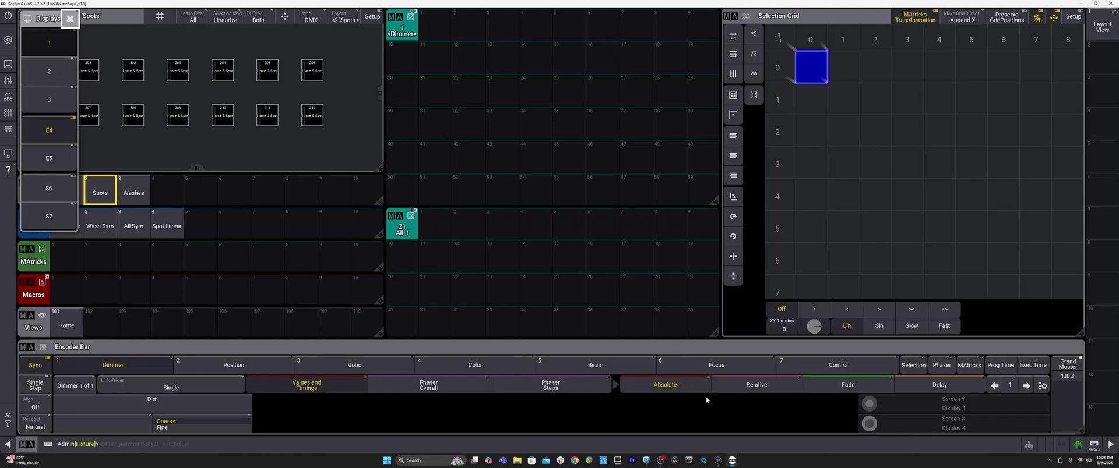
mouse_move(731, 461)
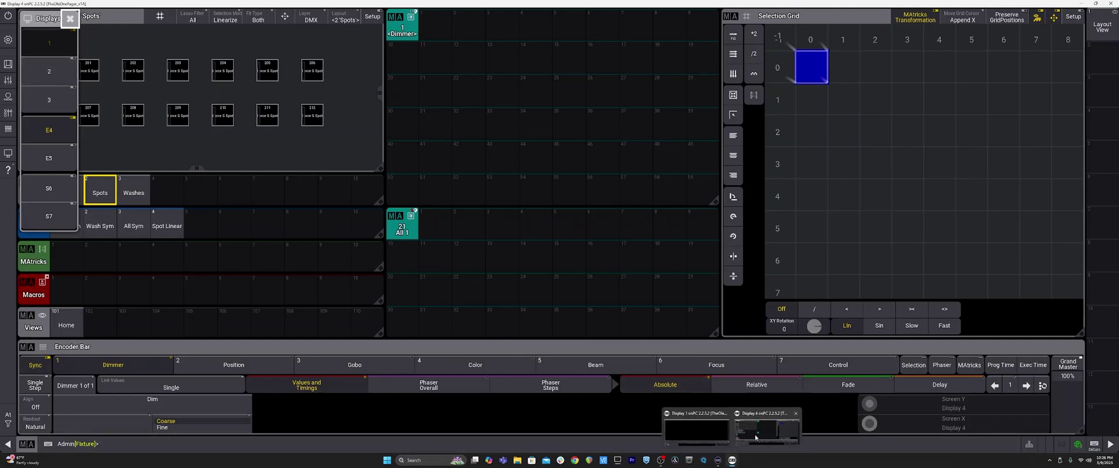
click(715, 432)
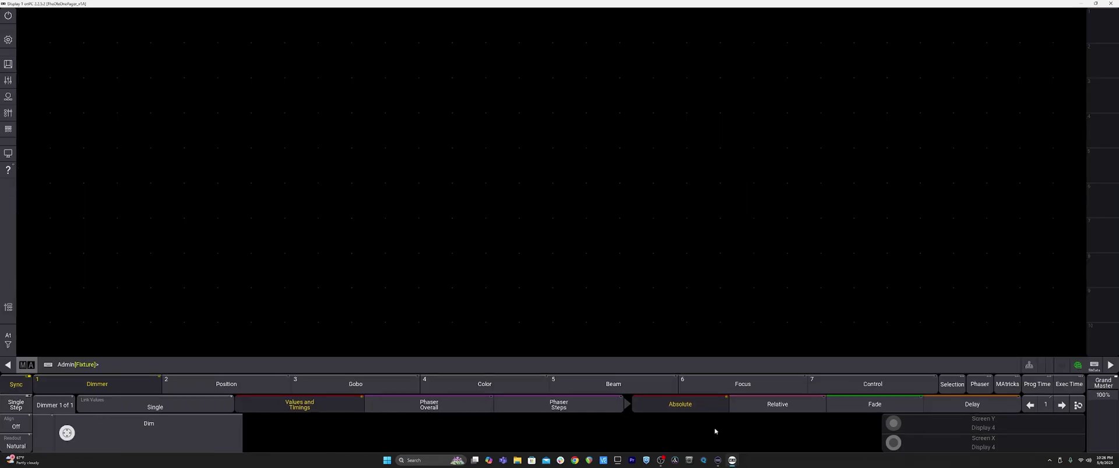
click(9, 151)
click(50, 72)
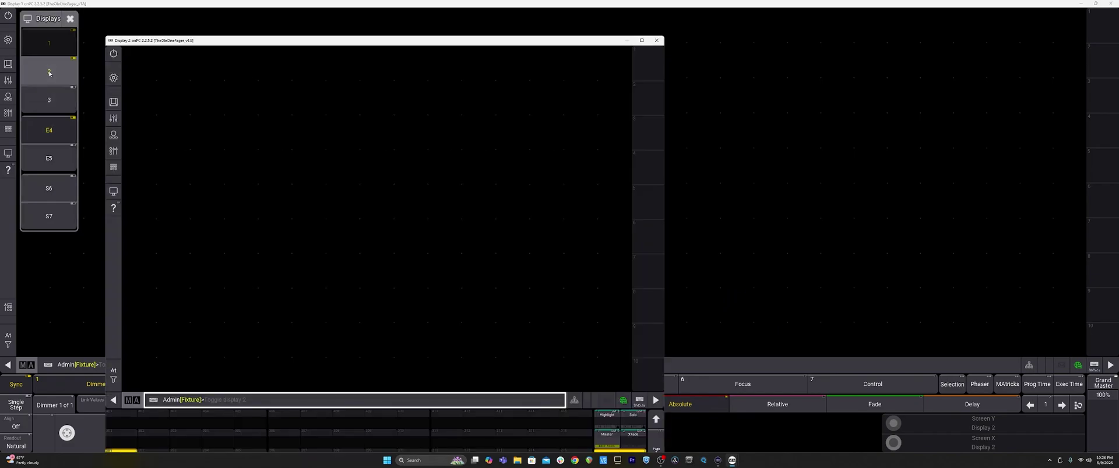
click(38, 108)
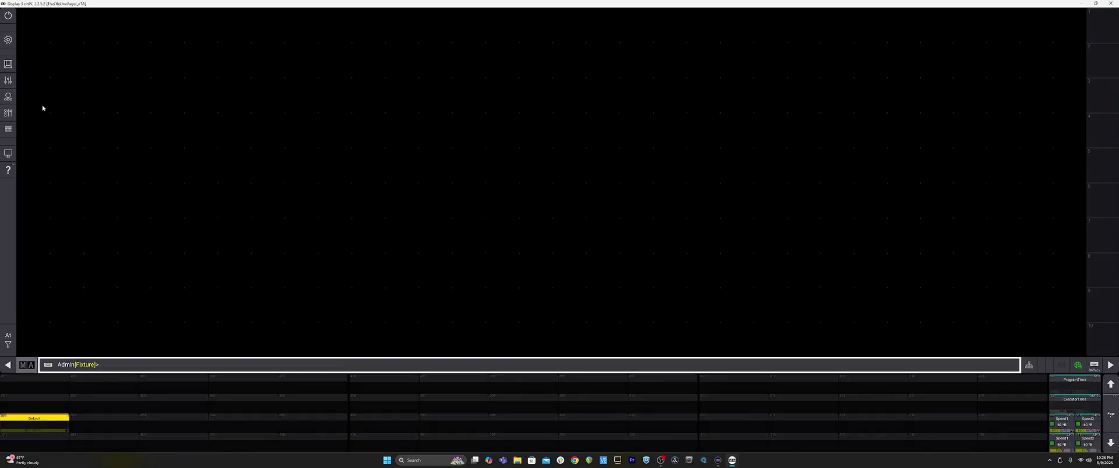
click(8, 153)
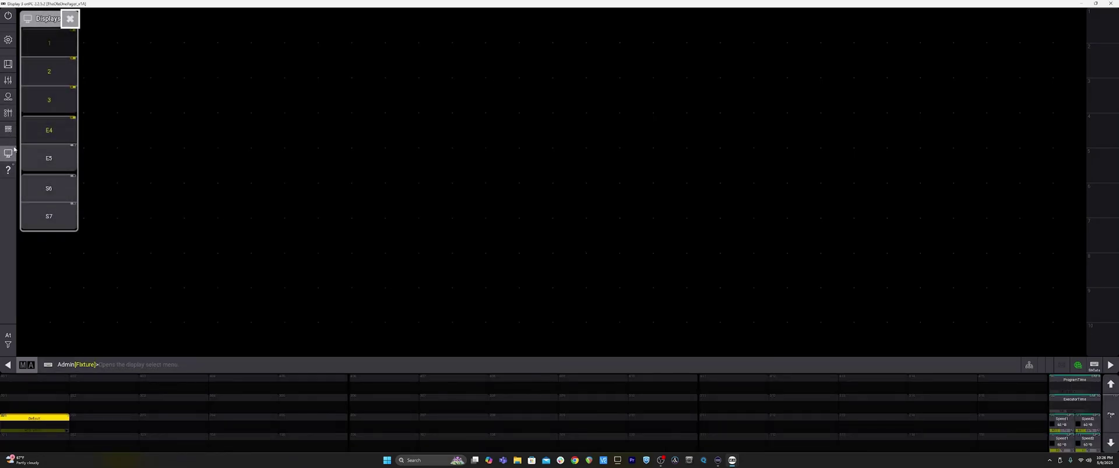
click(49, 189)
click(50, 217)
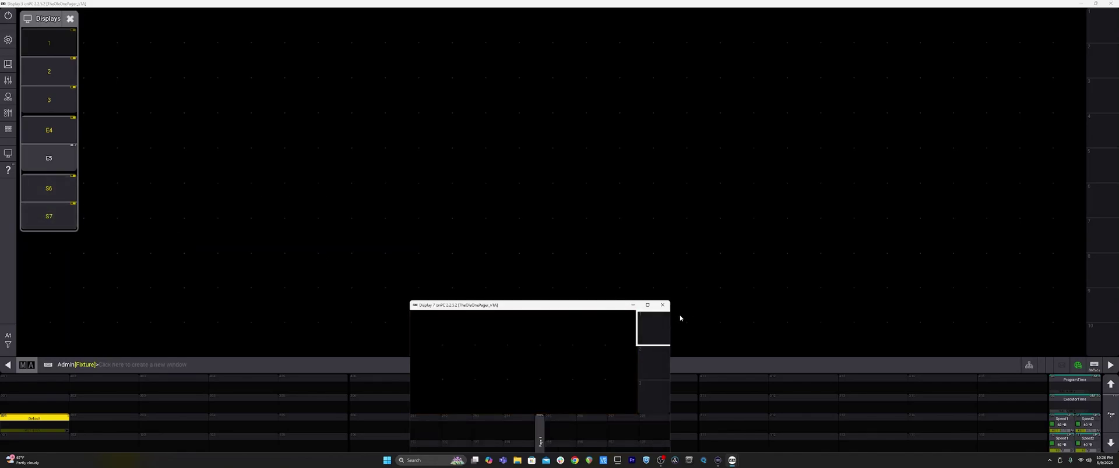
Step: Close Display 7, check and close Display 5, and return to the Display 4 window
click(663, 306)
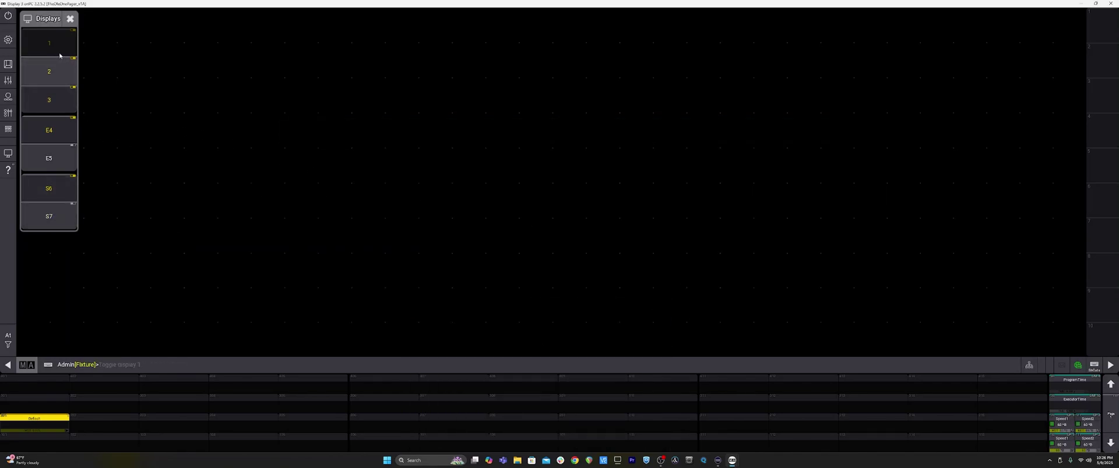
click(49, 149)
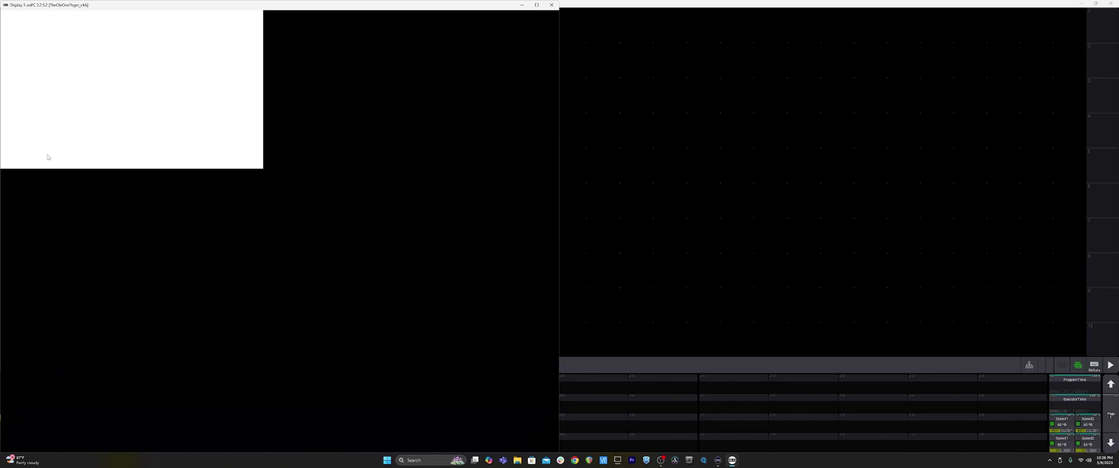
click(555, 6)
mouse_move(660, 460)
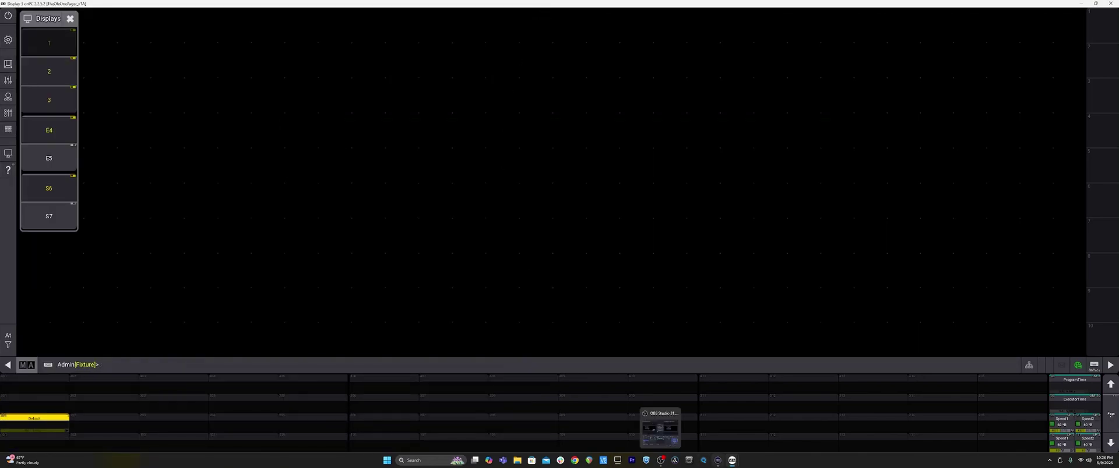
mouse_move(731, 462)
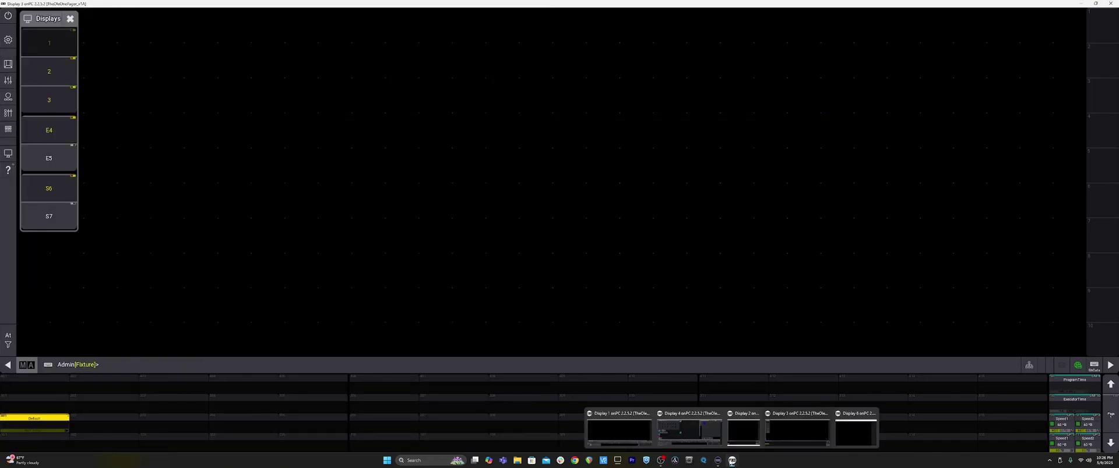
click(691, 436)
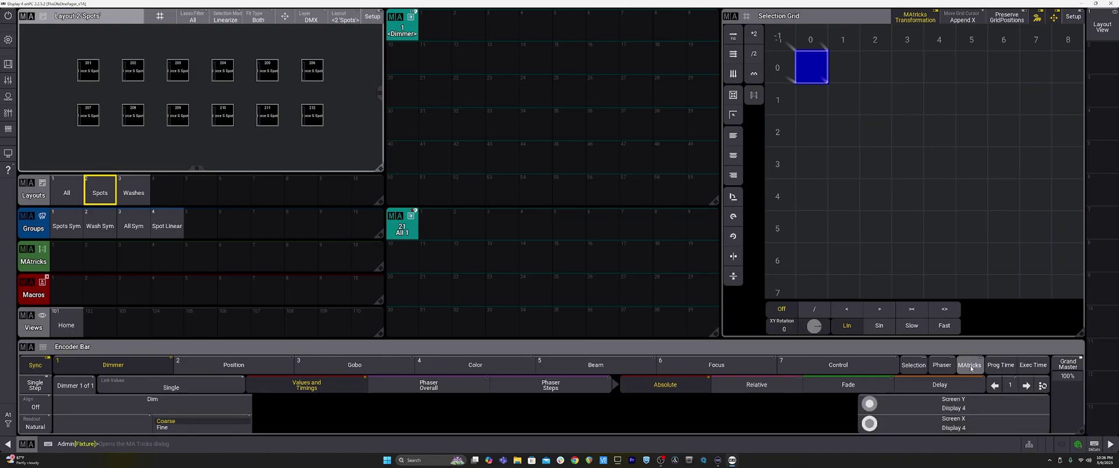
Step: Replace the Selection Grid window with a MAtricks Editor window that shows only the X section
click(729, 16)
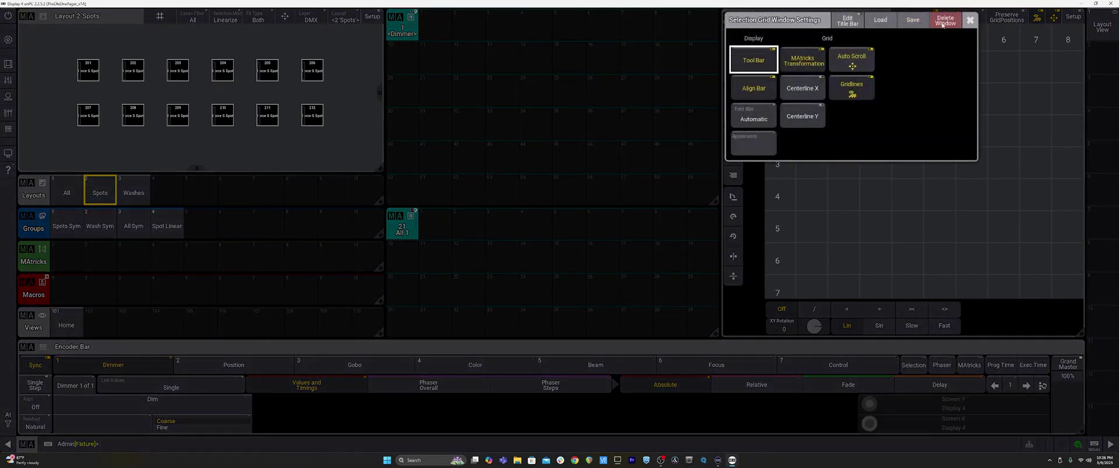
click(747, 22)
click(731, 19)
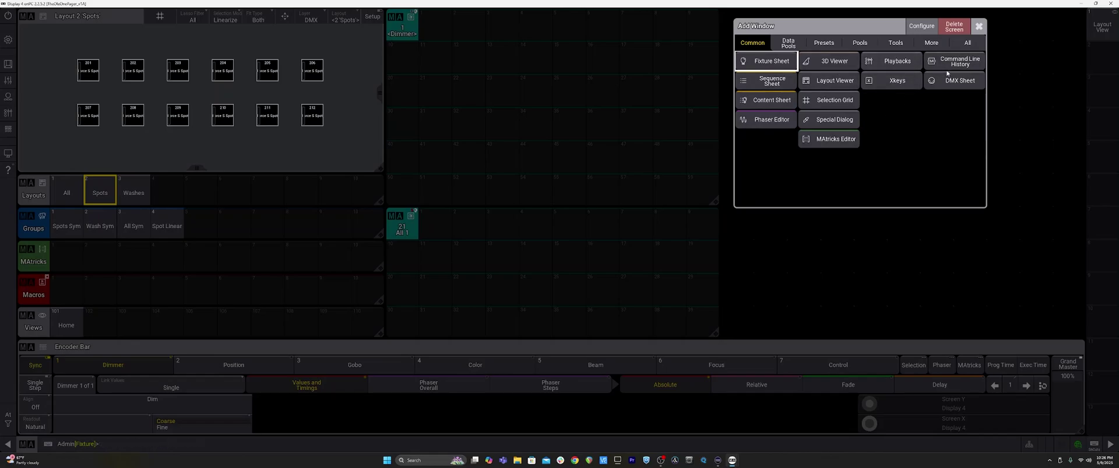
click(830, 138)
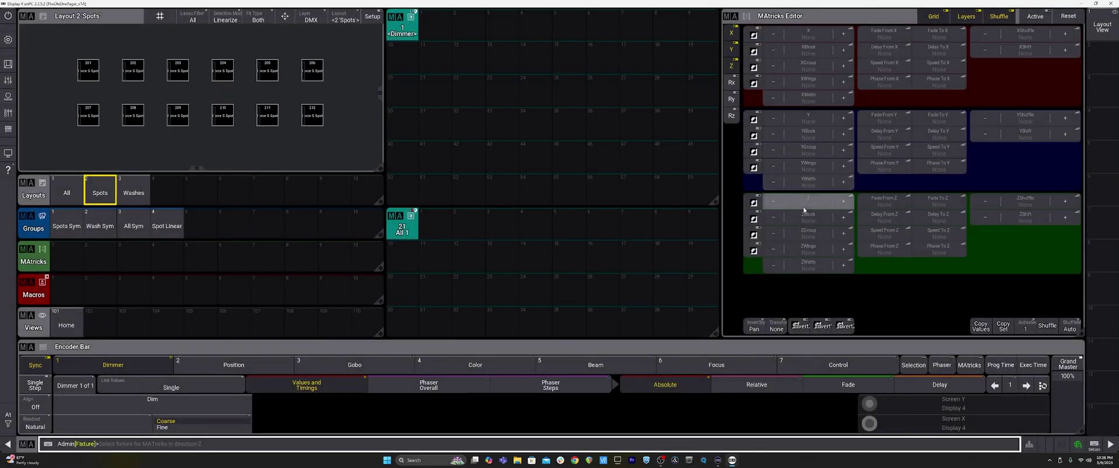
click(731, 66)
click(732, 53)
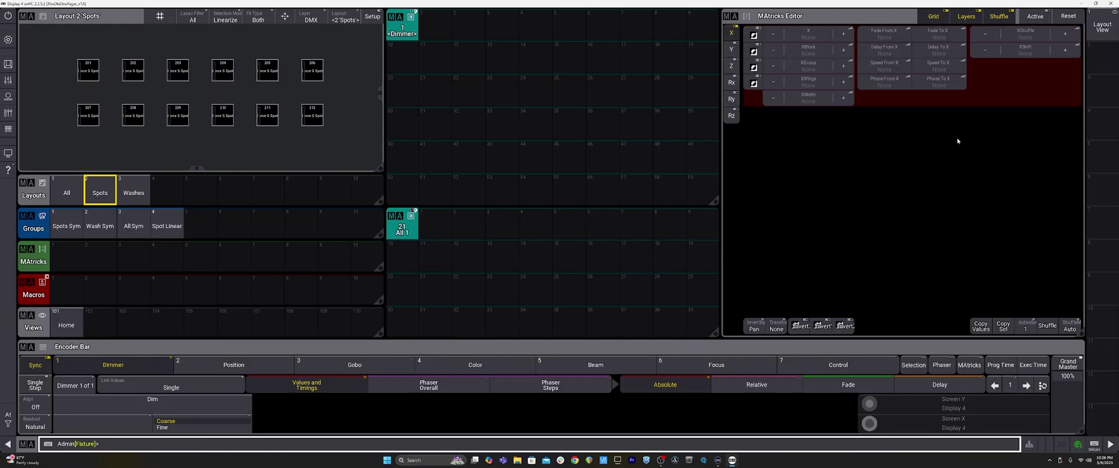
Step: Set Phase From X to 0 and Phase To X to 360°, and store the settings as MAtricks 1, labelled ">"
click(938, 82)
click(823, 176)
click(824, 151)
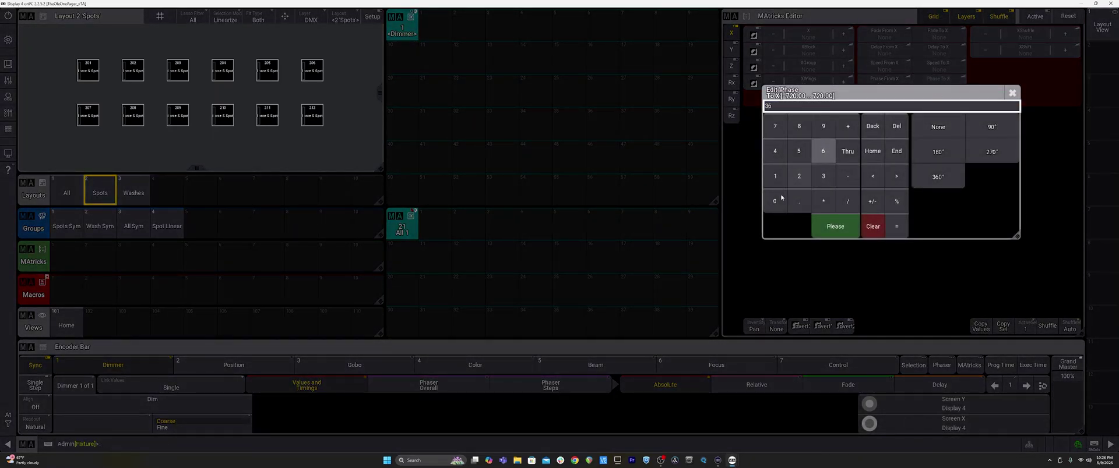
click(775, 201)
click(835, 227)
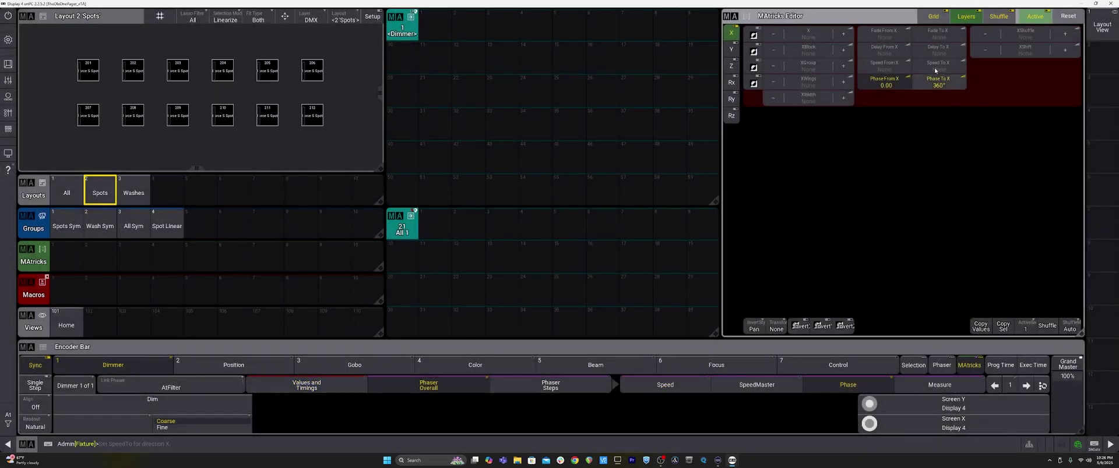
click(68, 257)
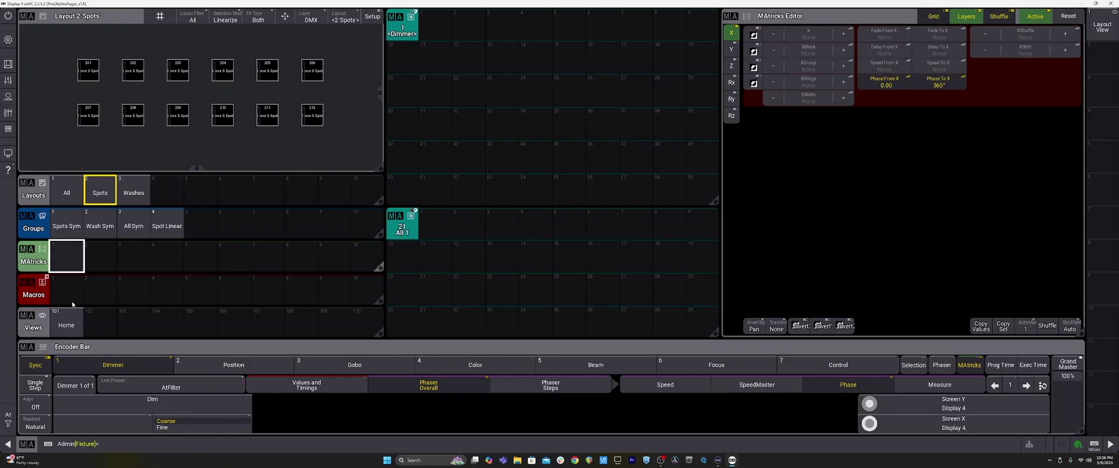
drag(69, 259, 69, 230)
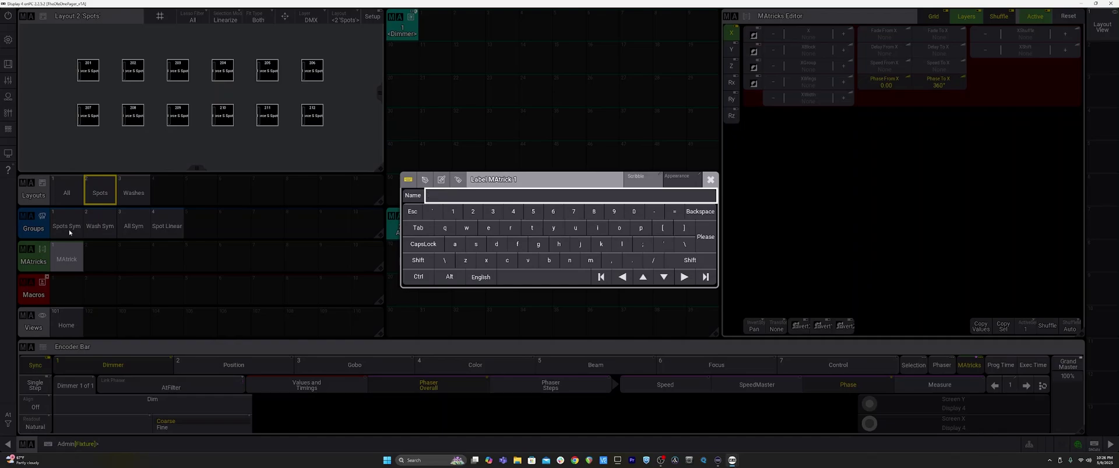
key(Return)
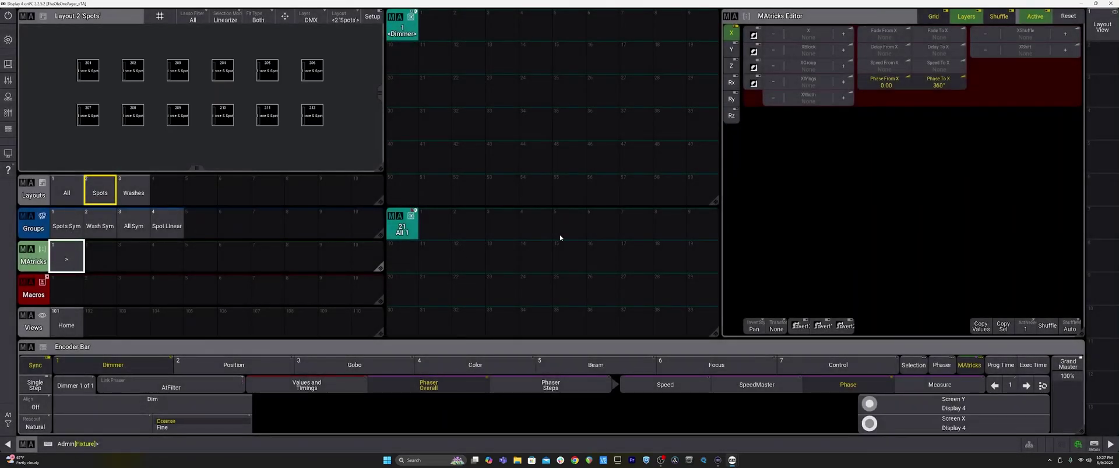
Step: Set Phase From X to 360° and Phase To X to 0, and store the settings as MAtricks 2, labelled "<"
click(884, 83)
click(822, 170)
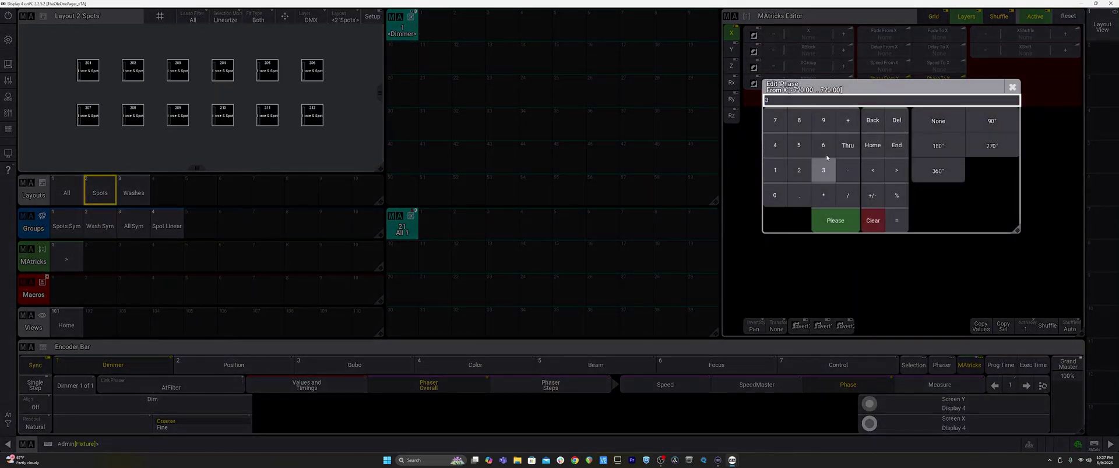
click(822, 145)
click(775, 196)
click(835, 220)
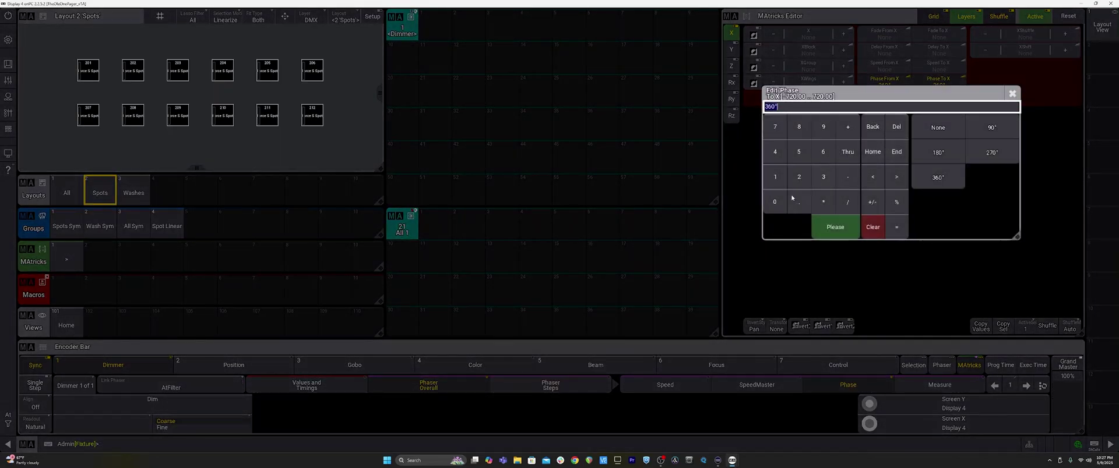
click(775, 201)
click(835, 227)
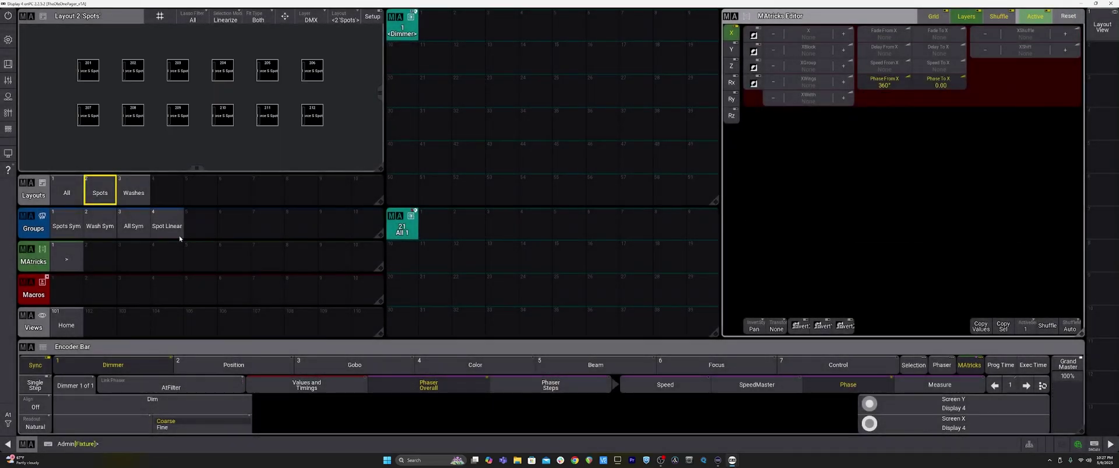
drag(102, 266, 100, 235)
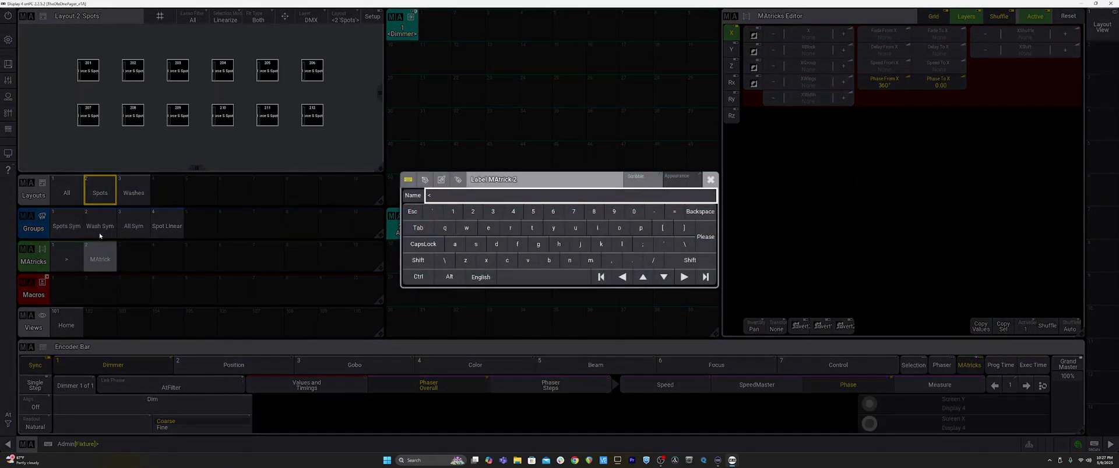
key(Return)
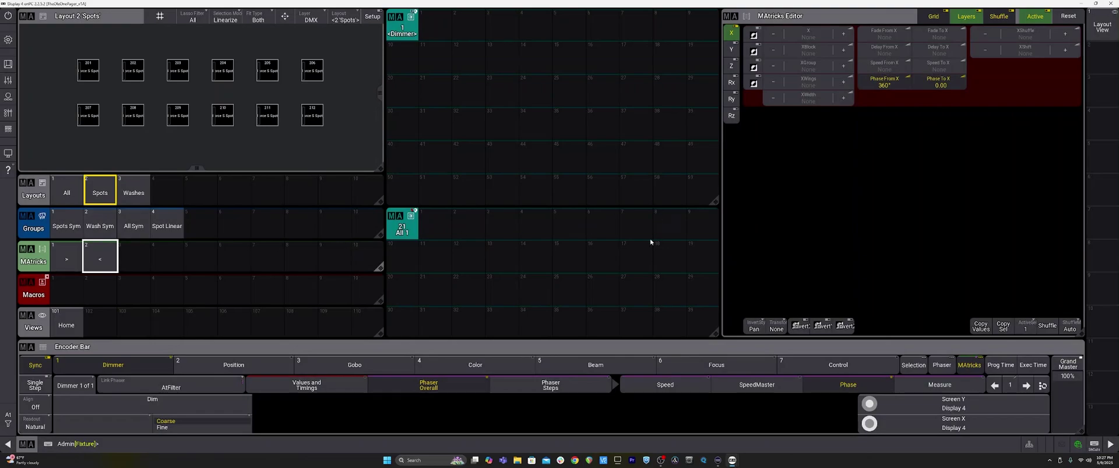
Step: Set XWings to 2 and store the settings as MAtricks 3, labelled "<>"
click(842, 84)
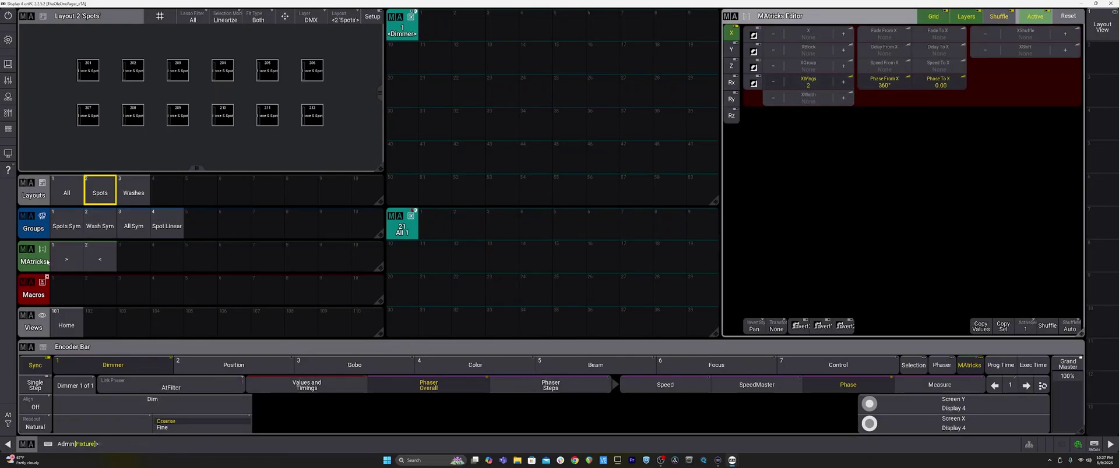
drag(119, 263, 133, 235)
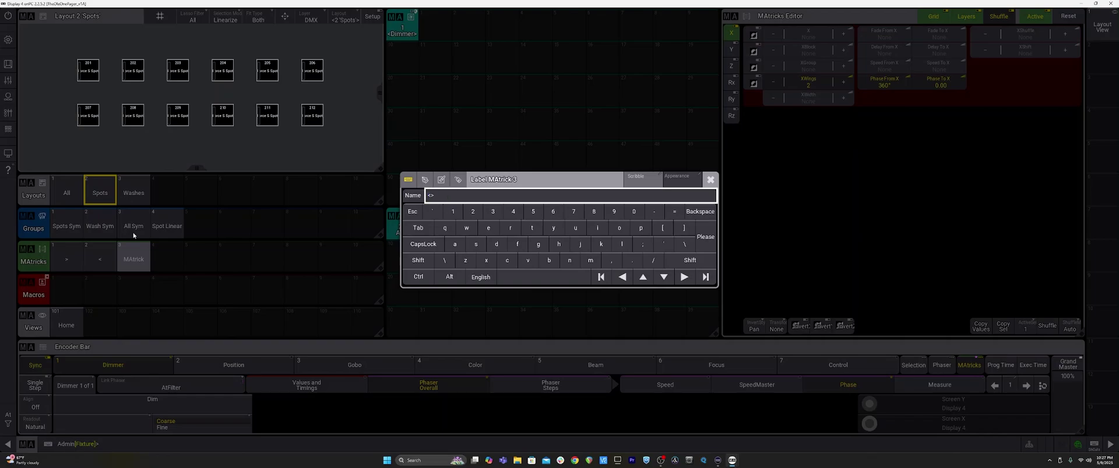
text(<>)
key(Return)
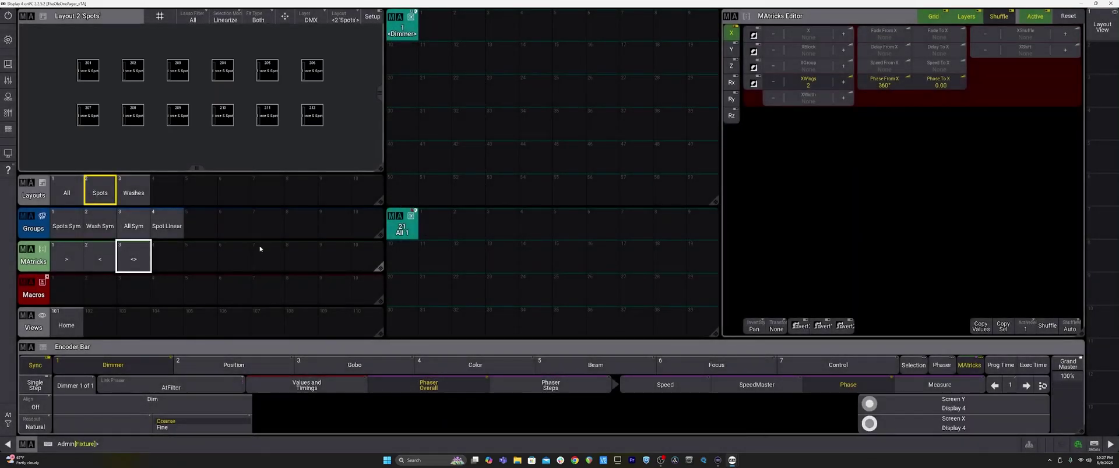
Step: Recall MAtricks 1, keep XWings at 2, and store the settings as MAtricks 4, labelled "><"
click(67, 268)
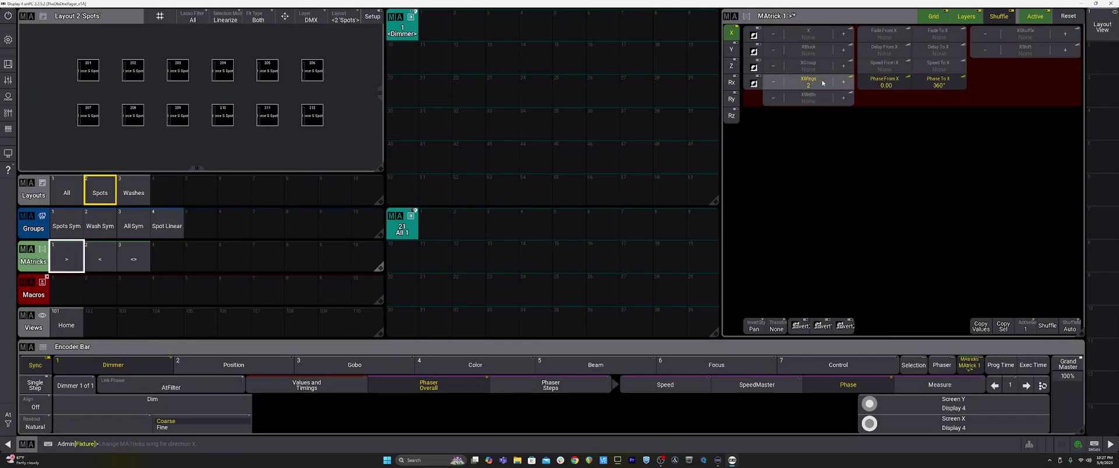
click(167, 258)
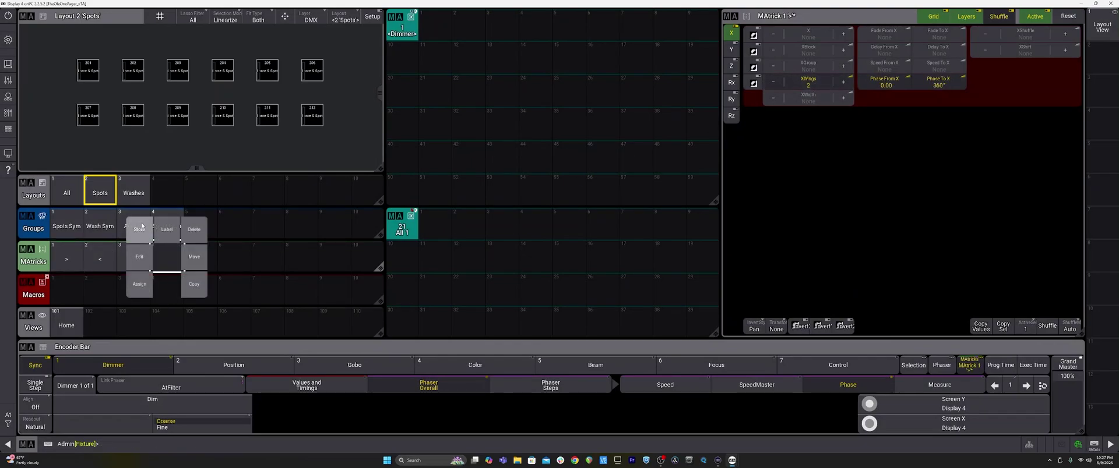
drag(169, 260, 167, 230)
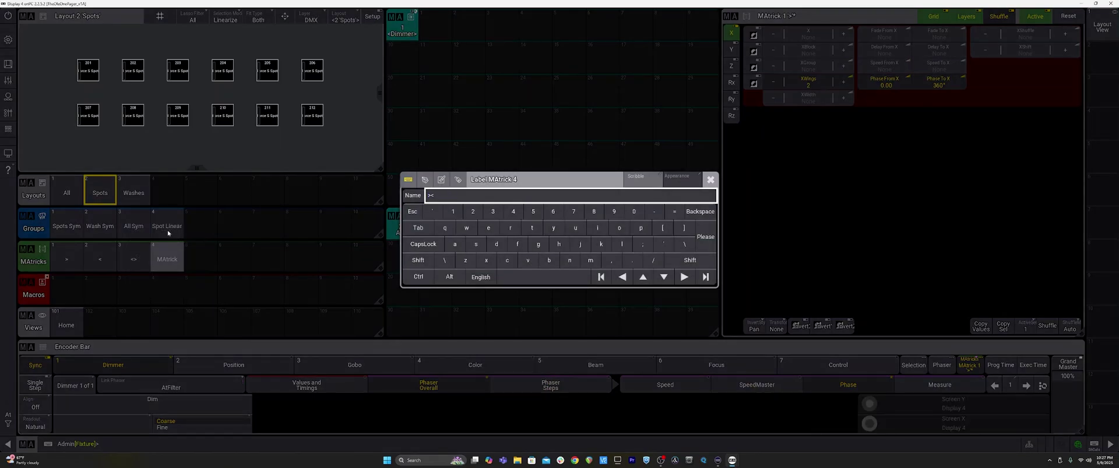
key(Return)
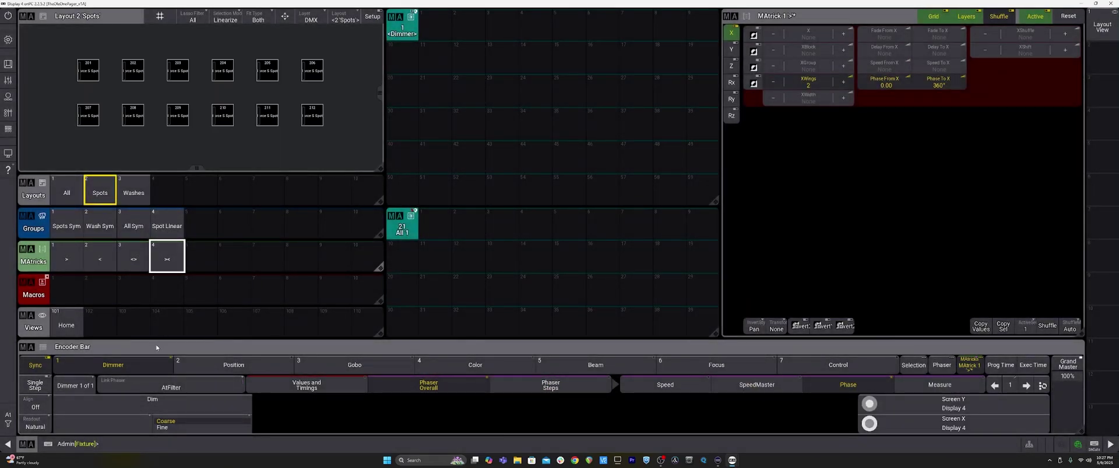
Step: Apply a random X shuffle without XWings and store the settings as MAtricks 5, labelled "Rnd"
click(1047, 327)
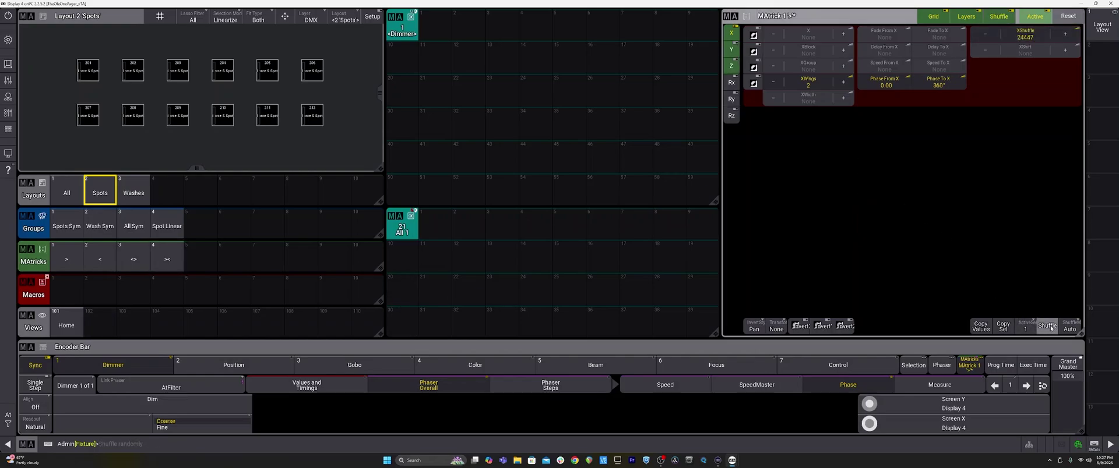
click(774, 83)
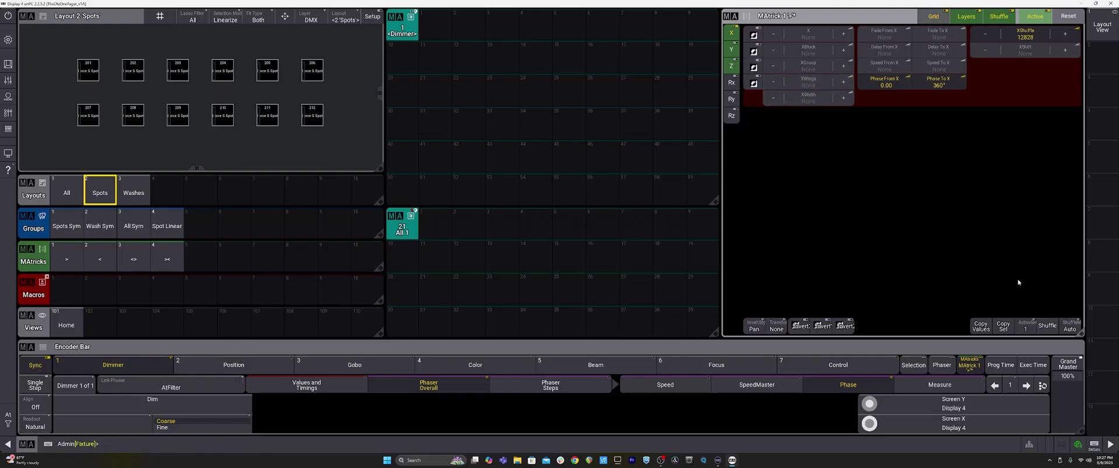
click(200, 256)
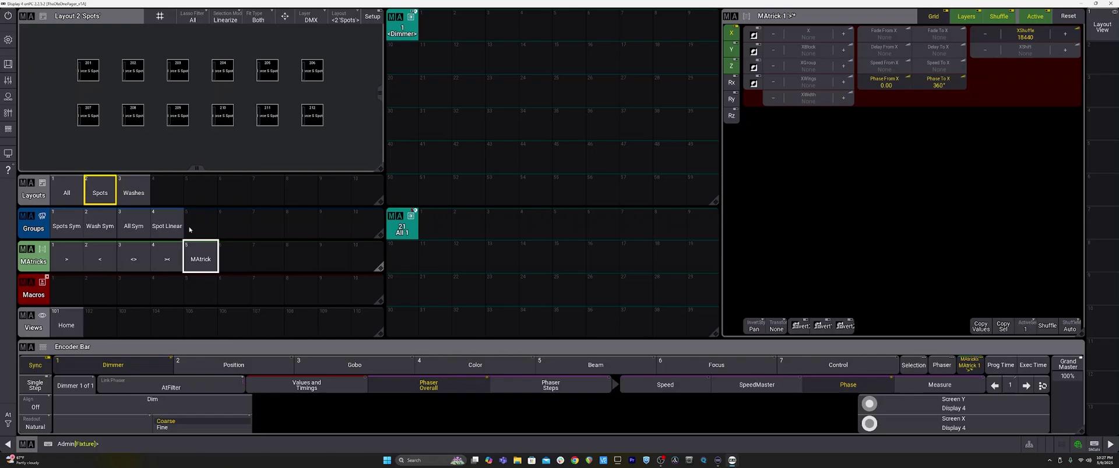
drag(201, 256, 198, 233)
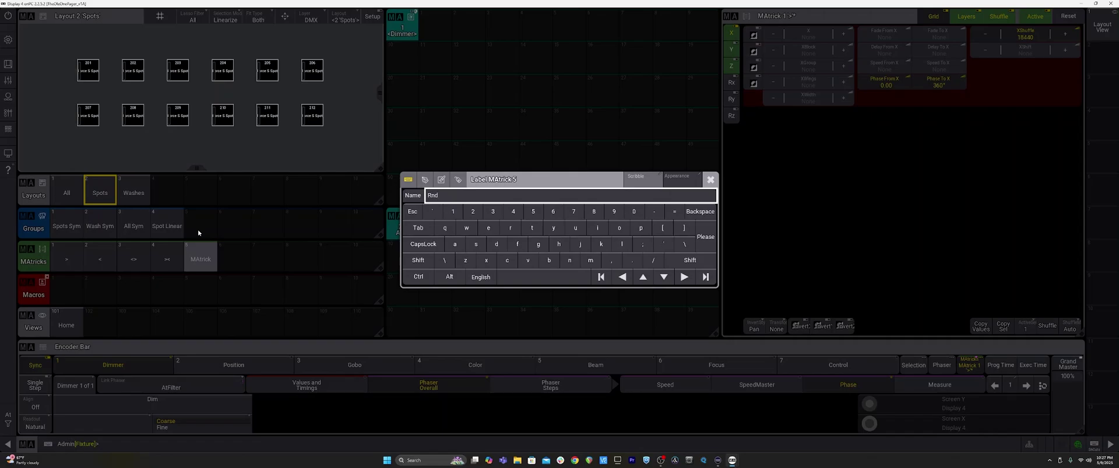
key(Return)
Step: Clear the programmer and create Macro 1 labelled "Clear"
click(13, 417)
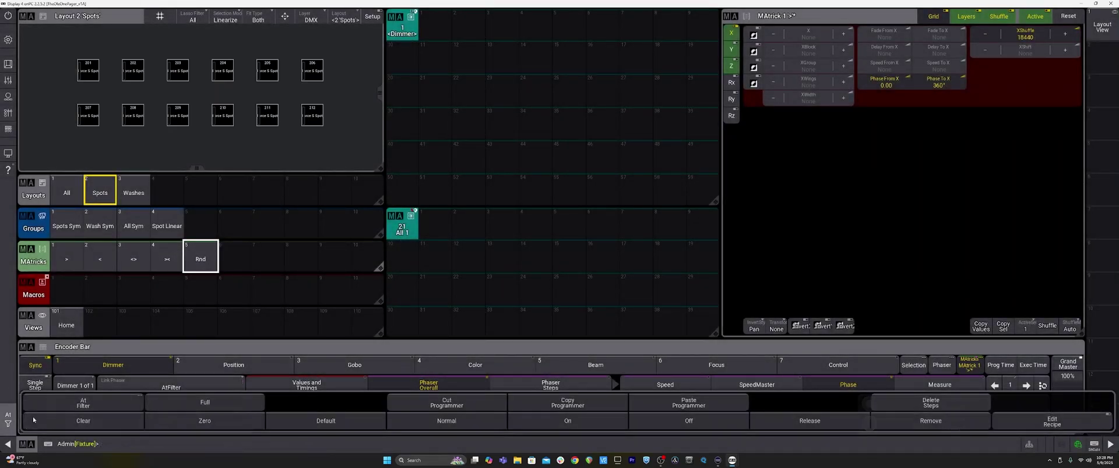
click(23, 420)
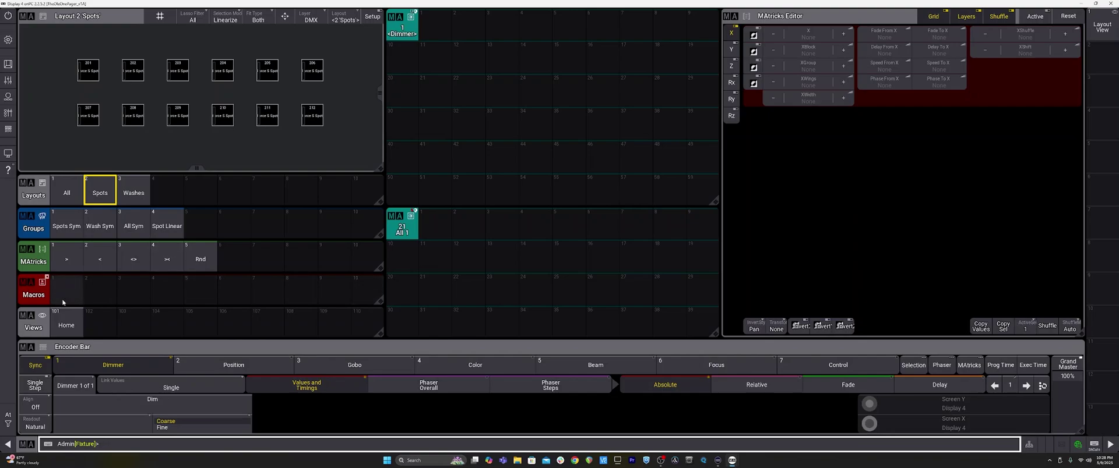
drag(66, 294, 62, 265)
text(C)
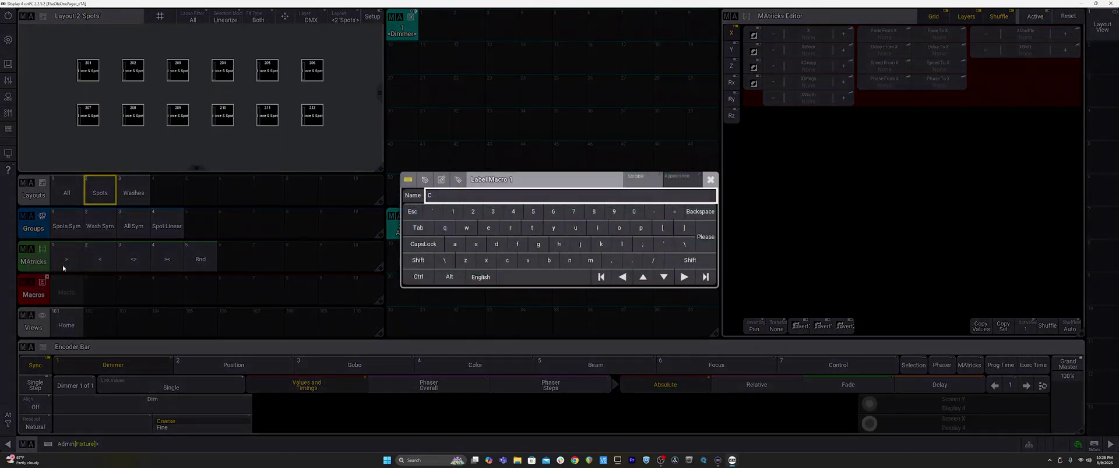
text(laar)
key(Return)
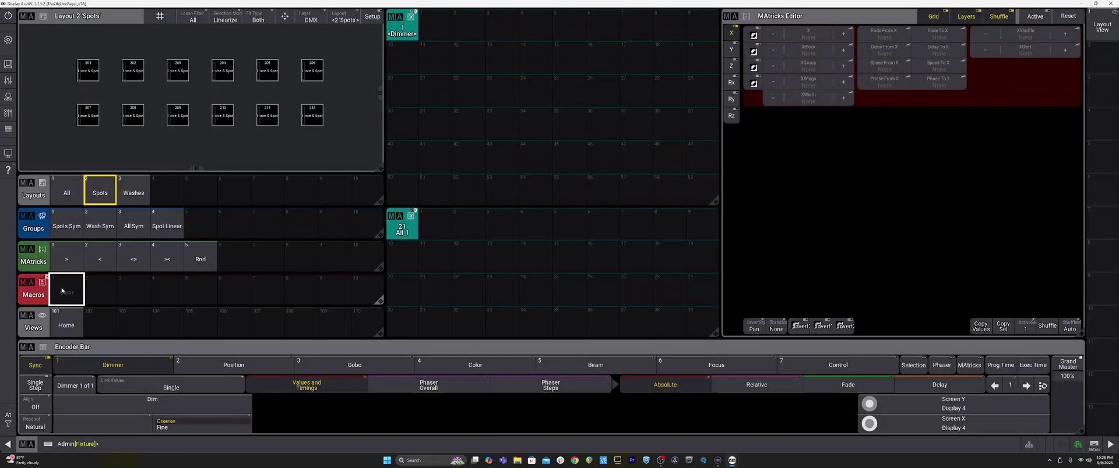
Step: Add a macro line with the command Clear to Macro 1 and close its editor
mouse_move(62, 289)
mouse_down()
mouse_move(65, 267)
mouse_move(72, 289)
mouse_move(44, 295)
mouse_up()
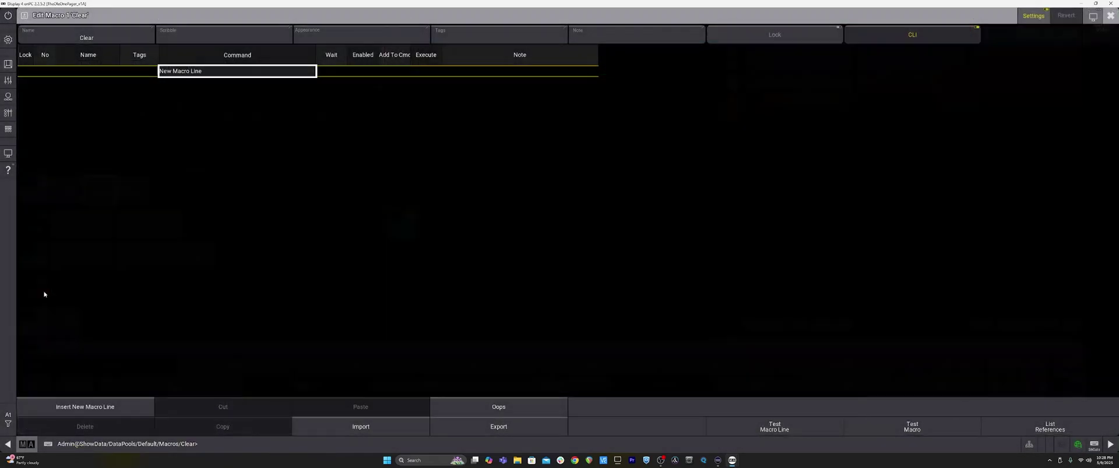
click(113, 408)
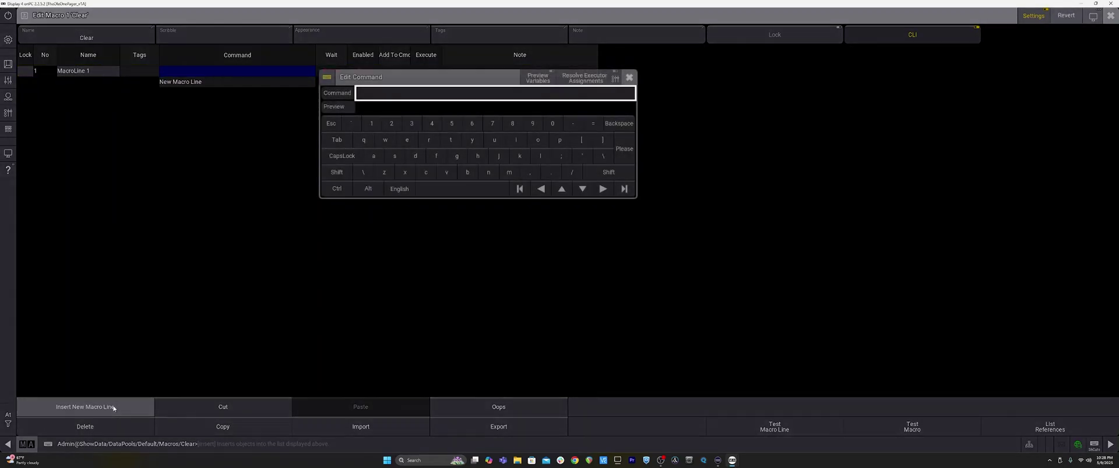
text(Clear)
key(Return)
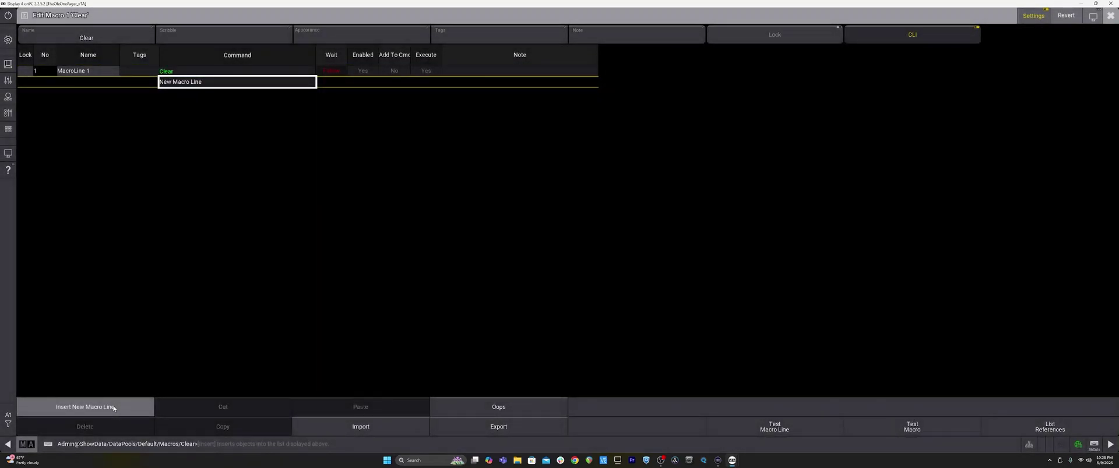
click(1109, 15)
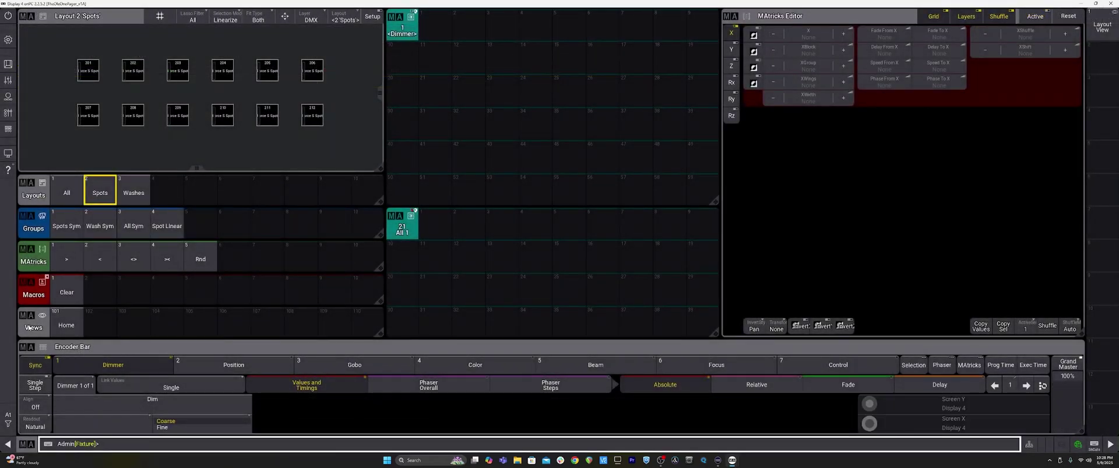
Step: Test the Clear macro on a fixture selection and check the standard Clear command for comparison
click(66, 291)
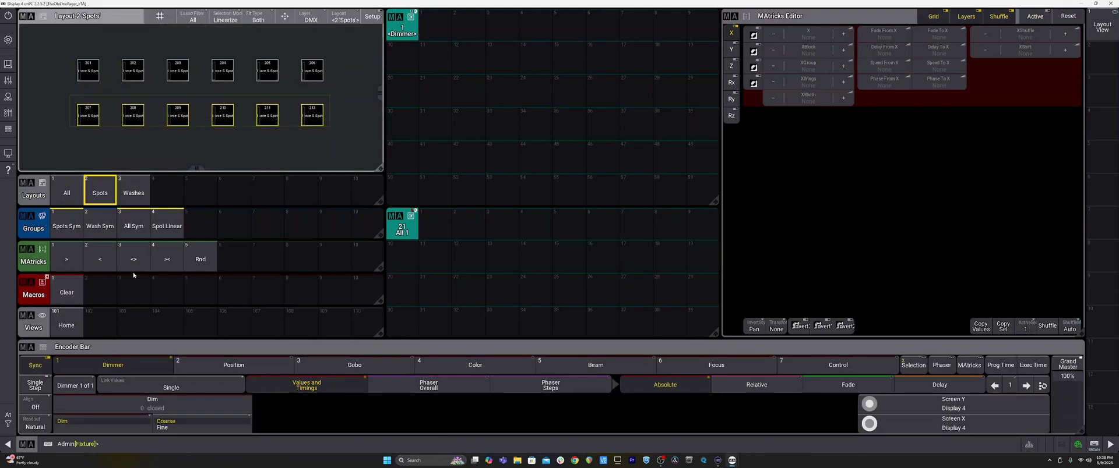
click(74, 292)
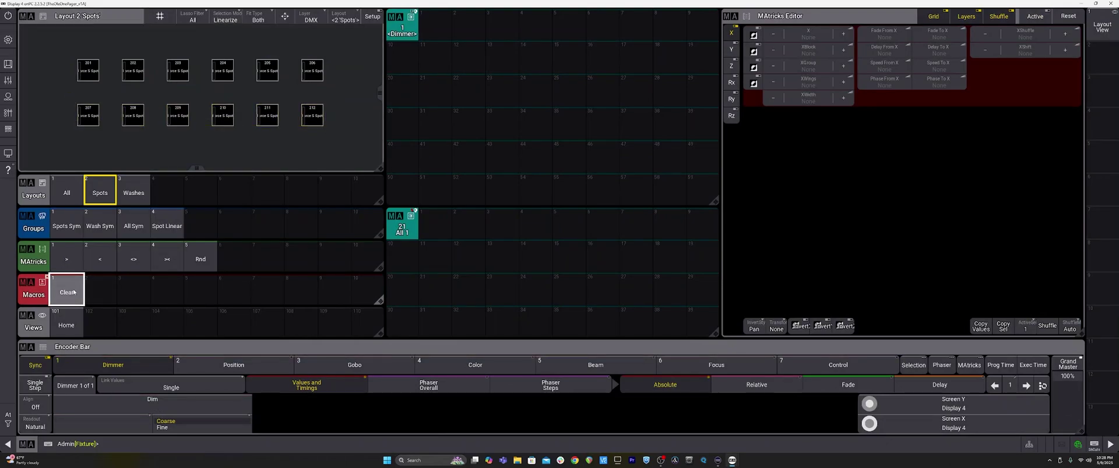
click(9, 424)
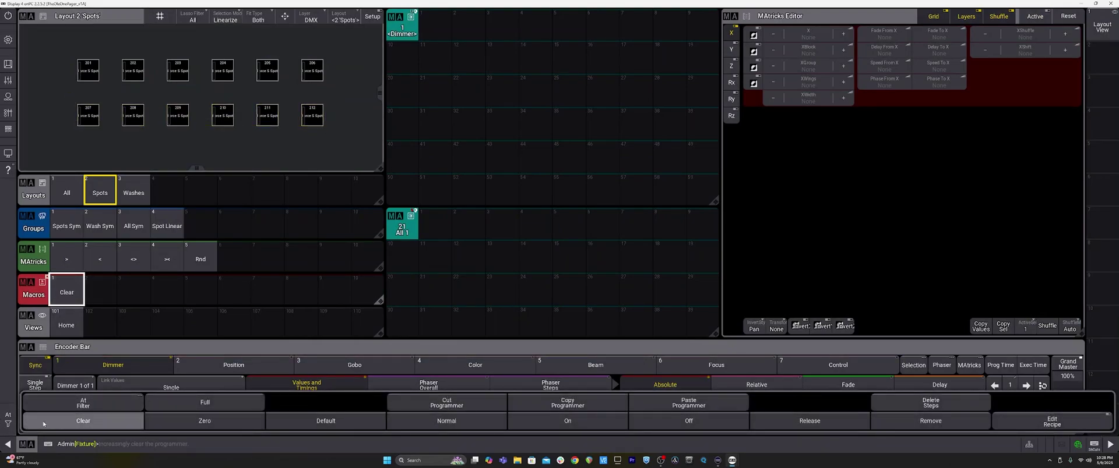
click(9, 424)
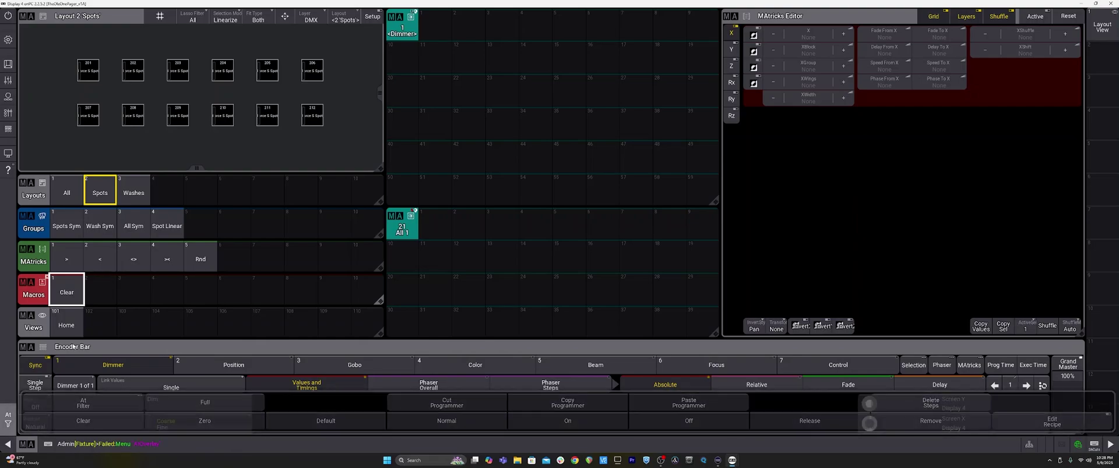
Step: Create Macro 2 in the next free macro slot and label it ">>>"
click(102, 288)
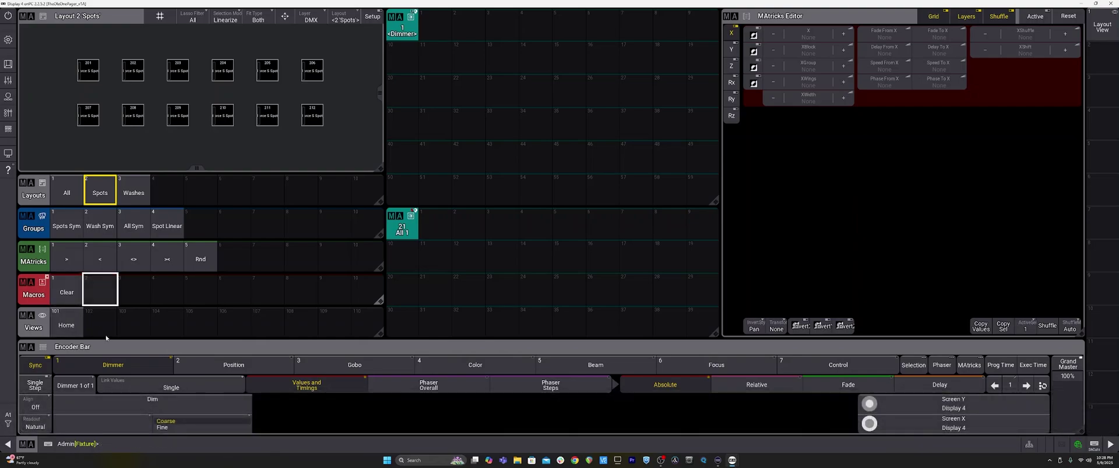
click(102, 319)
click(101, 290)
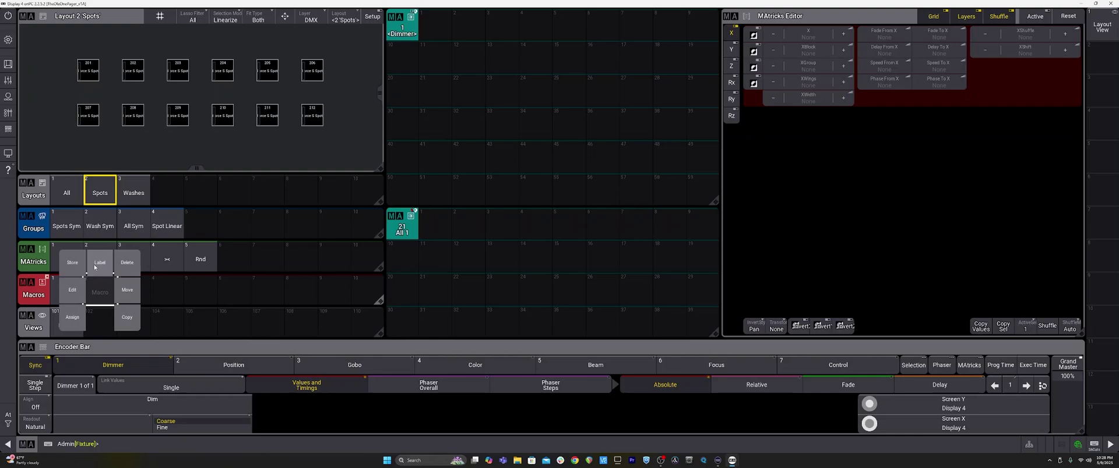
click(94, 268)
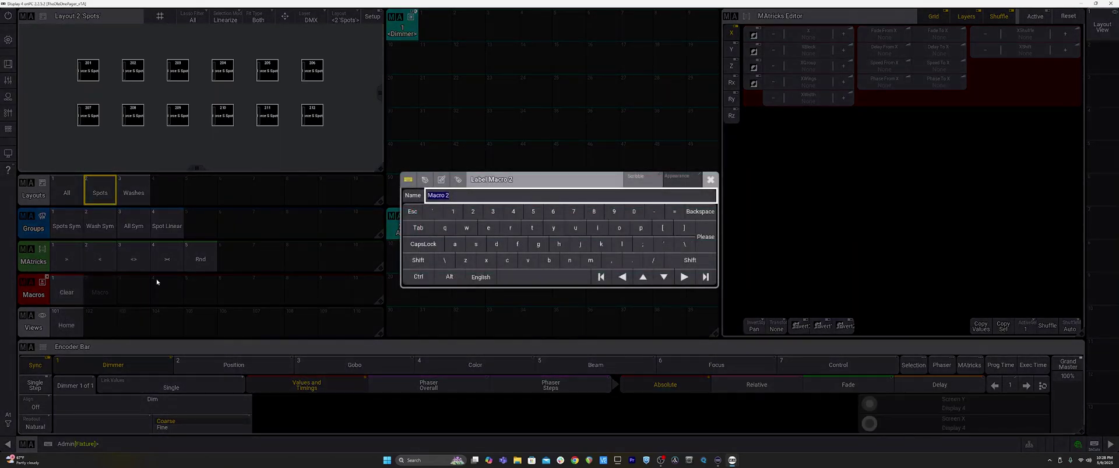
text(>>>)
key(Return)
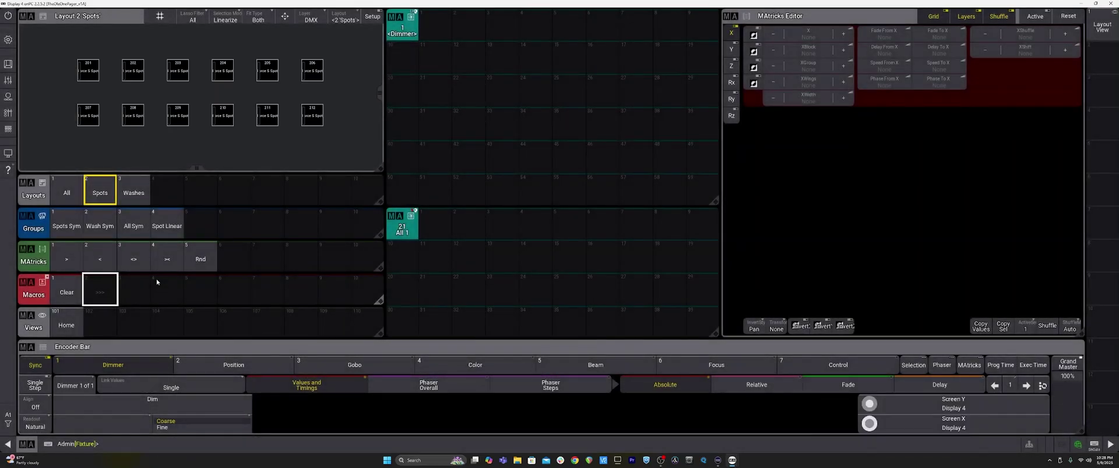
Step: Create Macro 3, insert a macro line with the command "<<<", and close its editor
click(144, 287)
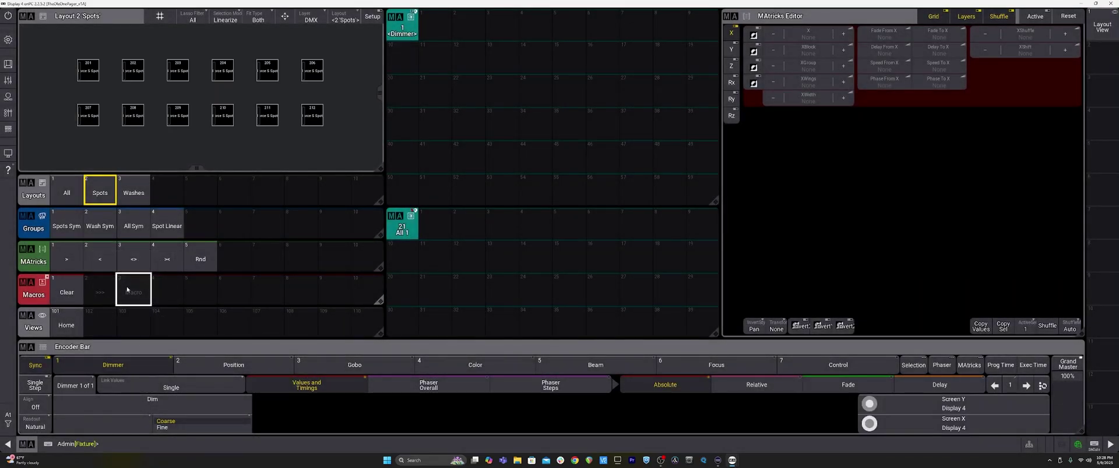
click(124, 304)
click(107, 291)
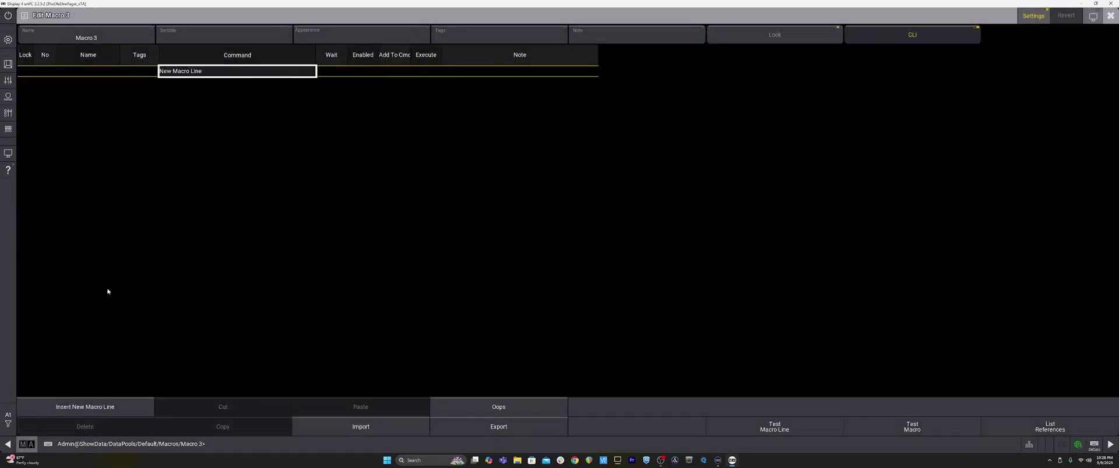
click(105, 408)
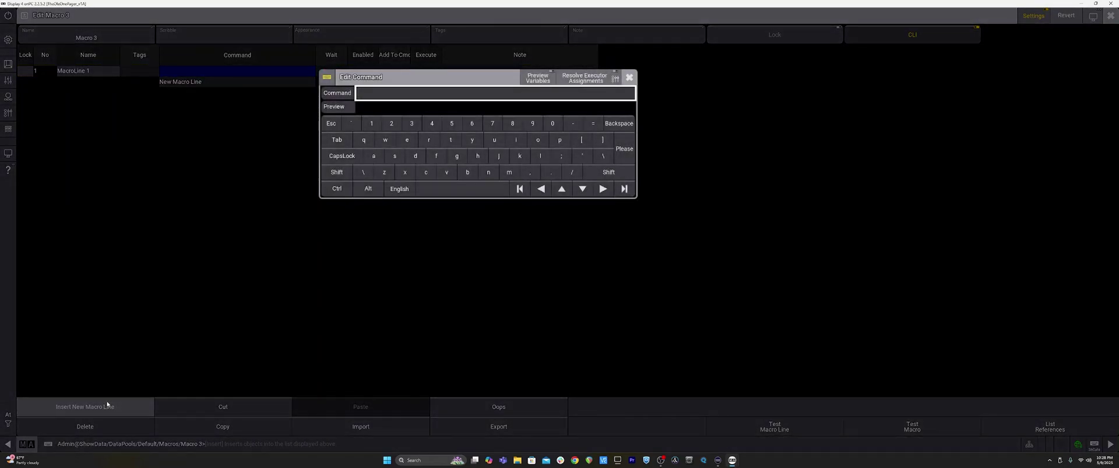
key(Return)
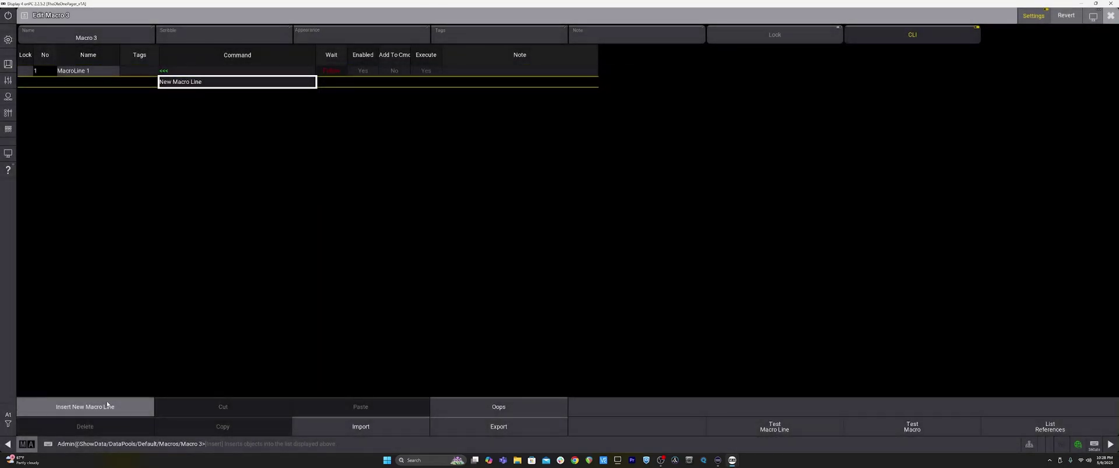
key(Escape)
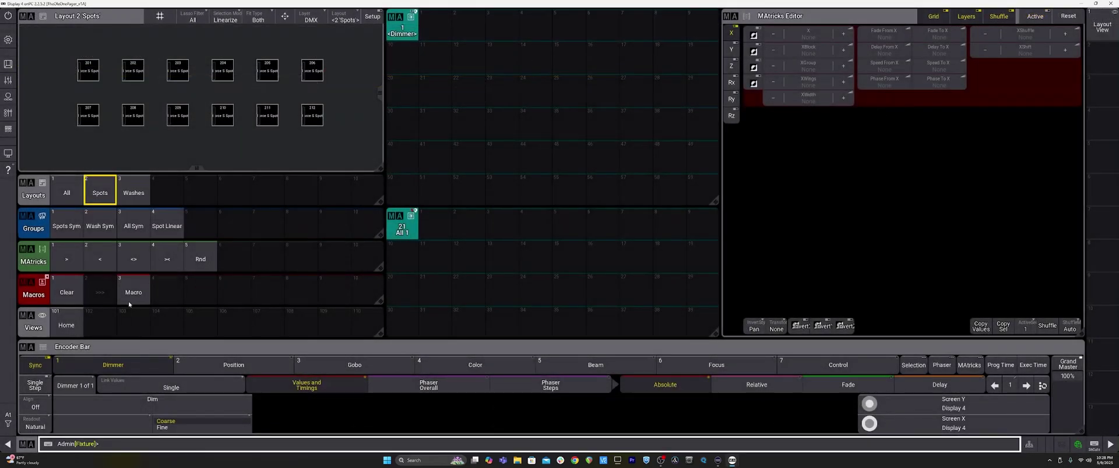
Step: Label Macro 3 "<<<"
drag(134, 294, 134, 266)
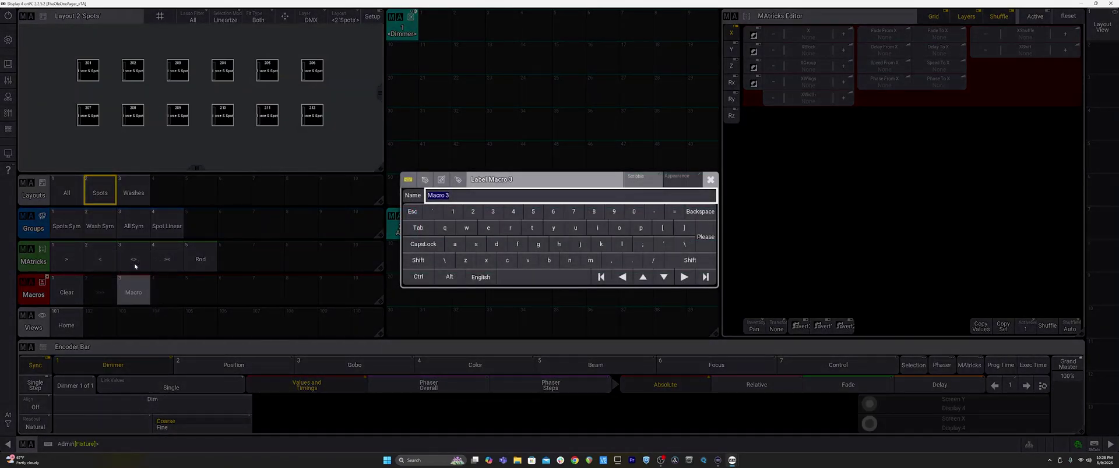
text(<<<)
key(Return)
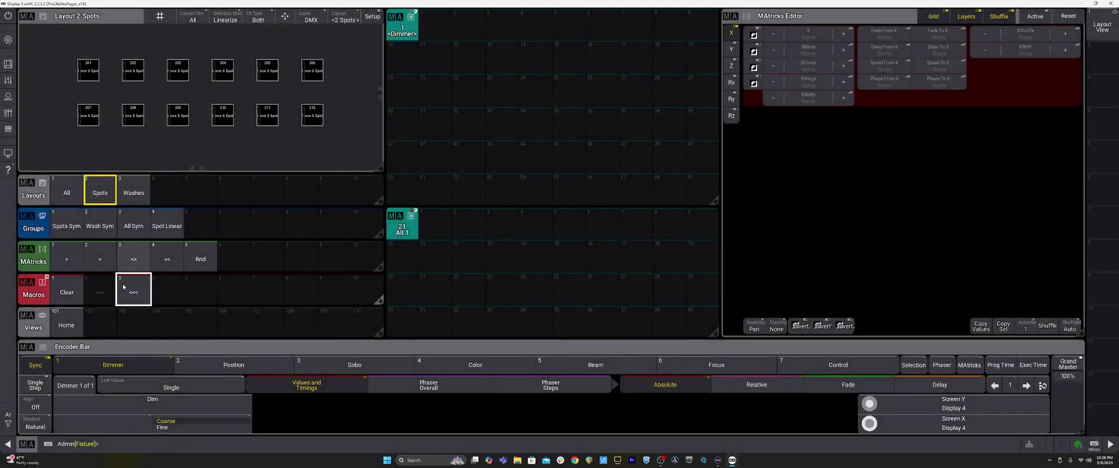
Step: Insert a macro line with the command ">>>" in Macro 2 and close its editor
drag(100, 292, 71, 290)
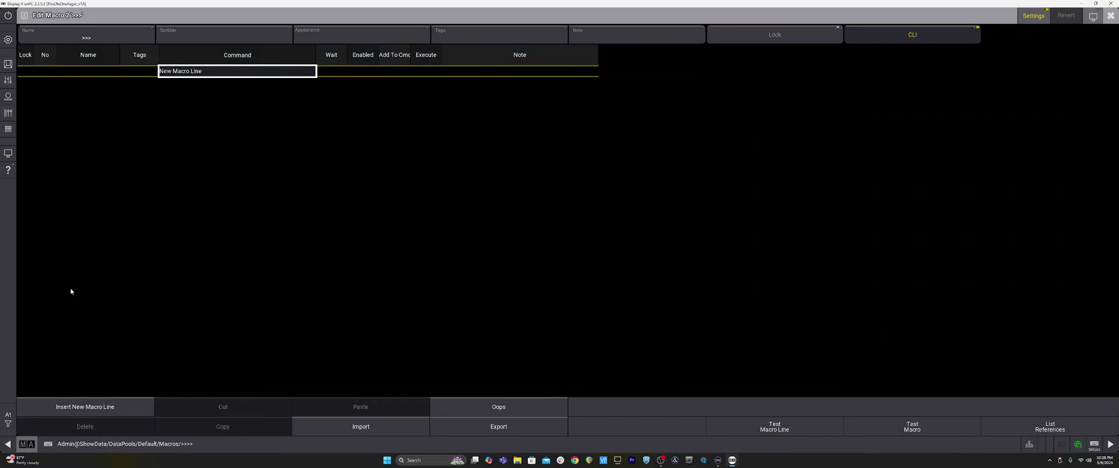
click(93, 408)
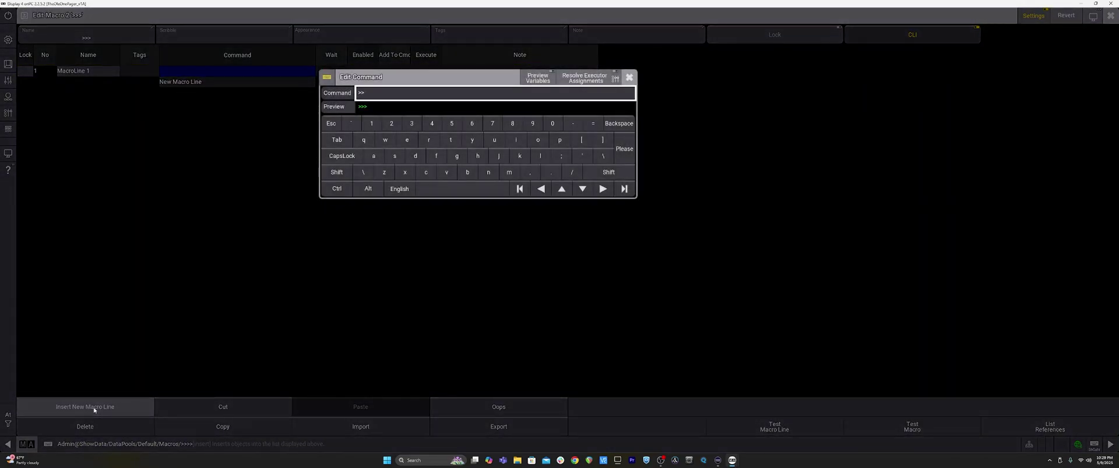
text(>>>)
key(Return)
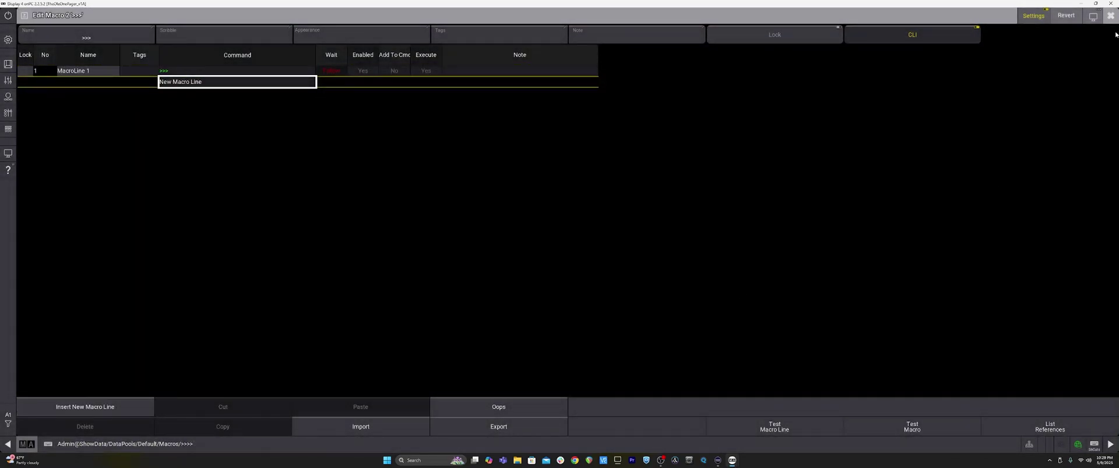
click(1110, 16)
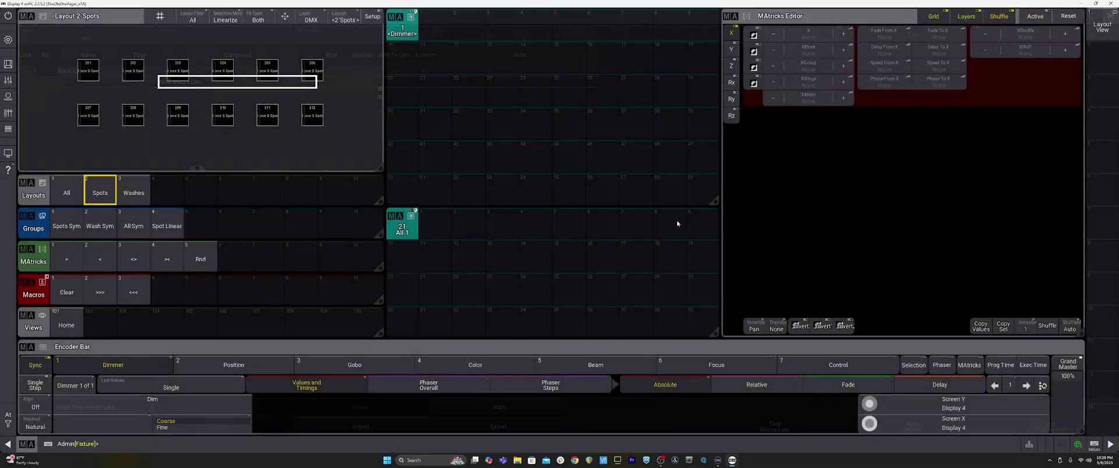
Step: Test the Clear, ">>>" and "<<<" macros from the macro pool
click(69, 294)
click(100, 293)
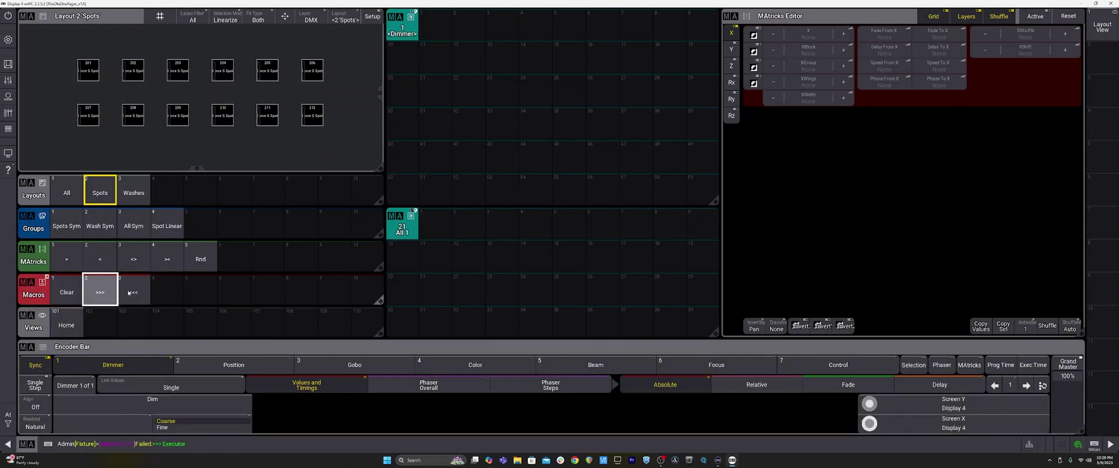
click(130, 292)
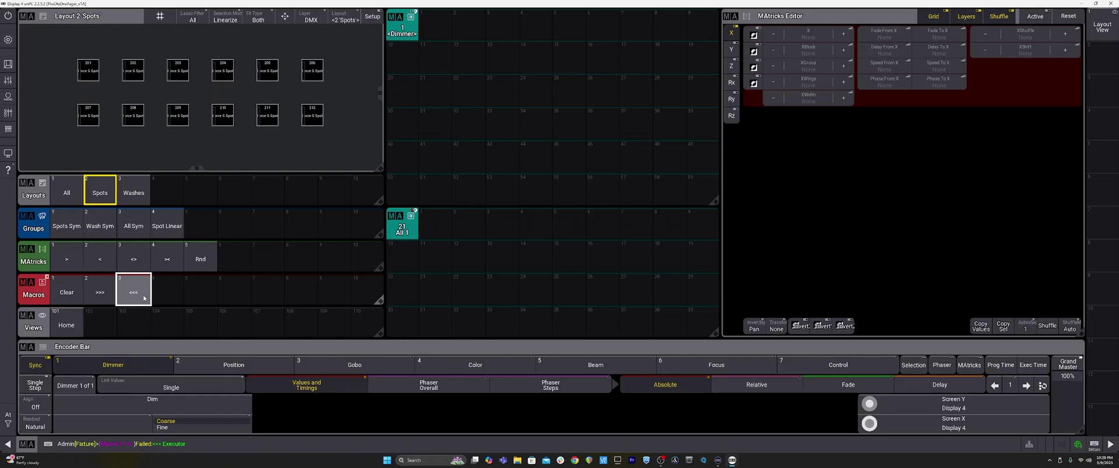
click(143, 298)
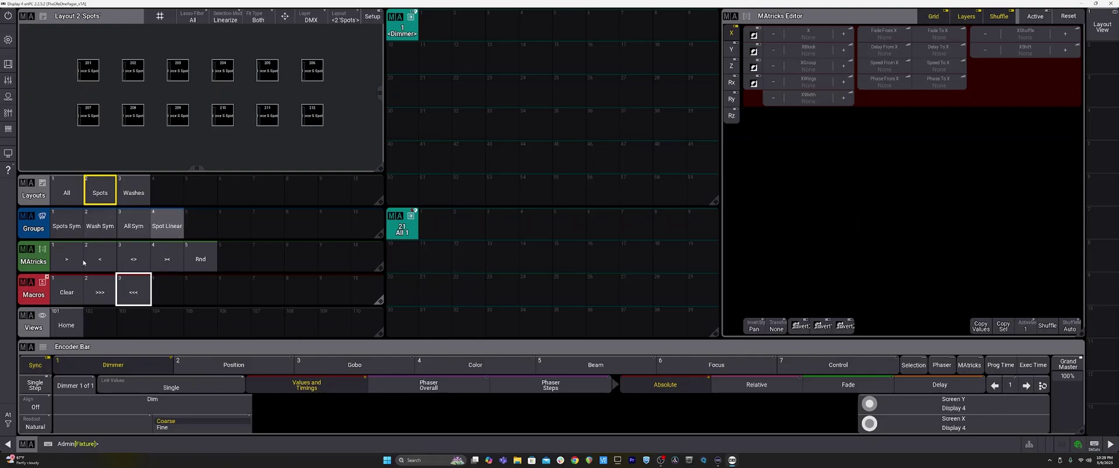
Step: Recall the Rnd, "><", "<>", "<" and ">" MAtricks presets one after another to compare their settings
click(205, 265)
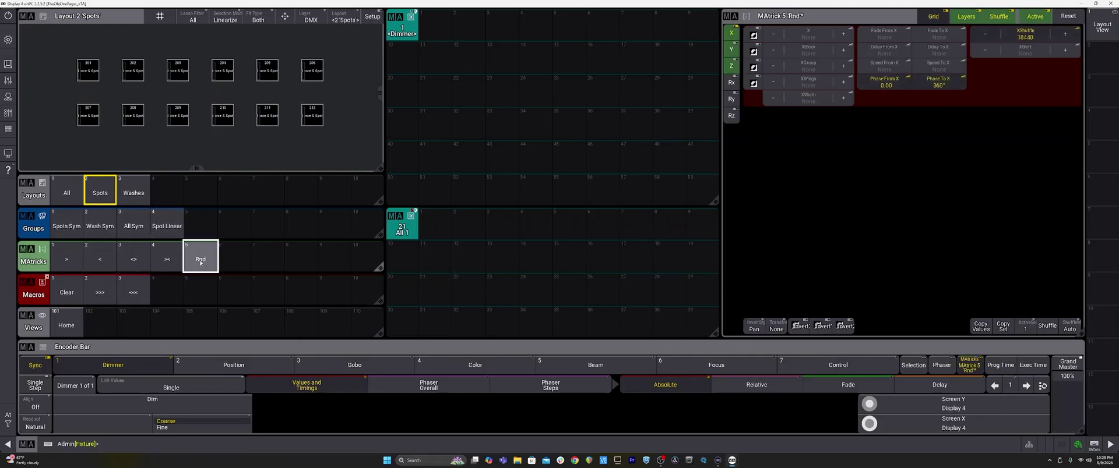
click(168, 260)
click(133, 259)
click(103, 259)
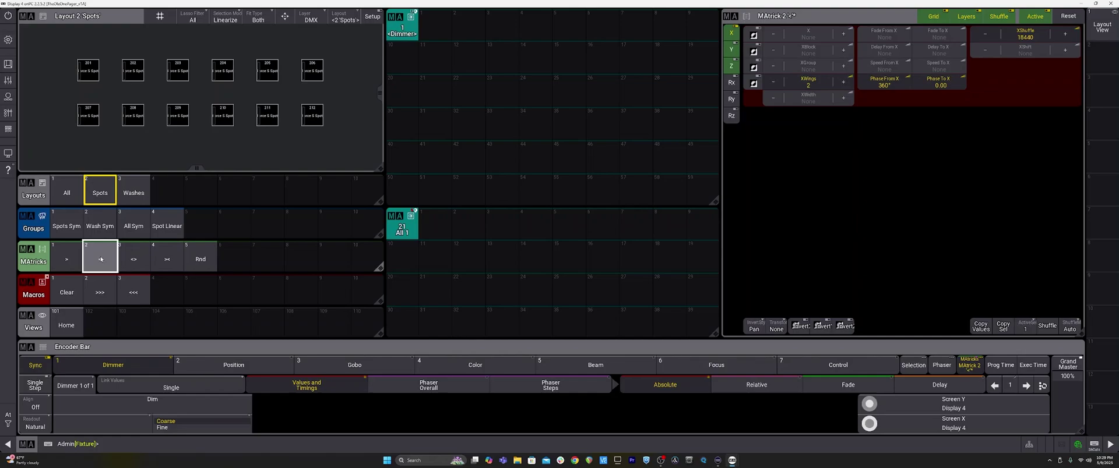
click(67, 259)
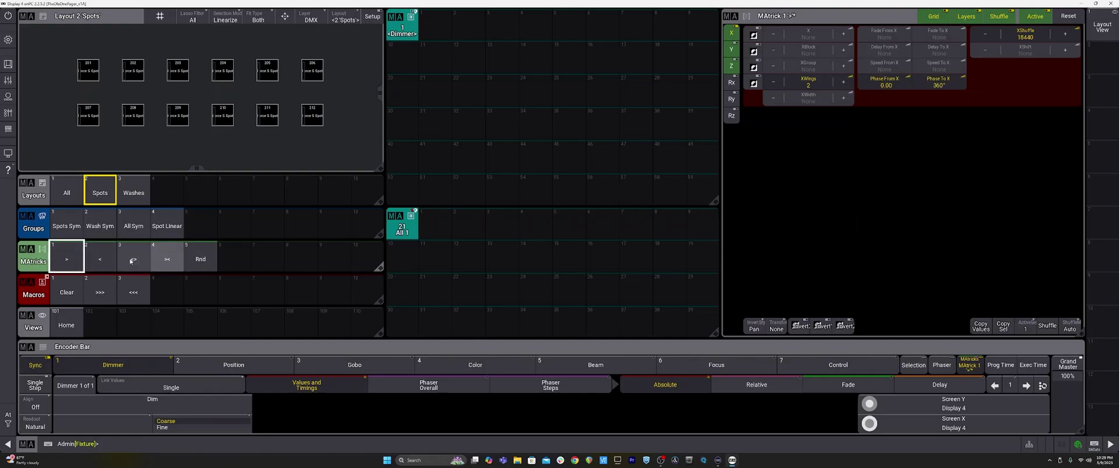
Step: Recall the "<>" MAtricks preset, set its transform to Mirror, and store it in slot 6 labelled "Pos Mirror"
click(140, 259)
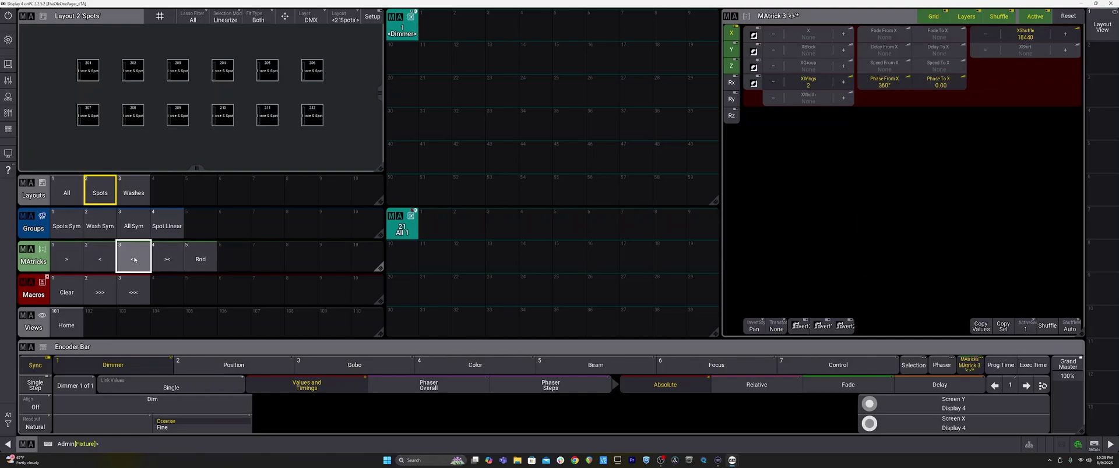
click(778, 328)
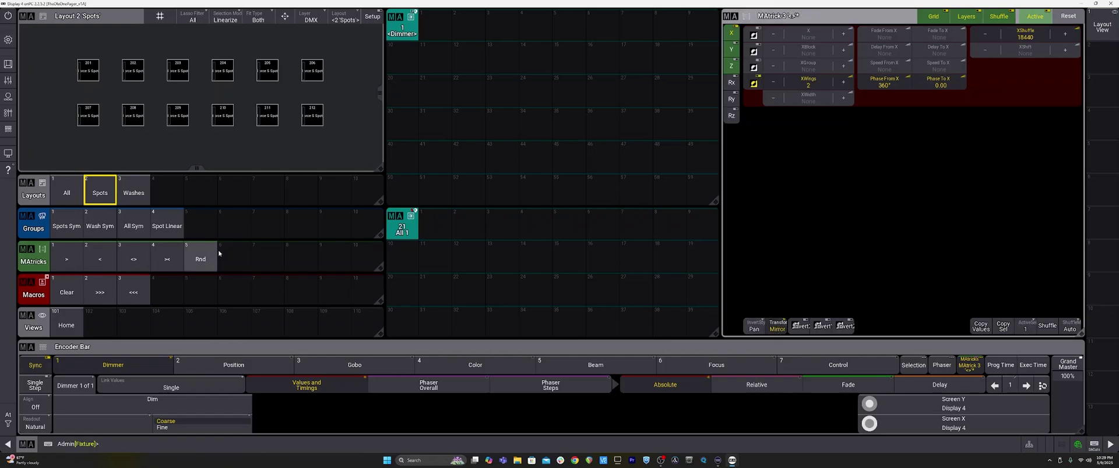
drag(234, 258, 233, 230)
text(Pos Mirror)
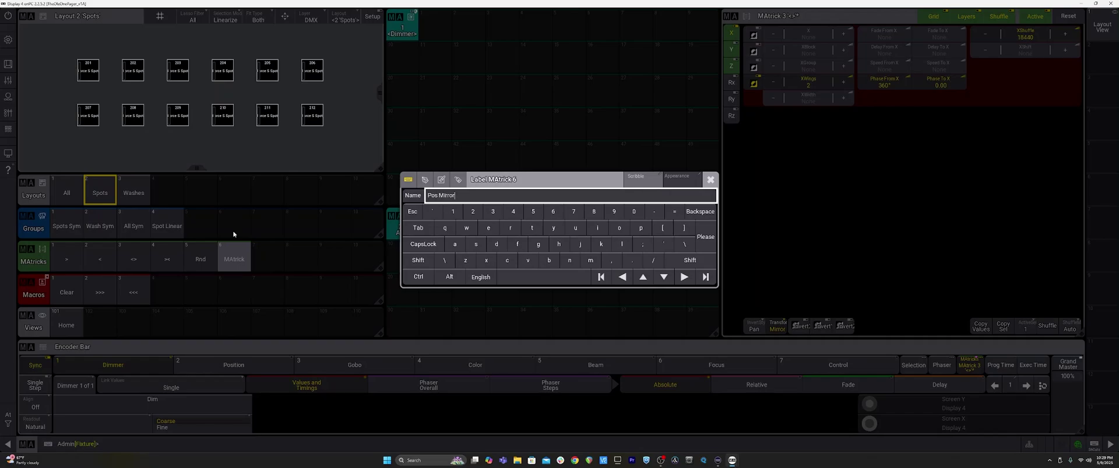
key(Return)
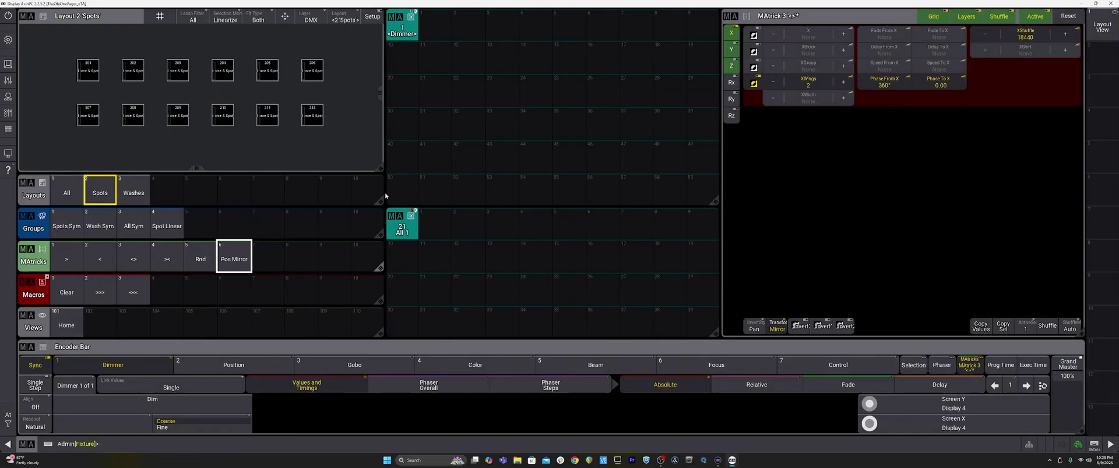
Step: Run the Clear macro and delete the MAtricks Editor window from the view
click(66, 293)
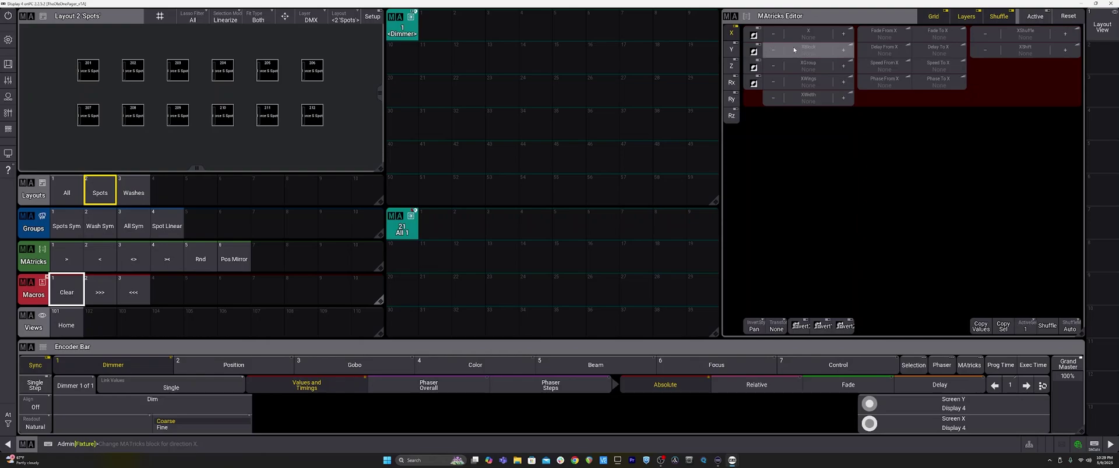
click(731, 17)
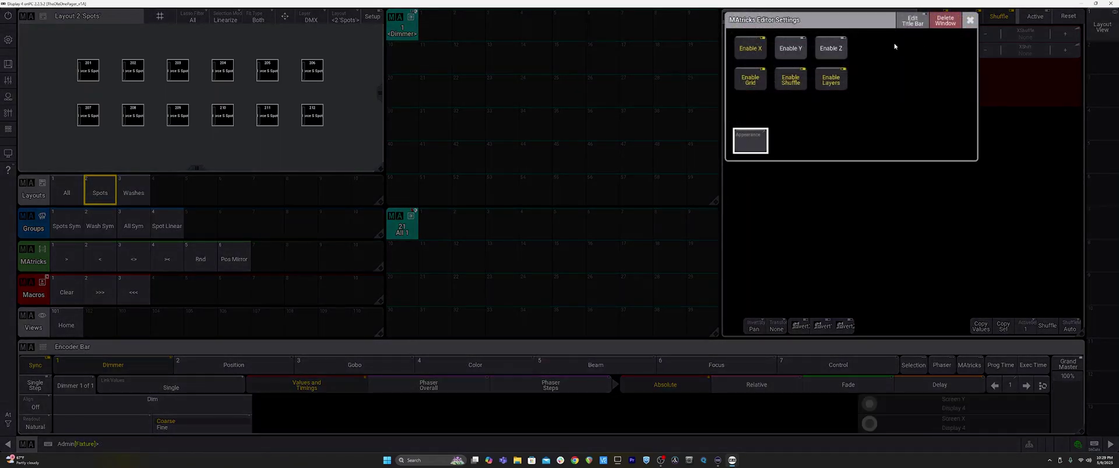
click(746, 140)
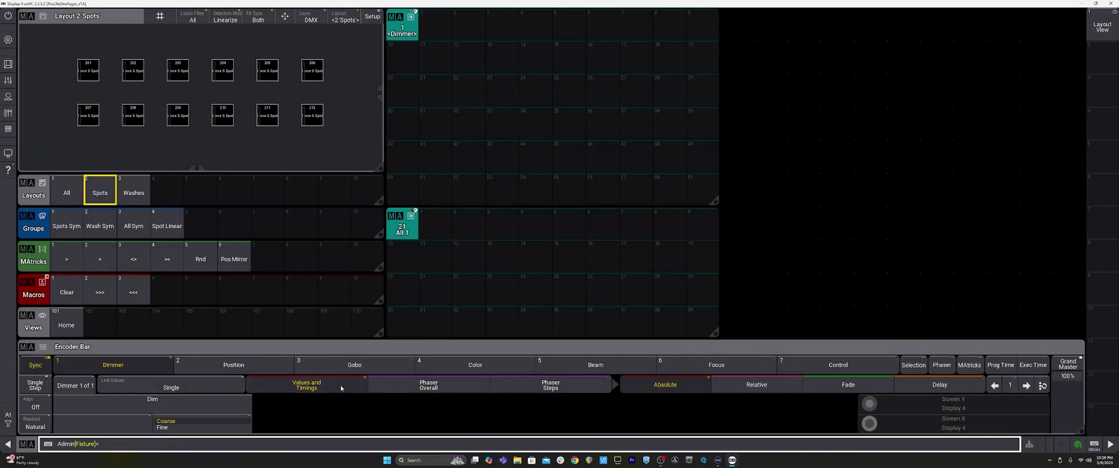
Step: Switch the feature preset pool to Color and open the Show Creator's universal color preset setup
click(474, 365)
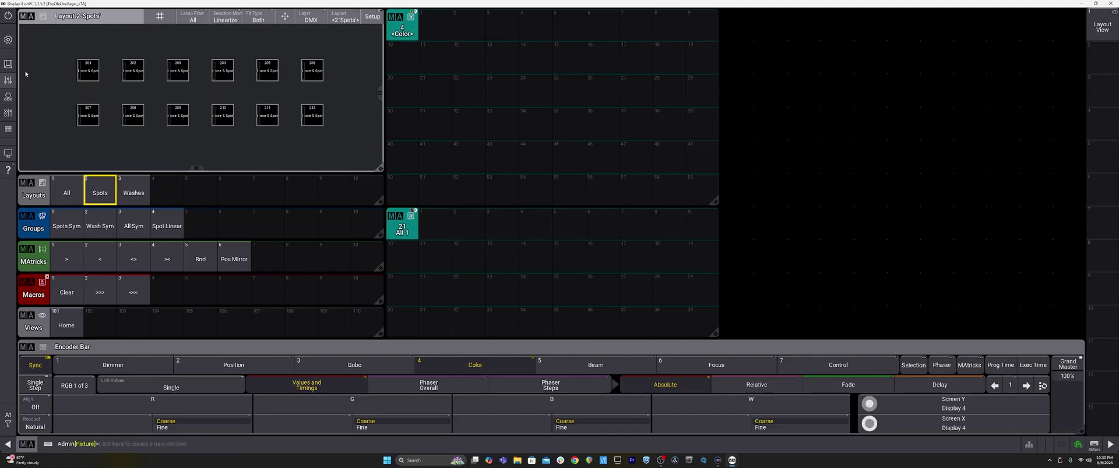
click(8, 66)
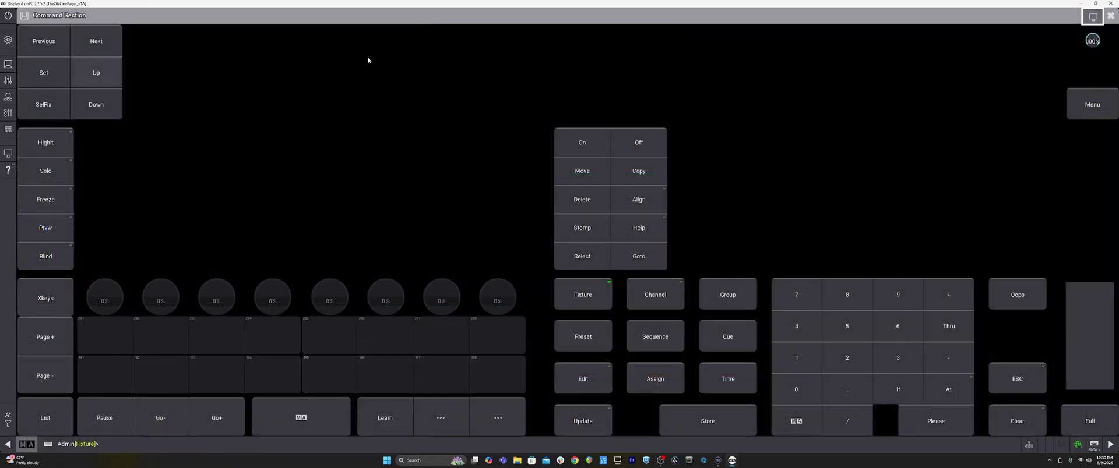
click(1093, 17)
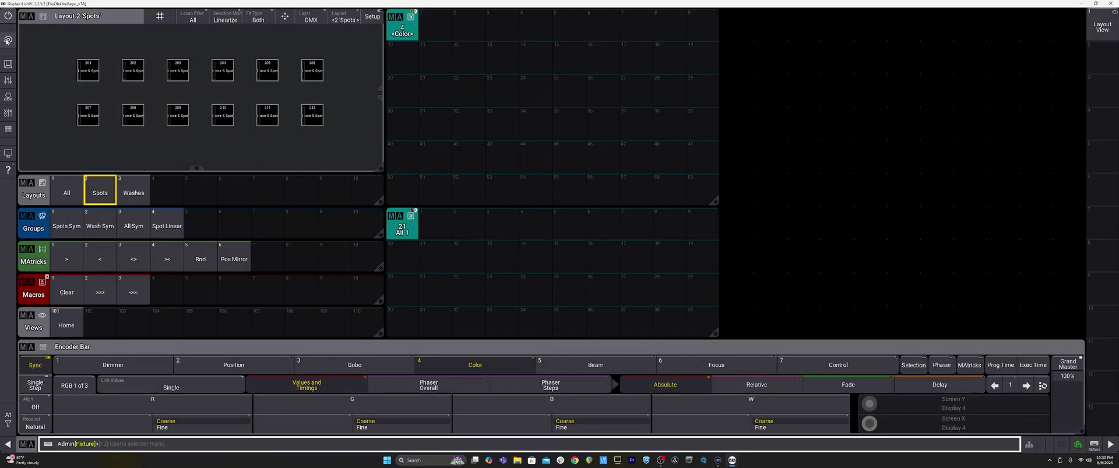
click(7, 40)
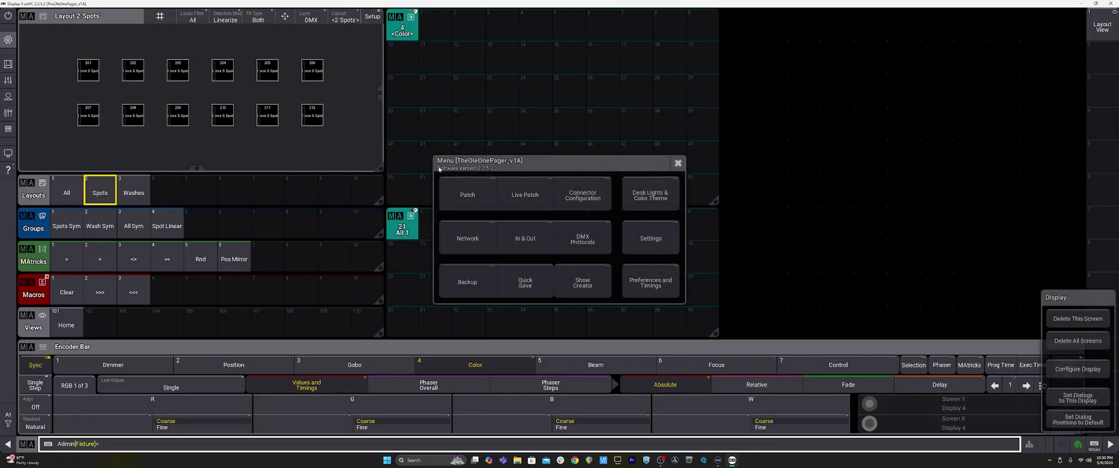
click(582, 283)
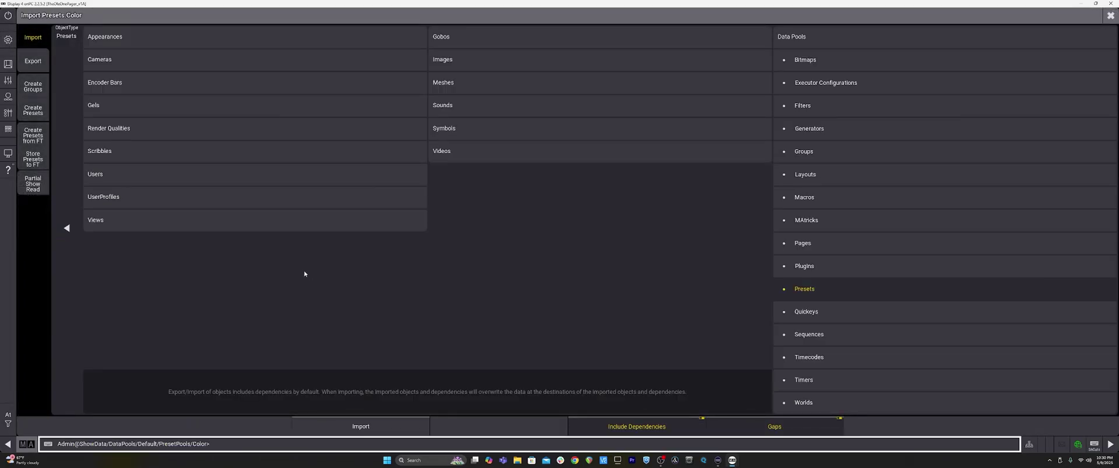
click(33, 88)
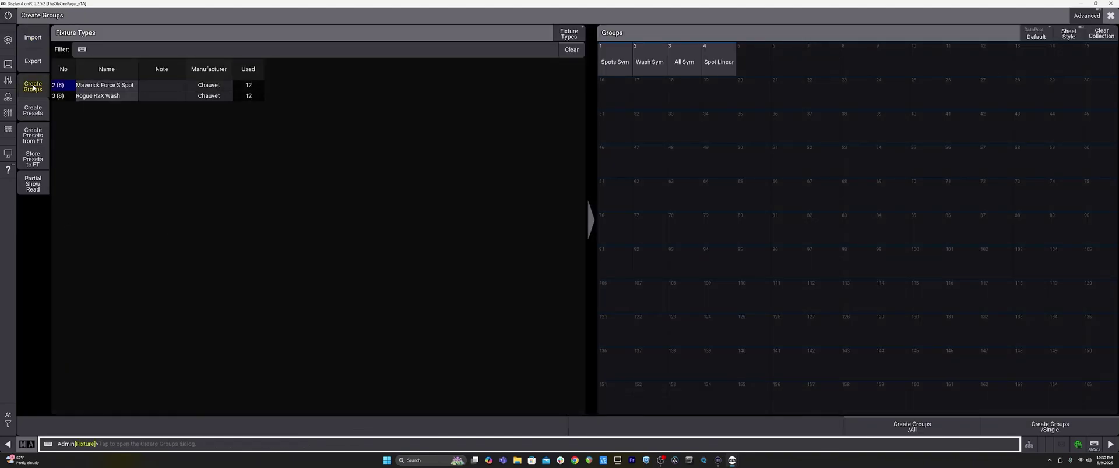
click(33, 110)
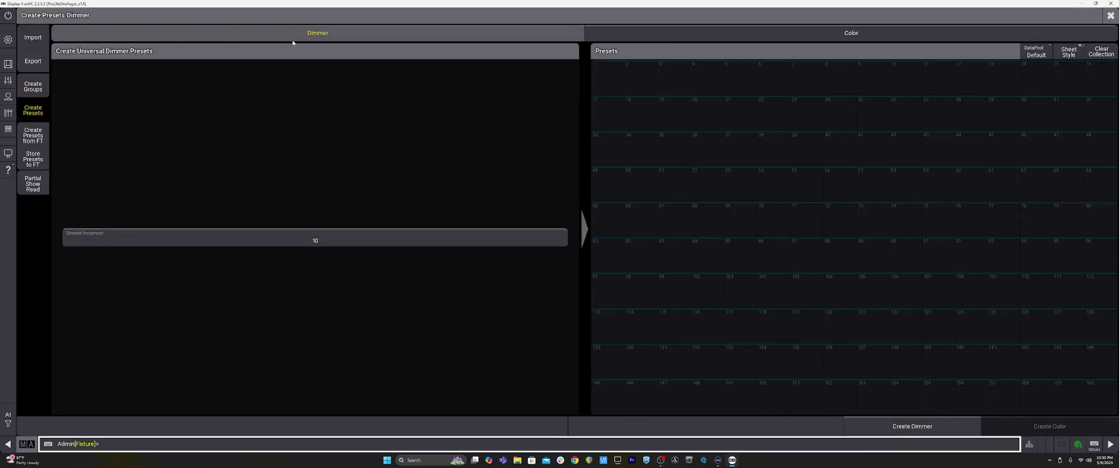
click(720, 33)
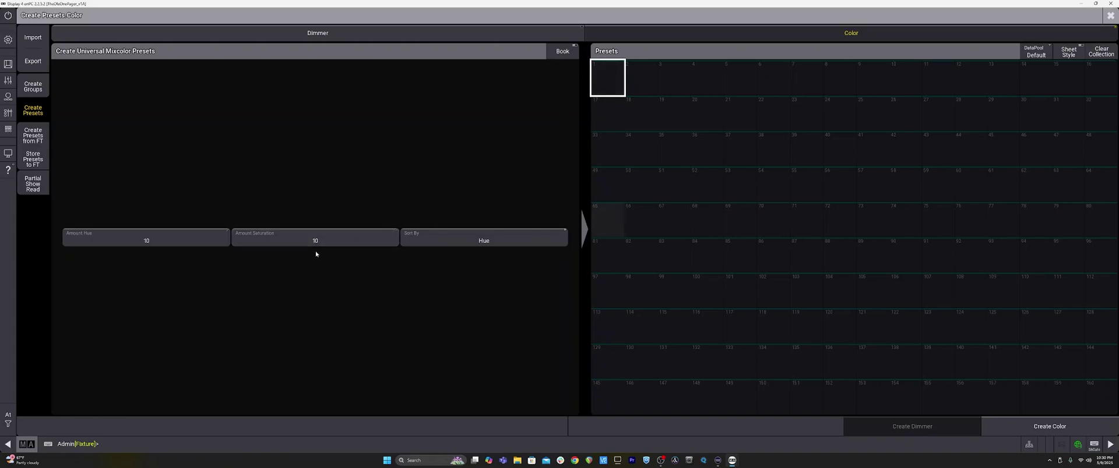
Step: Set the saturation amount to 5, choose preset slot 10 as the starting position, and sort by Hue
click(293, 235)
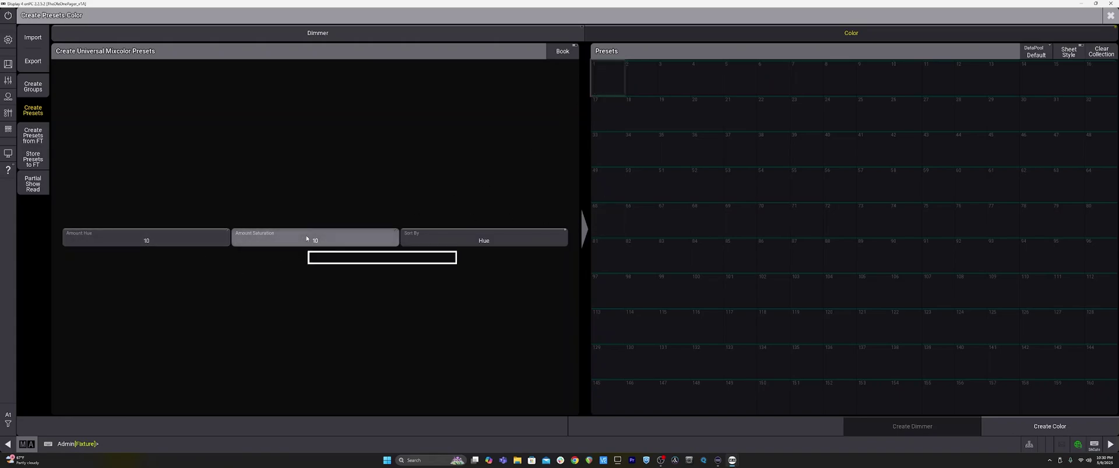
text(5)
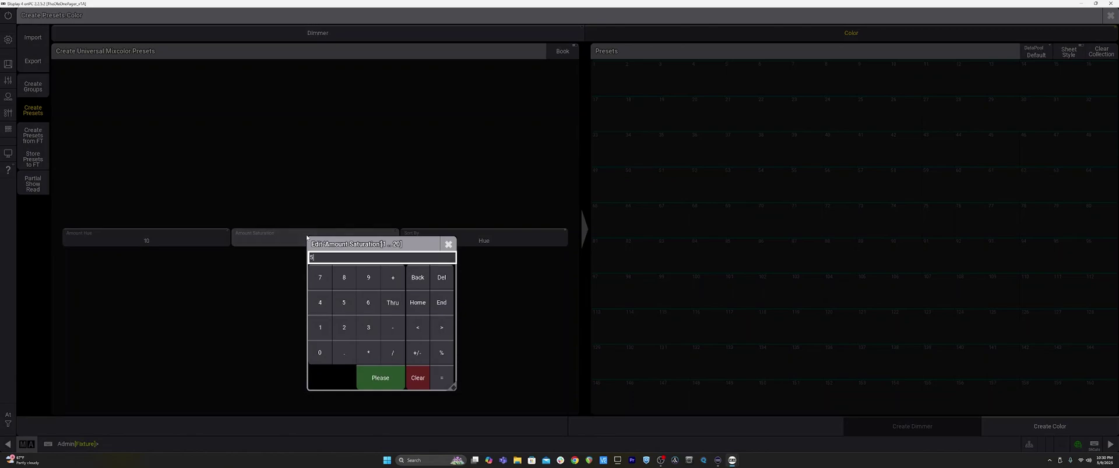
click(380, 378)
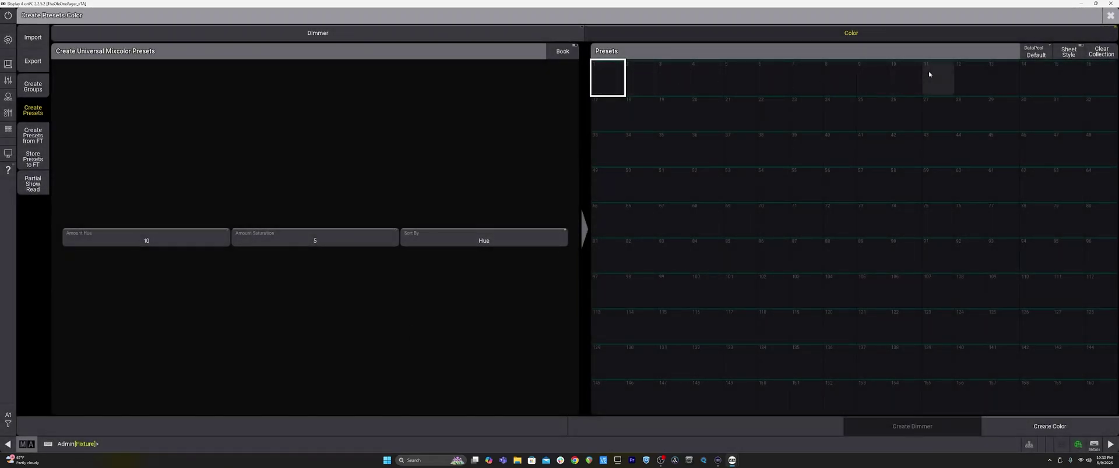
click(902, 78)
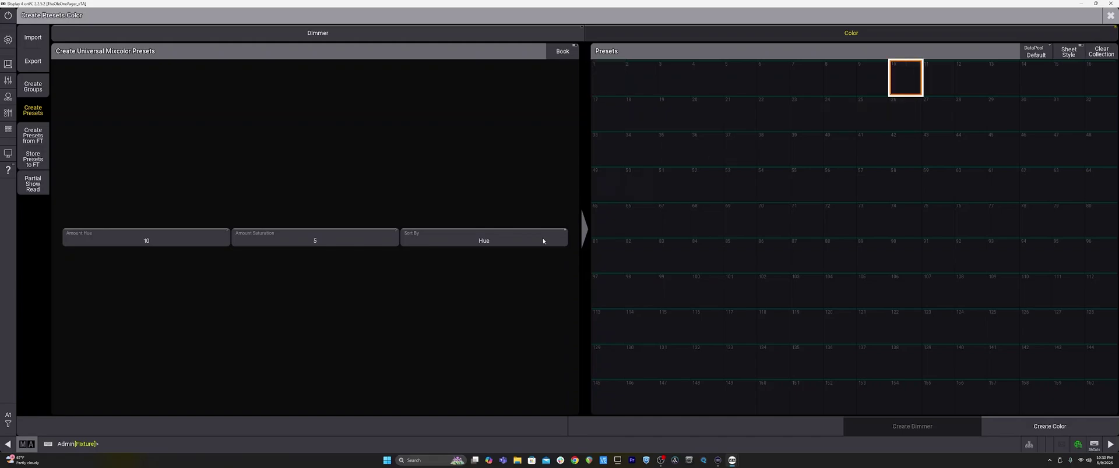
click(517, 245)
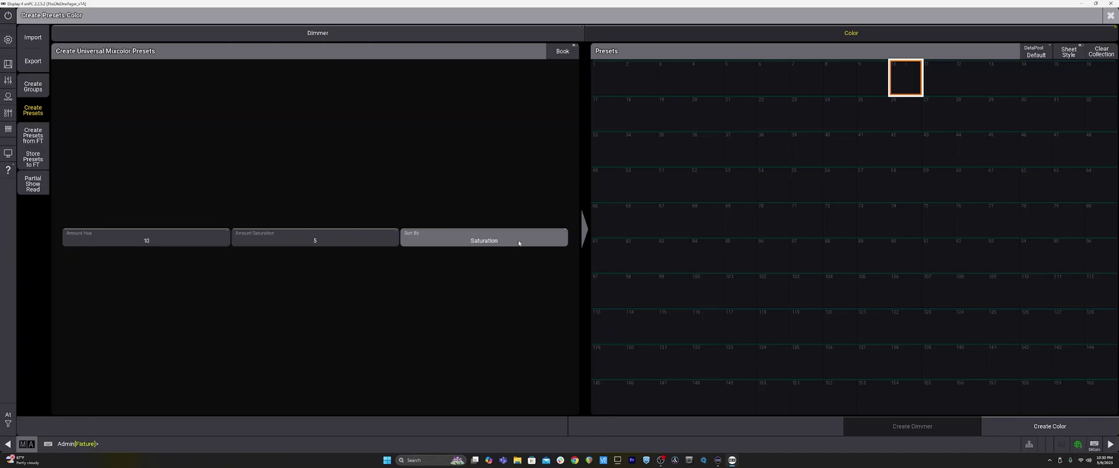
click(519, 244)
Step: Create the universal color presets and close the Show Creator
click(1033, 427)
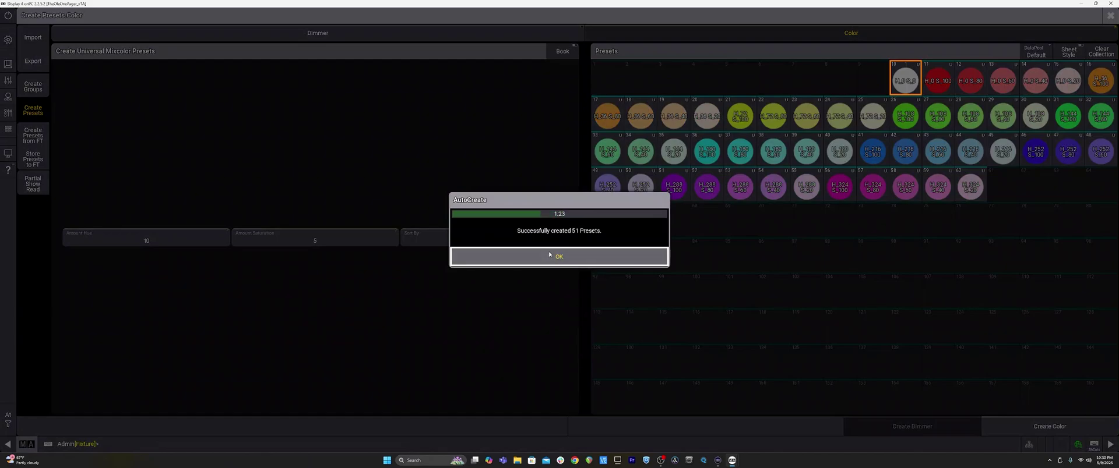
click(557, 257)
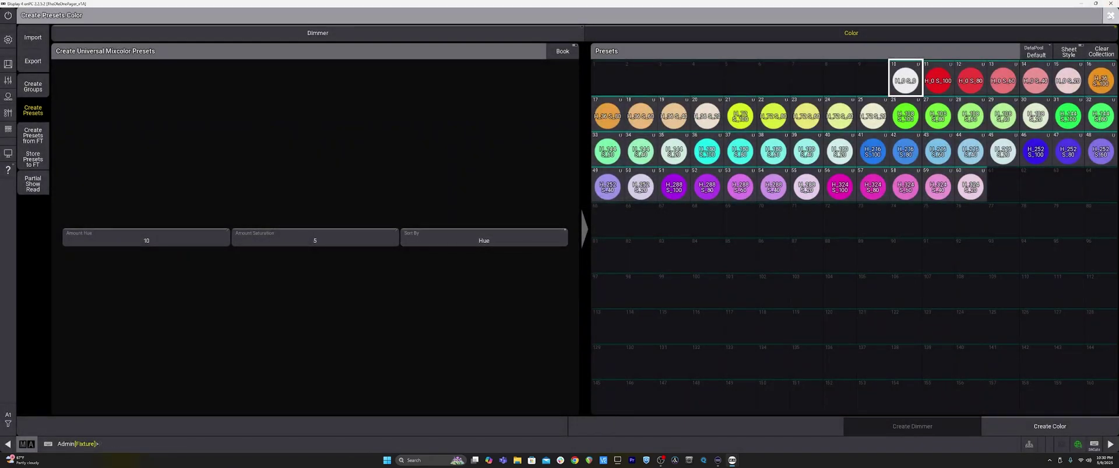
click(1110, 15)
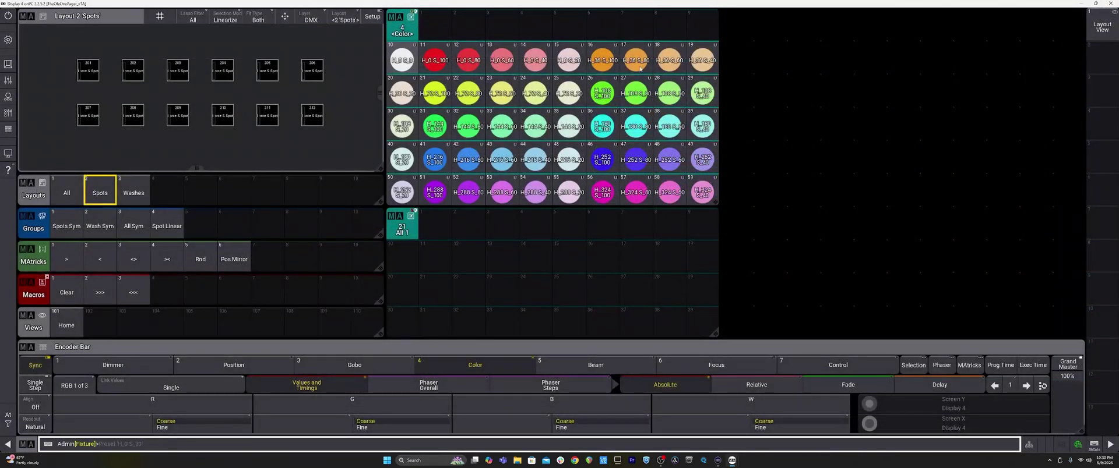
text(update please)
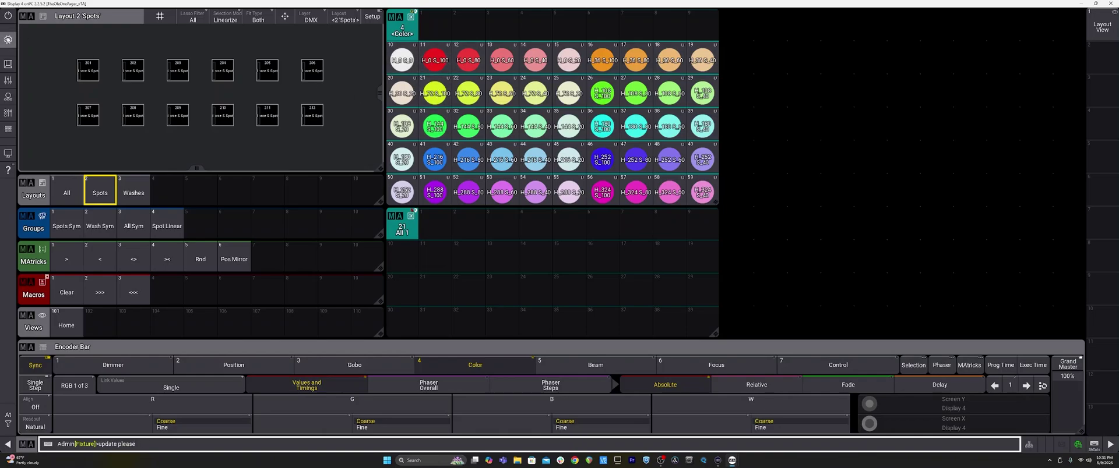
click(8, 39)
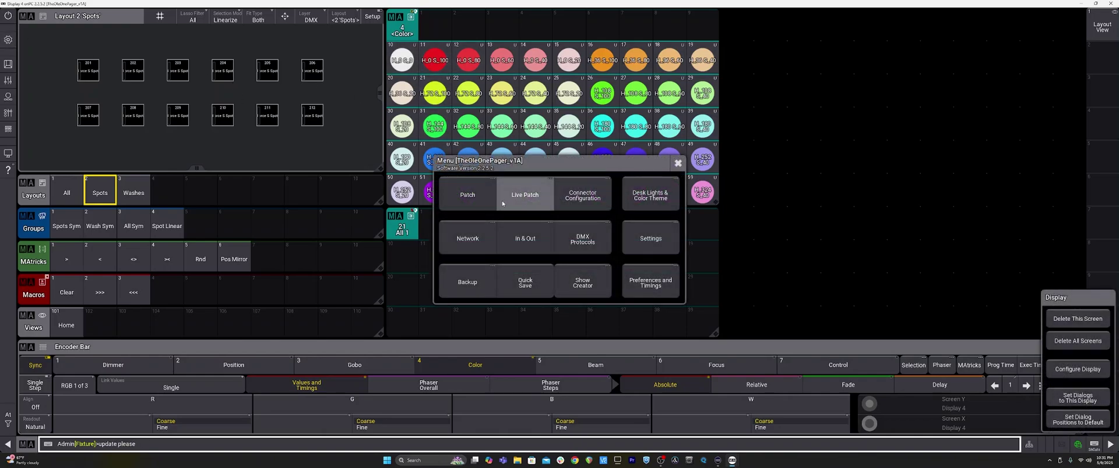
click(530, 192)
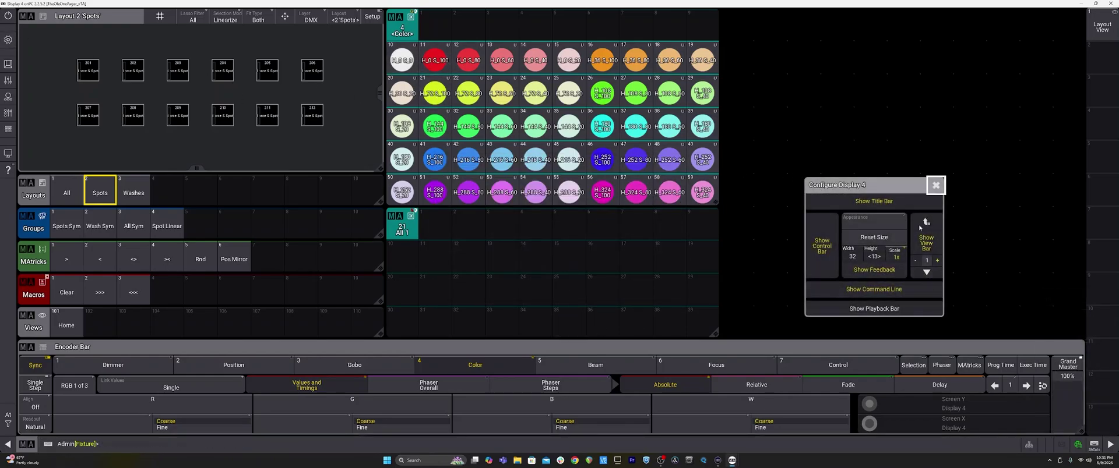
click(935, 185)
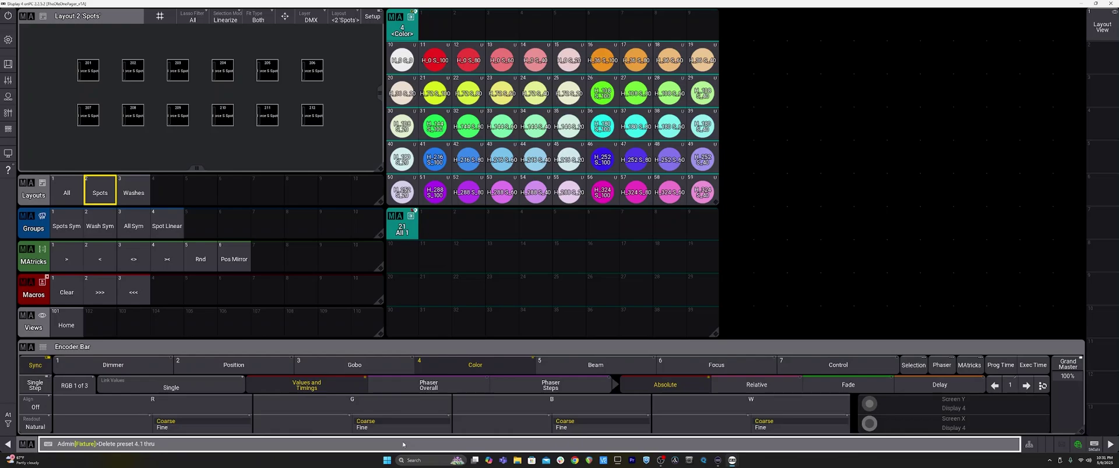
Step: Delete all color presets from 4.1 onward and open the Show Creator's universal color preset setup
key(Return)
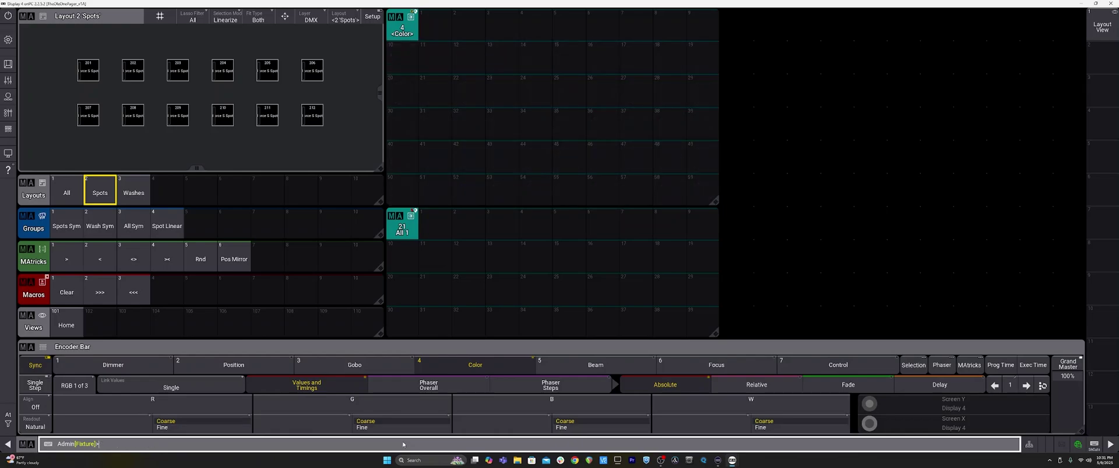
click(9, 39)
click(582, 282)
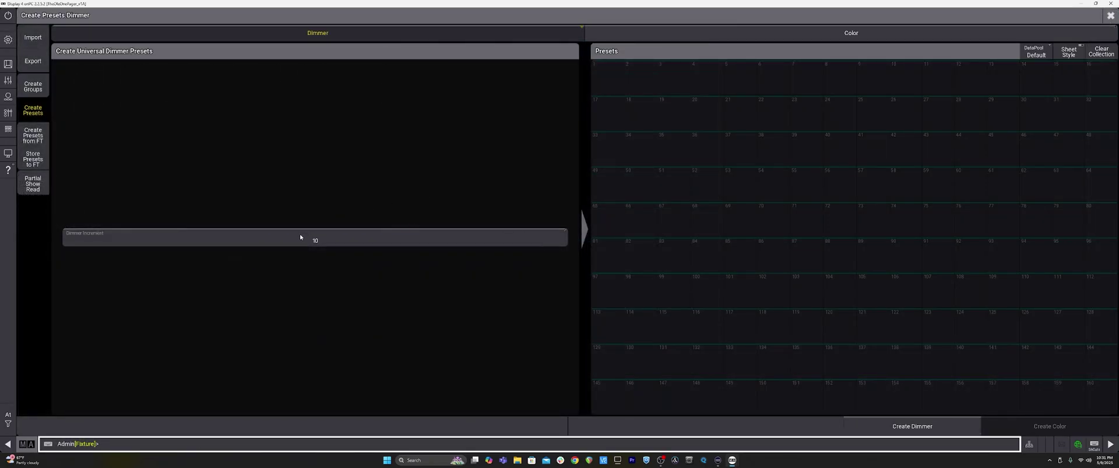
click(32, 110)
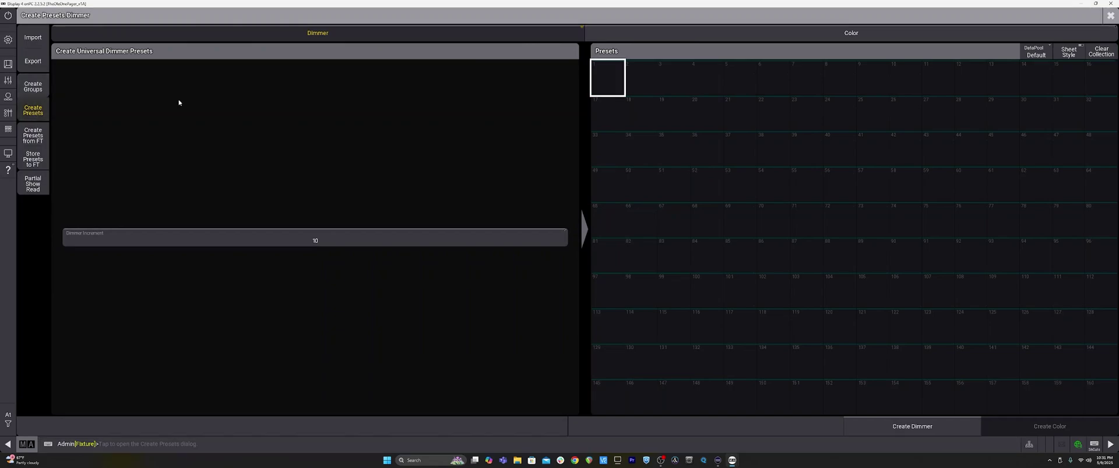
click(746, 33)
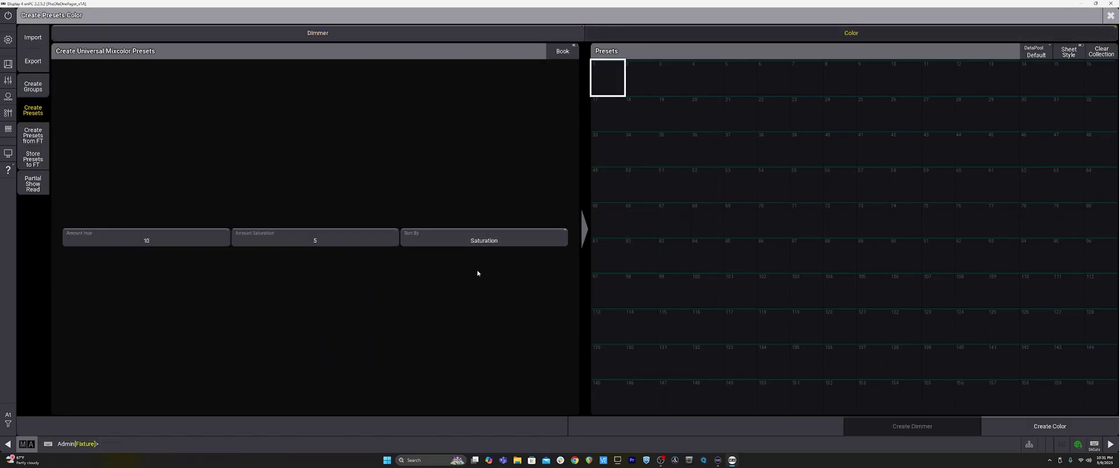
Step: Create universal color presets from the first slot with hue amount 10 and saturation amount 5, sorted by Saturation, and close the Show Creator
click(1012, 427)
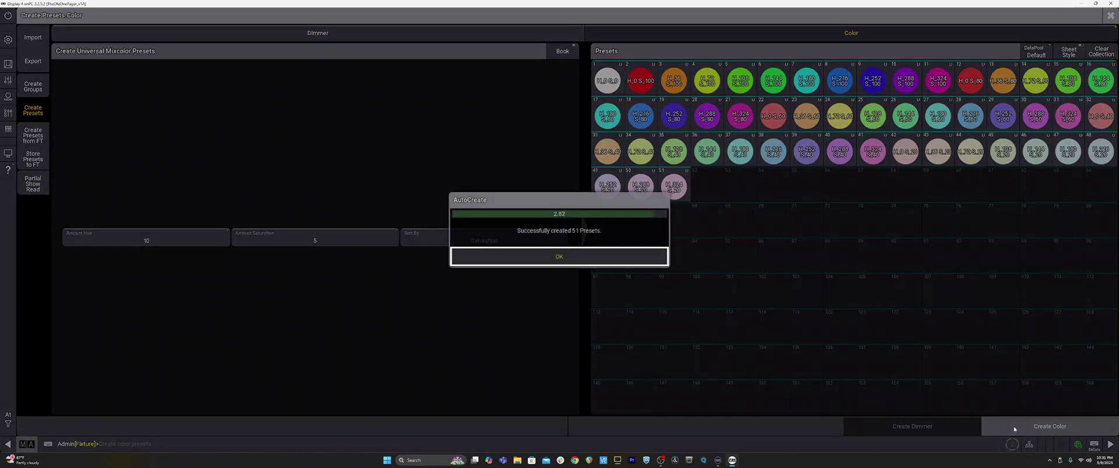
click(552, 258)
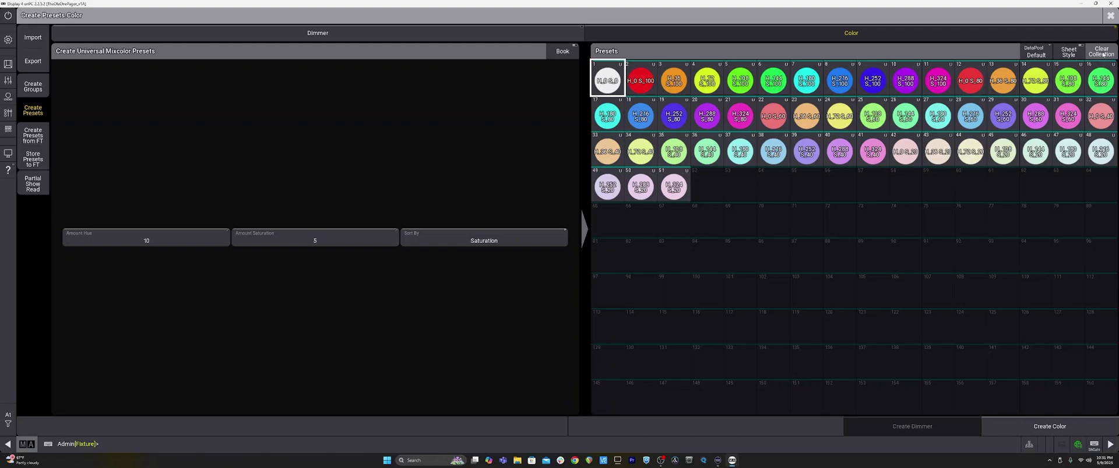
click(1110, 15)
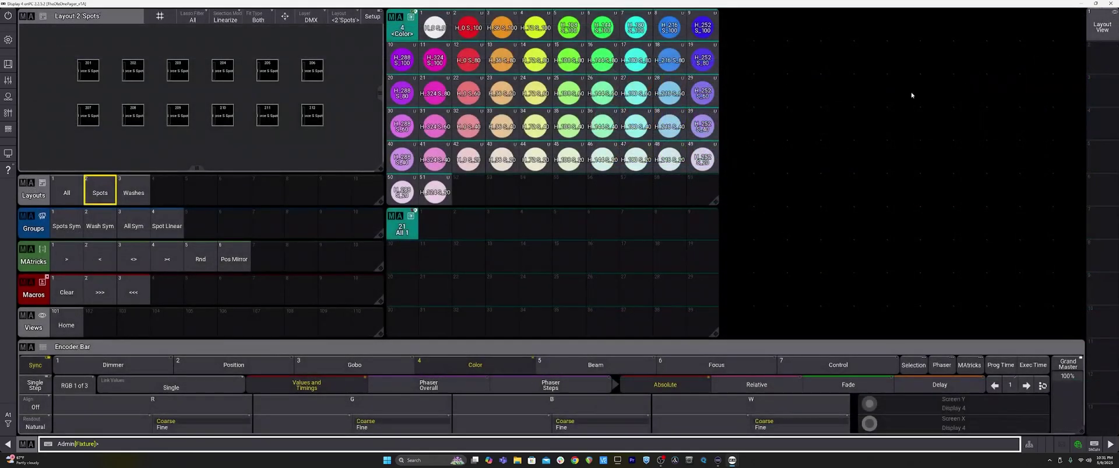
Step: Clear the color pool with "Delete preset 4.1 thru" and return to the universal color preset setup
click(367, 447)
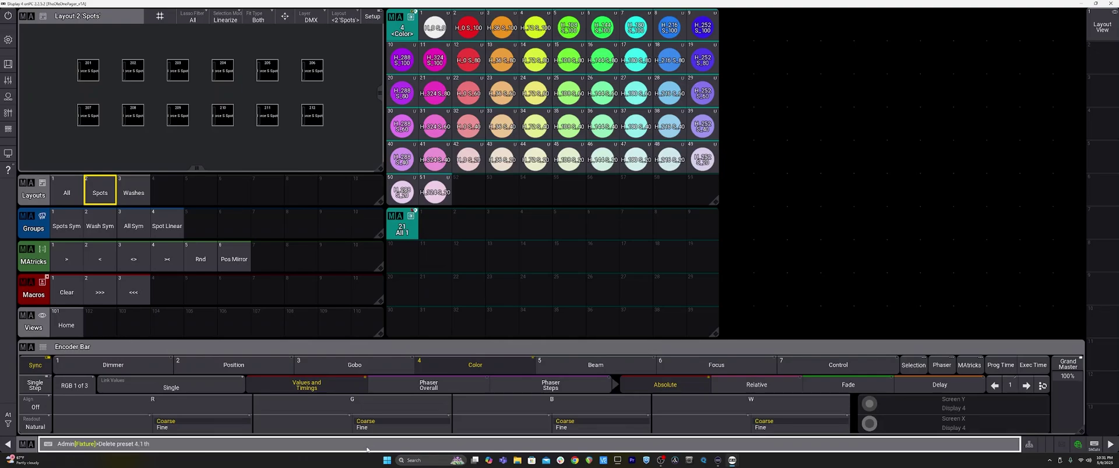
text(Delete preset 4.1 thru)
key(Return)
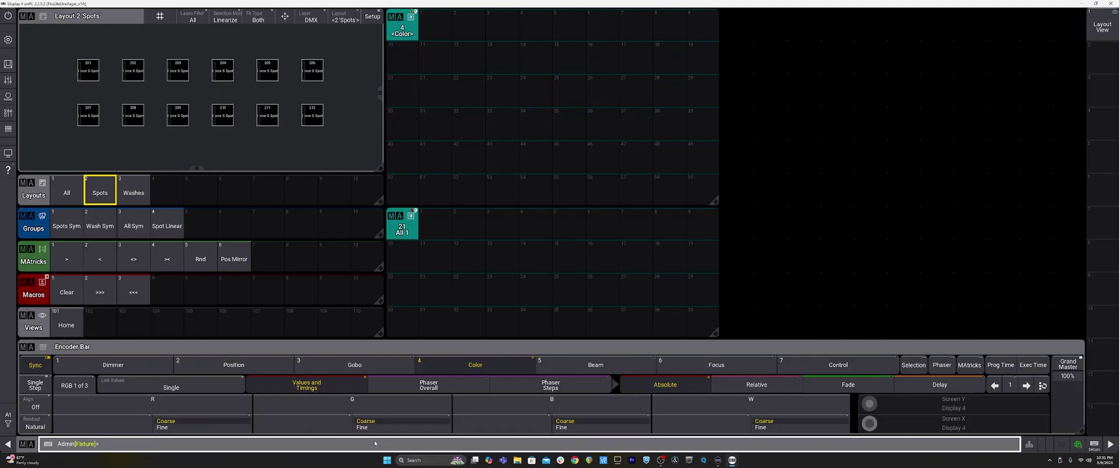
click(8, 50)
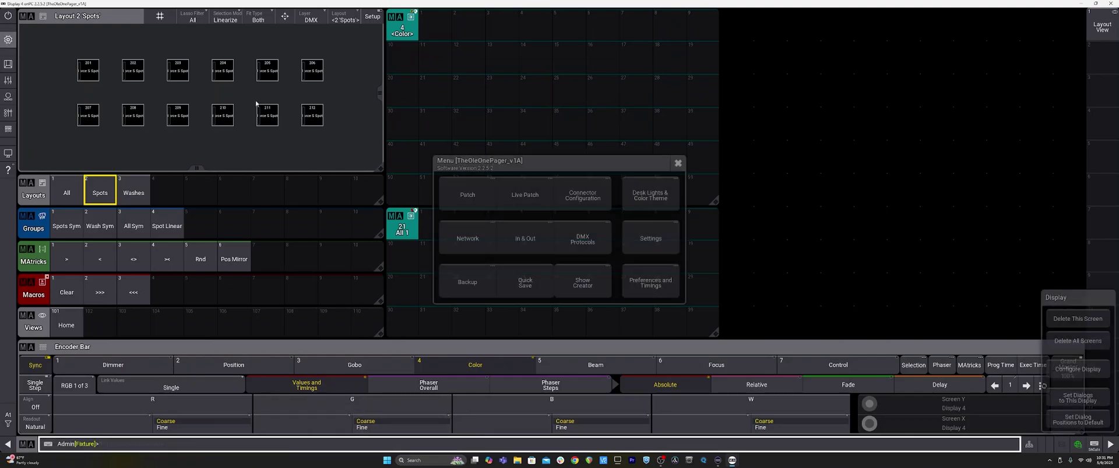
click(589, 284)
click(804, 39)
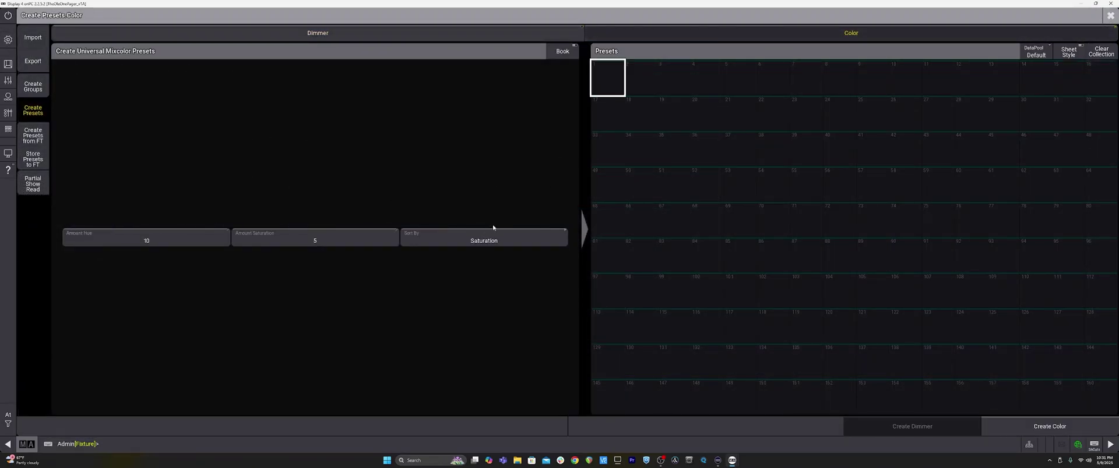
Step: Create the universal color presets sorted by Saturation, starting from preset slot 10
click(904, 77)
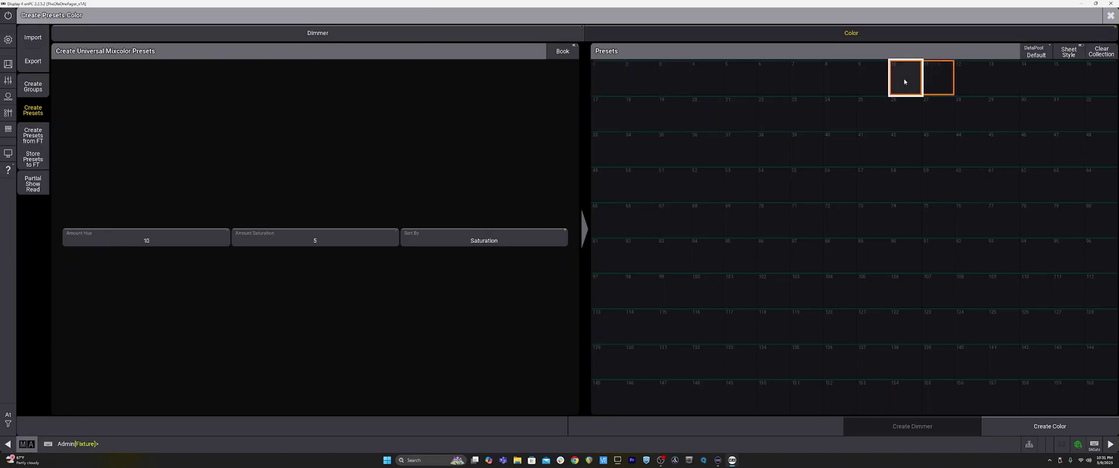
click(905, 83)
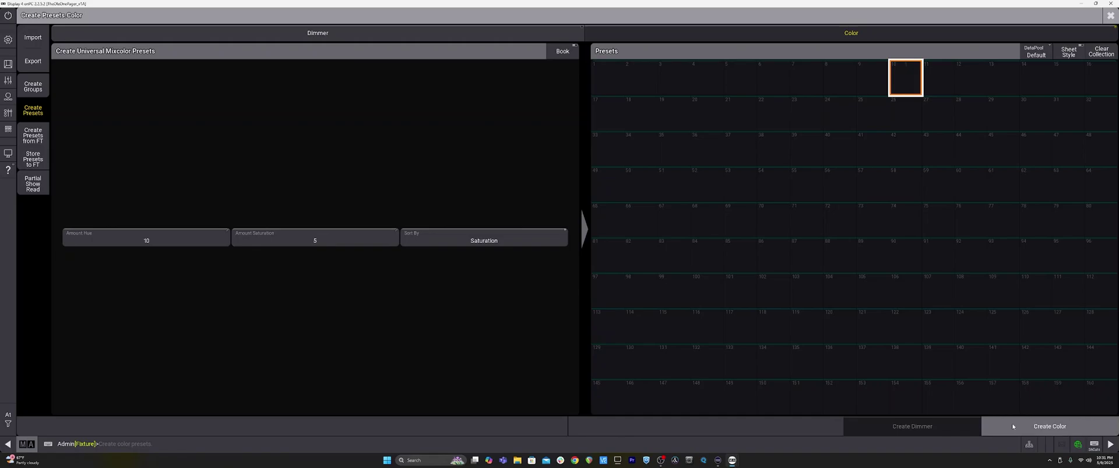
click(1049, 426)
click(563, 264)
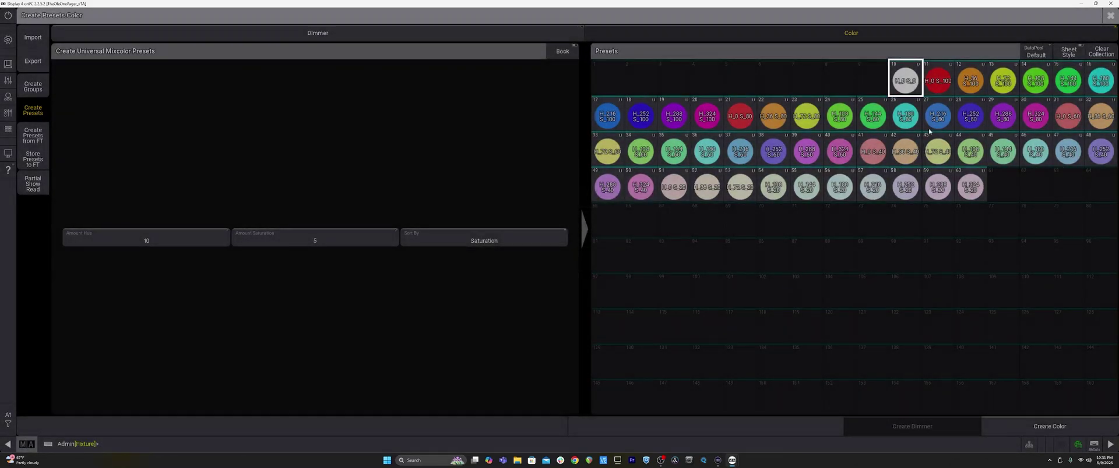
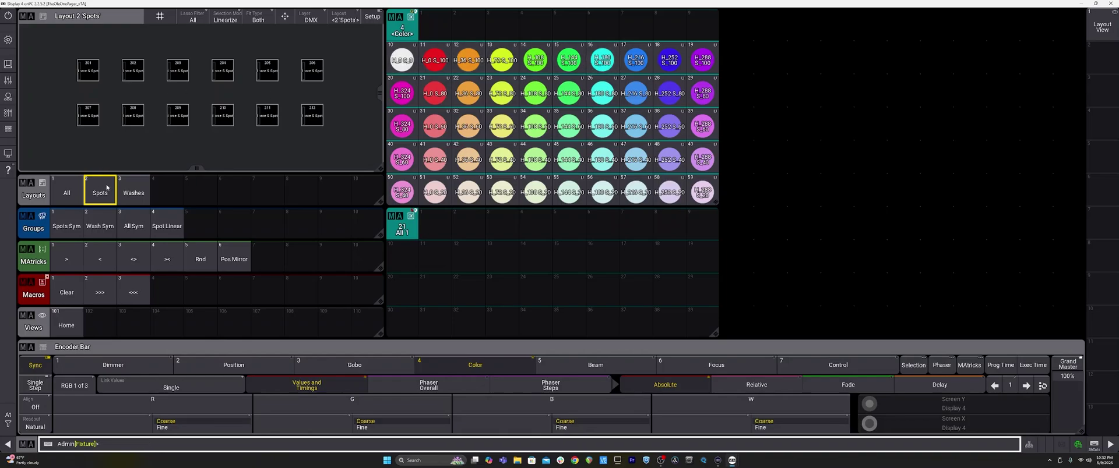
Step: Select all twelve spots in the Spots layout, set them to full and apply the H_0 S_60 color preset
drag(65, 55, 324, 134)
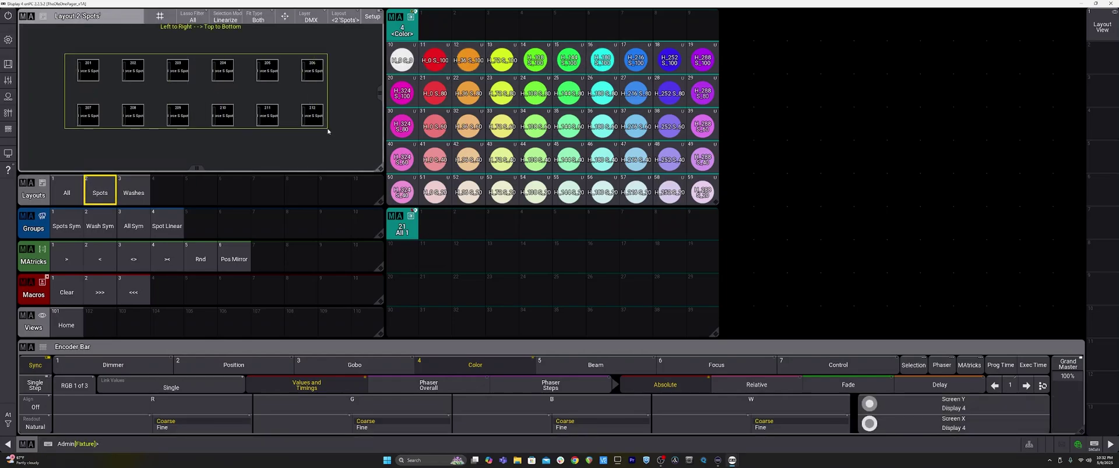
click(9, 417)
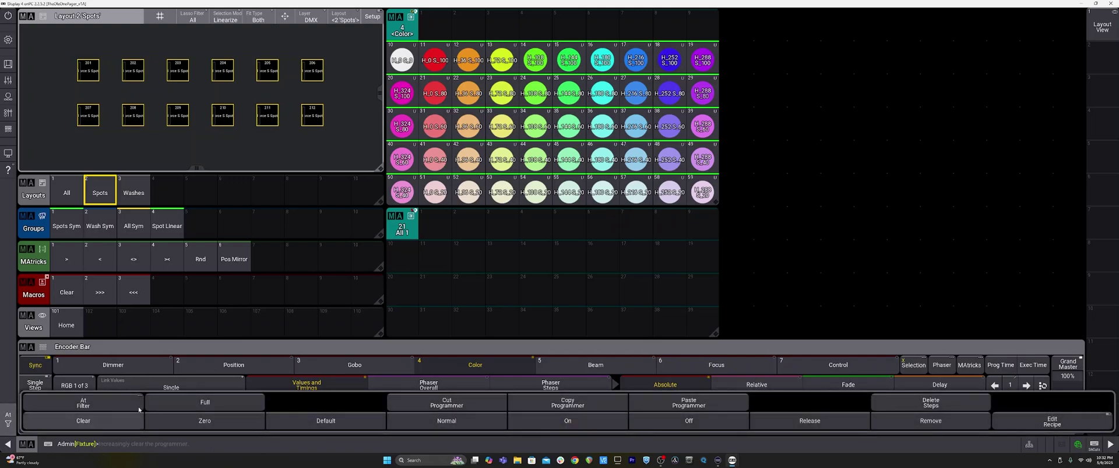
click(205, 404)
click(435, 125)
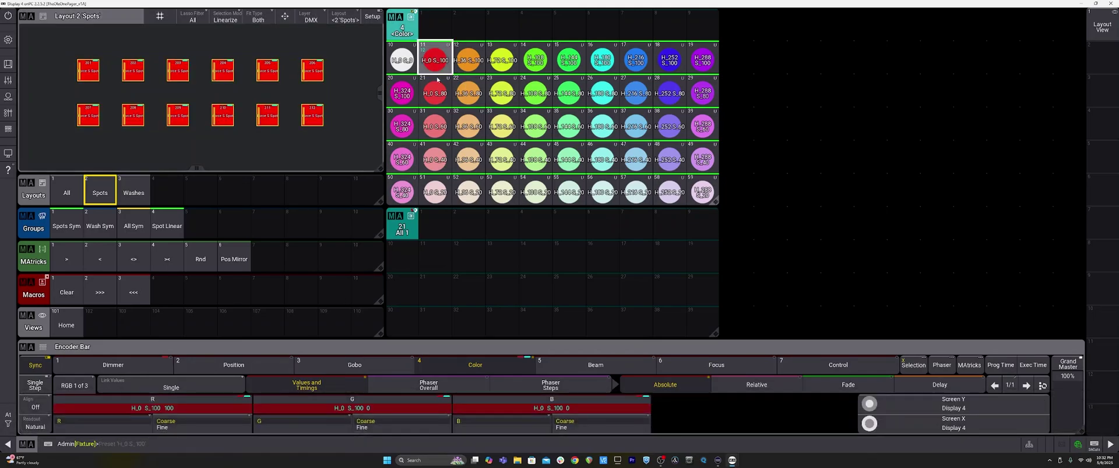
Step: Select every fixture in the All layout, set them to full and apply the H_0 S_60 color preset
click(66, 193)
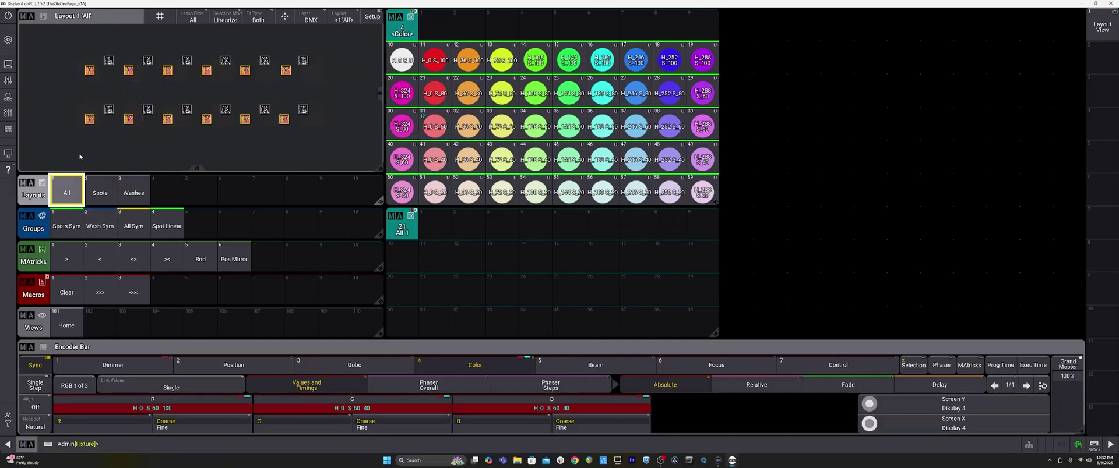
drag(51, 53, 334, 135)
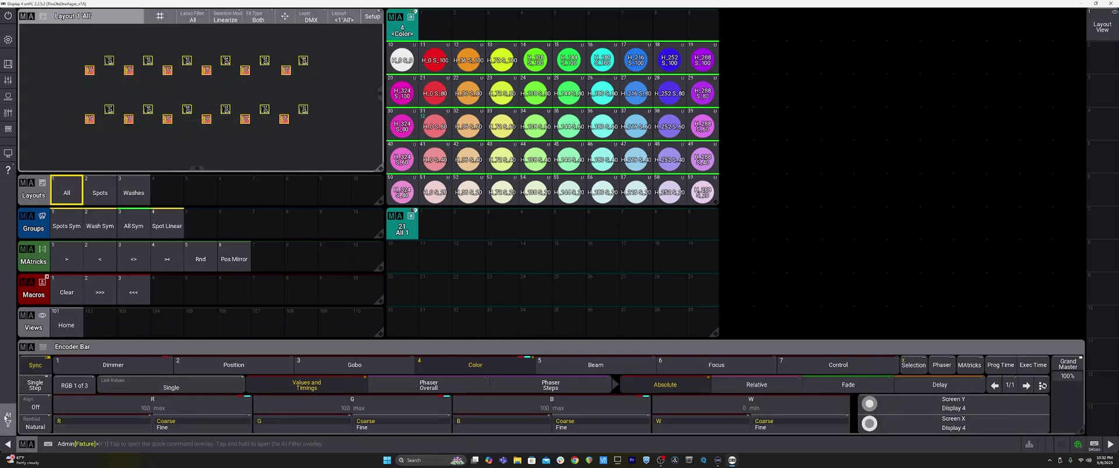
click(7, 415)
click(172, 402)
click(435, 125)
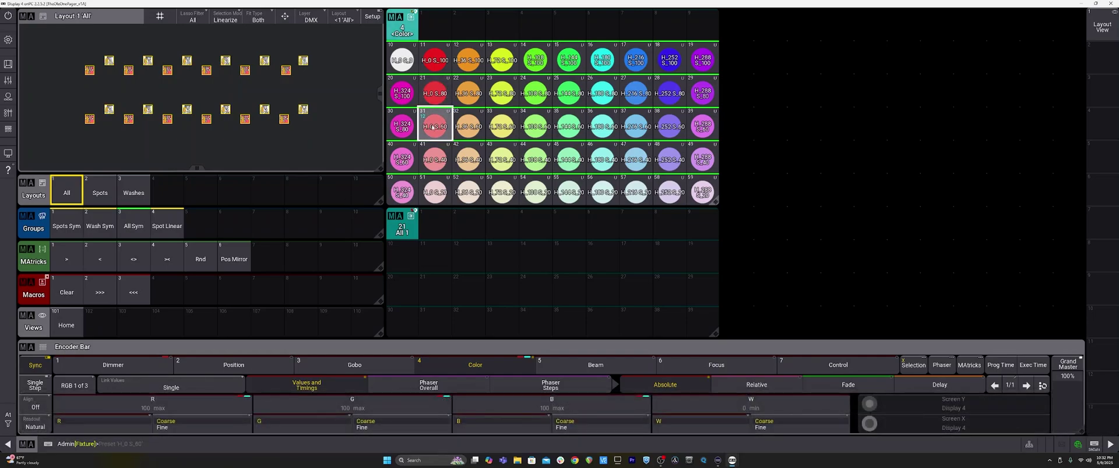
Step: Try the more saturated red and the fully saturated hue presets one after another on all fixtures, ending on H_288 S_100
click(435, 93)
click(435, 60)
click(468, 60)
click(501, 60)
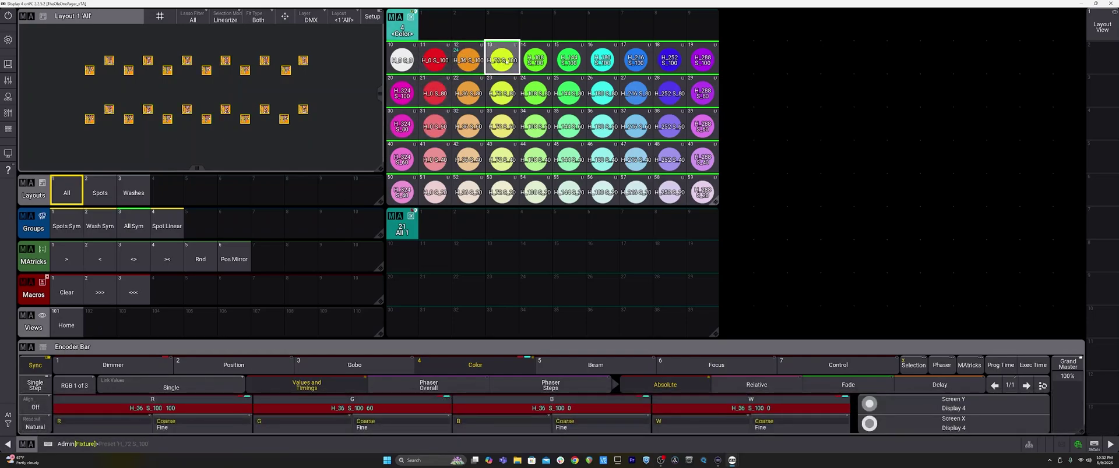
click(536, 60)
key(Right)
key(Right)
key(Right)
key(Right)
key(Right)
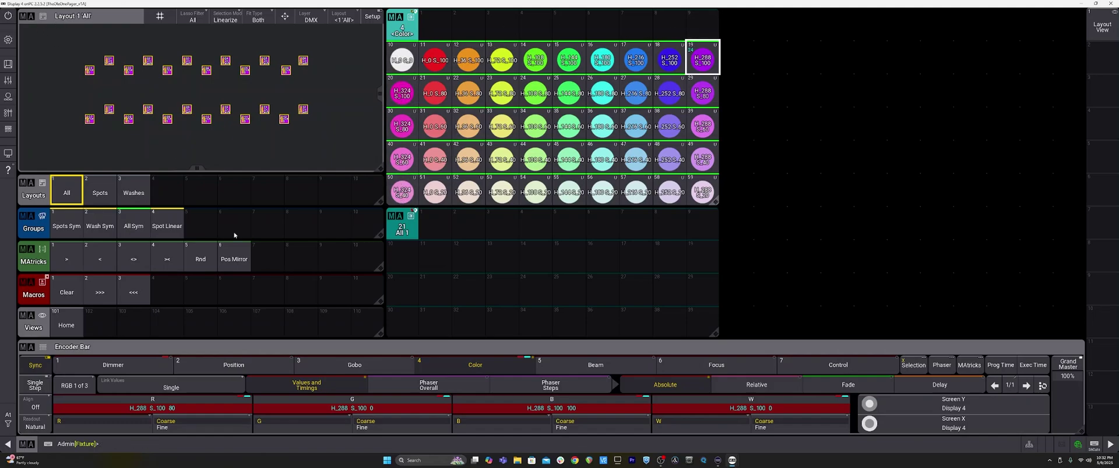
Step: Delete every color preset with "delete preset 4.1 thru" and reopen the Show Creator's universal color preset setup
click(303, 444)
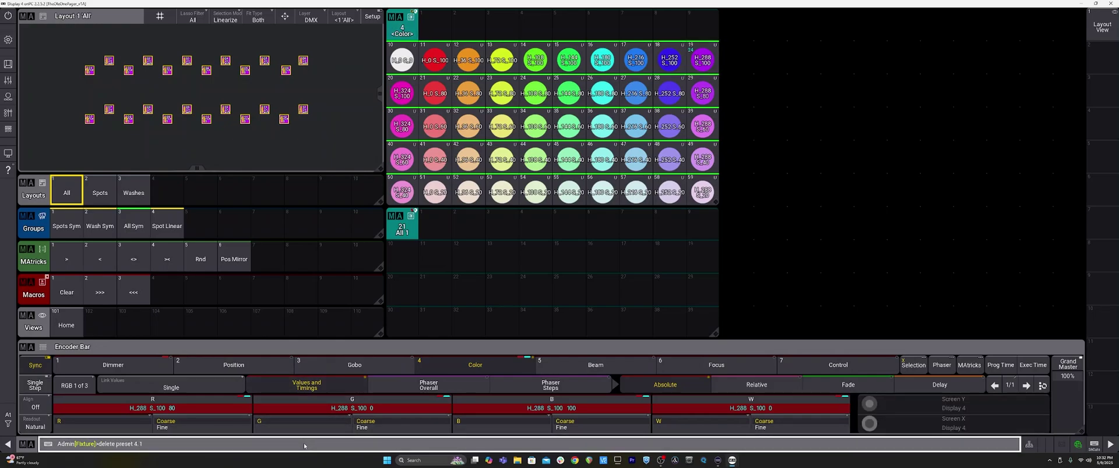
text(delete preset 4.1 thru)
key(Return)
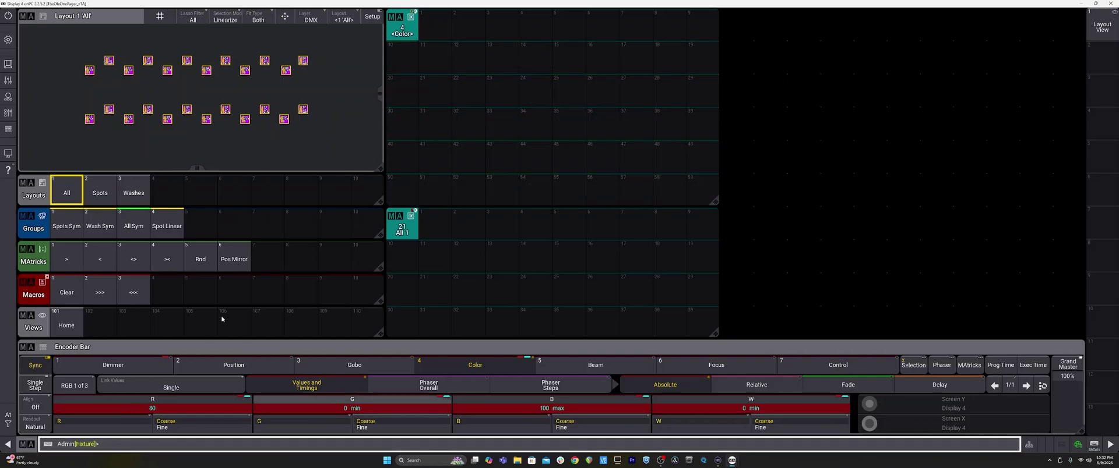
click(9, 40)
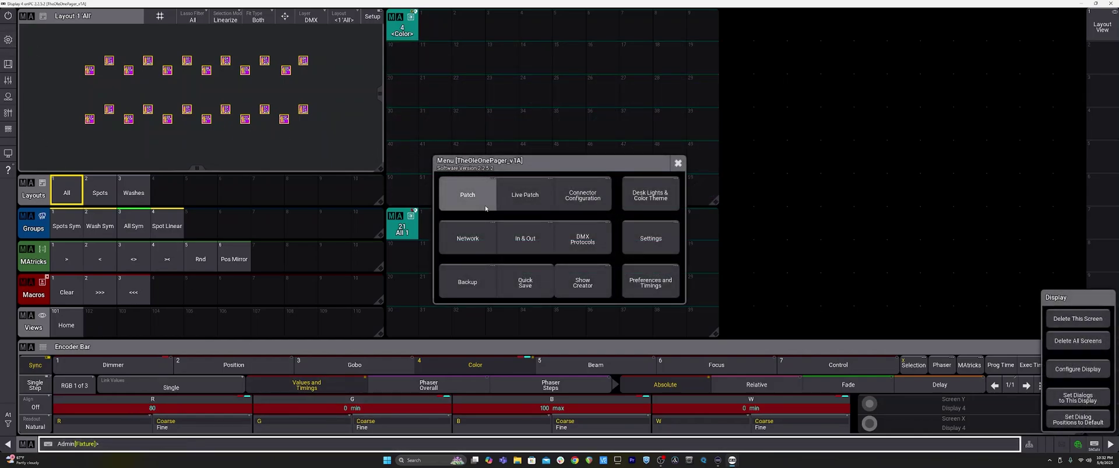
click(579, 280)
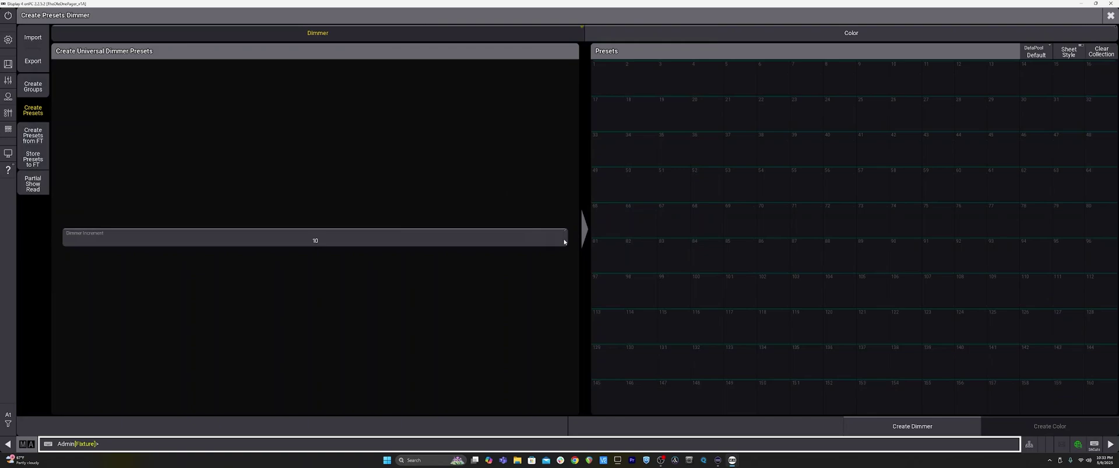
click(735, 33)
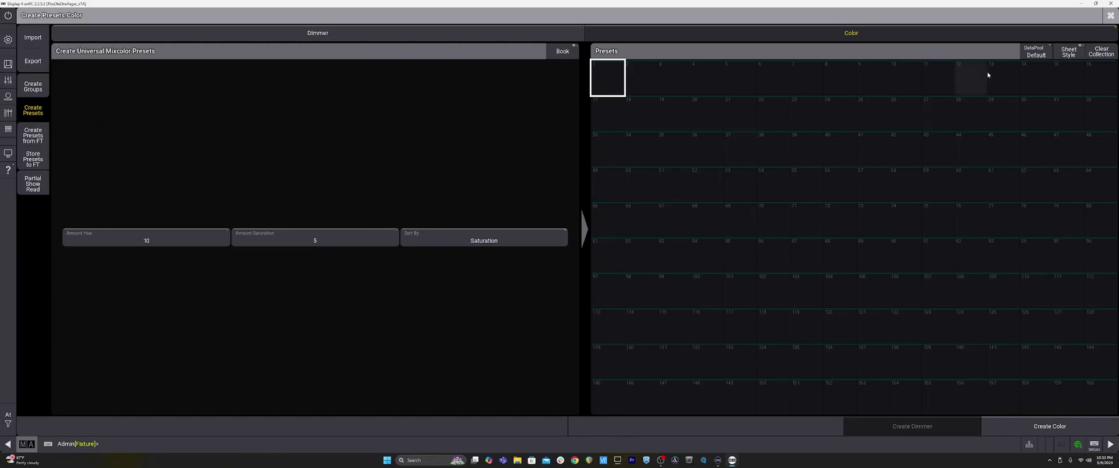
Step: Create the universal color presets sorted by Saturation from preset slot 9, and close the Show Creator
click(864, 72)
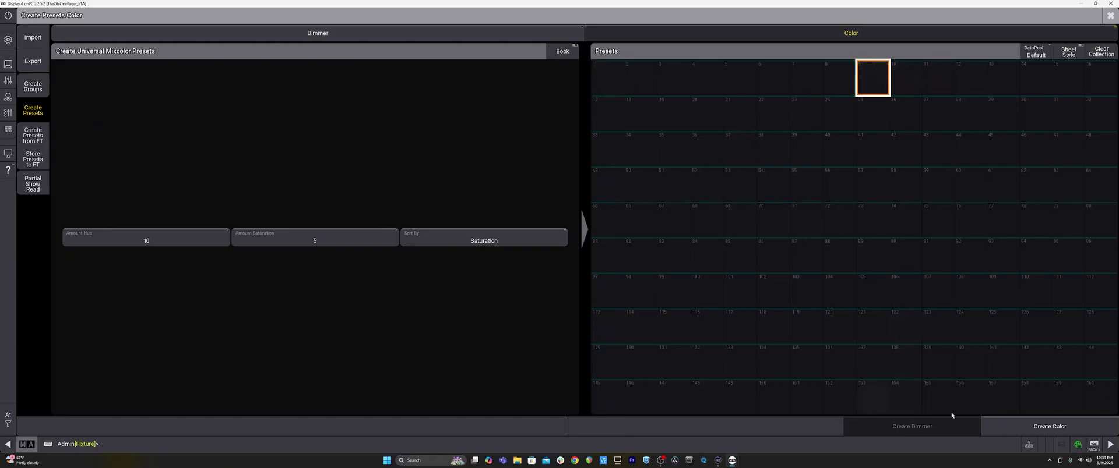
click(1025, 429)
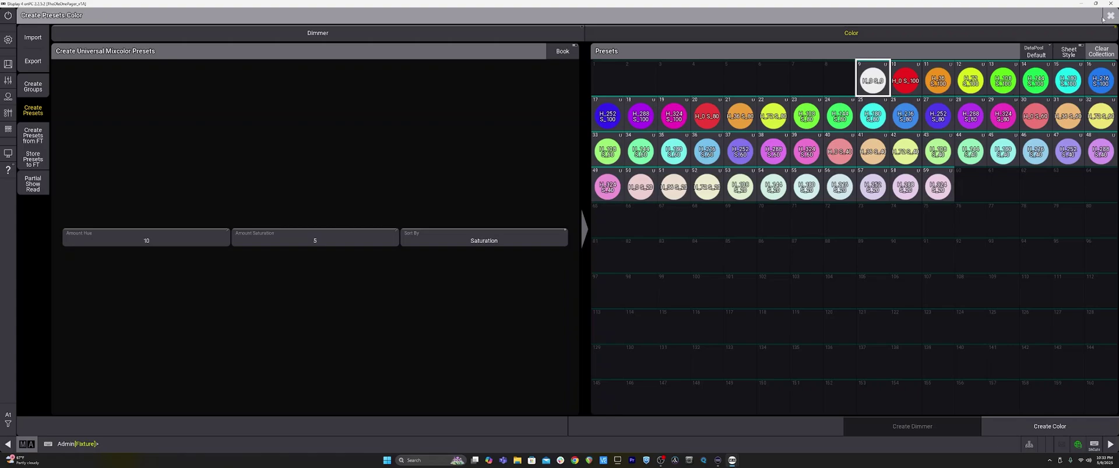
click(1109, 16)
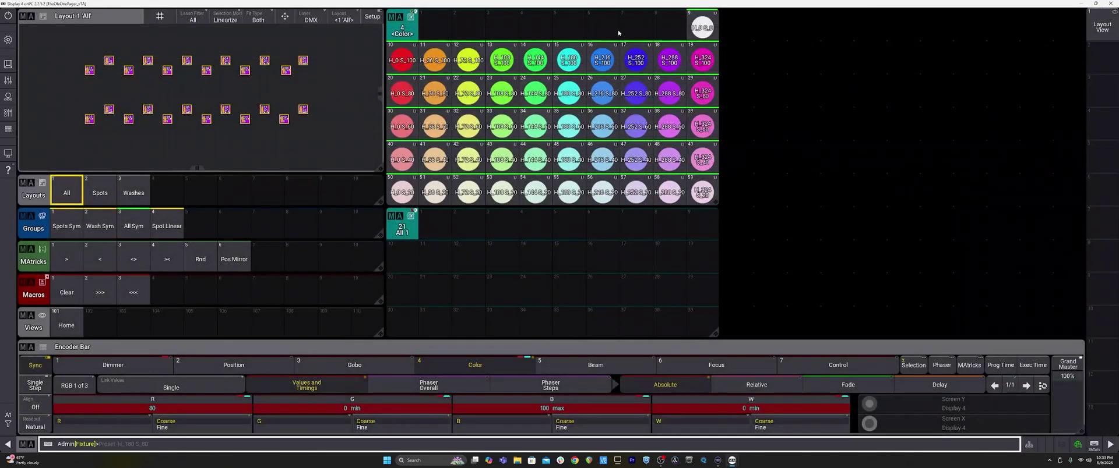
Step: Move the white H_0 S_0 color preset from slot 9 to slot 1 and label it "Balanced White"
click(702, 26)
drag(702, 26, 432, 23)
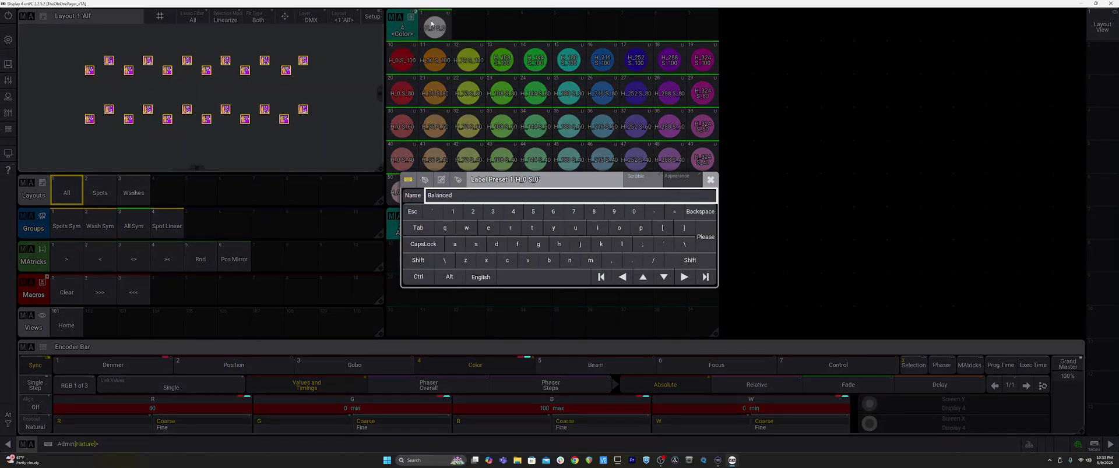
text(Balanced White)
key(Return)
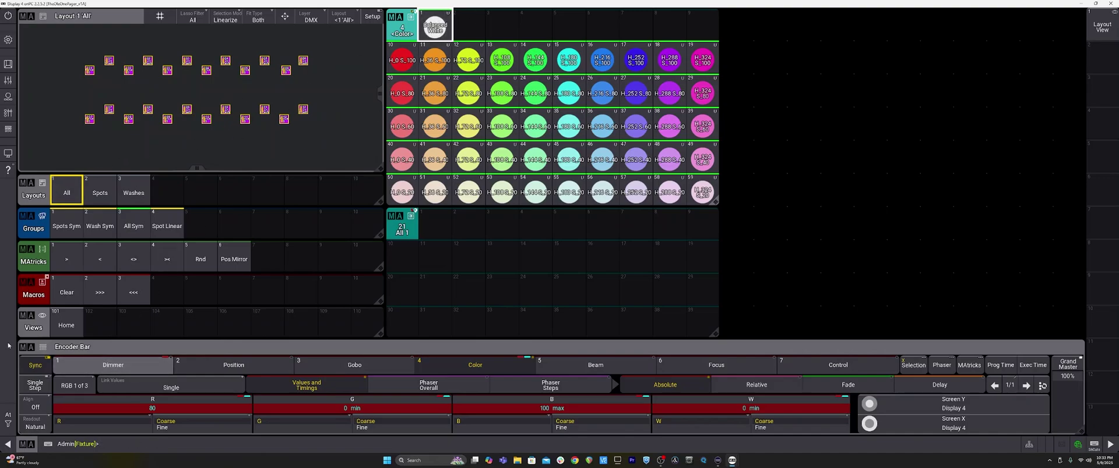
Step: Clear the programmer and store a new macro in slot 4 labelled "Full"
click(7, 418)
click(47, 423)
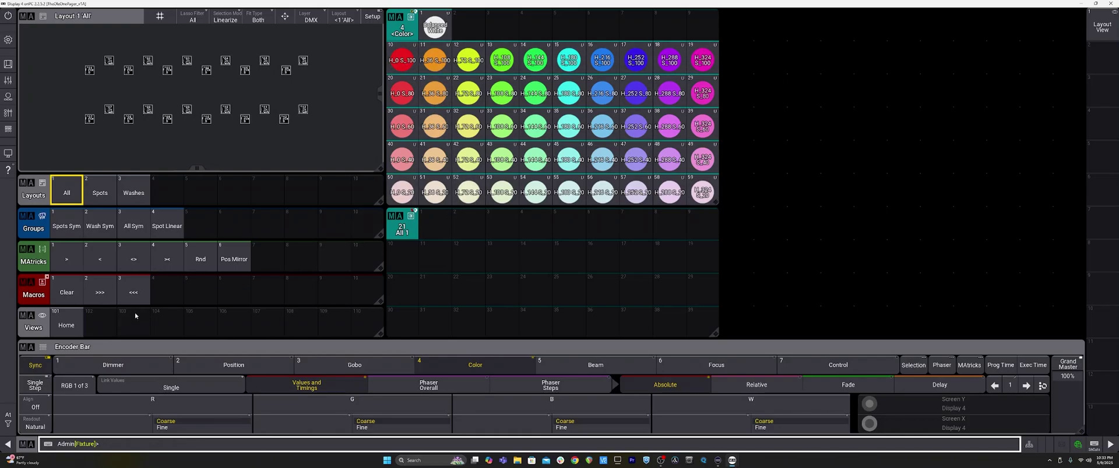
drag(167, 291, 168, 262)
text(Ful)
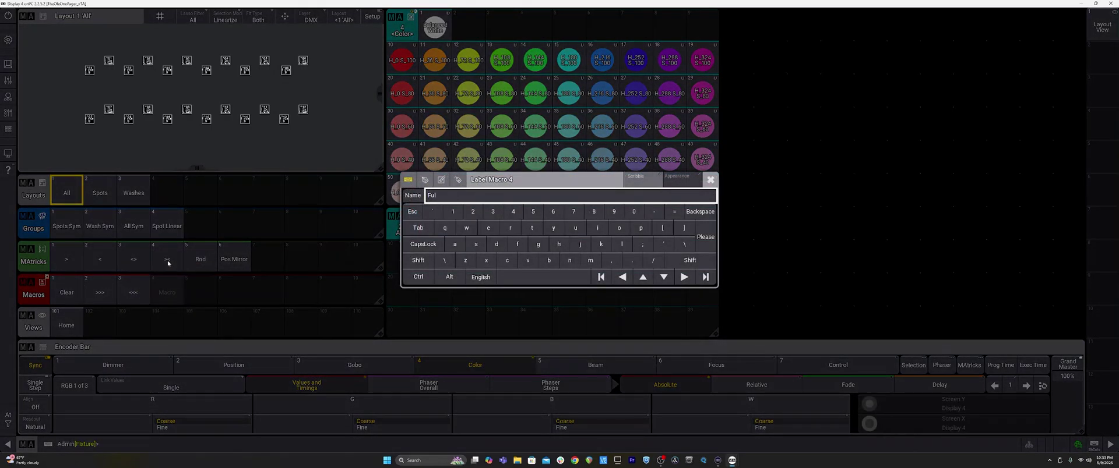
text(l)
key(Return)
Step: Add a line with the command "Full" to the Full macro and close its editor
drag(167, 291, 164, 292)
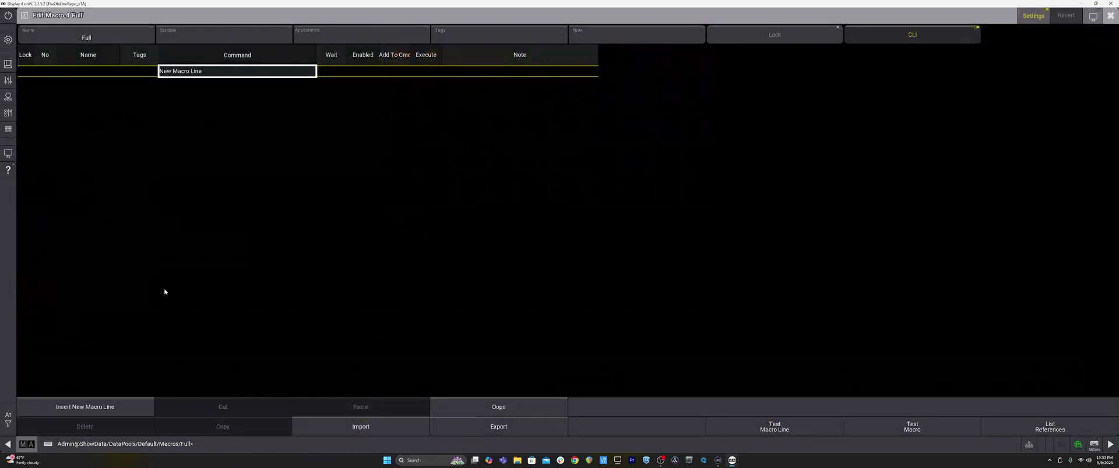
click(122, 406)
text(F)
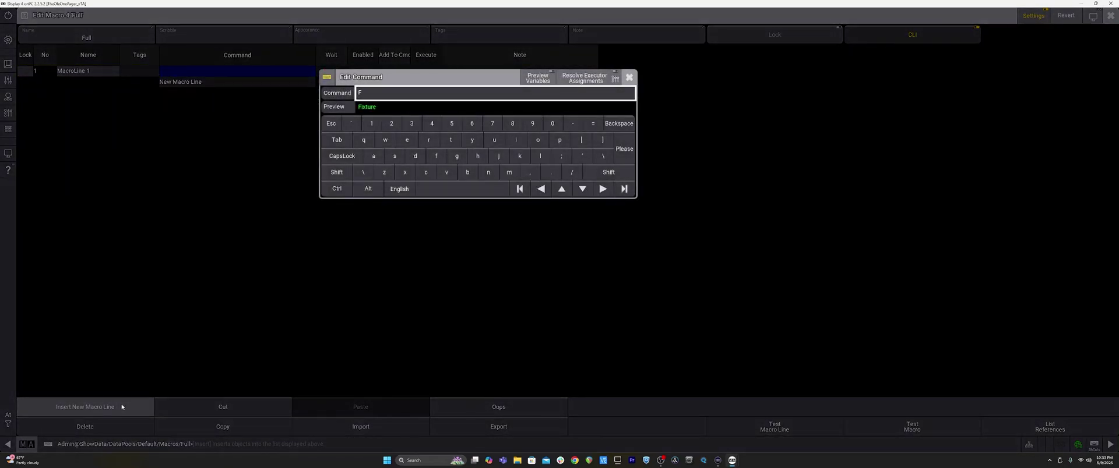
text(ull)
key(Return)
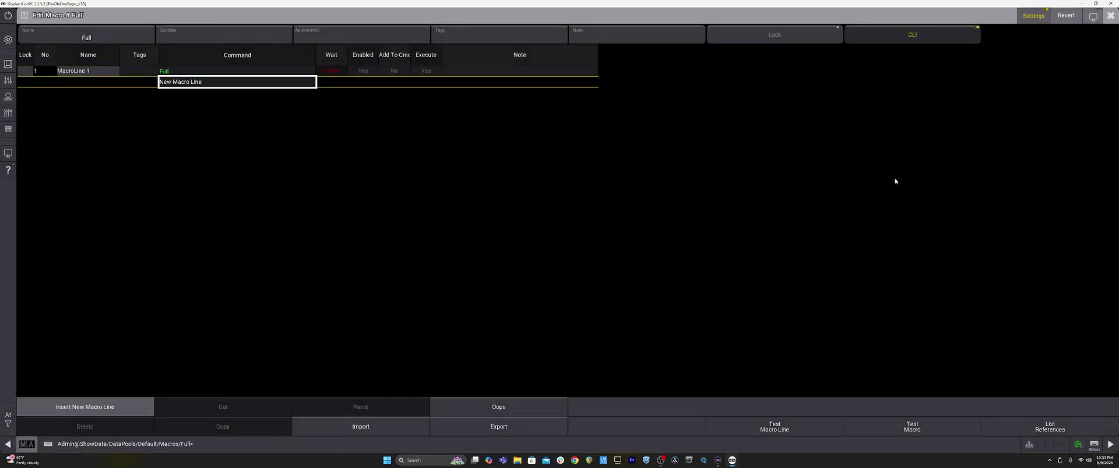
click(1093, 16)
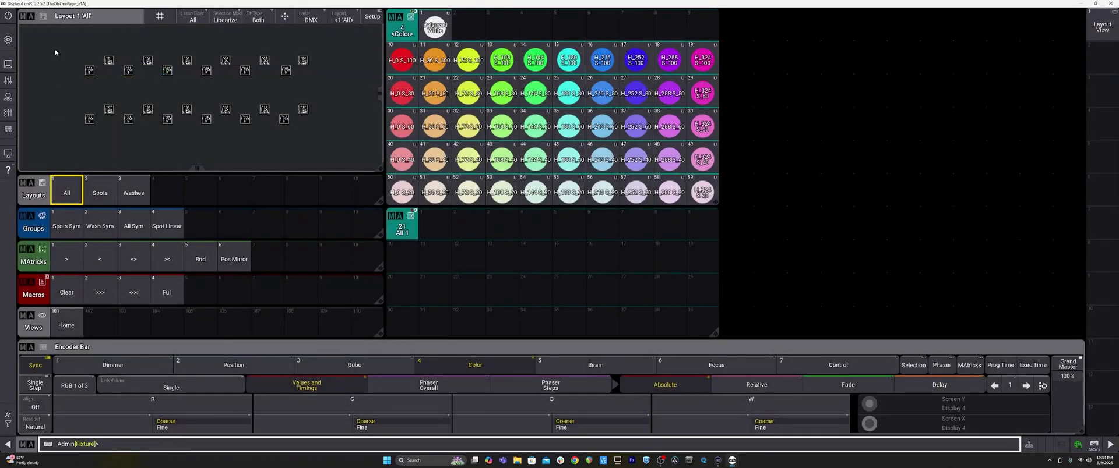
Step: Run the Full macro on all fixtures in the layout and store a macro labelled "Zero" in slot 5
drag(56, 52, 324, 148)
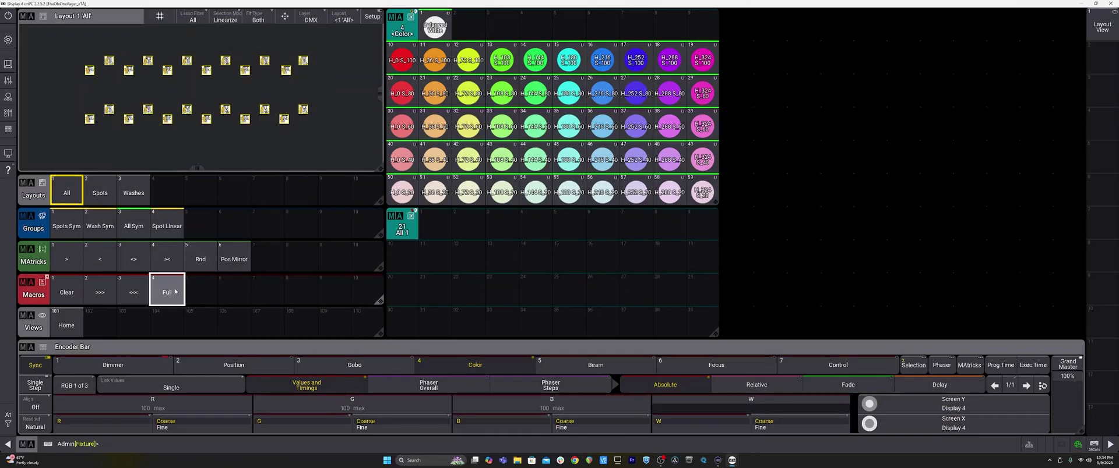
right_click(175, 292)
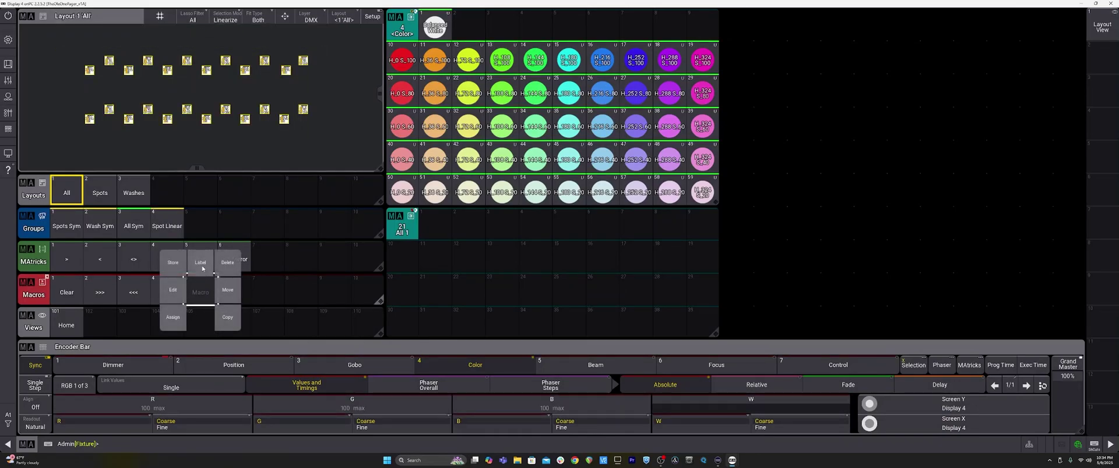
click(201, 264)
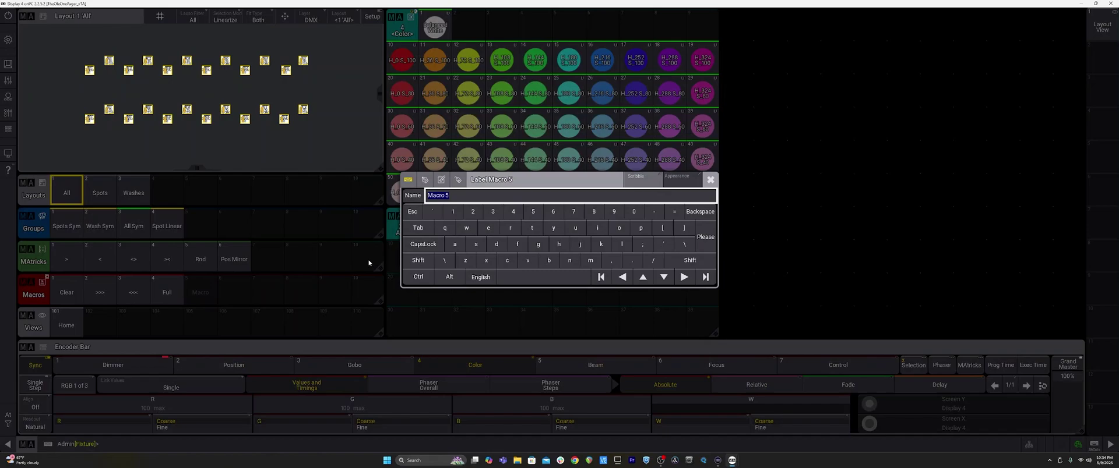
text(Zero)
key(Return)
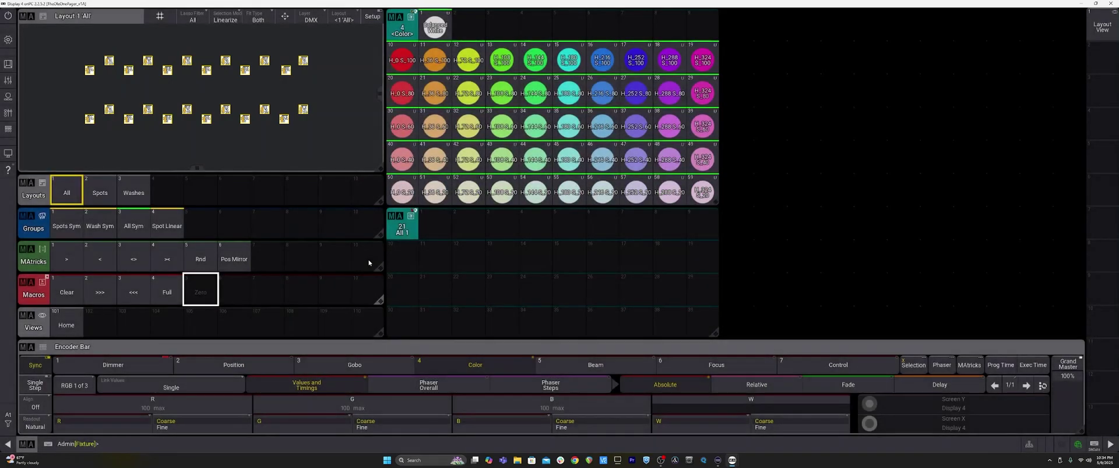
Step: Add a line with the command "Zero" to the Zero macro and clear the programmer after closing its editor
right_click(200, 291)
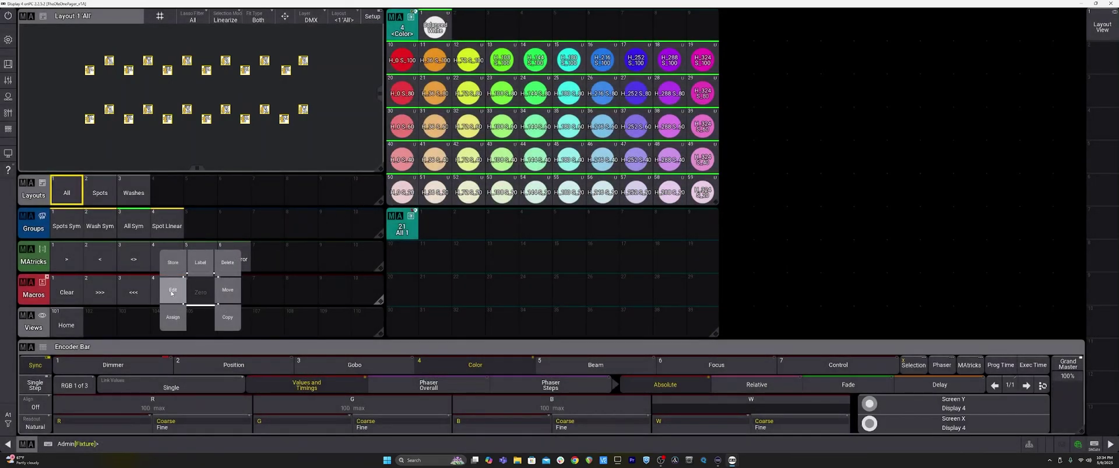
click(171, 293)
click(124, 407)
text(Z)
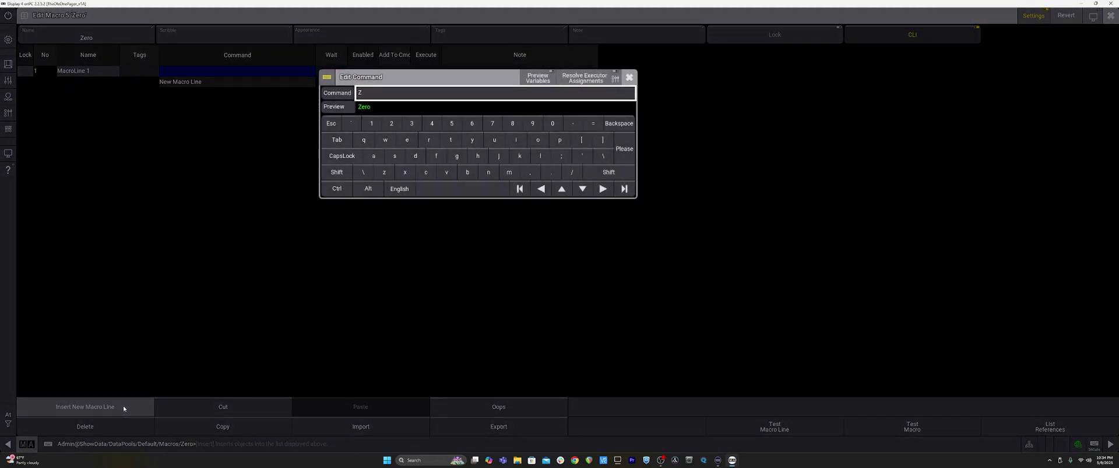
text(ero)
key(Return)
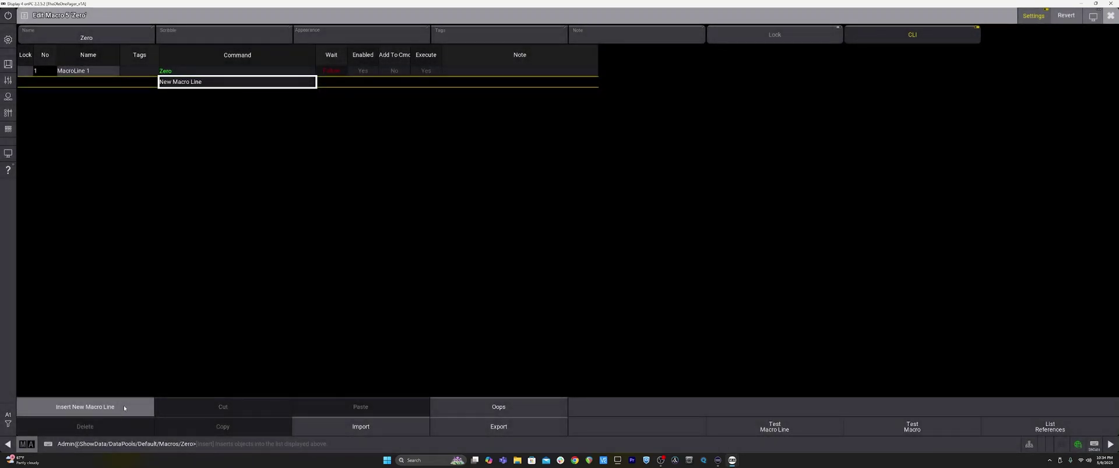
click(1110, 15)
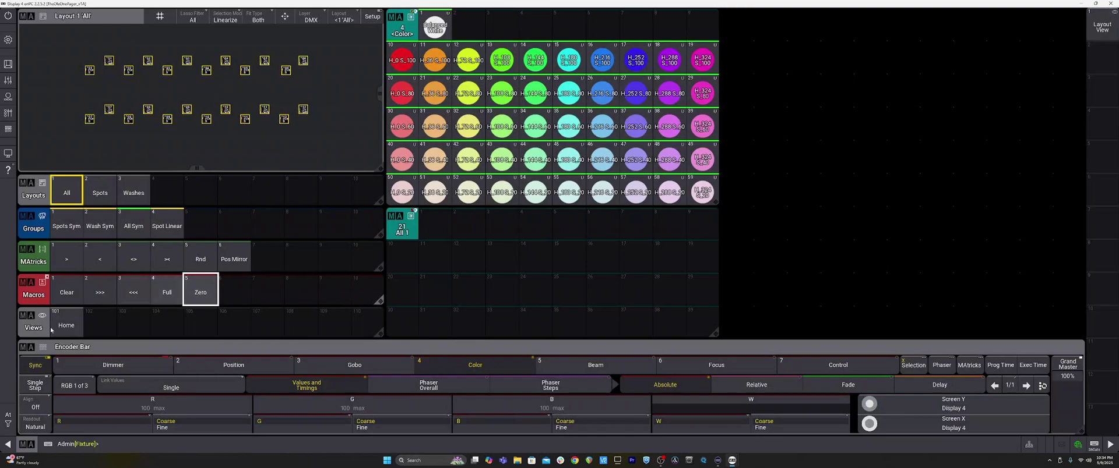
click(10, 416)
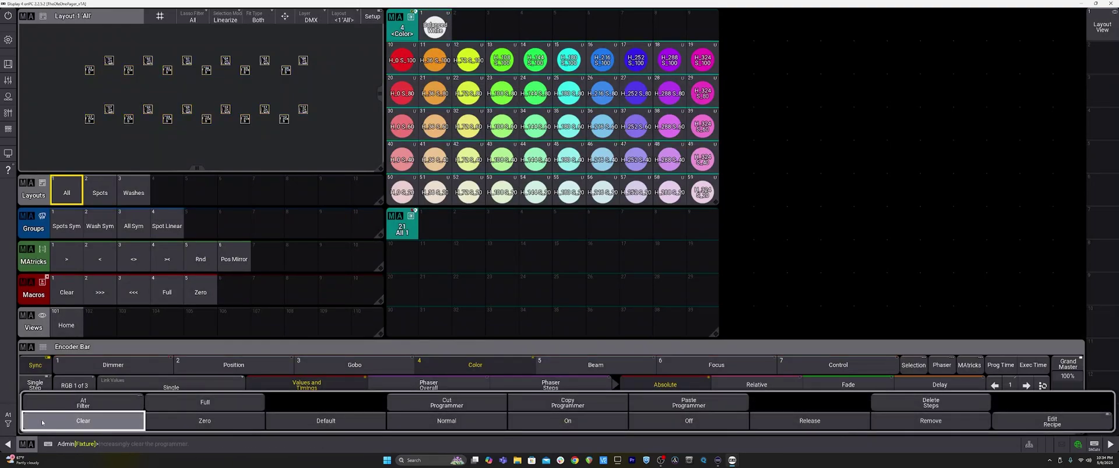
click(33, 417)
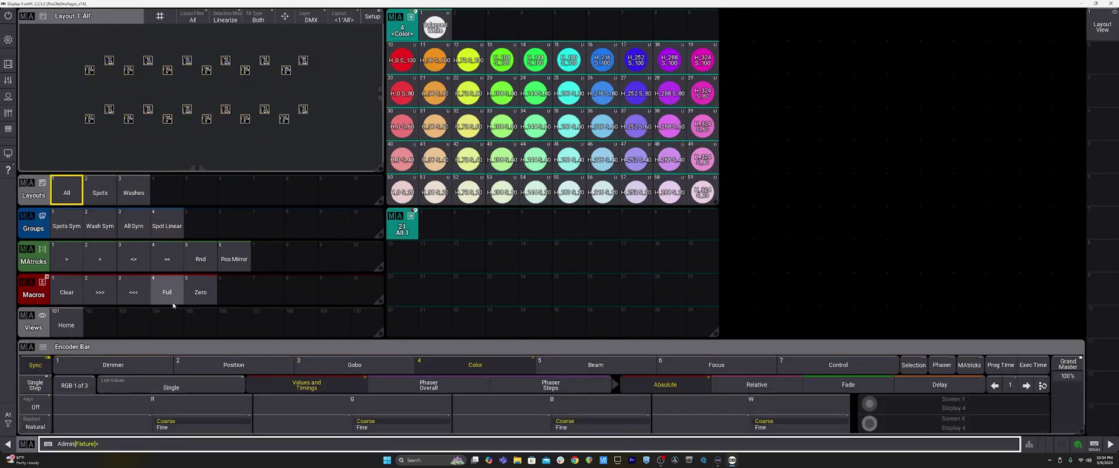
Step: Try the Full macro with the command "At At" on all fixtures and check its calls in the command line history
drag(171, 302, 140, 293)
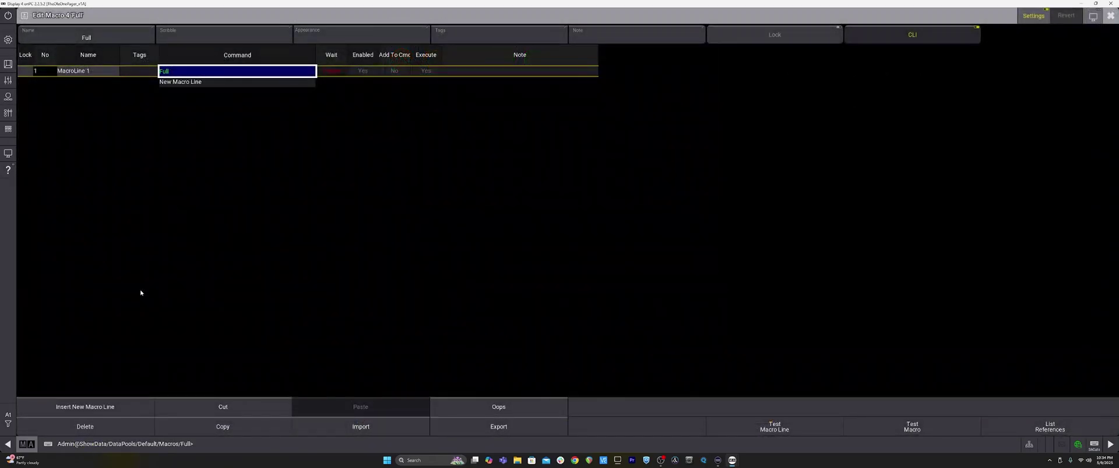
click(203, 75)
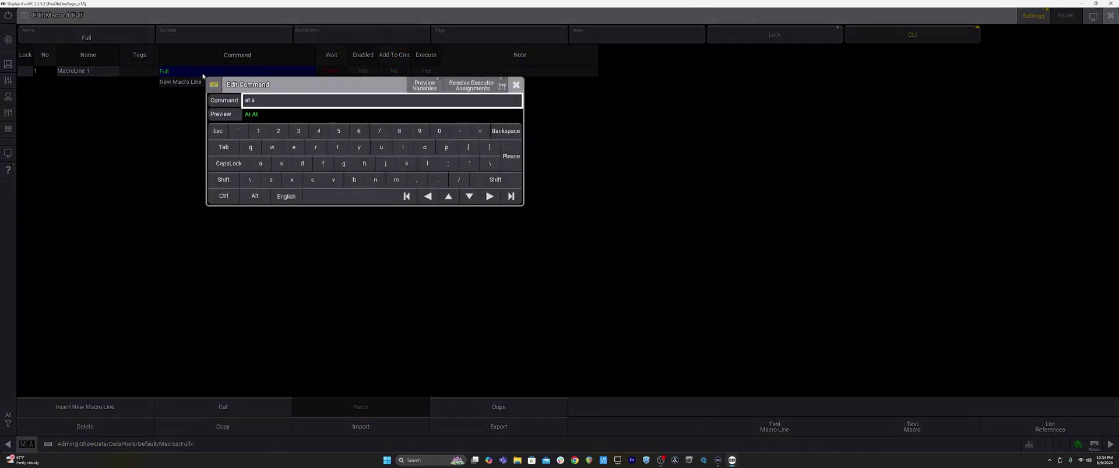
text(at a)
key(Return)
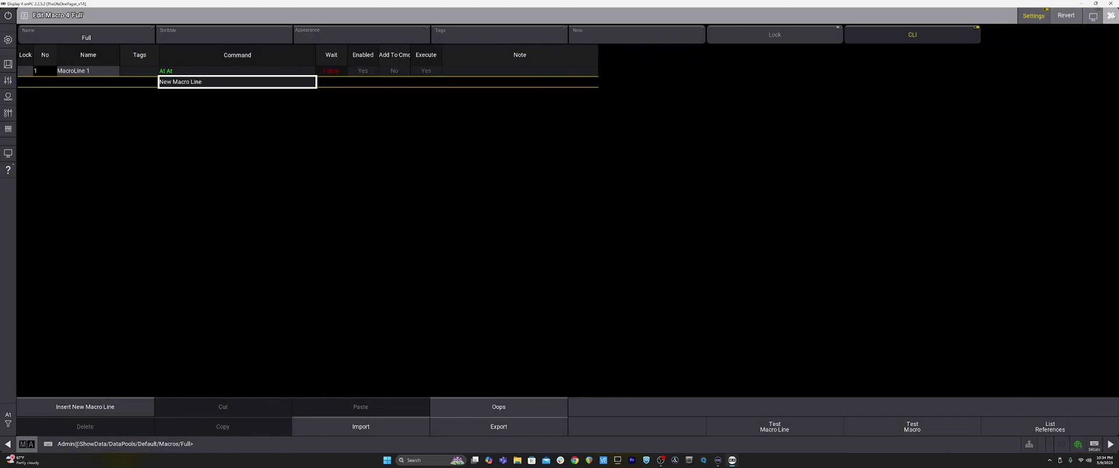
key(Escape)
drag(311, 156, 311, 156)
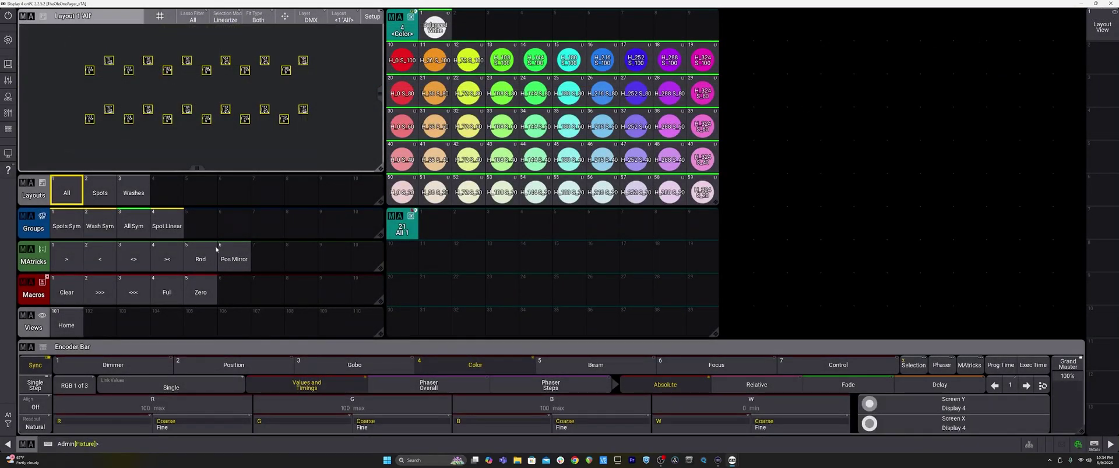
click(167, 292)
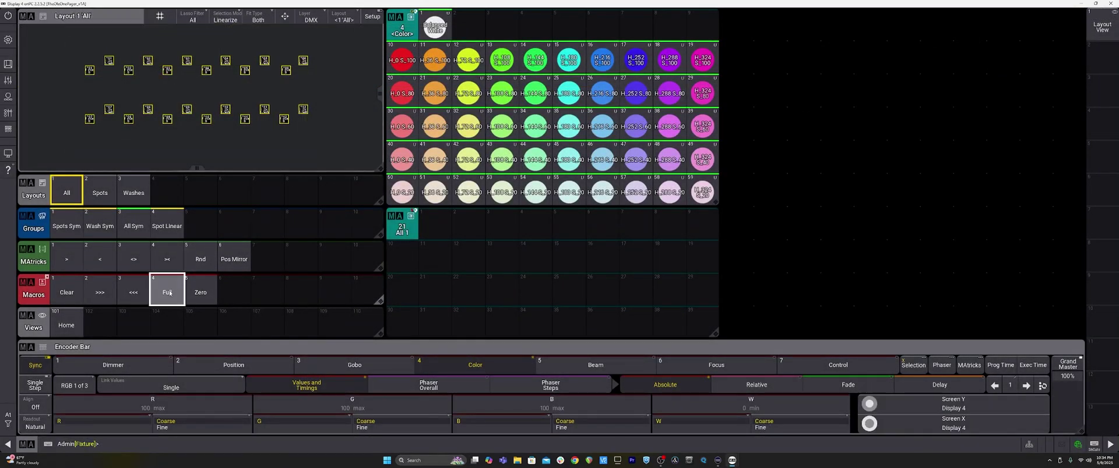
click(29, 445)
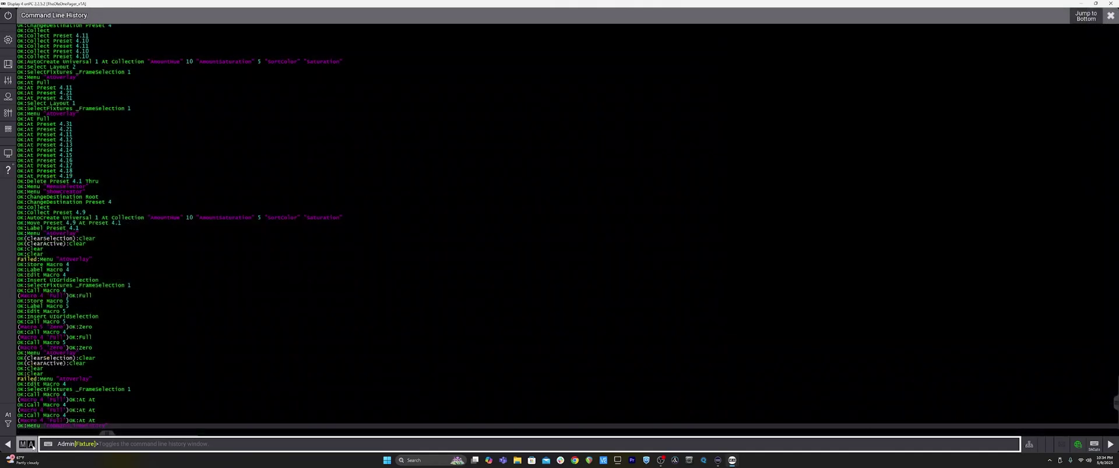
click(1110, 16)
Step: Set the Full macro's command line back to "Full" and clear the programmer with the Clear macro
right_click(168, 292)
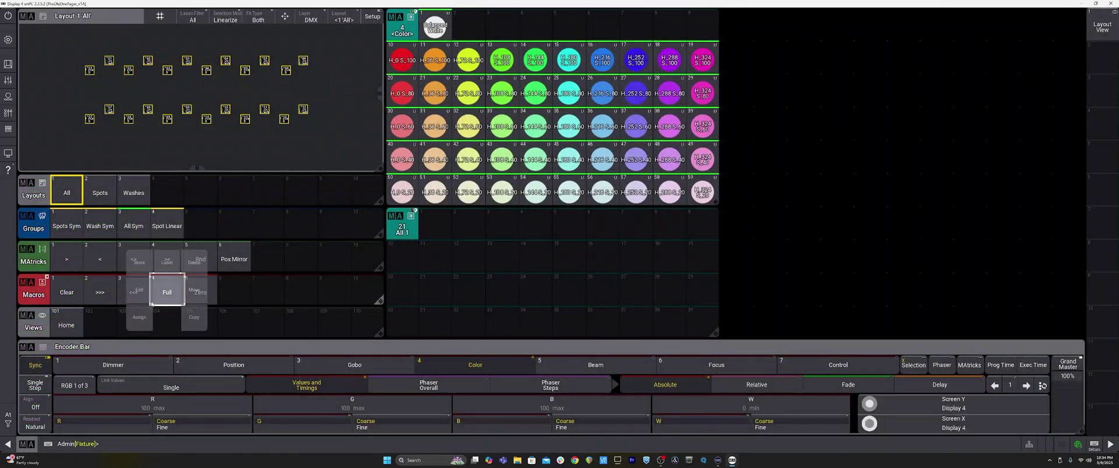
click(167, 265)
click(242, 69)
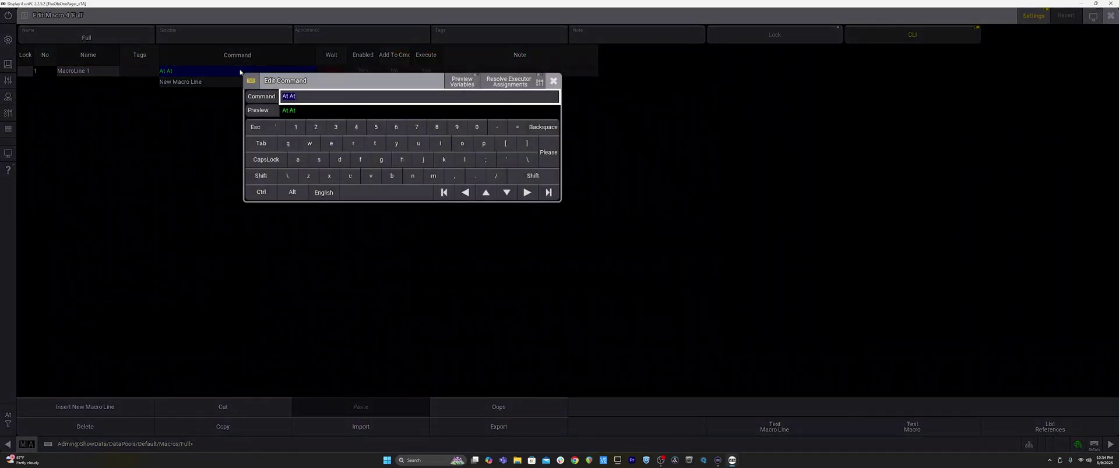
text(Full)
key(Return)
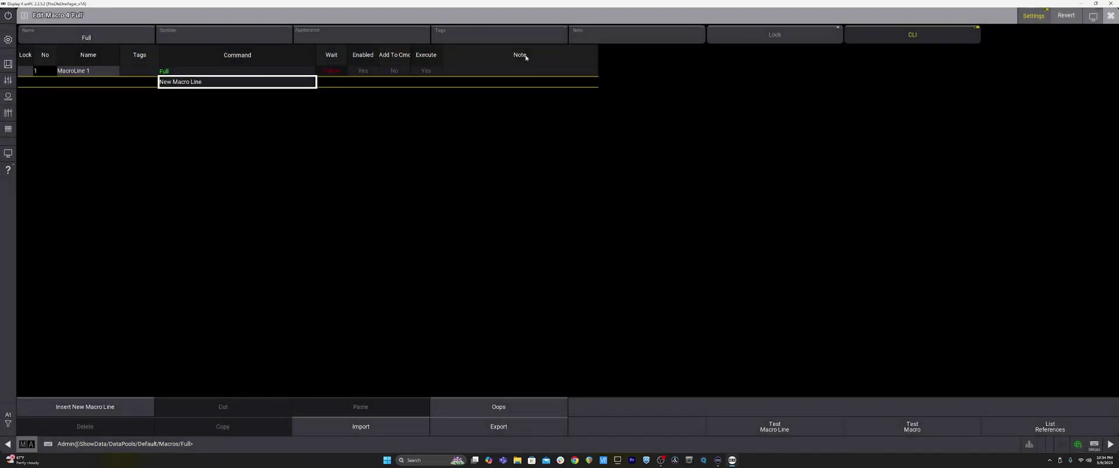
click(1110, 15)
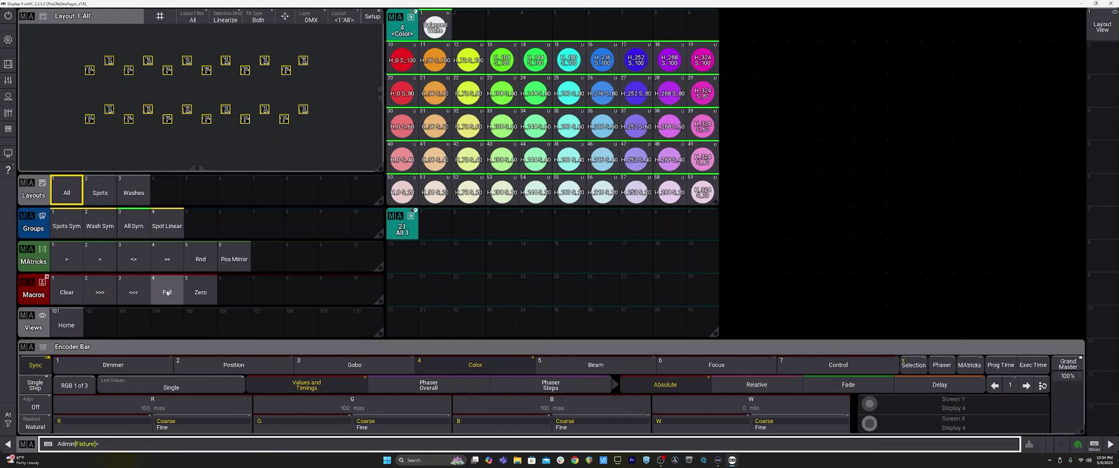
click(68, 295)
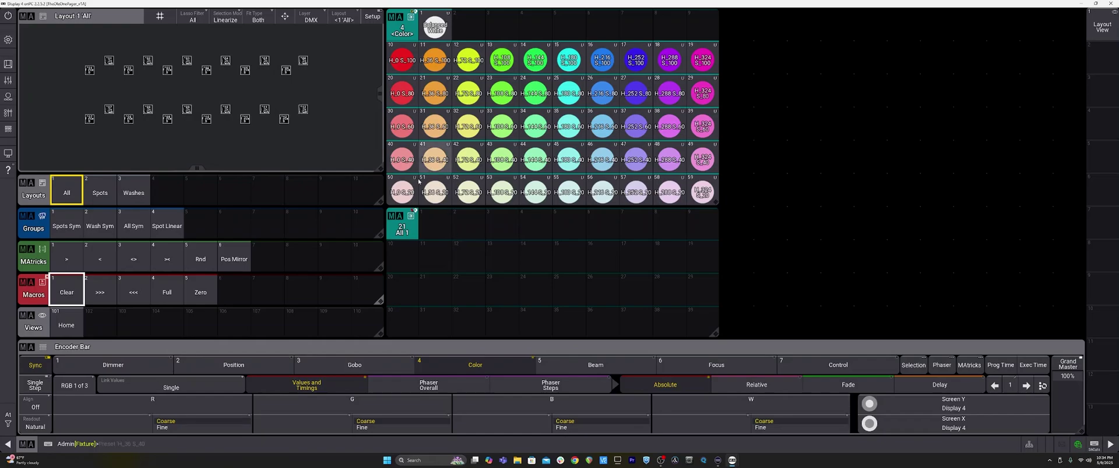
Step: Switch the preset pool between the Dimmer, Color and Position feature groups to view their presets
click(145, 366)
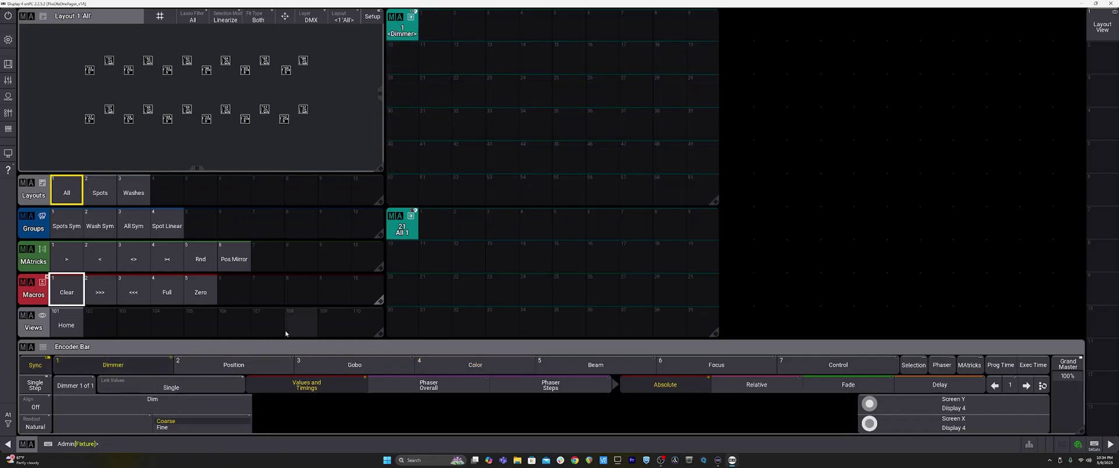
click(472, 366)
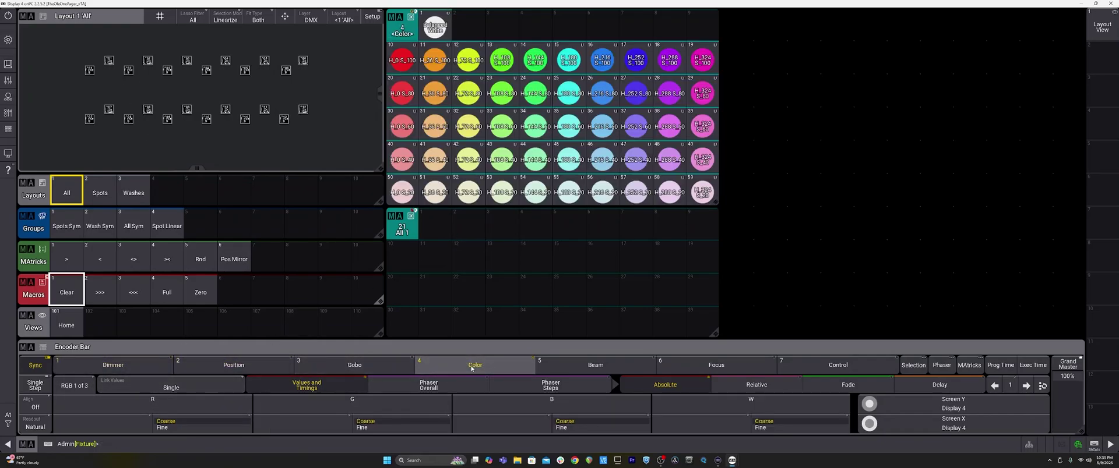
scroll(378, 364, up, 2)
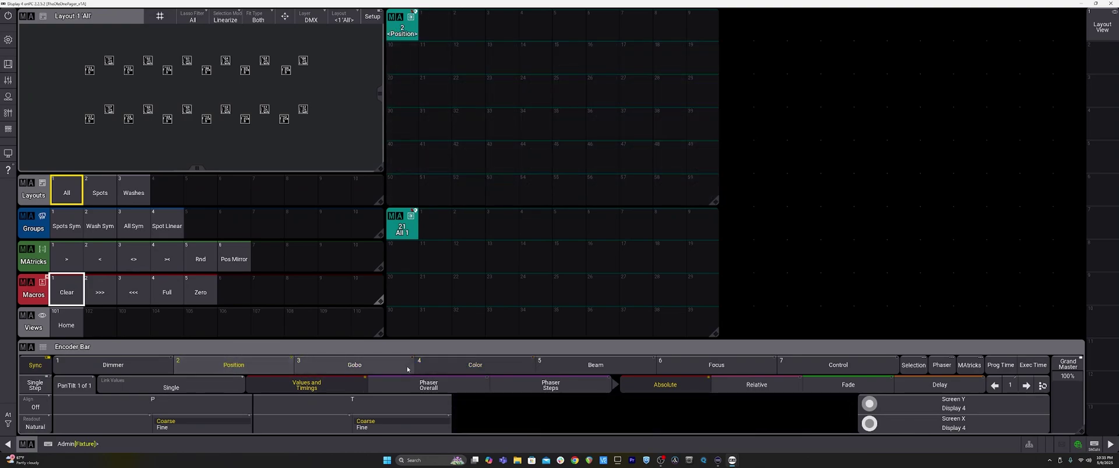
Step: Switch the preset pool to Dimmer and open the show creator's universal dimmer preset page
scroll(380, 373, down, 2)
scroll(379, 374, up, 3)
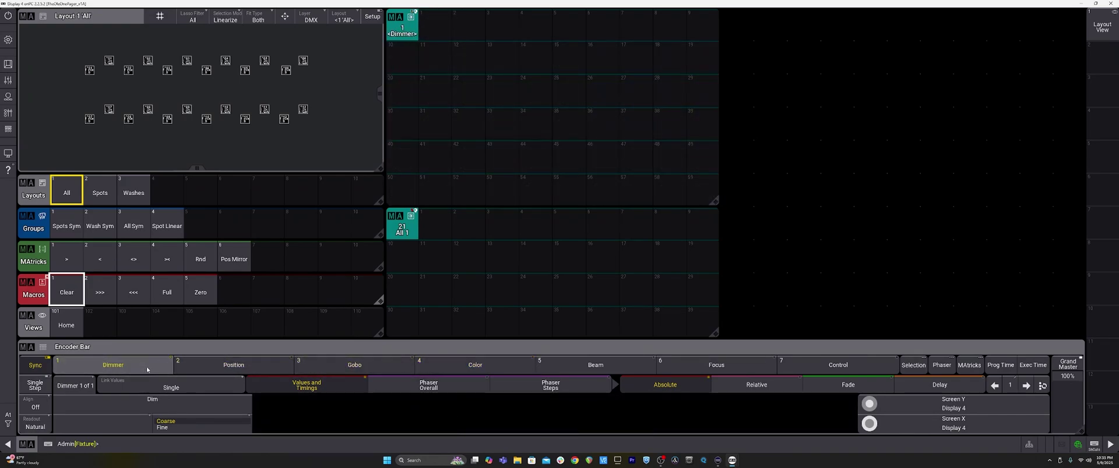
click(8, 39)
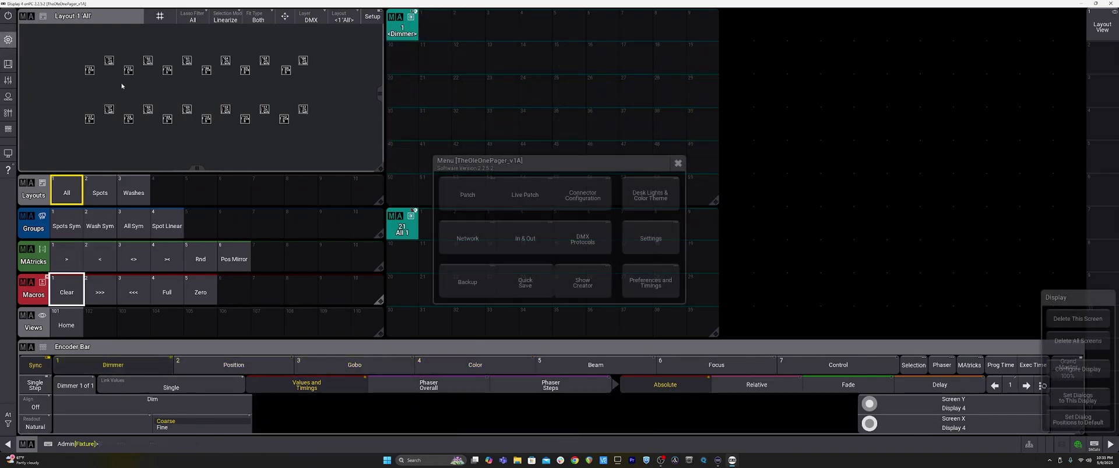
click(582, 282)
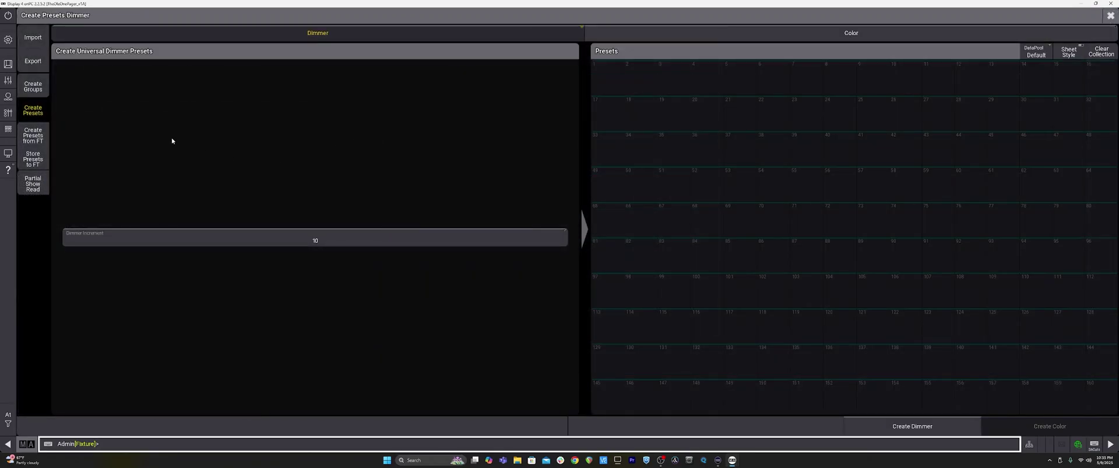
click(227, 36)
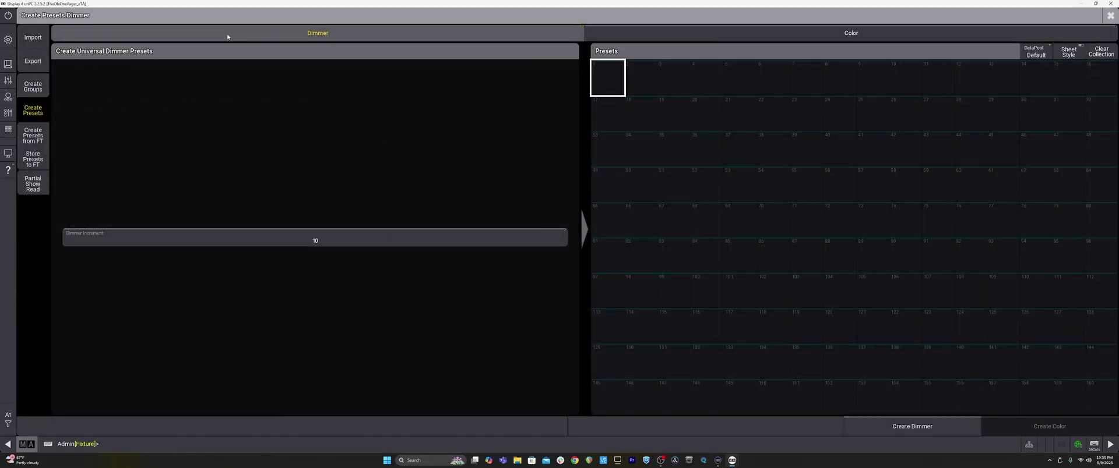
Step: Create universal dimmer presets with an increment of 9, starting at preset slot 10, and close the show creator
click(320, 242)
text(9)
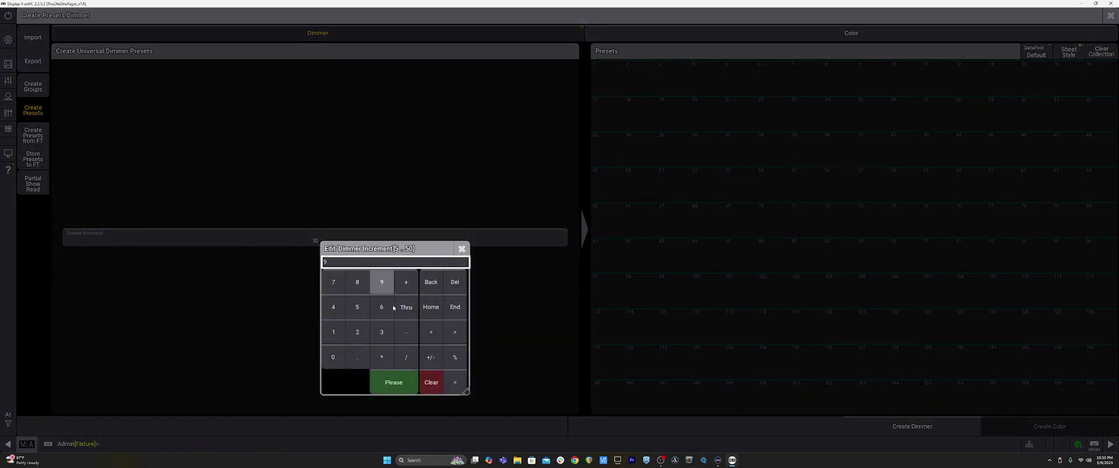
click(394, 382)
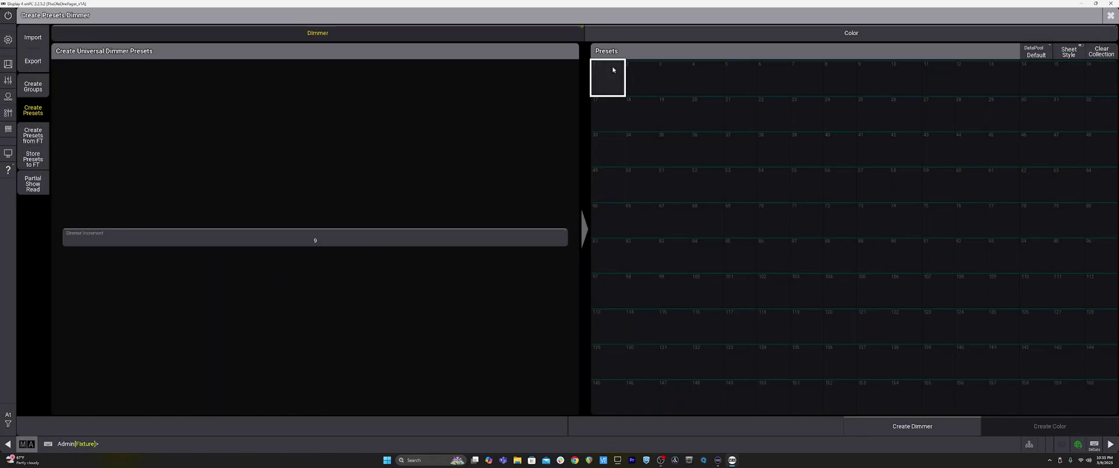
click(899, 80)
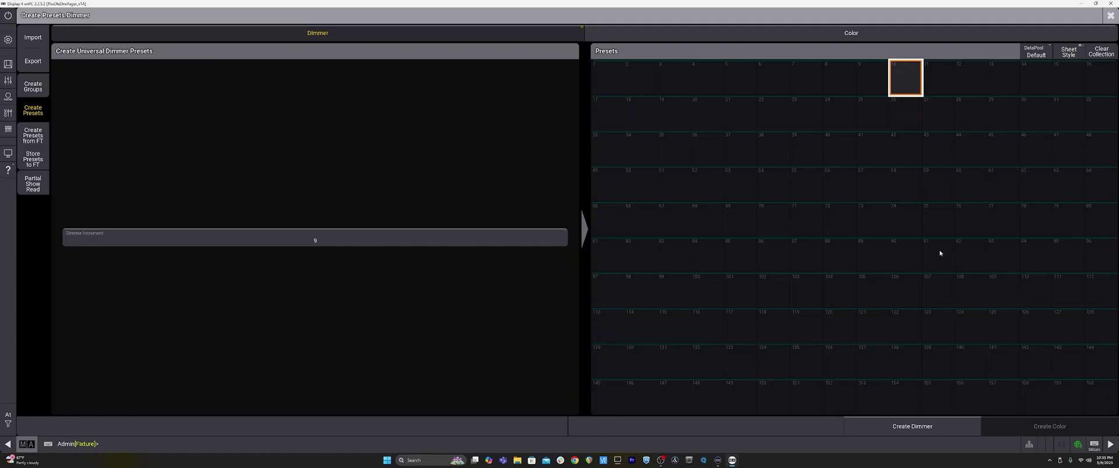
click(966, 425)
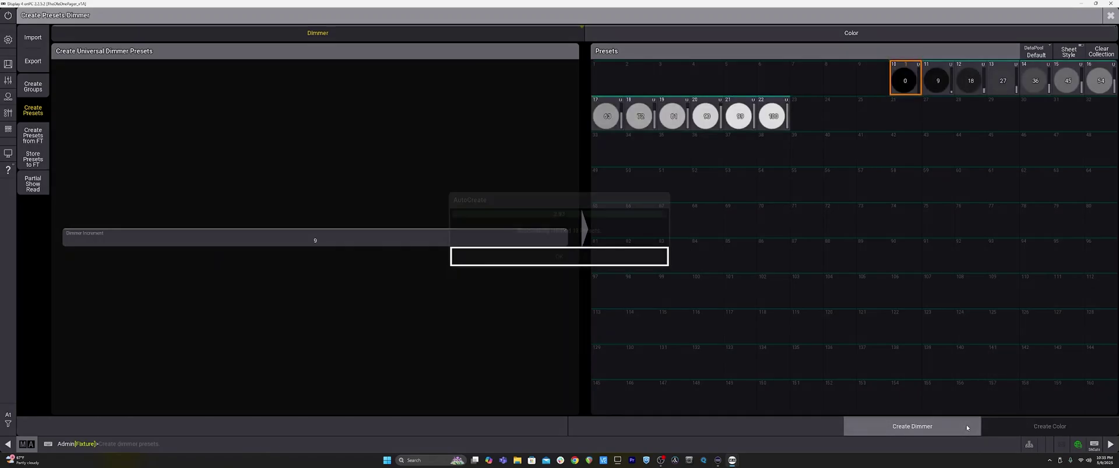
click(629, 259)
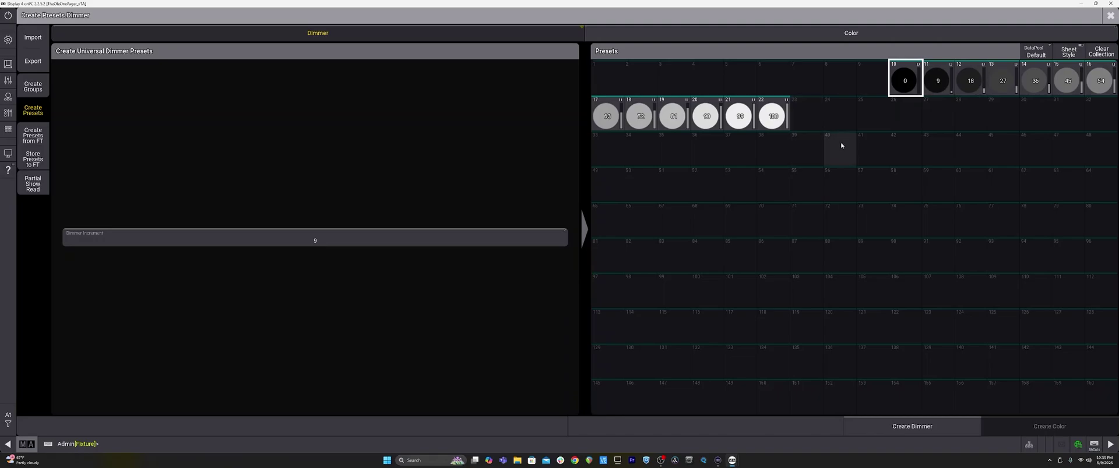
click(1105, 17)
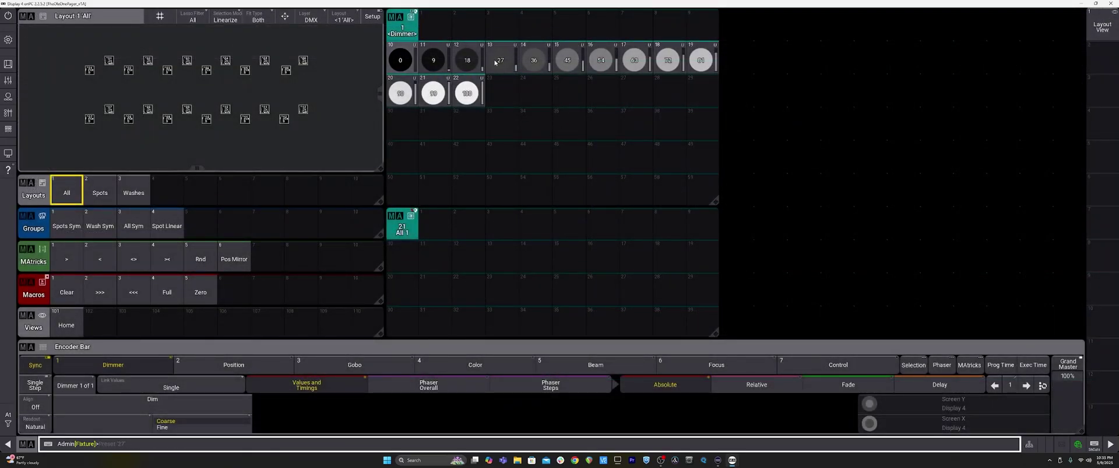
click(8, 40)
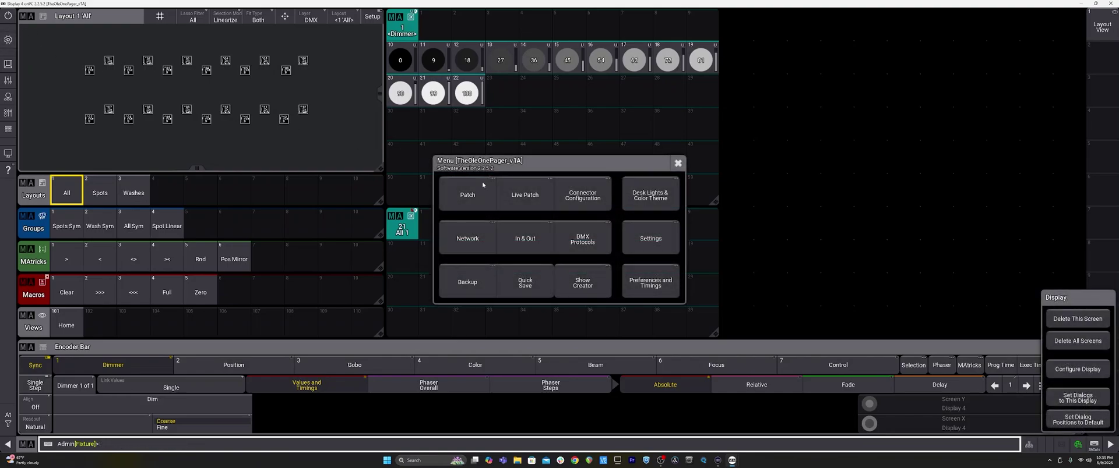
click(585, 291)
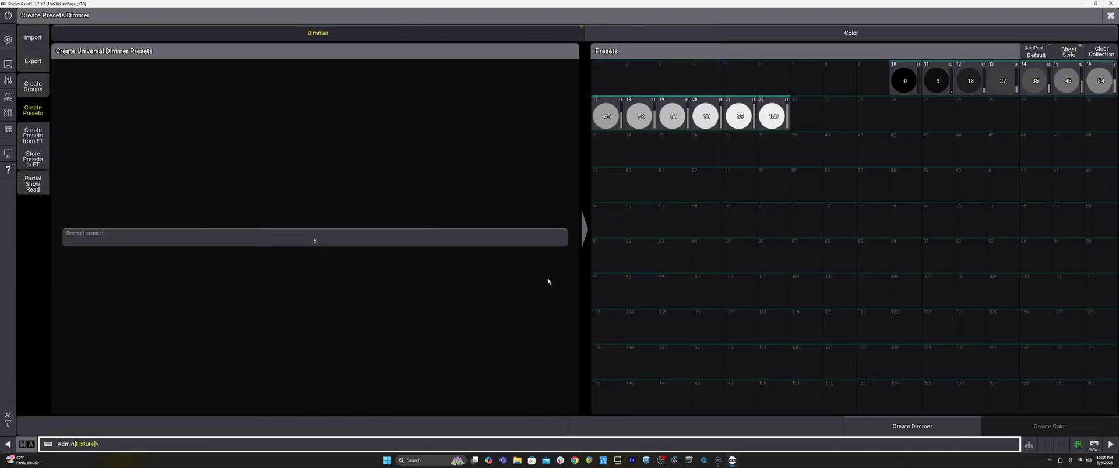
click(1110, 15)
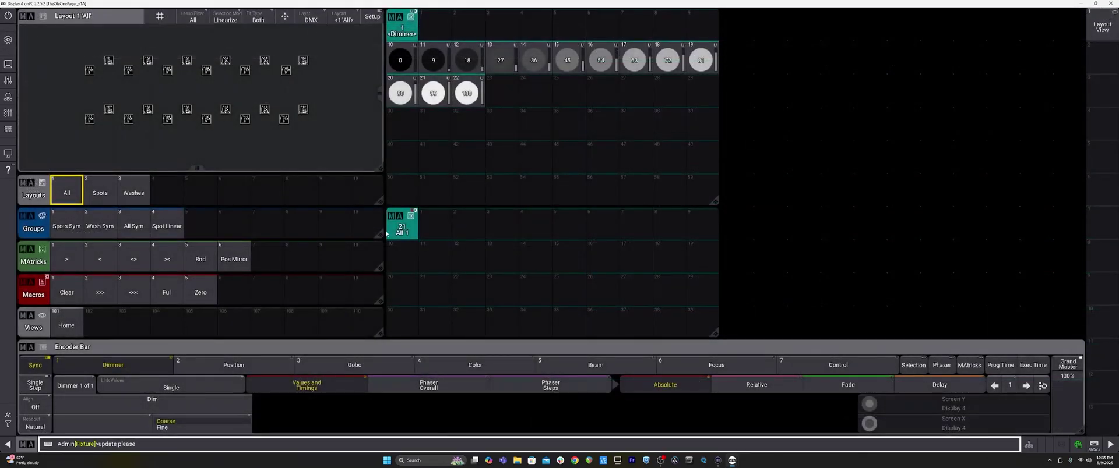
Step: Delete every dimmer preset from 1.1 onward with a command-line Delete Preset 1.1 Thru
click(318, 442)
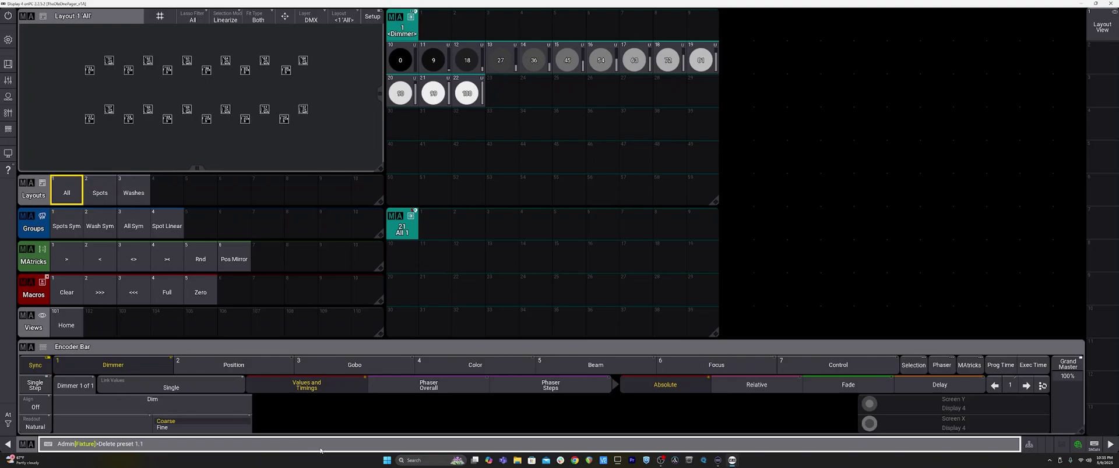
text(ru)
key(Return)
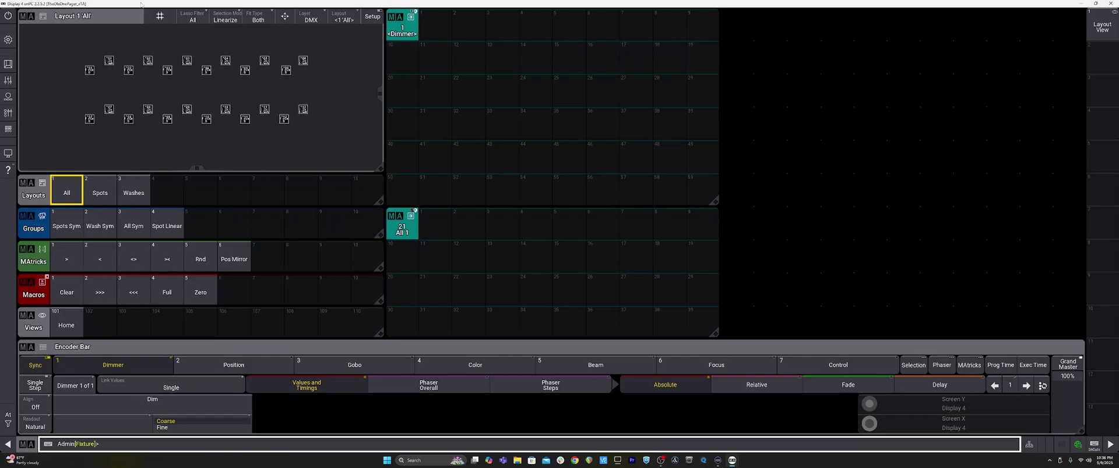
Step: Reopen the show creator's dimmer preset page and set the dimmer increment to 10
click(8, 40)
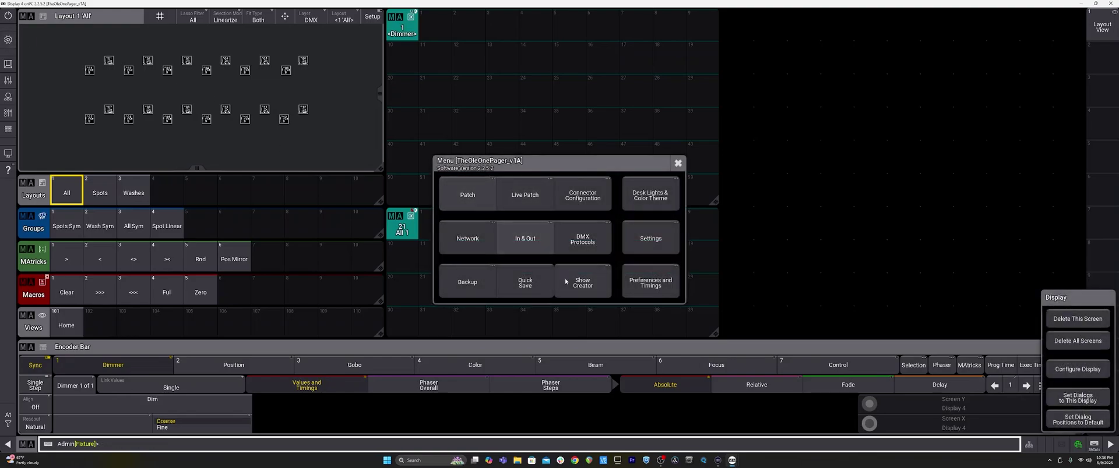
click(582, 282)
click(466, 241)
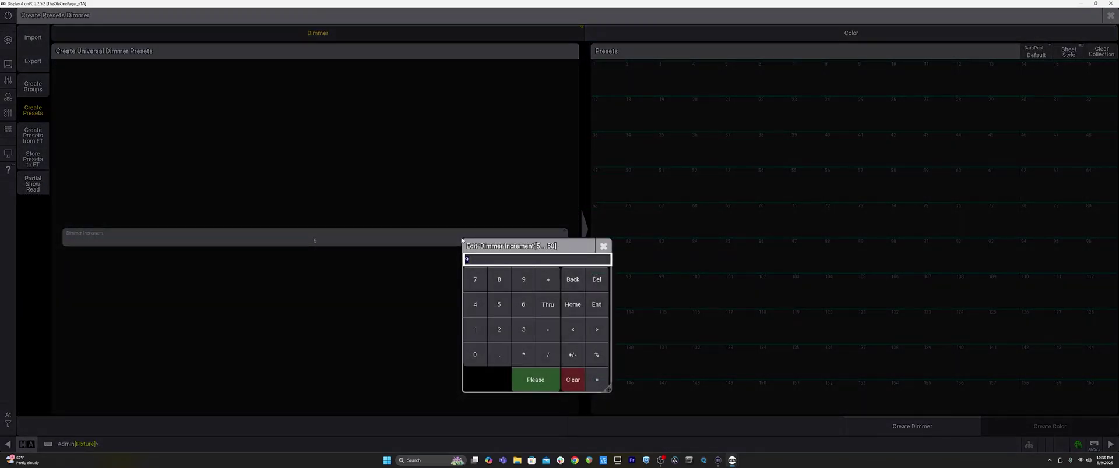
click(476, 330)
click(475, 355)
click(530, 380)
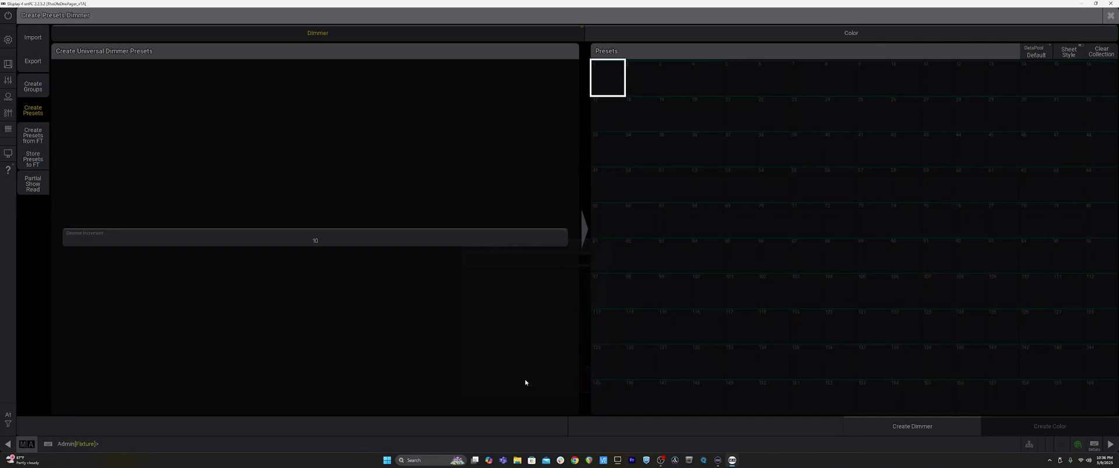
Step: Create universal dimmer presets with an increment of 13, starting at preset slot 10, and return to the main view
click(364, 239)
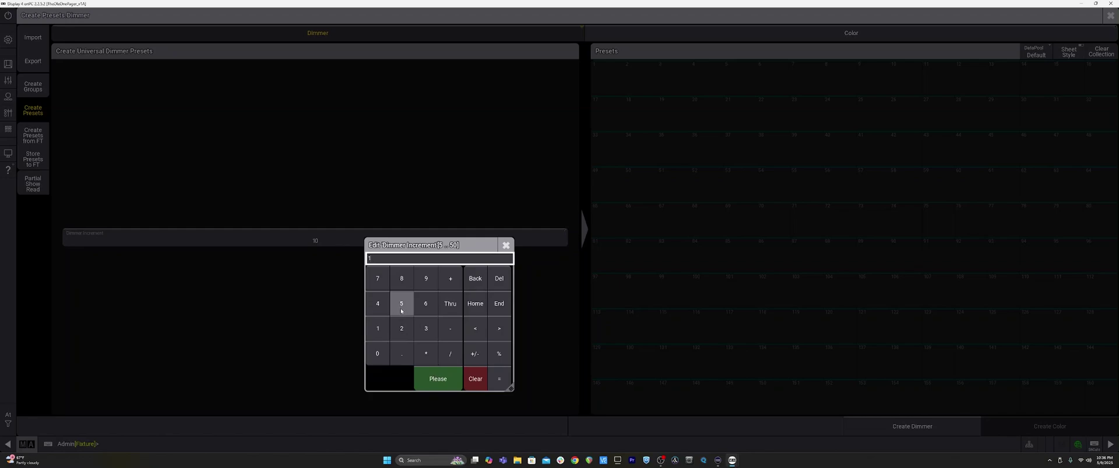
click(421, 330)
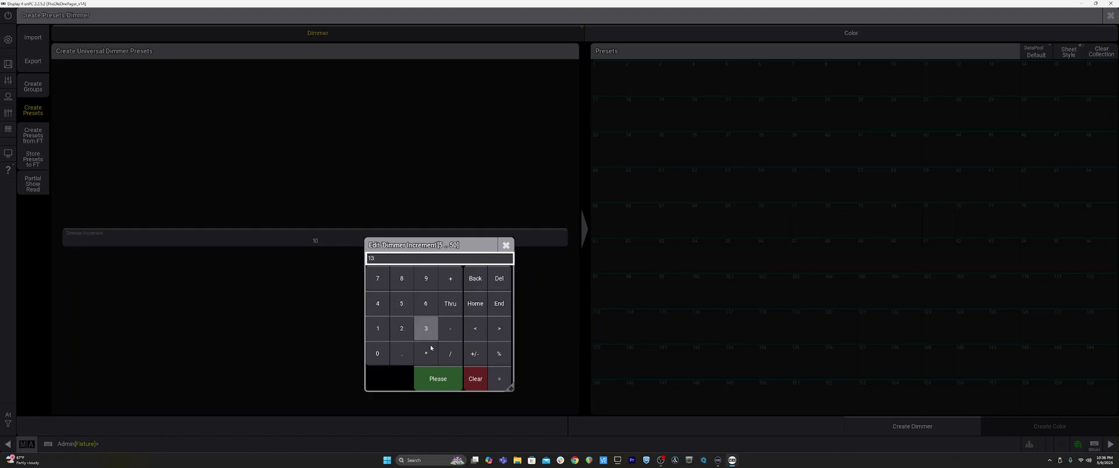
click(438, 380)
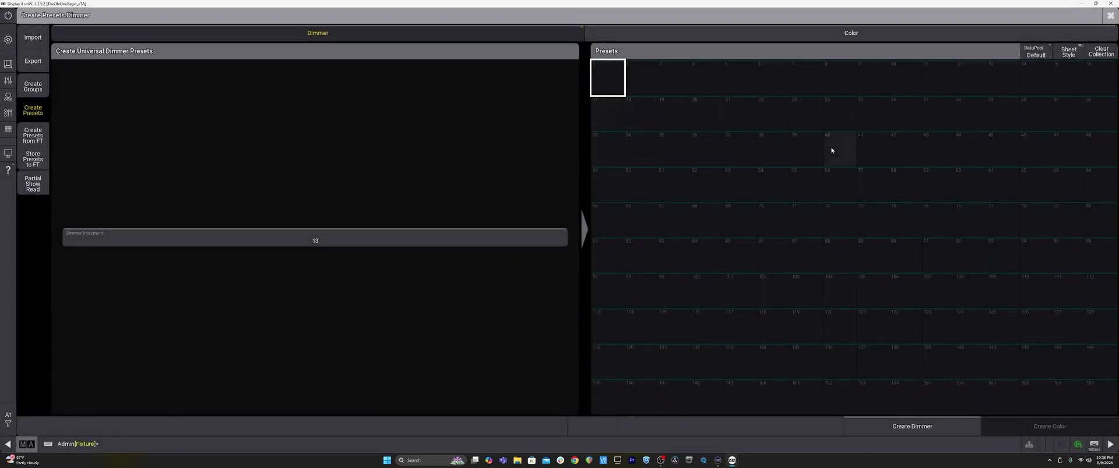
click(903, 79)
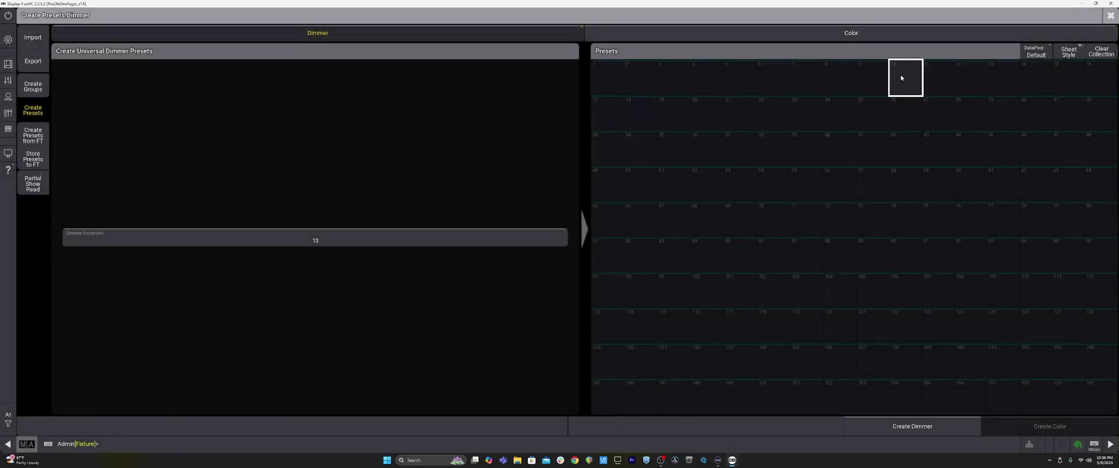
click(918, 429)
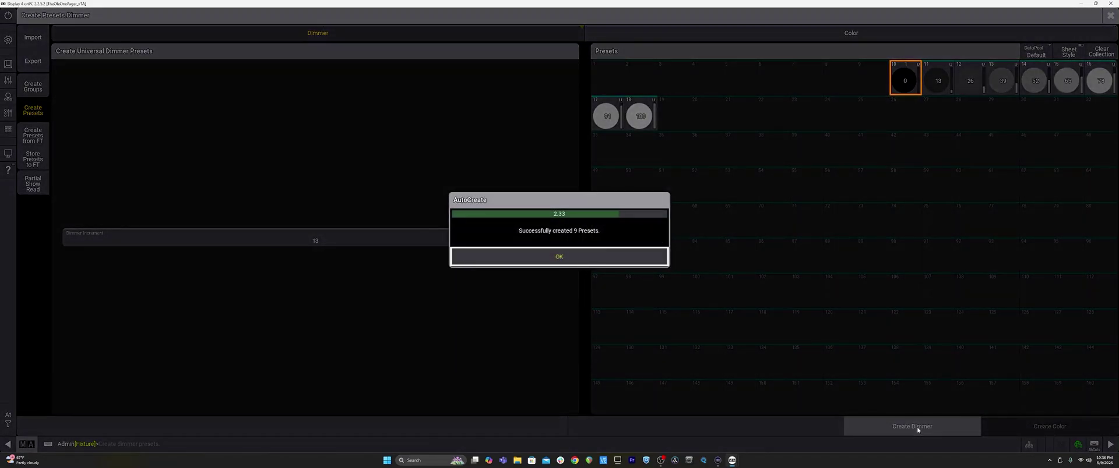
click(586, 259)
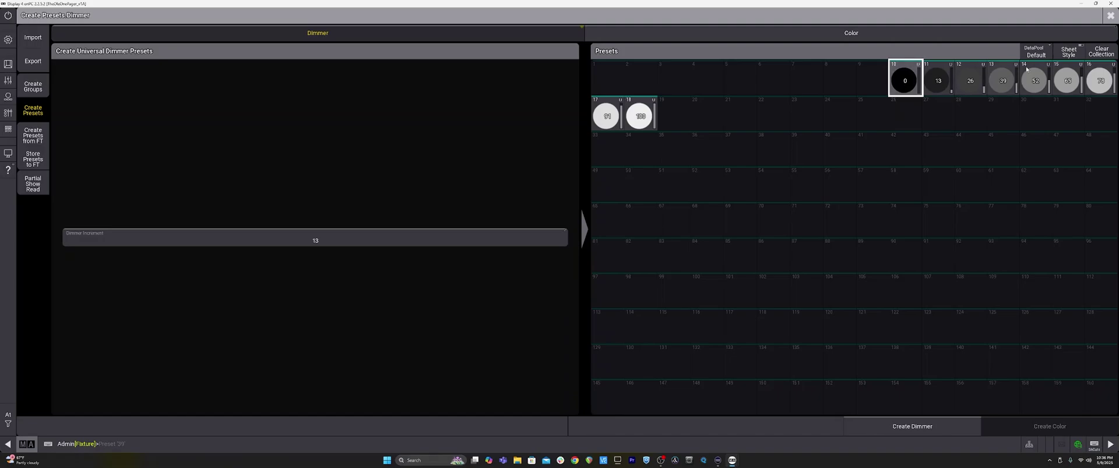
click(1110, 15)
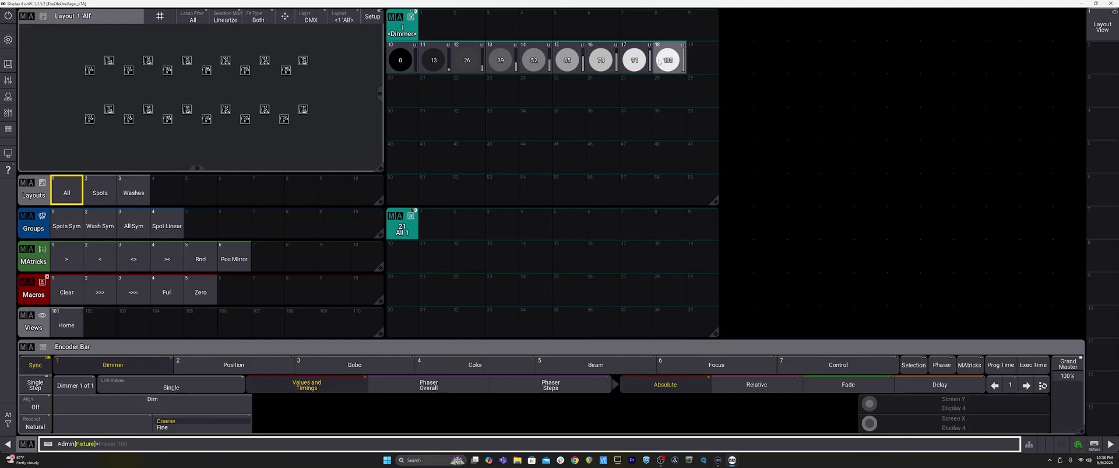
Step: Clear the increment-13 presets from the dimmer pool by deleting from preset 1.1 onward in the command line
key(m)
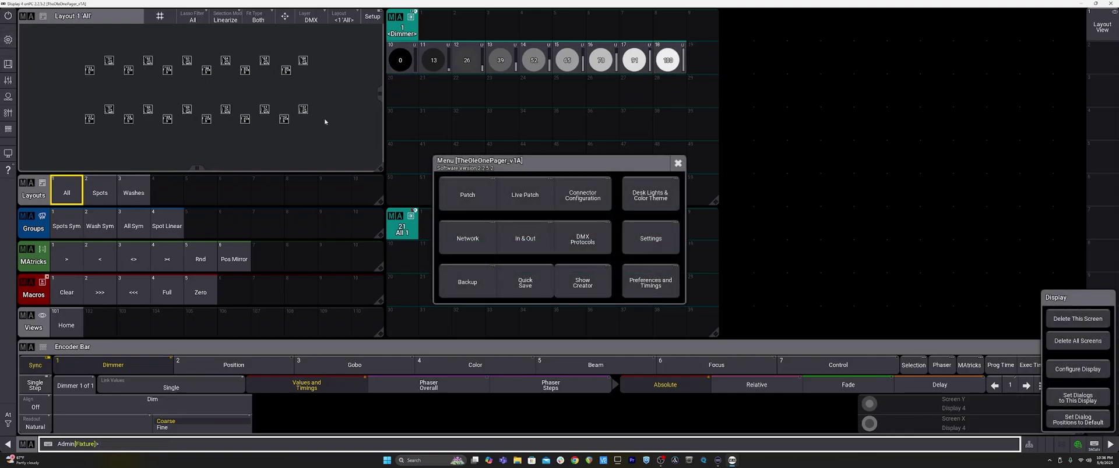
click(526, 110)
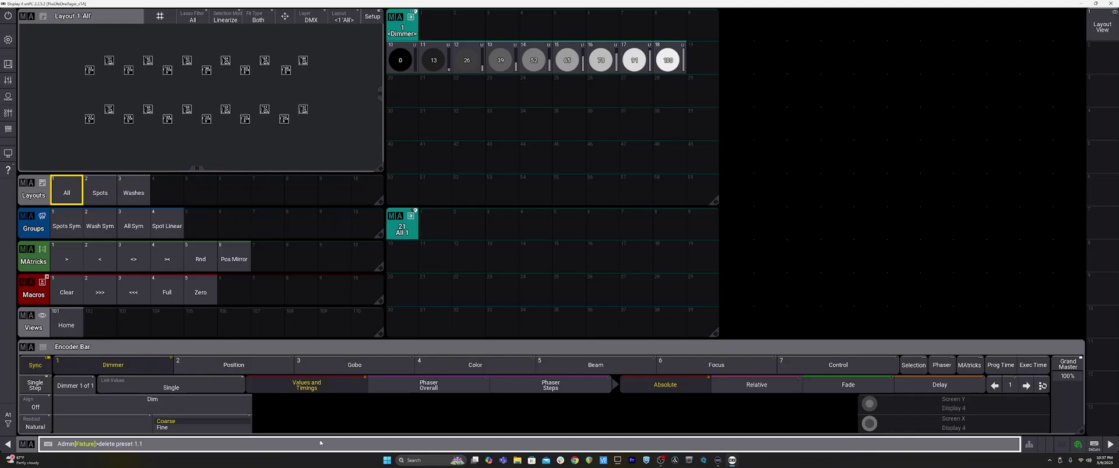
text(ru)
key(Return)
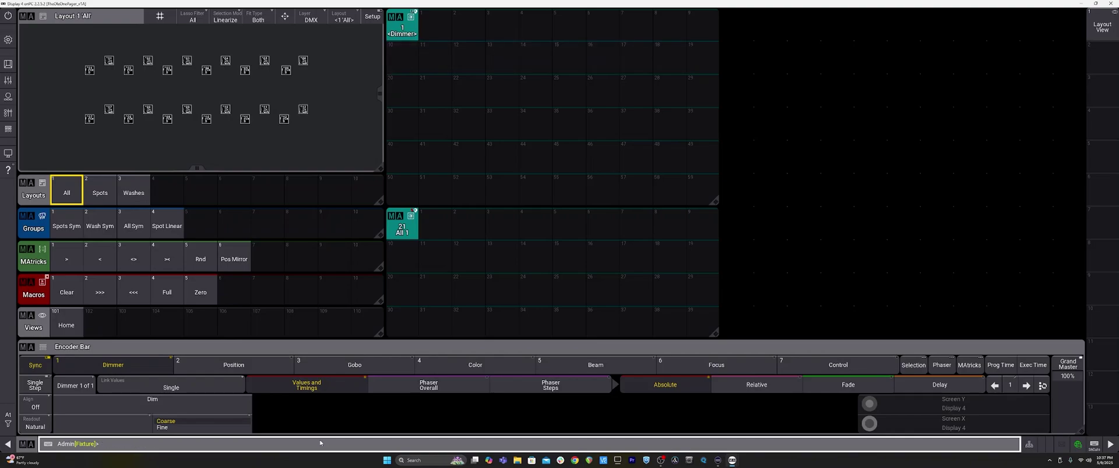
Step: Create universal dimmer presets with an increment of 10 starting at slot 9, and move the 0 preset to slot 1
click(8, 41)
click(587, 292)
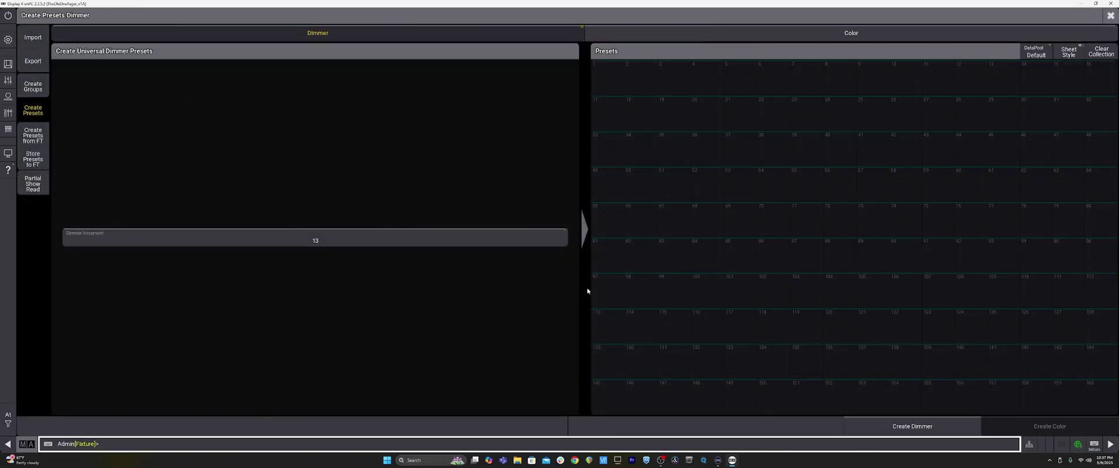
click(313, 239)
text(10)
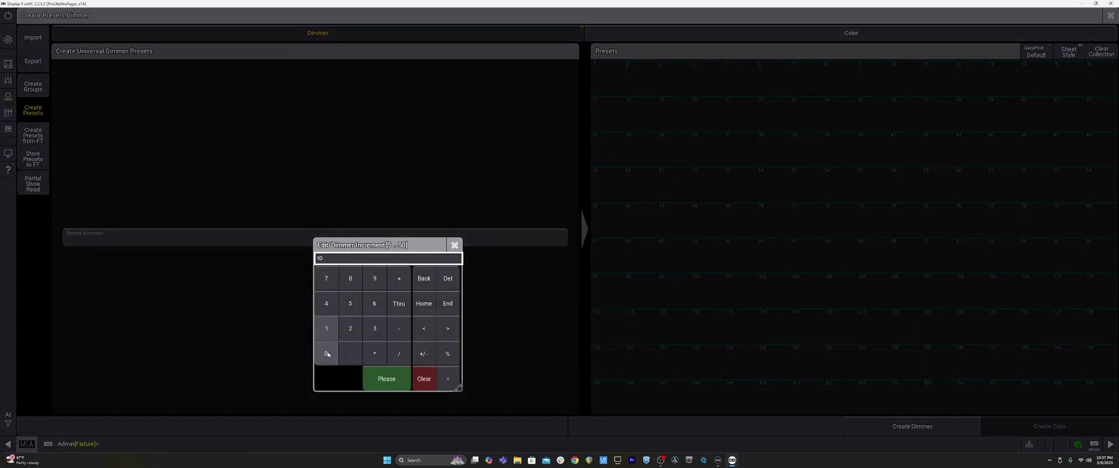
key(Return)
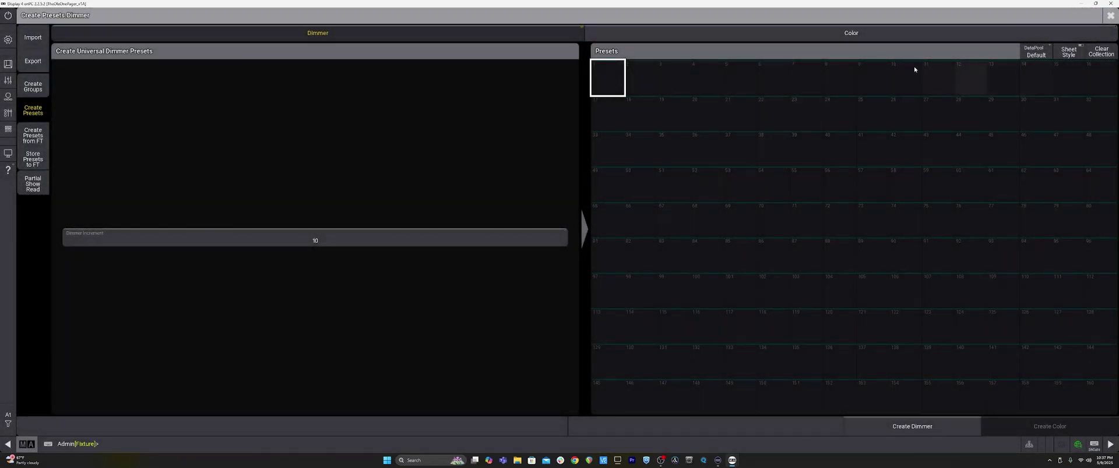
click(871, 76)
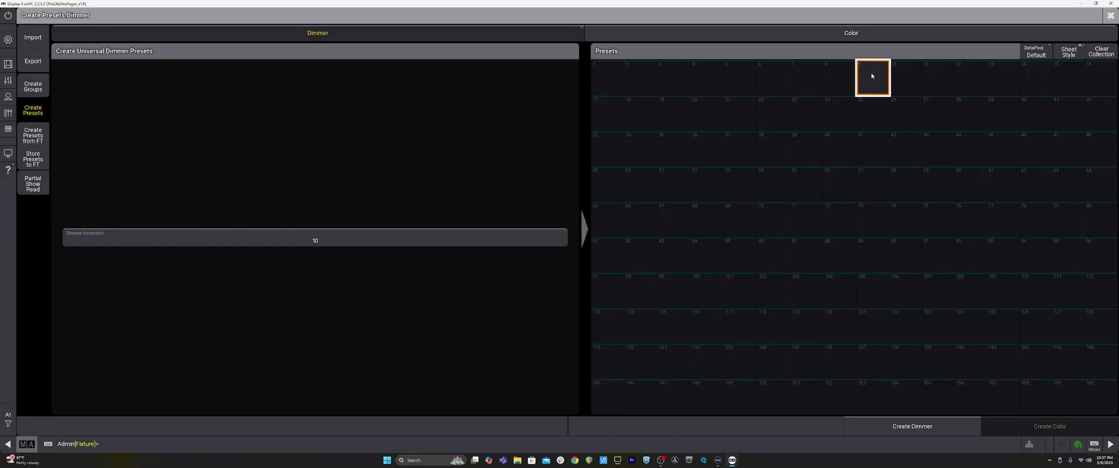
click(945, 429)
click(618, 263)
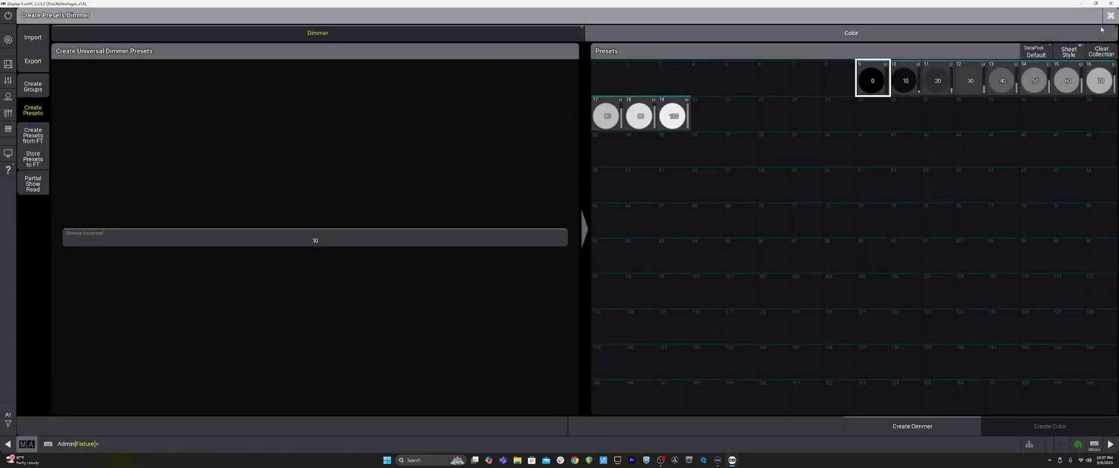
click(1109, 16)
drag(700, 27, 439, 27)
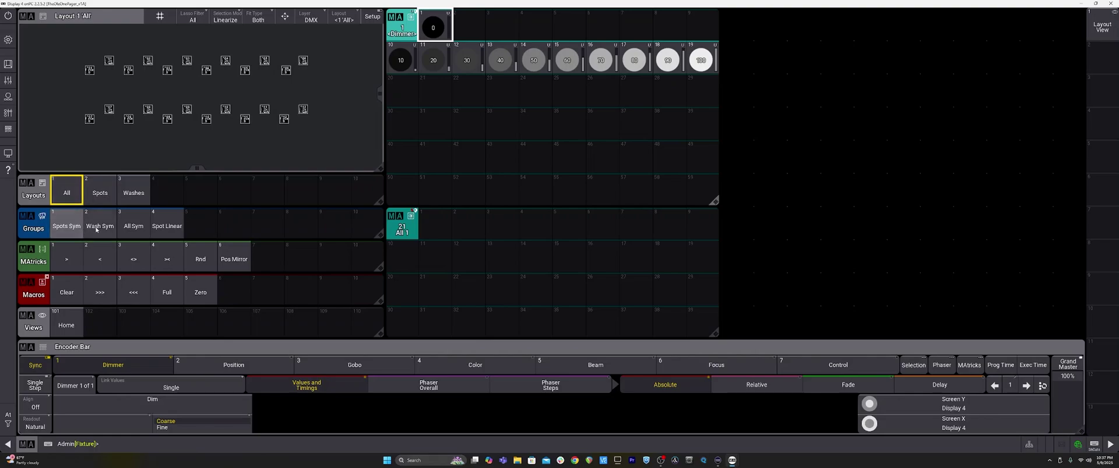
Step: Select the All Sym group and spread its absolute dimmer values 0 Thru 100 Thru 0
click(133, 229)
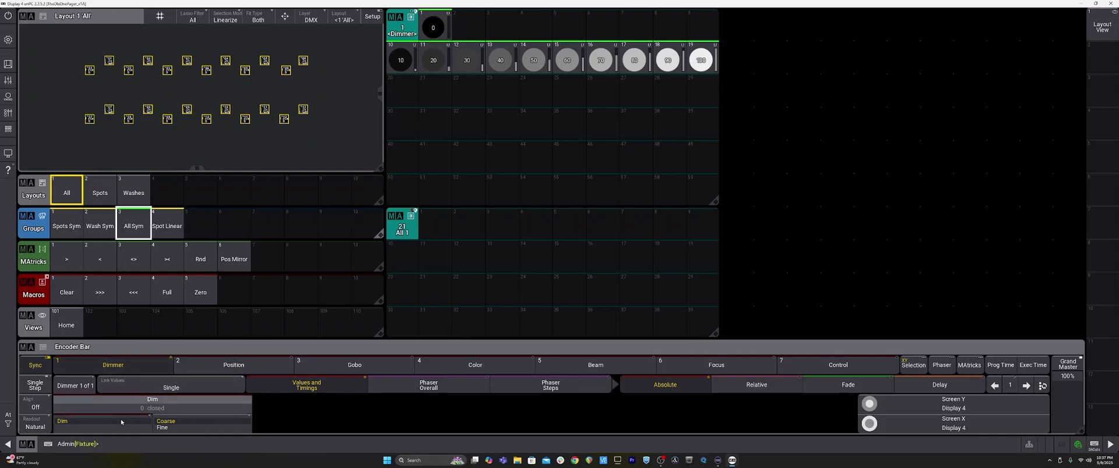
click(153, 406)
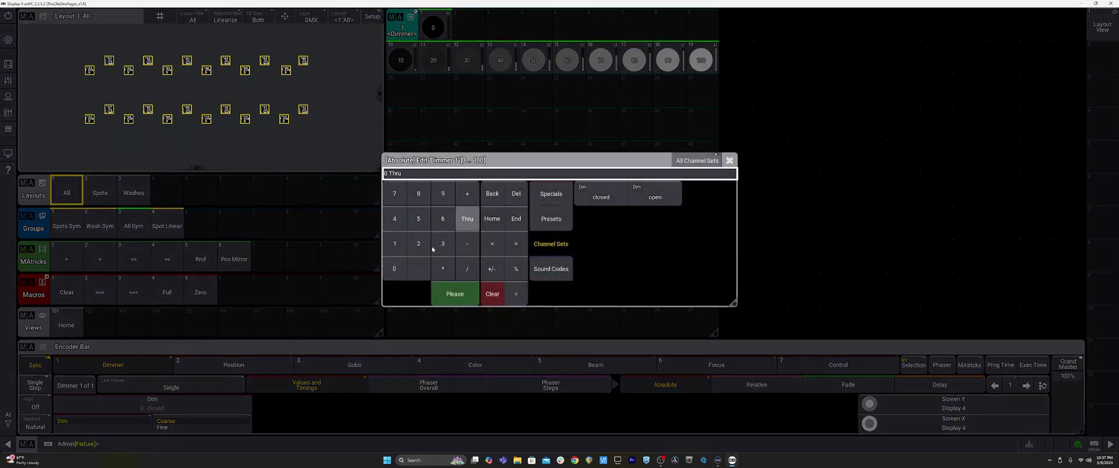
click(394, 244)
double_click(395, 268)
click(467, 218)
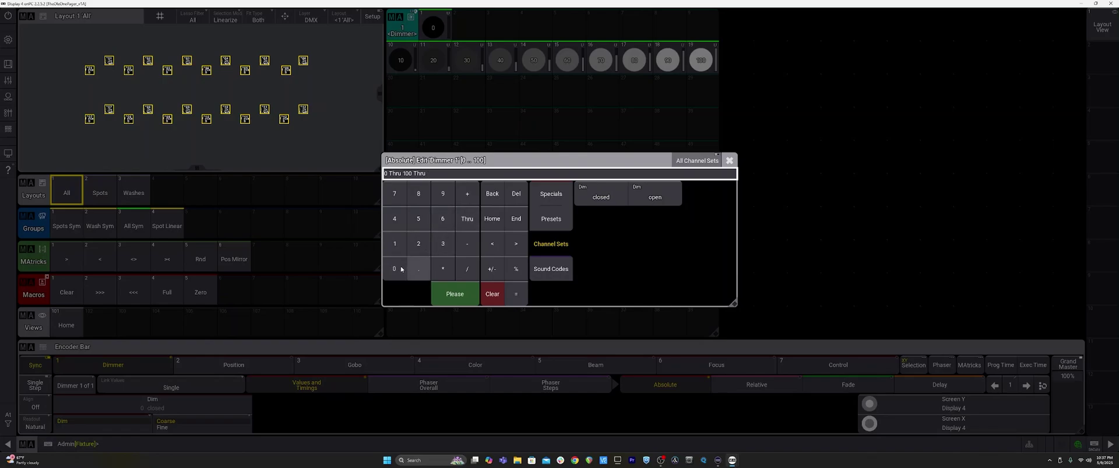
click(454, 295)
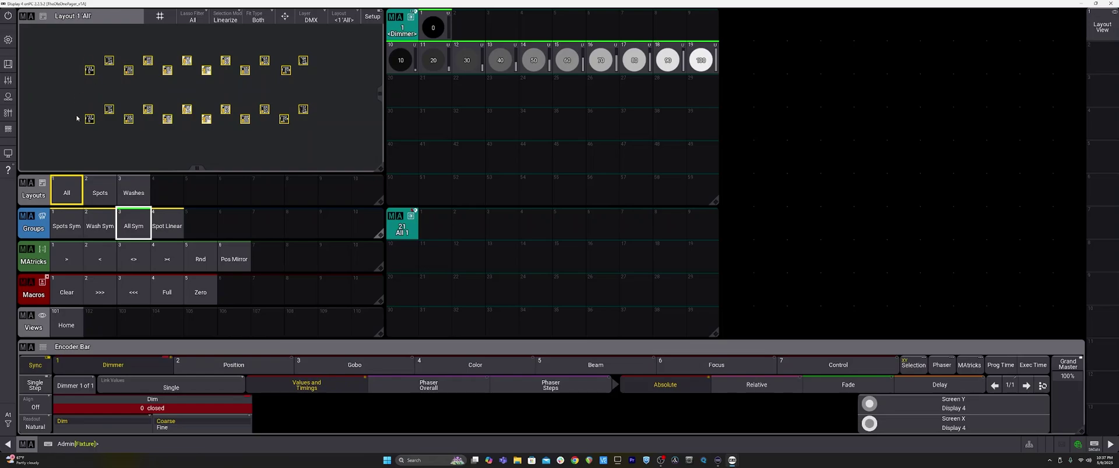
Step: Set the selected fixtures' absolute dimmer values to 10 Thru 100 Thru 10
click(146, 404)
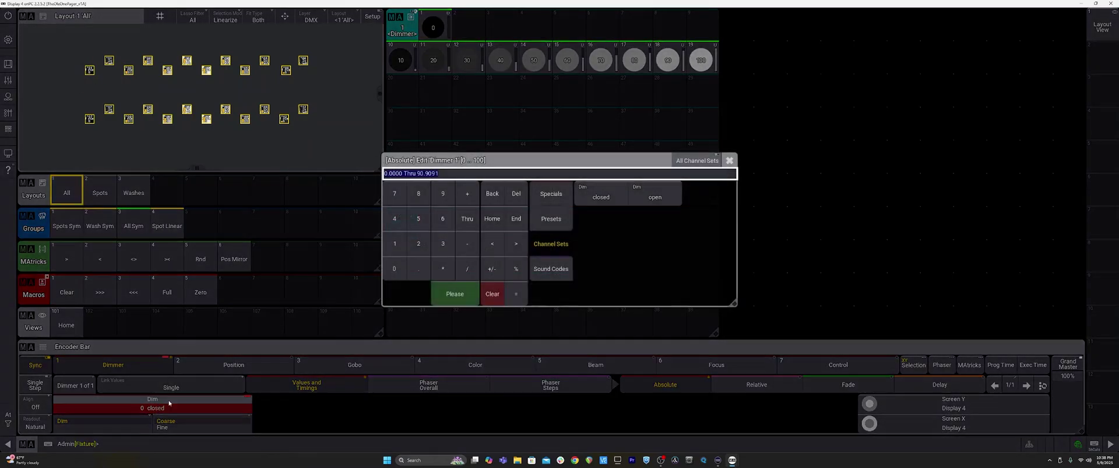
click(394, 245)
click(394, 269)
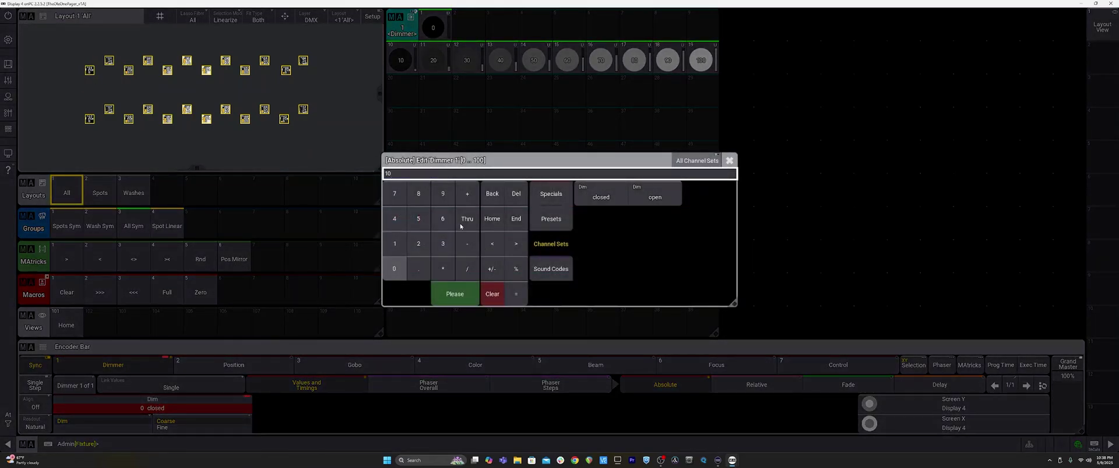
click(466, 218)
click(394, 243)
click(394, 269)
click(394, 269)
click(466, 219)
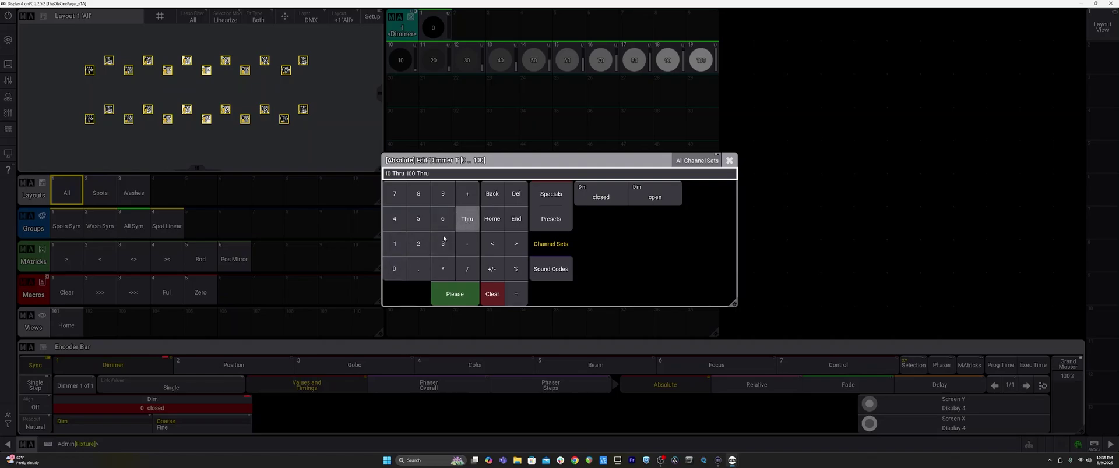
click(395, 244)
click(394, 268)
click(449, 293)
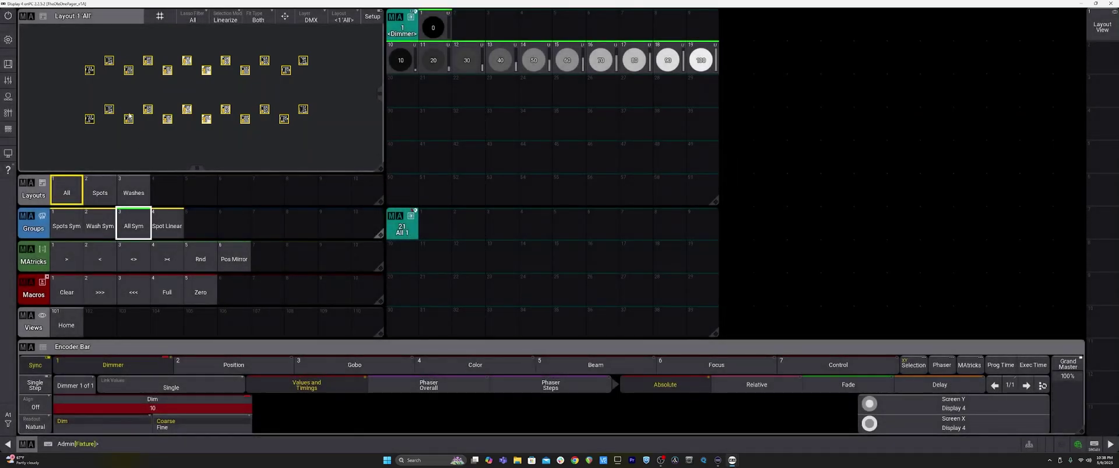
Step: Store the current dimmer spread as a preset in slot 20 and move it to slot 2 of the dimmer pool
drag(402, 90, 404, 125)
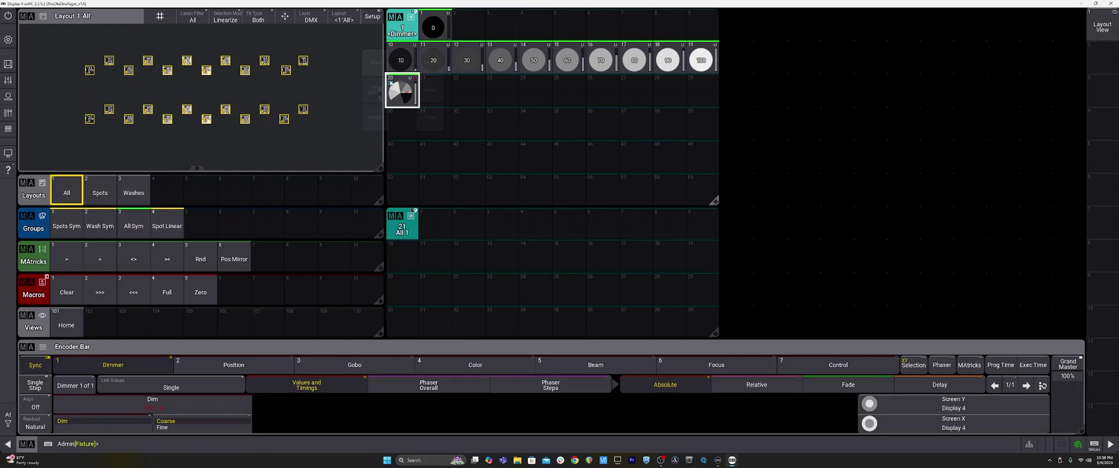
drag(401, 94, 430, 89)
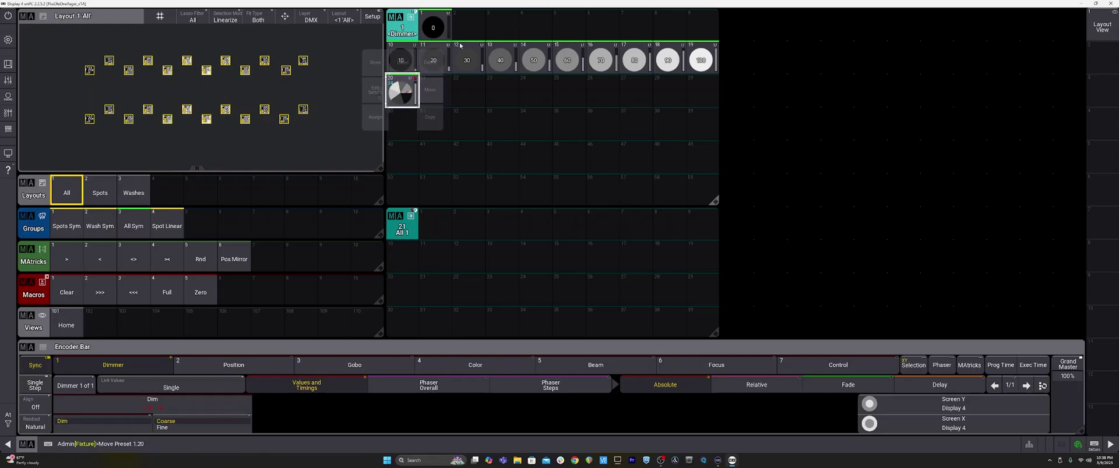
click(467, 27)
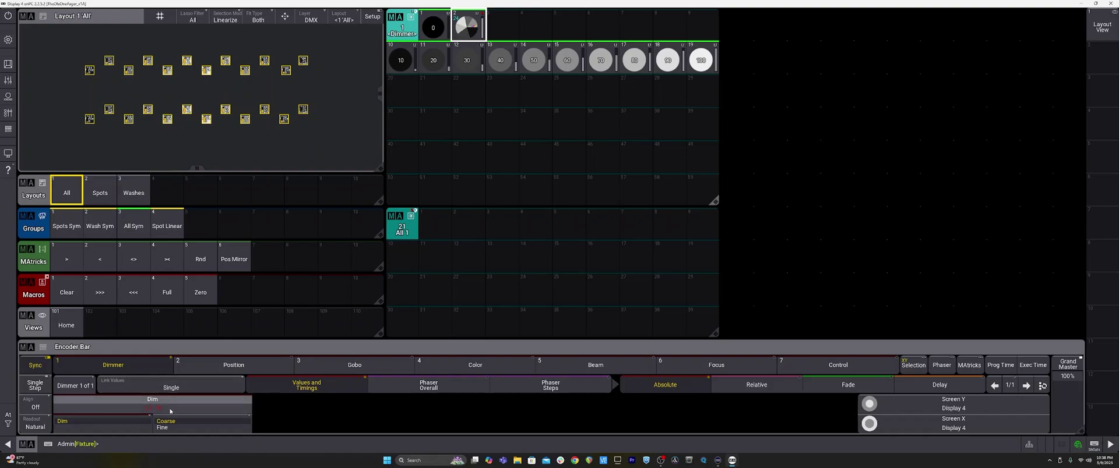
Step: Set the selected fixtures' dimmer to 100 Thru 10 Thru 100 and store it as dimmer preset 3
click(152, 405)
click(395, 243)
click(394, 269)
click(394, 268)
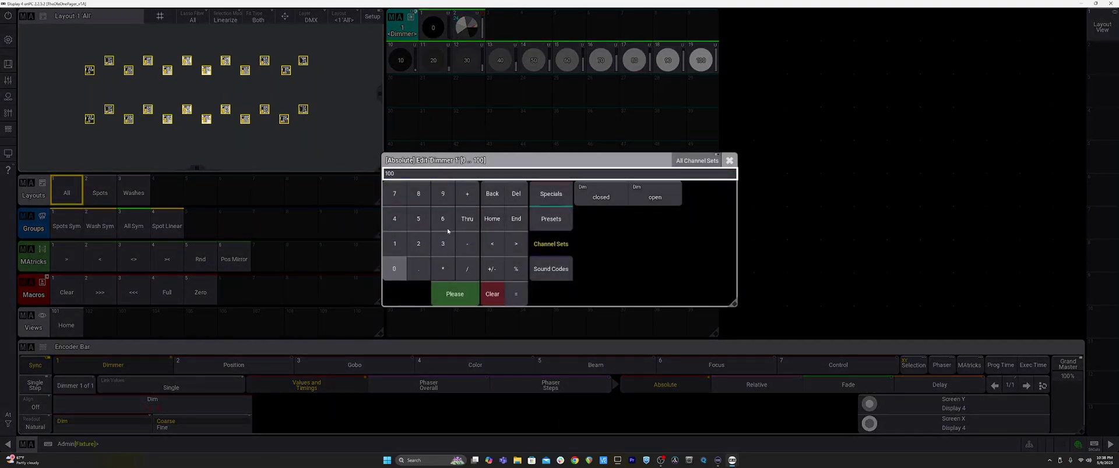
click(467, 219)
click(395, 244)
click(394, 268)
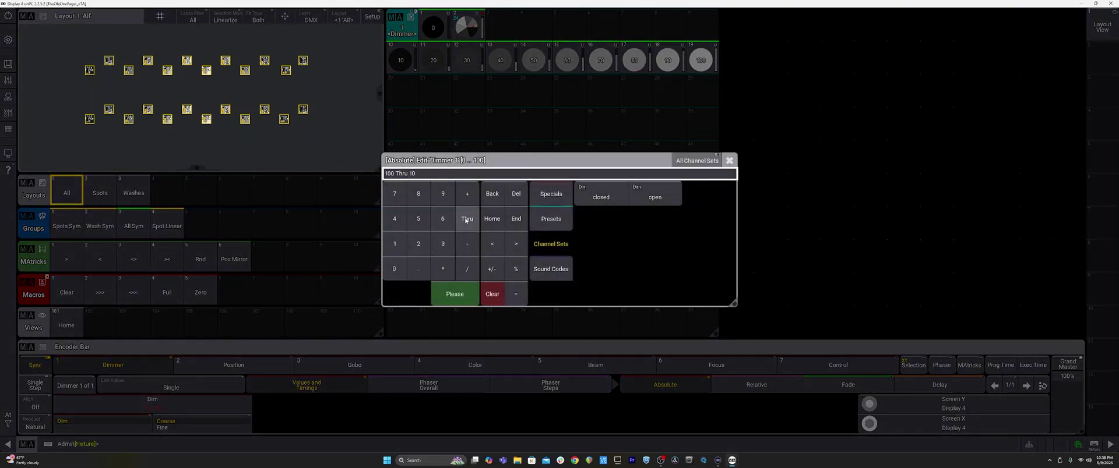
click(467, 219)
click(394, 243)
click(393, 268)
click(394, 268)
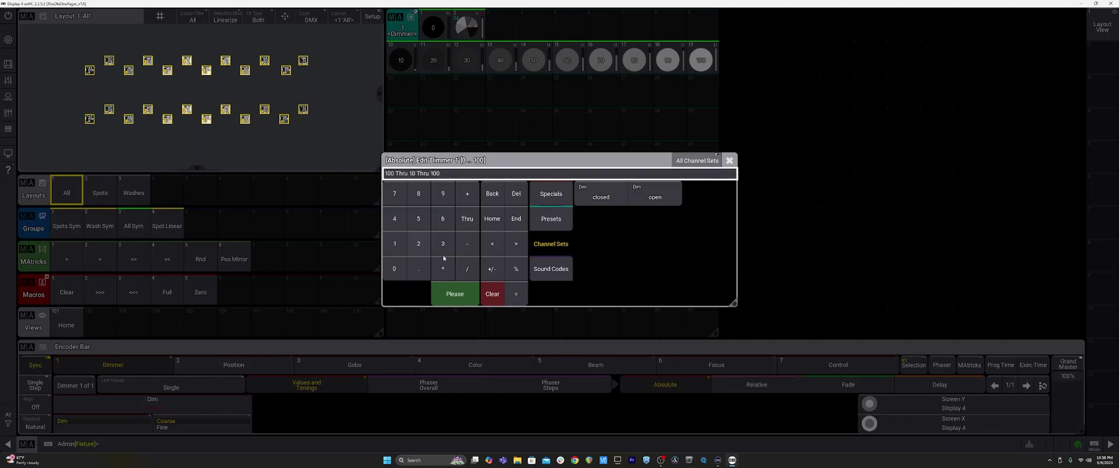
click(454, 293)
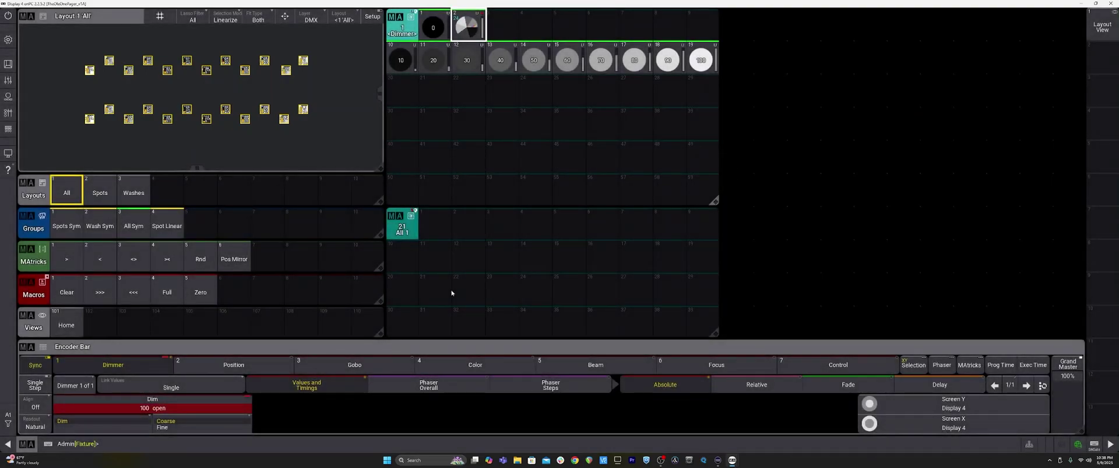
drag(468, 26, 475, 26)
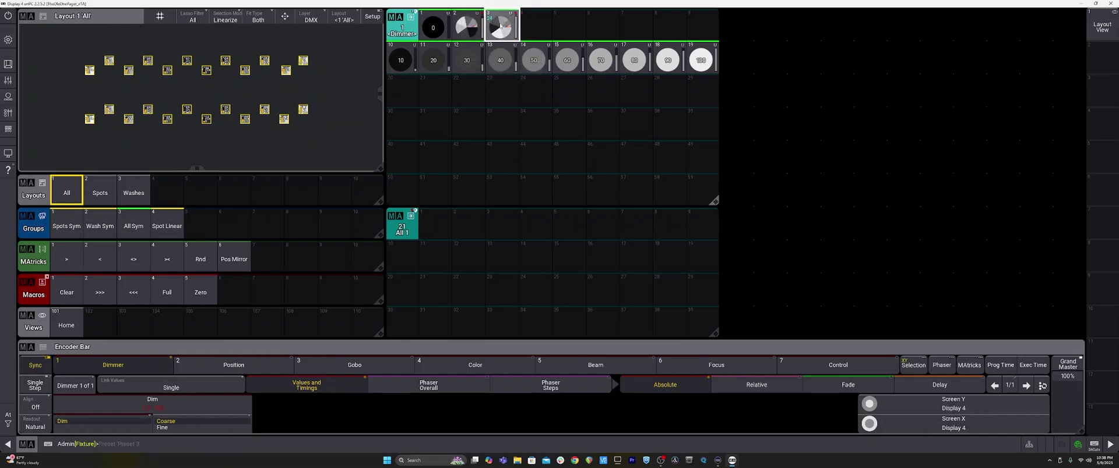
Step: Label dimmer preset 3 "><" and give dimmer preset 2 a direction label as well
drag(499, 27, 498, 26)
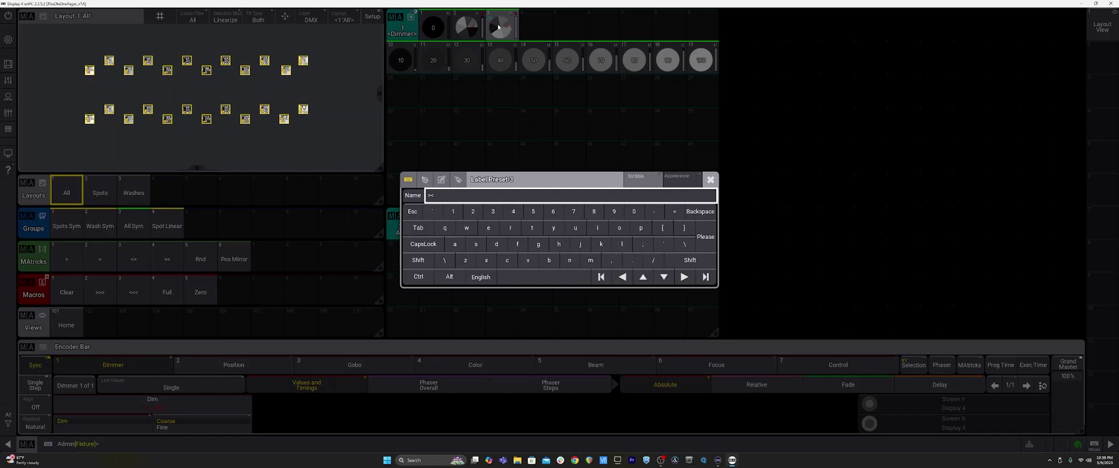
key(Return)
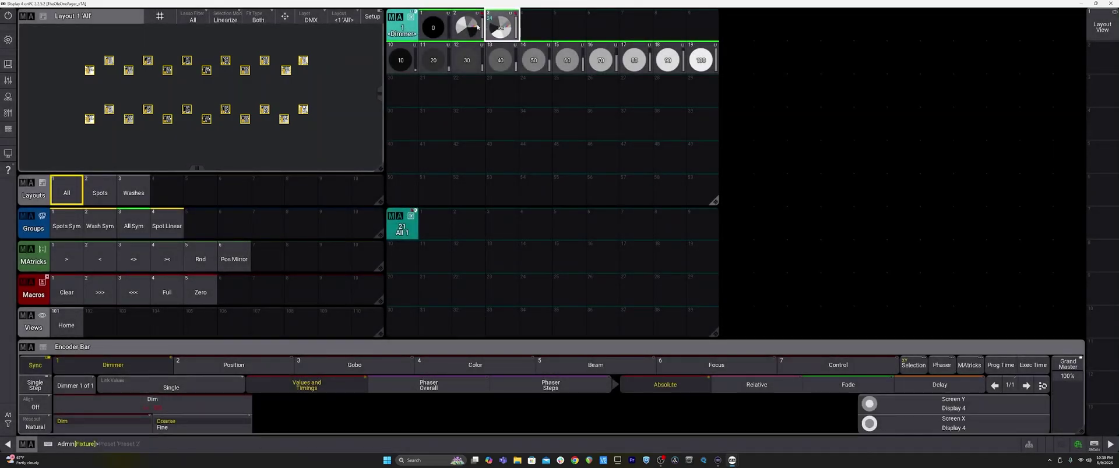
drag(467, 26, 475, 79)
click(466, 27)
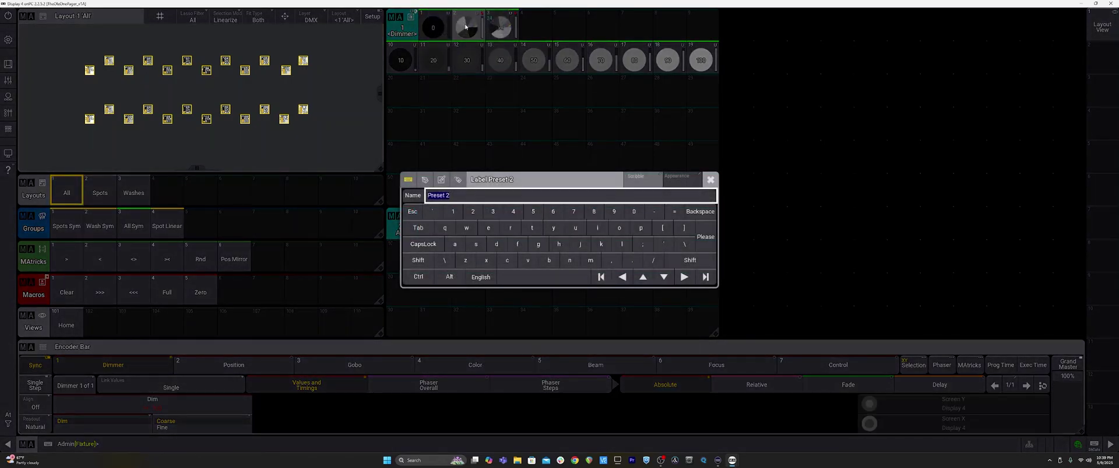
key(Return)
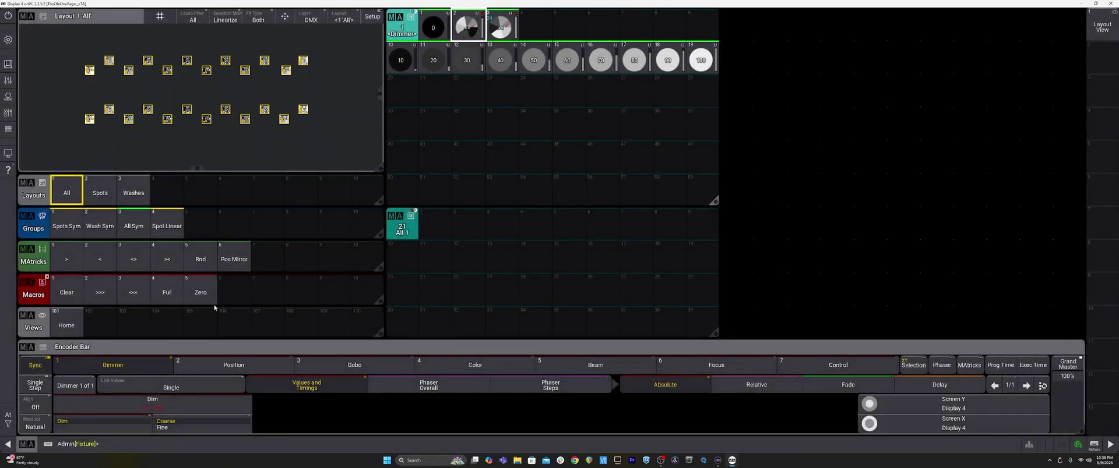
Step: Set the selected fixtures' dimmer to 10 Thru 100 and store it as dimmer preset 4
click(152, 405)
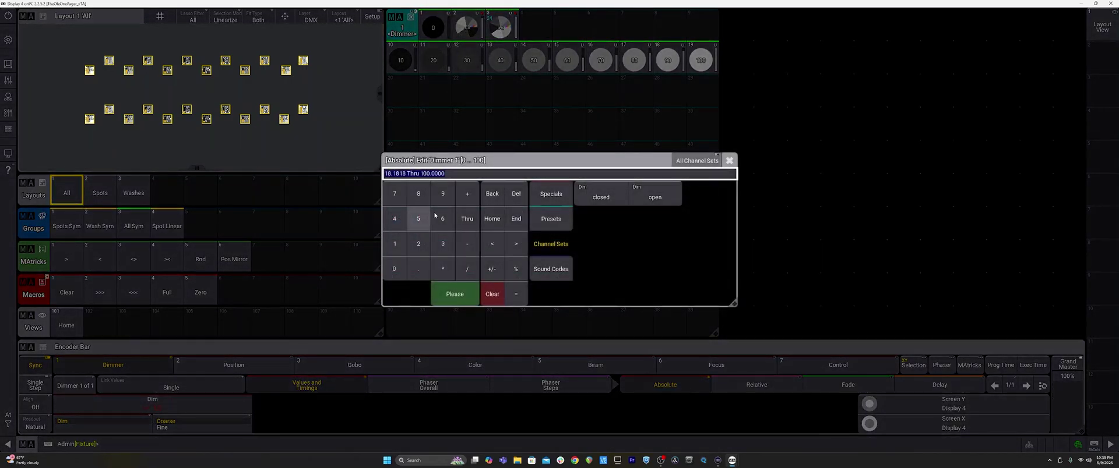
text(10)
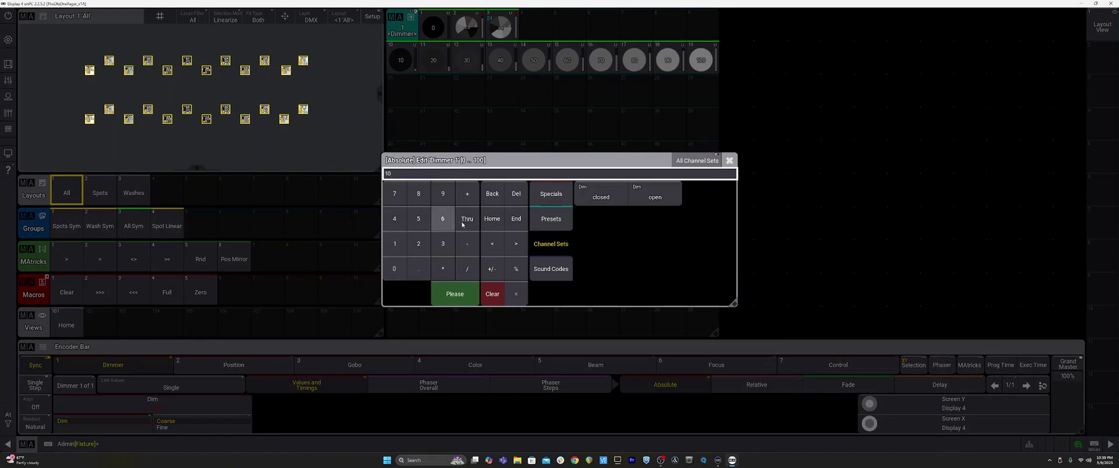
text(0)
key(Return)
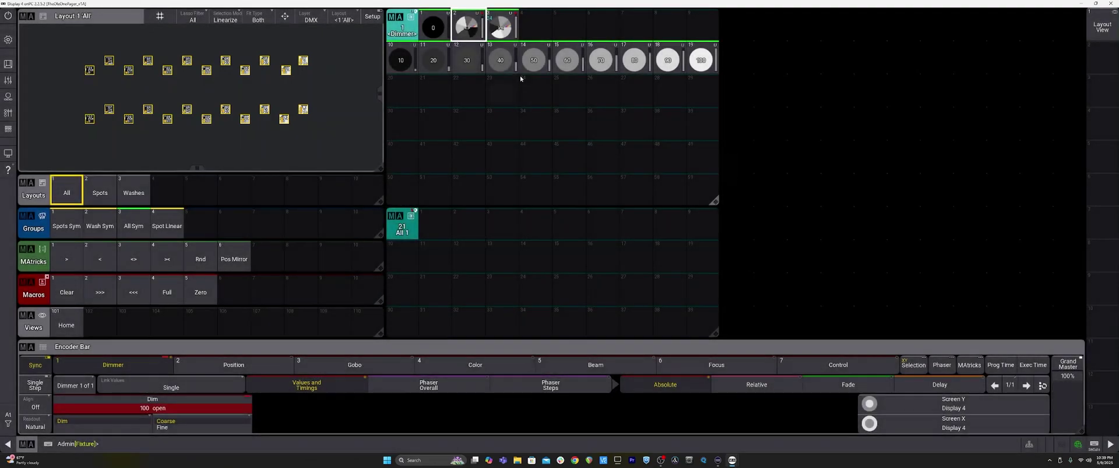
click(535, 26)
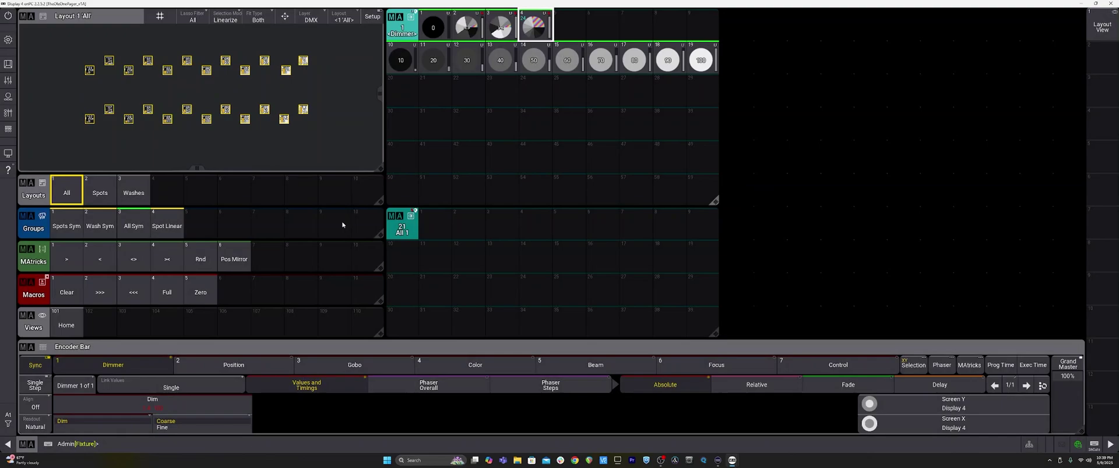
Step: Set the selected fixtures' dimmer to 100 Thru 10 and store it as dimmer preset 5
click(152, 406)
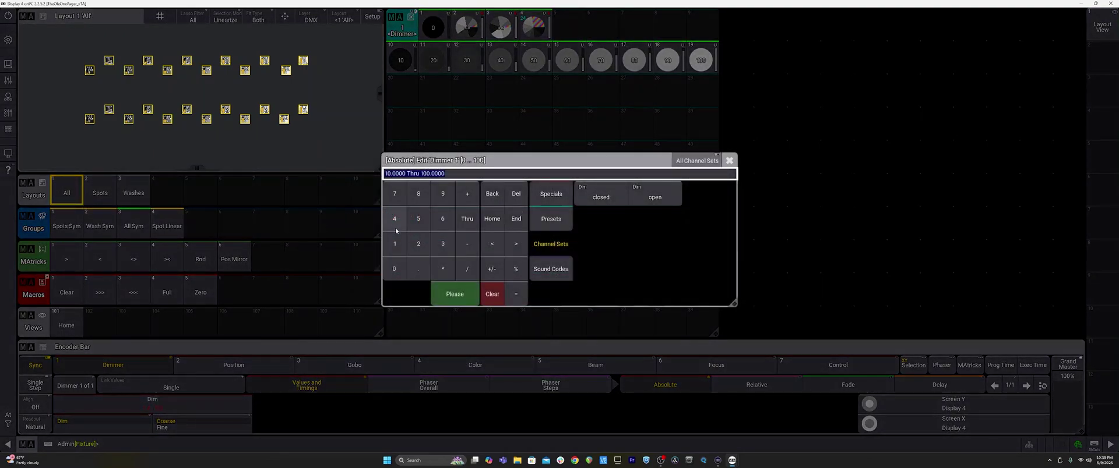
text(100 Thru)
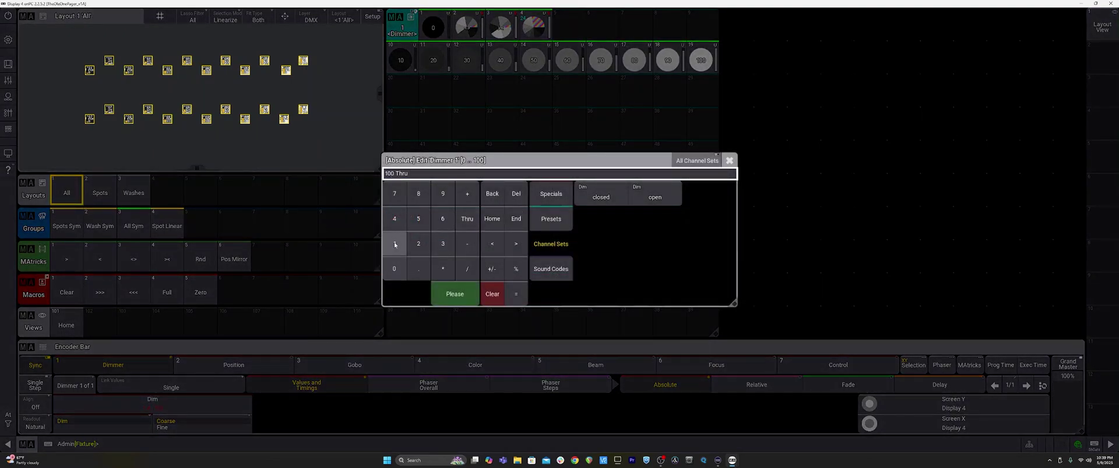
click(394, 245)
click(394, 269)
click(454, 294)
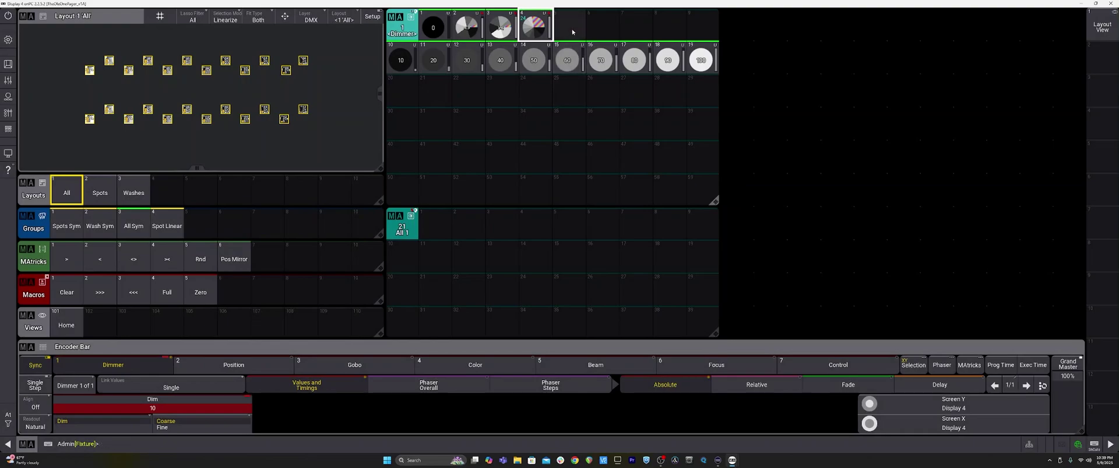
click(571, 29)
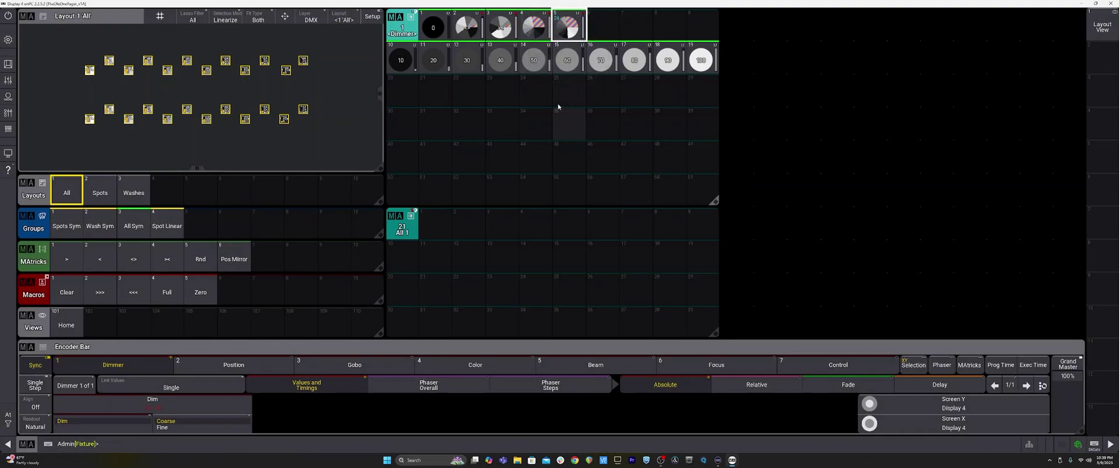
Step: Recall dimmer presets 5 and 4 to compare their spread directions, and label preset 4 accordingly
click(562, 23)
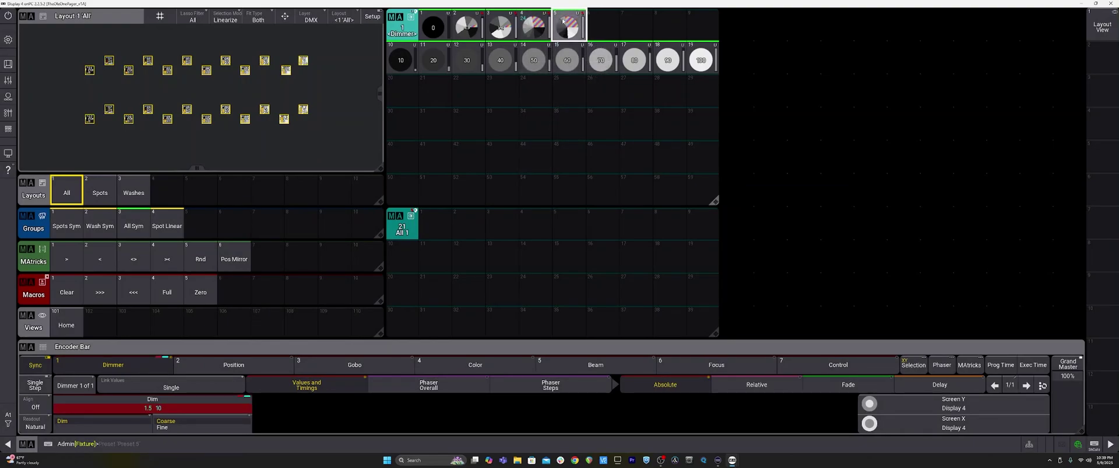
click(534, 26)
drag(534, 71, 520, 77)
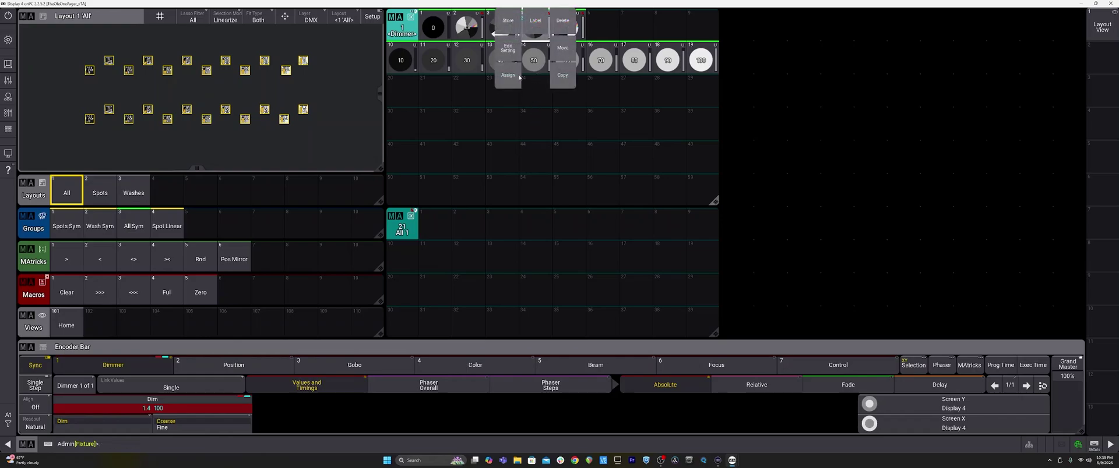
drag(538, 46, 535, 23)
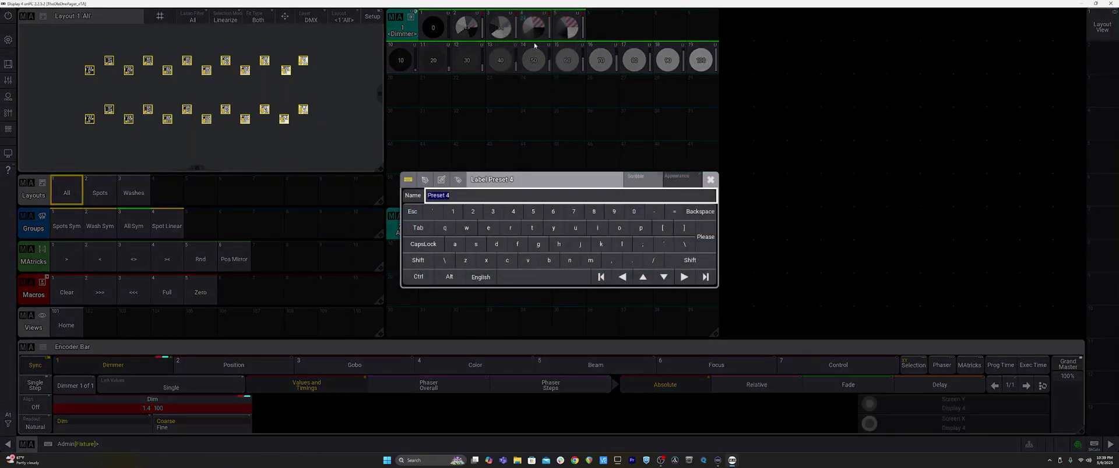
key(Return)
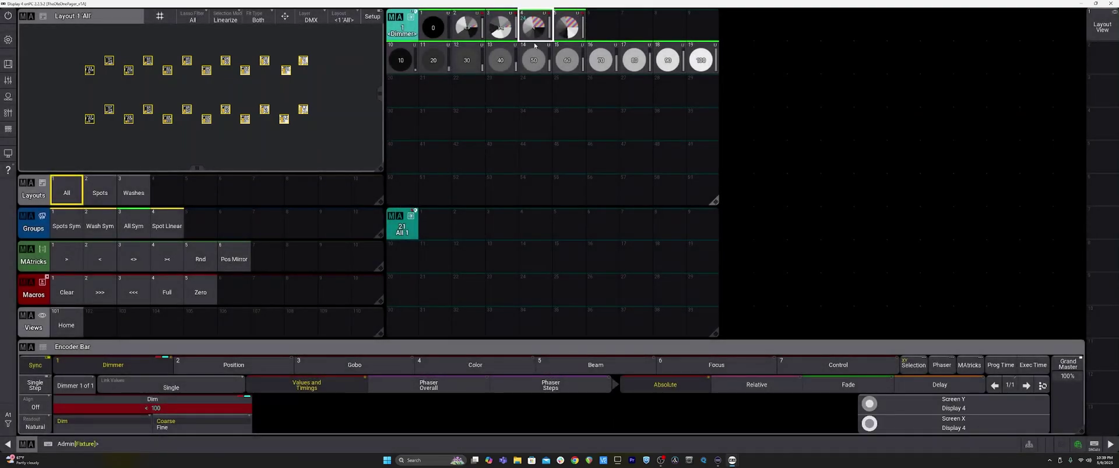
Step: Label dimmer preset 5 ">" and clear the fixture selection and programmer values
drag(568, 47, 565, 23)
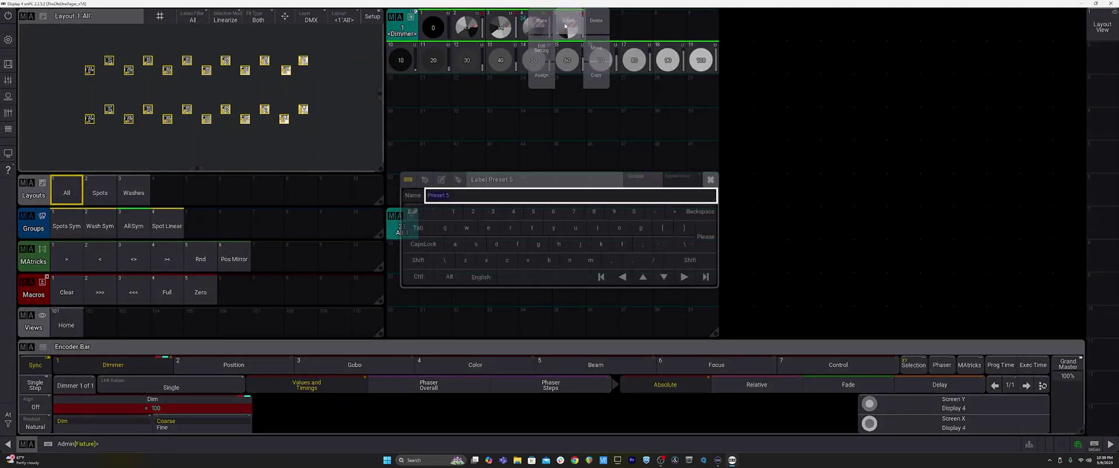
text(>)
key(Return)
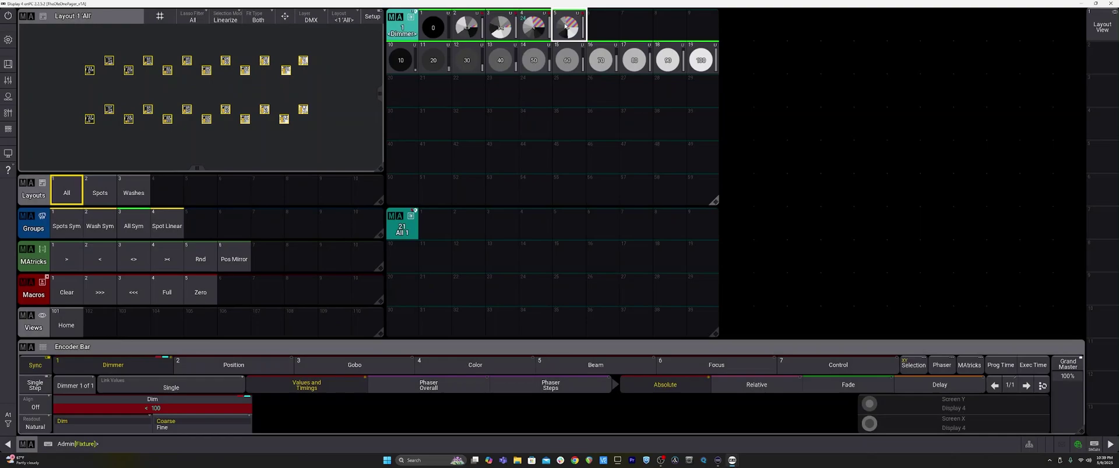
click(7, 415)
click(34, 422)
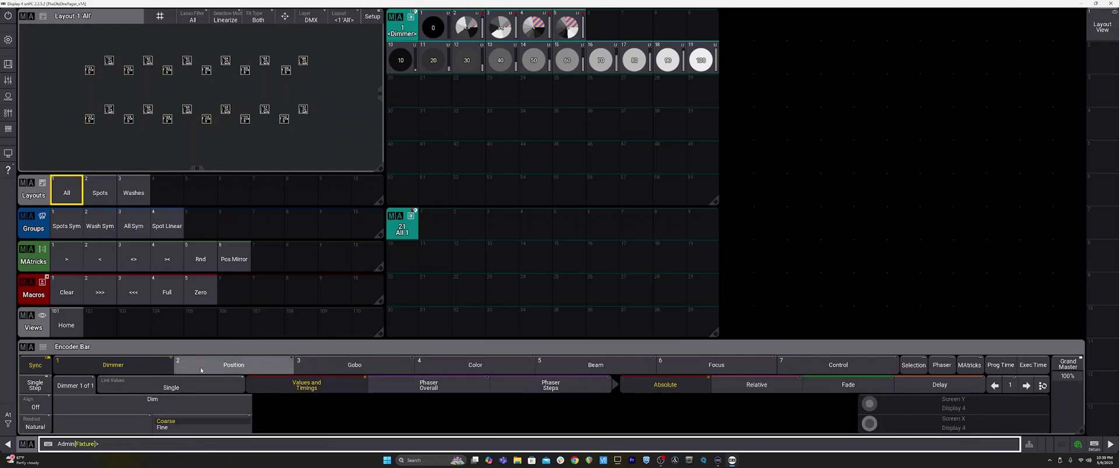
Step: Review the color and dimmer preset pools and the universal dimmer options for creating presets
click(475, 365)
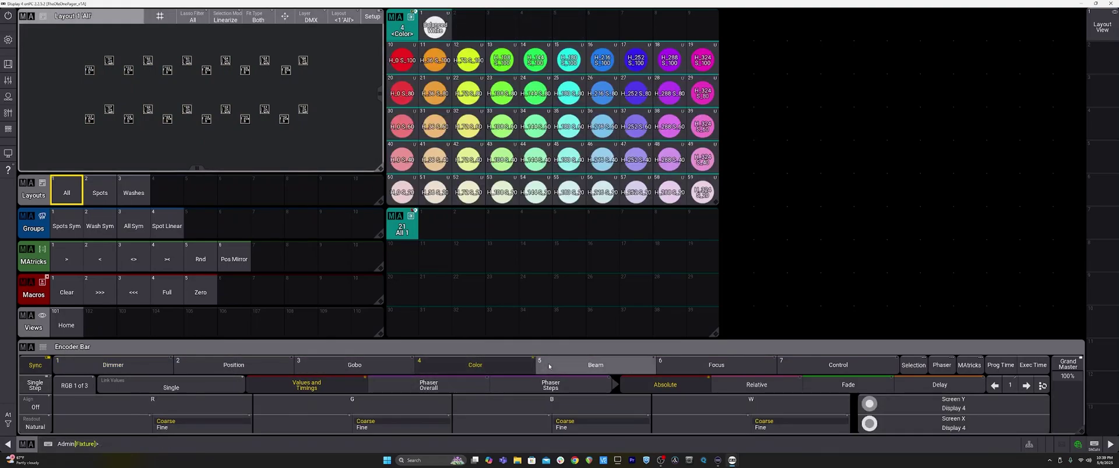
click(198, 373)
click(146, 367)
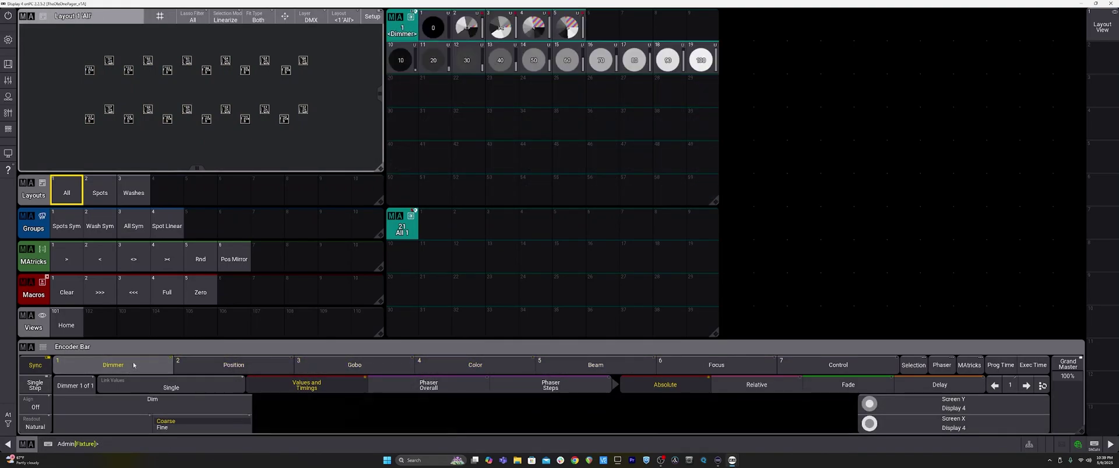
click(8, 40)
click(571, 274)
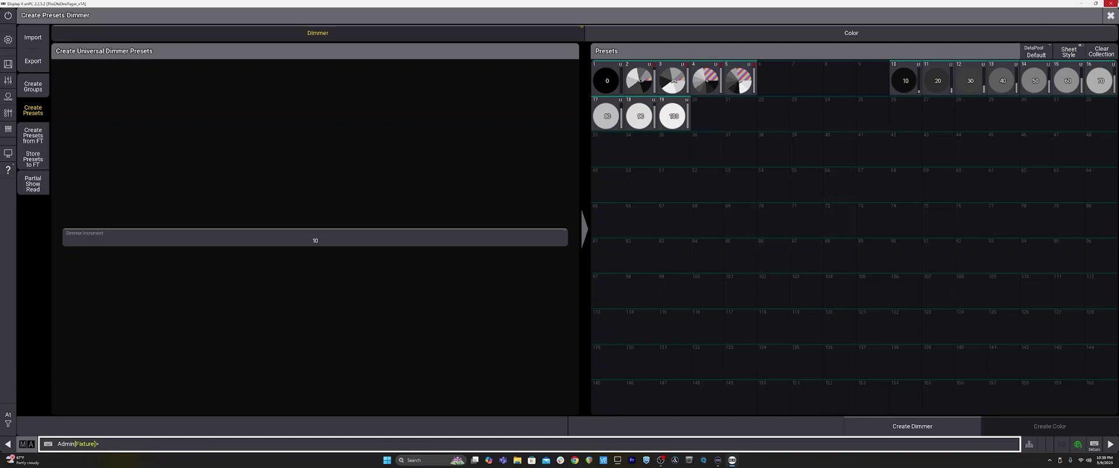
click(1109, 16)
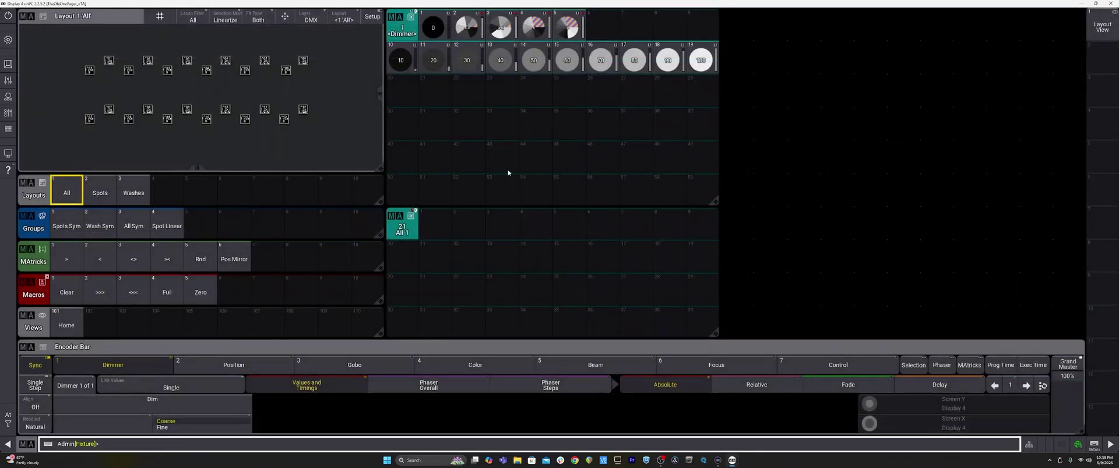
Step: Store empty position presets in slots 10 to 12 and label preset 10 "Straight"
click(234, 365)
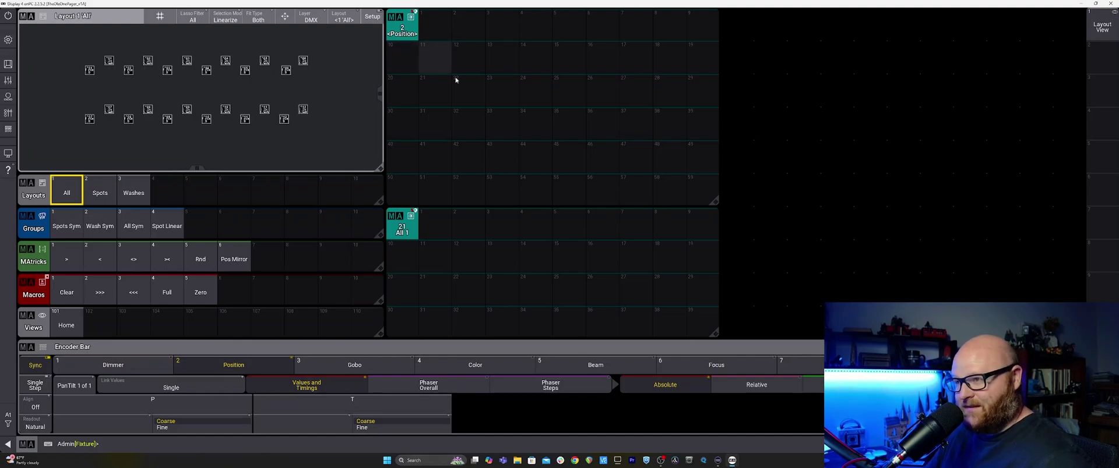
click(404, 62)
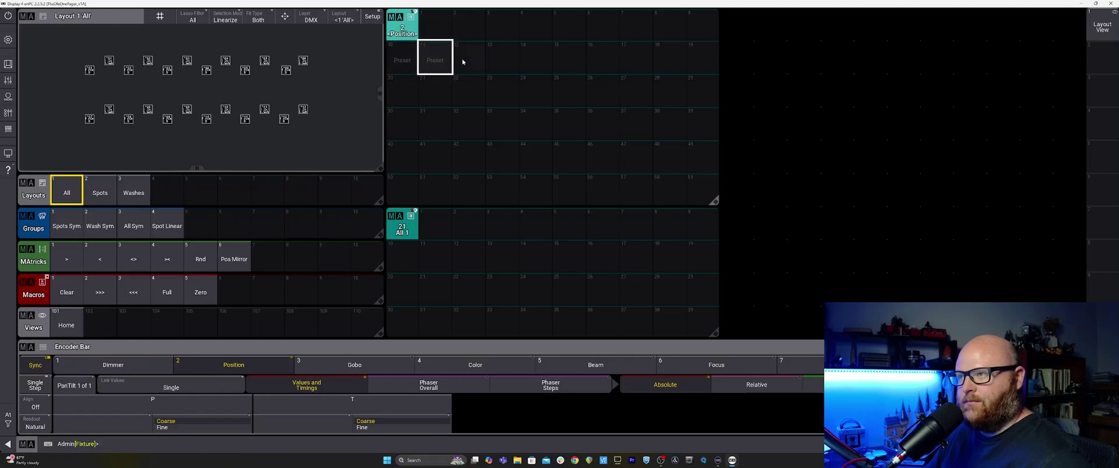
click(435, 62)
drag(402, 60, 402, 35)
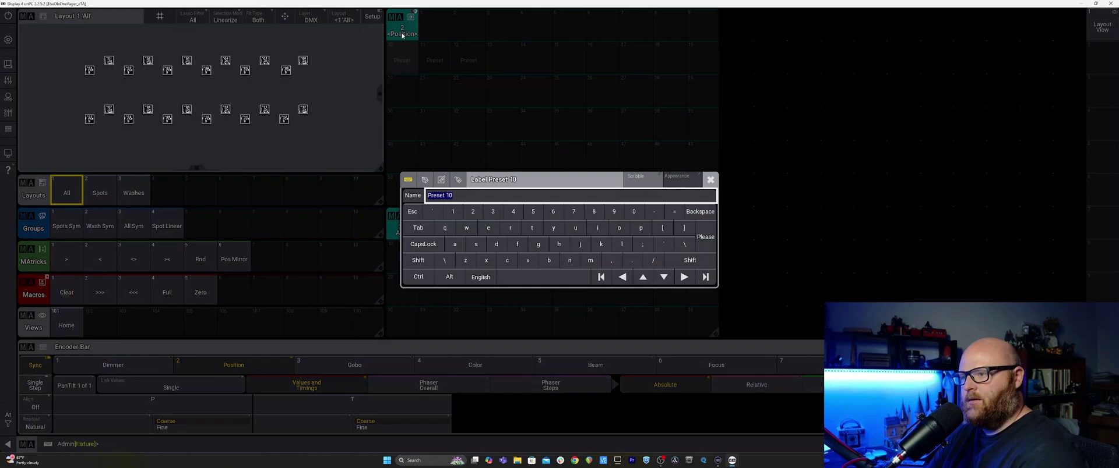
text(Straight)
key(Return)
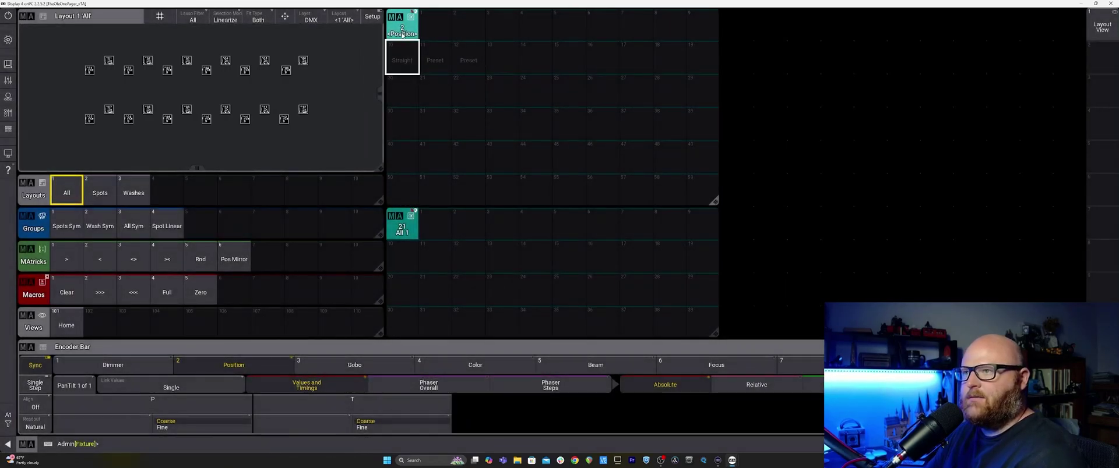
Step: Label position preset 11 "<>" and position preset 12 "><"
drag(434, 61, 434, 40)
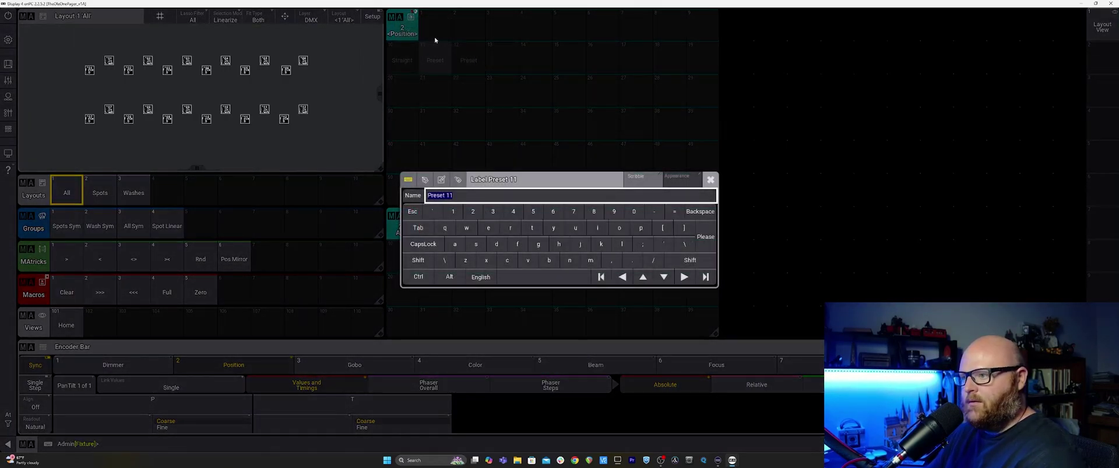
text(,)
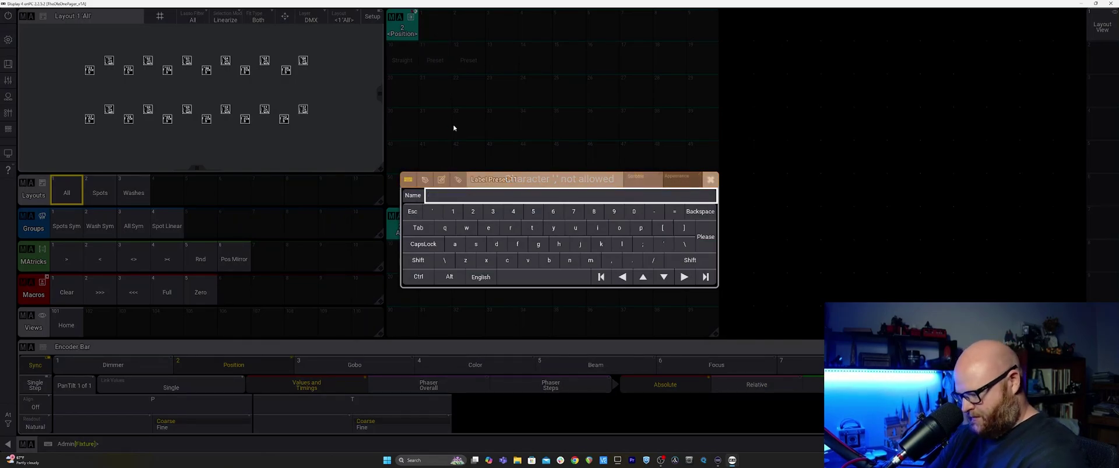
key(Return)
drag(470, 60, 467, 38)
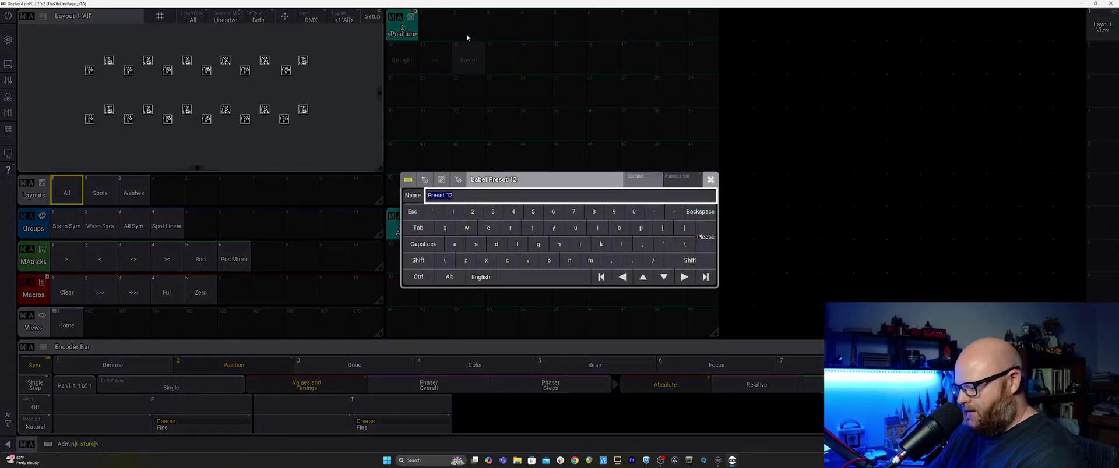
text(><)
key(Return)
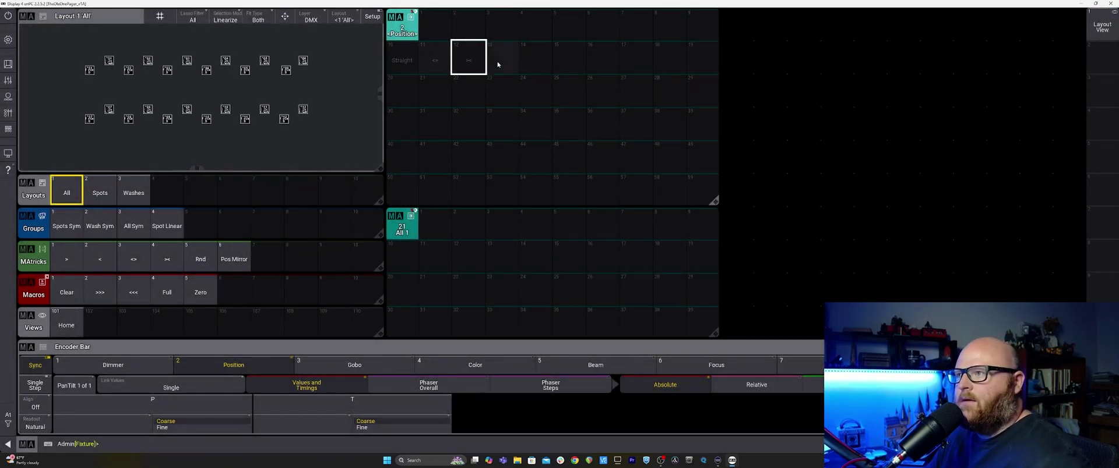
Step: Store an empty position preset in slot 13 and label it "X"
drag(498, 59, 476, 31)
drag(501, 59, 502, 35)
key(Return)
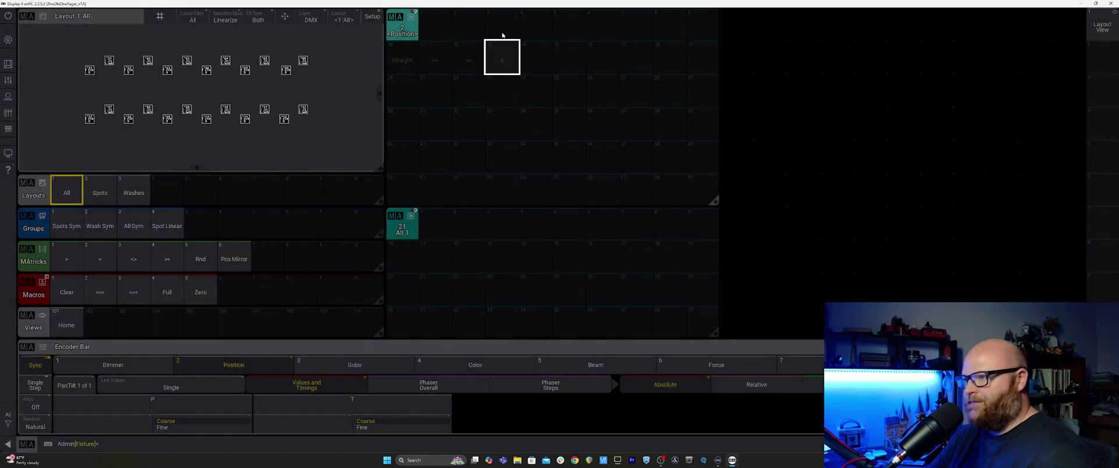
click(393, 57)
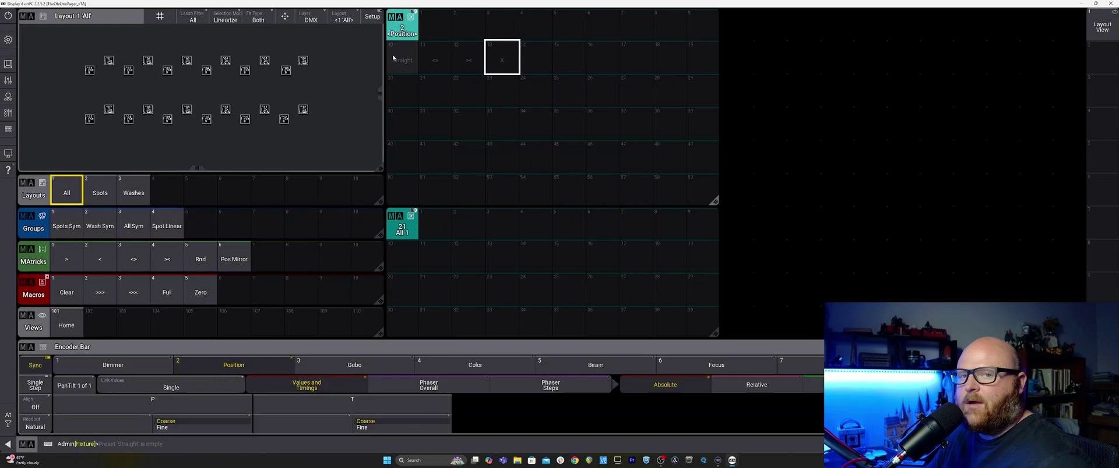
click(500, 60)
Step: Store empty position presets in slots 20 to 23 and label preset 20 "Straight Crowd"
drag(402, 92, 407, 63)
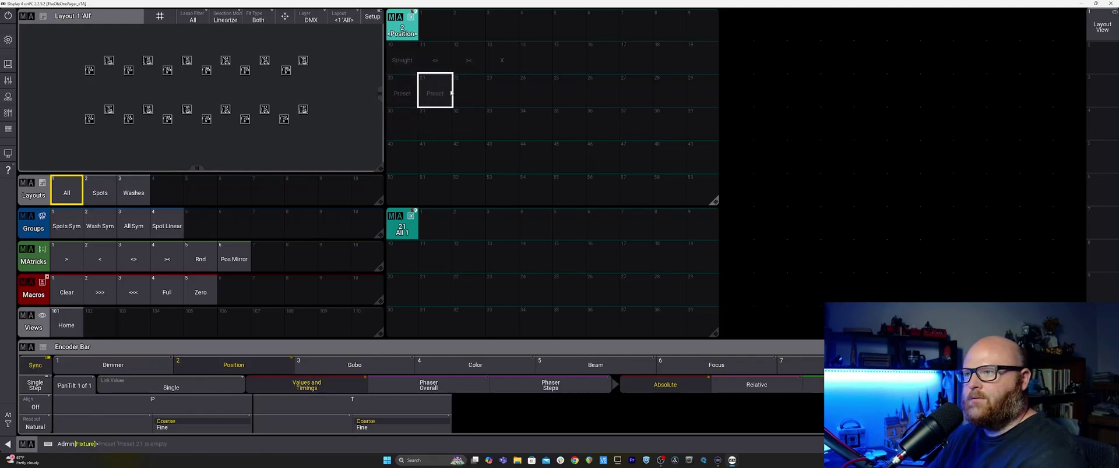
drag(468, 91, 502, 93)
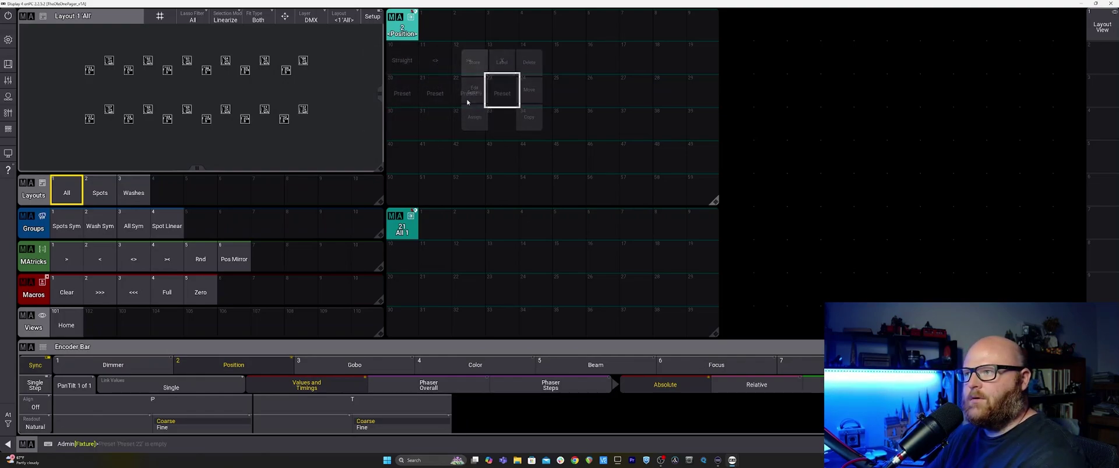
click(402, 93)
drag(402, 94, 402, 62)
text(Straight Crowd)
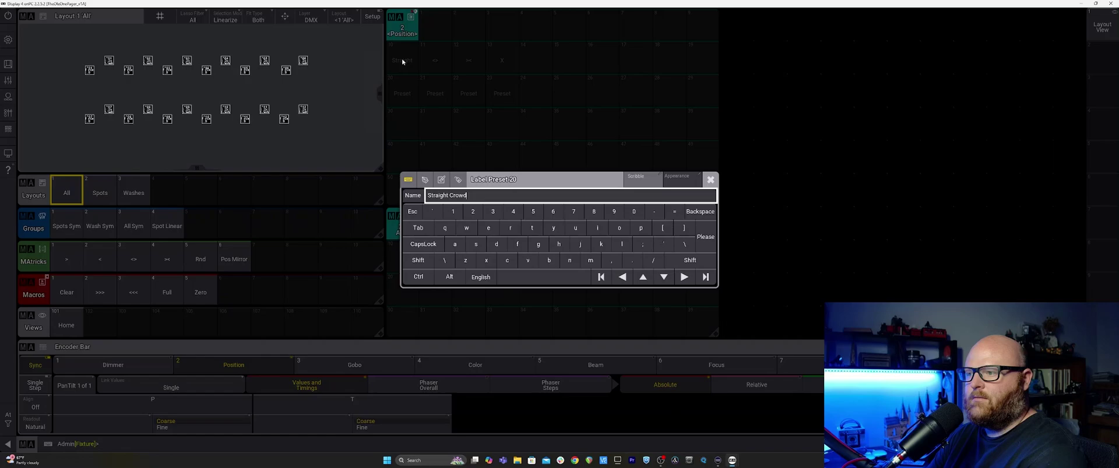
key(Return)
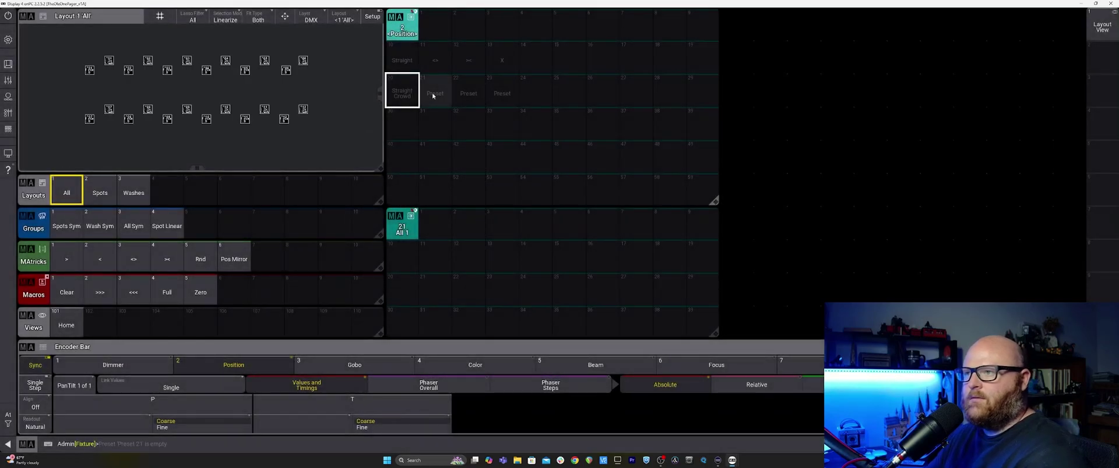
Step: Store an empty position preset 30 labelled "Straight Up" and relabel position preset 10 "Straight Down"
drag(402, 124, 402, 95)
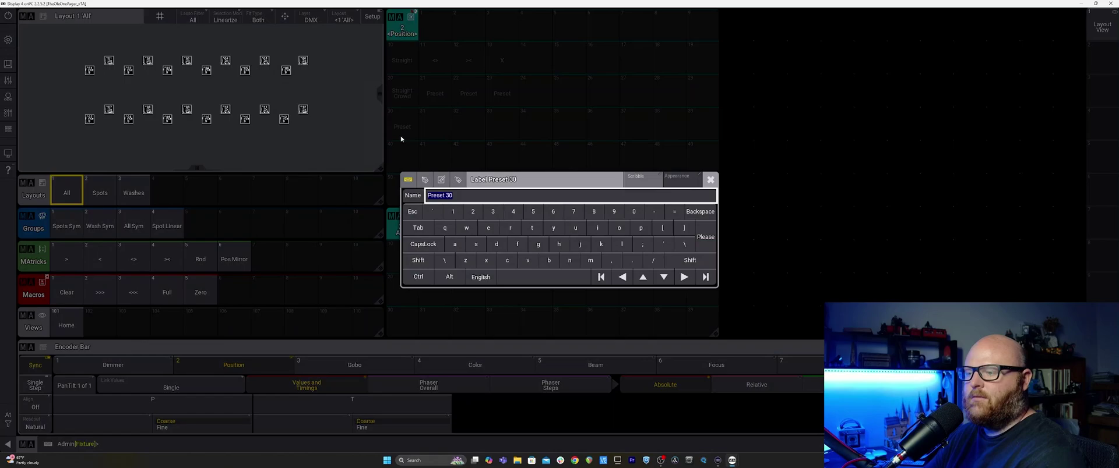
text(Straight Up)
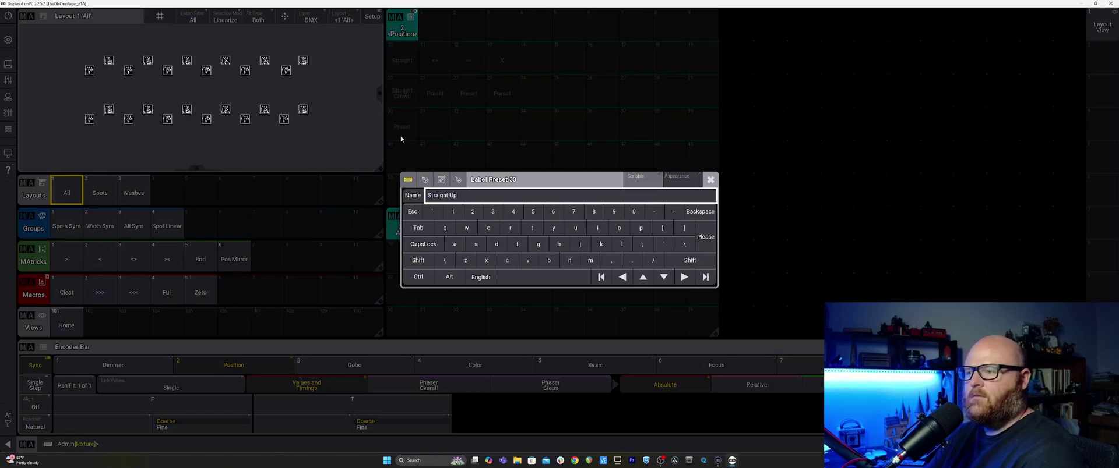
key(Return)
drag(403, 61, 396, 37)
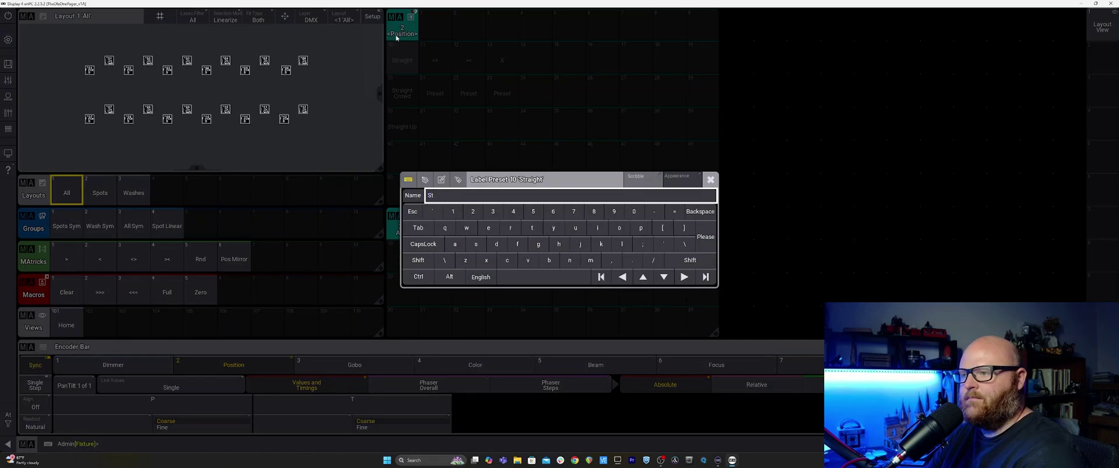
text(Down)
key(Return)
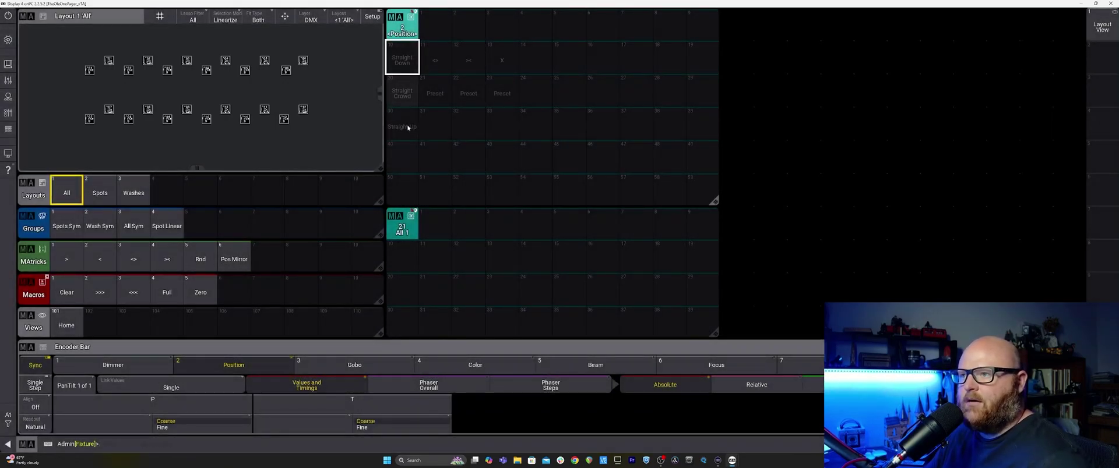
click(441, 92)
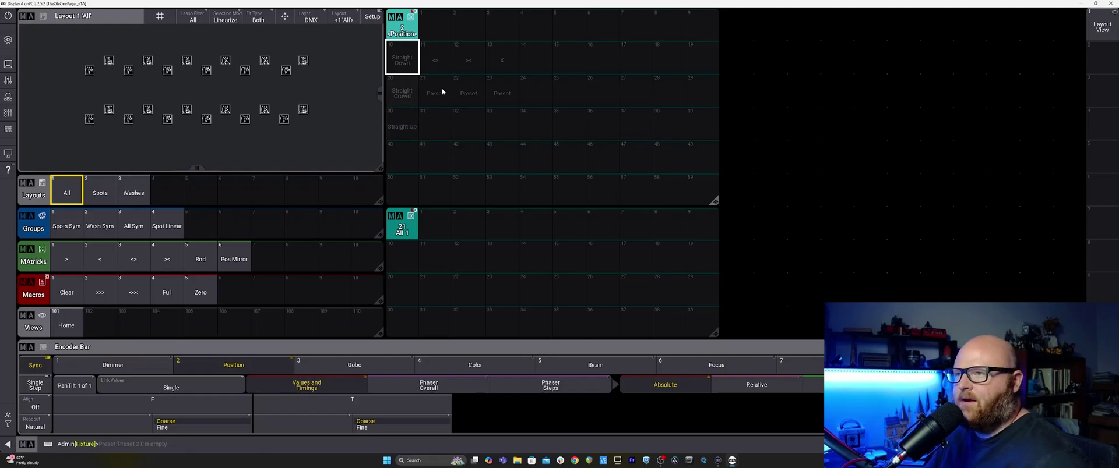
click(468, 92)
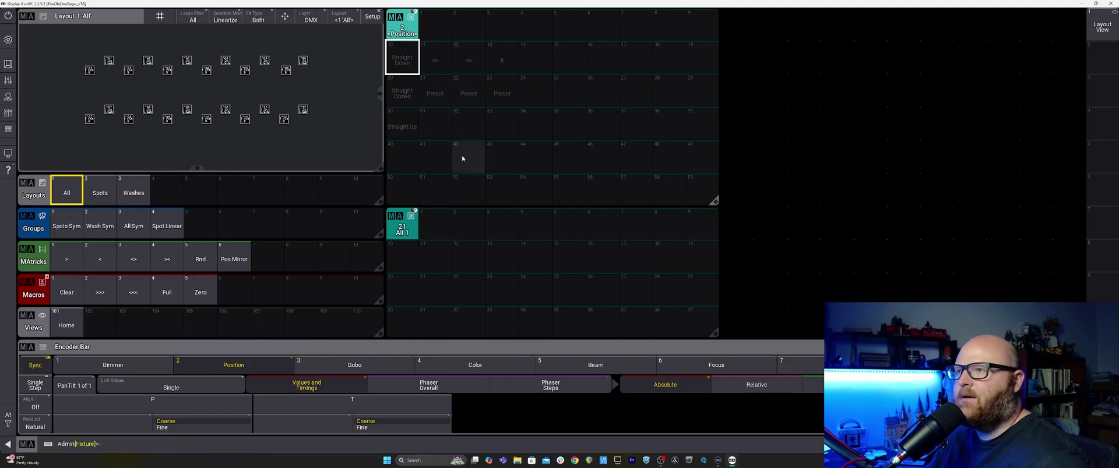
click(408, 72)
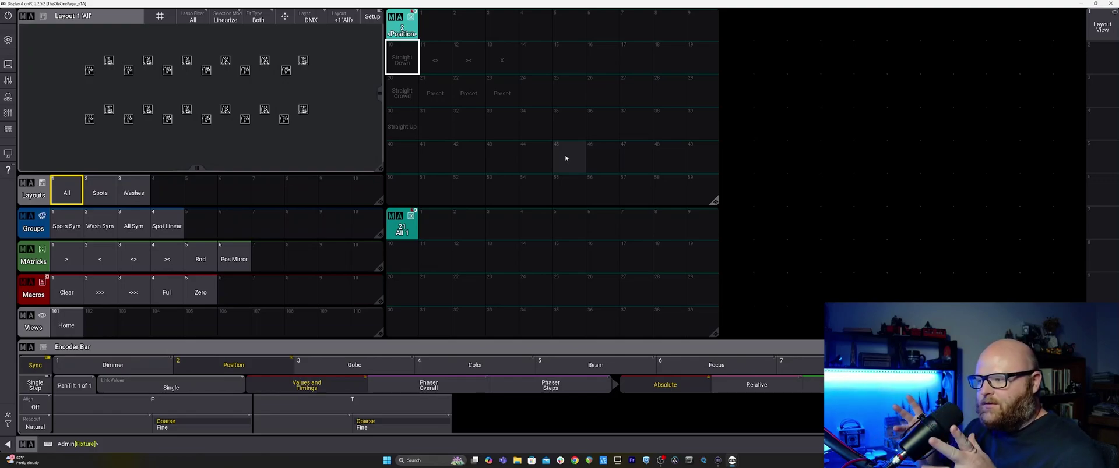
click(426, 103)
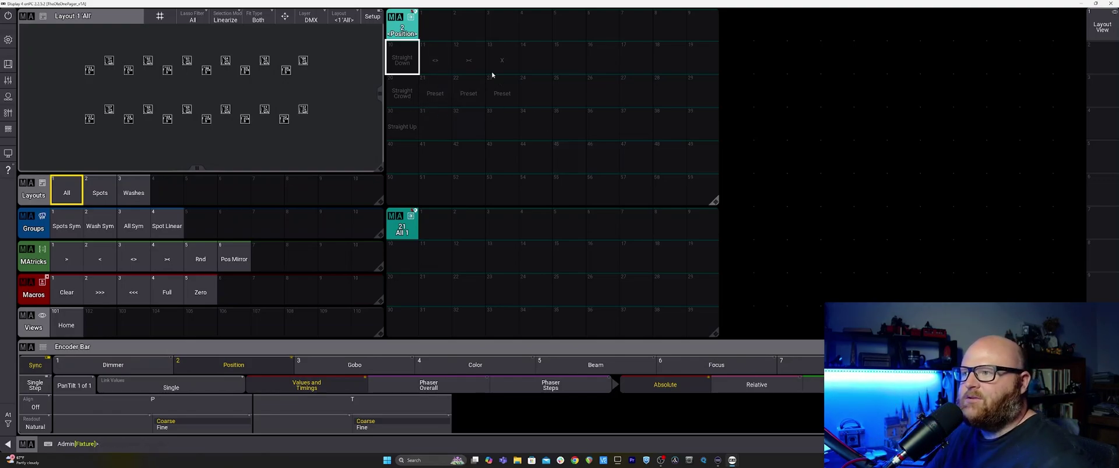
click(460, 63)
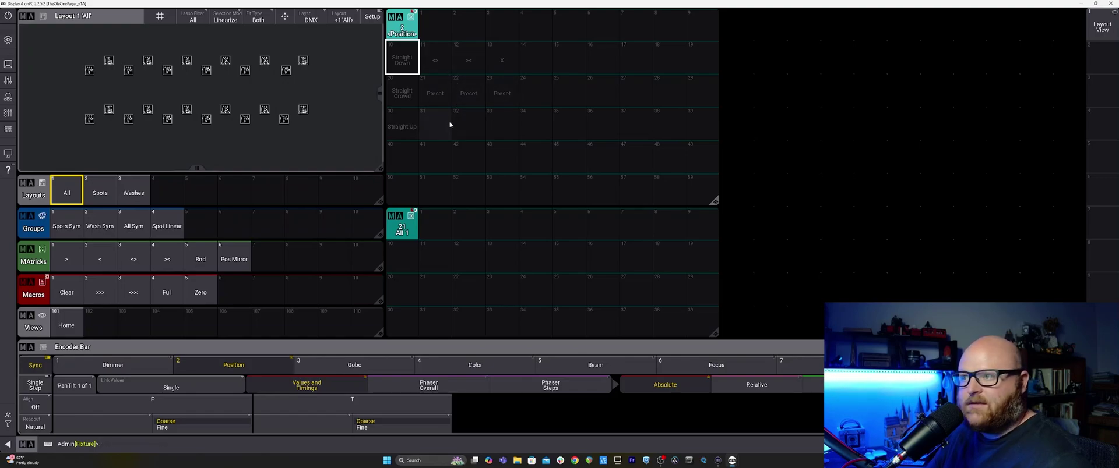
click(444, 121)
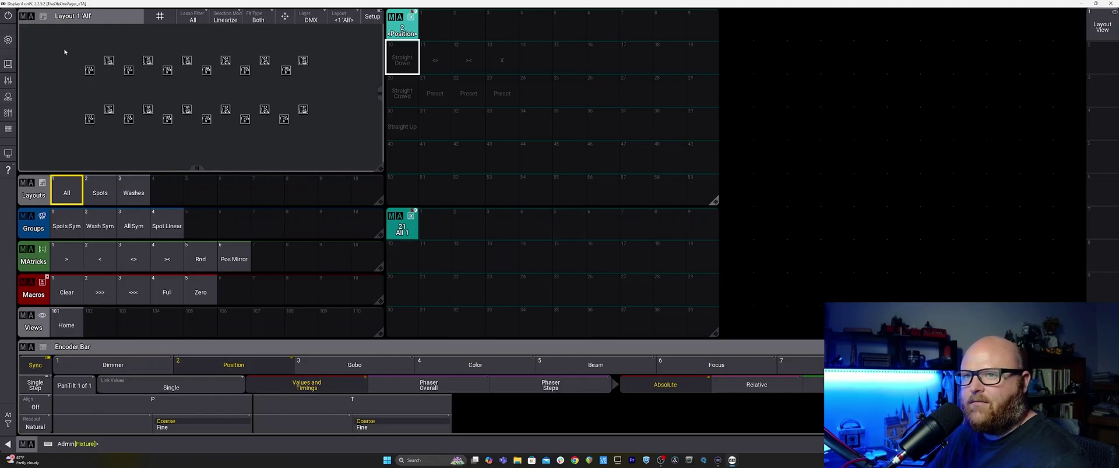
drag(64, 52, 323, 141)
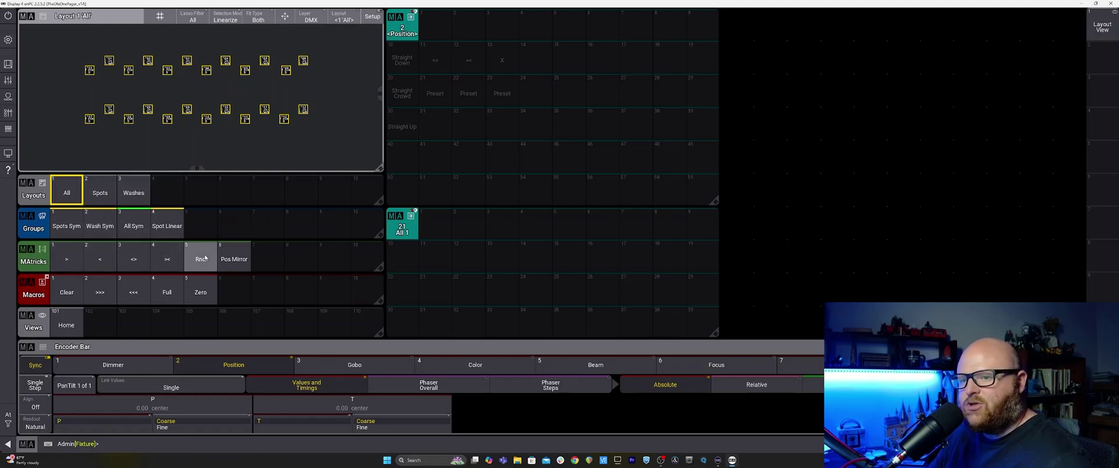
click(134, 260)
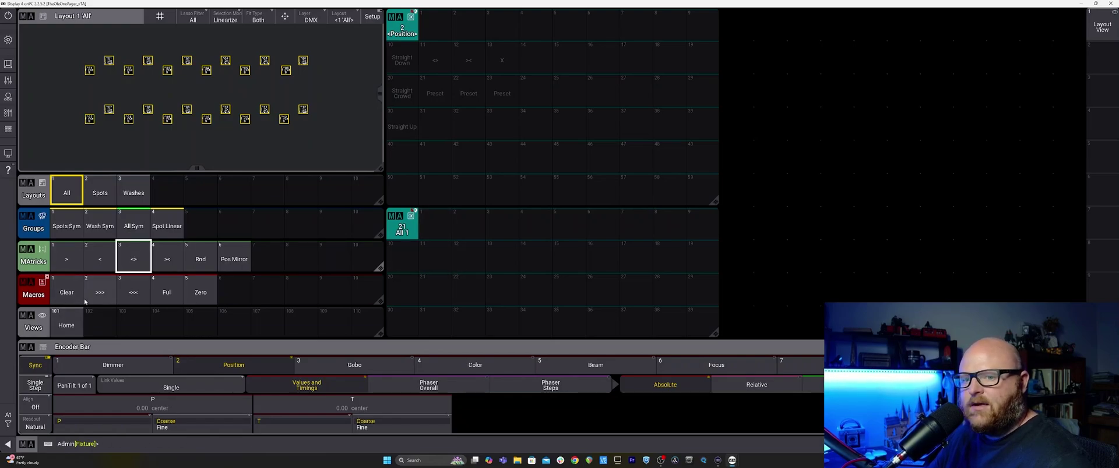
click(65, 293)
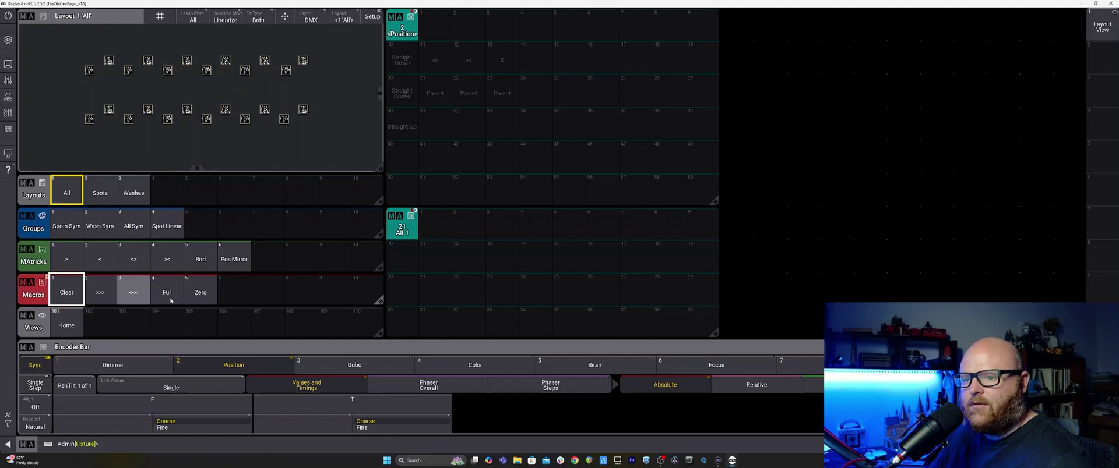
Step: Select the Spots Sym group, bring its fixtures to full intensity, and recall the Home view
click(62, 212)
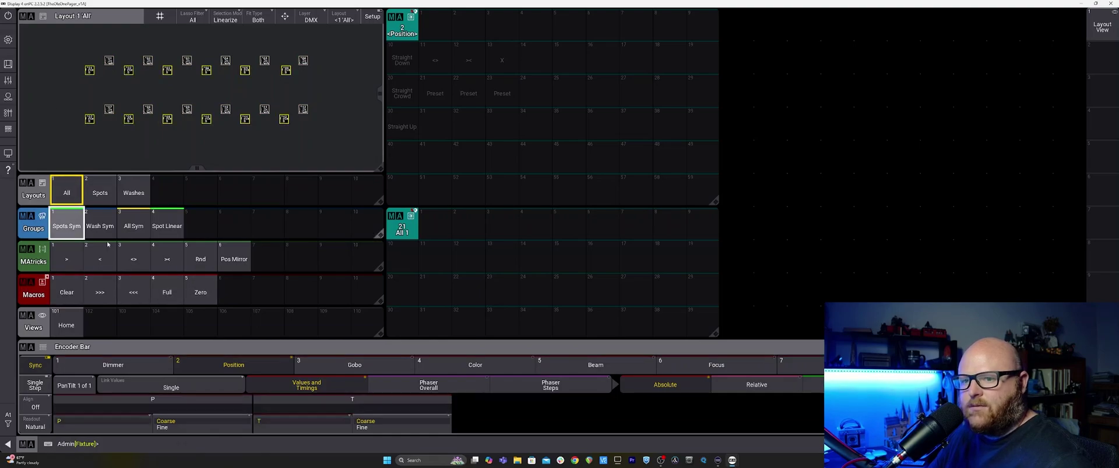
click(167, 293)
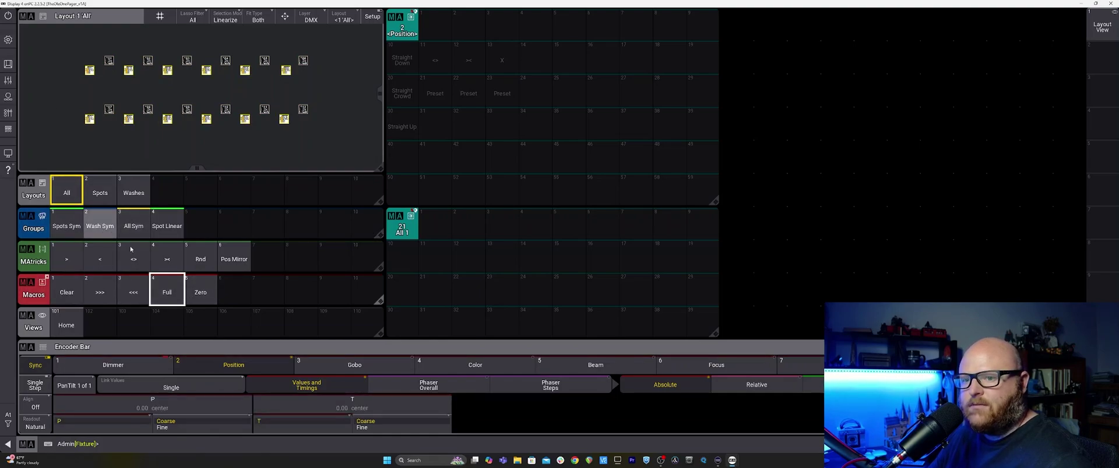
click(201, 293)
click(123, 283)
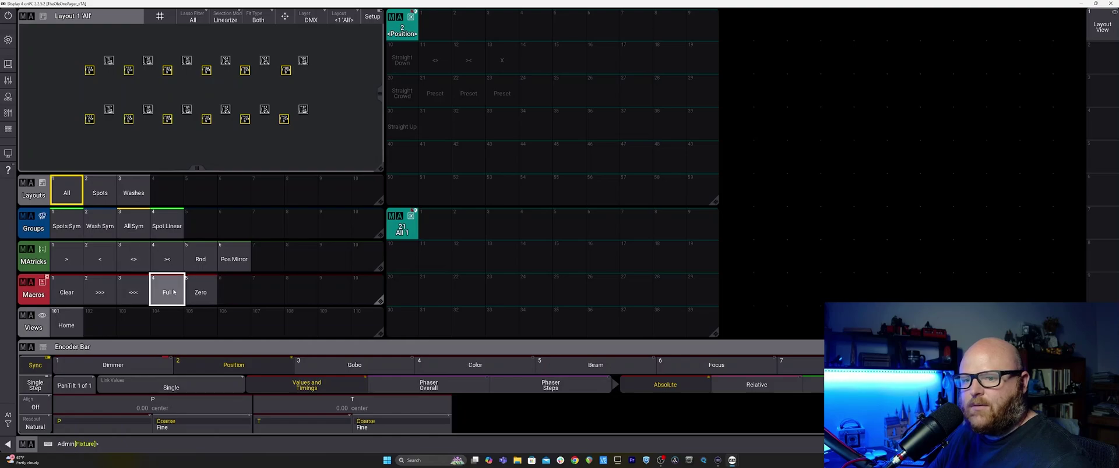
click(67, 326)
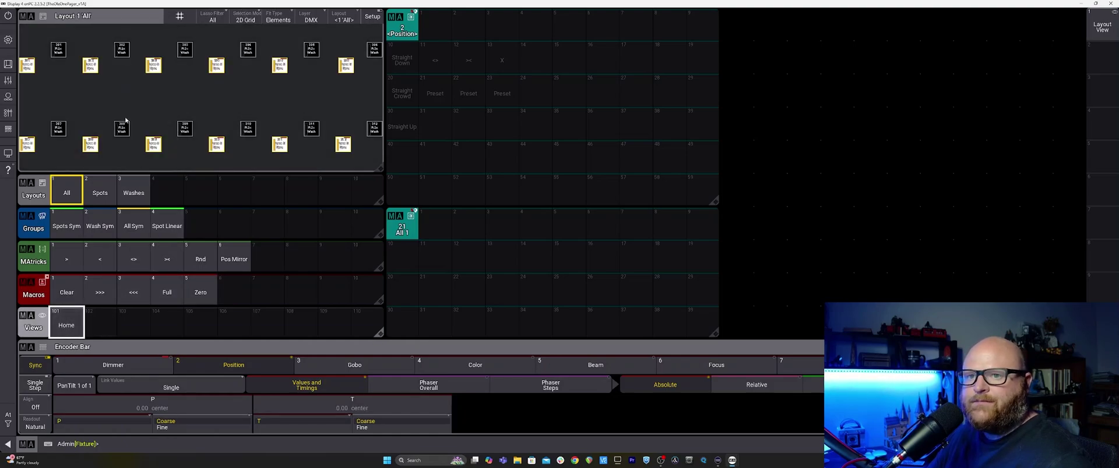
Step: Show the All layout with every fixture fitted in the layout window and store the arrangement over the Home view
click(133, 193)
click(101, 195)
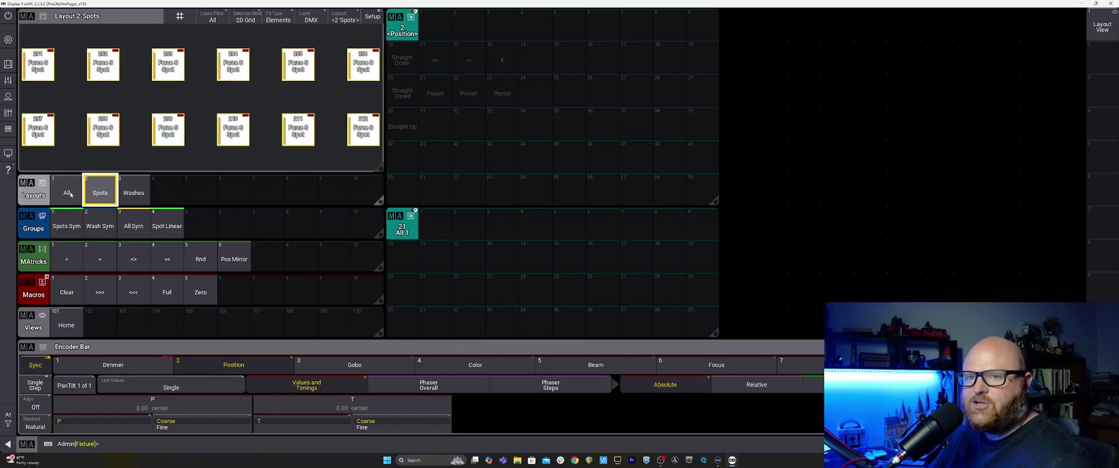
click(66, 193)
scroll(177, 100, down, 2)
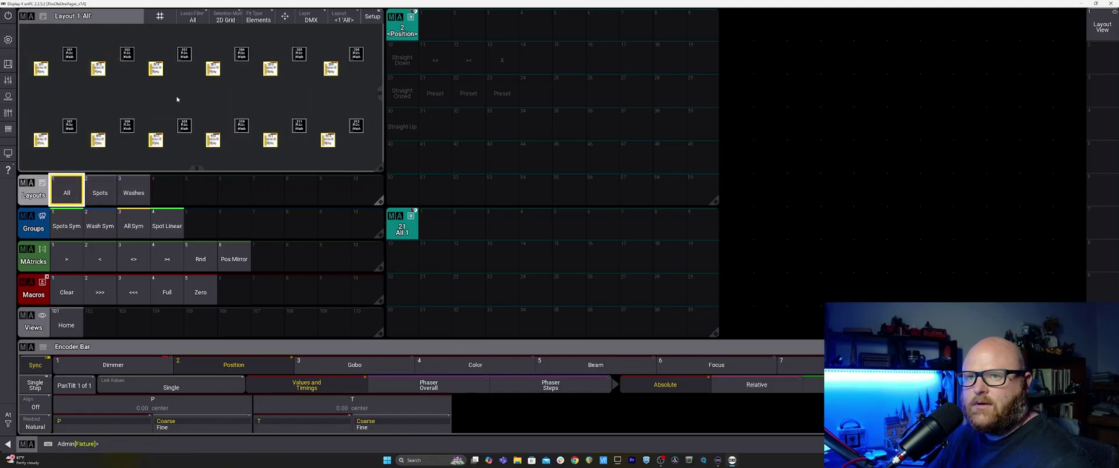
click(68, 333)
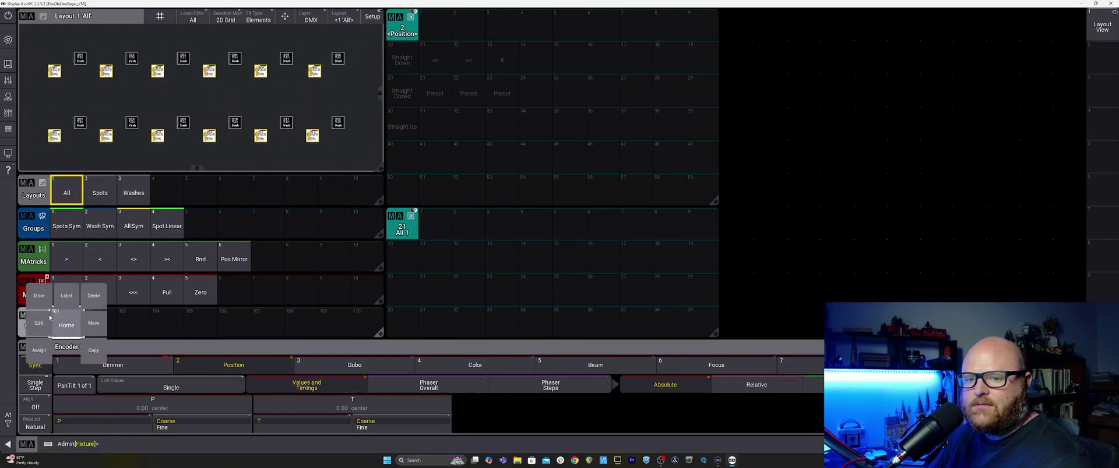
click(152, 432)
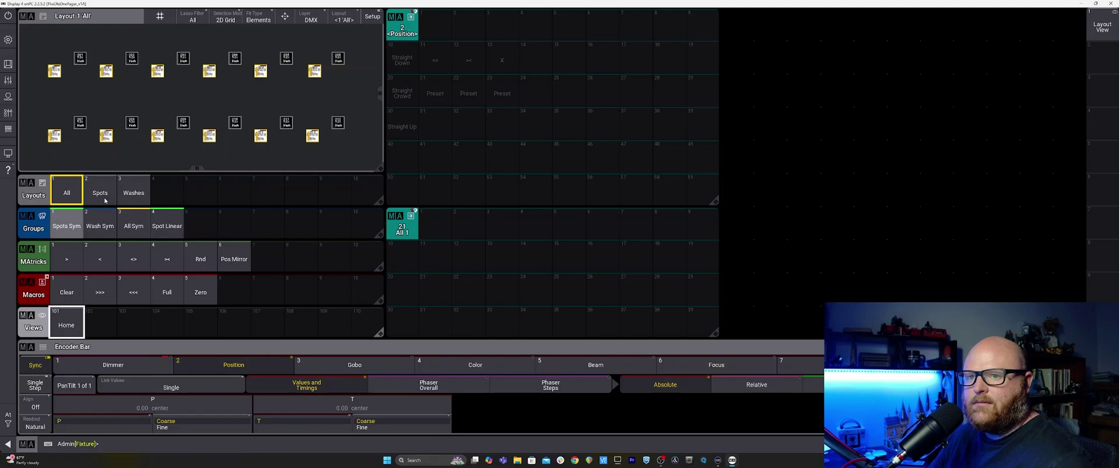
Step: Bring the All Sym group to full in color preset H_216 S_80 and give the Wash Sym group color preset H_36 S_60
click(136, 227)
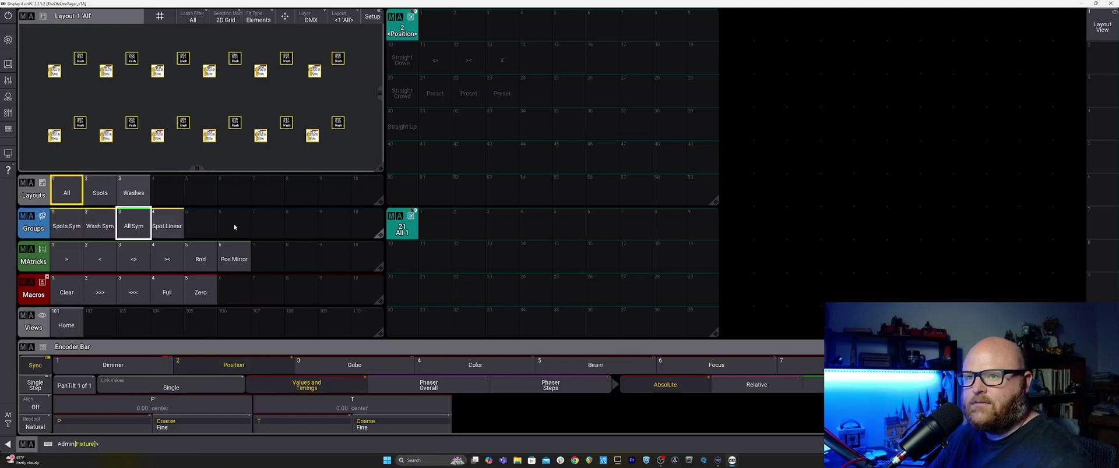
click(169, 292)
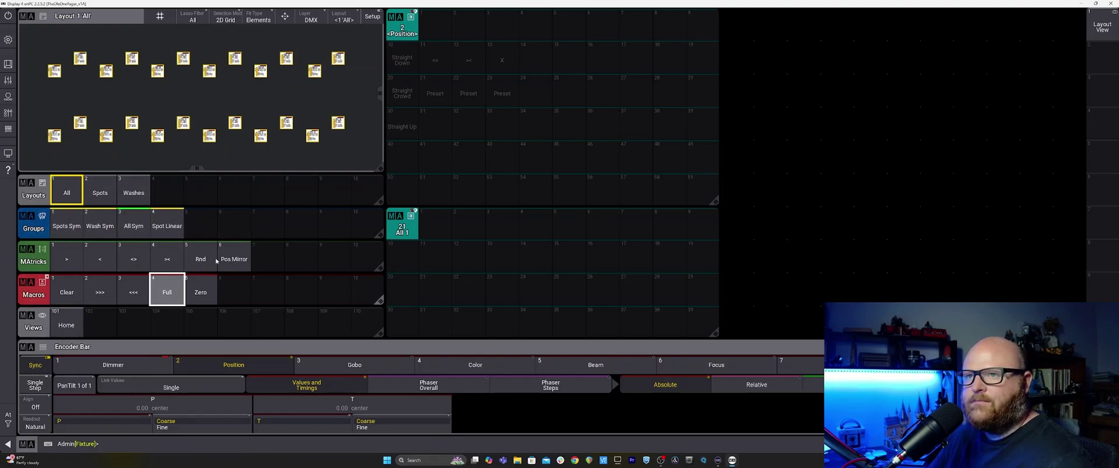
click(475, 365)
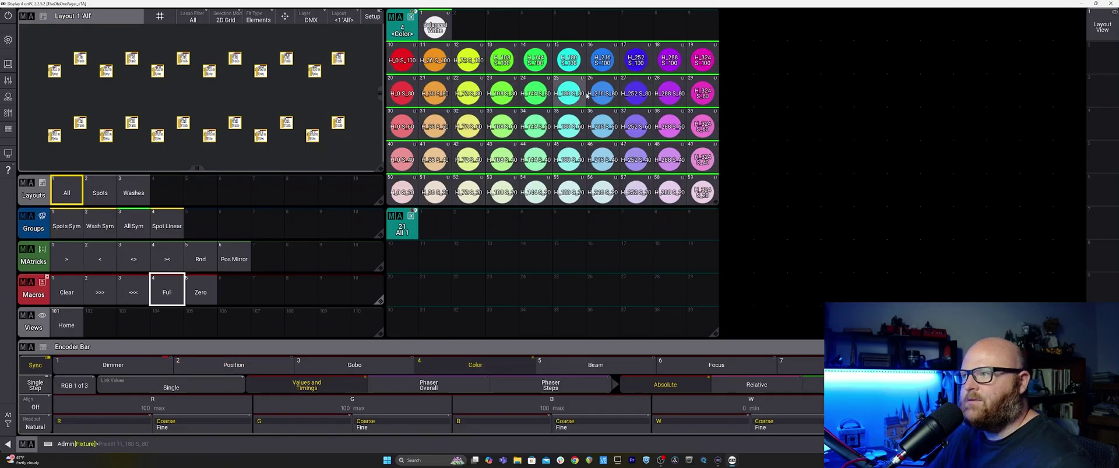
click(535, 92)
click(591, 93)
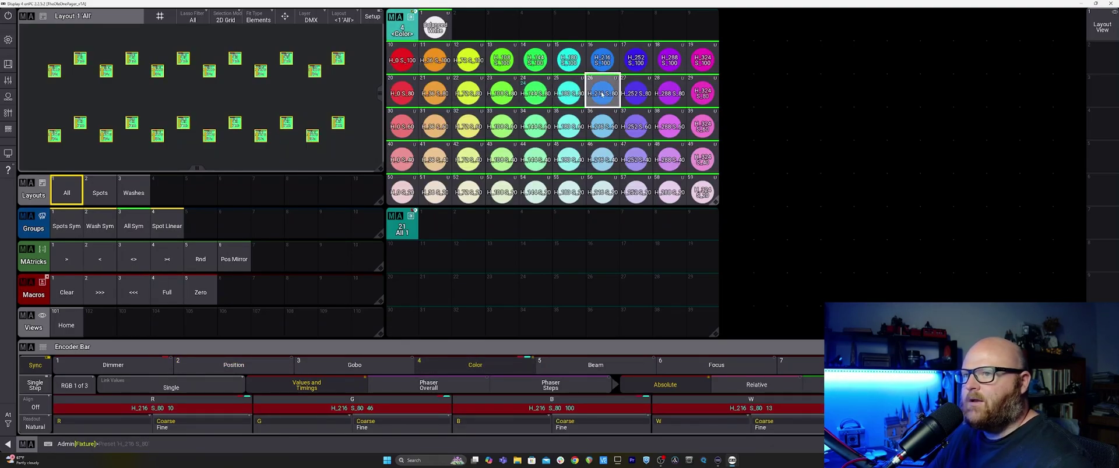
click(105, 228)
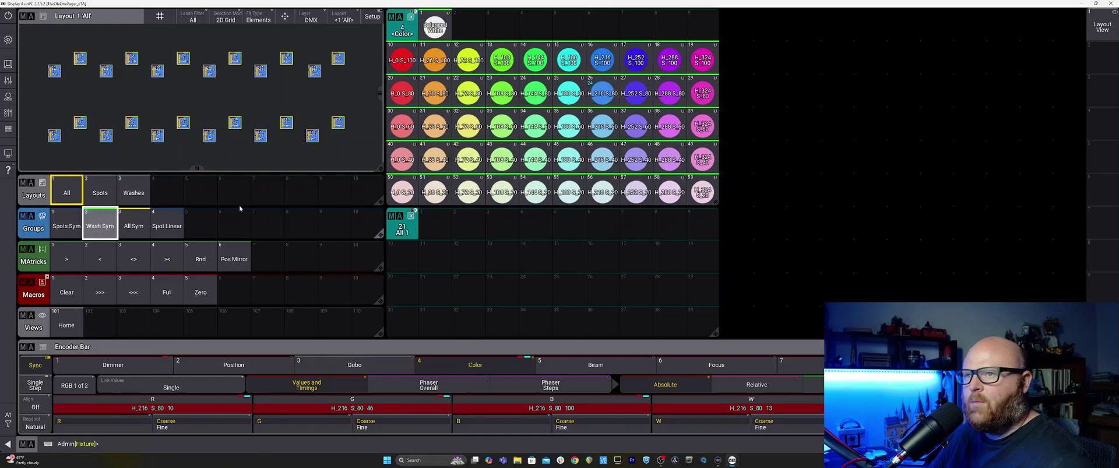
click(431, 127)
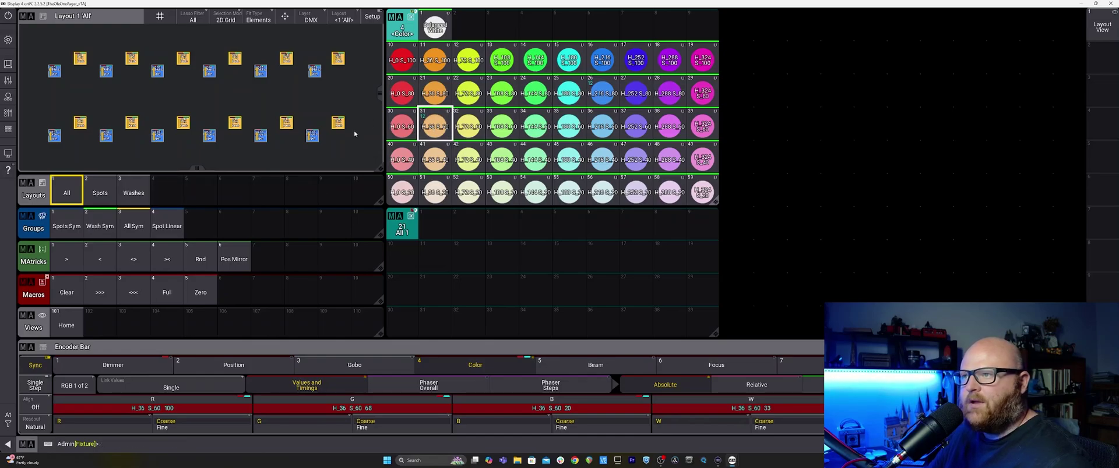
Step: Switch to the position presets, clear the programmer, and store the screen over the Home view
click(234, 365)
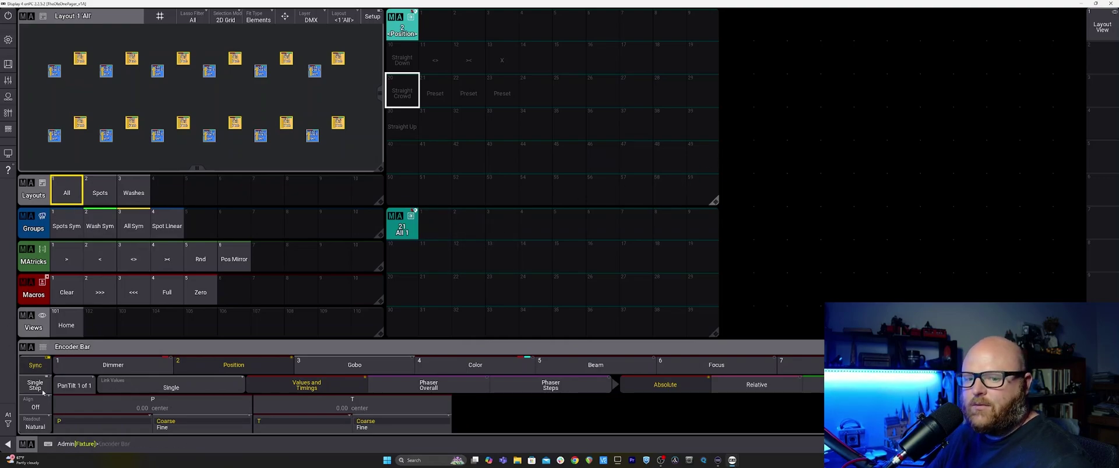
click(8, 419)
click(44, 422)
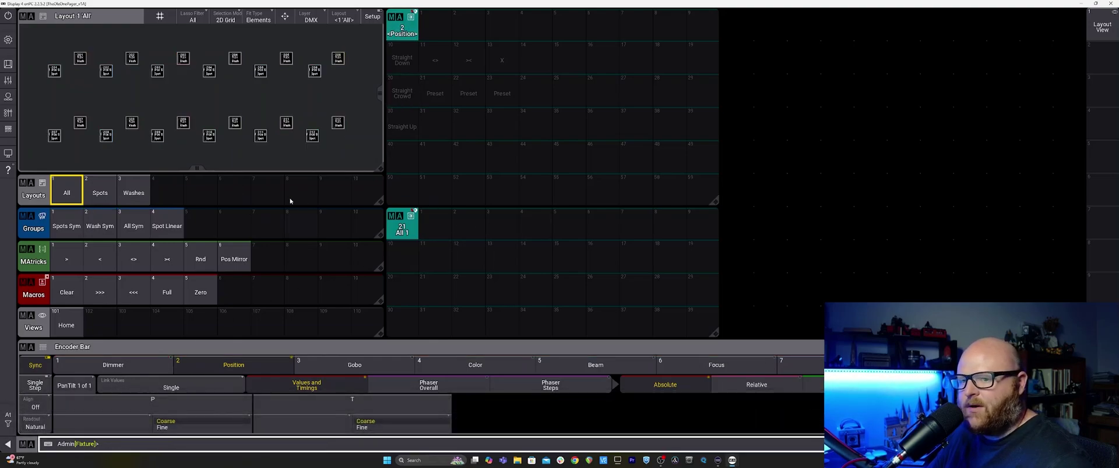
key(s)
click(72, 329)
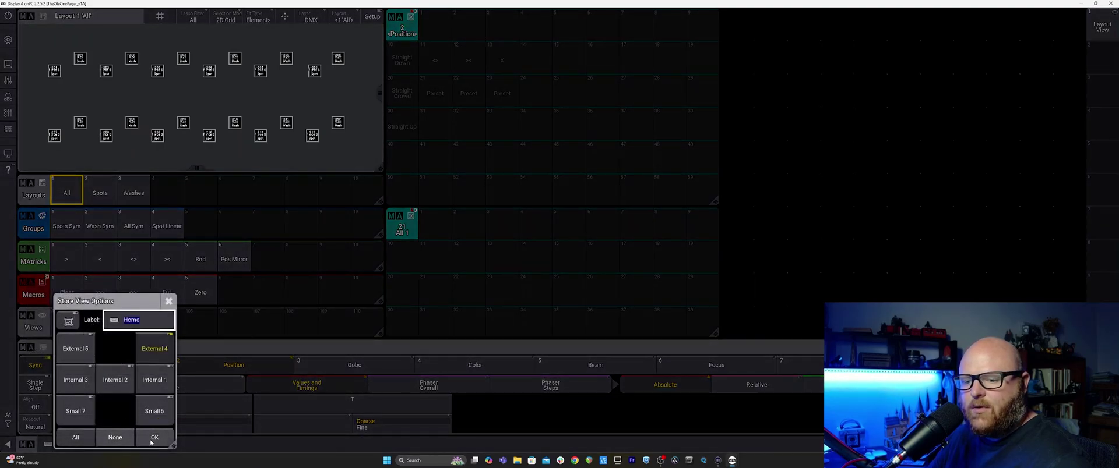
click(151, 442)
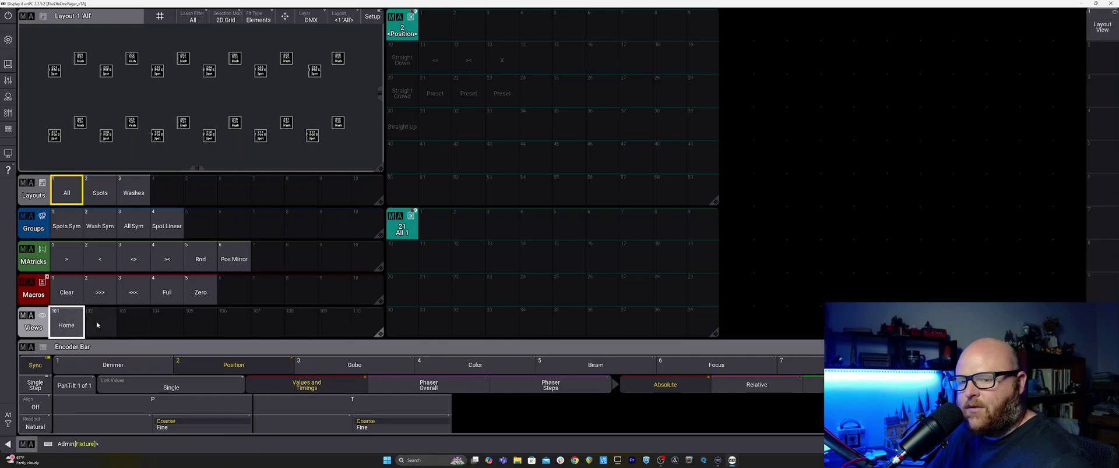
Step: Store the current screen as a new view in slot 102 labelled "Playback View"
drag(101, 322, 82, 309)
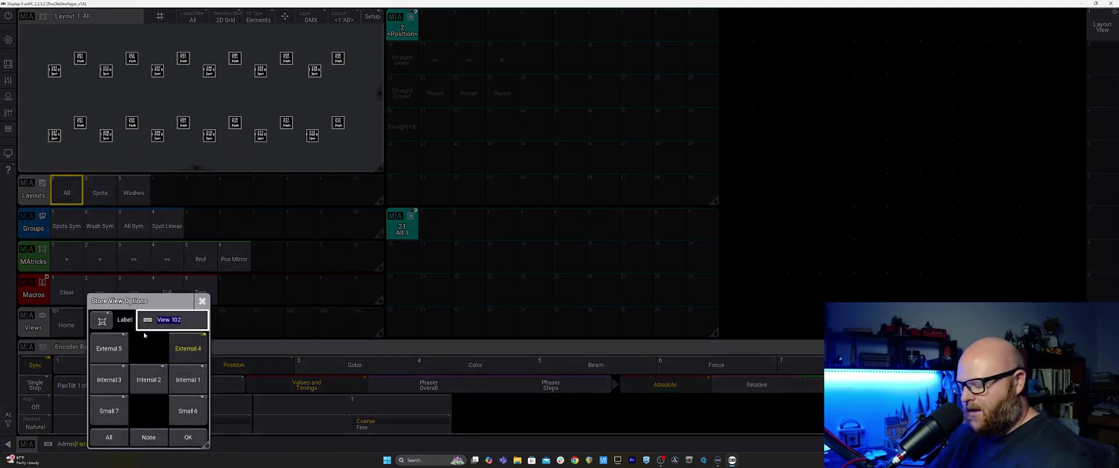
text(Playba)
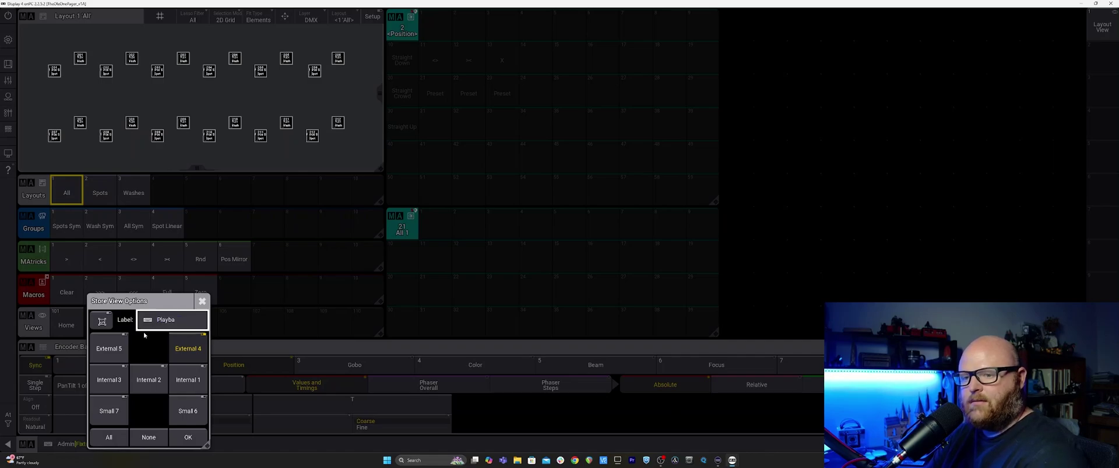
text(ck View)
key(Return)
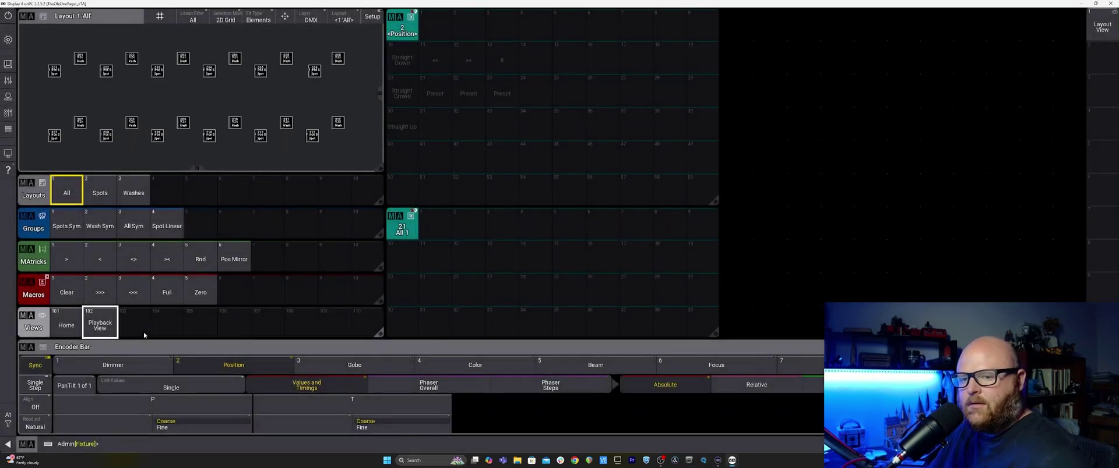
click(100, 328)
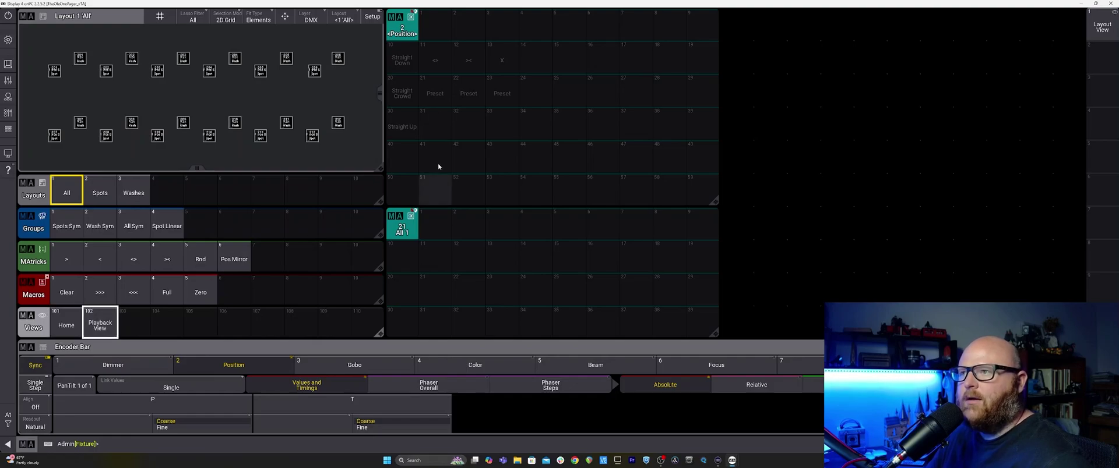
click(402, 24)
click(564, 22)
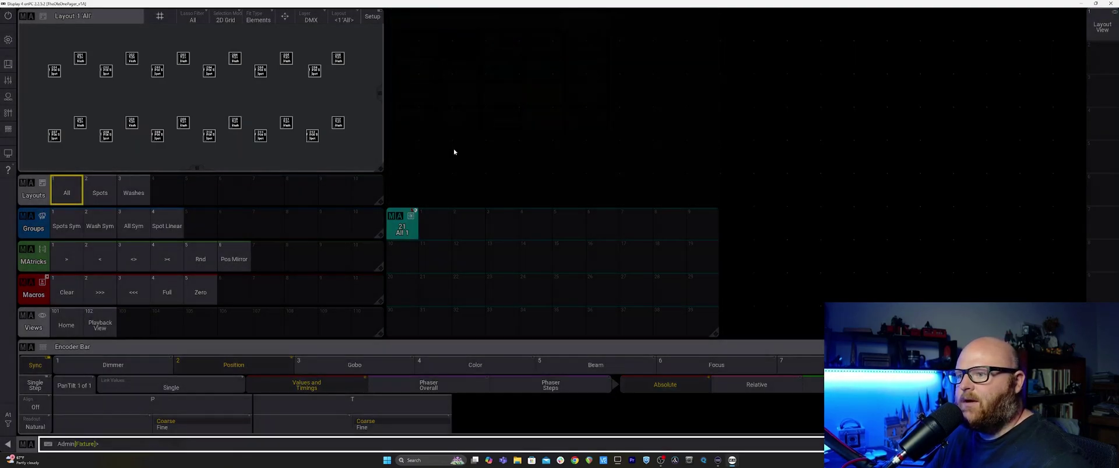
click(401, 219)
click(580, 222)
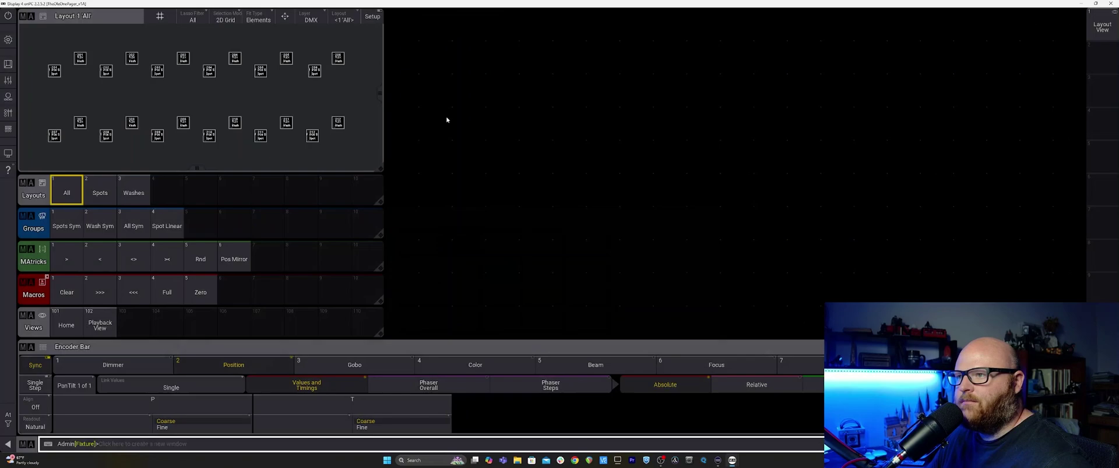
click(389, 16)
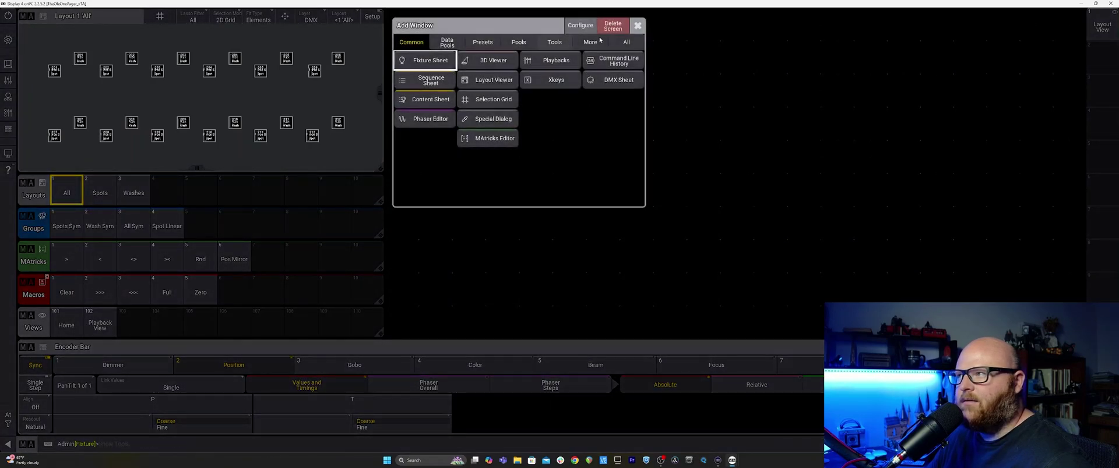
click(637, 27)
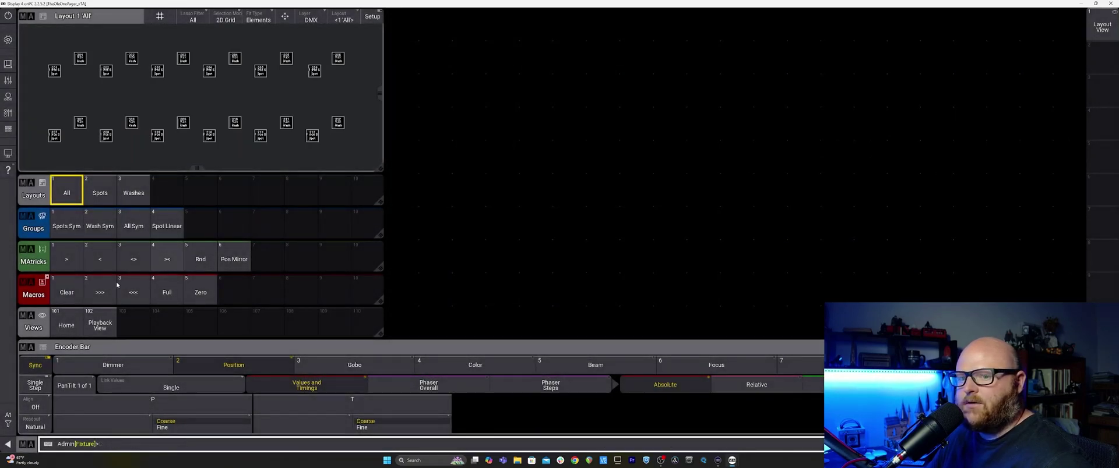
click(97, 326)
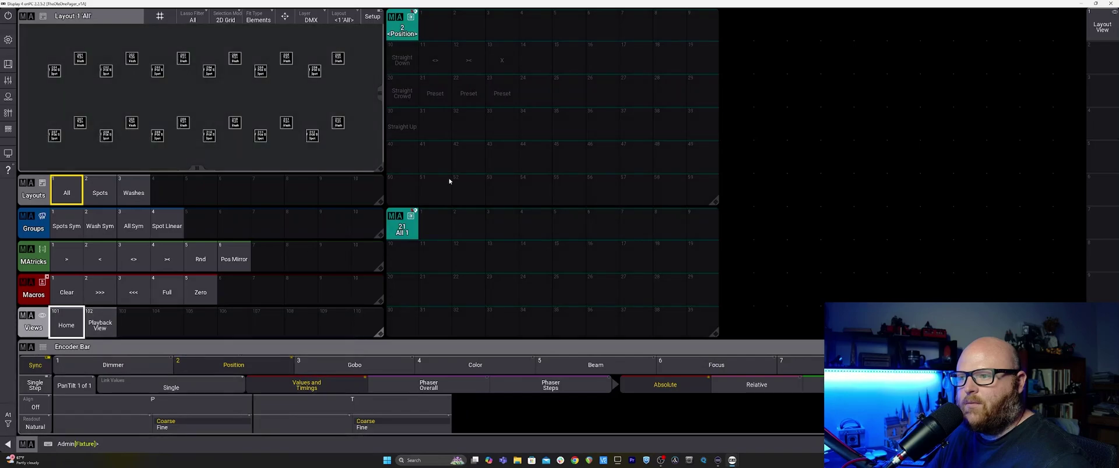
Step: Replace the Position preset pool window with a Sequence Sheet and size it to the width of the removed pool
click(395, 15)
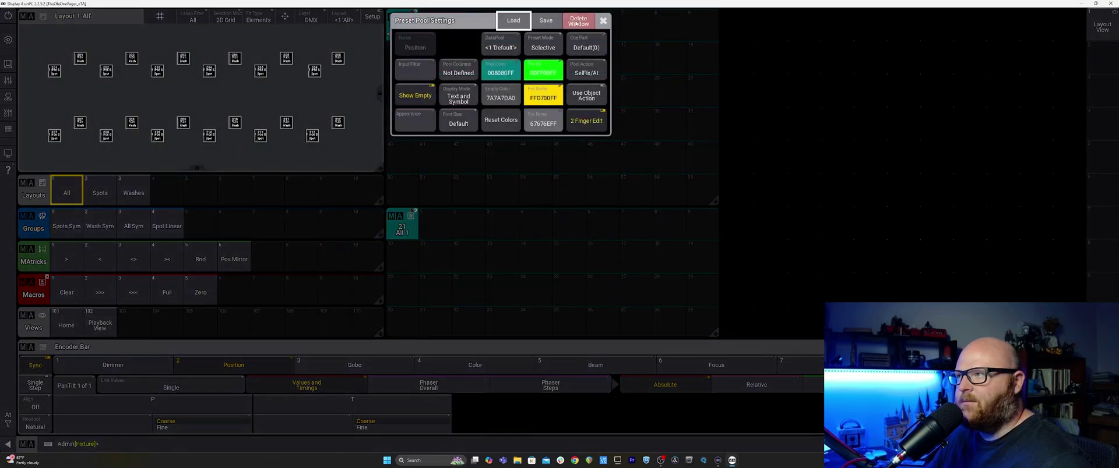
click(579, 24)
click(389, 14)
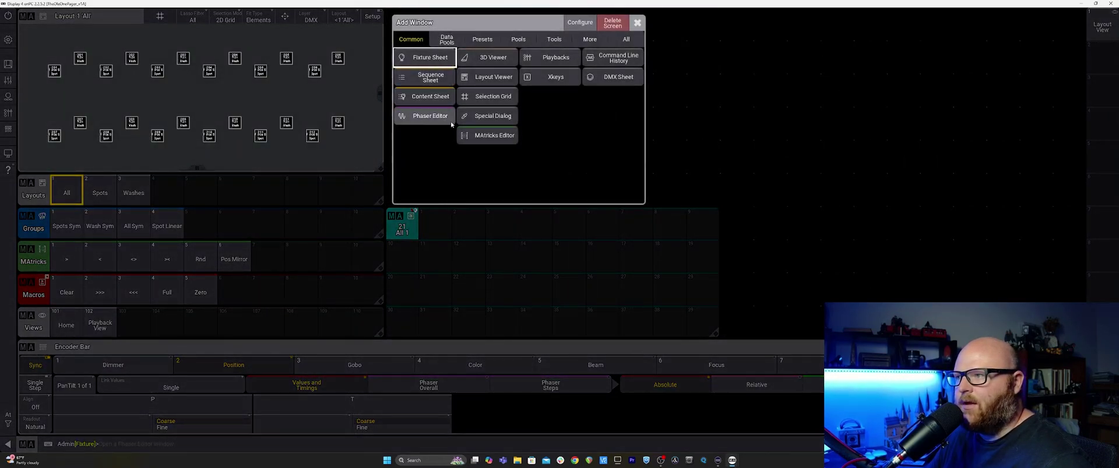
click(412, 84)
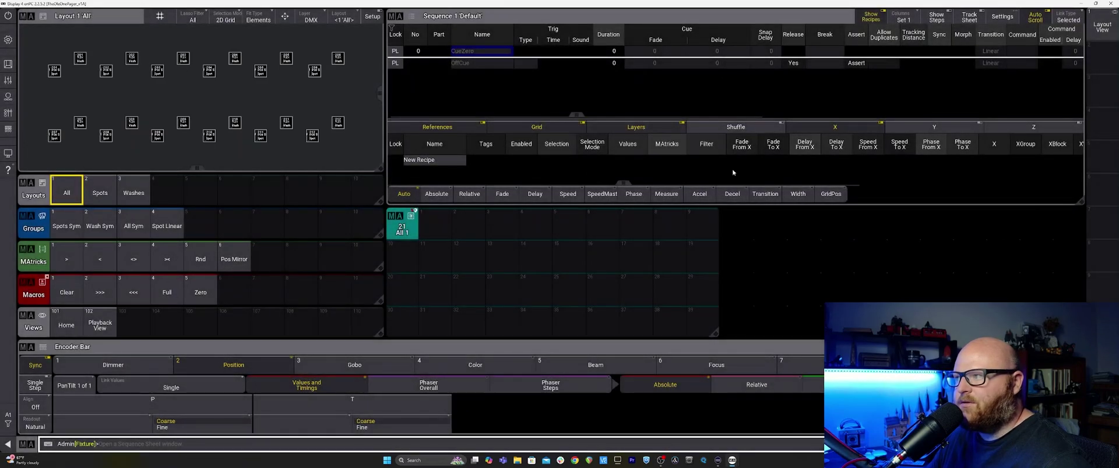
drag(1082, 204, 718, 210)
Step: Delete the All 1 preset pool window and extend the Sequence Sheet down to the Encoder Bar
click(397, 217)
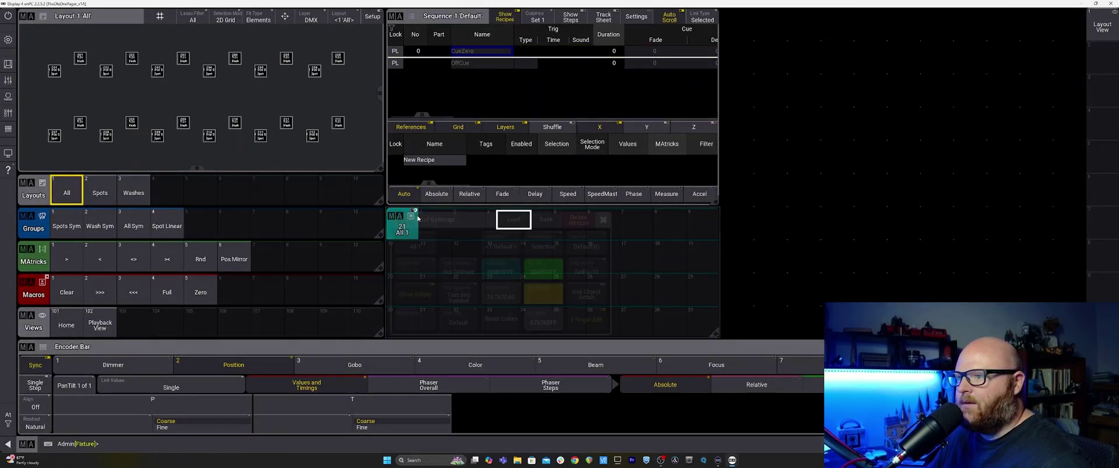
click(578, 219)
drag(717, 205, 721, 340)
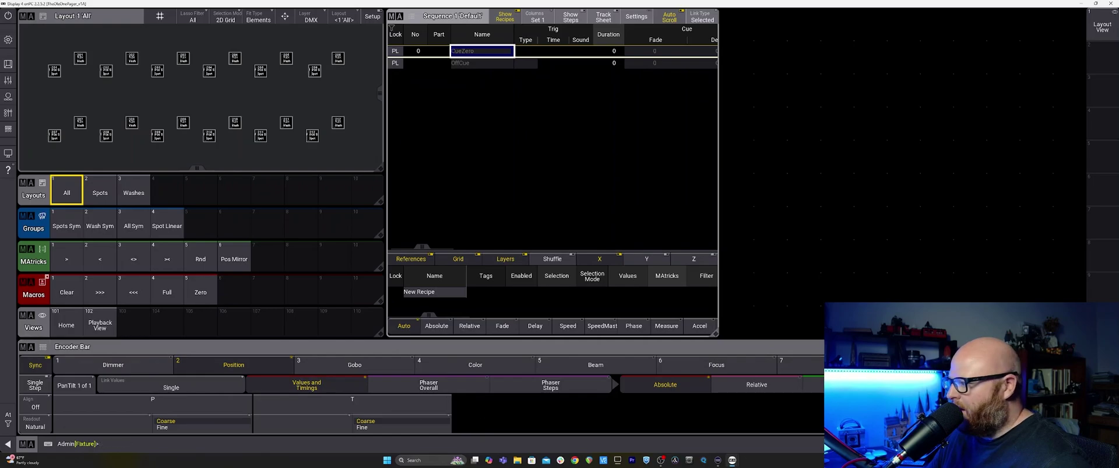
Step: Narrow the Encoder Bar to end flush with the Sequence Sheet and store the screen over Playback View
drag(824, 434, 720, 438)
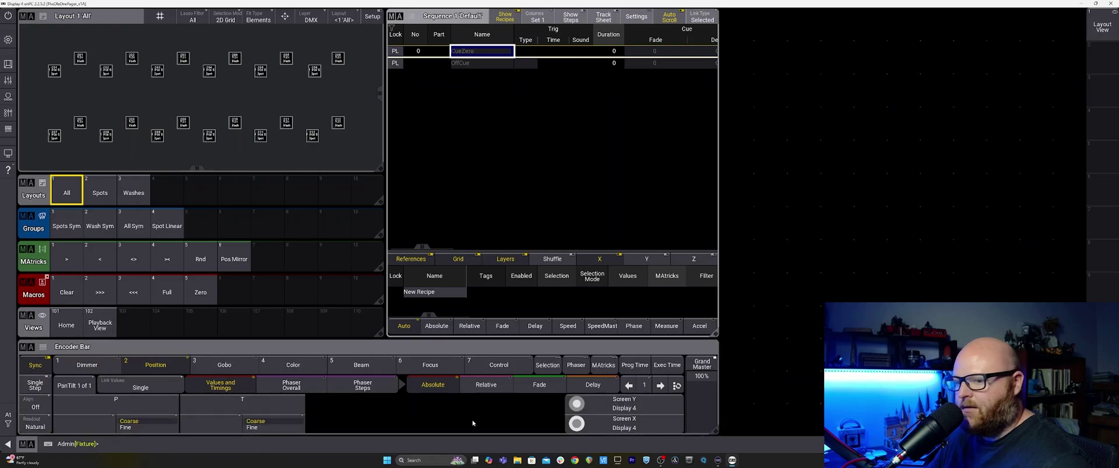
click(100, 325)
click(72, 295)
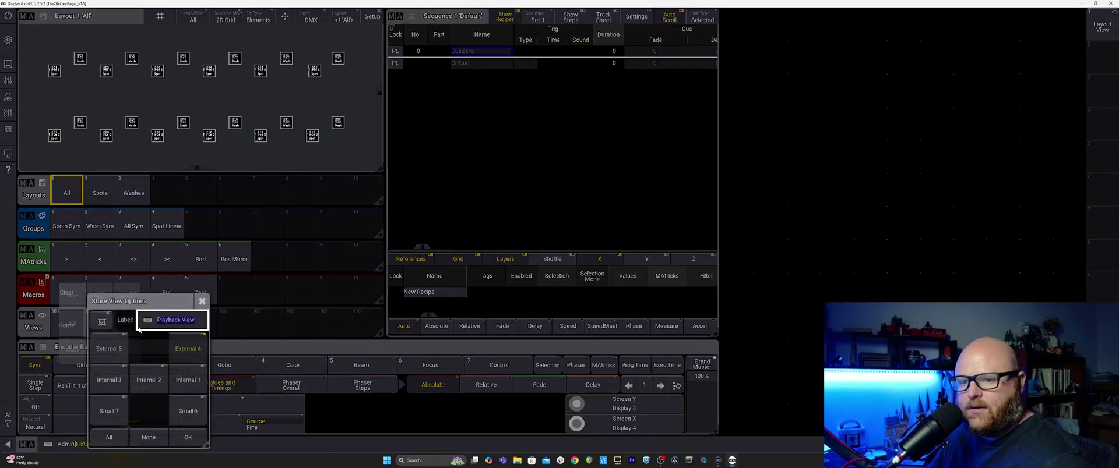
click(189, 438)
Step: Recall the Home view, narrow its Encoder Bar to the preset pools' edge, and store the result over Home
click(67, 326)
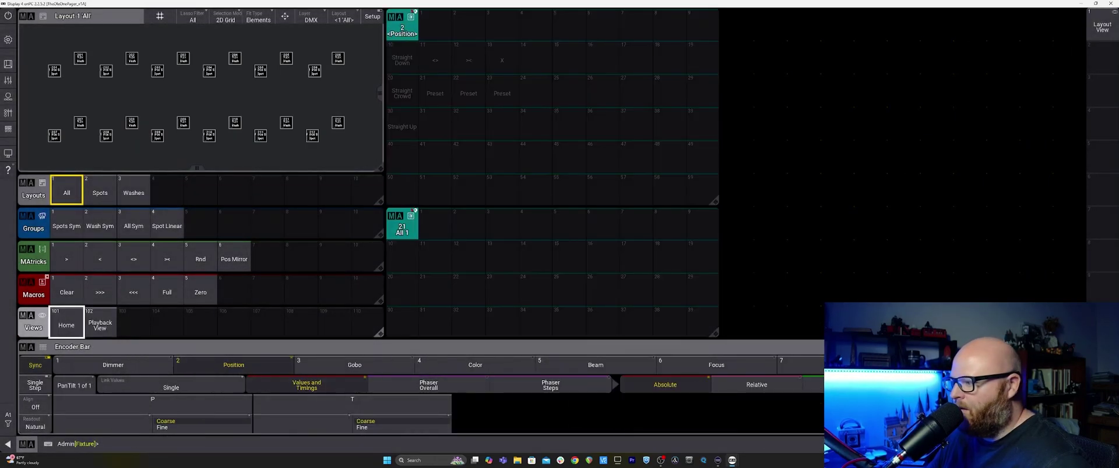
drag(820, 432, 717, 434)
right_click(67, 323)
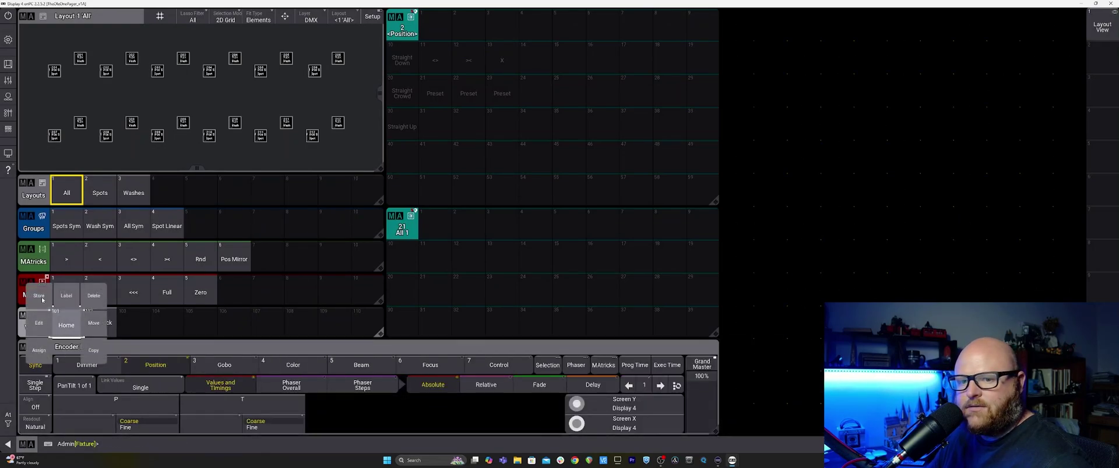
click(72, 296)
click(155, 434)
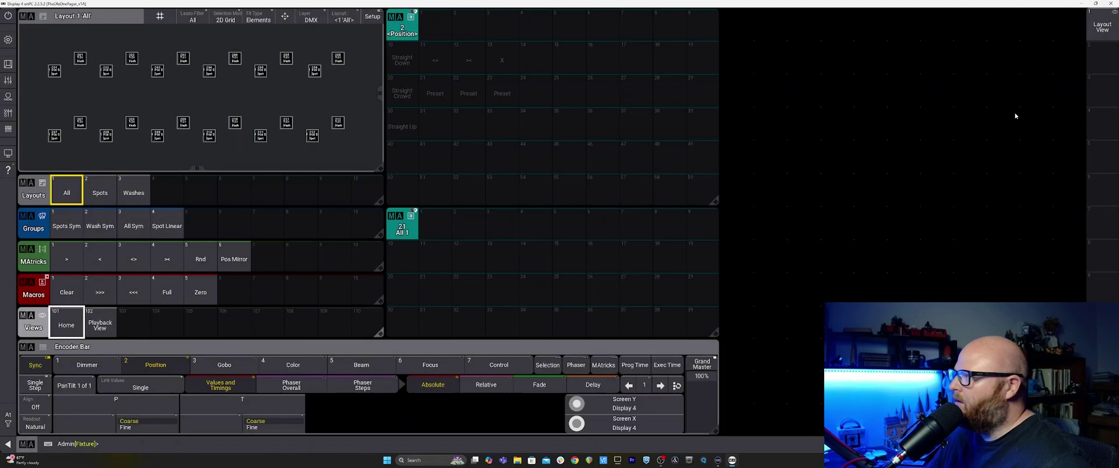
Step: Store the current screen over the Layout View button, keeping External 4 as the stored display
right_click(1100, 25)
click(1051, 21)
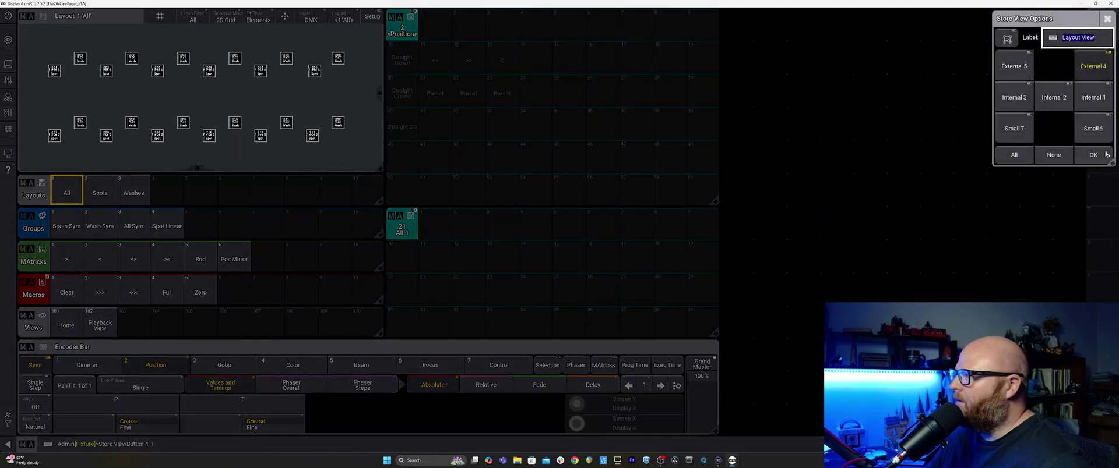
click(1093, 154)
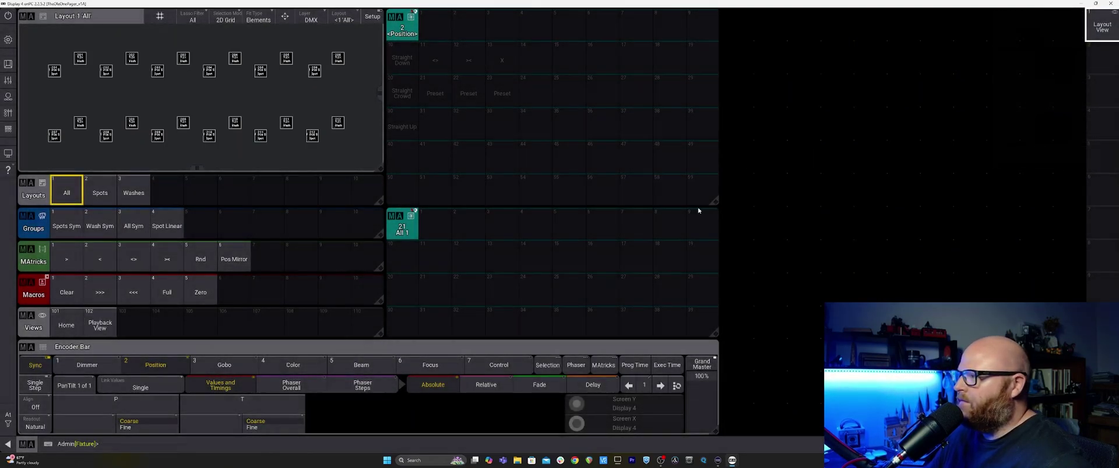
Step: Recall the Playback View and delete its Layout Viewer window
click(101, 326)
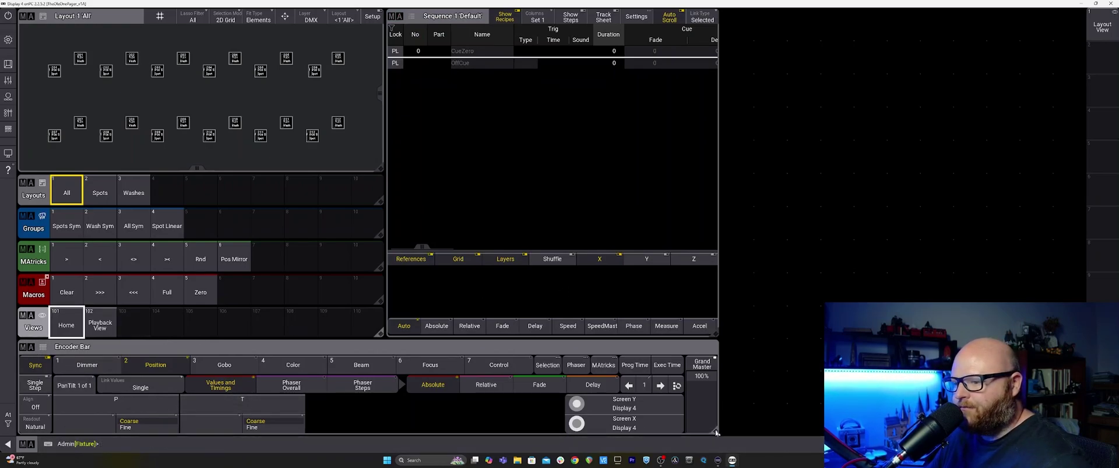
drag(716, 433, 345, 441)
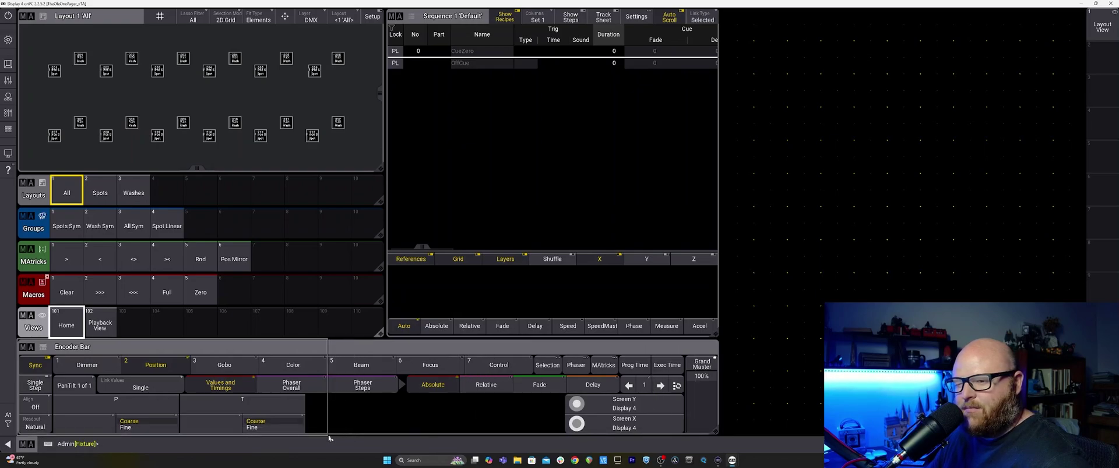
drag(329, 438, 731, 453)
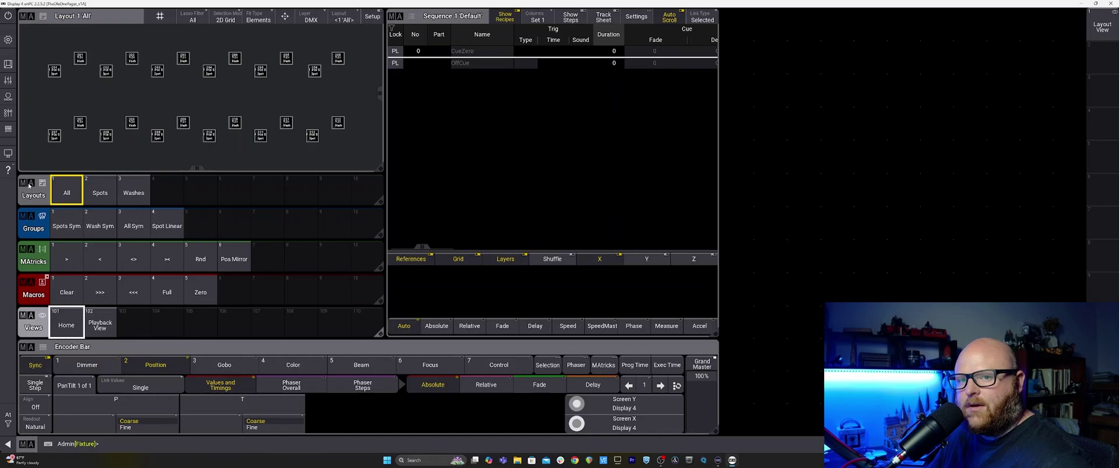
click(42, 15)
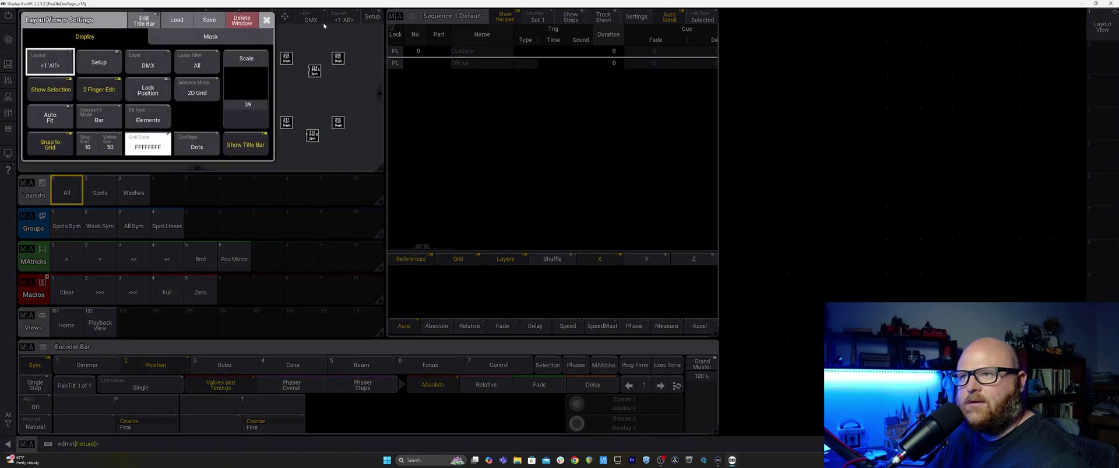
click(243, 22)
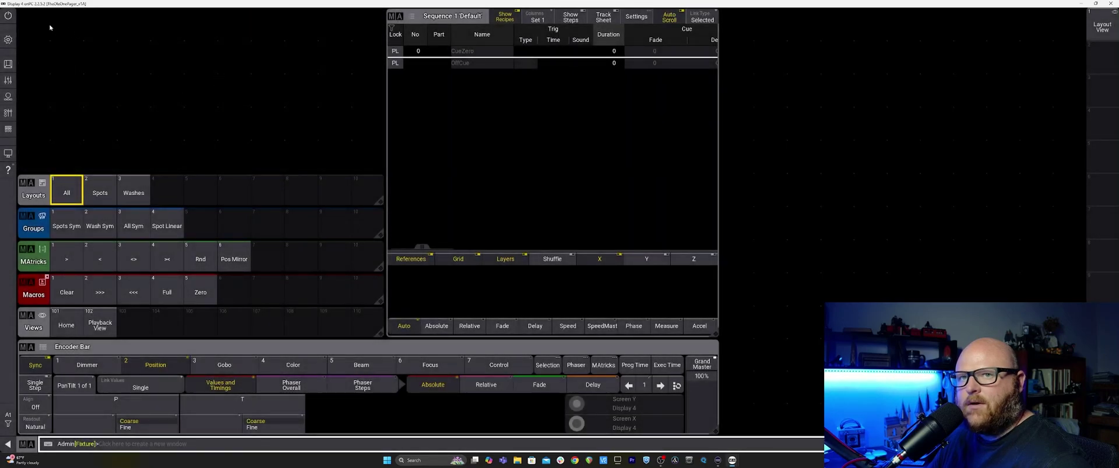
click(19, 17)
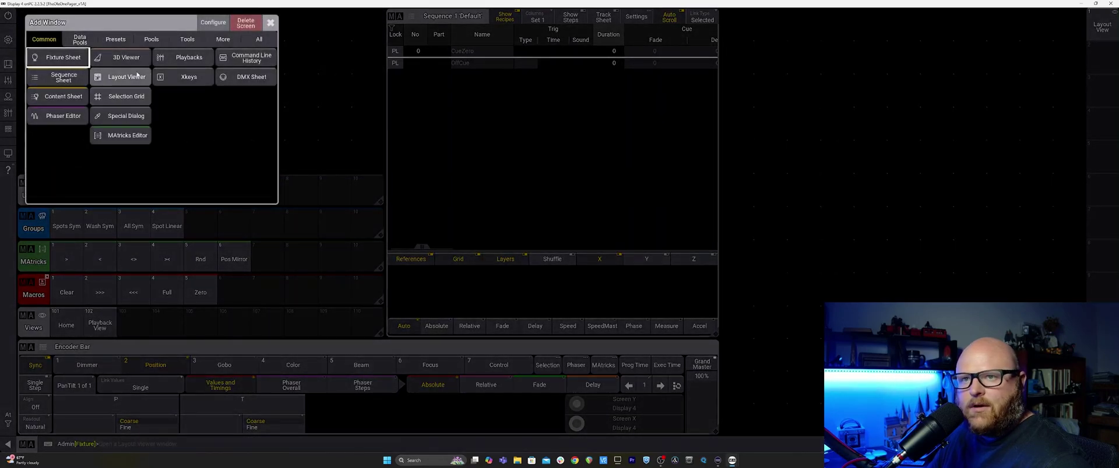
click(271, 23)
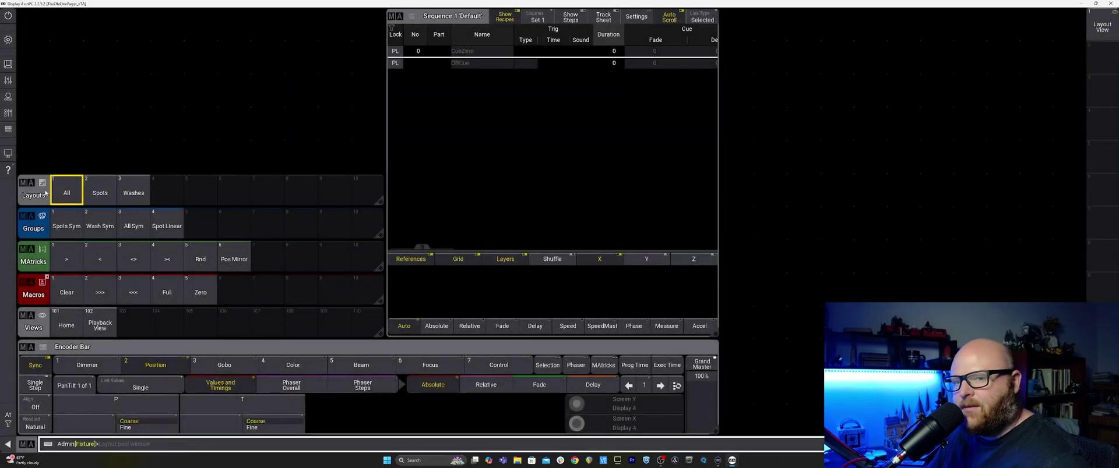
Step: Delete the Layouts, Groups, MAtricks and Macros pool windows, keeping only the Views pool above the Encoder Bar
mouse_move(37, 198)
mouse_down()
mouse_move(45, 29)
mouse_move(44, 181)
mouse_move(38, 32)
mouse_move(28, 184)
mouse_up()
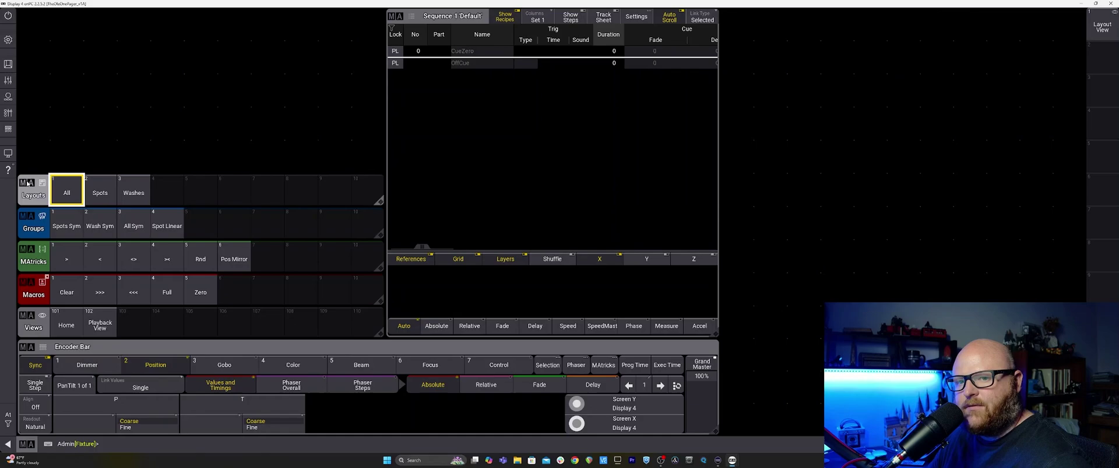
click(28, 184)
click(178, 186)
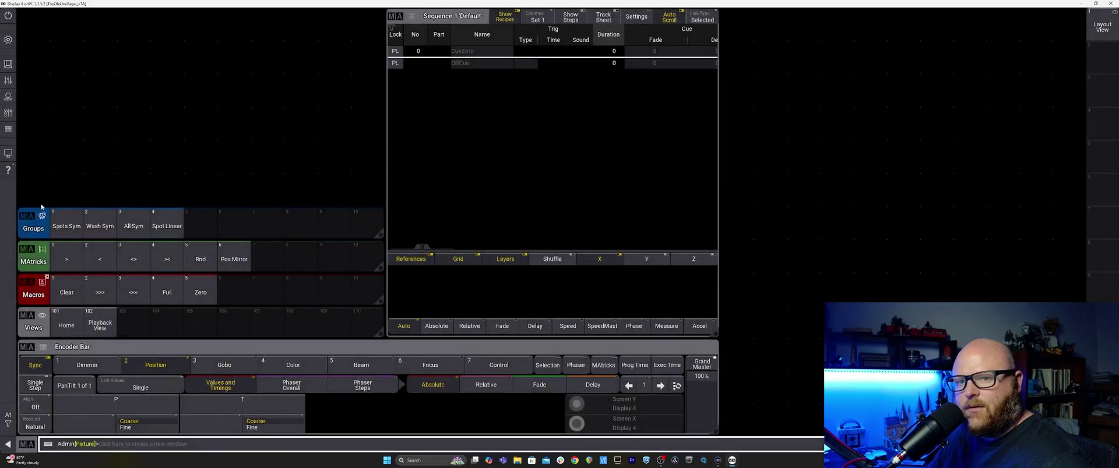
click(27, 217)
click(169, 223)
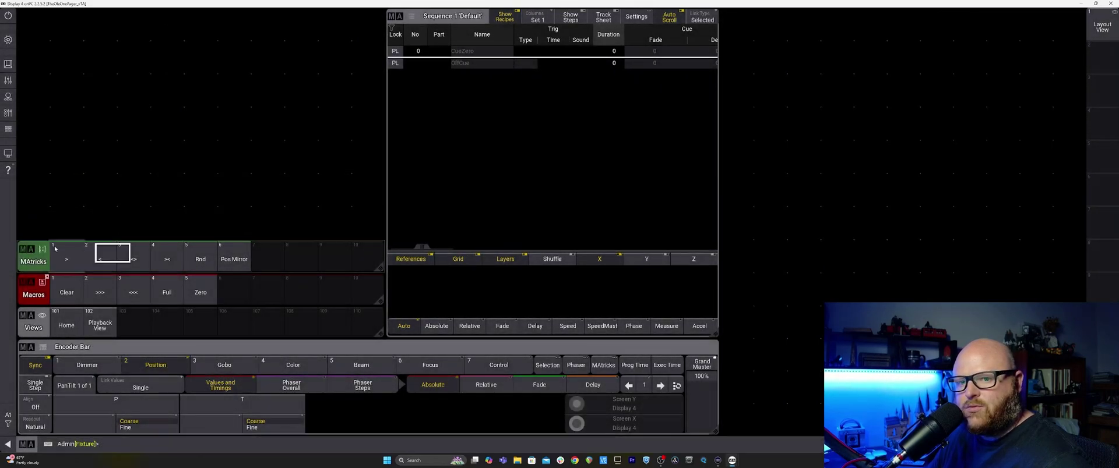
click(27, 250)
click(178, 251)
click(33, 292)
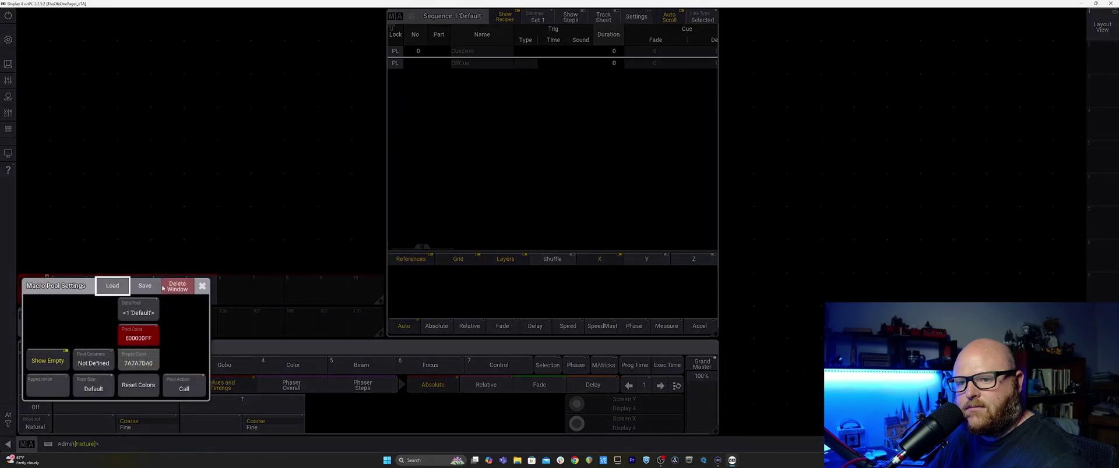
click(177, 287)
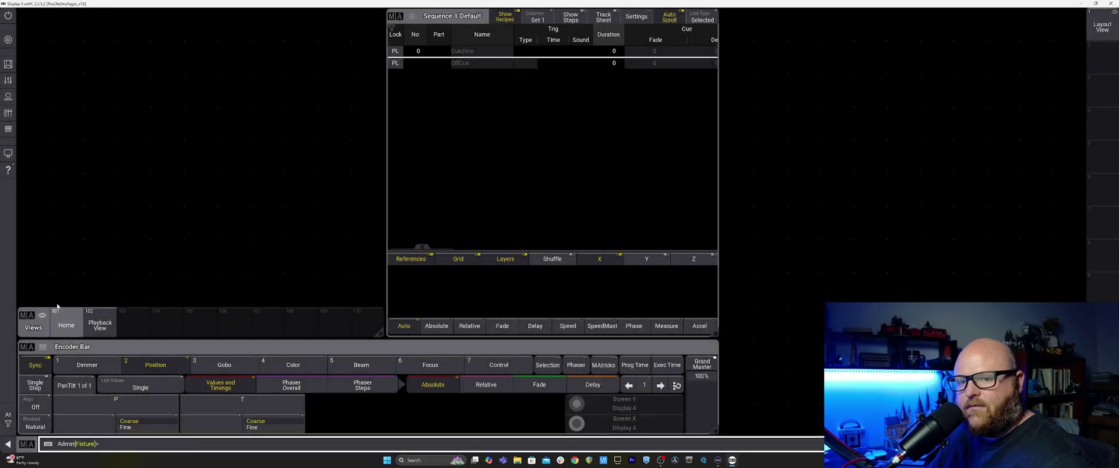
Step: Add a Playbacks window in the empty area above the Views pool and store the screen over Playback View
click(26, 18)
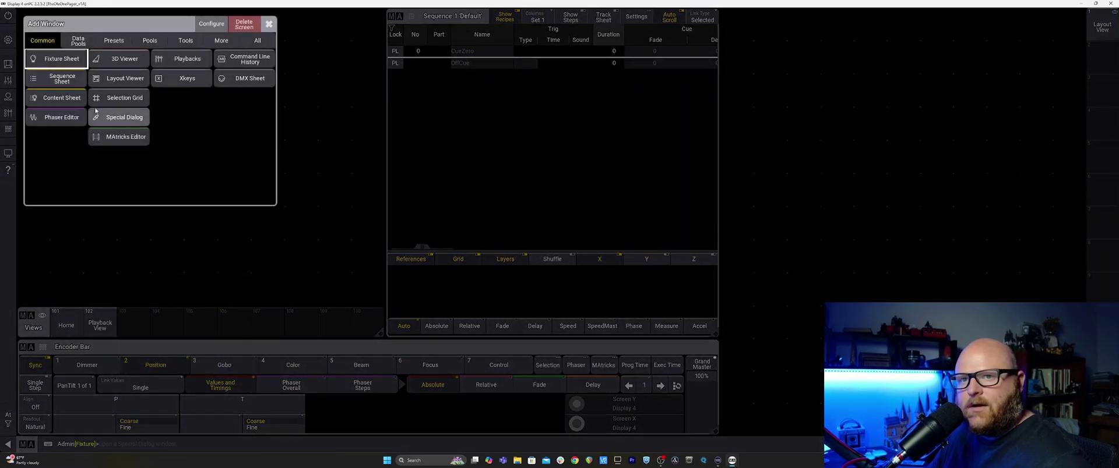
click(175, 60)
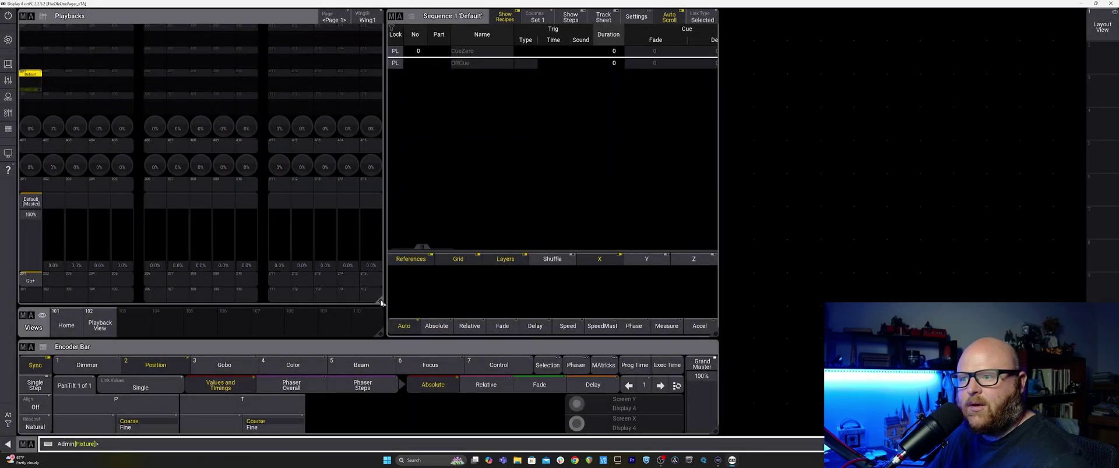
click(117, 335)
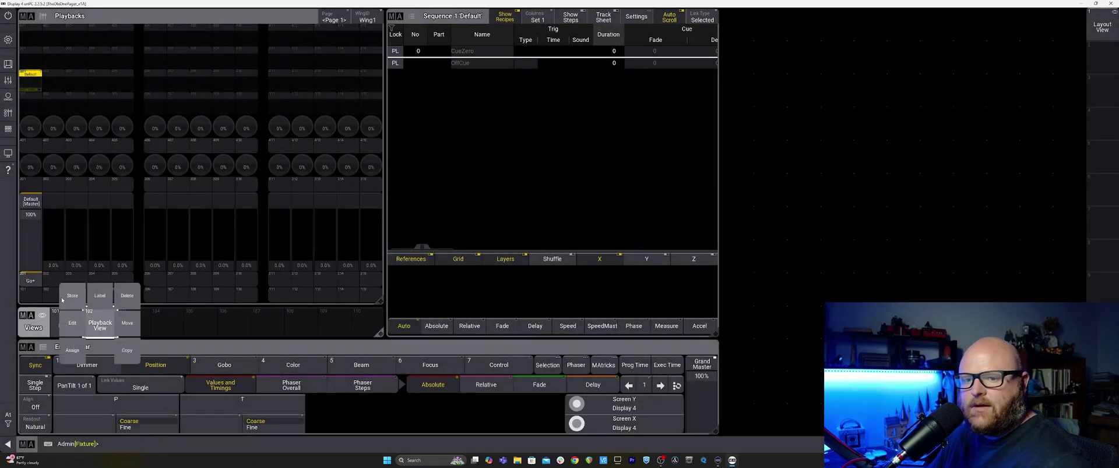
click(188, 437)
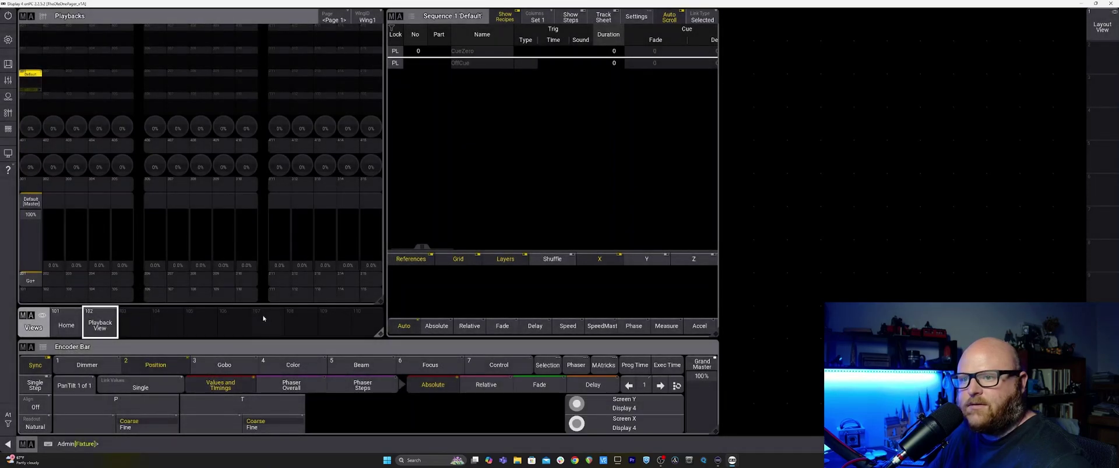
Step: Trigger the Default executor in the Playbacks window and store the screen over Playback View again
click(32, 80)
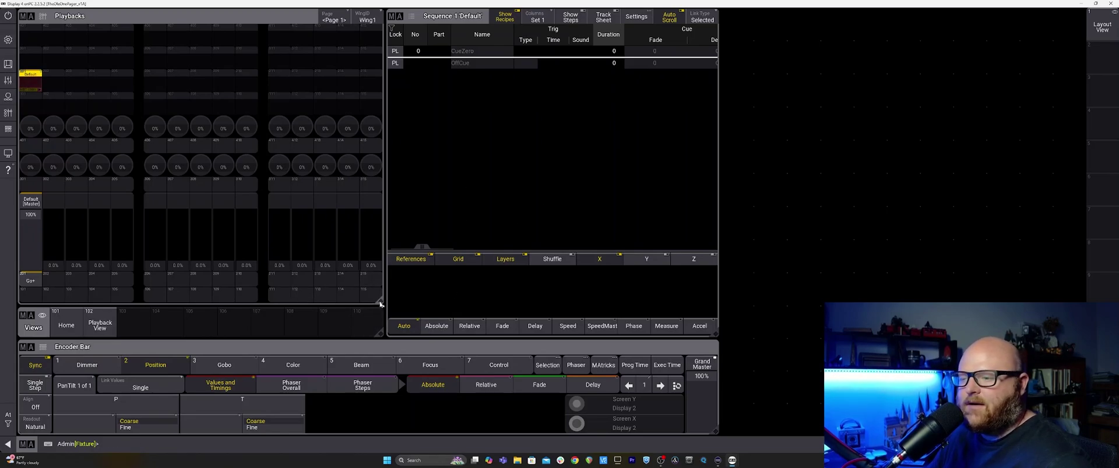
mouse_move(381, 303)
mouse_down()
mouse_move(386, 229)
mouse_move(381, 305)
mouse_up()
click(102, 320)
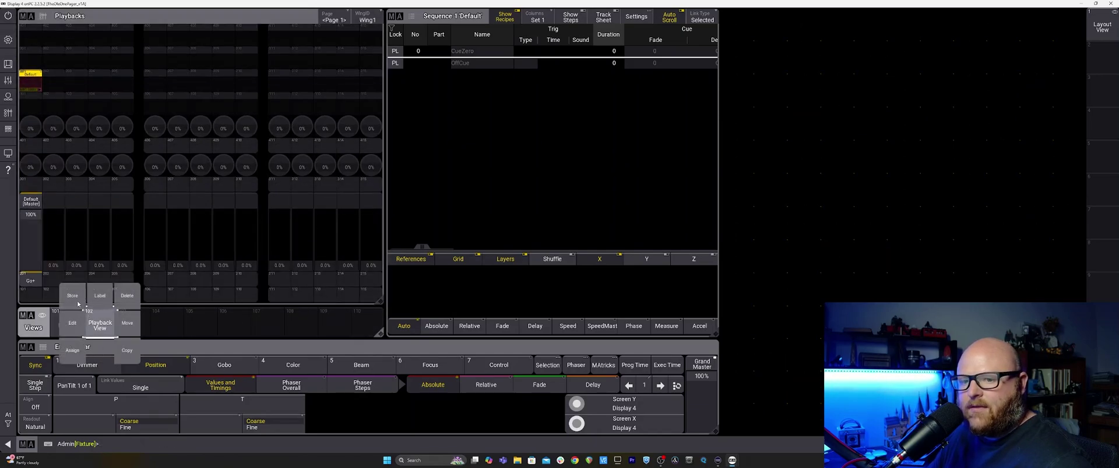
key(Return)
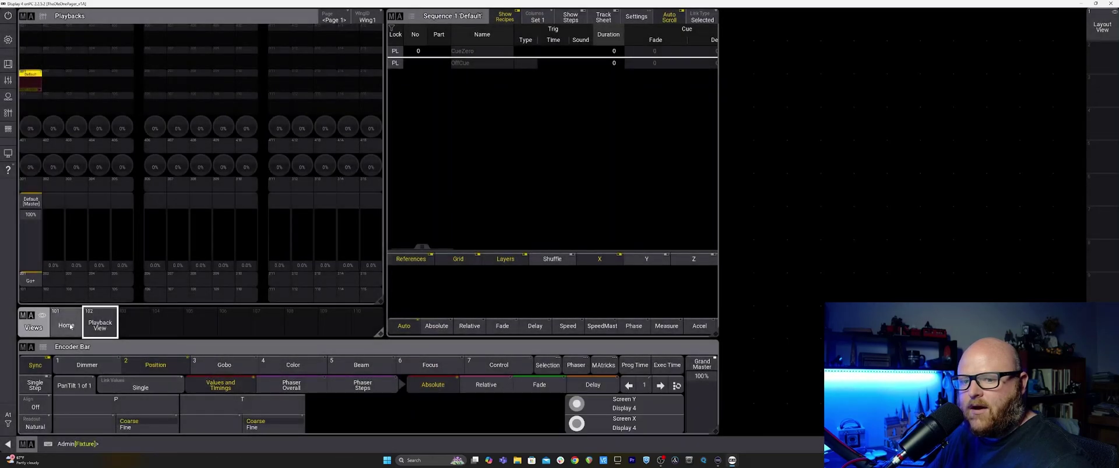
Step: Switch back and forth between the Home and Playback views to check their stored window arrangements, ending on Home
click(105, 323)
click(105, 323)
click(68, 326)
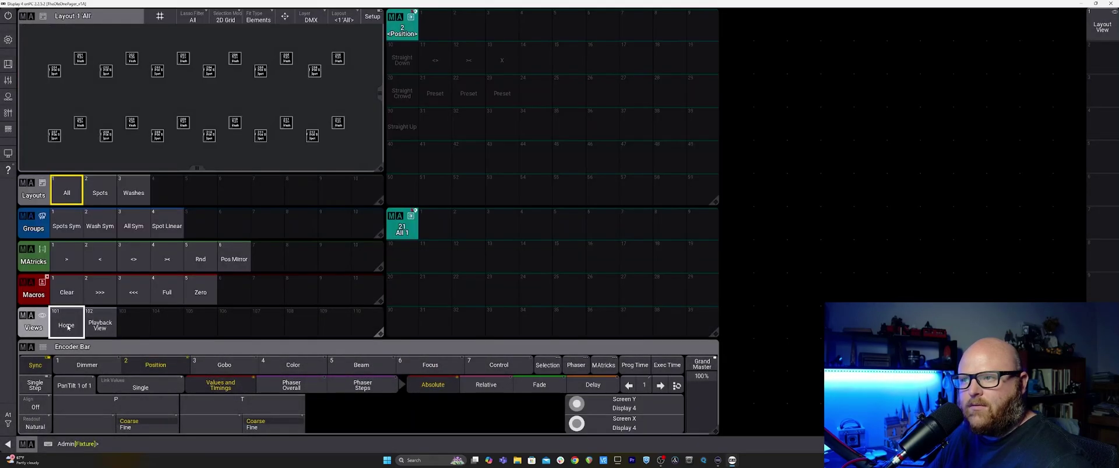
click(101, 325)
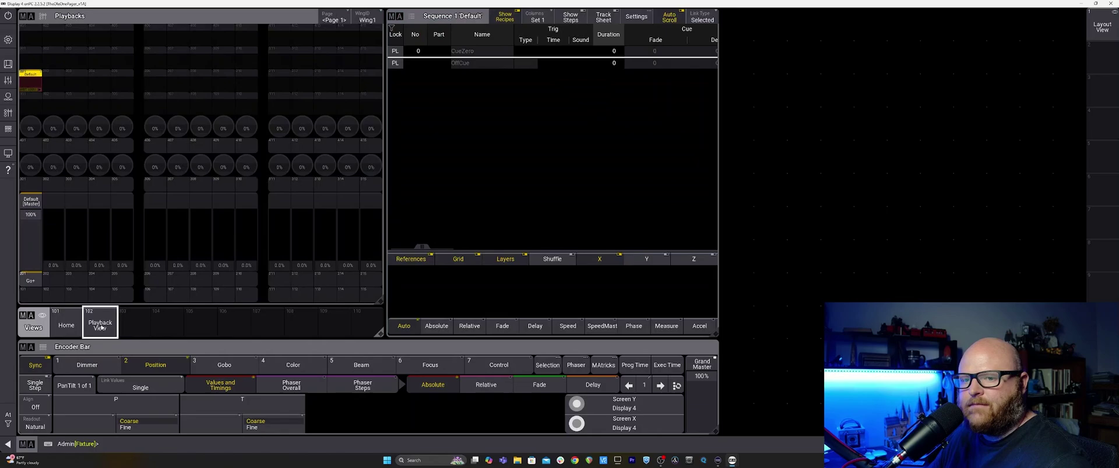
click(68, 325)
click(100, 324)
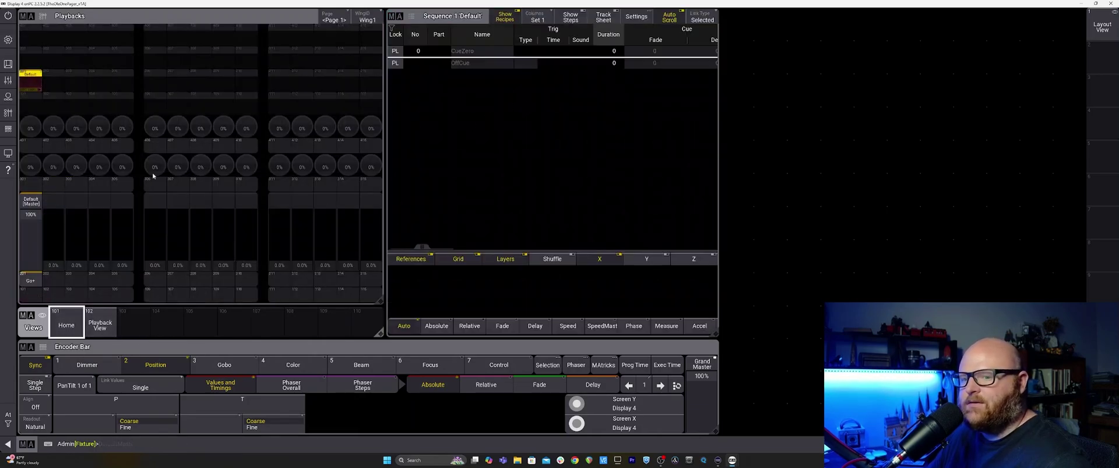
click(100, 324)
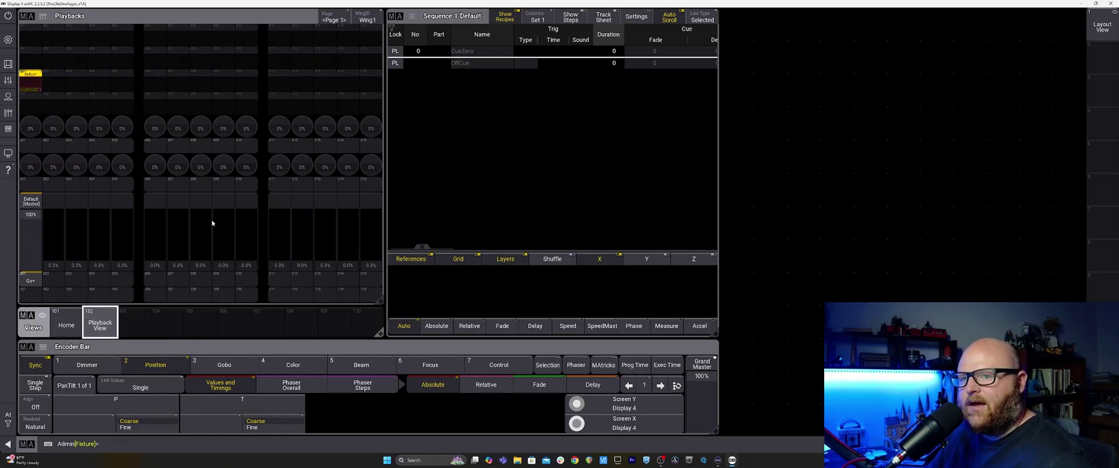
click(72, 333)
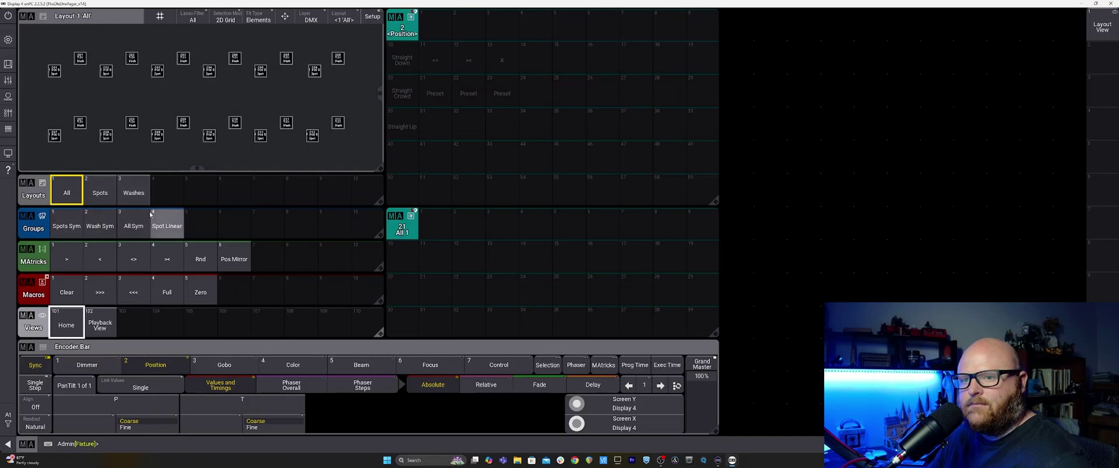
Step: Select the Wash Sym group, bring it to full and apply the orange H_36 S_100 color preset
click(96, 231)
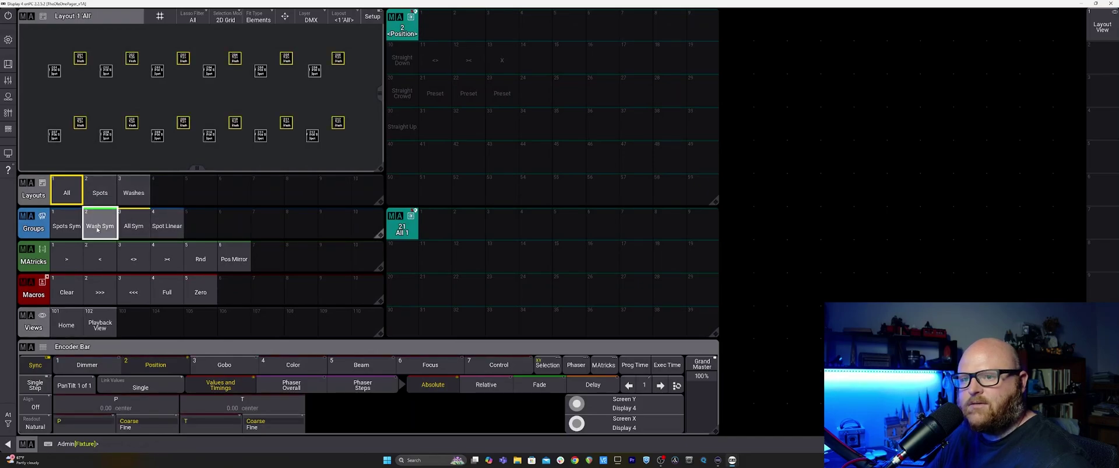
click(167, 292)
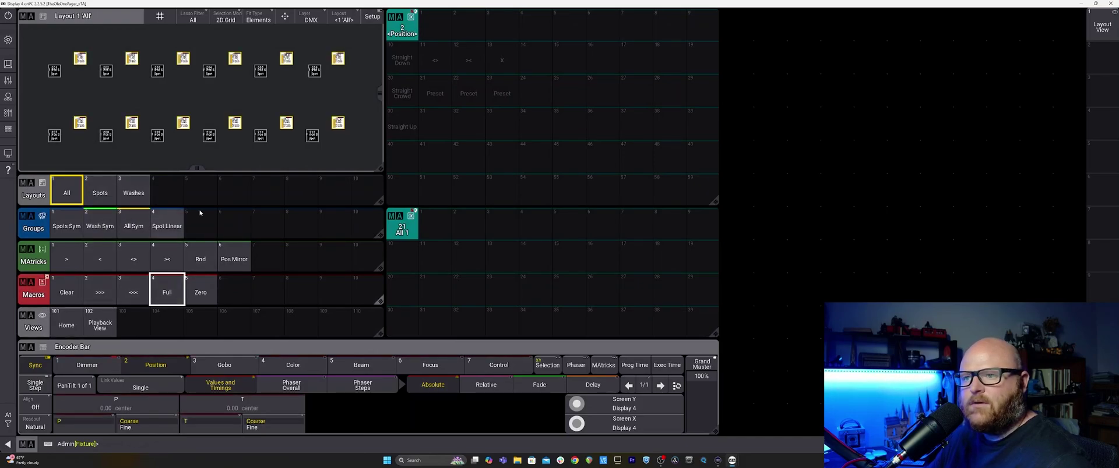
click(293, 365)
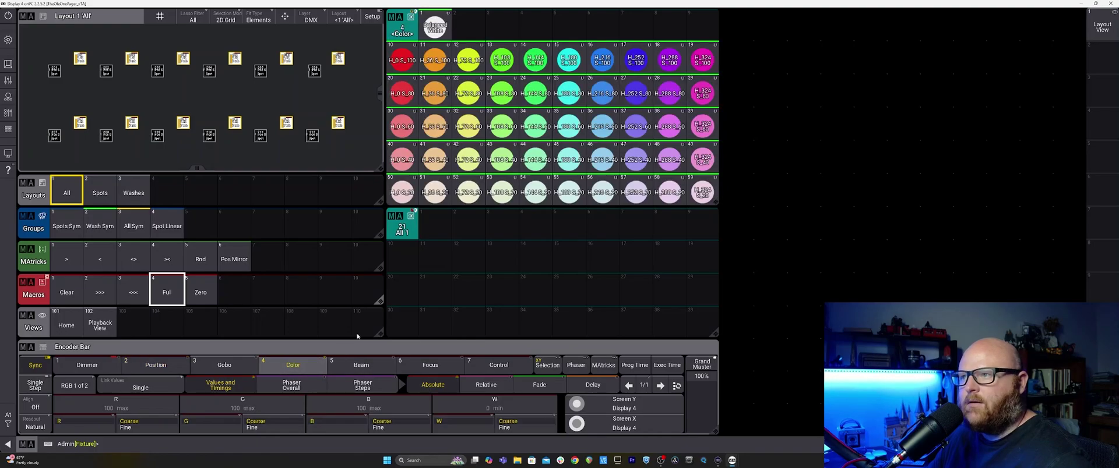
click(408, 61)
click(432, 62)
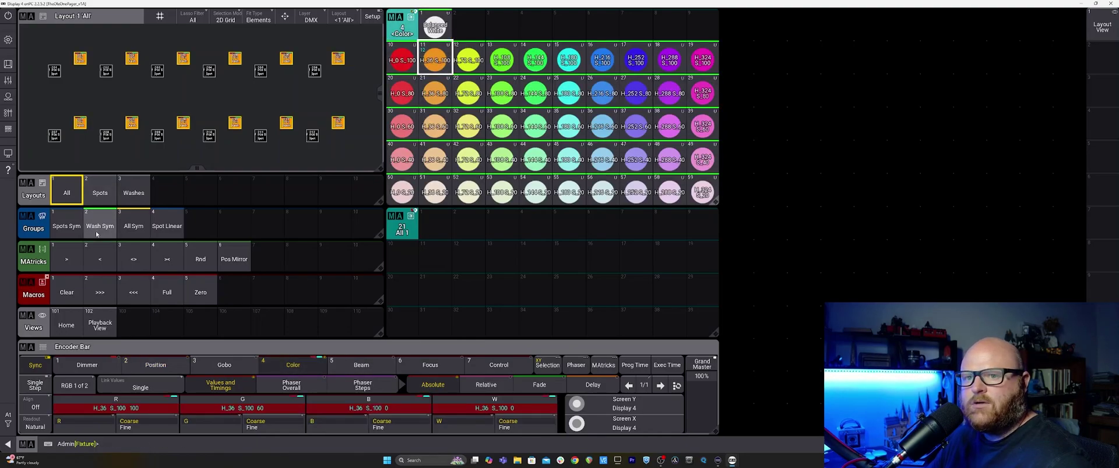
Step: Select the Spots Sym group, bring it to full and apply the purple H_288 S_100 color preset
click(77, 231)
click(167, 291)
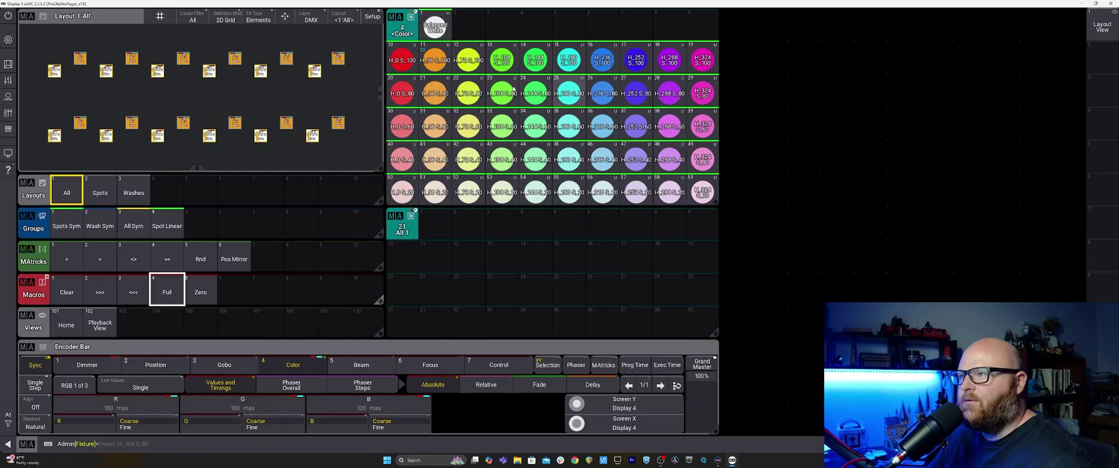
click(535, 93)
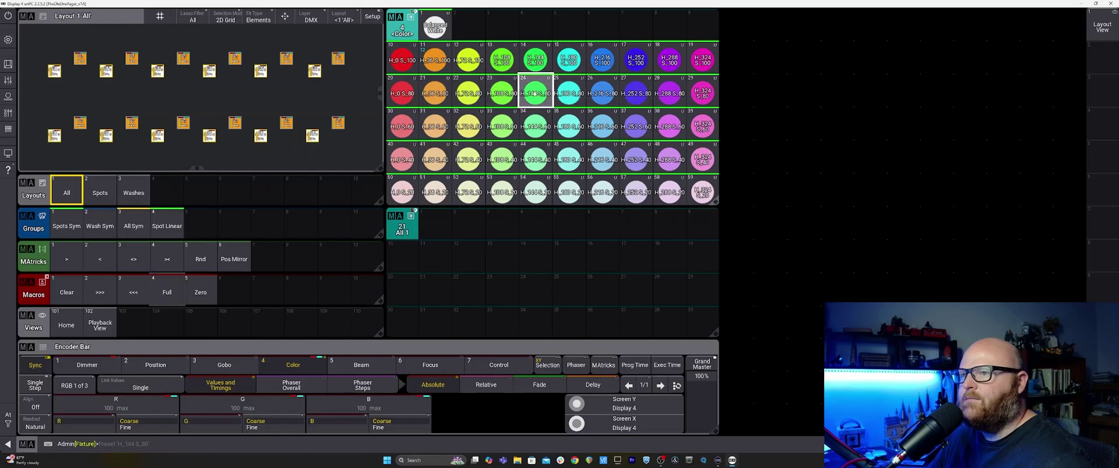
click(666, 57)
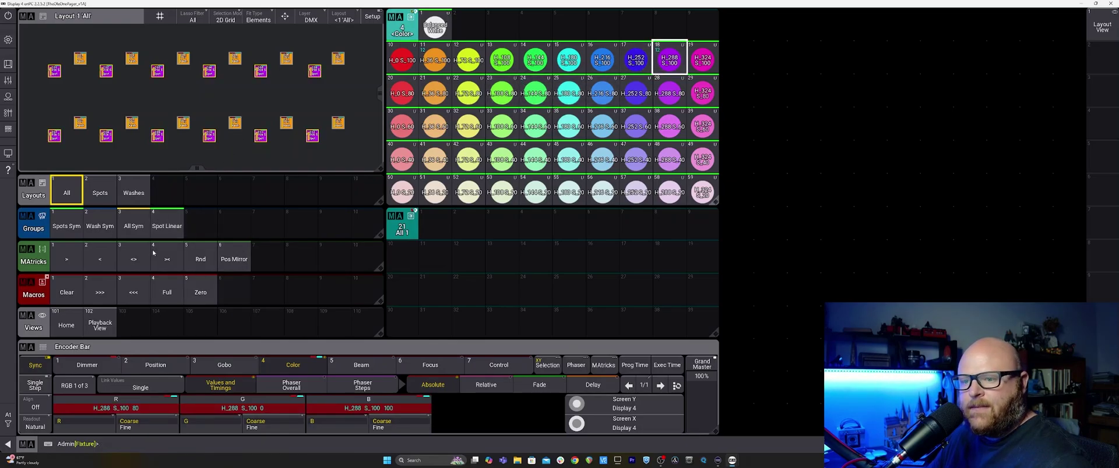
Step: From the Playback View, store the programmed look on the empty executor next to Default and clear the programmer
click(100, 328)
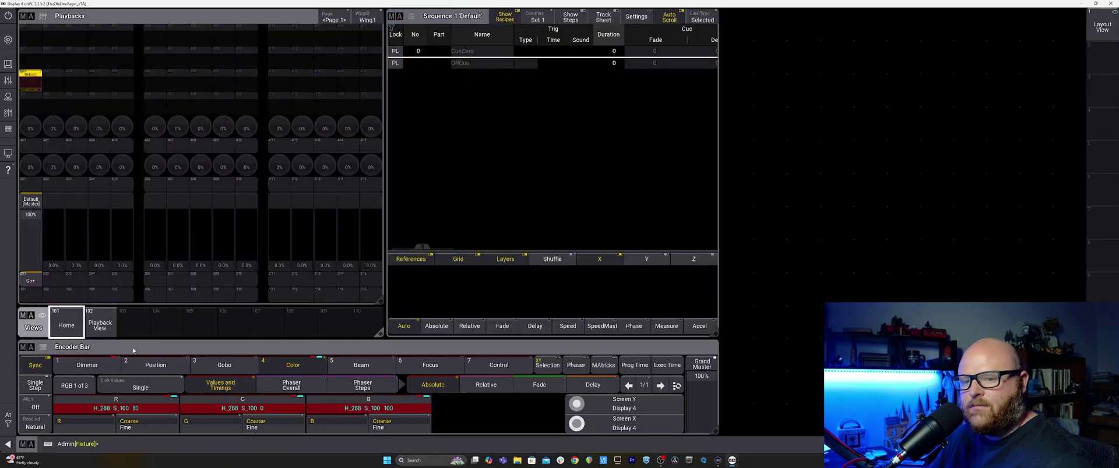
click(122, 445)
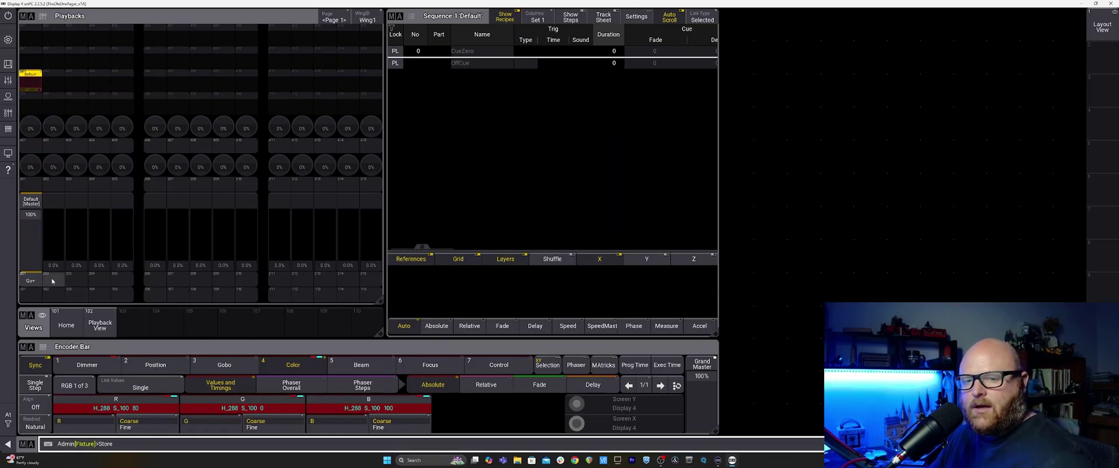
click(52, 281)
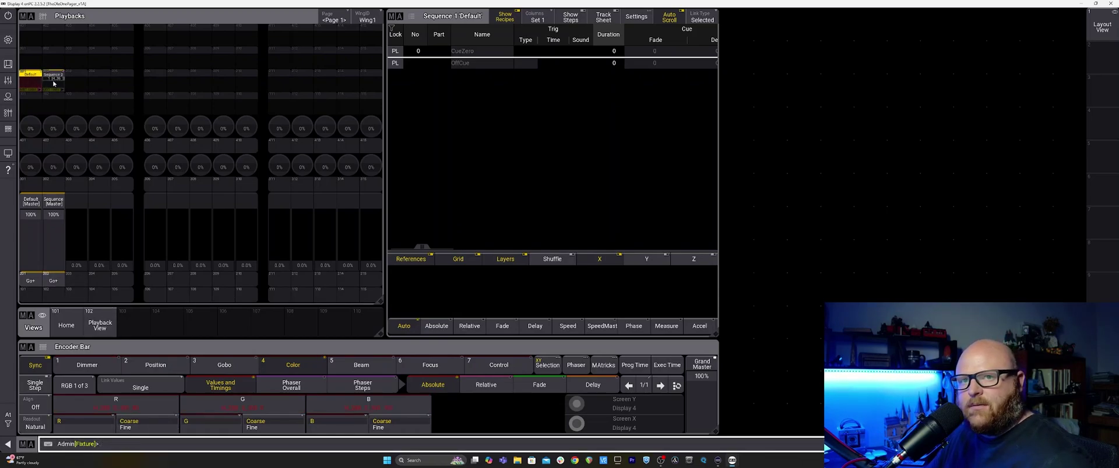
click(8, 423)
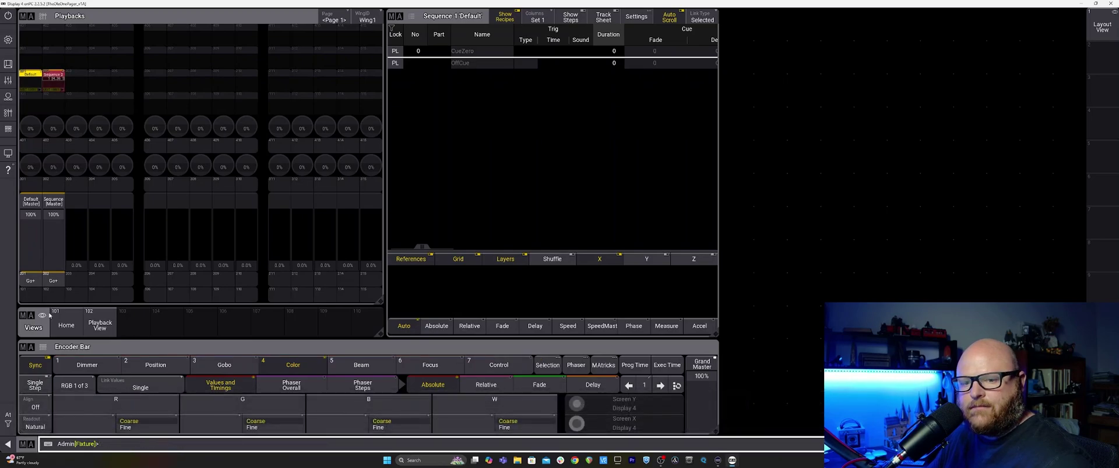
Step: Try to open the executor editor for Sequence 2 and toggle small displays S6 and S7 to look for its window
click(53, 282)
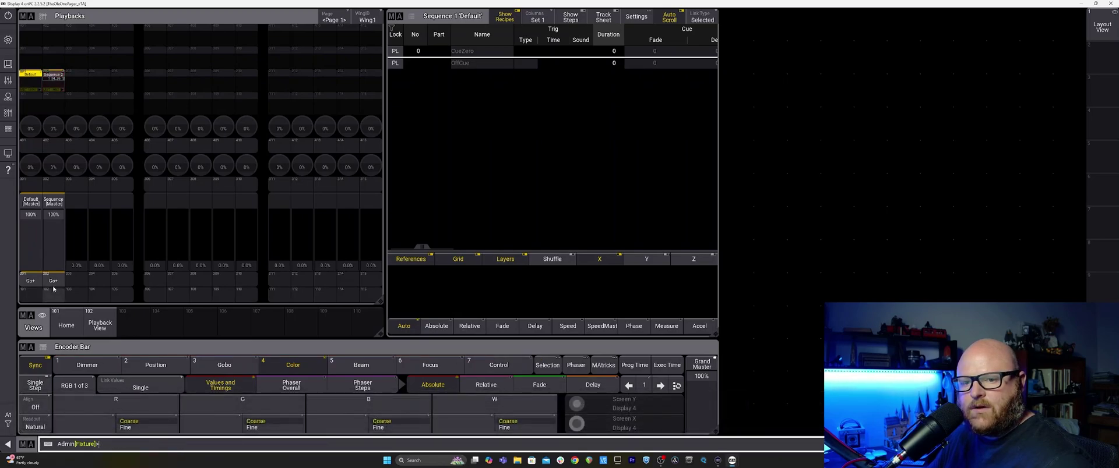
click(57, 84)
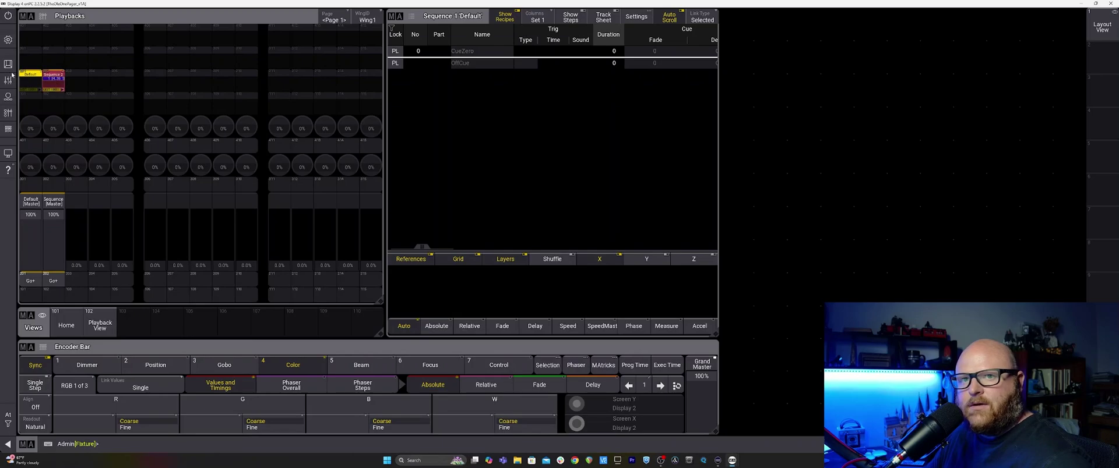
click(8, 153)
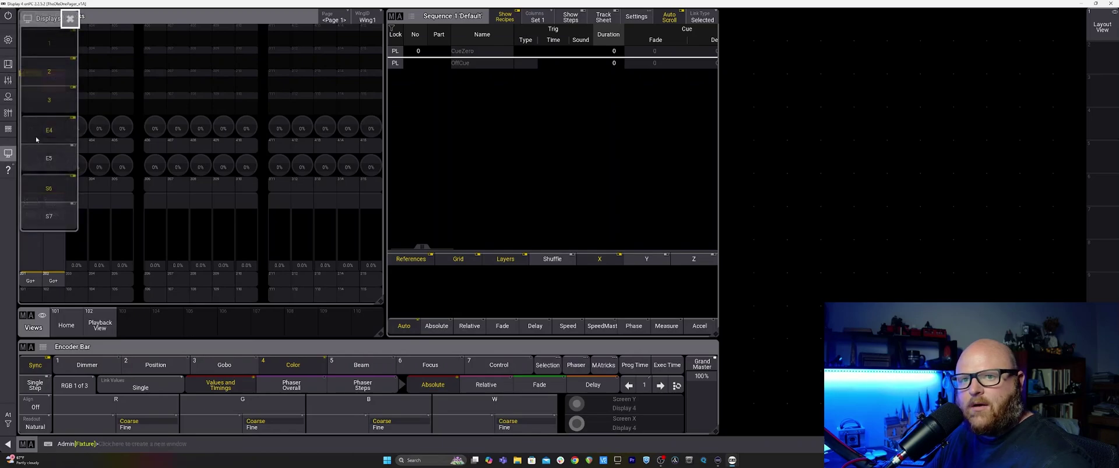
click(48, 192)
click(49, 190)
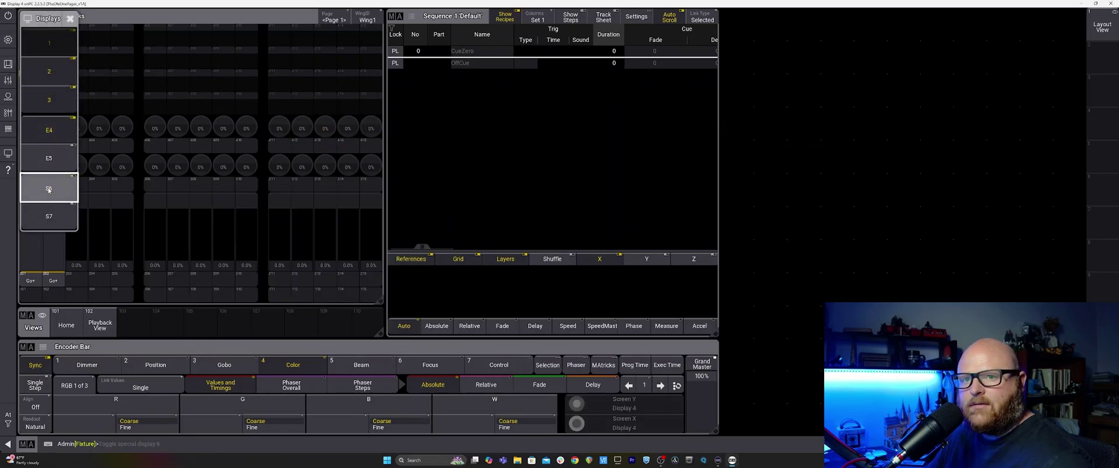
click(50, 216)
click(50, 216)
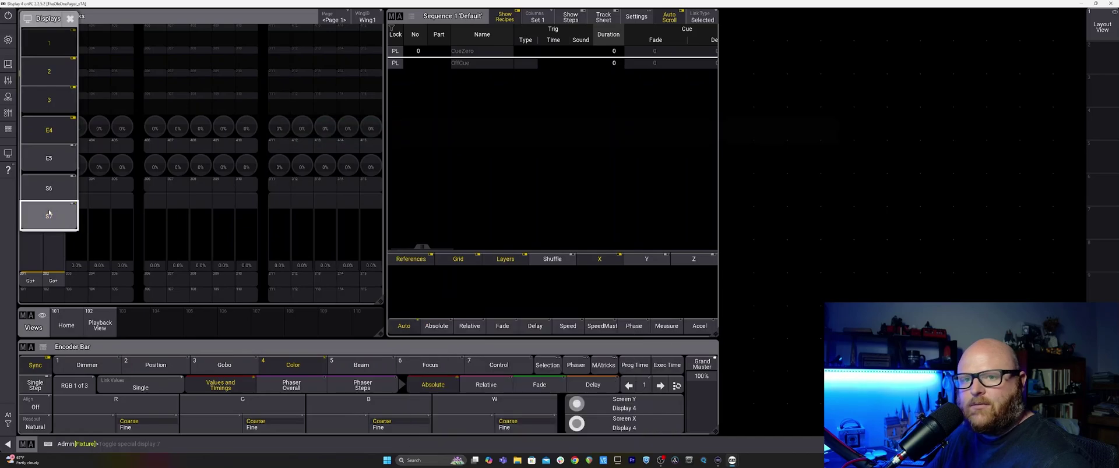
Step: Look through displays 2, 3, E4 and E5 for the missing executor editor window, returning to display 4
click(53, 132)
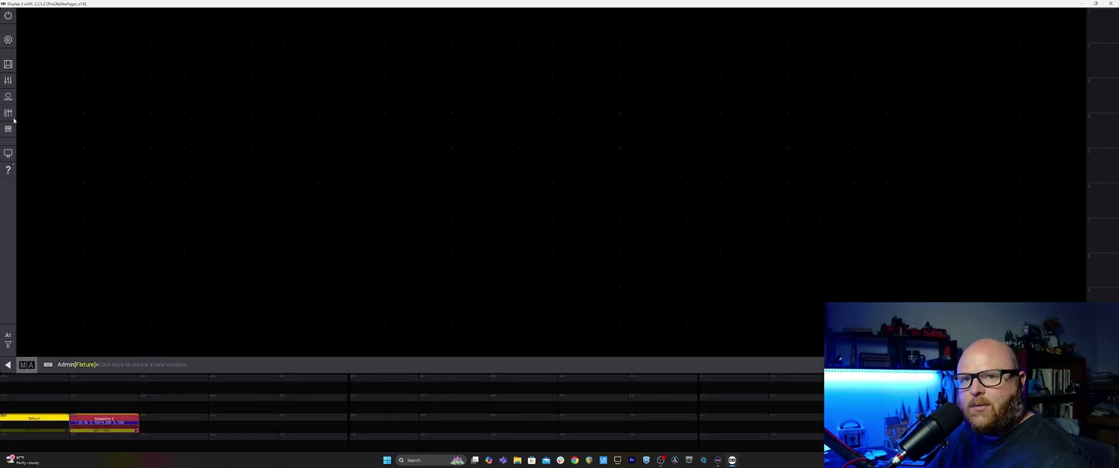
click(8, 153)
click(44, 156)
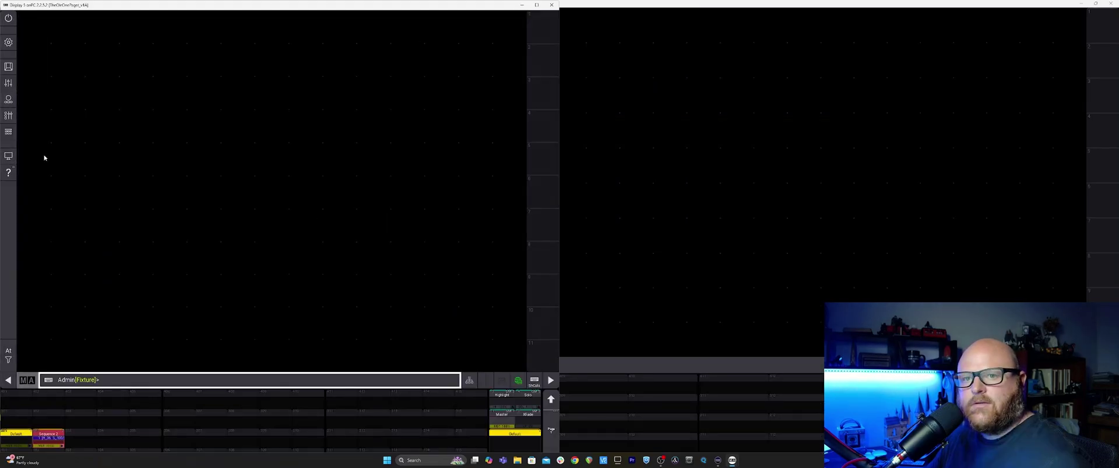
click(8, 156)
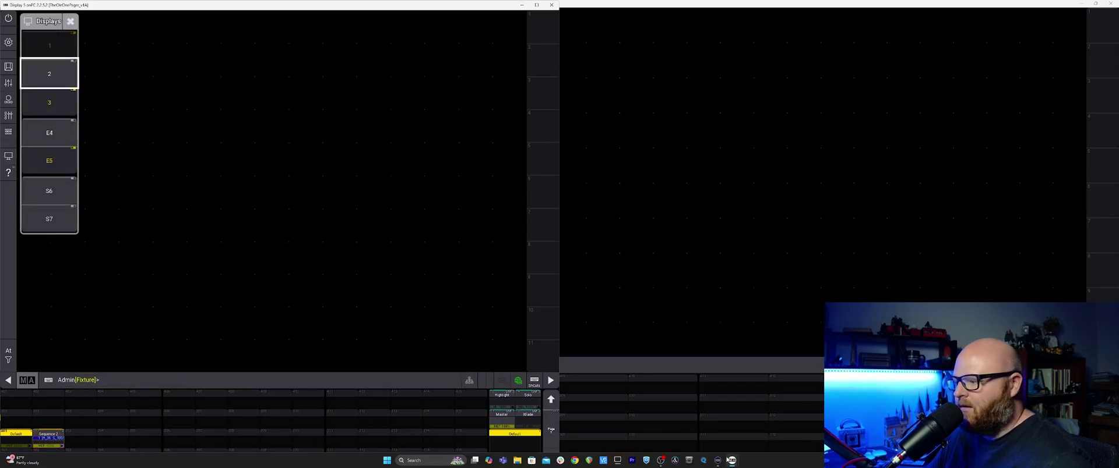
mouse_move(733, 464)
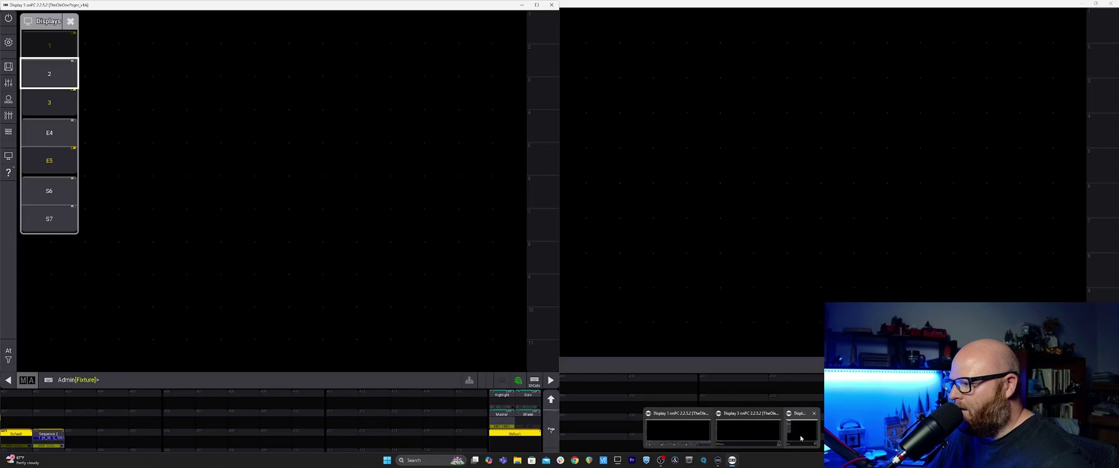
click(805, 436)
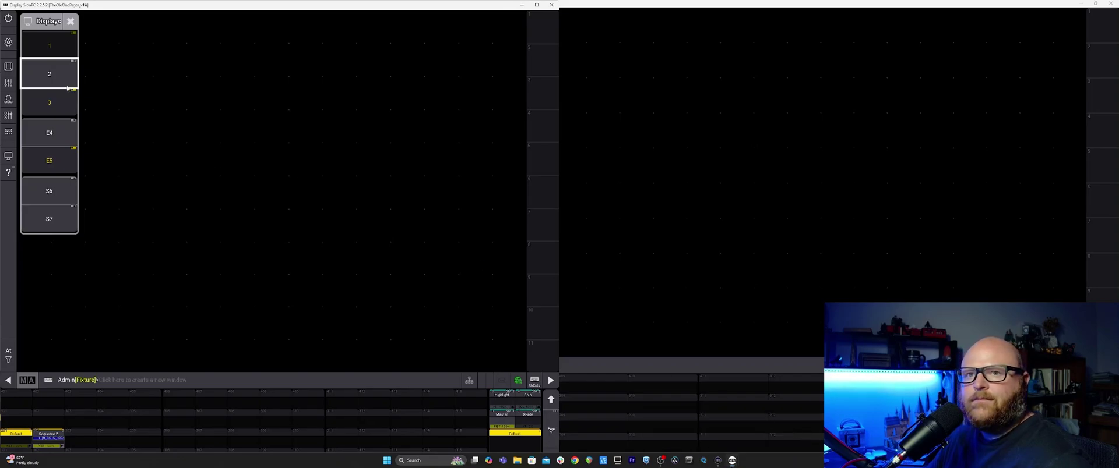
click(68, 88)
click(49, 104)
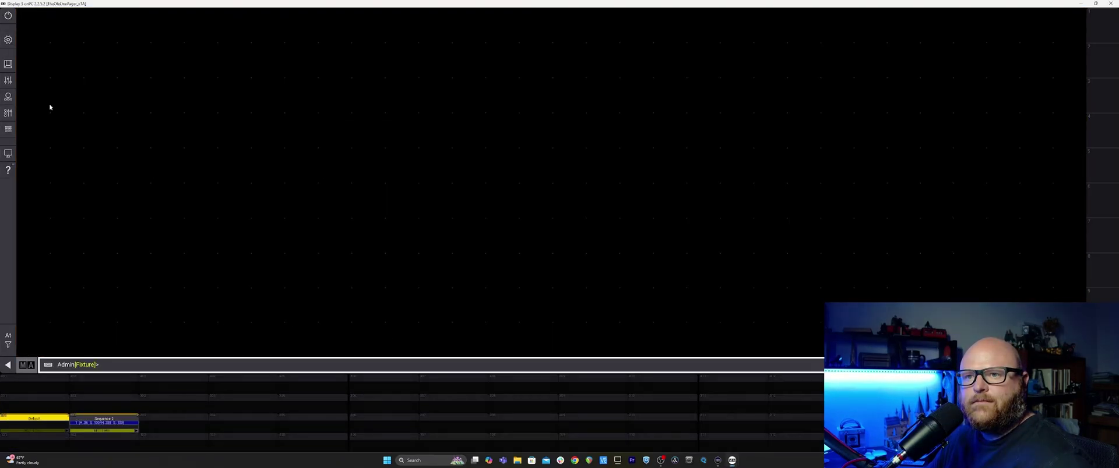
click(8, 153)
click(48, 132)
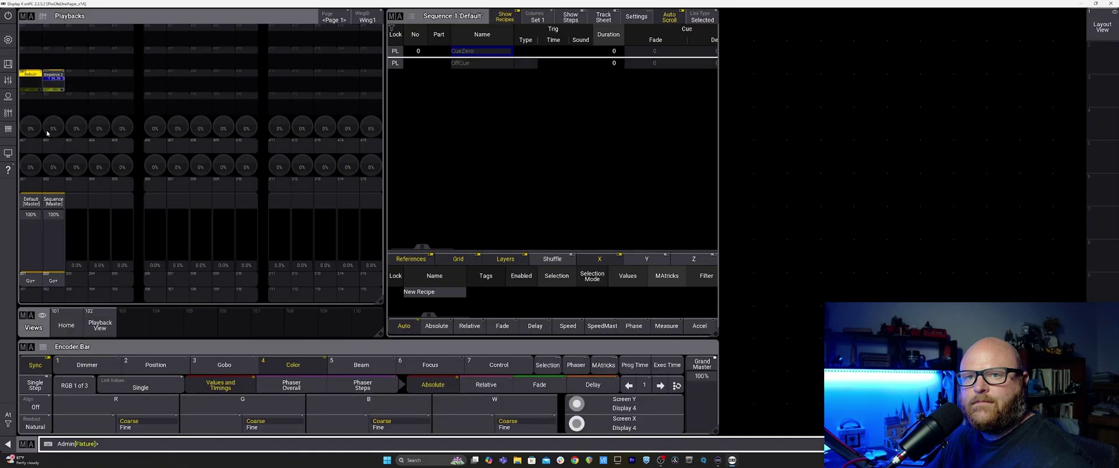
Step: Try again to open the Sequence 2 executor editor and search displays S6, S7 and 2 for its window
click(56, 81)
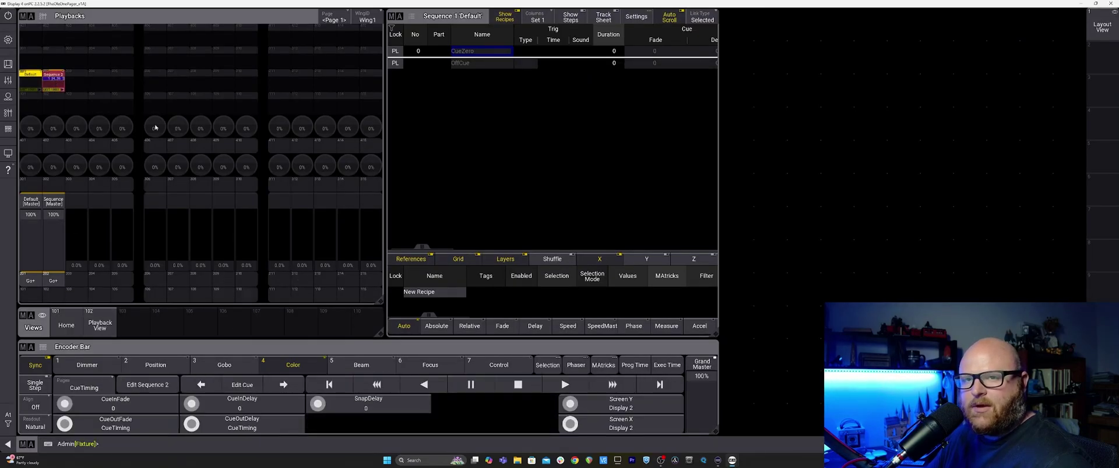
click(56, 81)
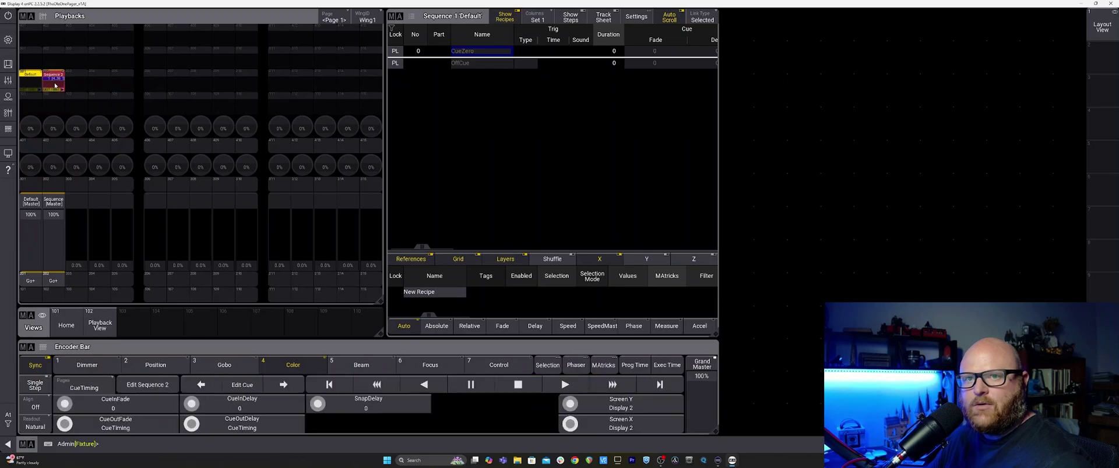
click(8, 153)
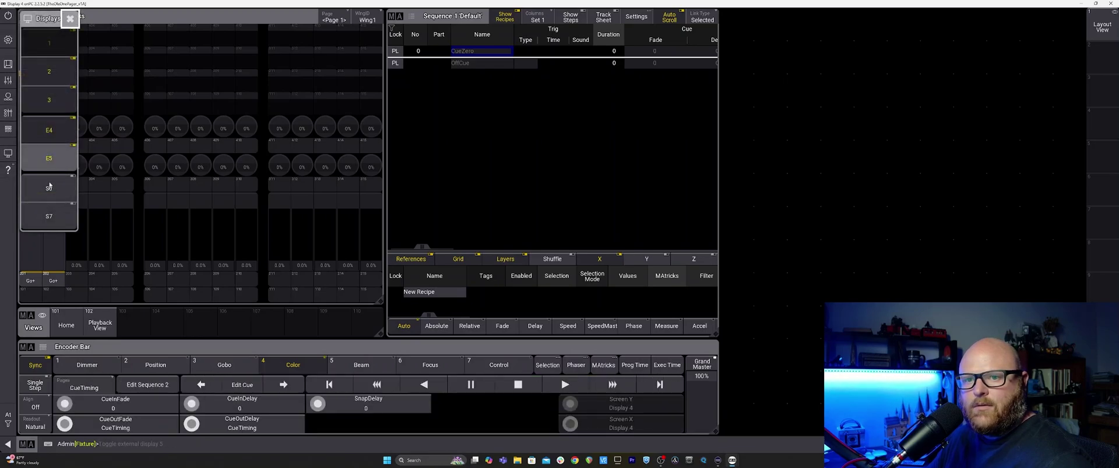
click(49, 188)
click(49, 216)
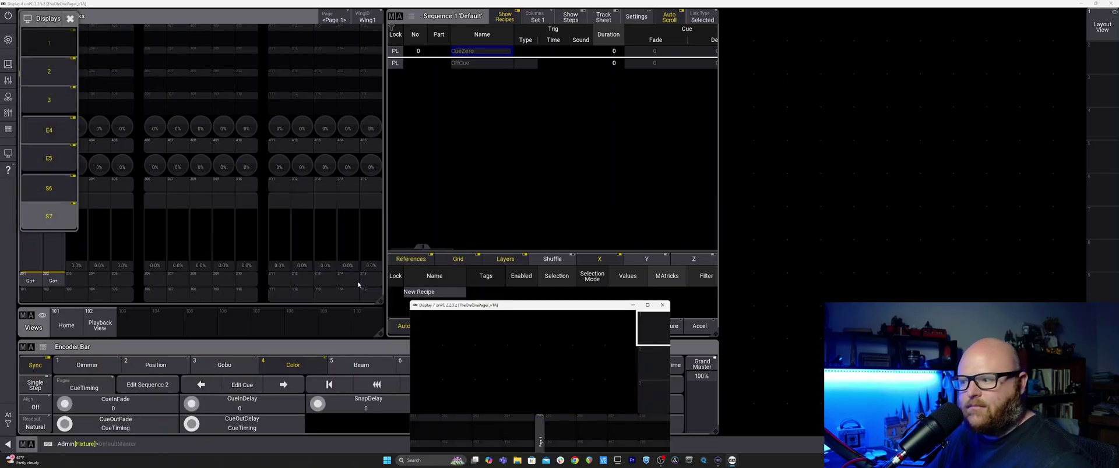
click(662, 305)
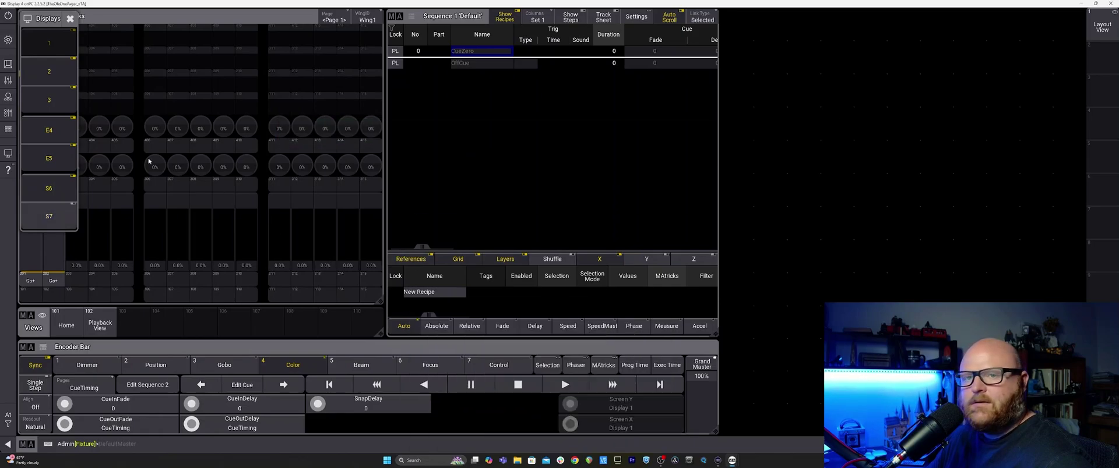
click(56, 190)
click(449, 191)
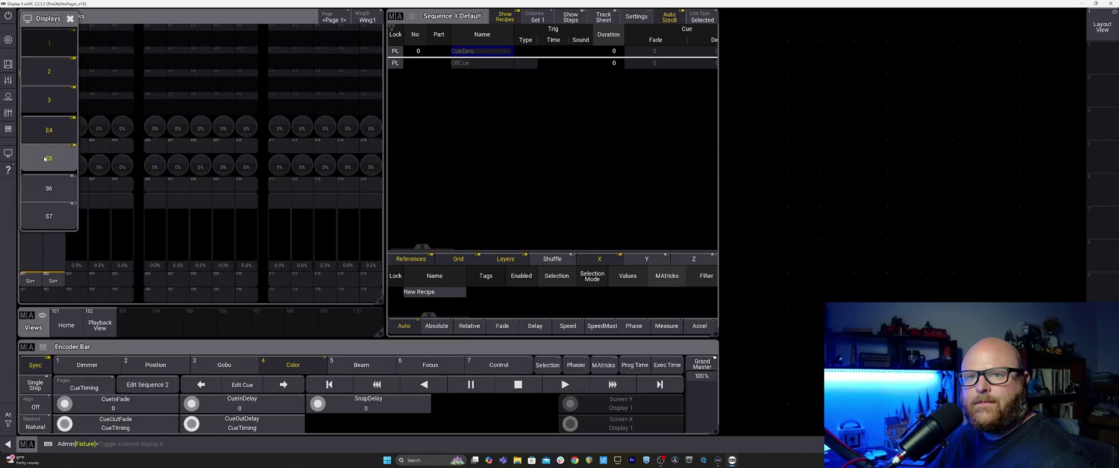
click(50, 72)
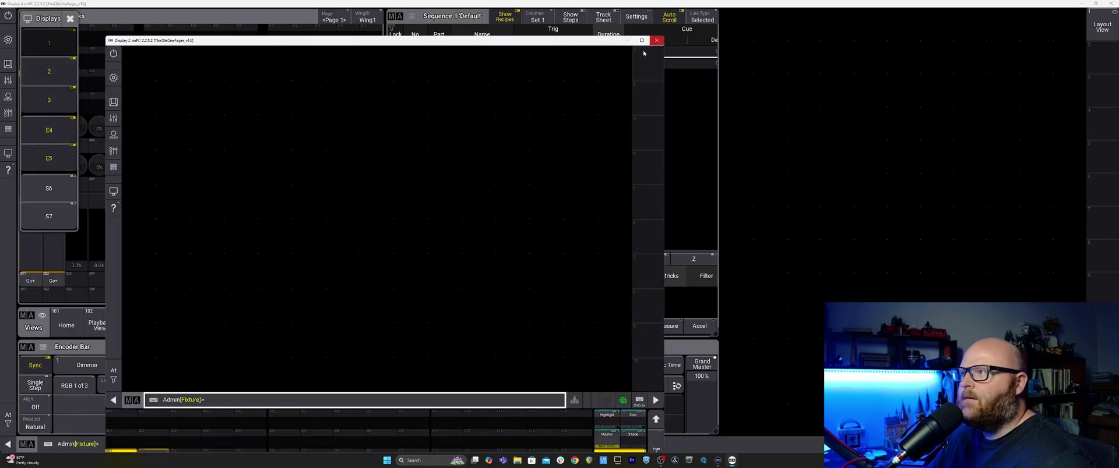
click(656, 40)
Step: Open the Sequence 2 editor from display 3 and set its edit display preference to External 4
click(51, 102)
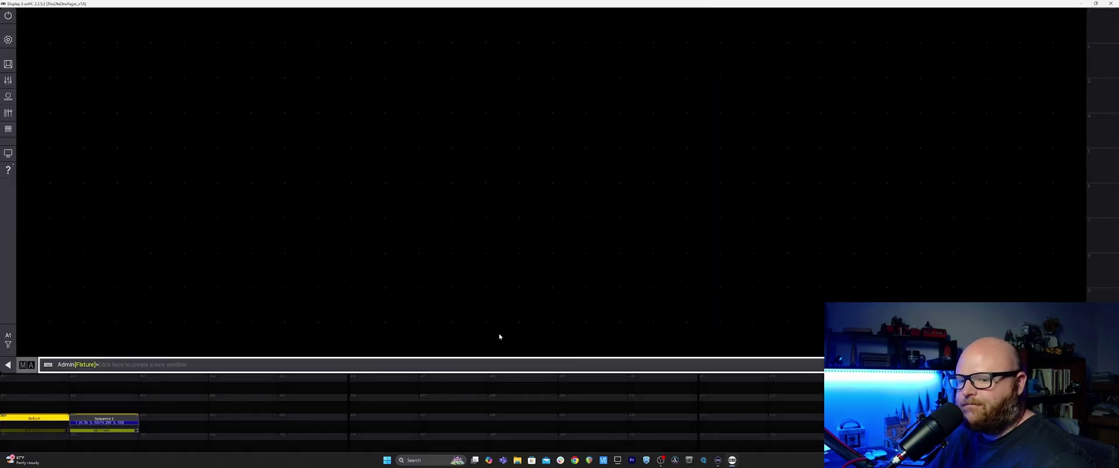
right_click(113, 427)
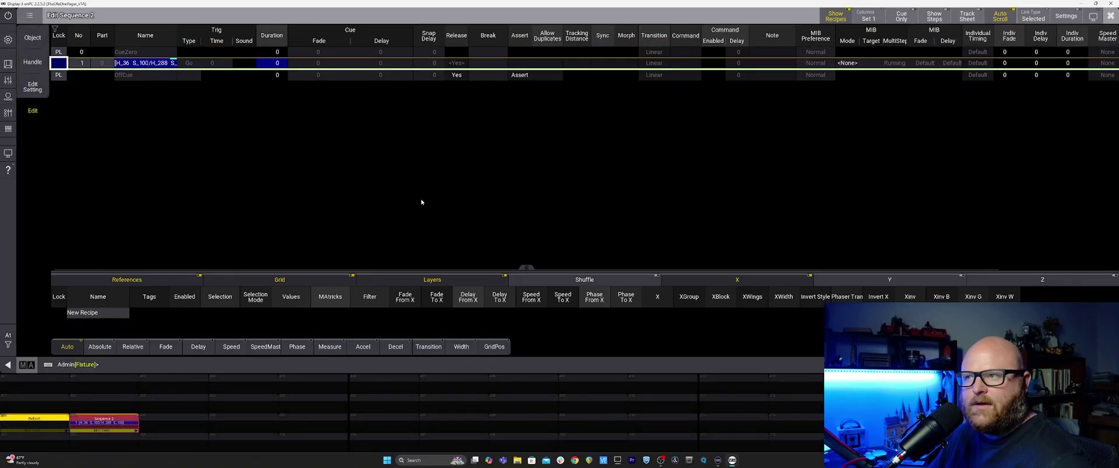
click(1092, 16)
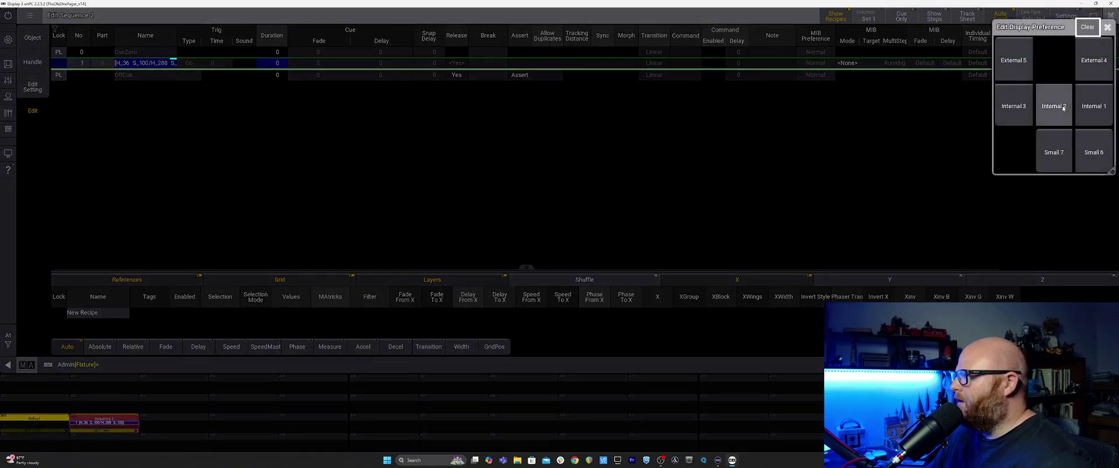
click(1097, 64)
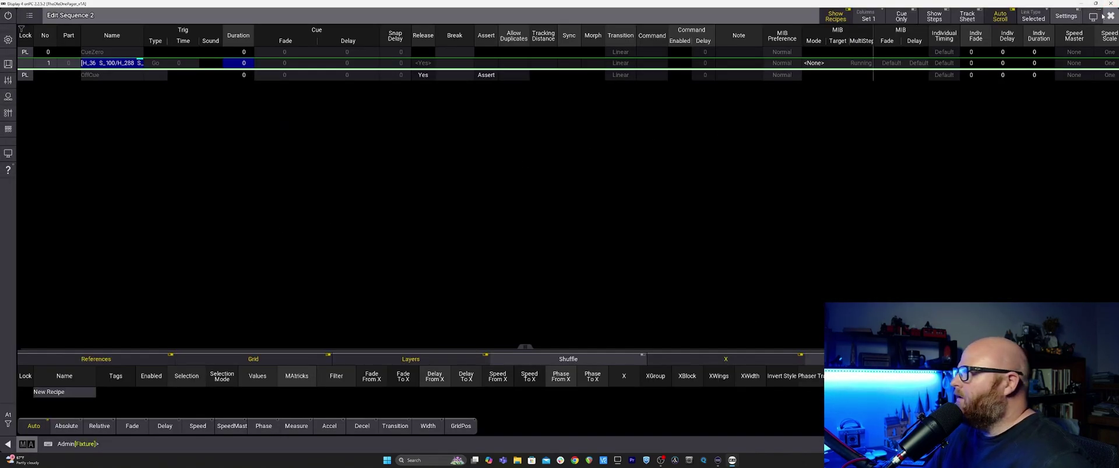
click(1109, 16)
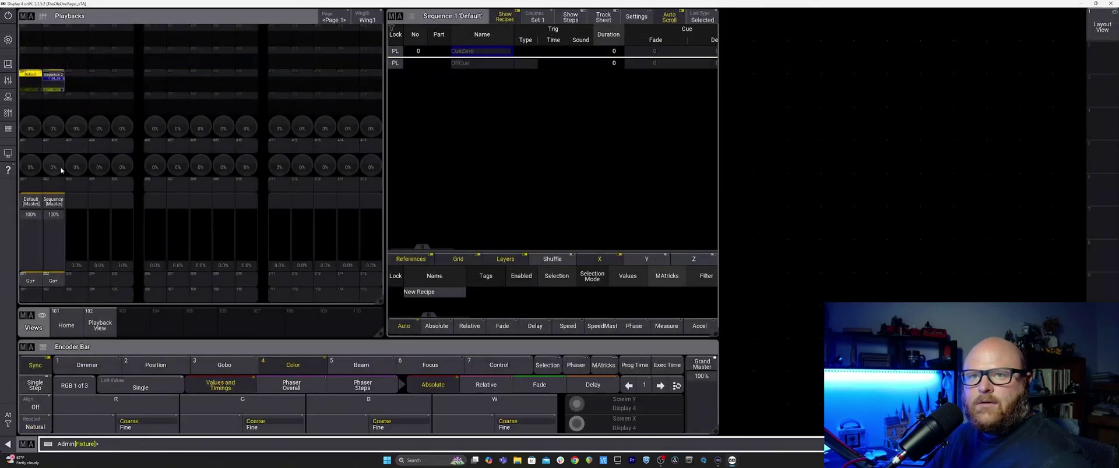
Step: In the Sequence 2 executor's handle assignment, set the 300-row key to Off and the 400-row key to Select
right_click(50, 85)
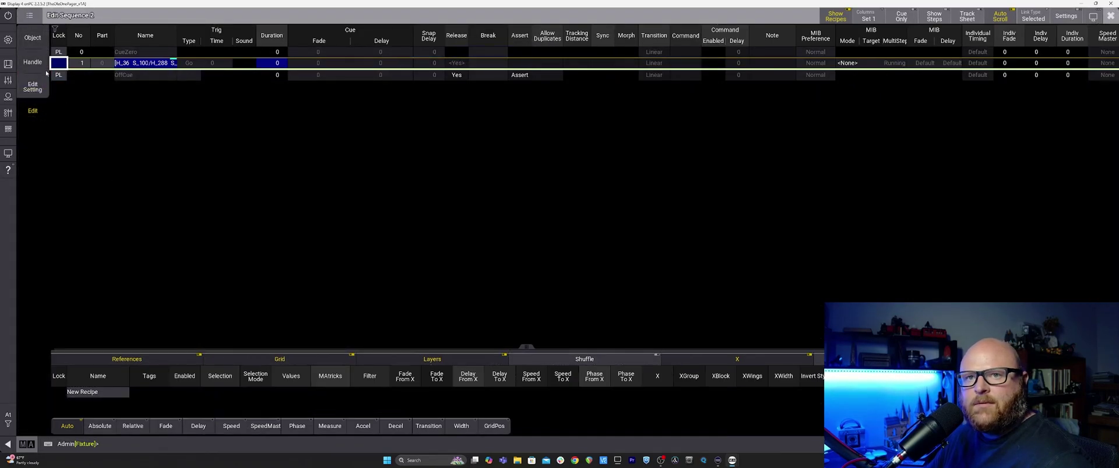
click(46, 72)
drag(87, 297, 195, 206)
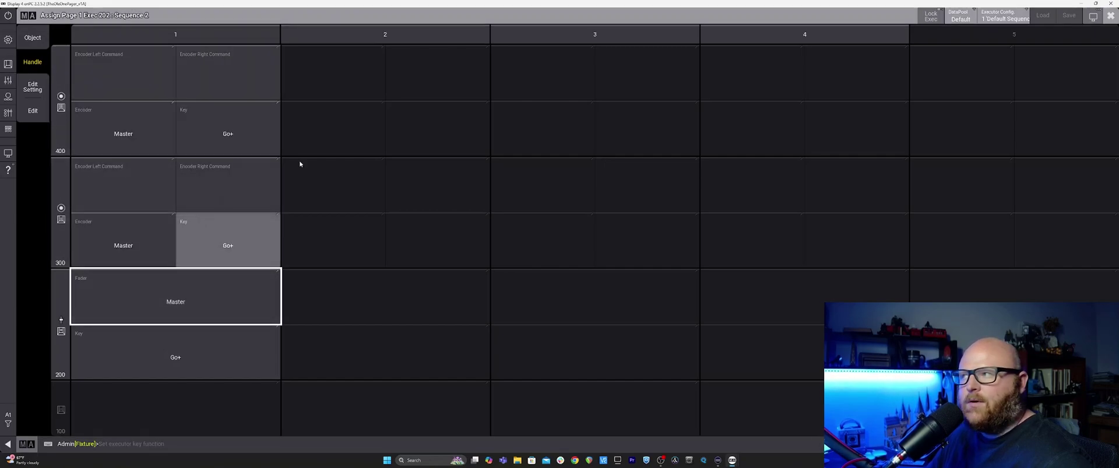
click(206, 251)
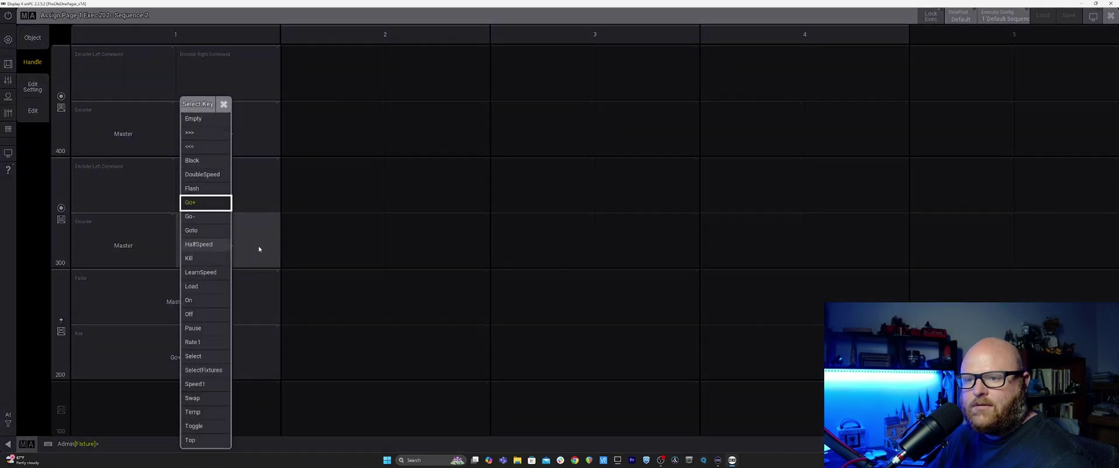
click(201, 315)
click(243, 135)
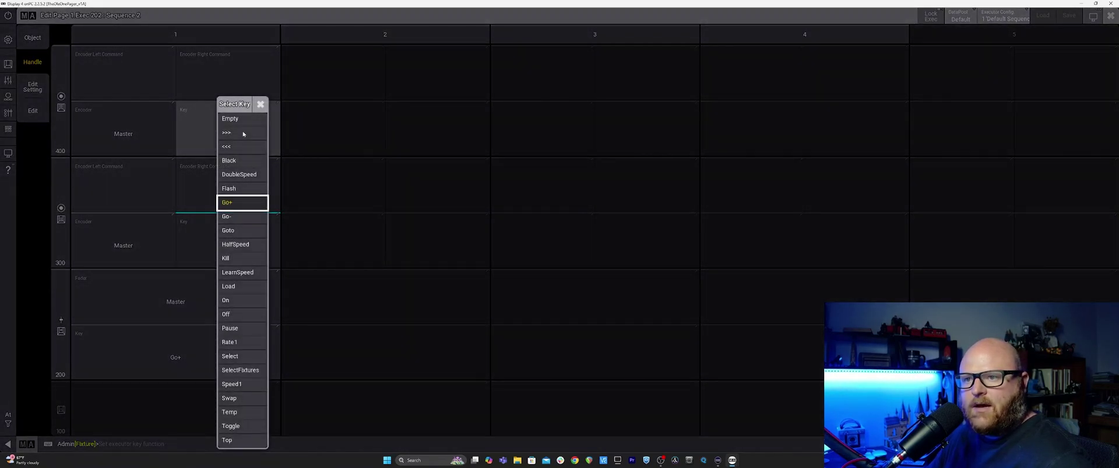
click(230, 357)
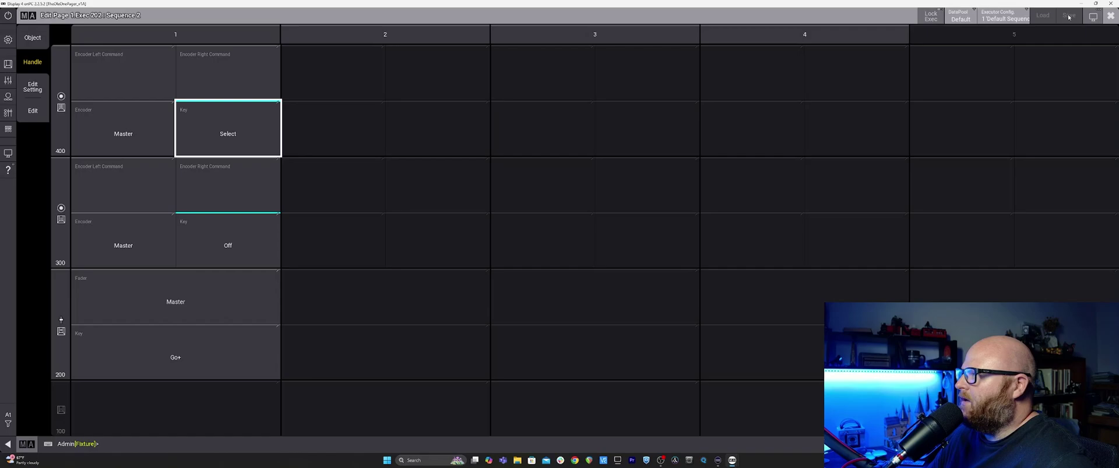
Step: Choose executor configuration 1 'Default Sequence' for the Sequence 2 executor and close the assignment window
click(1019, 19)
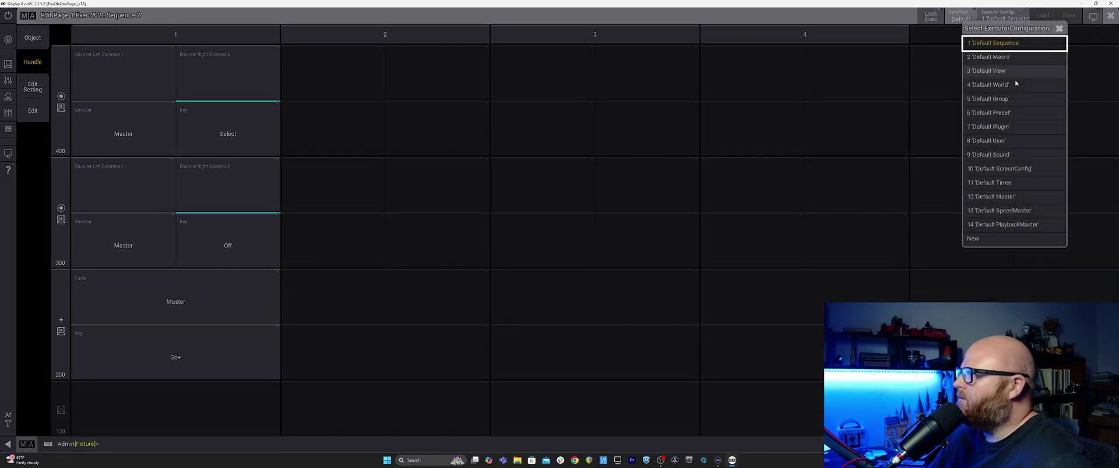
click(1017, 43)
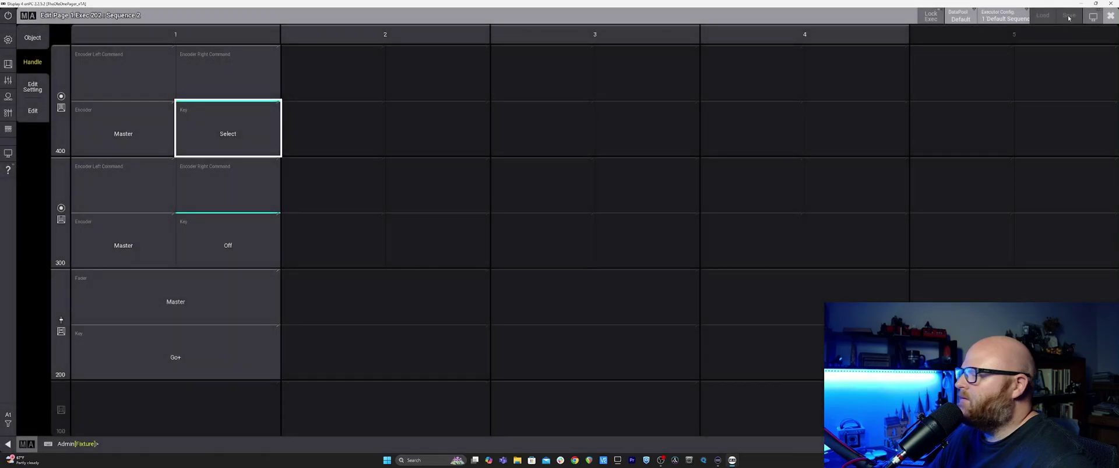
click(1110, 16)
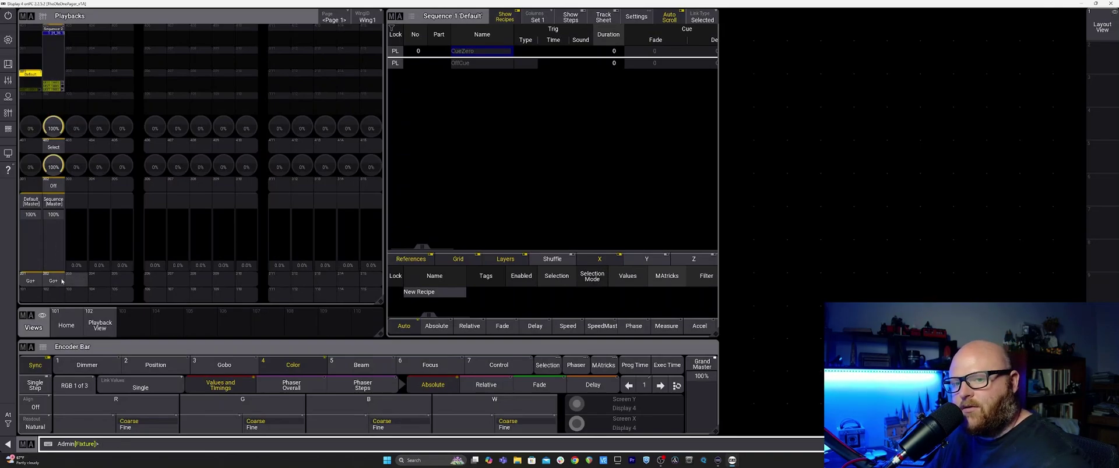
Step: Recheck the Sequence 2 executor's handle assignments and make Sequence 2 the selected sequence using its Select function
click(51, 50)
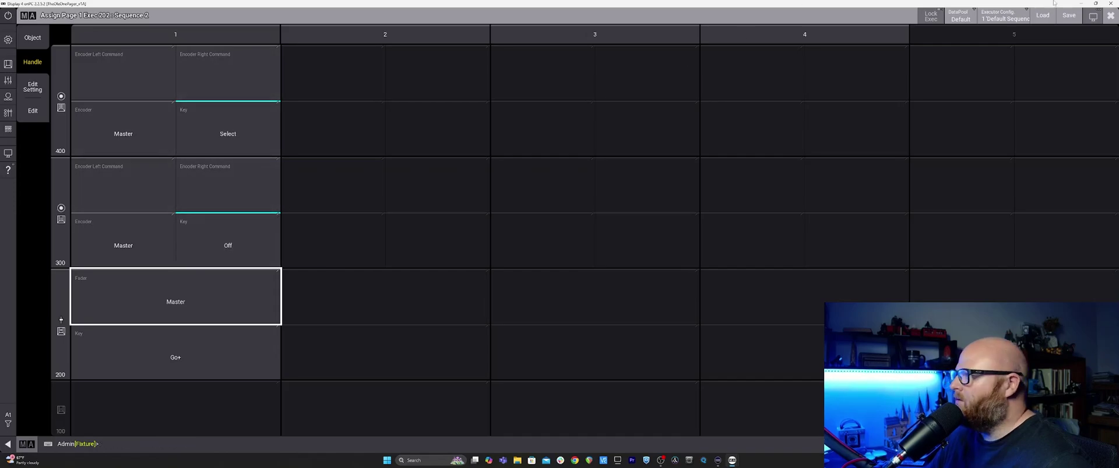
click(1110, 16)
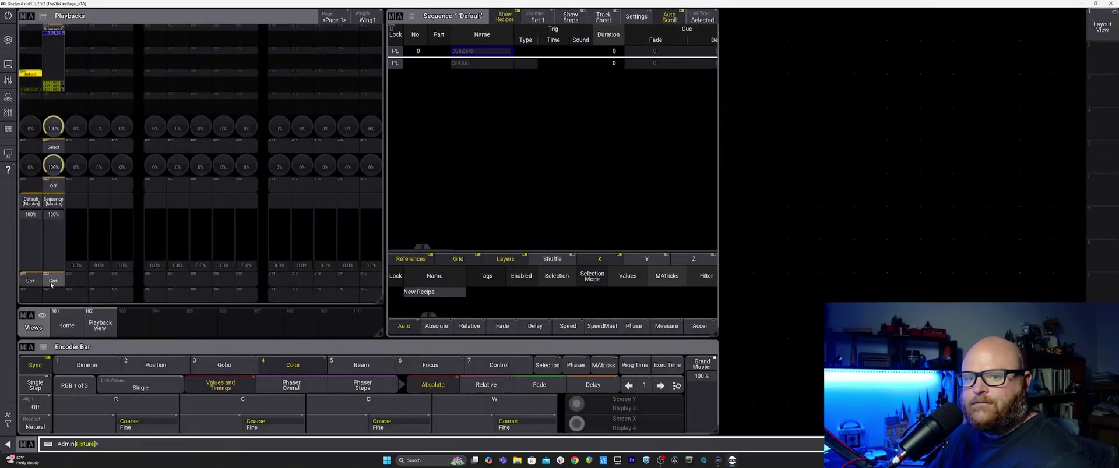
click(53, 147)
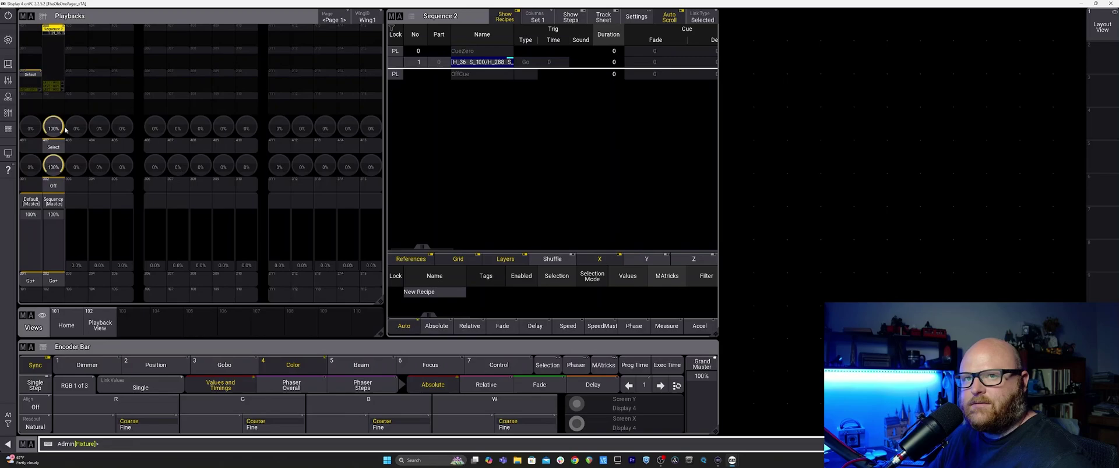
Step: Start the Sequence 2 executor with Go+ and switch between the stored Home and Playback views, ending on Home
click(56, 282)
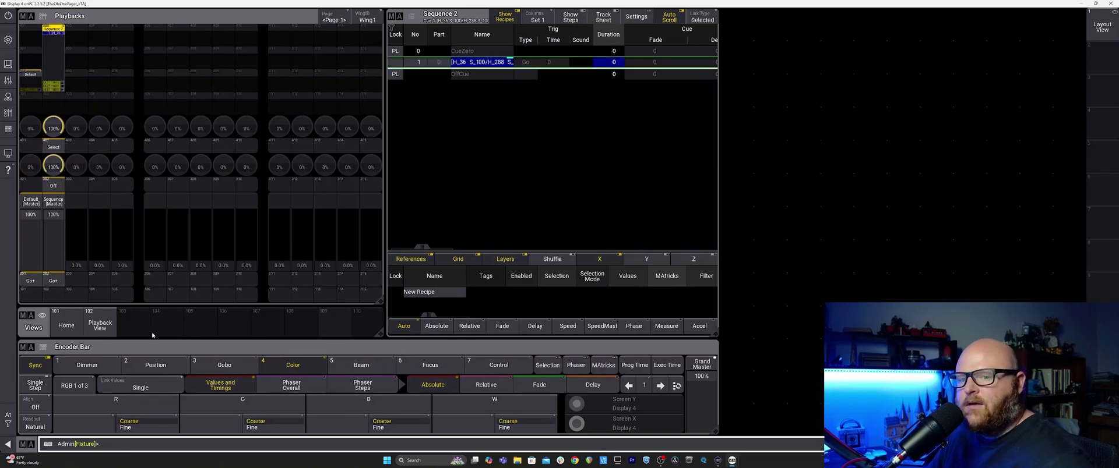
click(66, 325)
click(100, 326)
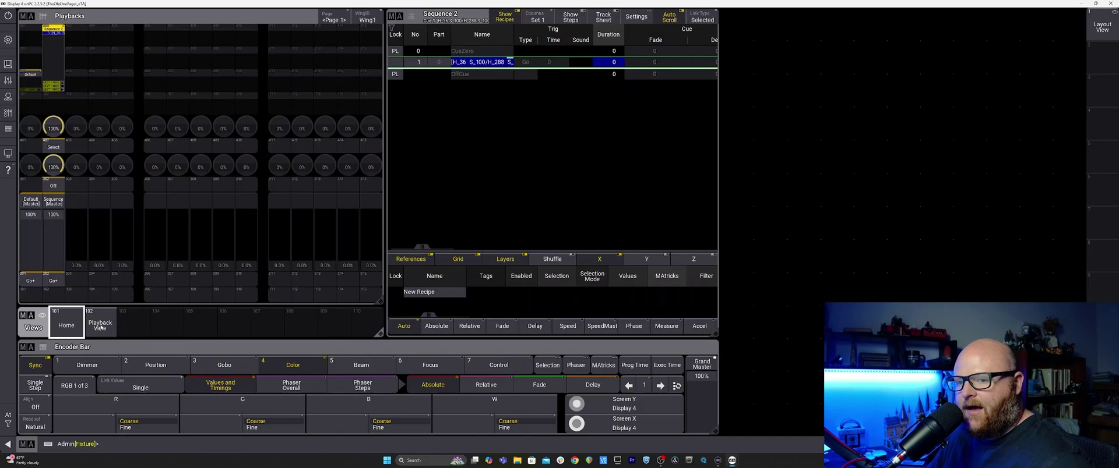
click(66, 325)
click(100, 325)
click(67, 327)
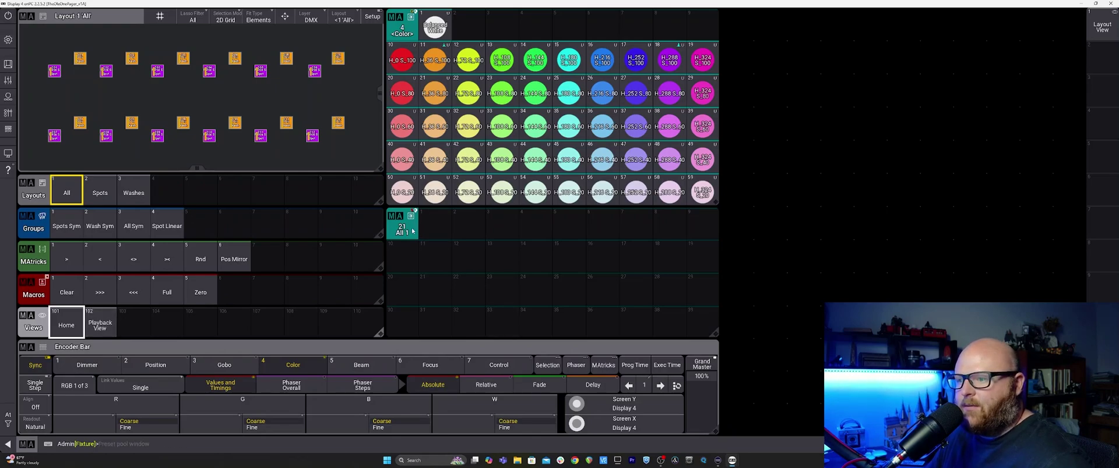
Step: In the Home view, shorten the All 1 preset pool to two rows and add a Sequences pool of matching width beneath it
drag(715, 337, 719, 272)
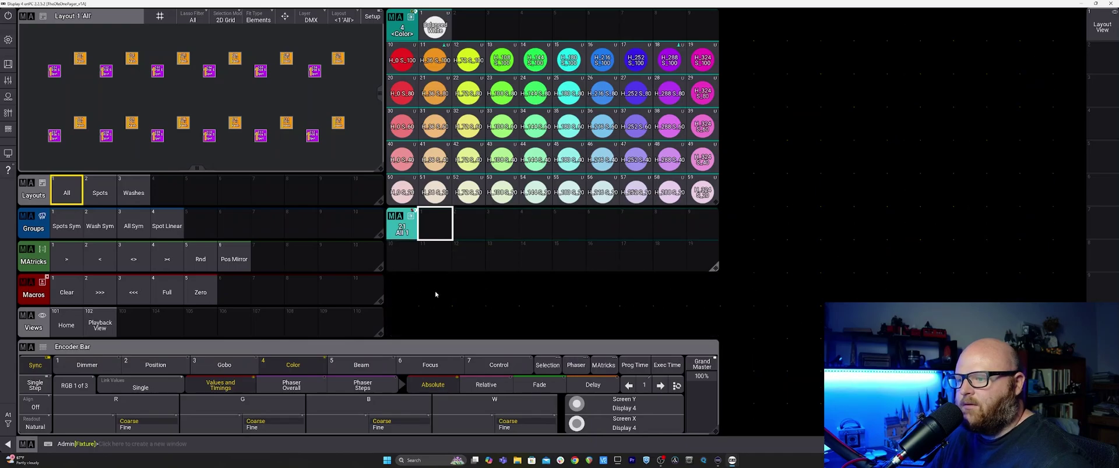
click(392, 285)
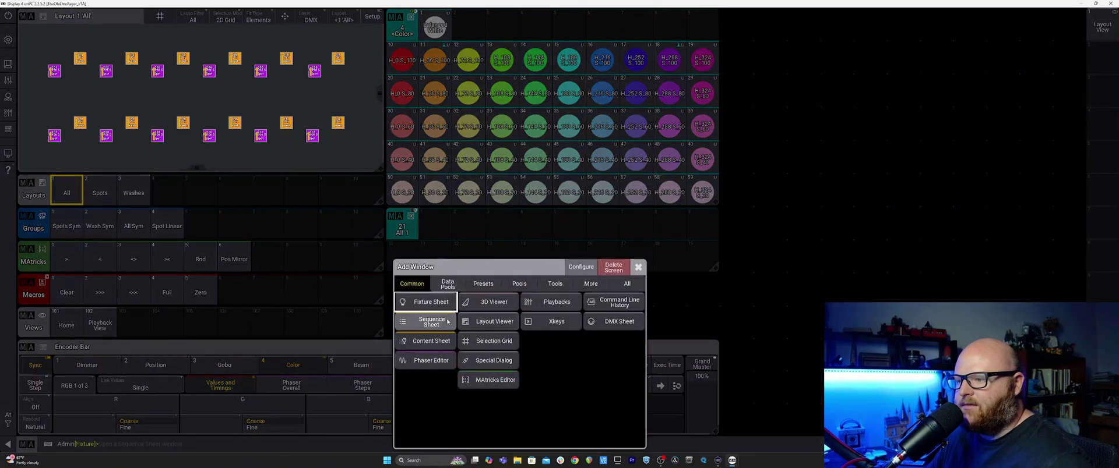
click(519, 284)
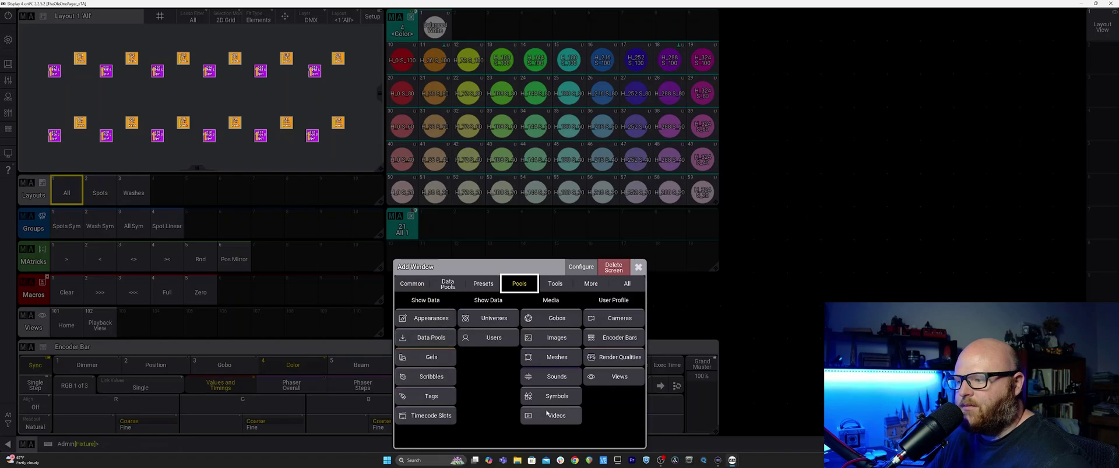
click(452, 286)
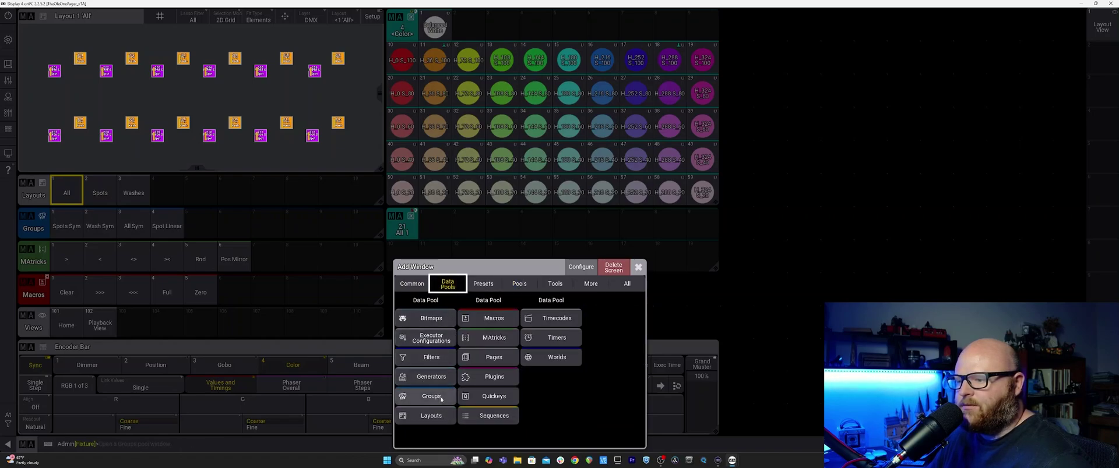
click(494, 416)
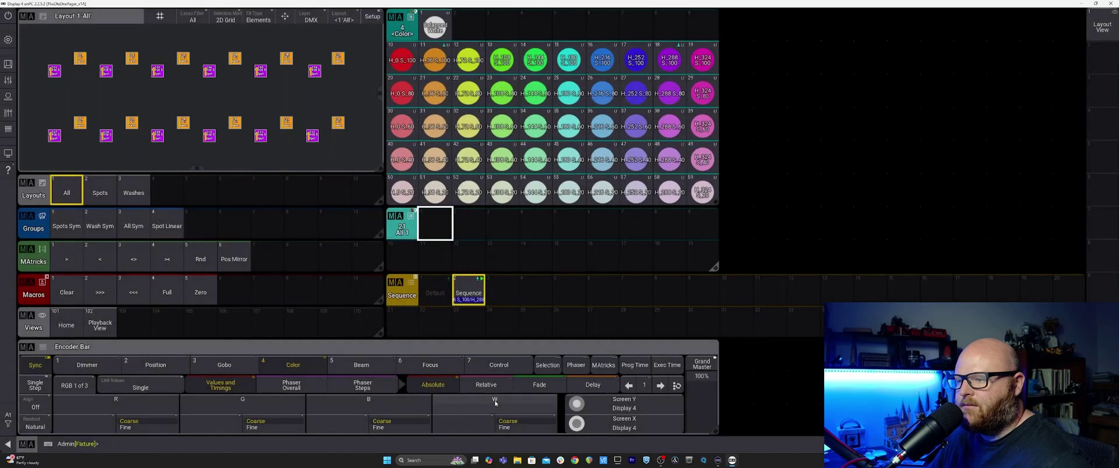
drag(1084, 337, 718, 339)
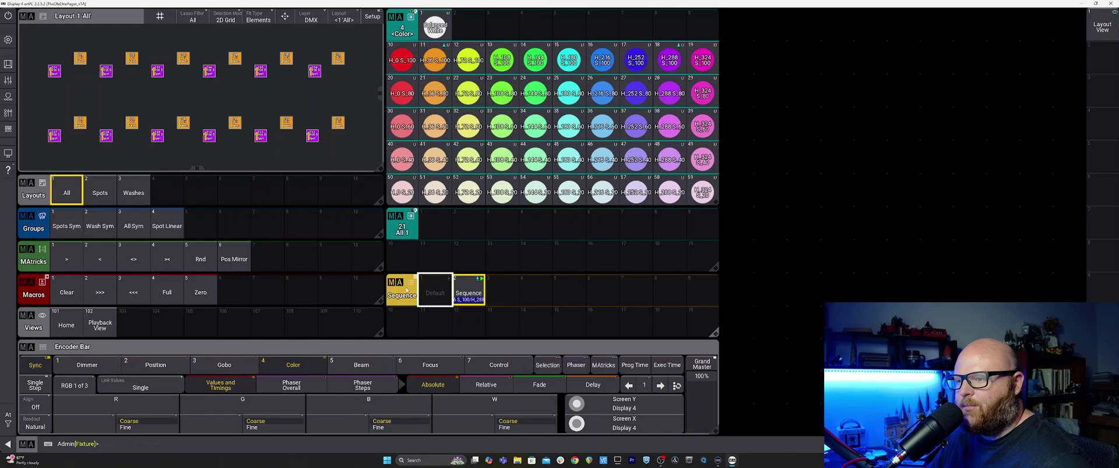
Step: In the Playback View, shorten the Playbacks window and add a two-row Sequences pool in the space beneath it
click(101, 325)
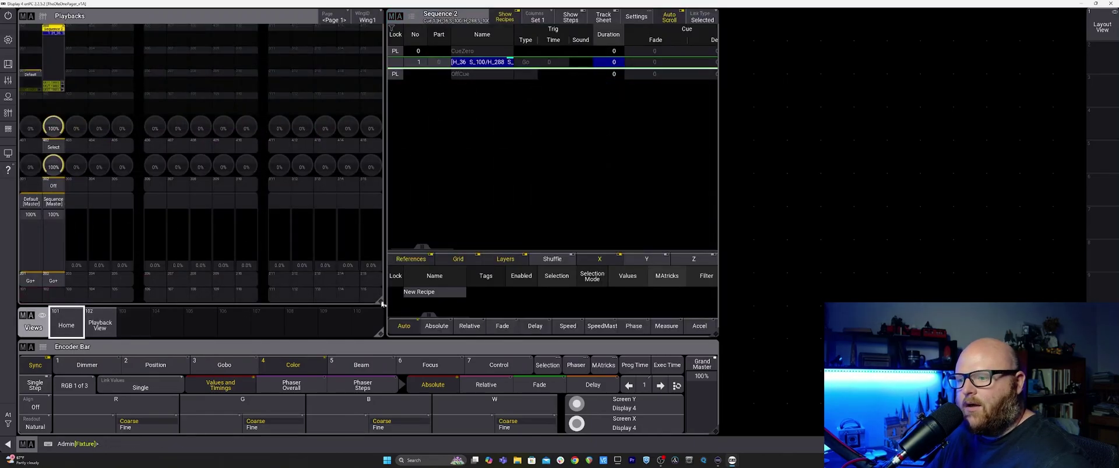
drag(381, 303, 380, 202)
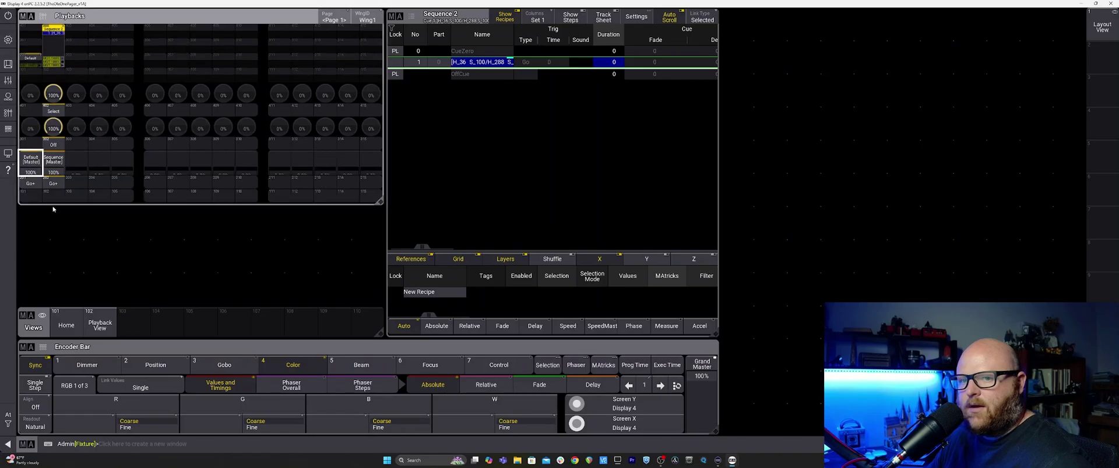
click(25, 213)
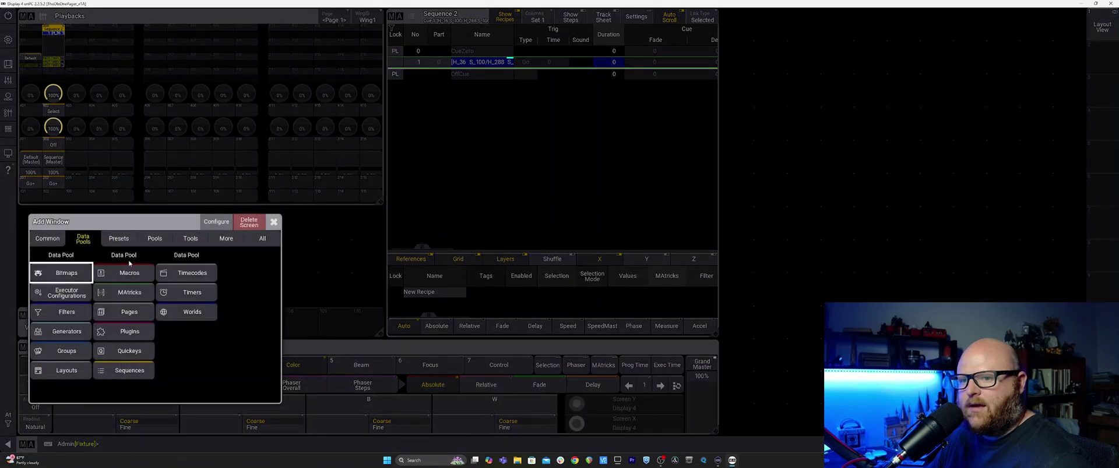
click(123, 371)
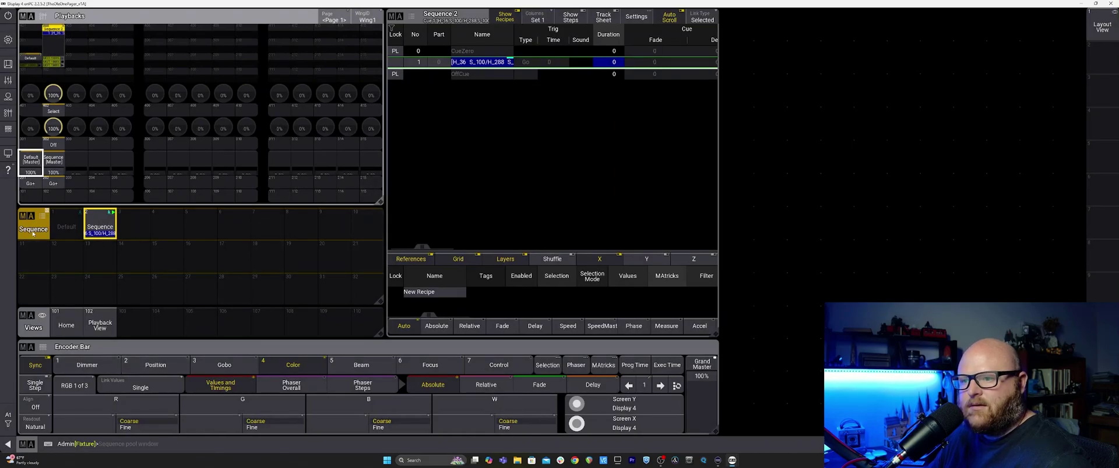
drag(33, 233, 27, 267)
drag(382, 205, 381, 236)
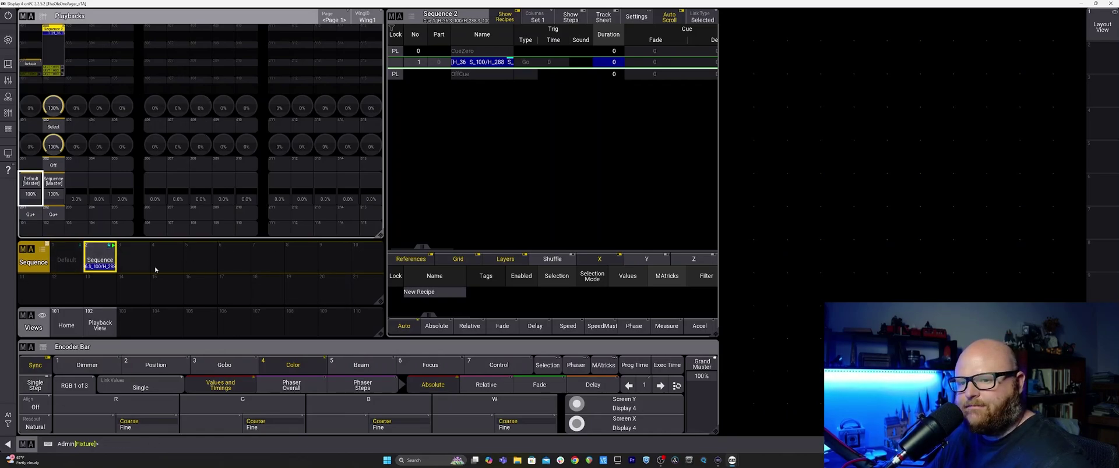
Step: Delete the Default sequence and move Sequence 2 into the first slot of the Sequences pool
drag(66, 259, 93, 229)
key(Return)
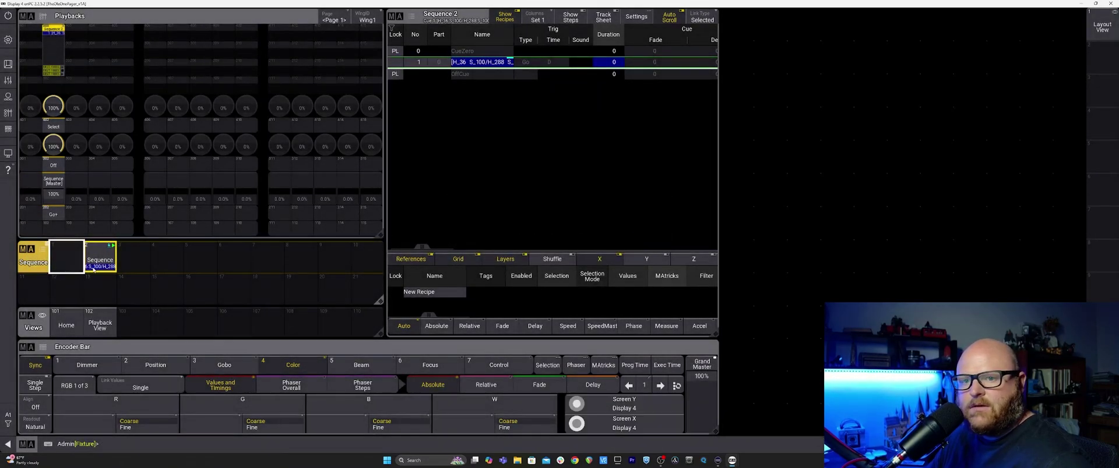
drag(93, 269, 72, 227)
click(67, 261)
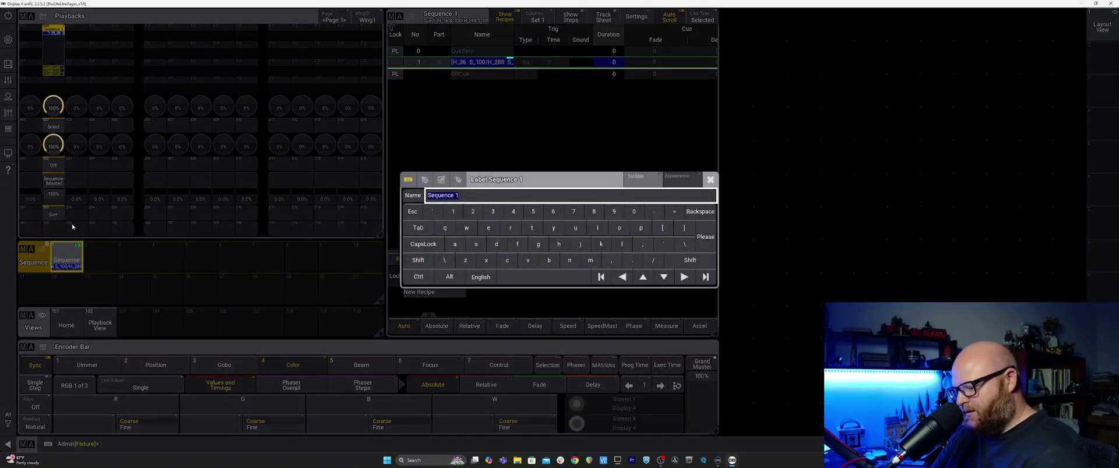
Step: Label Sequence 1 as "Test Seq"
text(Test Se)
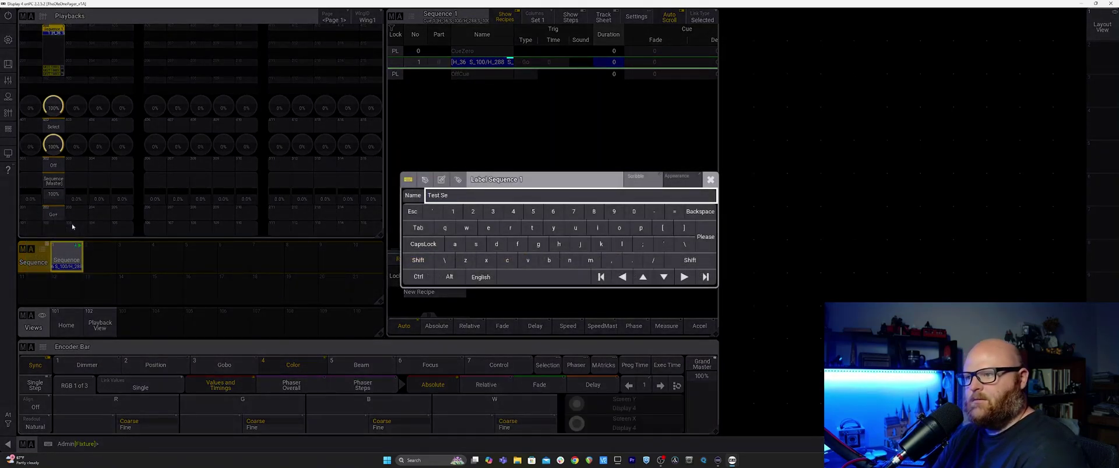
text(q)
key(Return)
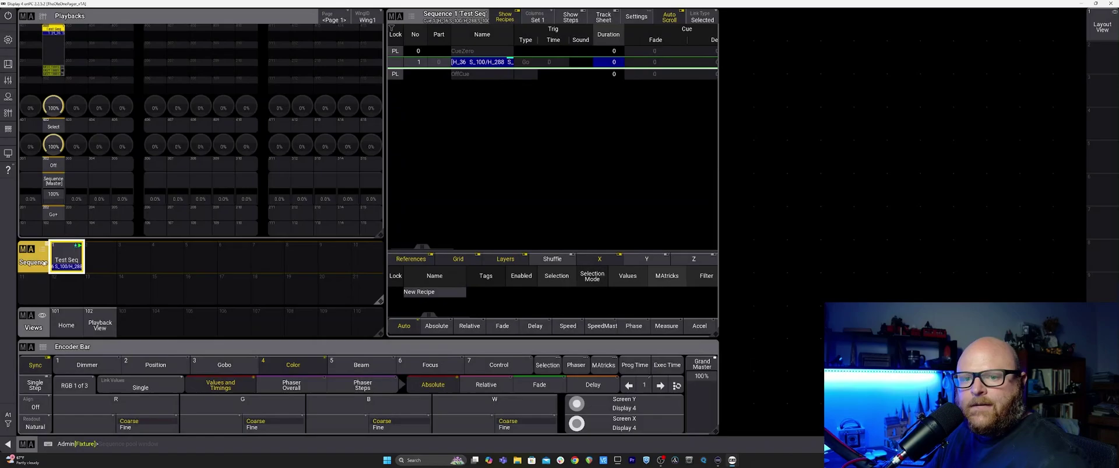
Step: Store the current External 4 layout over the existing Playback View
drag(100, 324, 73, 297)
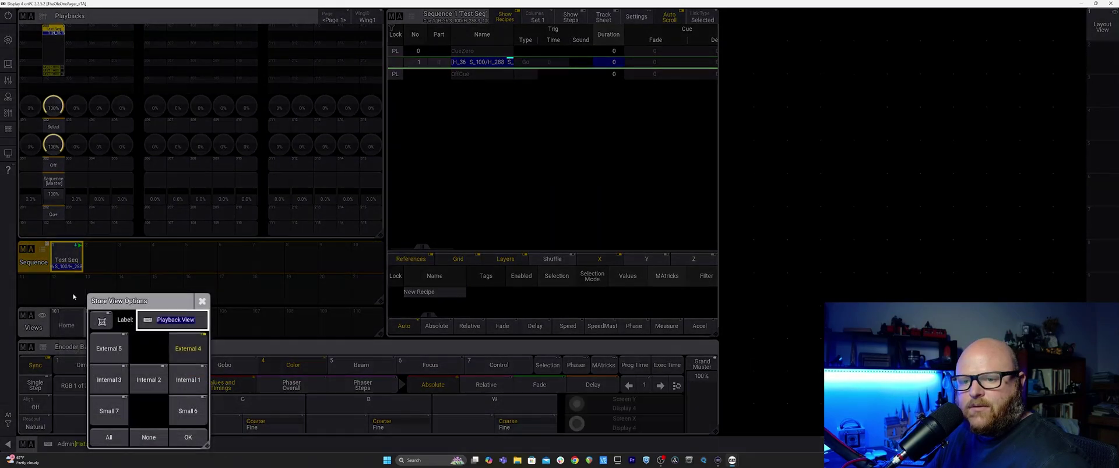
click(187, 437)
Step: Assign Test Seq to the first empty lowest-row executor of the second executor block and look through the Sequences pool
drag(66, 256, 38, 285)
click(148, 215)
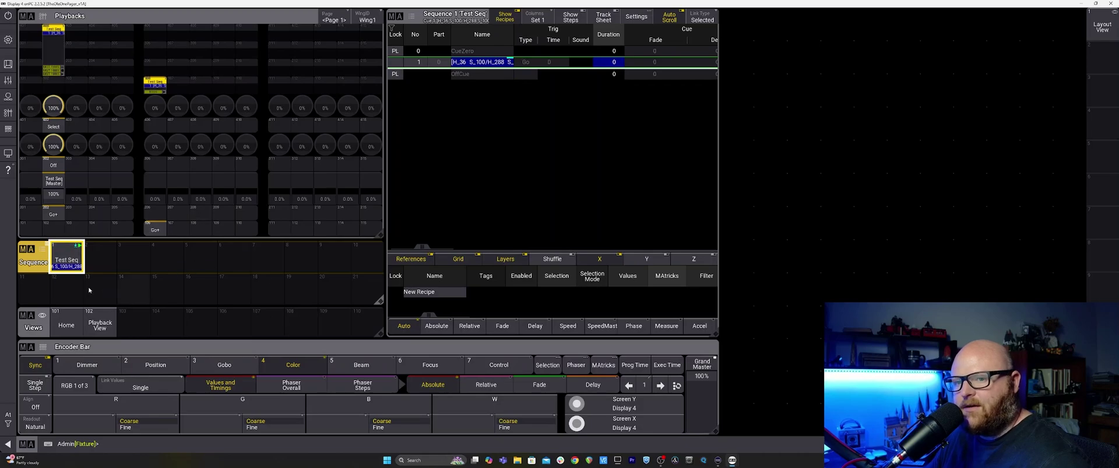
scroll(75, 277, down, 2)
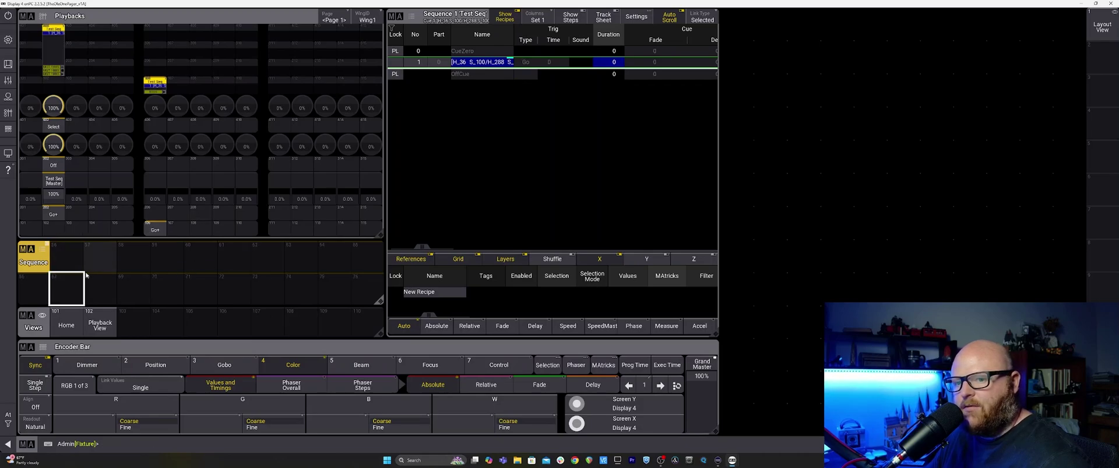
scroll(85, 275, down, 2)
scroll(86, 275, up, 4)
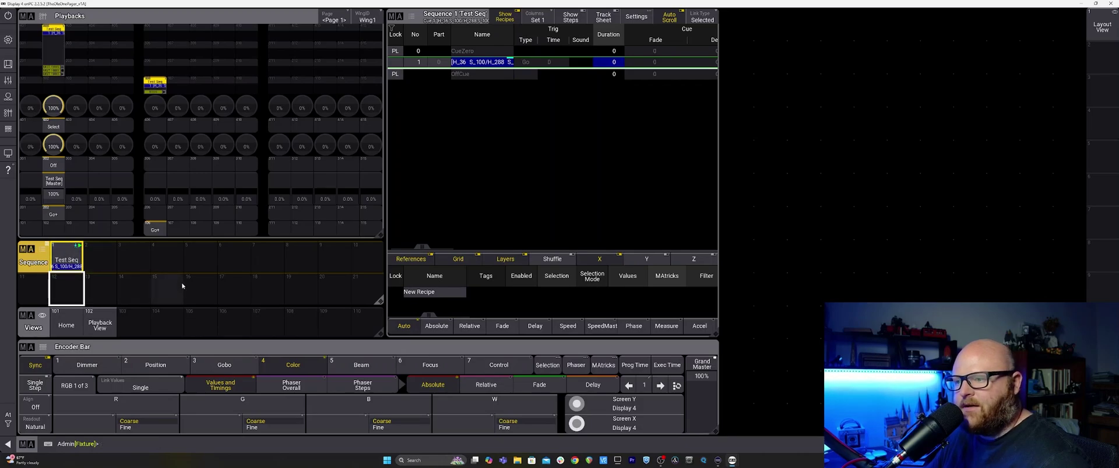
Step: Recall the Home view, check the updated Playback View and return to Home
click(67, 325)
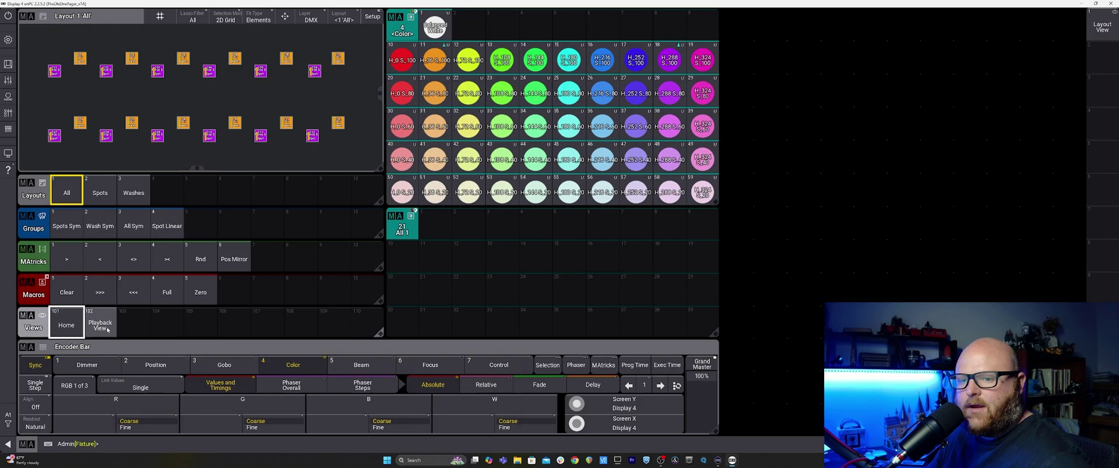
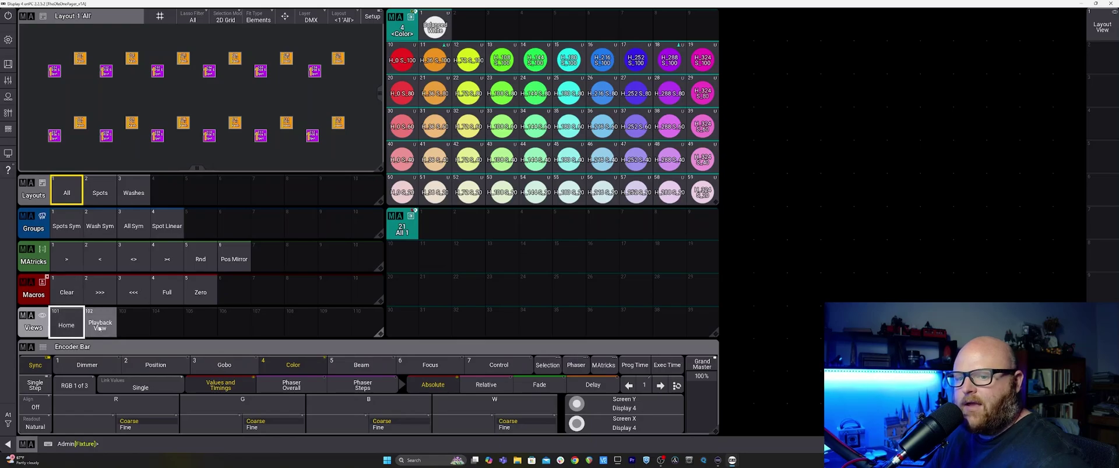
click(99, 326)
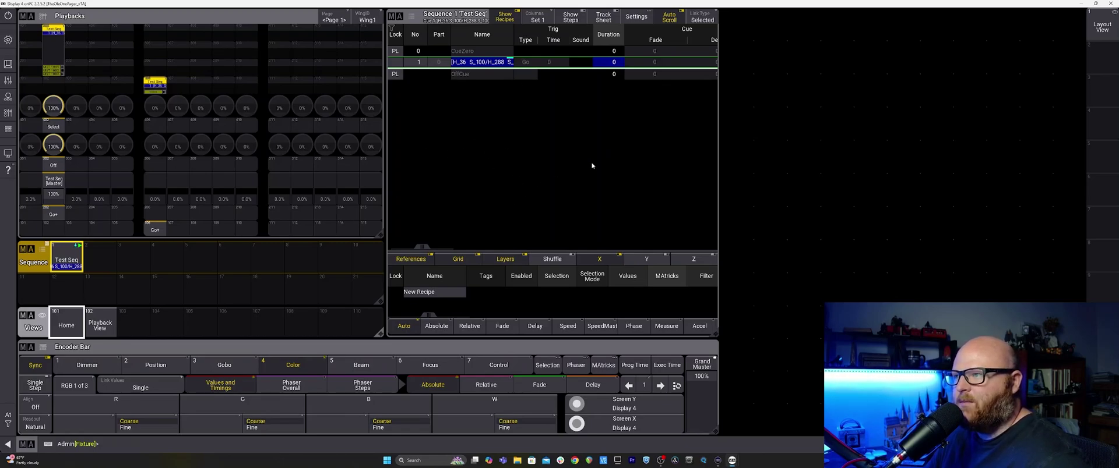
click(67, 325)
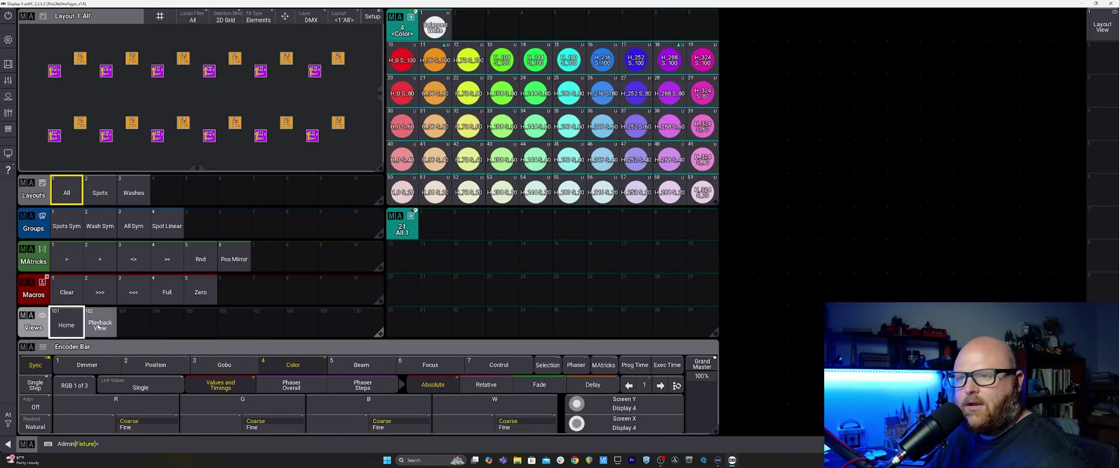
Step: Go through the Beam, Color, Gobo, Position and Dimmer feature groups to check how the preset pool follows, ending on Color
click(362, 366)
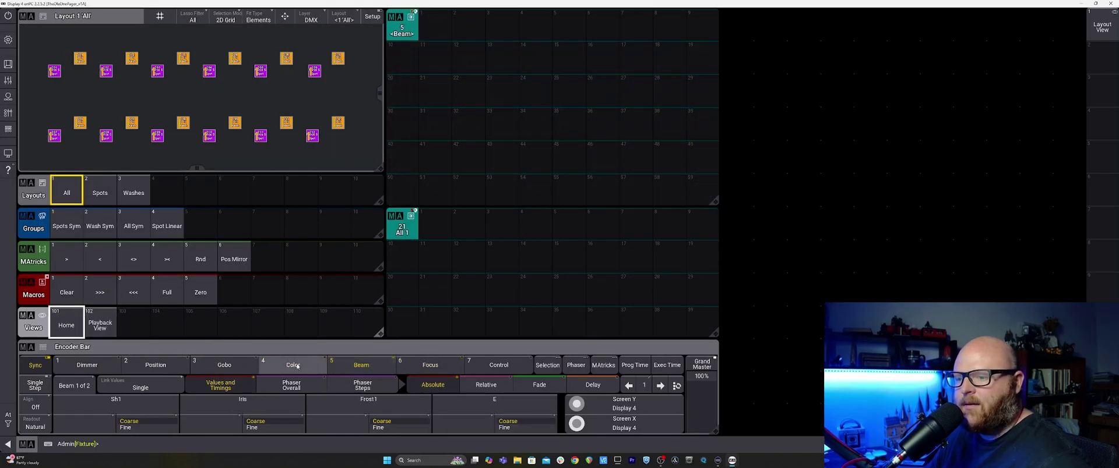
click(297, 366)
click(225, 367)
click(155, 367)
click(96, 368)
click(156, 369)
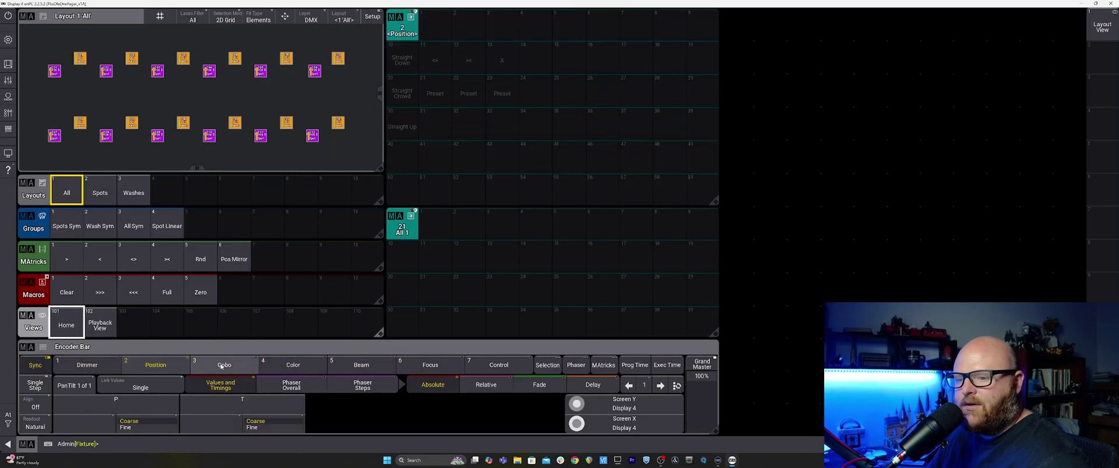
click(221, 366)
click(284, 364)
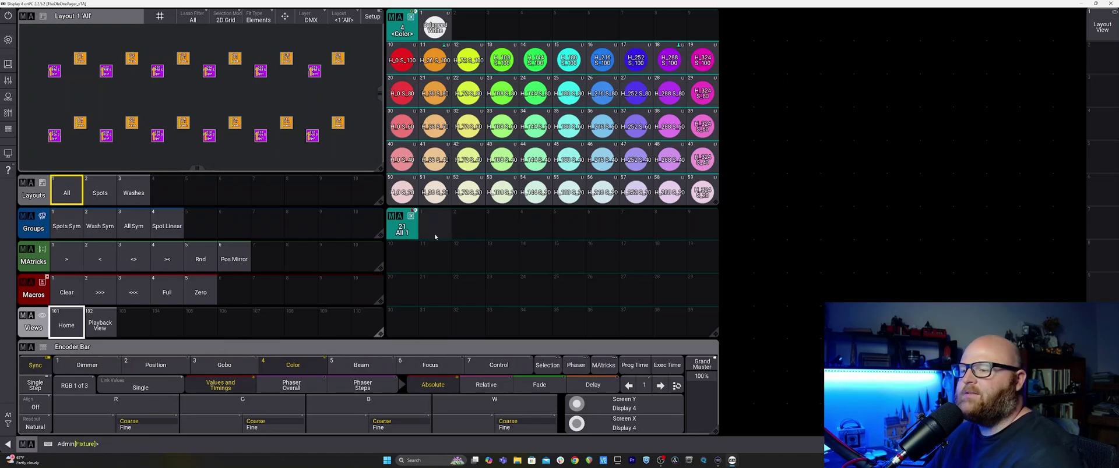
Step: Build a two-step dimmer phaser on the All Sym group with Full on step 1 and Zero on step 2, applying the <> MAtricks
click(134, 231)
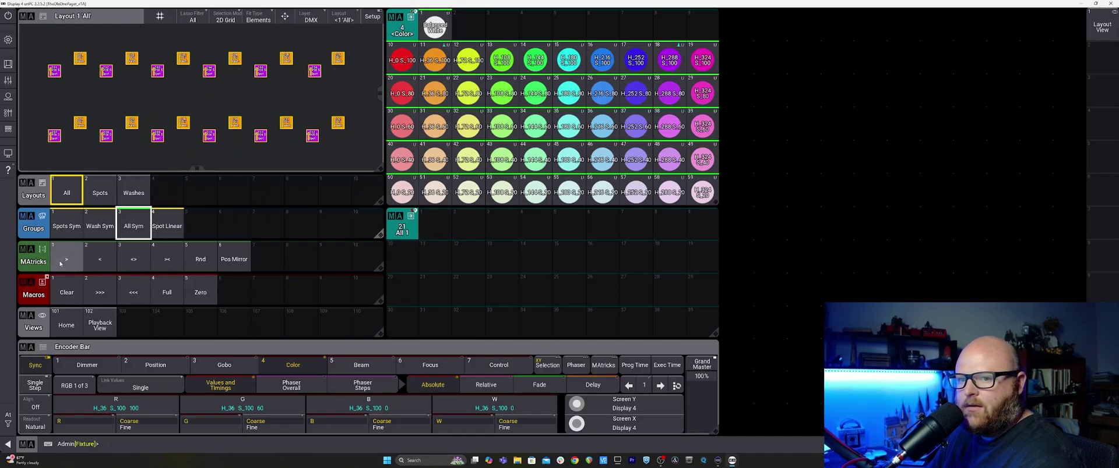
click(169, 292)
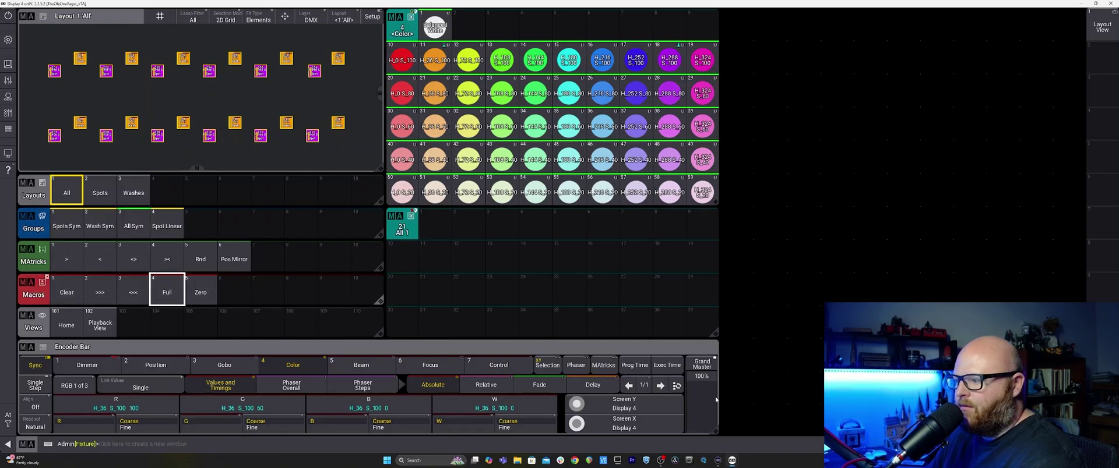
click(200, 291)
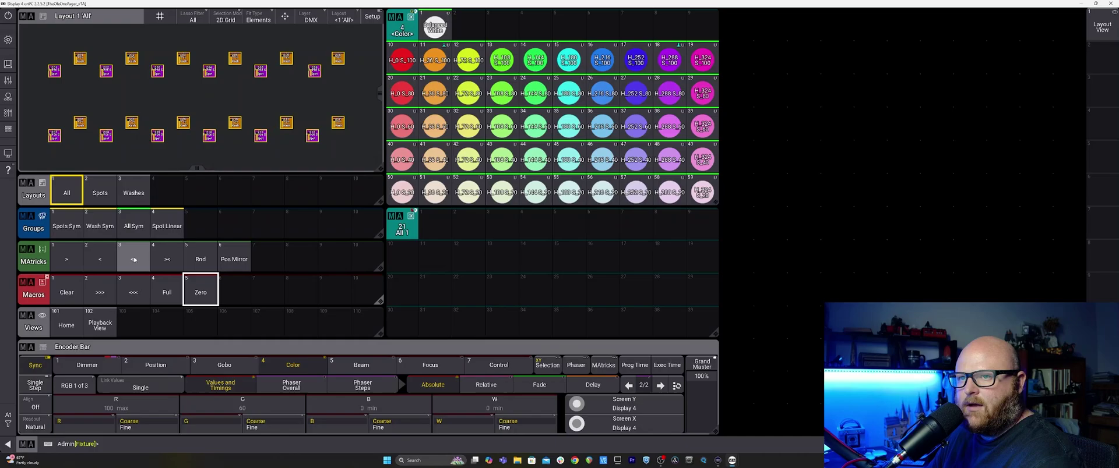
click(133, 259)
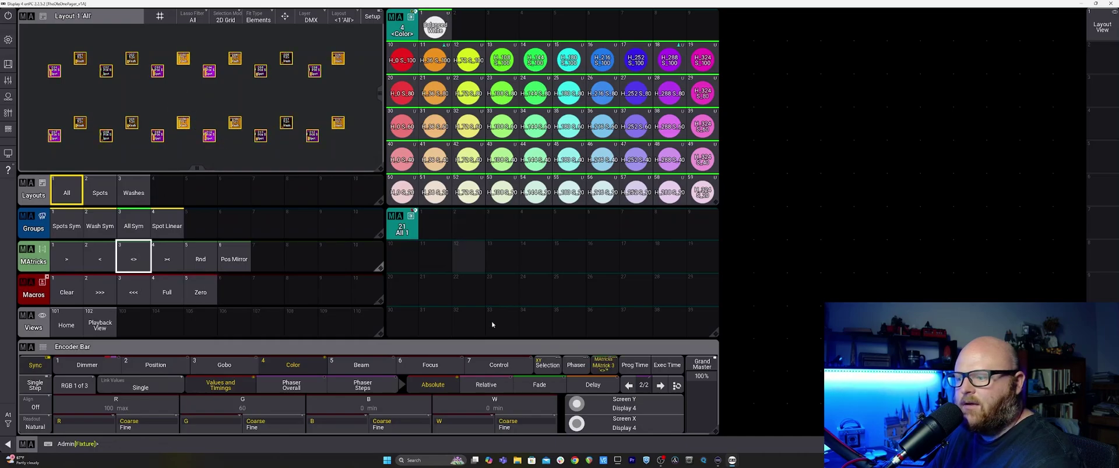
Step: Set the Transition of the dimmer phaser's steps to 55
click(361, 387)
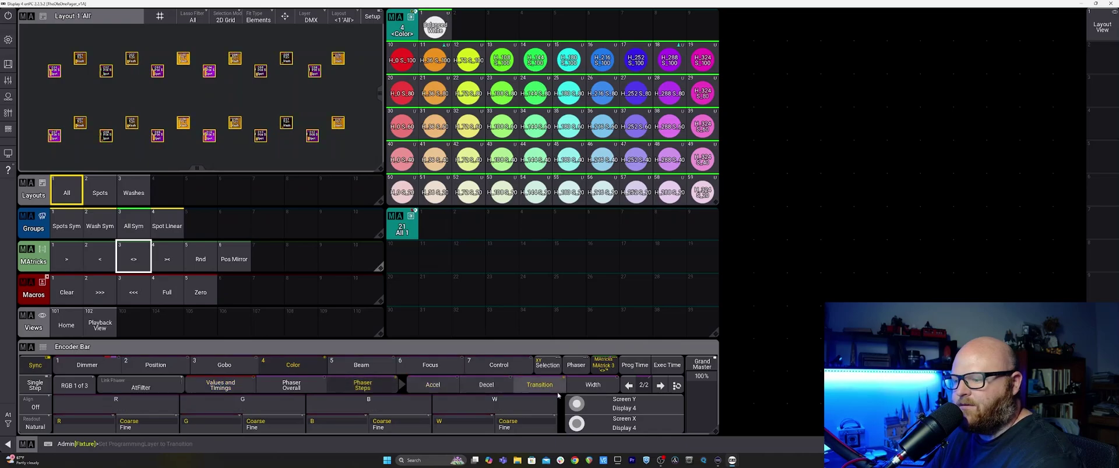
click(87, 365)
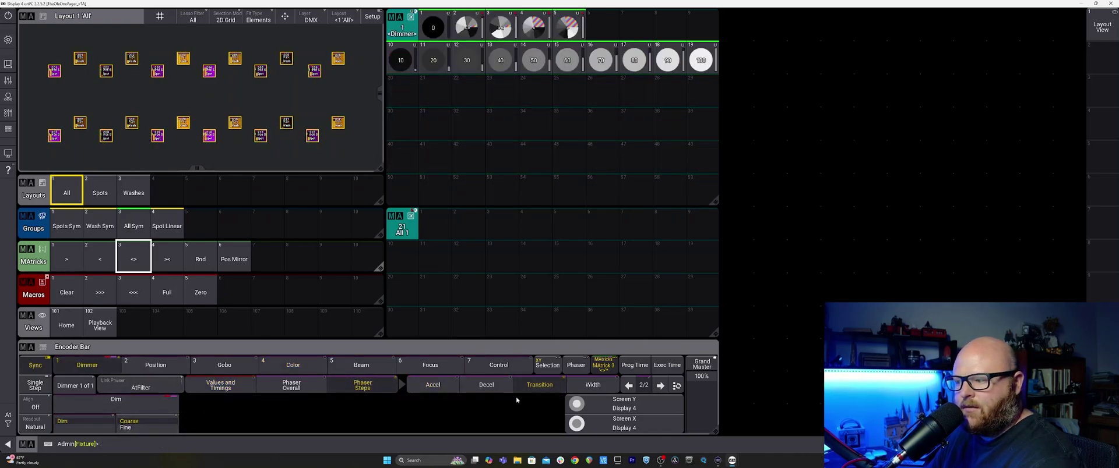
click(129, 413)
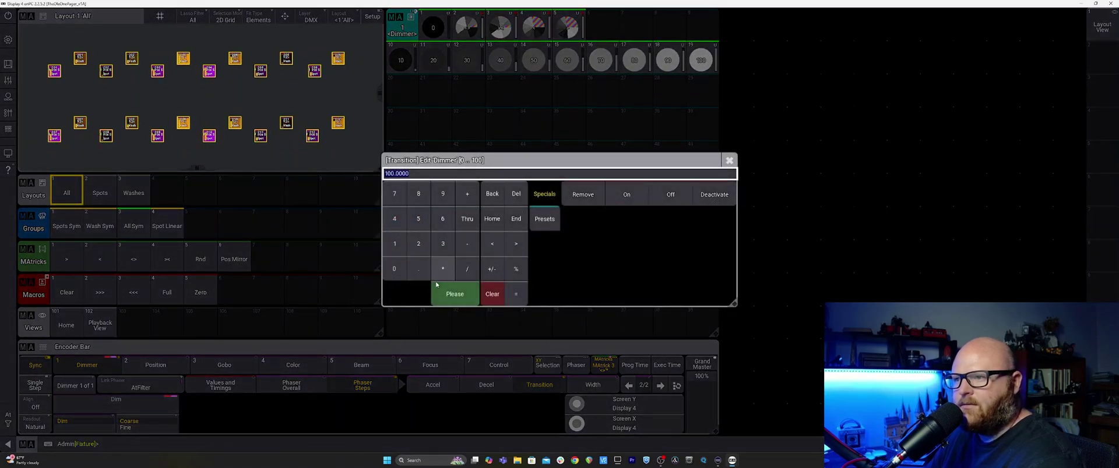
text(55)
click(452, 295)
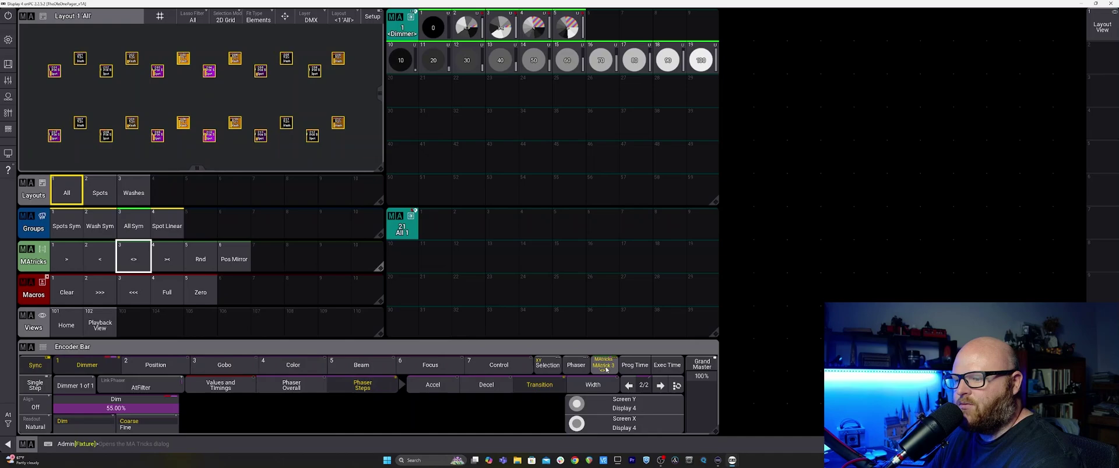
Step: Set the dimmer phaser's overall speed to 25 BPM
click(303, 388)
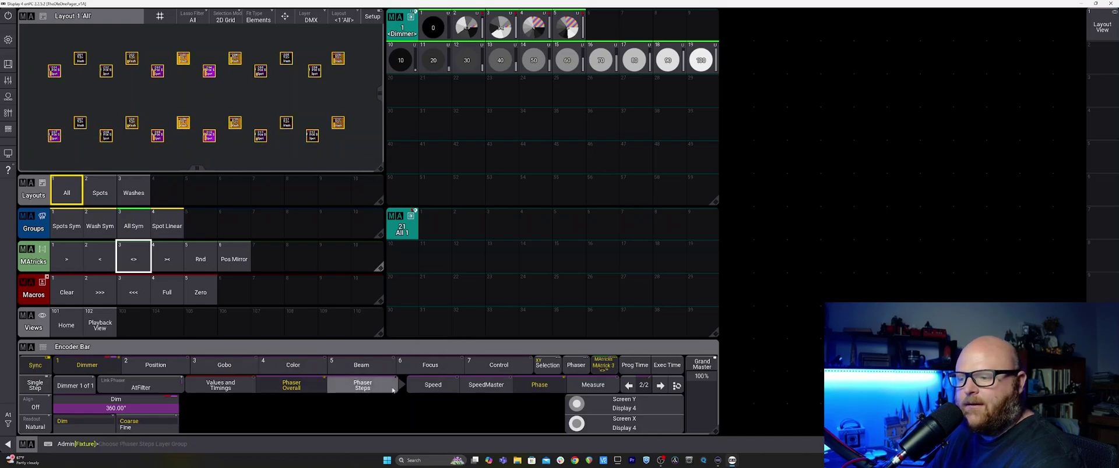
click(433, 384)
click(108, 411)
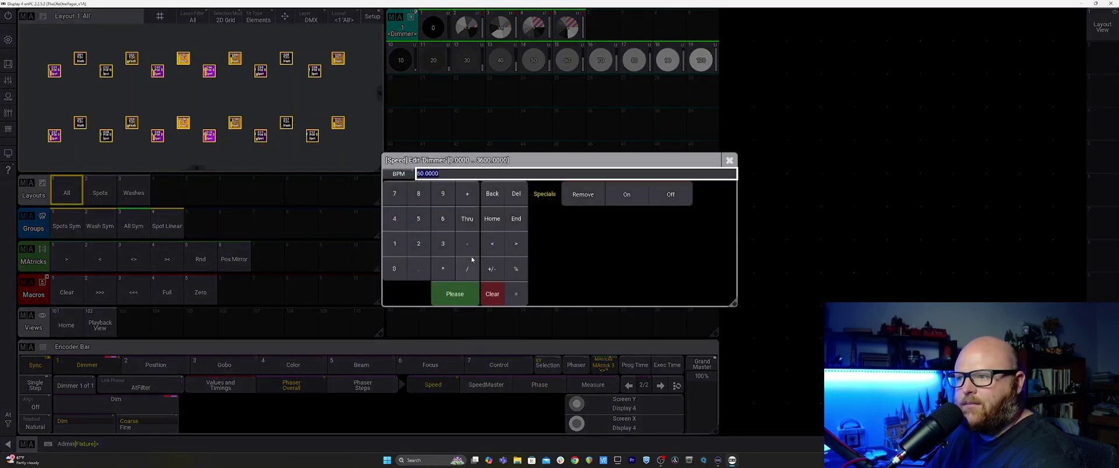
click(418, 219)
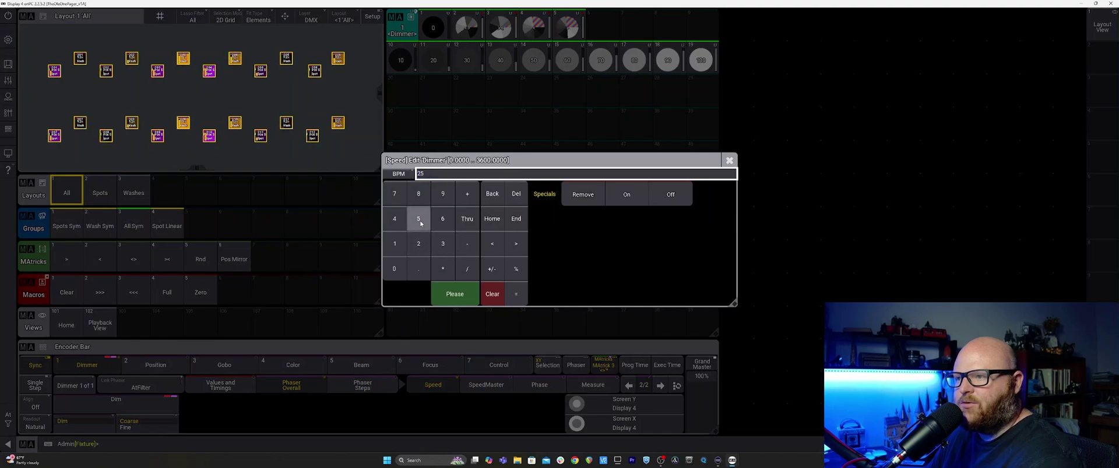
click(455, 294)
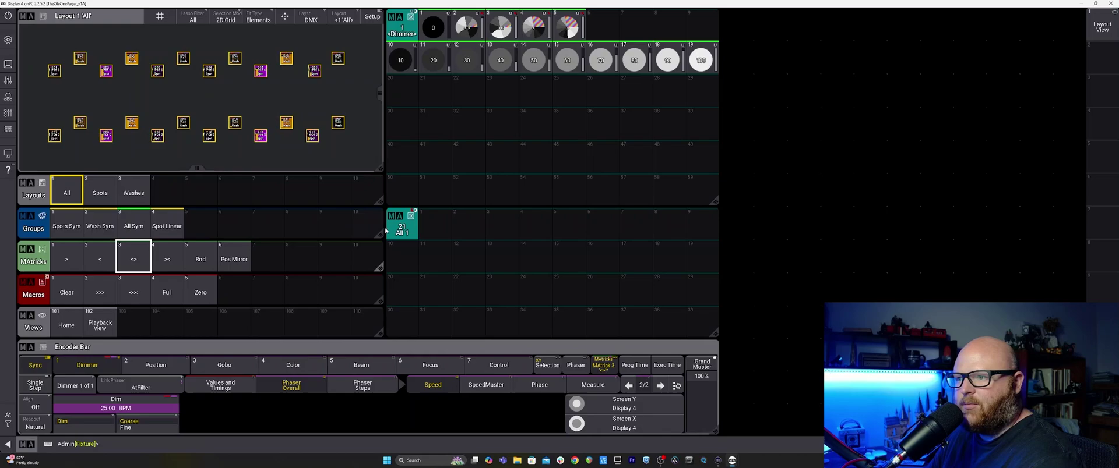
Step: Store the dimmer phaser in the first slot of the All 1 preset pool and label it Cos Sym
click(434, 224)
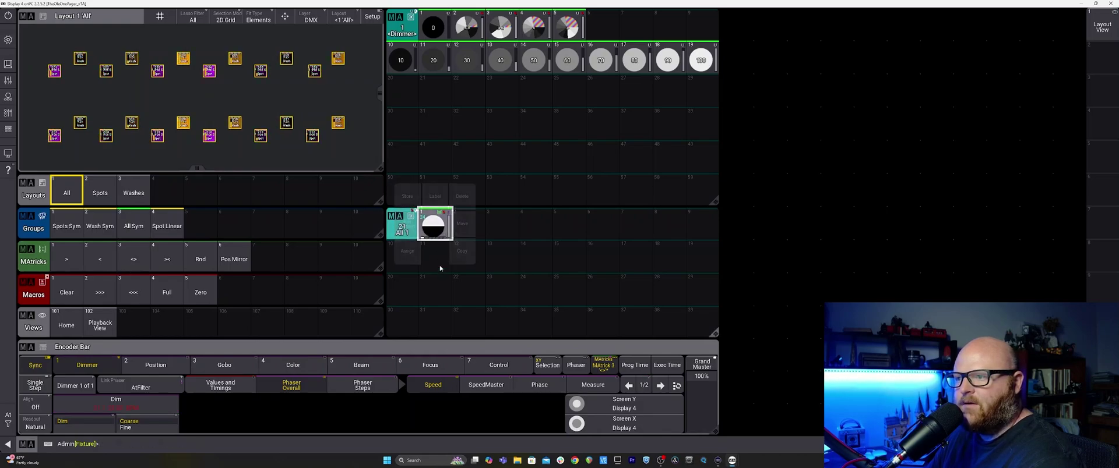
click(434, 197)
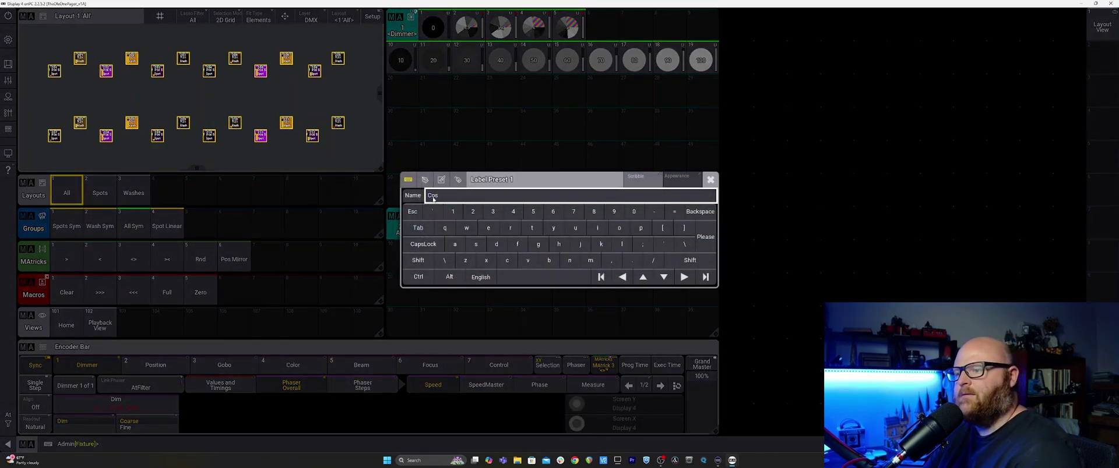
text(Cos Sy)
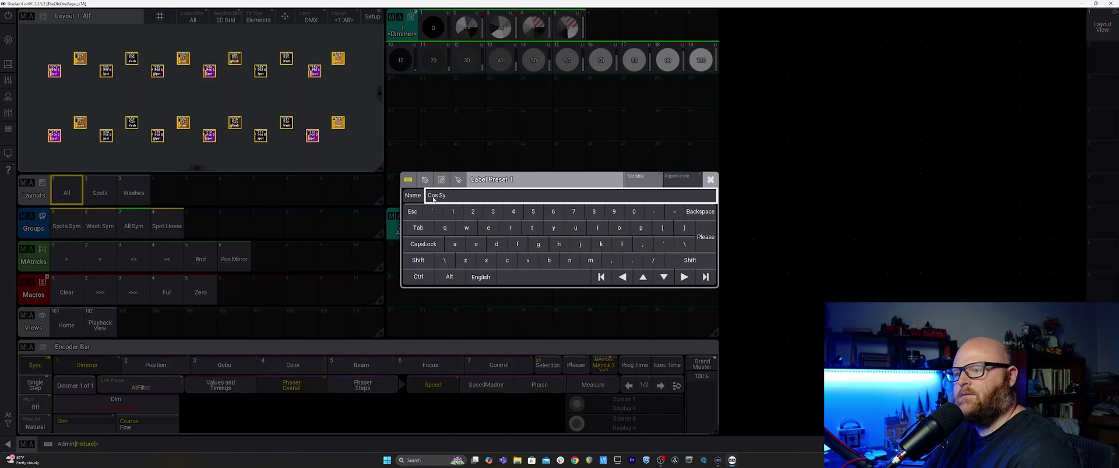
text(m)
key(Return)
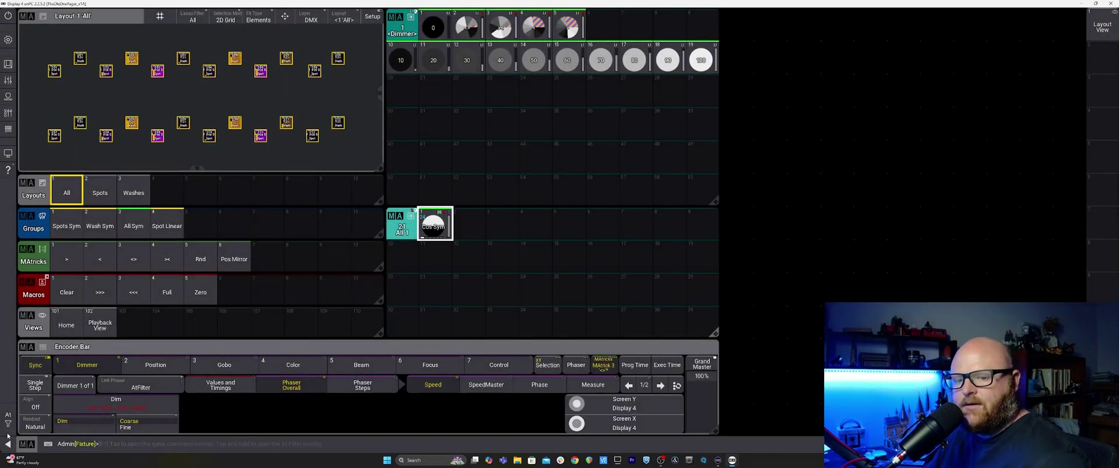
Step: Clear the programmer, recall the Cos Sym preset on its stored fixtures to test it, and clear again
click(7, 417)
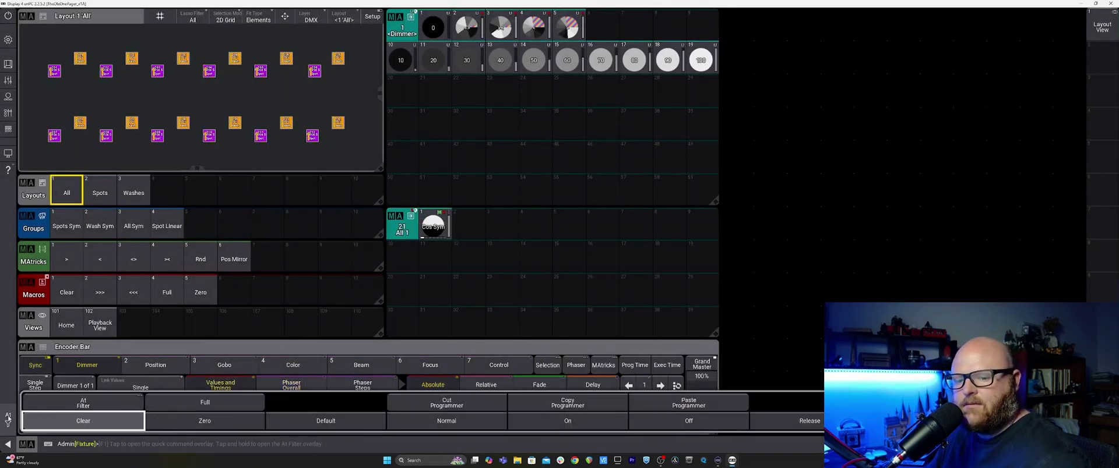
click(83, 420)
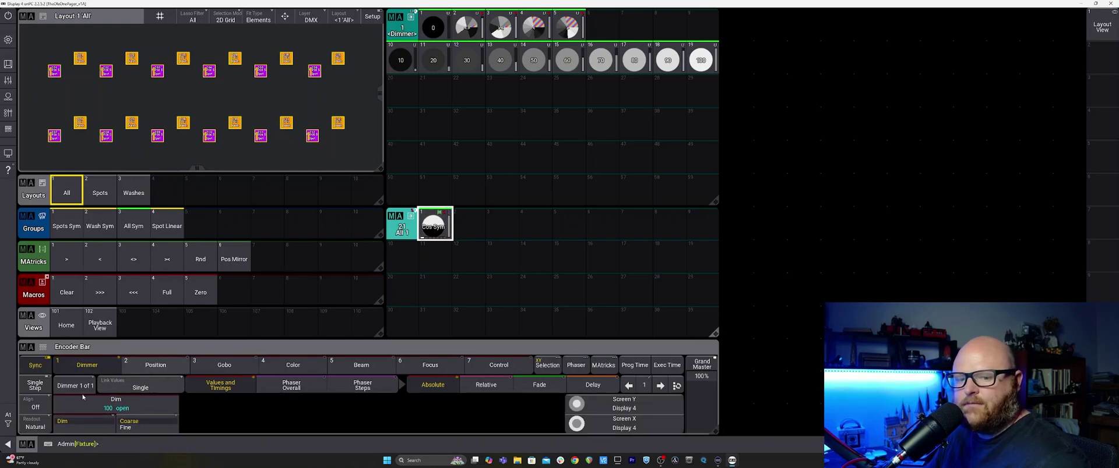
click(67, 292)
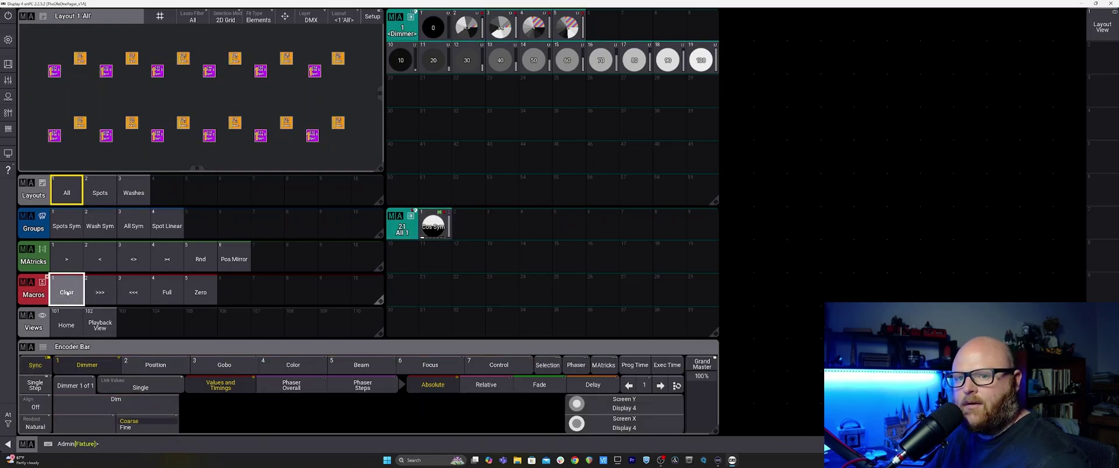
click(435, 229)
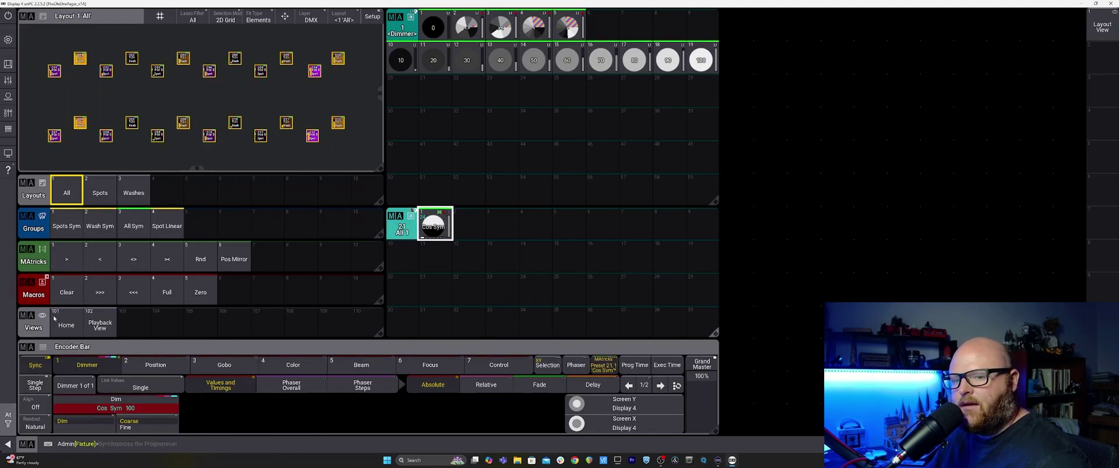
click(69, 294)
Step: Test the Cos Sym preset on the Wash Sym group, compare the Washes and Spots layouts, and clear the programmer
click(133, 192)
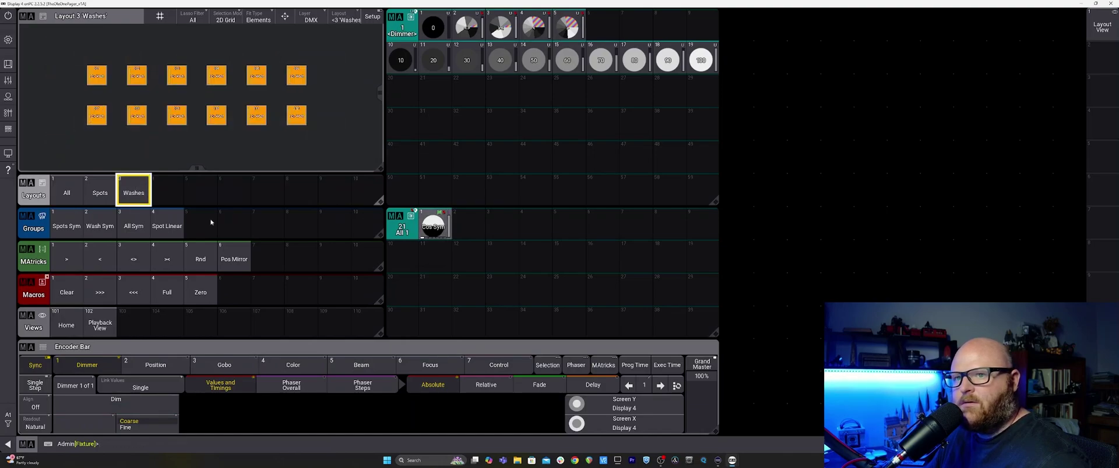
click(100, 226)
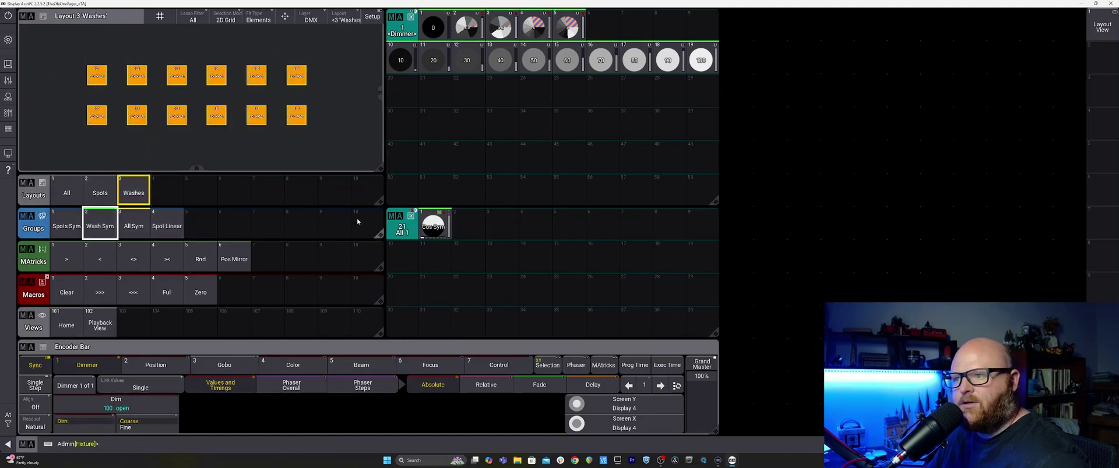
click(62, 229)
click(100, 226)
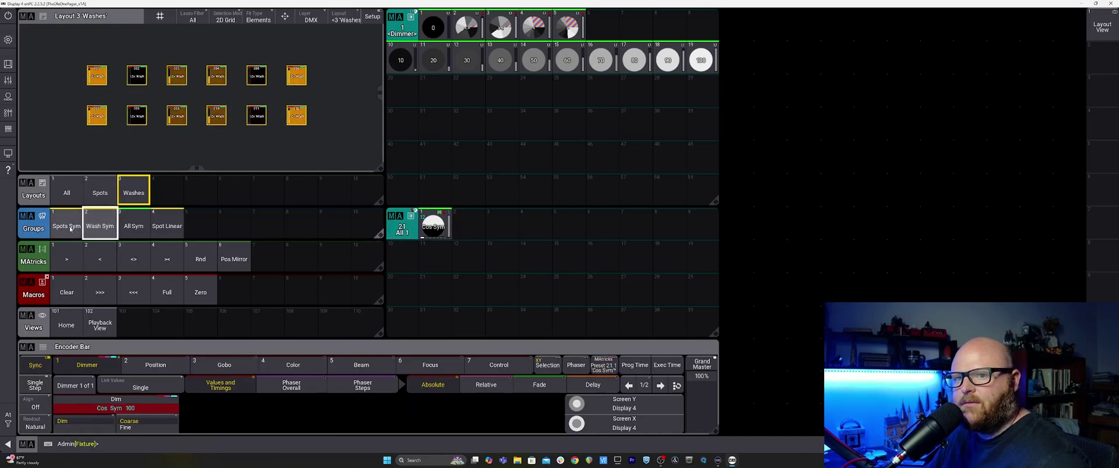
click(8, 417)
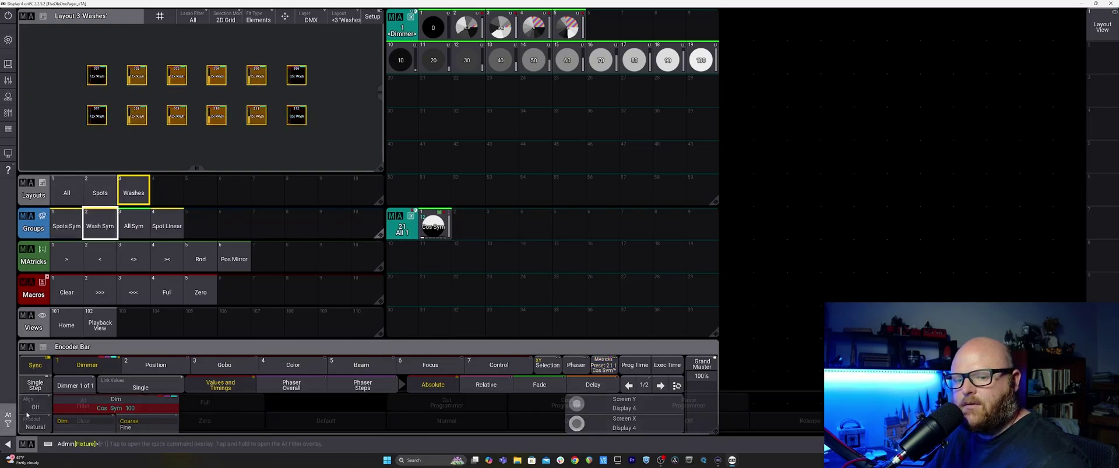
click(40, 423)
click(99, 193)
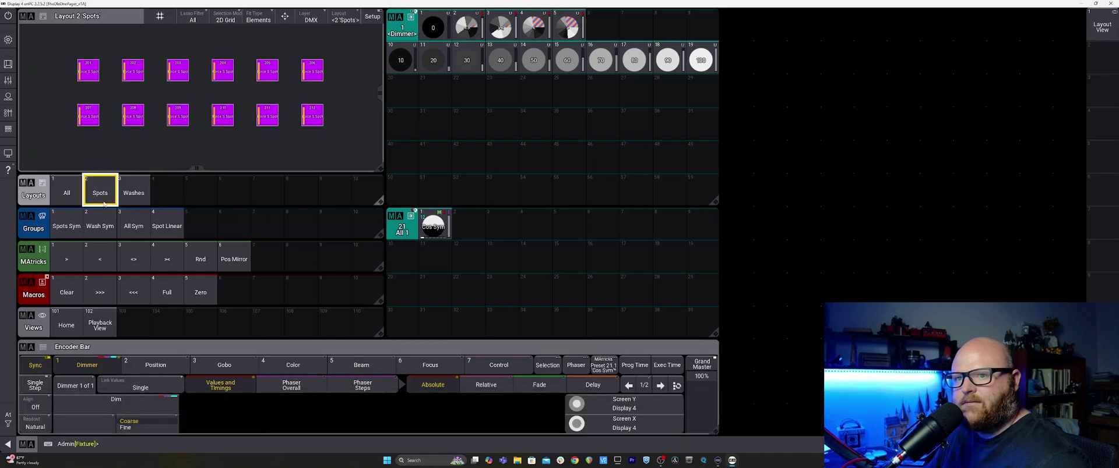
click(136, 193)
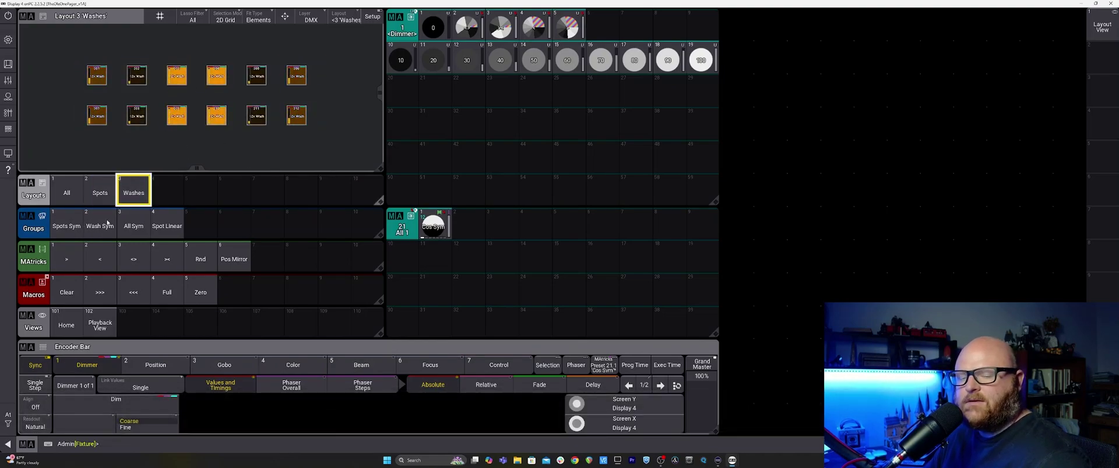
click(67, 294)
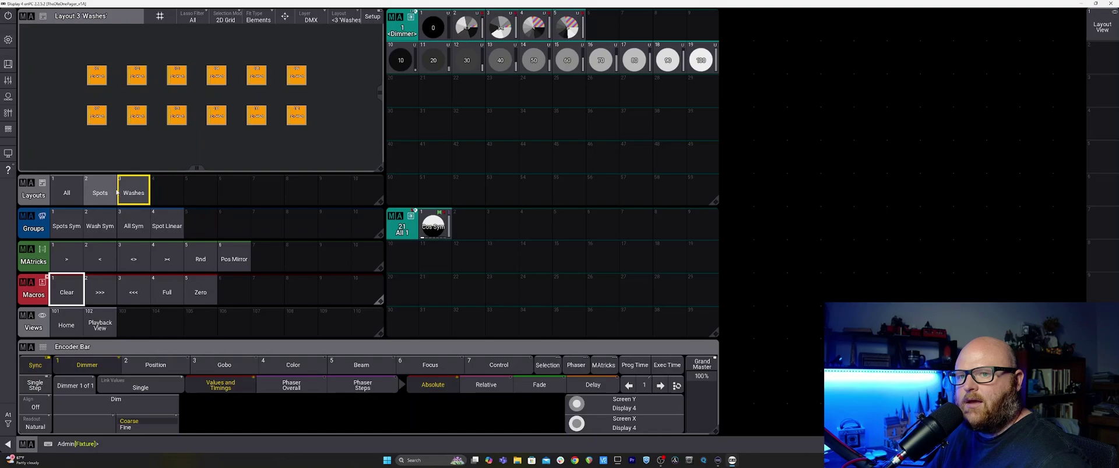
Step: Show the All layout, apply the >< dimmer preset to All Sym, and give Spots Sym the <> dimmer preset
click(66, 193)
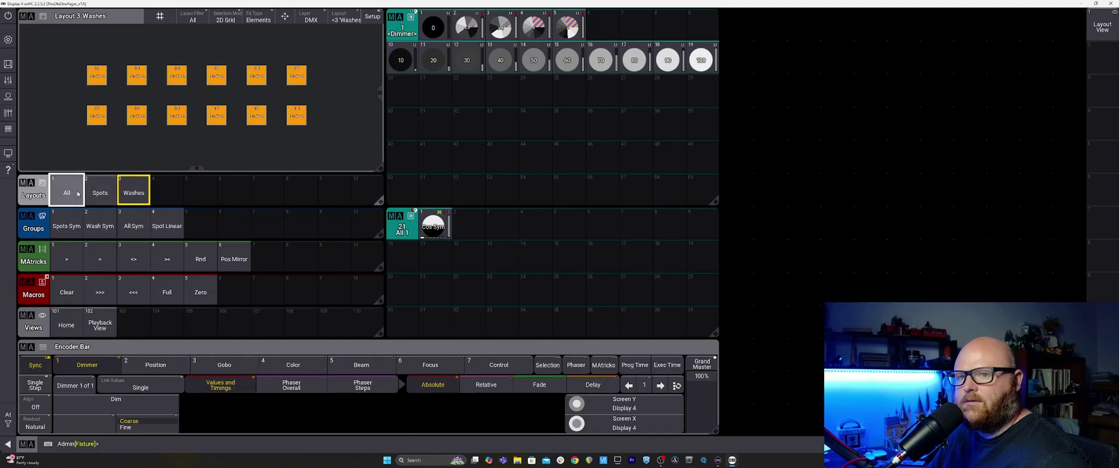
click(129, 232)
click(502, 29)
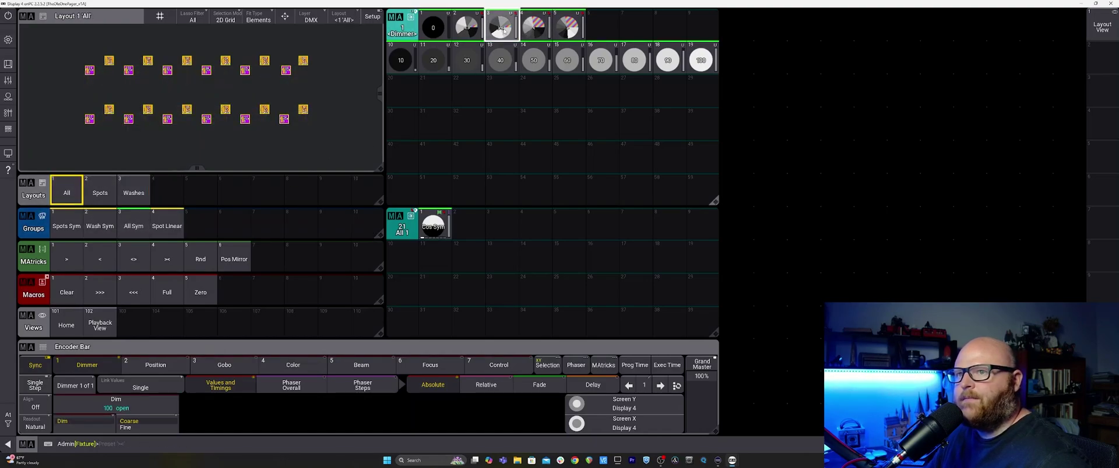
click(74, 226)
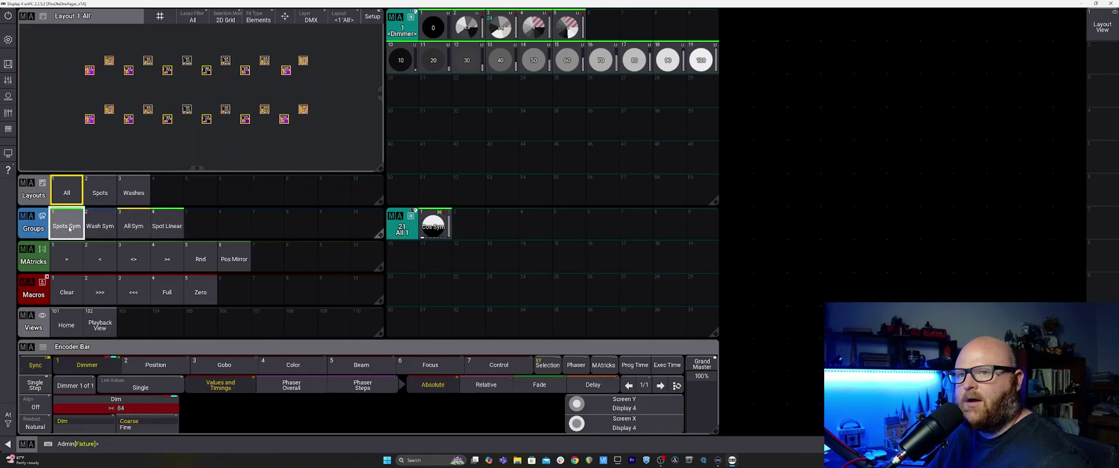
click(469, 28)
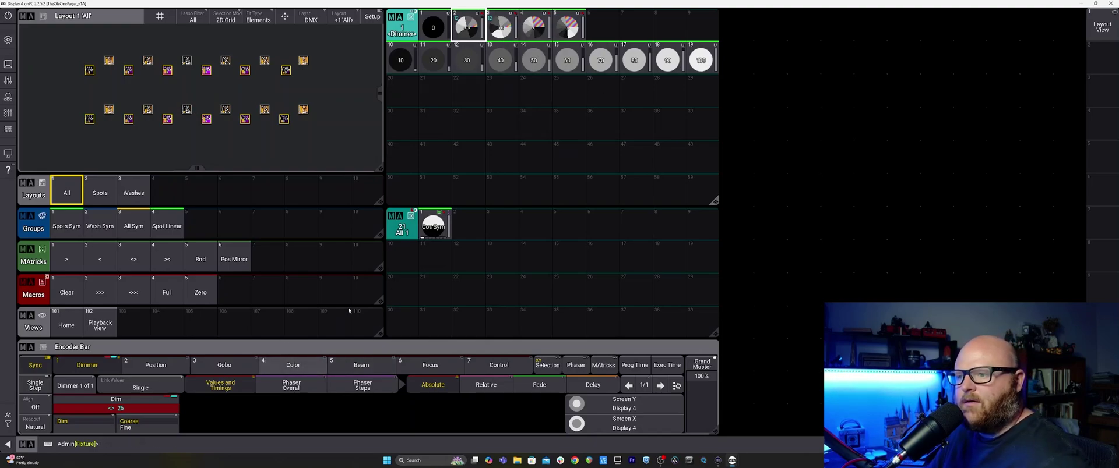
Step: Apply color preset H_180 S_100 to Spots Sym and to All Sym, trying H_288 S_100 and H_252 S_100 on All Sym first
click(293, 365)
click(573, 69)
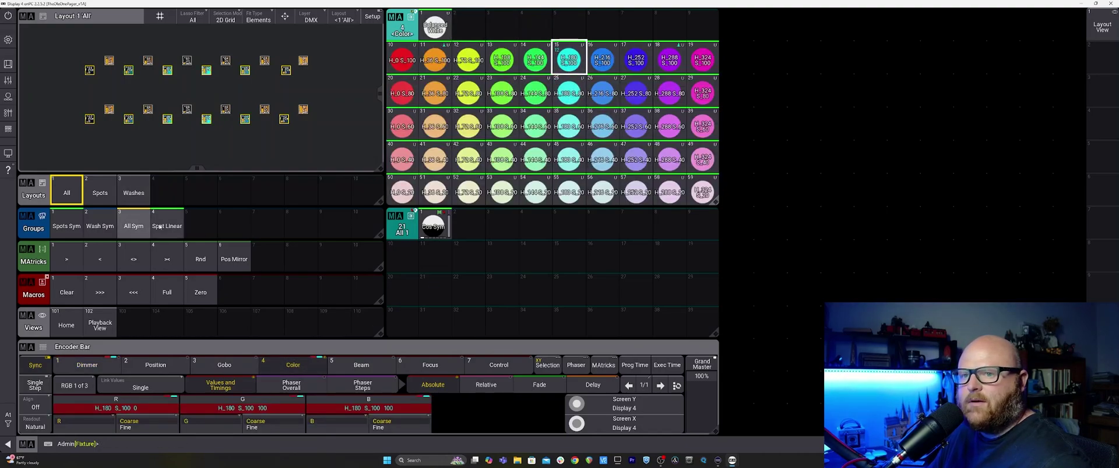
click(129, 228)
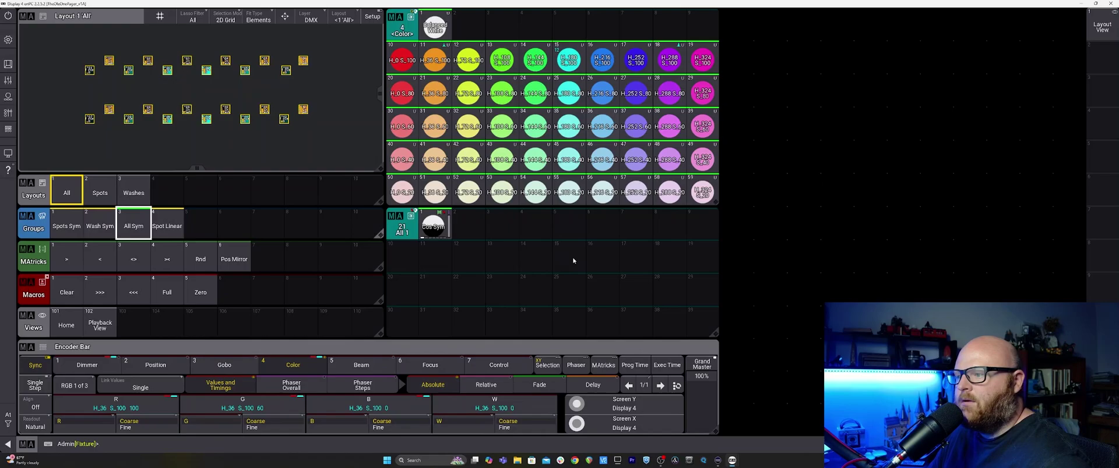
click(675, 64)
click(635, 62)
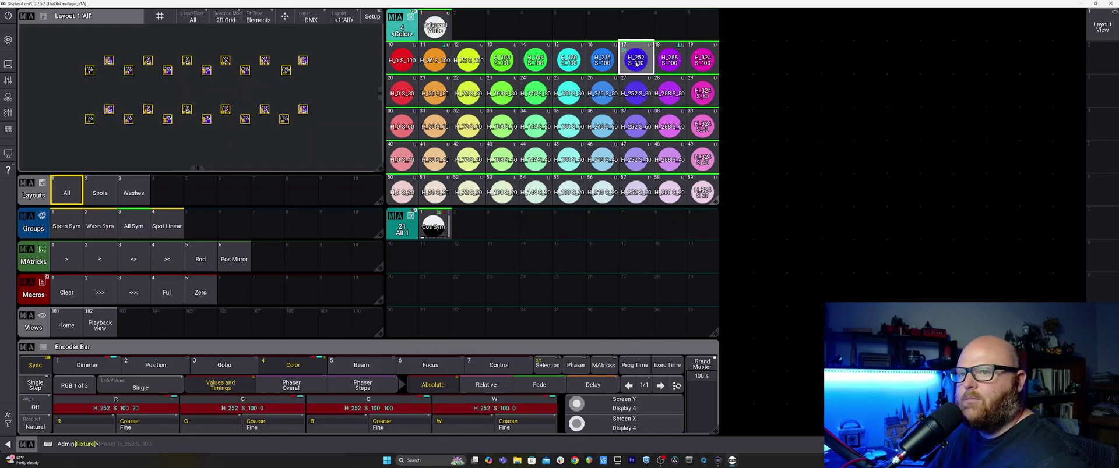
click(569, 60)
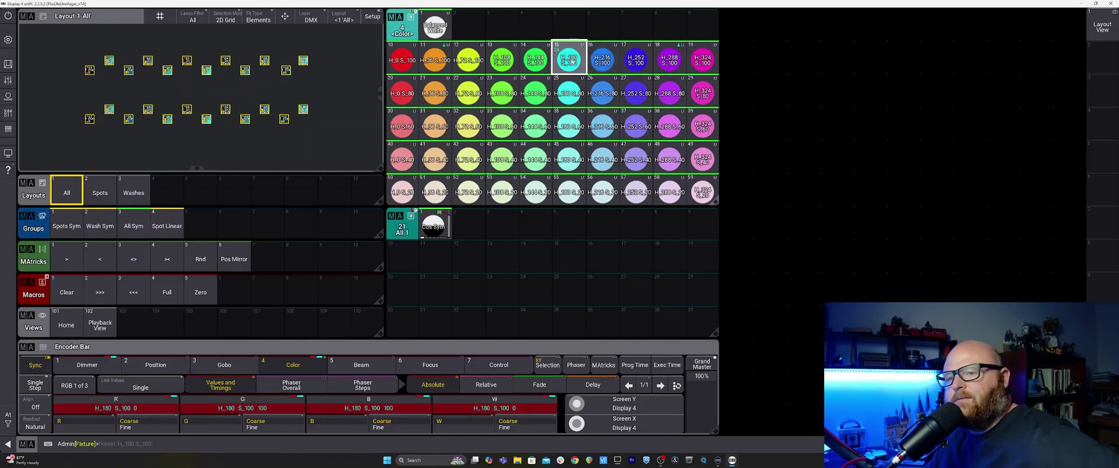